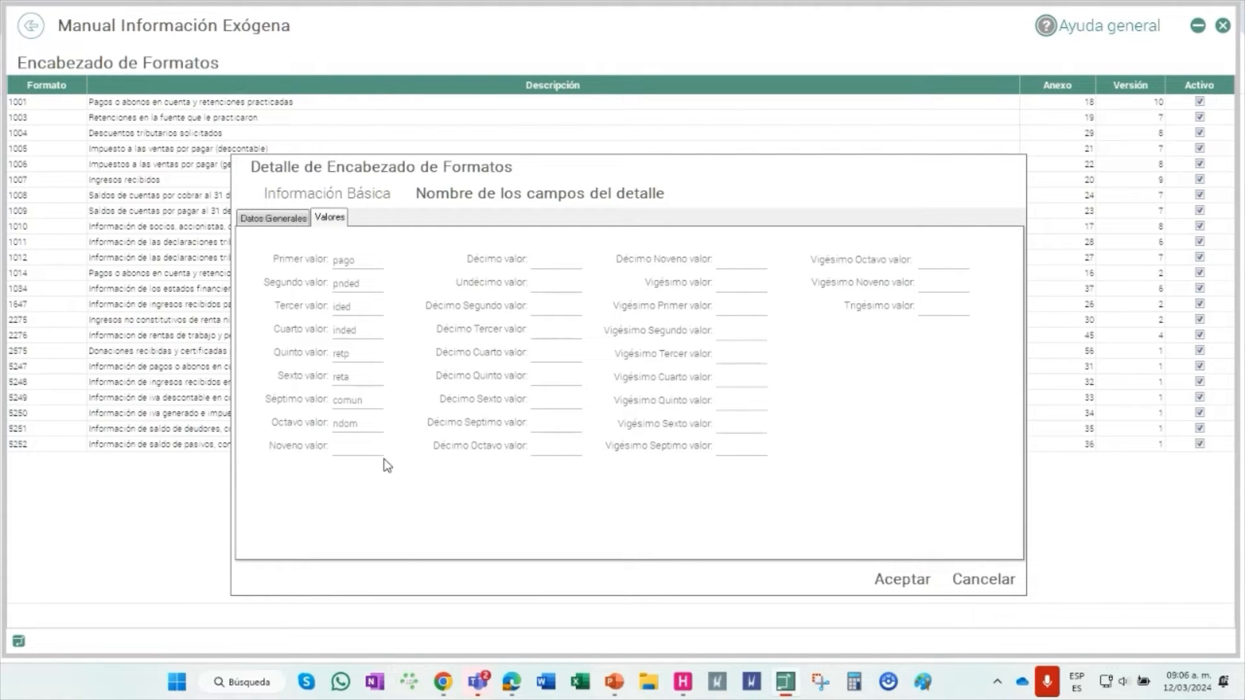
Review the Datos Generales field names of format 1001 and close its detail
left_click(294, 220)
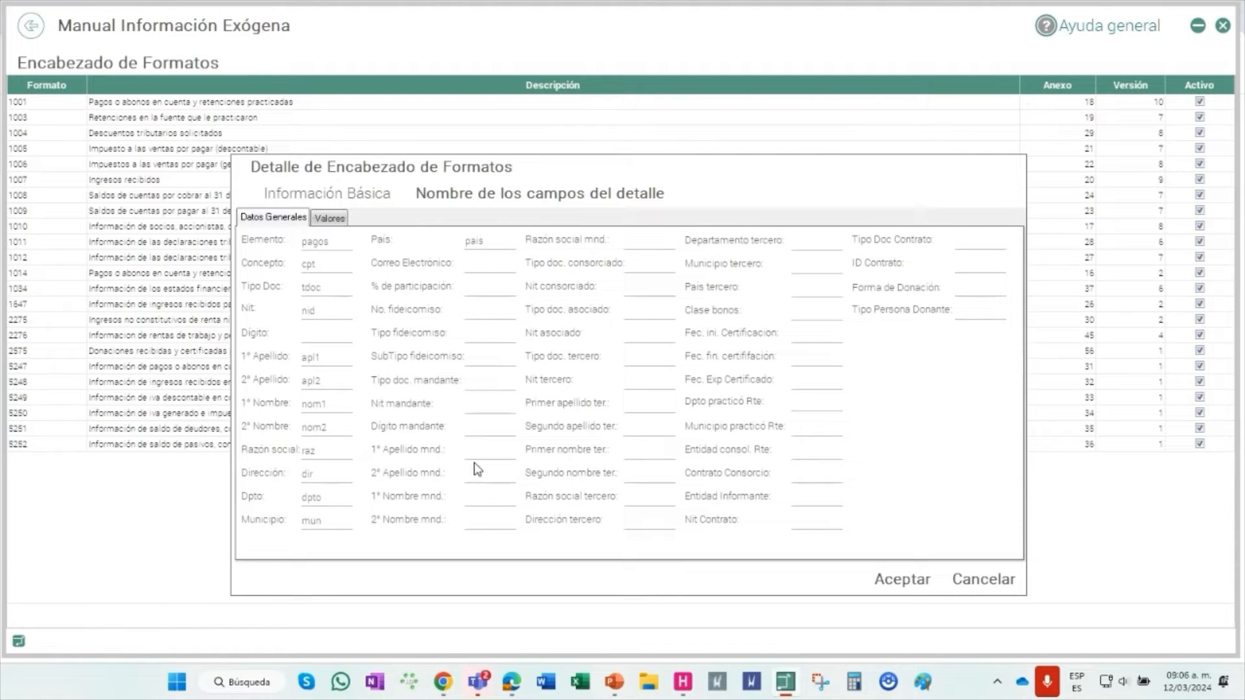
left_click(956, 586)
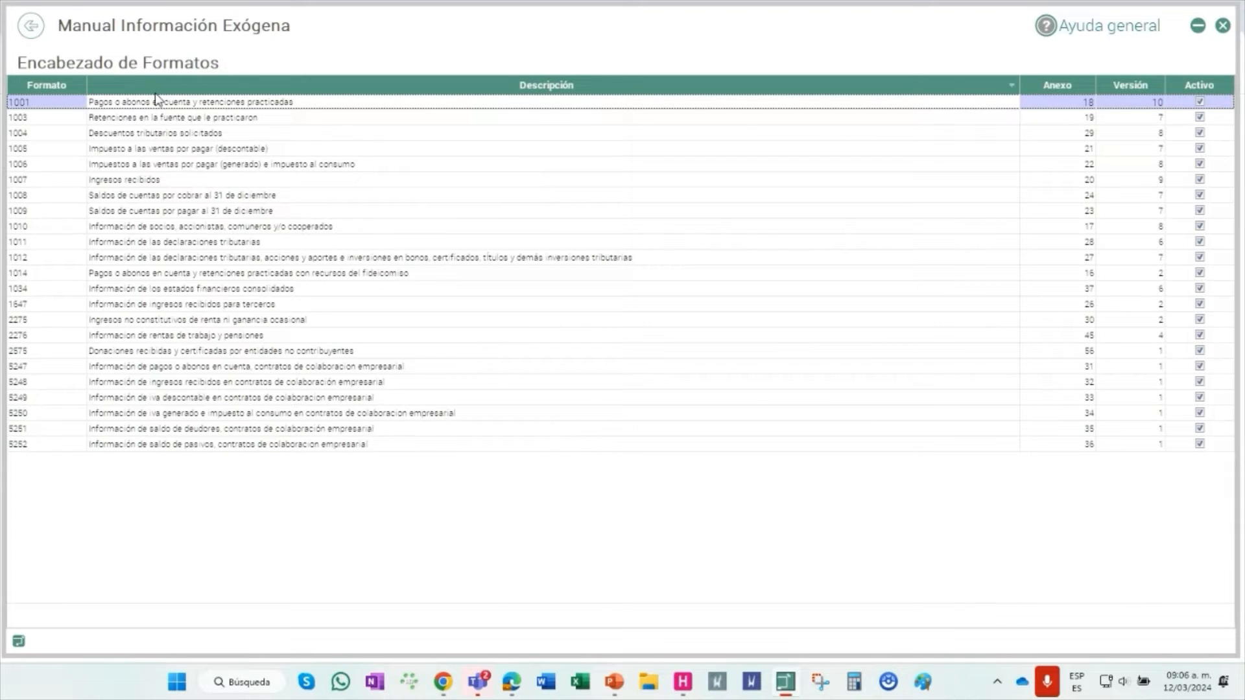
Switch to Chrome and bring up the Resolución 001255 de 26-10-2022 PDF
mouse_move(443, 682)
left_click(440, 583)
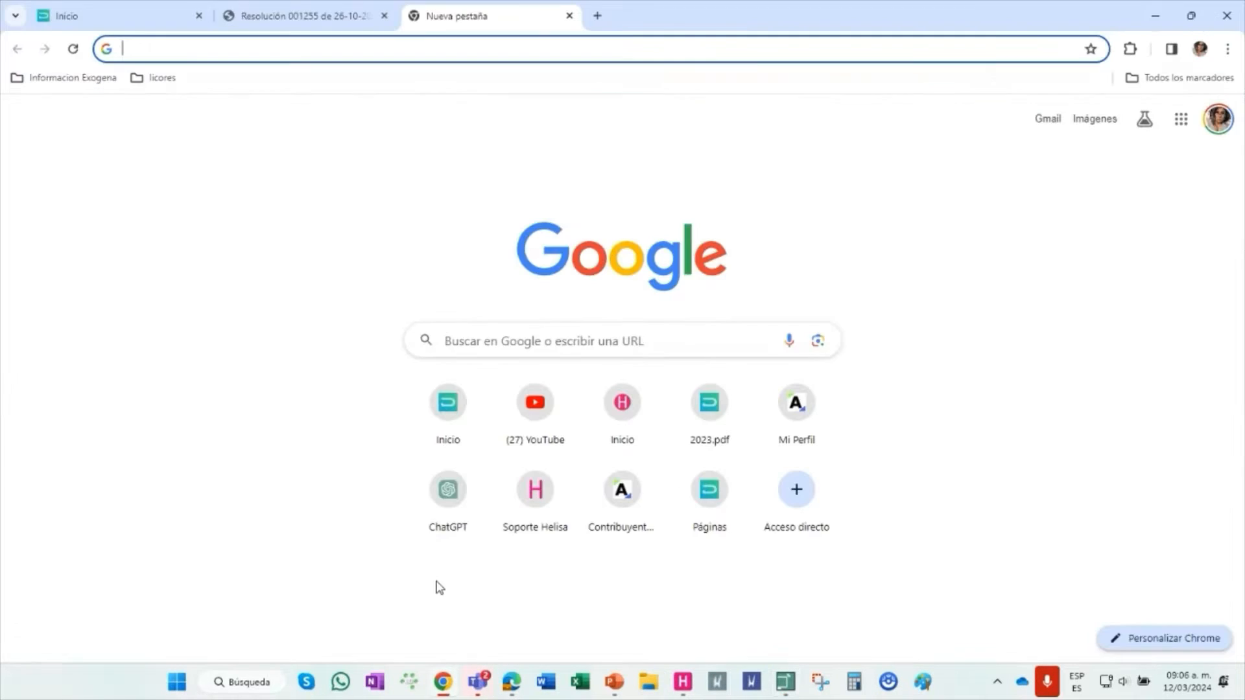
left_click(251, 13)
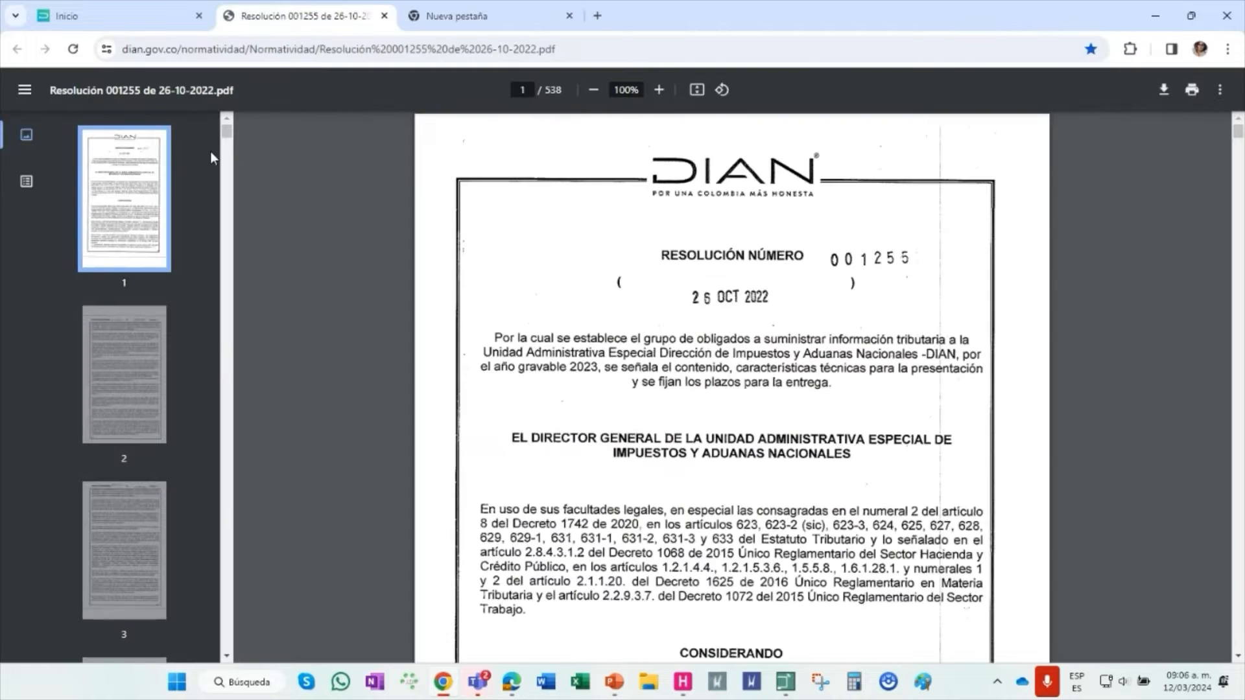
right_click(271, 14)
left_click(323, 150)
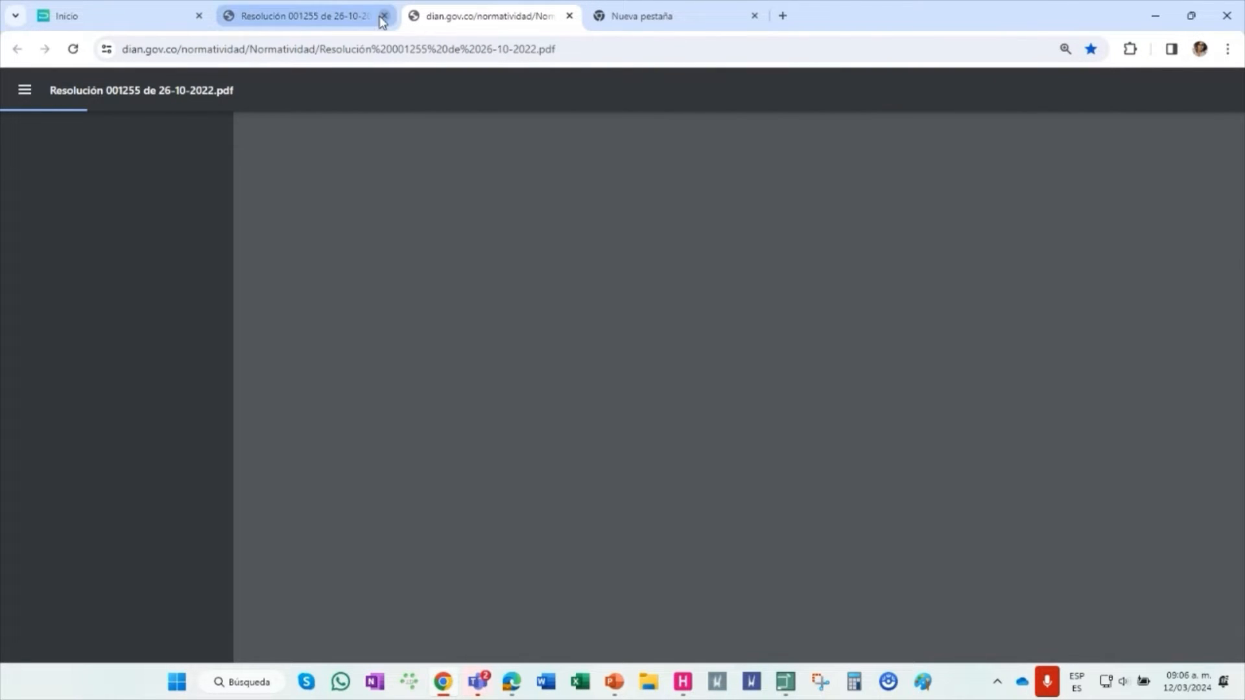
left_click(385, 15)
Duplicate the browser tab holding the Resolución 001255 PDF and return to the first copy
right_click(333, 17)
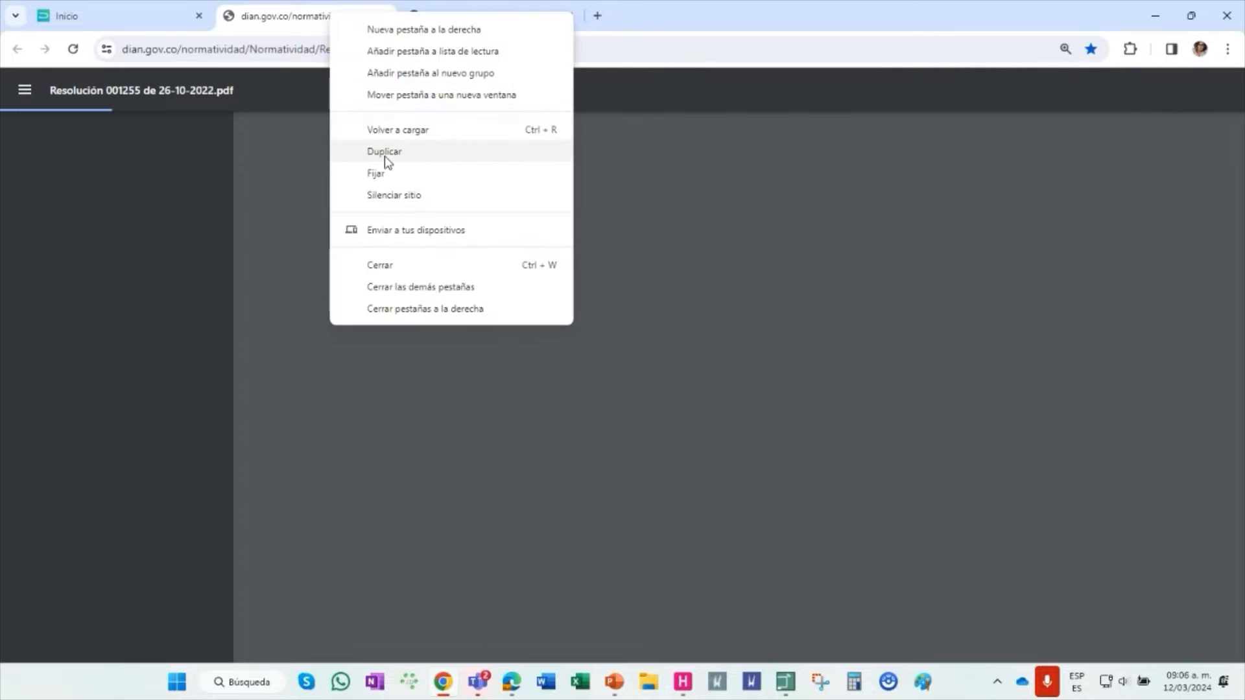
left_click(385, 154)
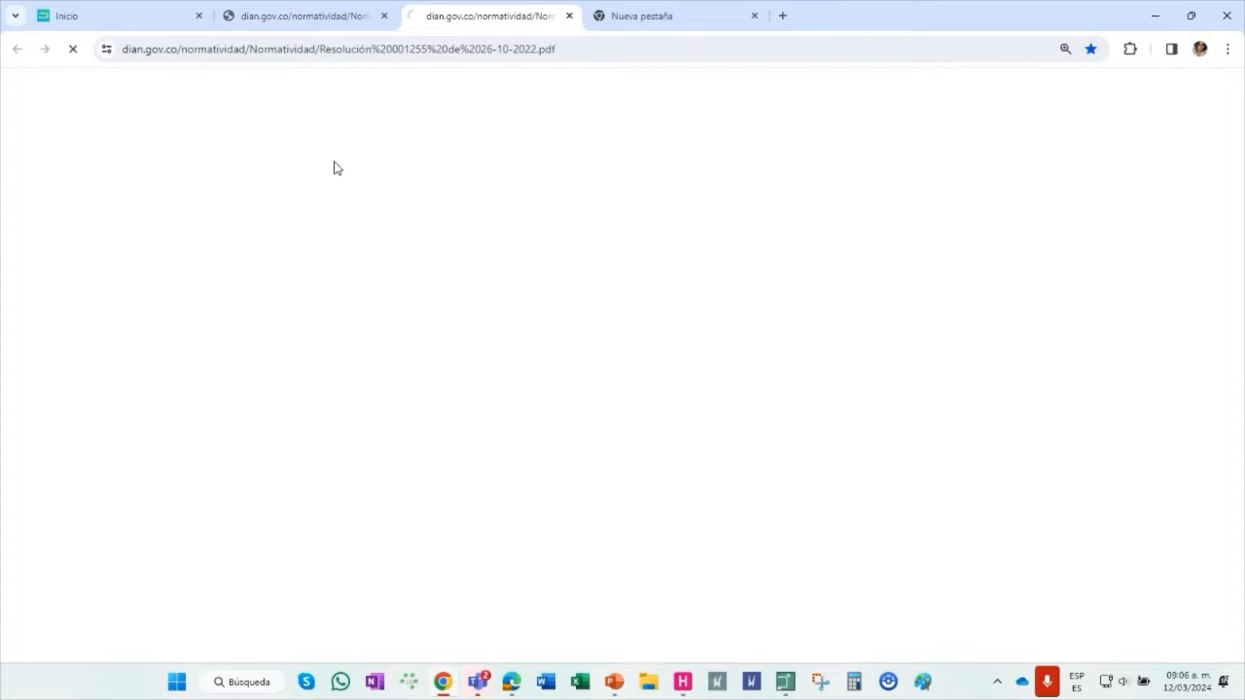
left_click(338, 20)
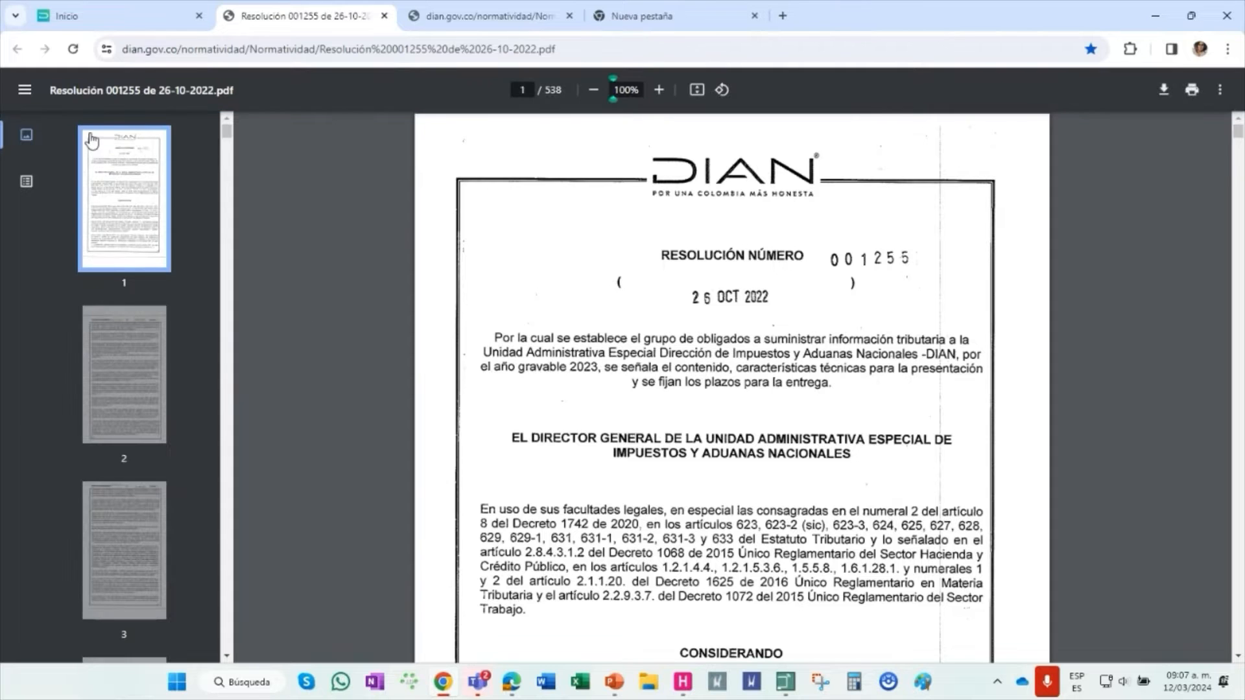
Display the document outline of the resolution PDF with its list of annexes
scroll(670, 383, "down", 10)
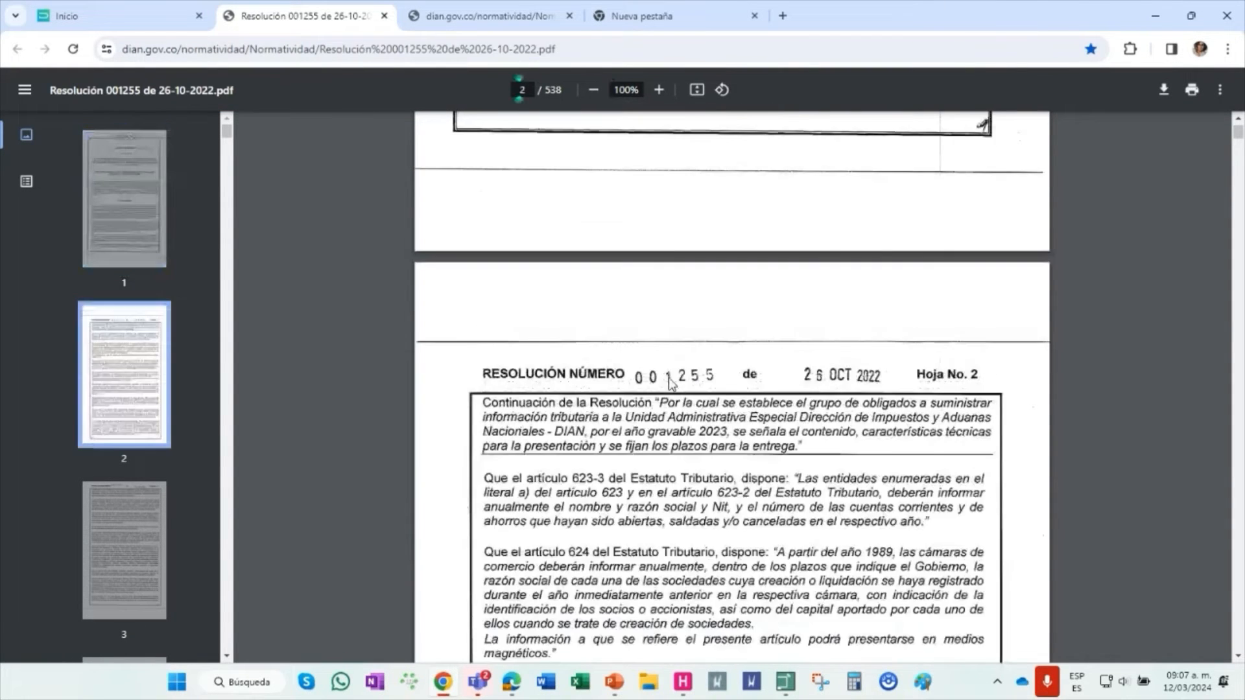
scroll(670, 383, "down", 15)
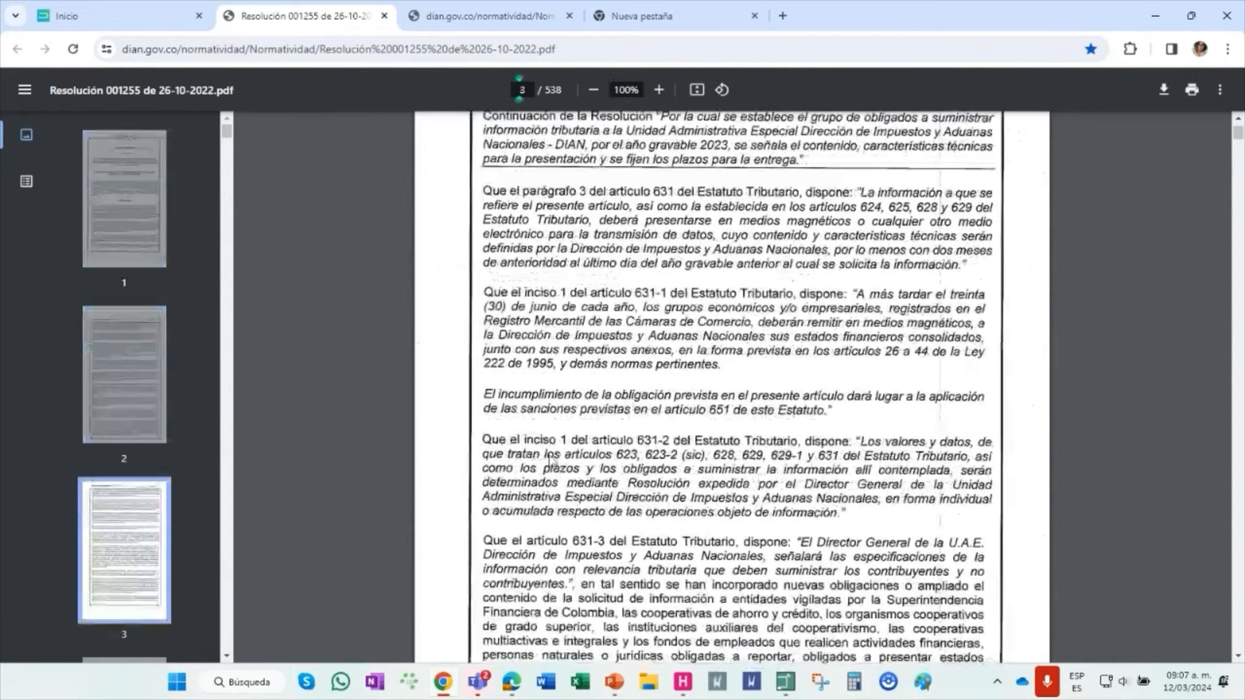
left_click(27, 188)
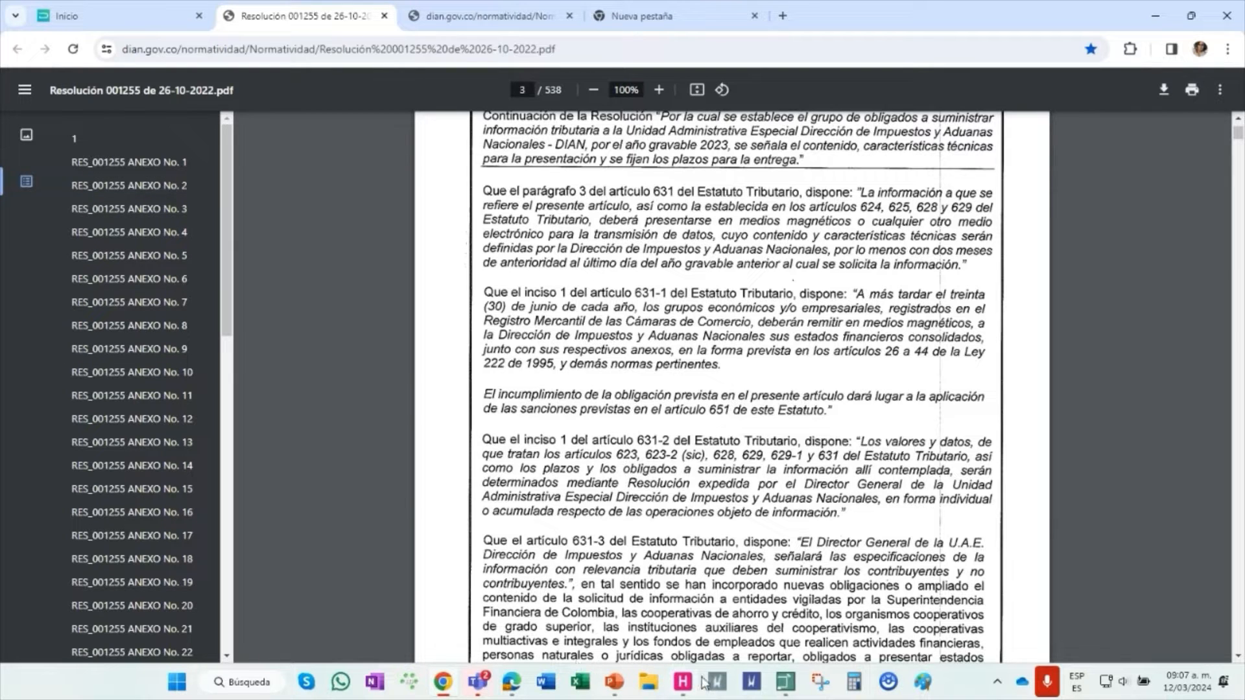
Check format 1001's annex number in Manual Información Exógena, then open RES_001255 ANEXO No. 18 in the Chrome PDF
left_click(781, 688)
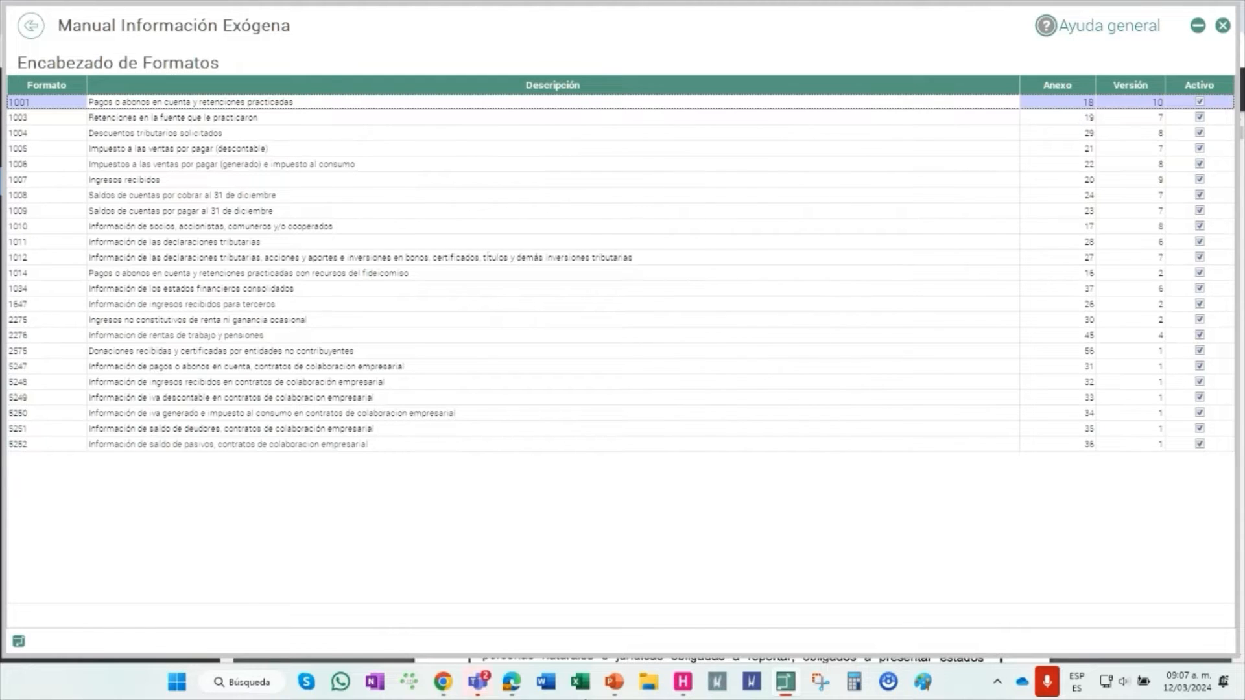
left_click(443, 681)
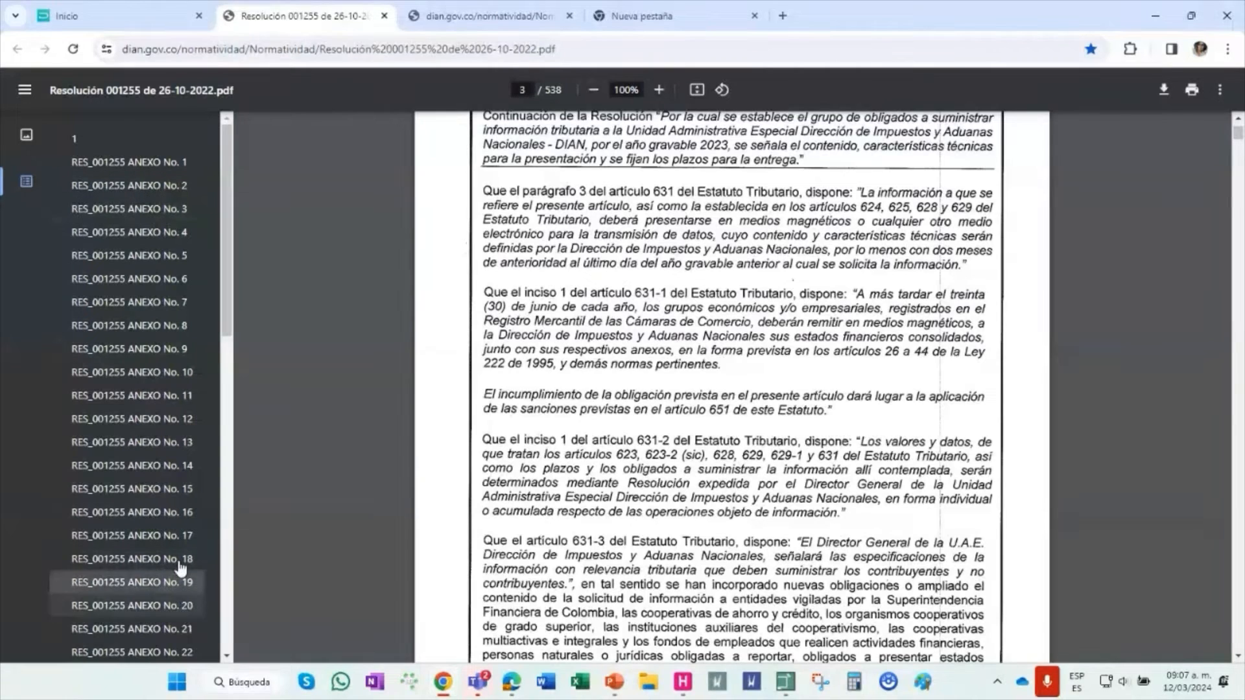
left_click(131, 559)
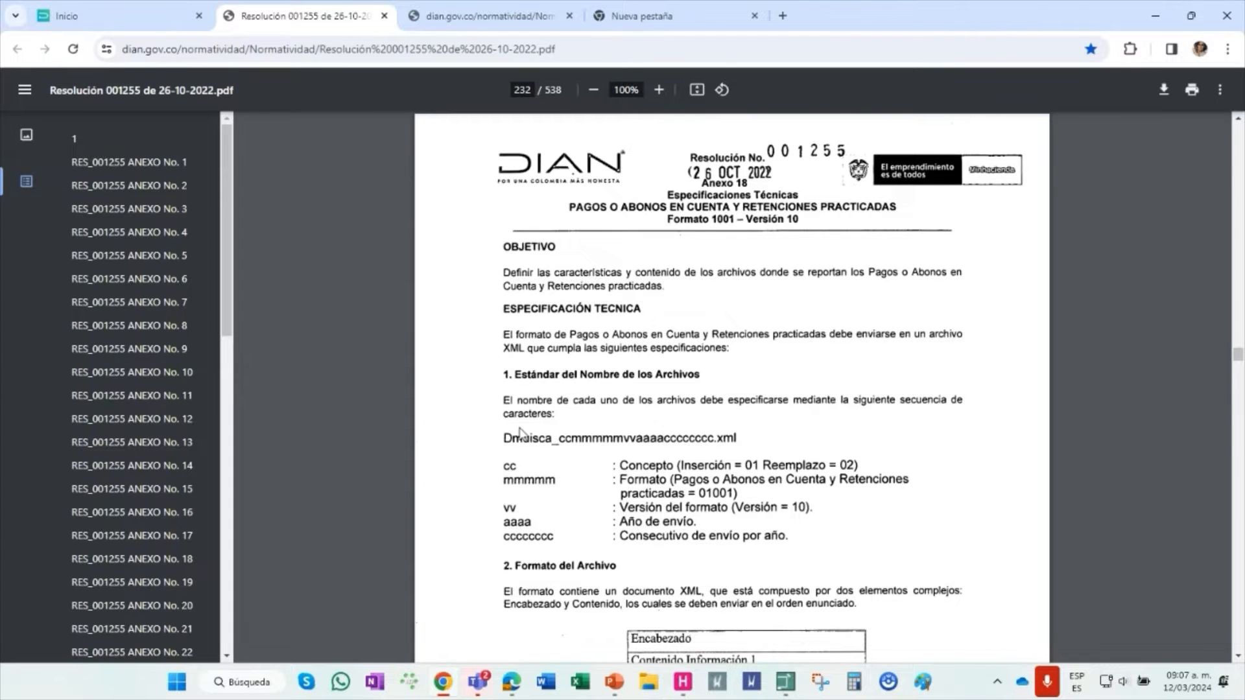
Examine Anexo 18's file naming standard, header table and content attribute table for Formato 1001
scroll(526, 433, "down", 3)
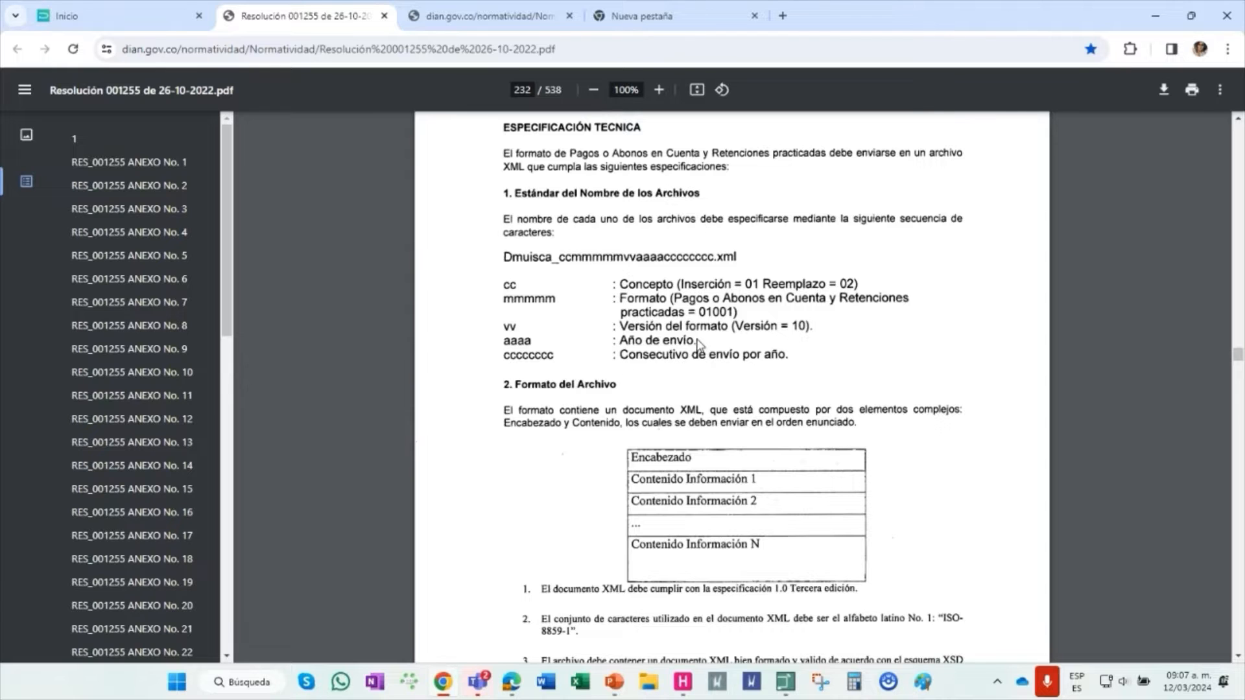
scroll(589, 400, "down", 8)
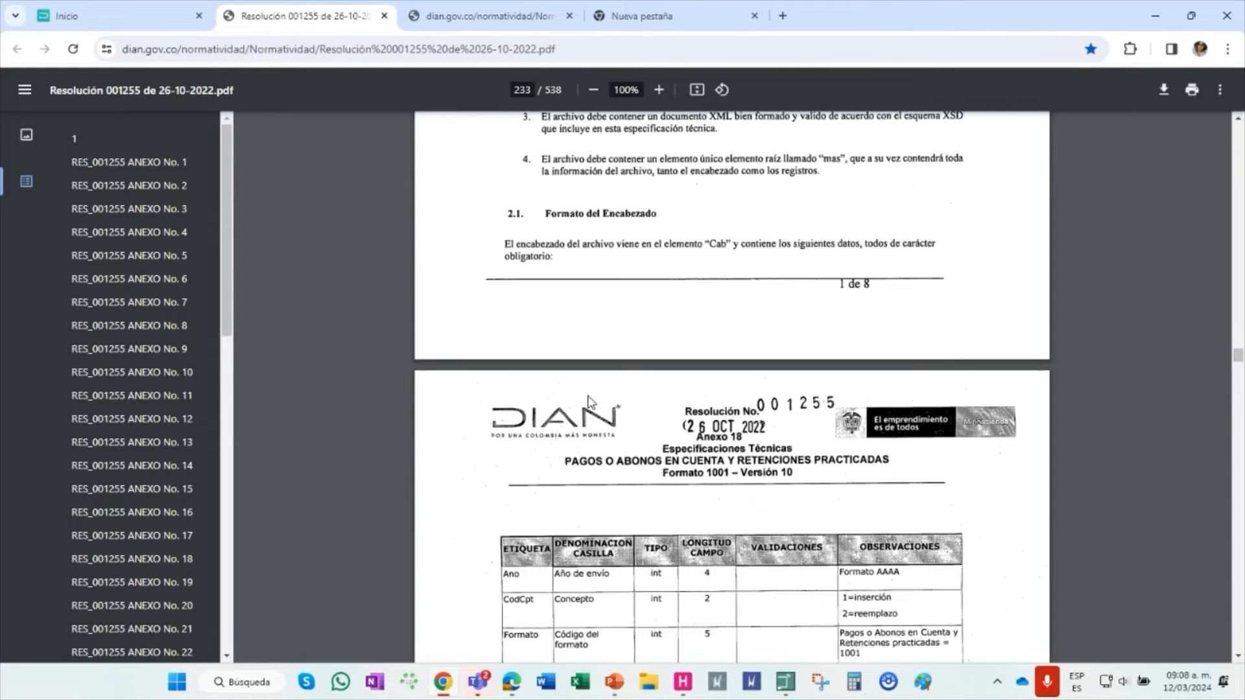
scroll(612, 341, "down", 6)
scroll(708, 368, "down", 8)
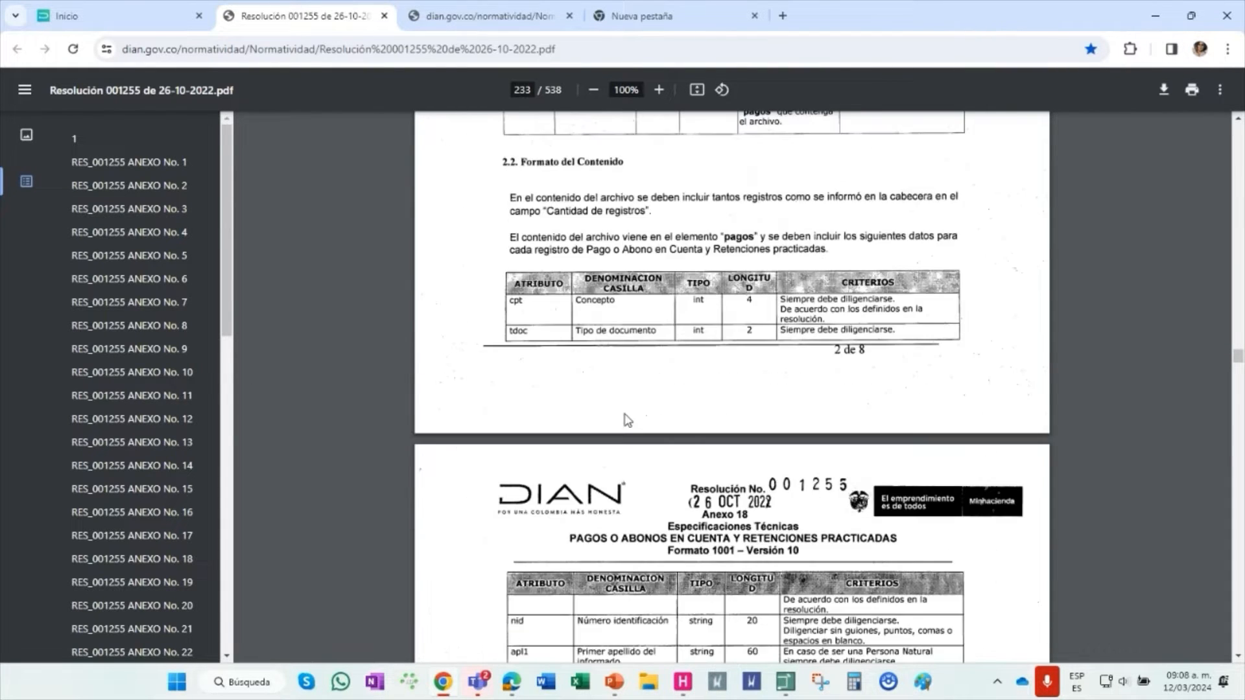
scroll(496, 360, "down", 5)
scroll(713, 620, "up", 4)
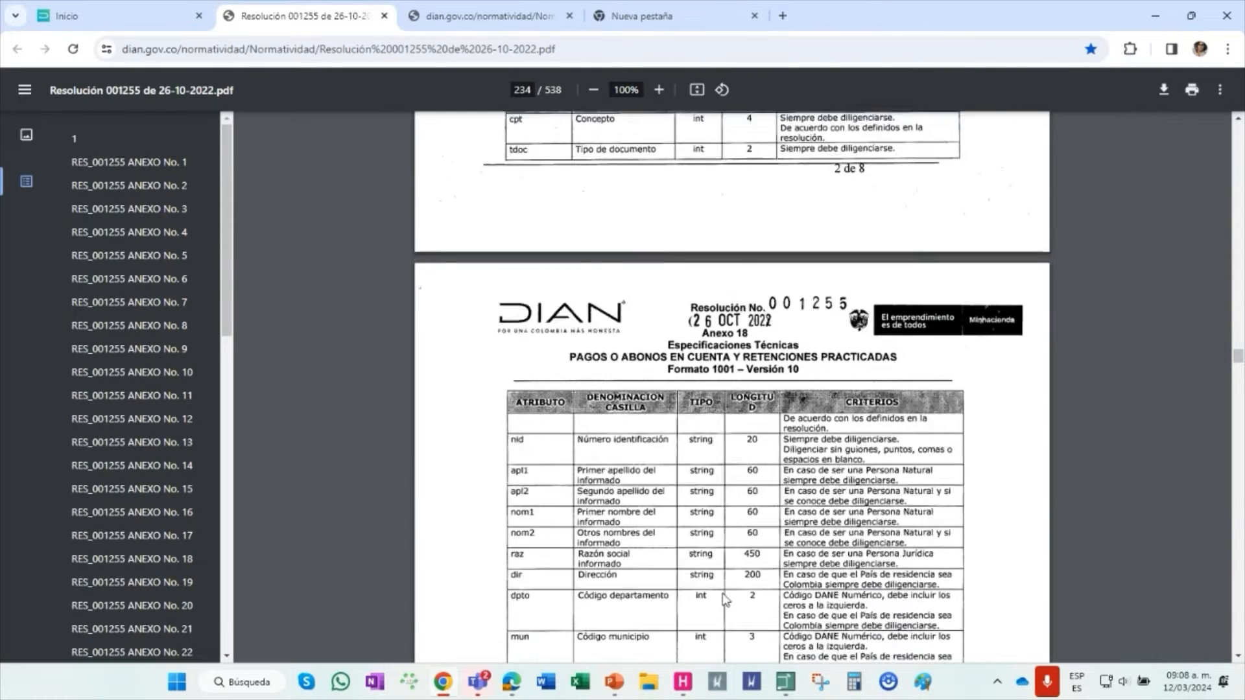
scroll(746, 493, "up", 9)
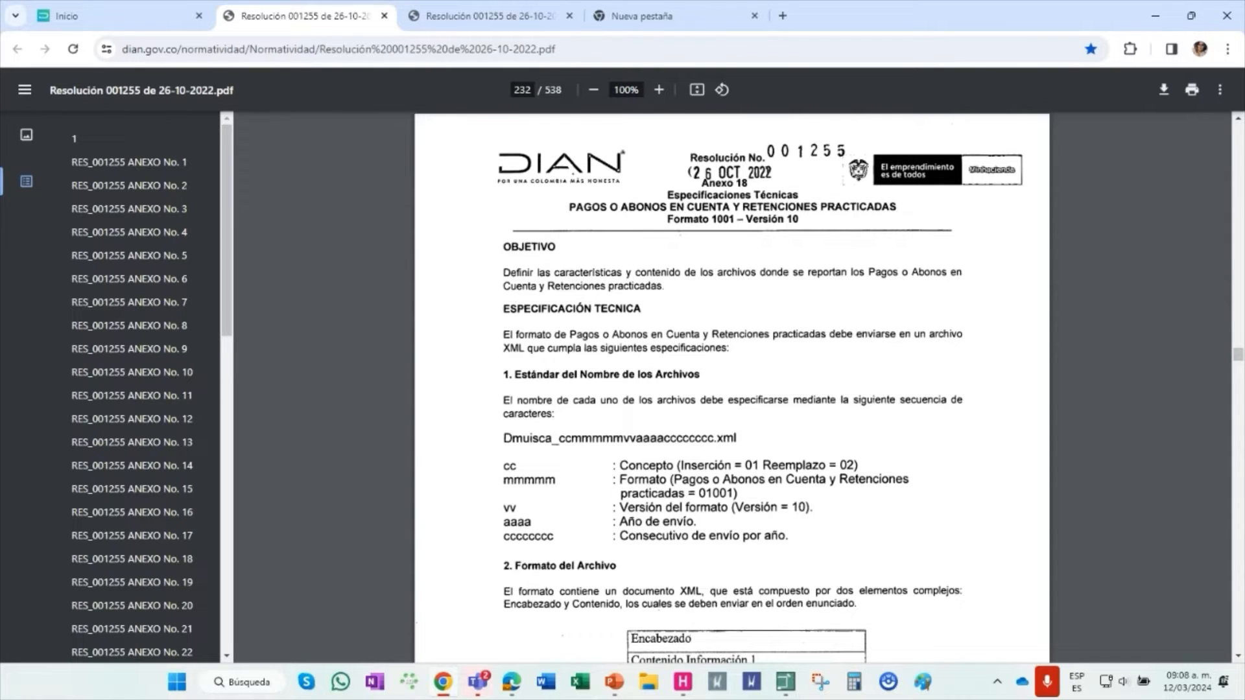
scroll(788, 397, "down", 5)
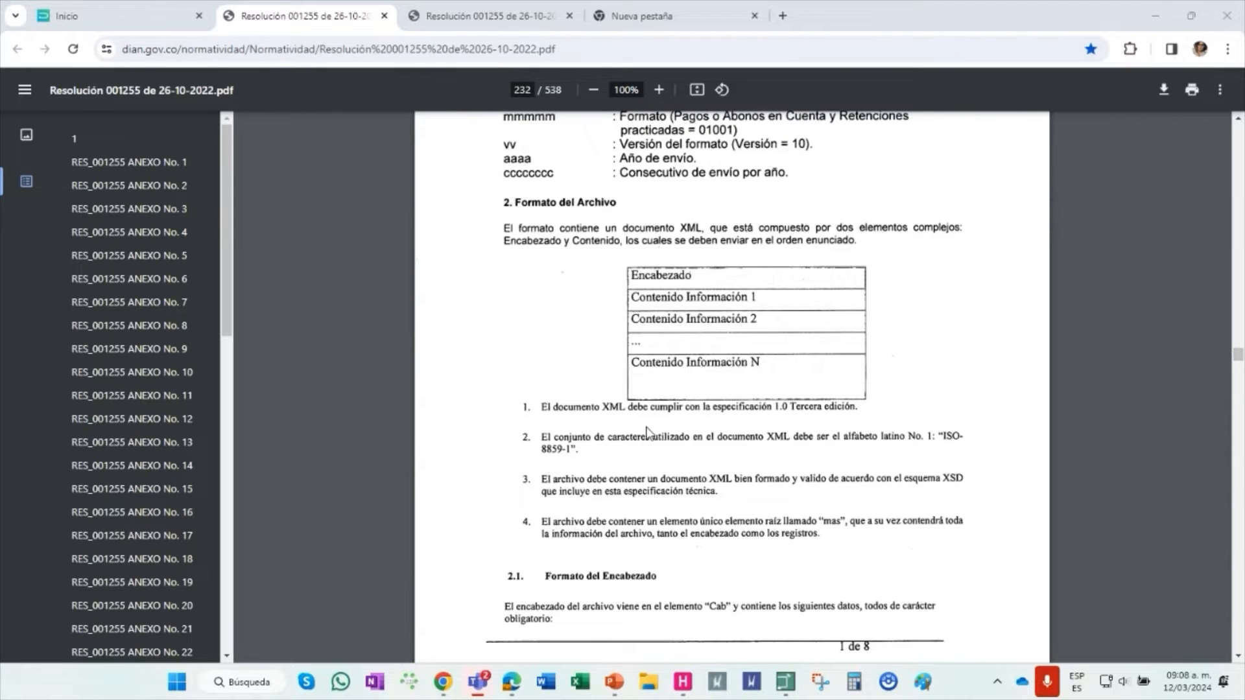
scroll(634, 447, "down", 7)
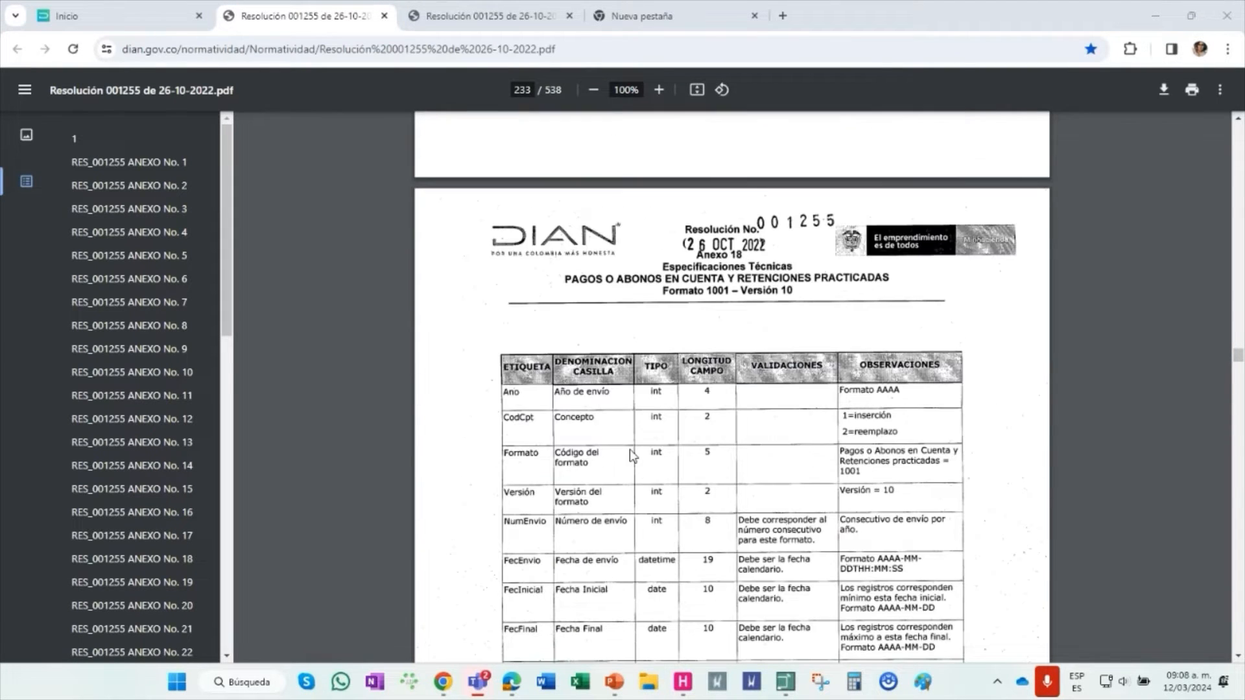
scroll(639, 477, "up", 14)
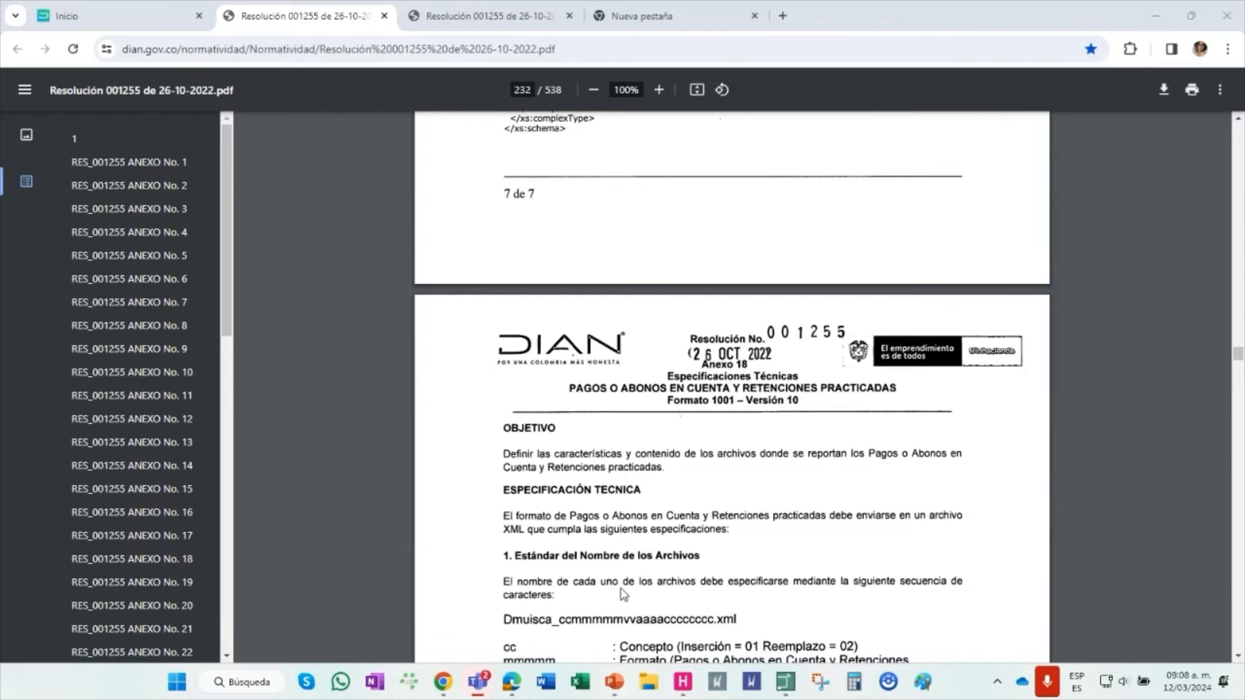
Switch to Manual Información Exógena and open the header of format 1001 for modification
left_click(787, 686)
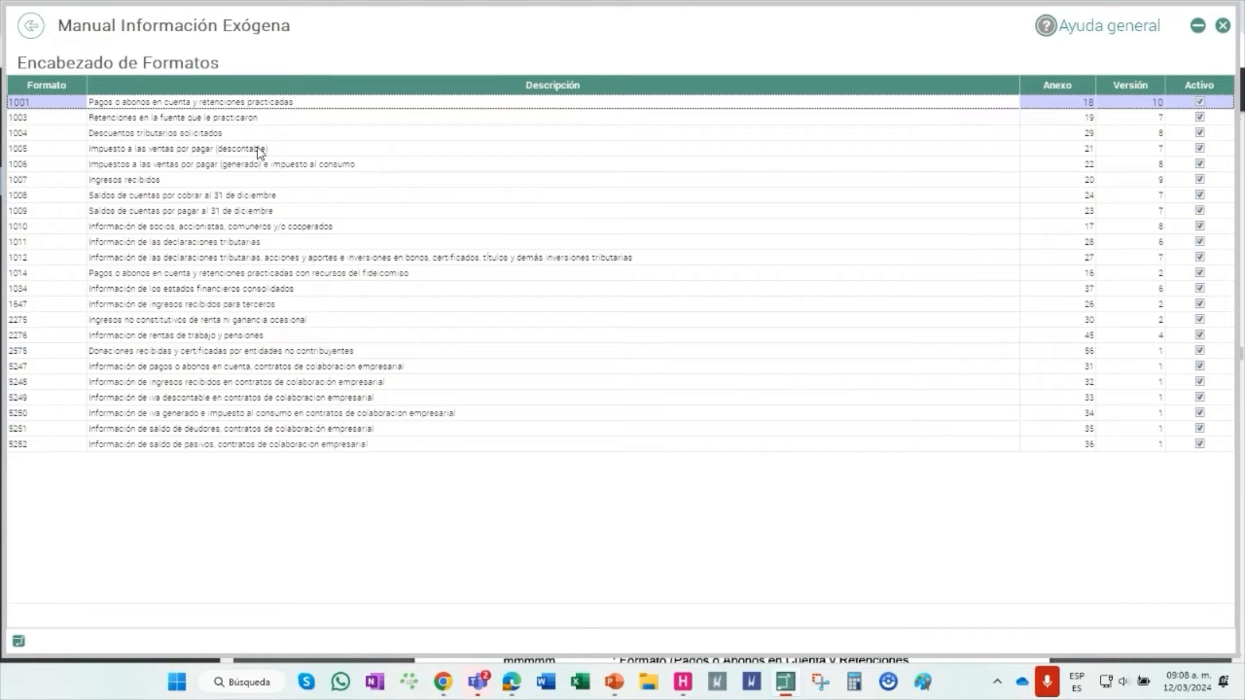
right_click(266, 101)
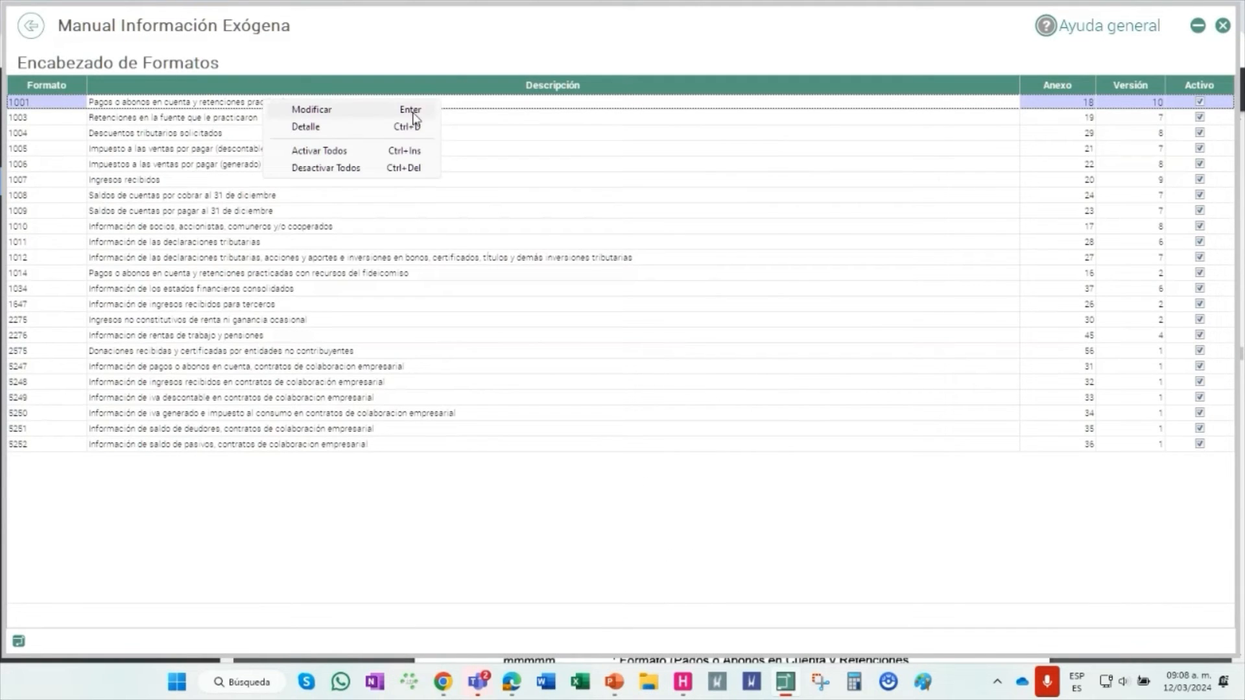
left_click(370, 114)
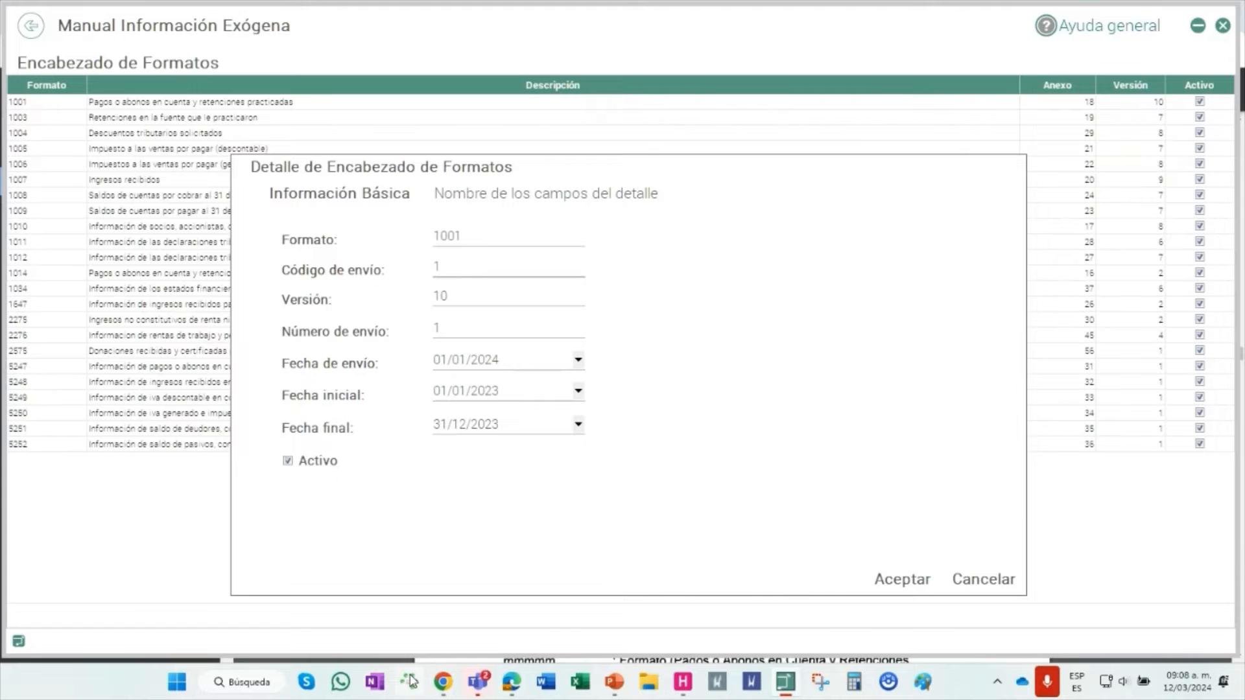
Switch to Chrome and consult the file naming standard and file format of Formato 1010 in Anexo 17
left_click(453, 686)
scroll(582, 428, "up", 20)
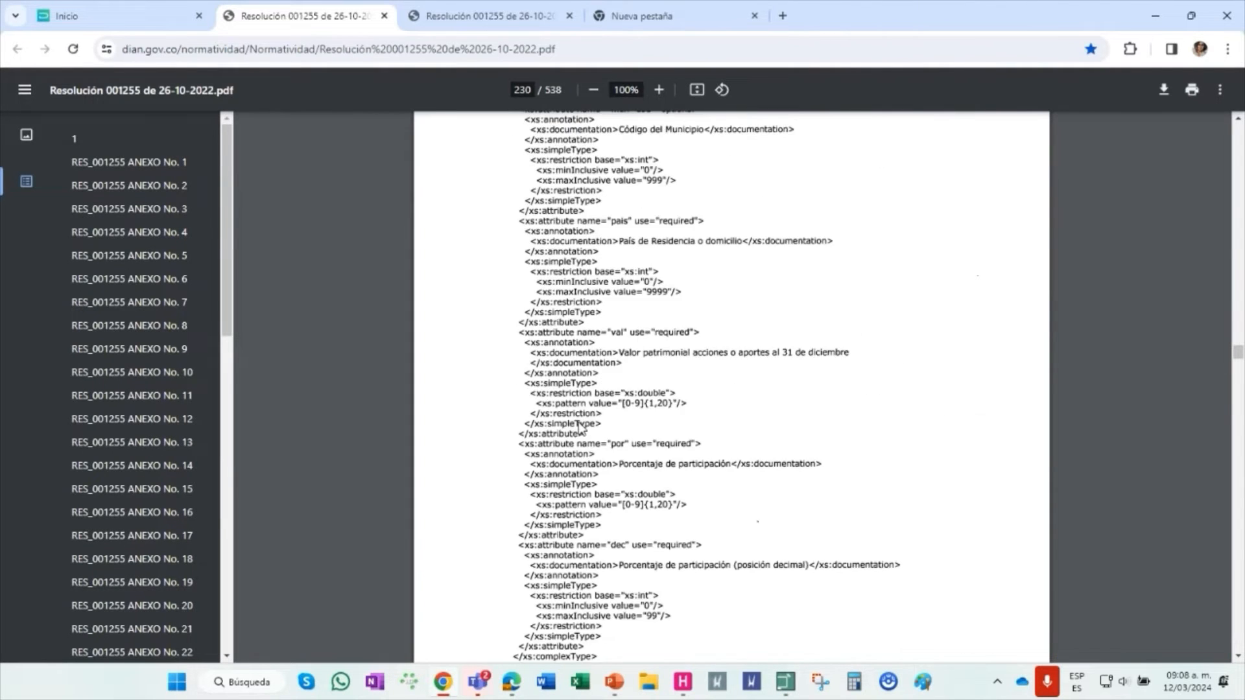
scroll(582, 428, "up", 20)
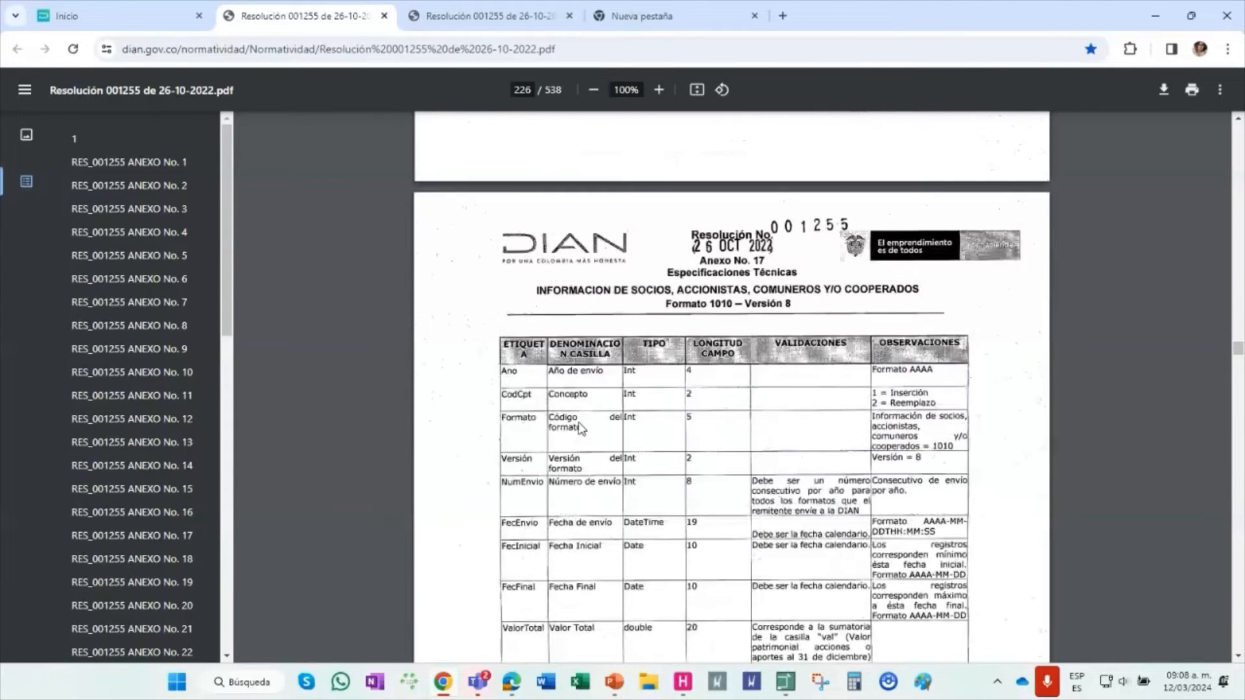
scroll(580, 429, "down", 3)
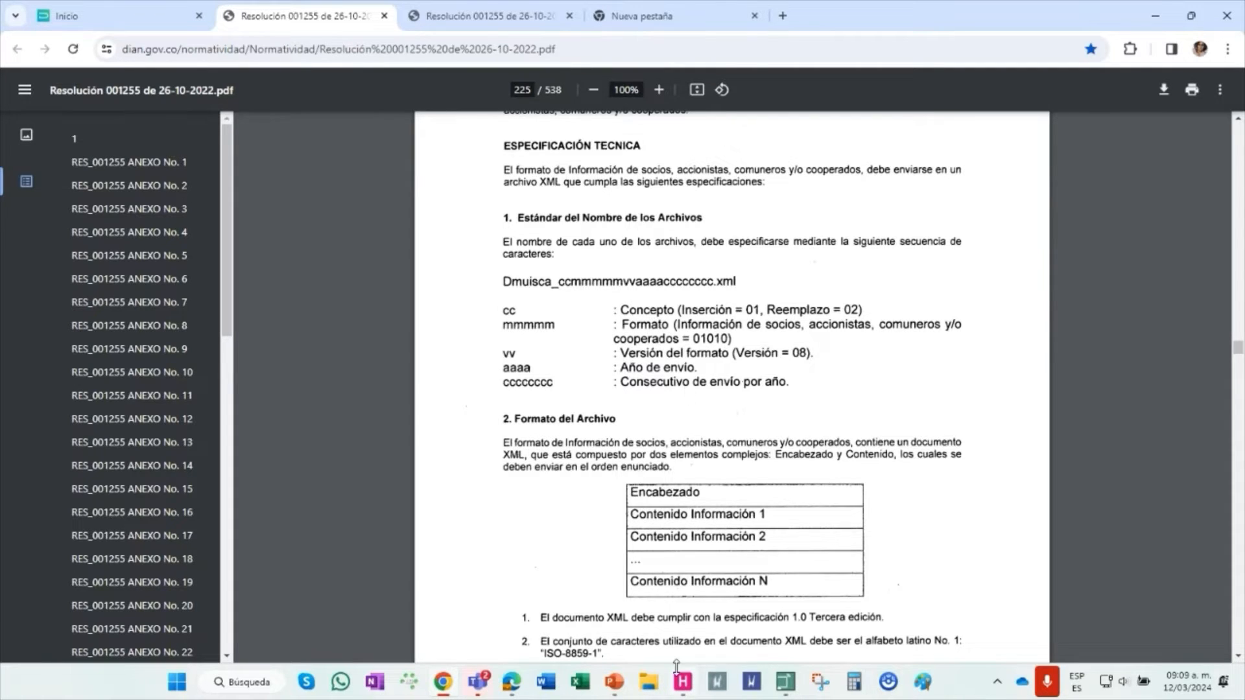
Switch to Manual Información Exógena and examine format 1001's Código de envío, Versión and Fecha de envío fields, including the date calendar
left_click(791, 680)
left_click(462, 261)
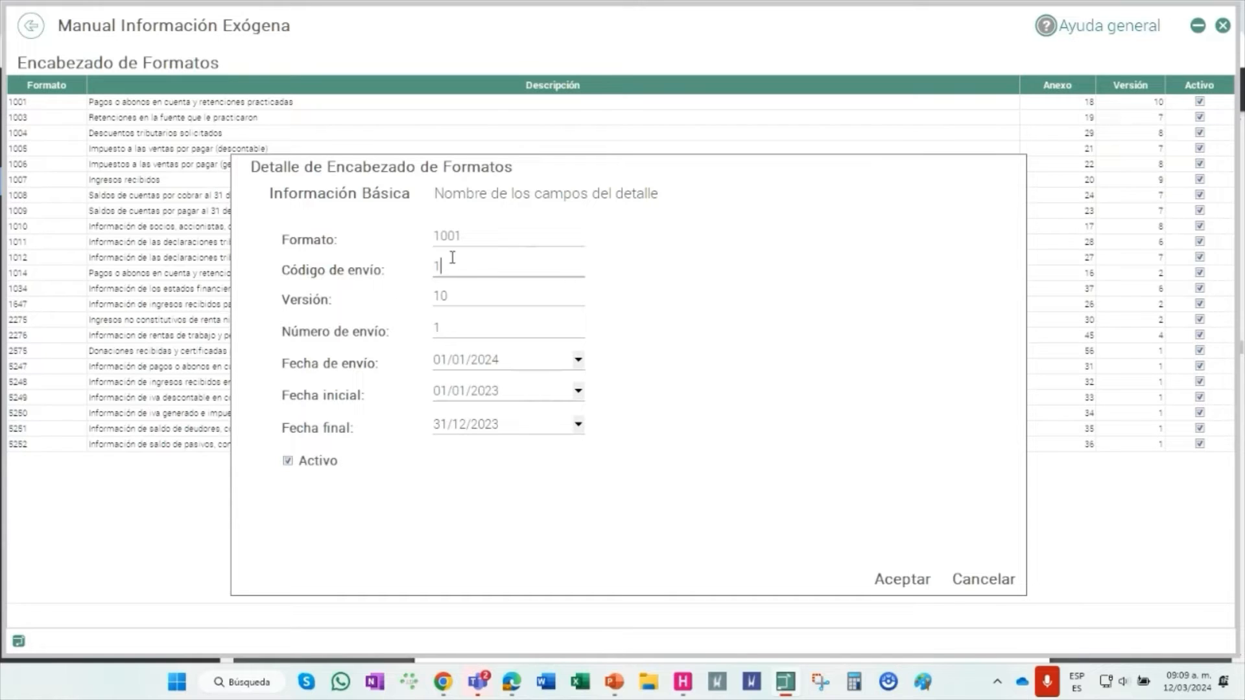
double_click(436, 271)
left_click(458, 269)
left_click(473, 293)
left_click(578, 359)
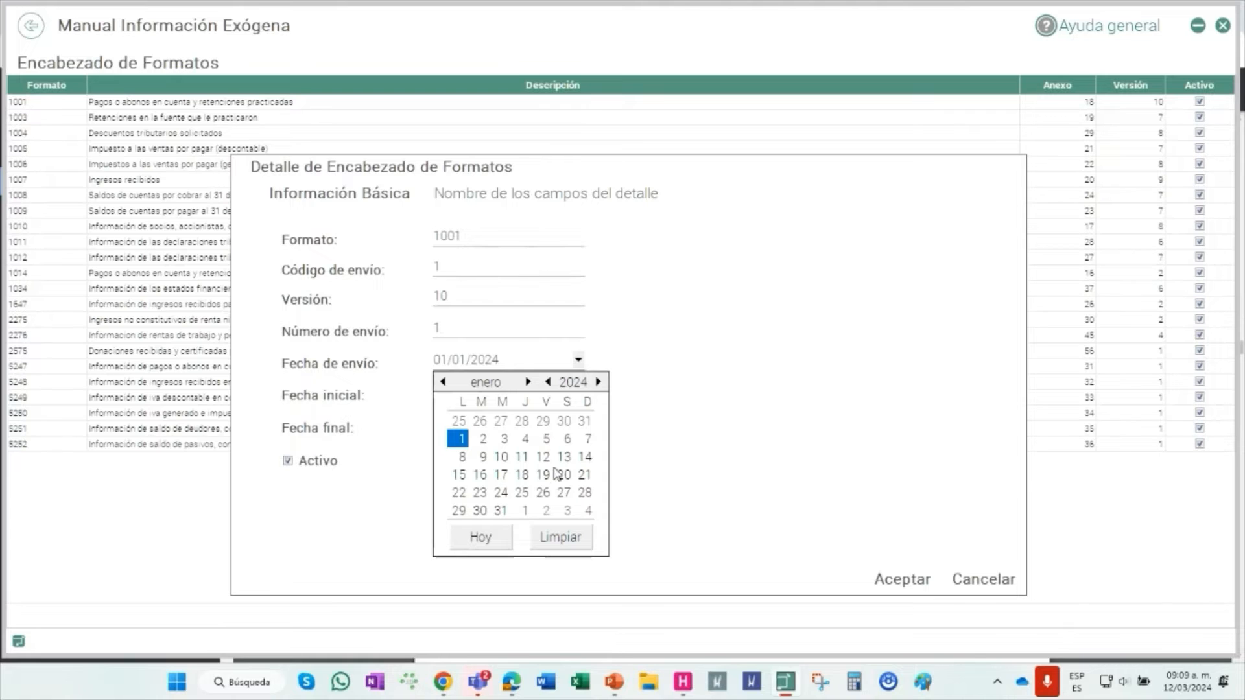
left_click(661, 333)
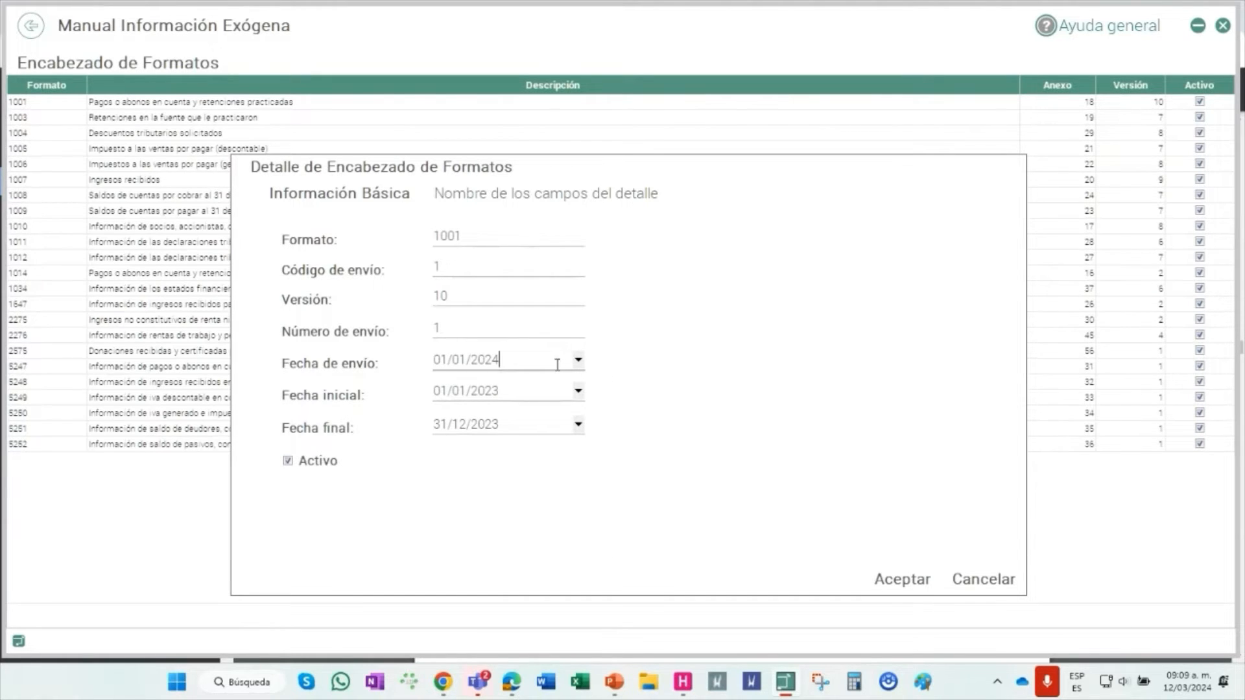
double_click(485, 359)
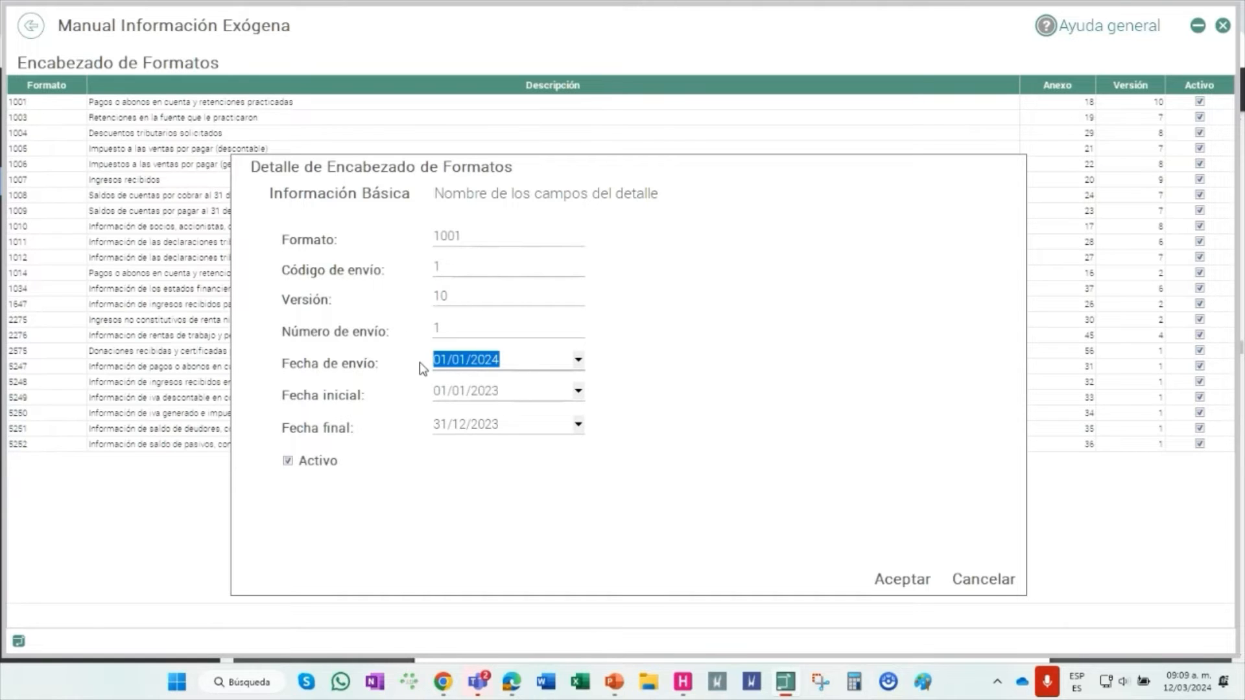
left_click(542, 361)
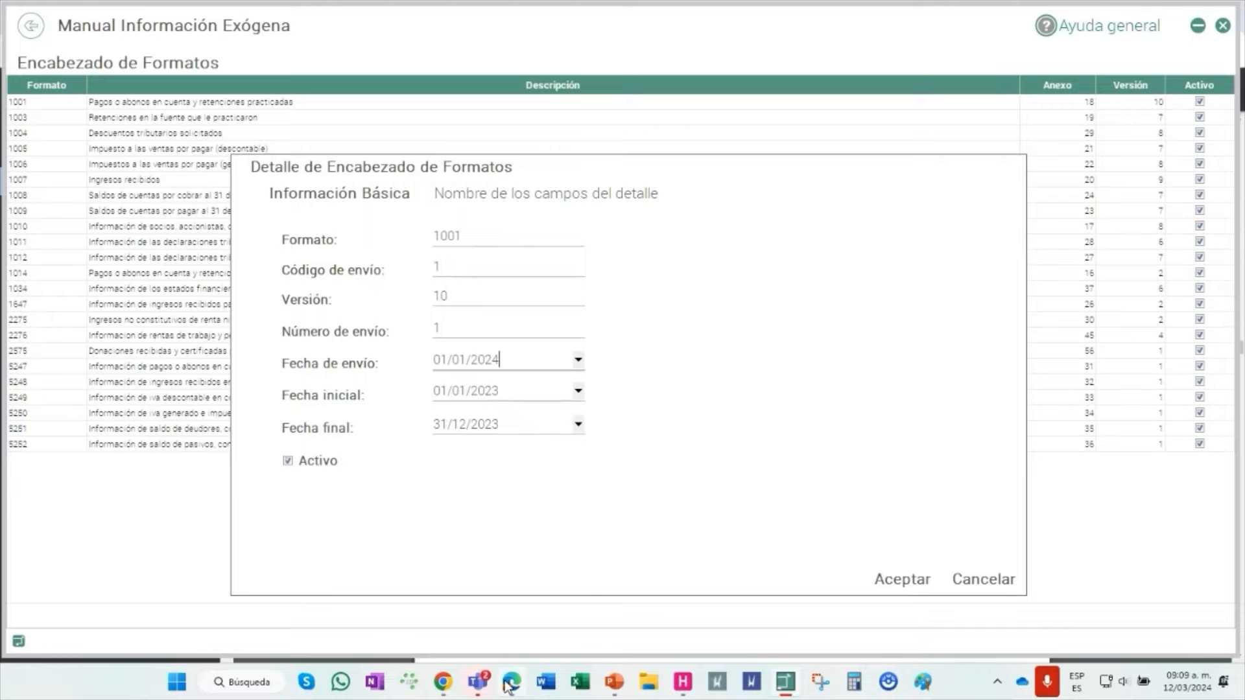
Switch to Chrome and read the header field table of Formato 1010 in Anexo 17
left_click(442, 681)
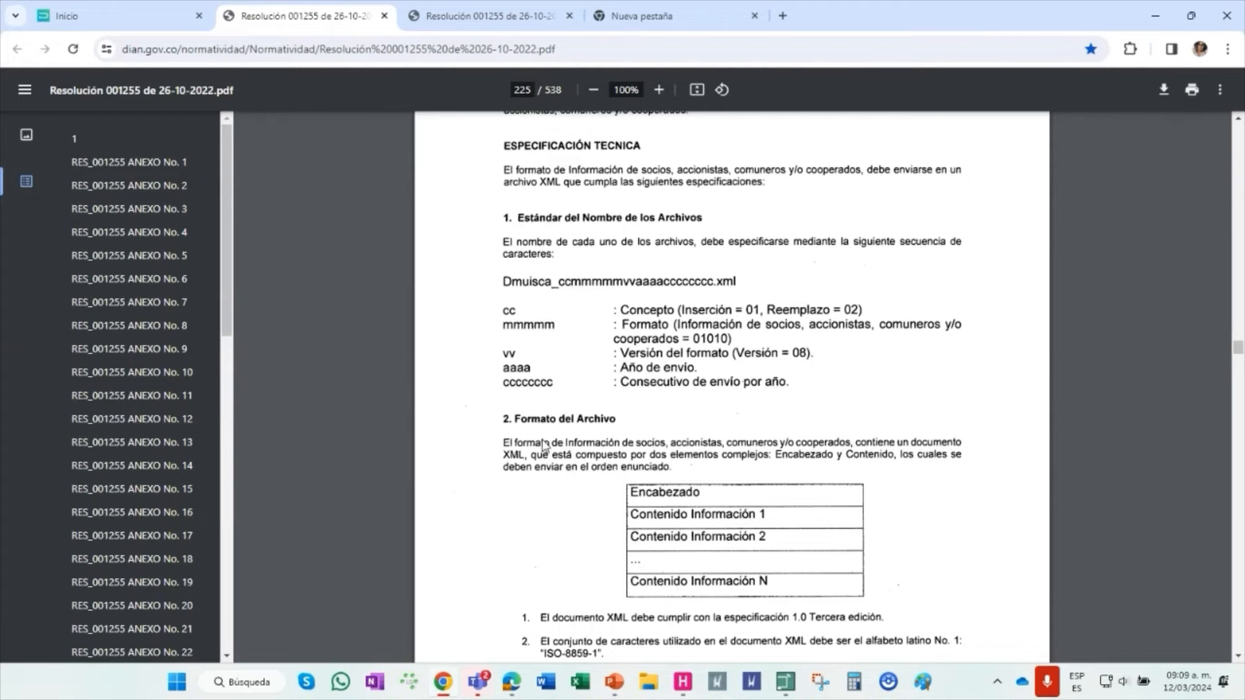
scroll(544, 445, "down", 10)
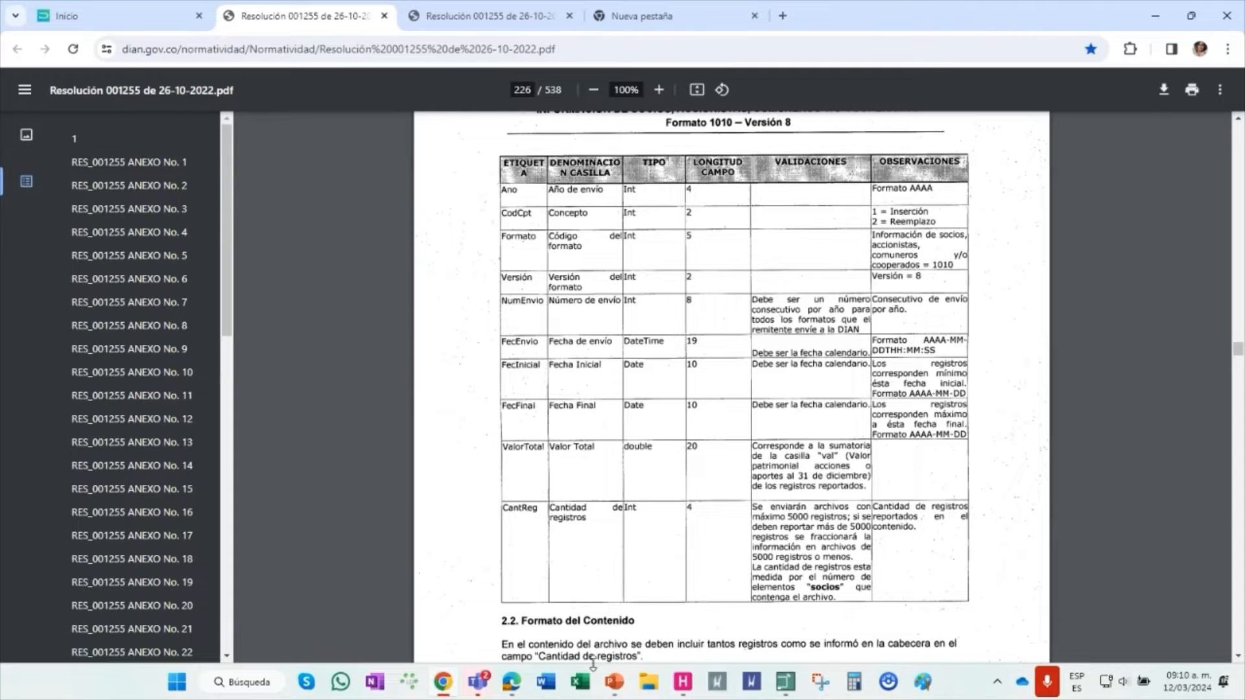
Switch to Manual Información Exógena and examine format 1001's Fecha de envío and Número de envío fields
mouse_move(526, 688)
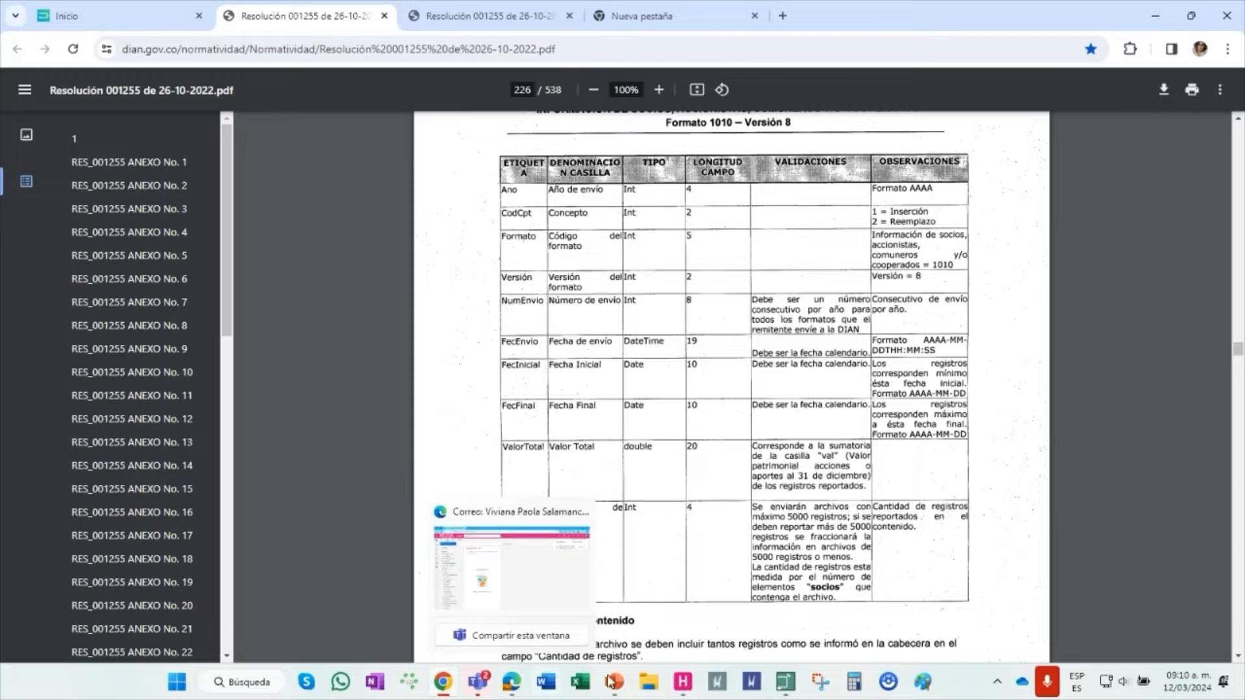
left_click(785, 681)
left_click(565, 361)
left_click_drag(565, 361, 260, 335)
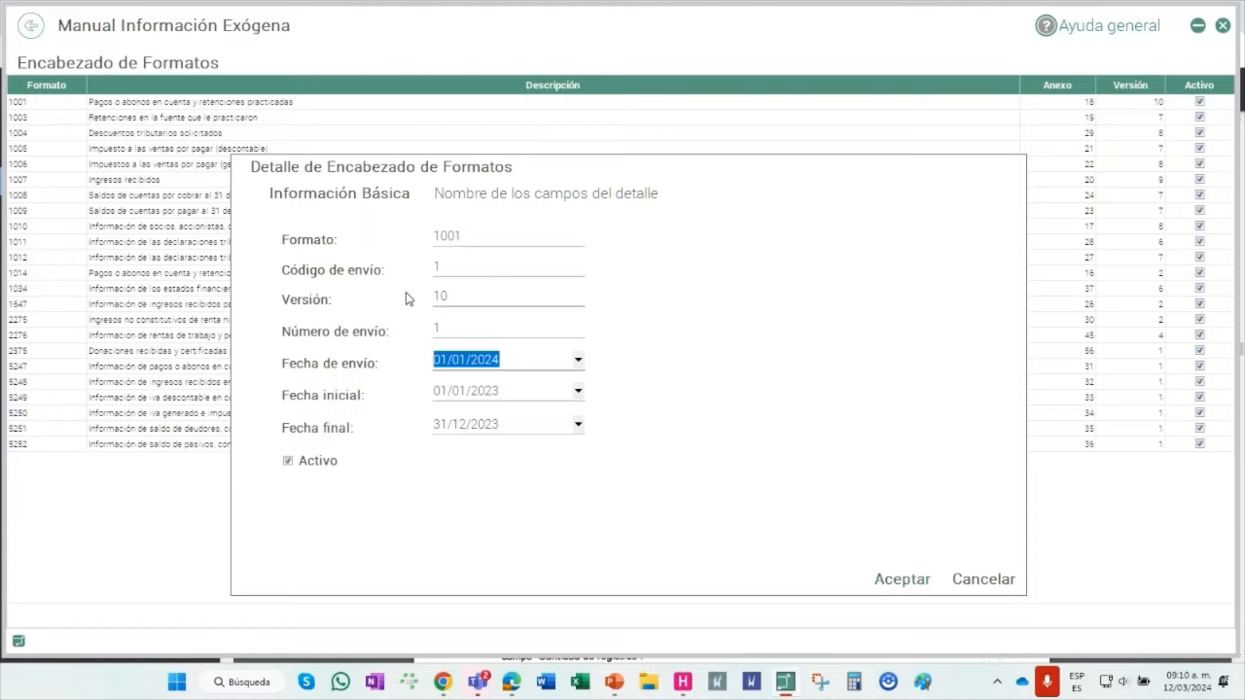
left_click(435, 336)
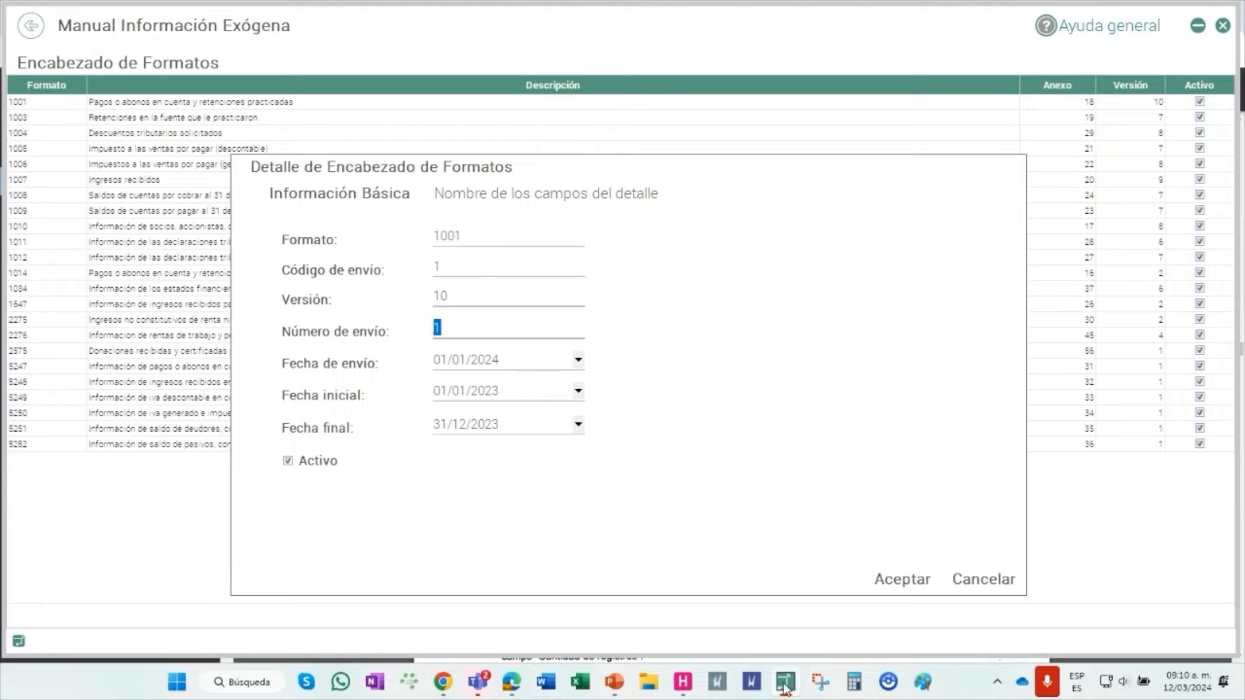
Switch to Chrome and read the header and content field tables of Formato 1010 in Anexo 17
left_click(447, 689)
scroll(578, 479, "up", 12)
scroll(578, 491, "down", 12)
scroll(578, 491, "down", 10)
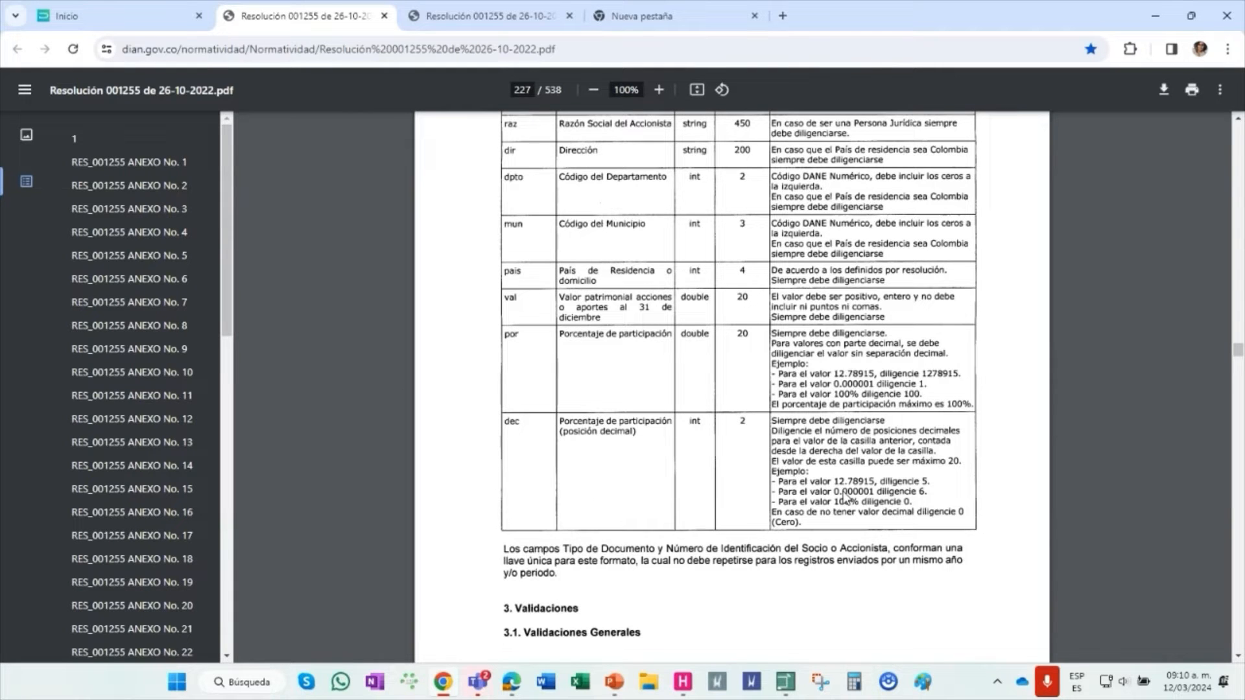
scroll(847, 499, "up", 12)
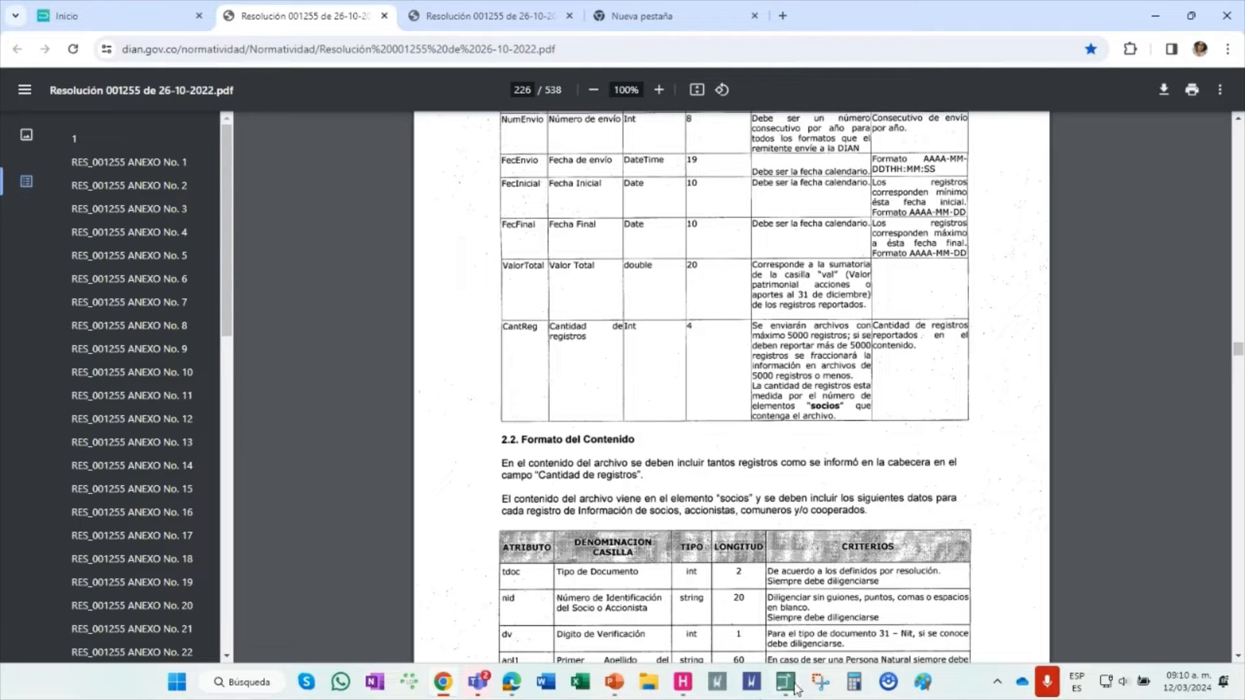
Switch to Manual Información Exógena, check format 1001's Número de envío field and close the header details without saving
mouse_move(791, 690)
left_click(790, 584)
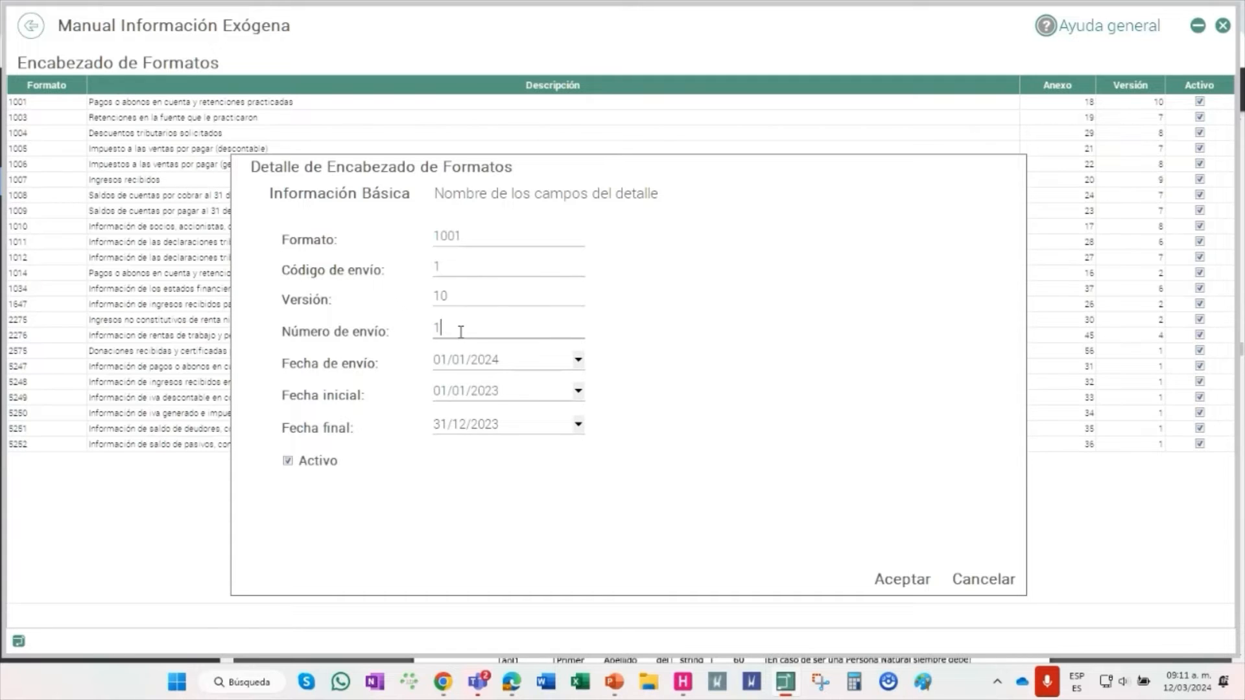
left_click(556, 326)
left_click(974, 579)
Reopen the header of format 1001 for modification and display its detail field names
right_click(188, 112)
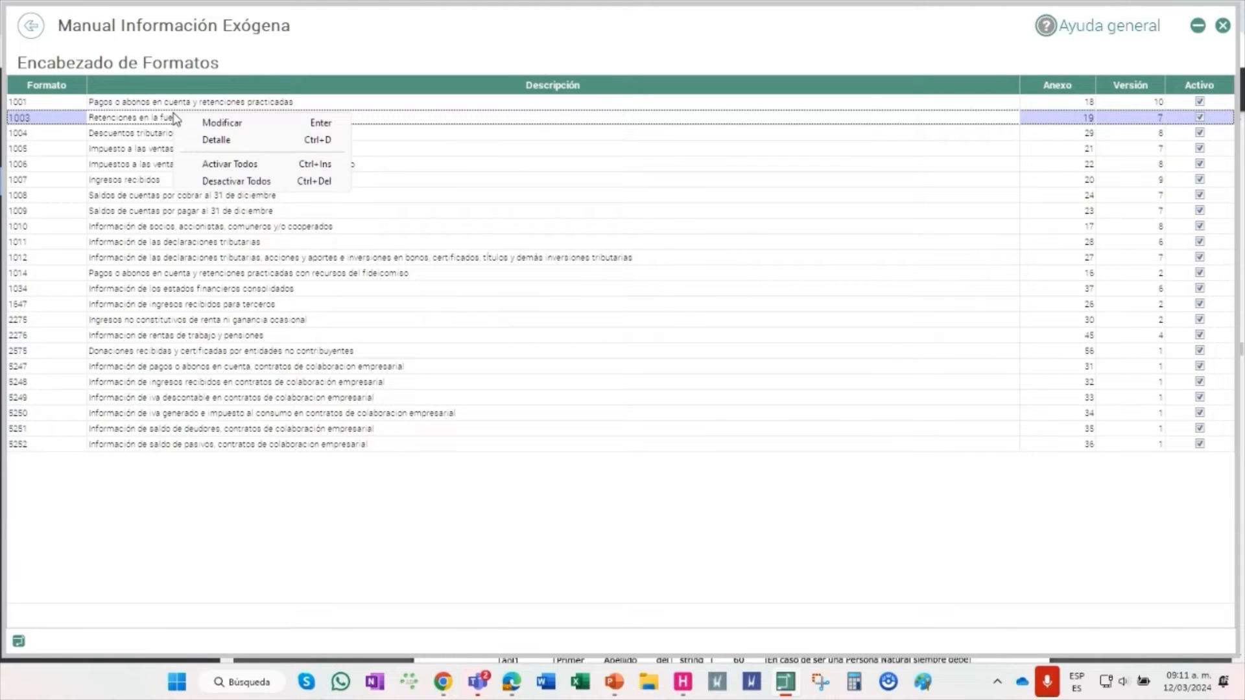
left_click(227, 116)
right_click(229, 113)
left_click(266, 122)
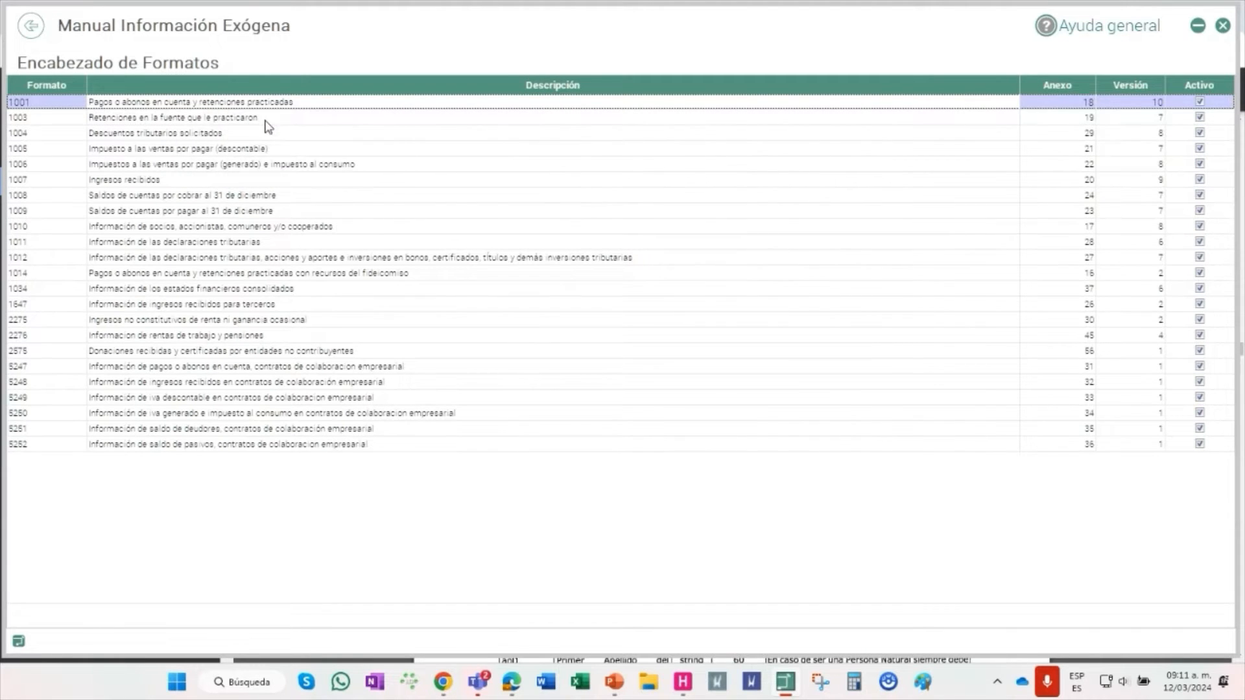
left_click(517, 194)
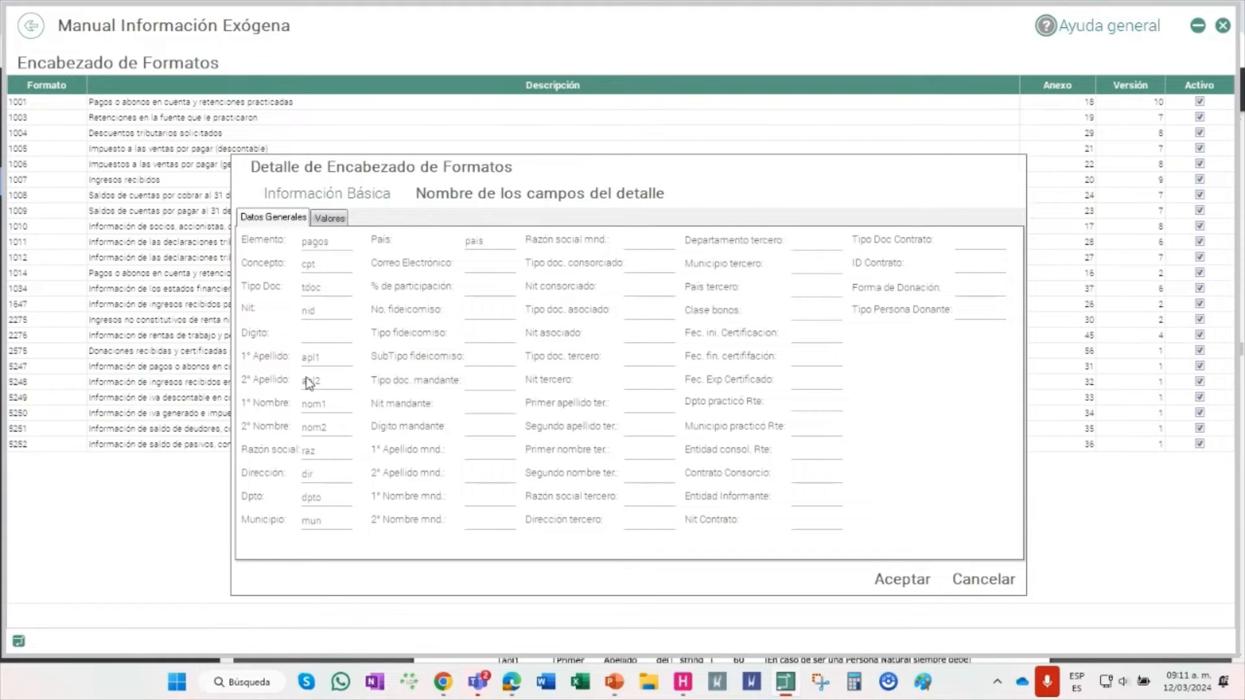
Examine the Valores and Datos Generales field names defined for format 1001
left_click(329, 217)
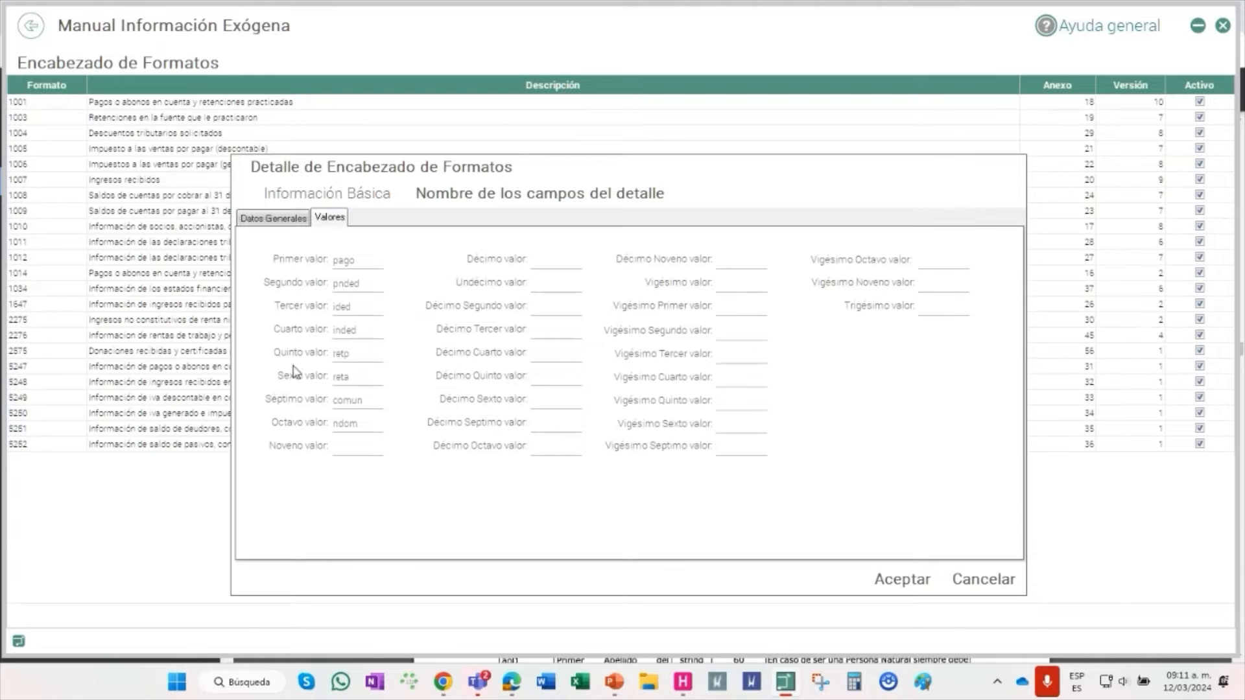
left_click(274, 219)
left_click(328, 218)
left_click(275, 219)
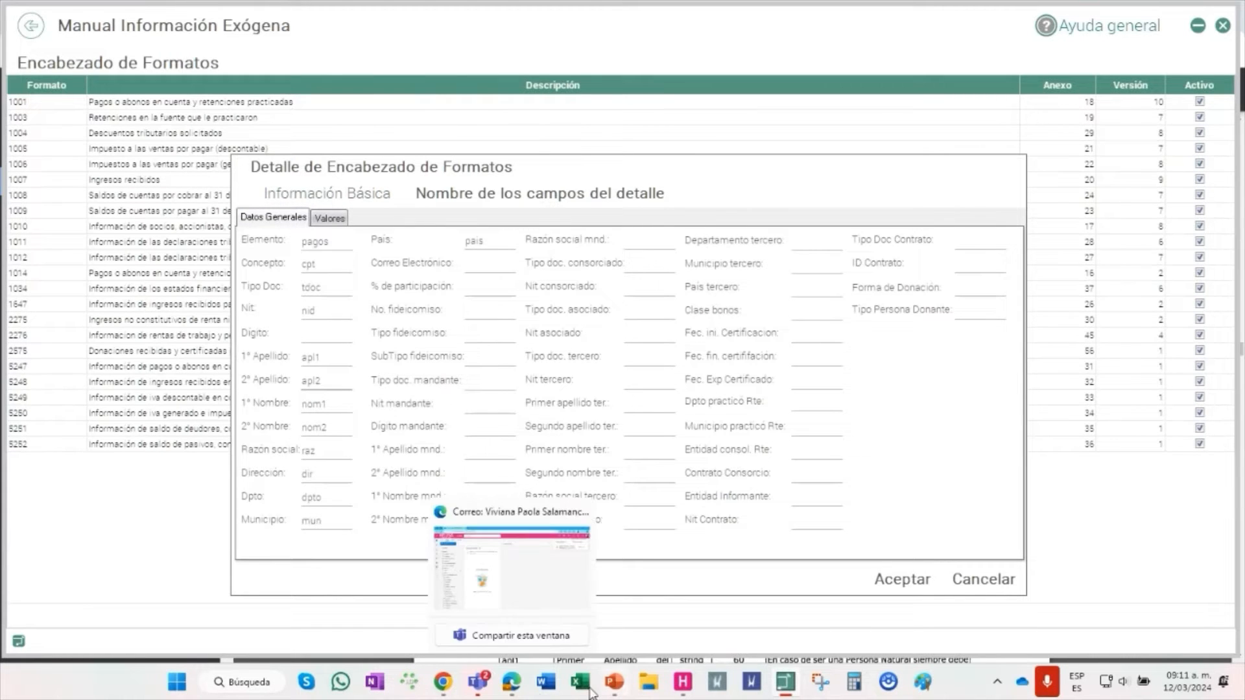
Compare the Formato 1010 content attributes in Chrome with format 1001's Datos Generales and Valores names in Manual Información Exógena
left_click(443, 682)
scroll(583, 428, "down", 5)
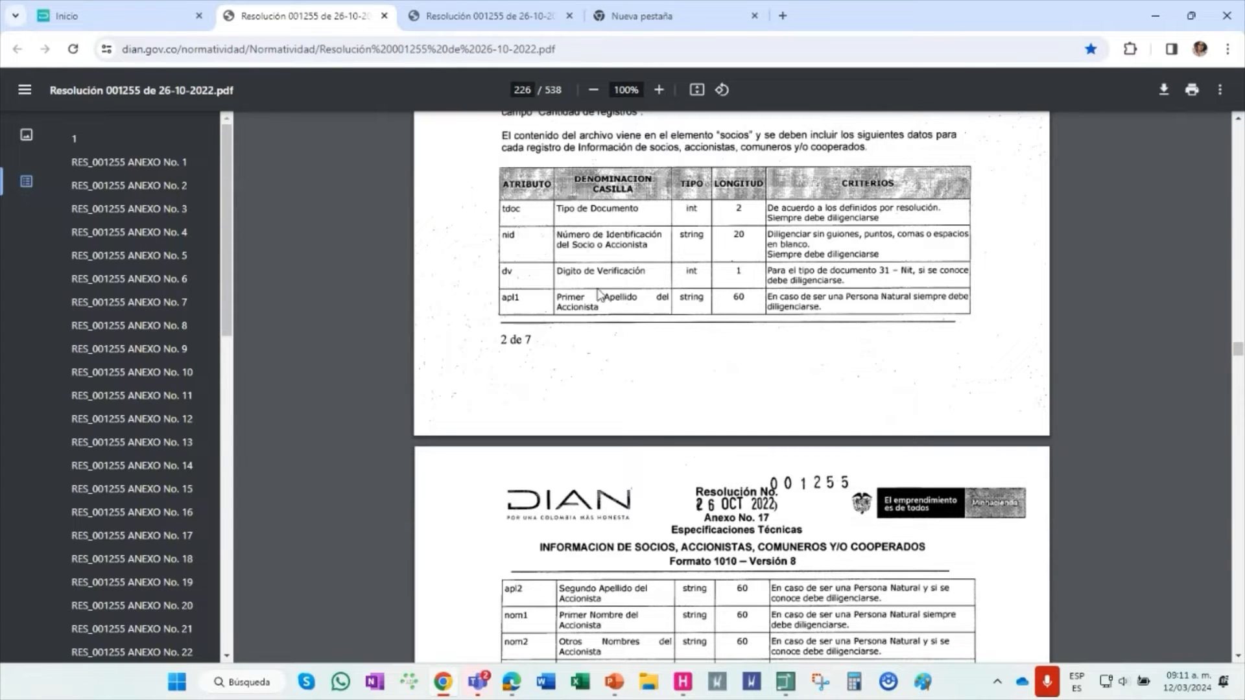
left_click(786, 680)
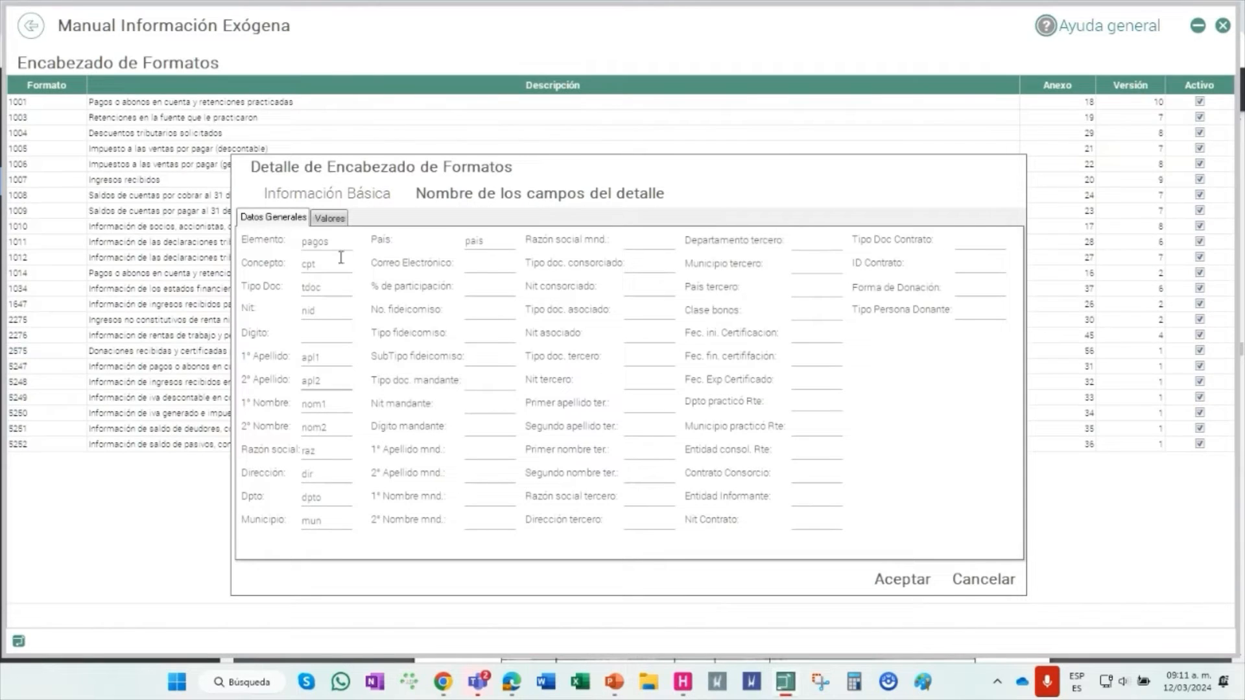
left_click_drag(314, 287, 291, 290)
left_click(345, 288)
left_click(328, 218)
left_click(273, 218)
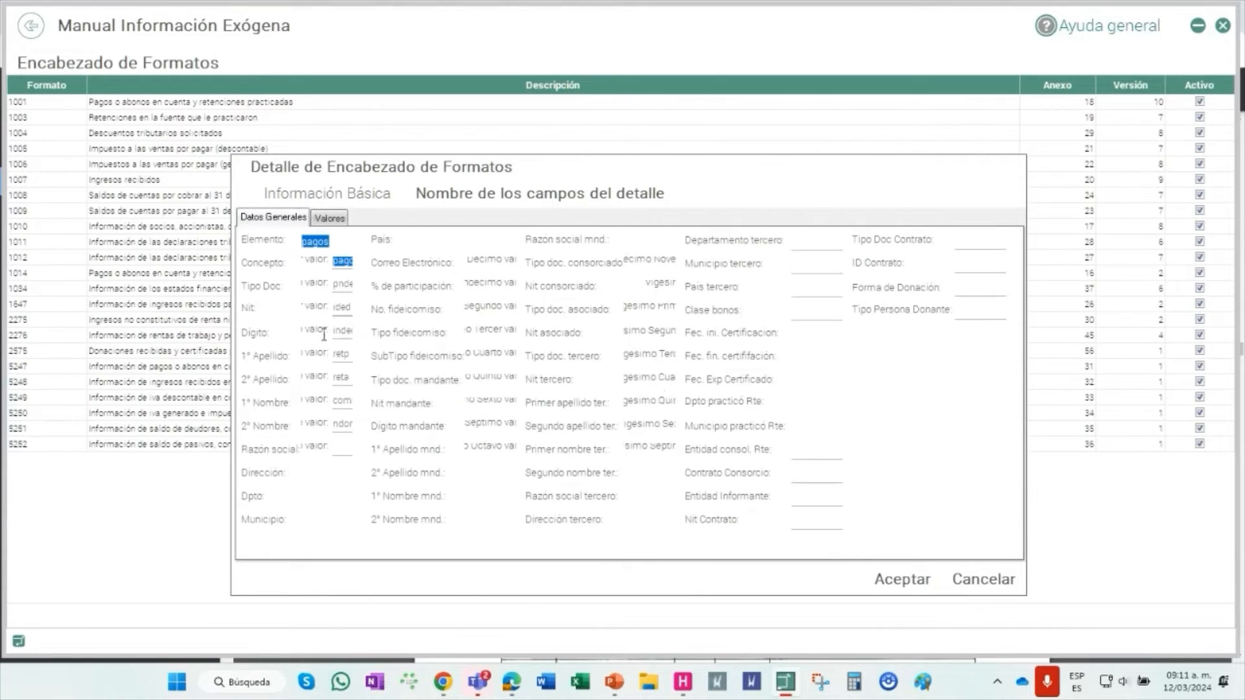
left_click(325, 221)
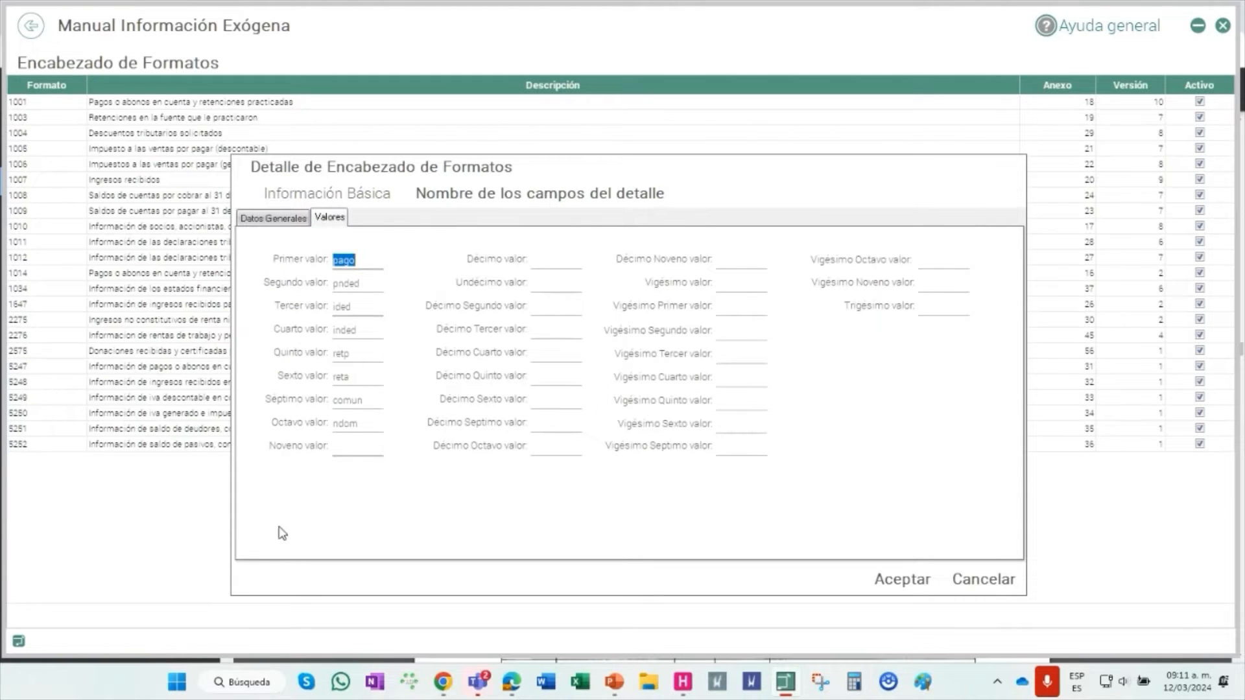
Switch to Chrome, go from Anexo 17 to Anexo 18 and read Formato 1001's header and content field tables
left_click(446, 684)
scroll(559, 447, "down", 8)
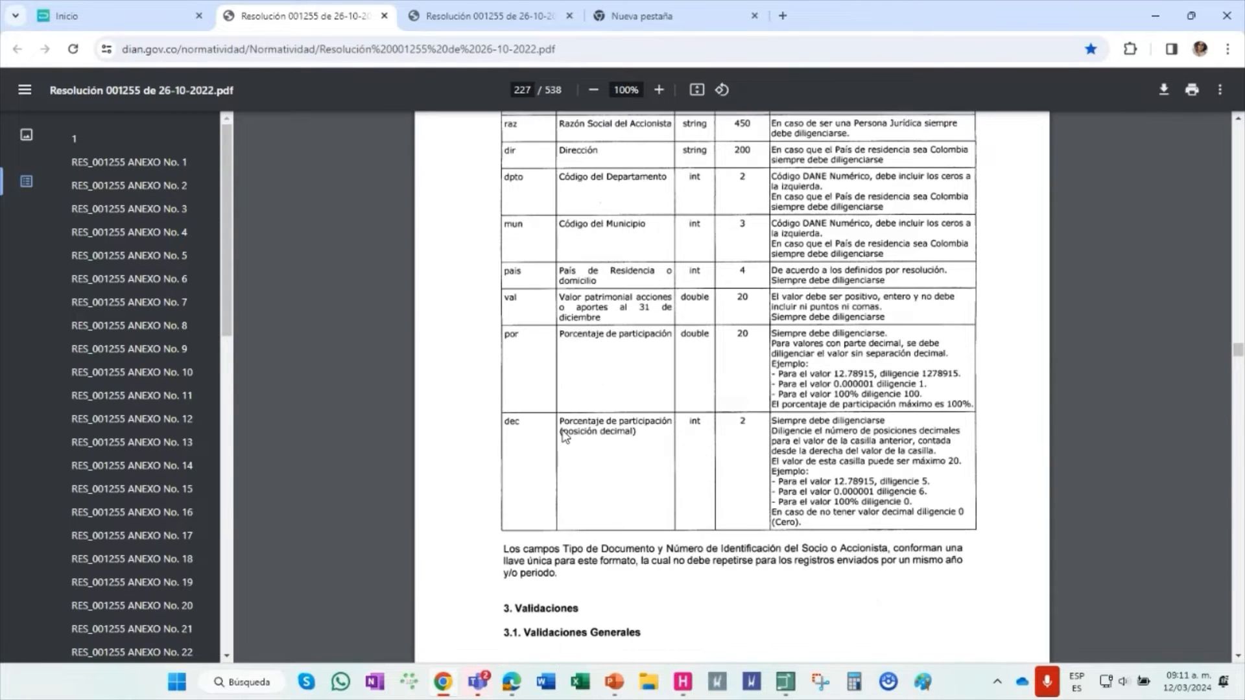
scroll(562, 436, "up", 3)
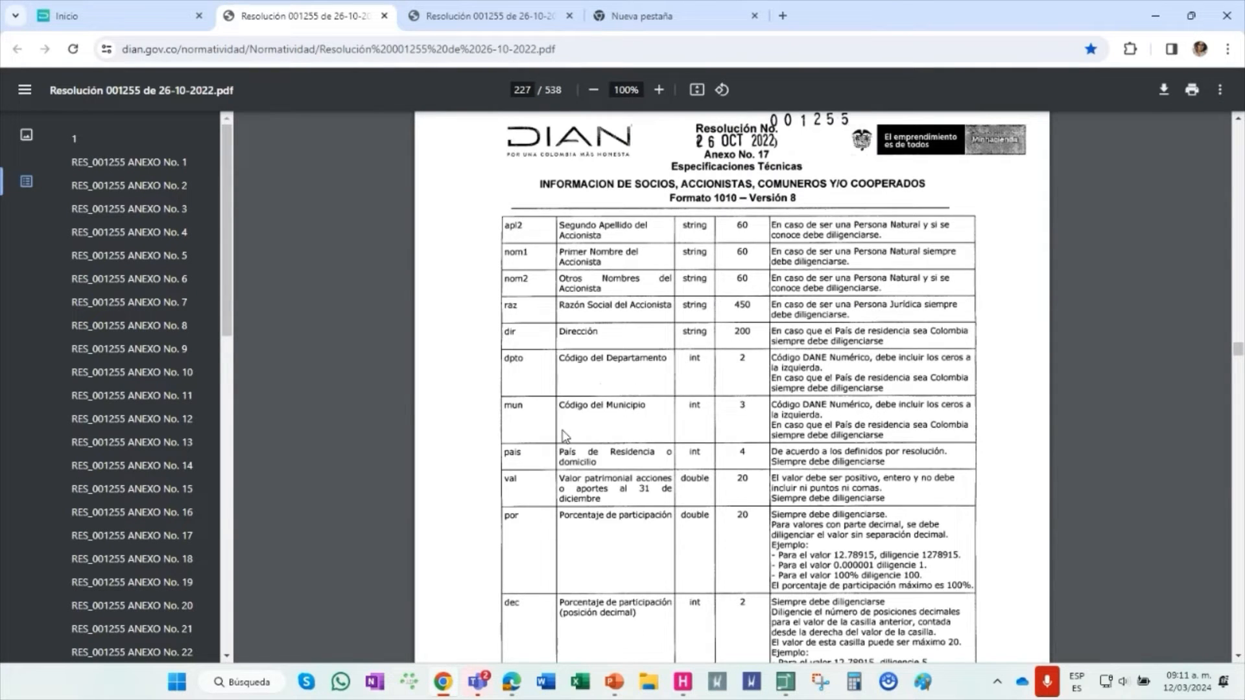
scroll(562, 436, "up", 20)
left_click(161, 543)
scroll(684, 349, "down", 10)
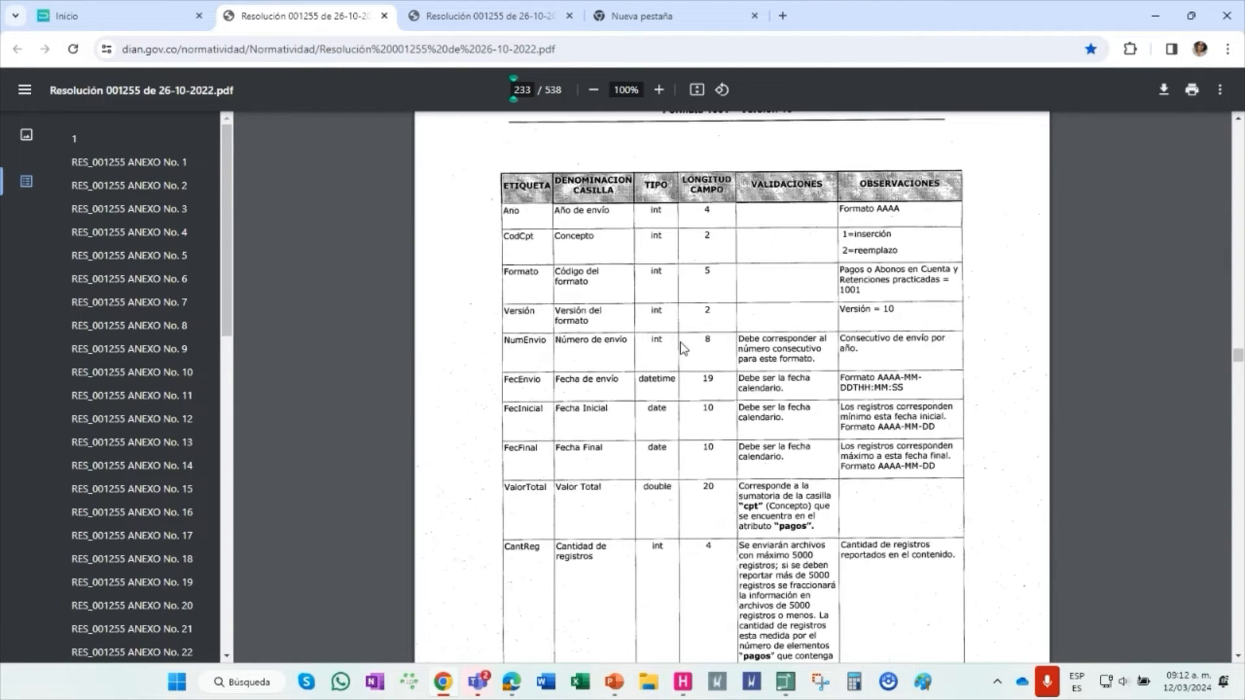
scroll(685, 349, "down", 12)
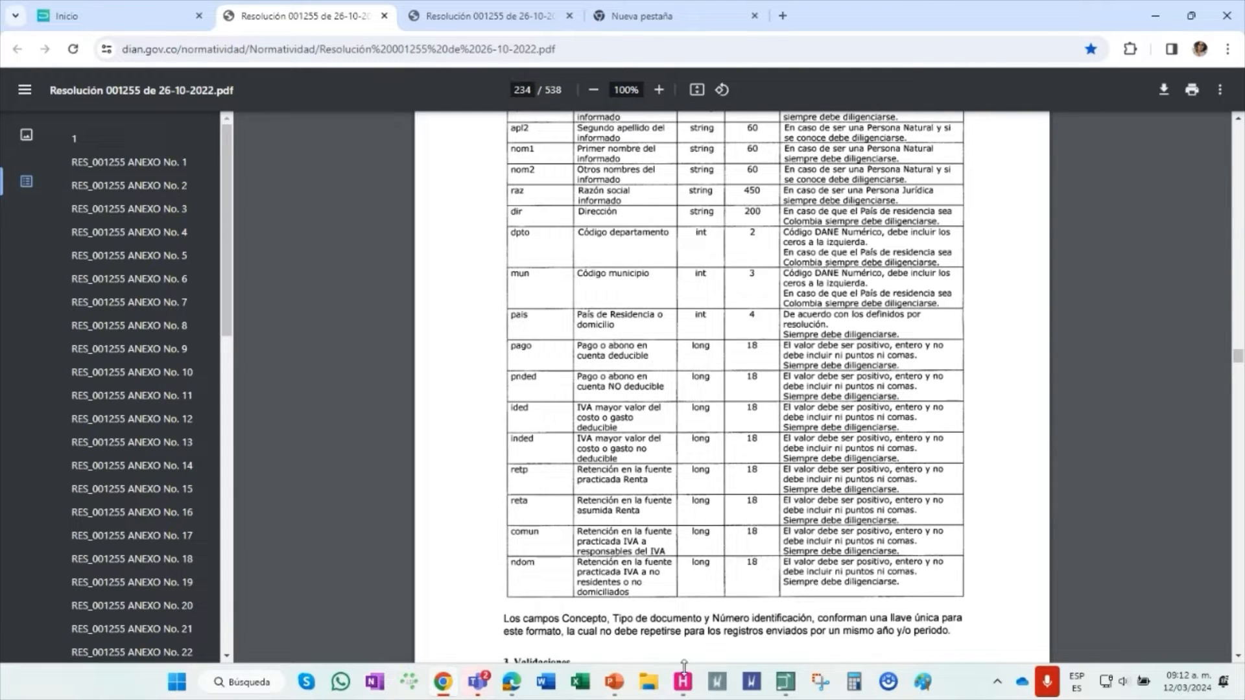
Compare format 1001's Valores names in Manual Información Exógena with the content attributes of Anexo 18 in Chrome
left_click(442, 682)
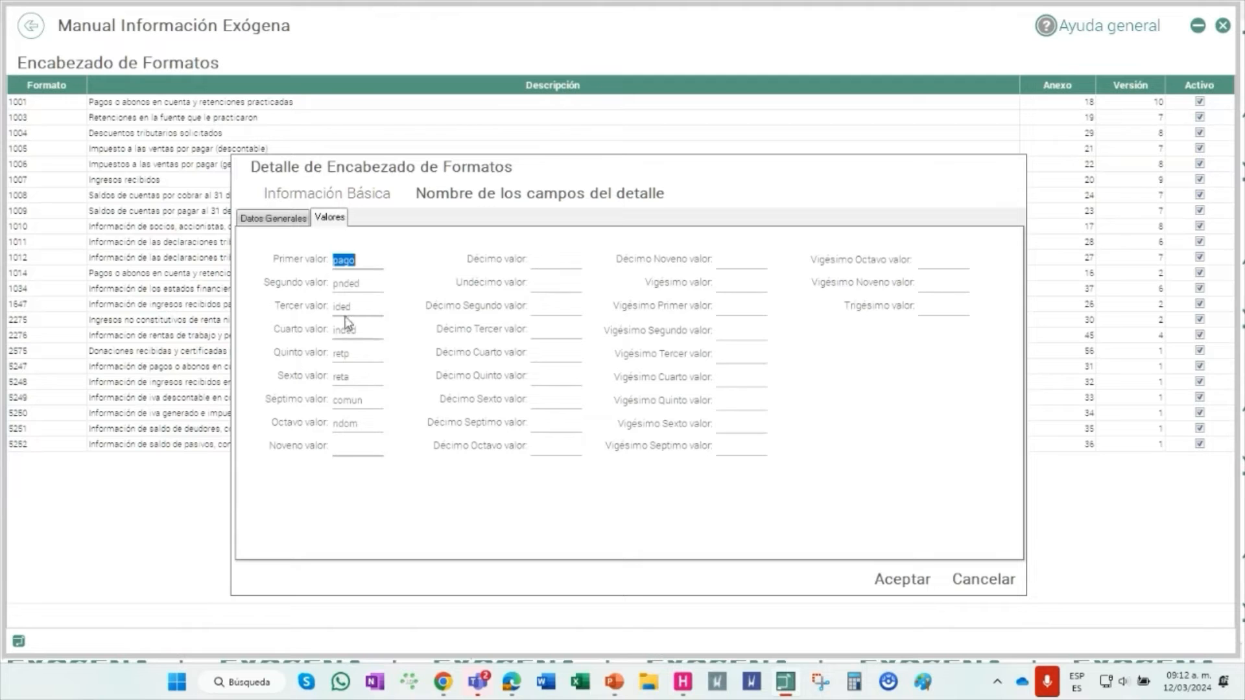
left_click(371, 275)
left_click(443, 682)
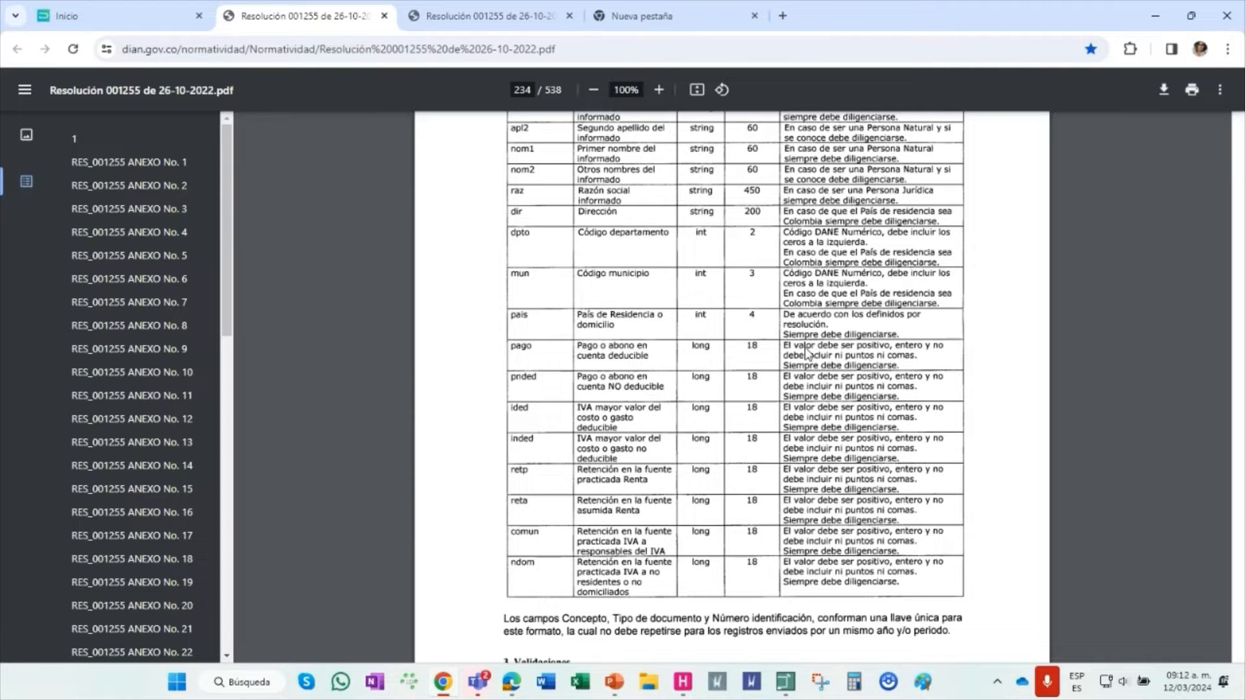
scroll(812, 324, "up", 3)
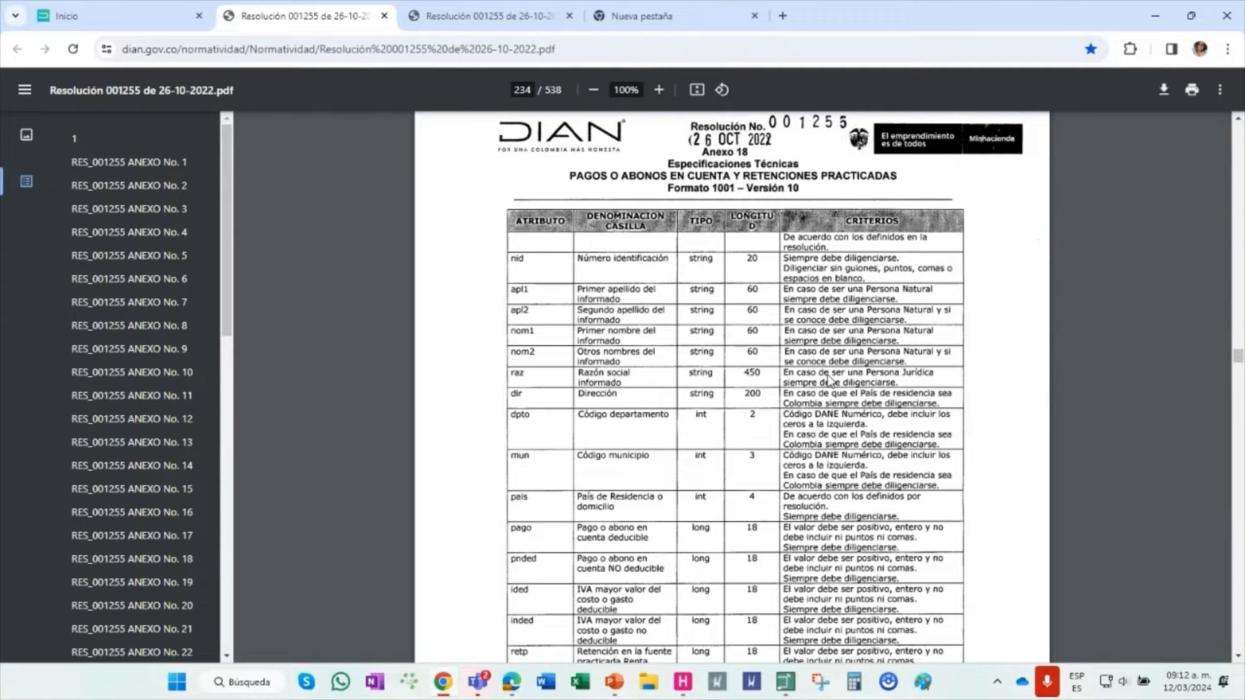
scroll(827, 379, "down", 3)
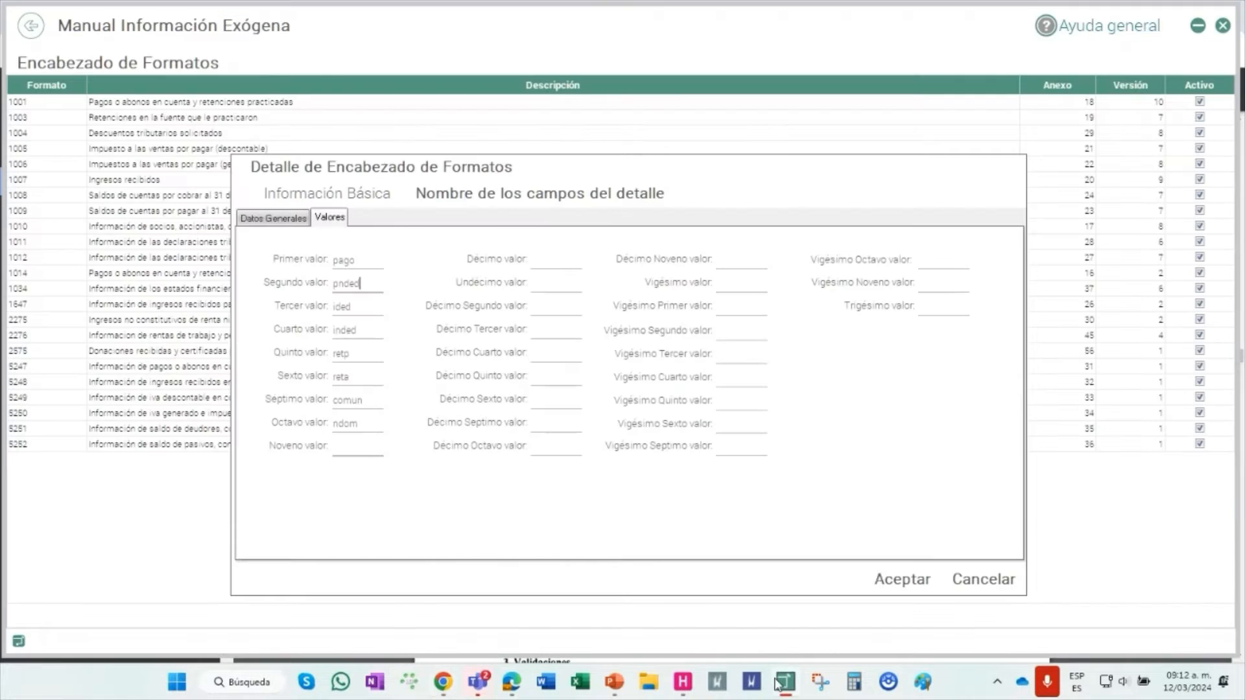
Switch to Manual Información Exógena, close format 1001's header details without saving and open Definición de conceptos
left_click(785, 682)
left_click(988, 579)
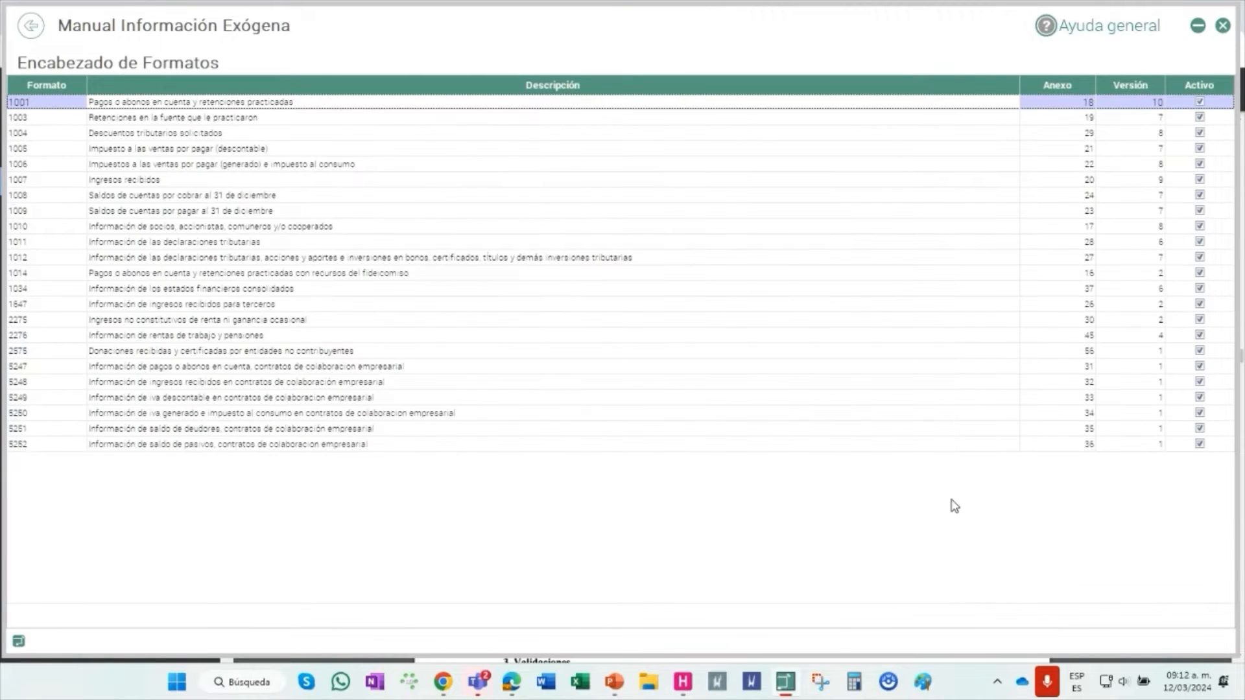
left_click(29, 26)
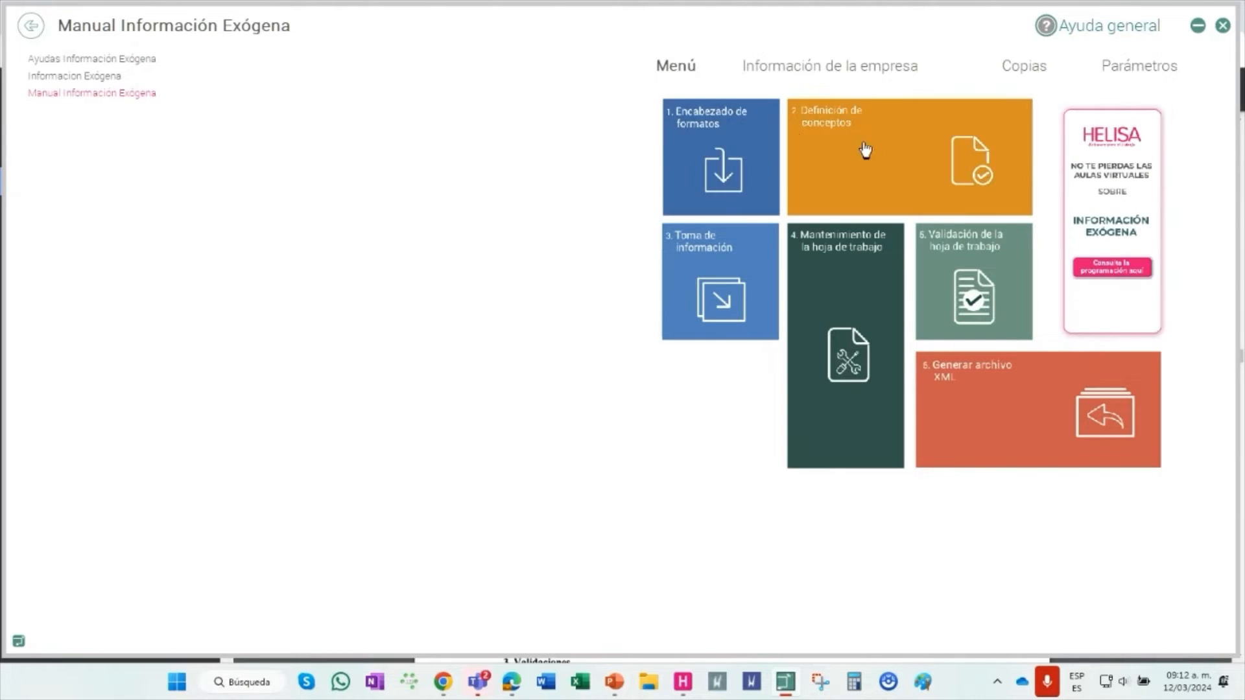
left_click(895, 181)
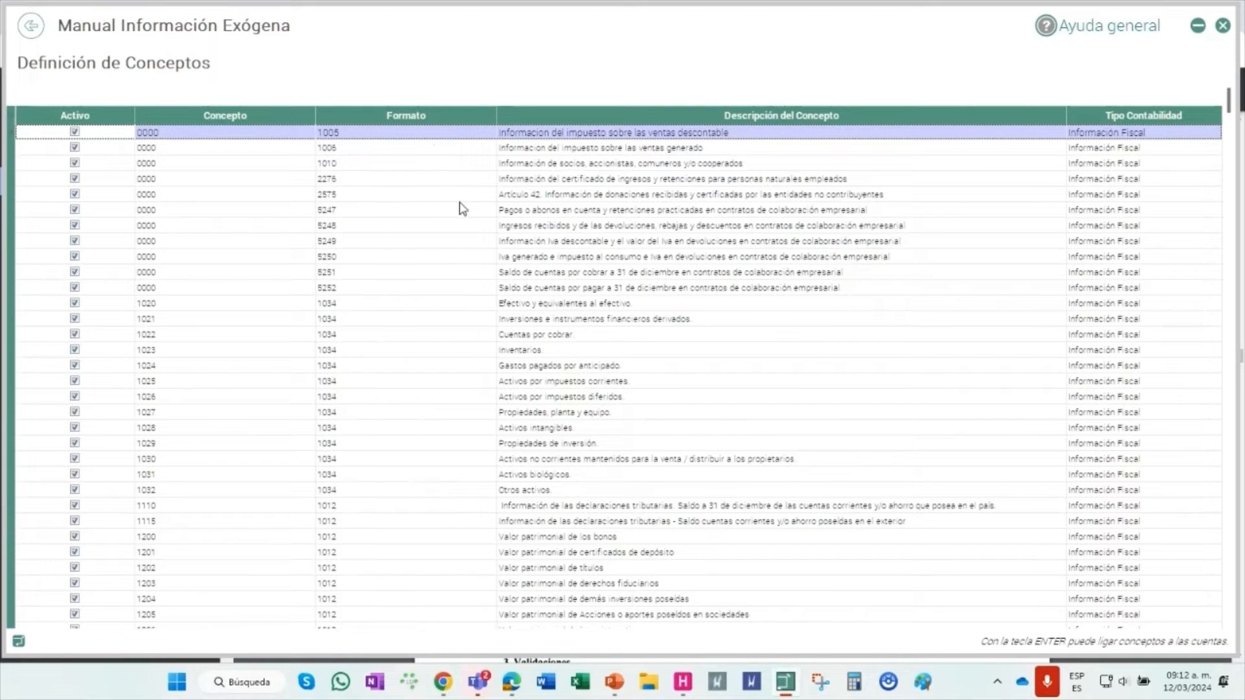
Enable the Aplica Concepto Exterior configuration so the concept list includes the Exclusivo Exterior column
right_click(479, 177)
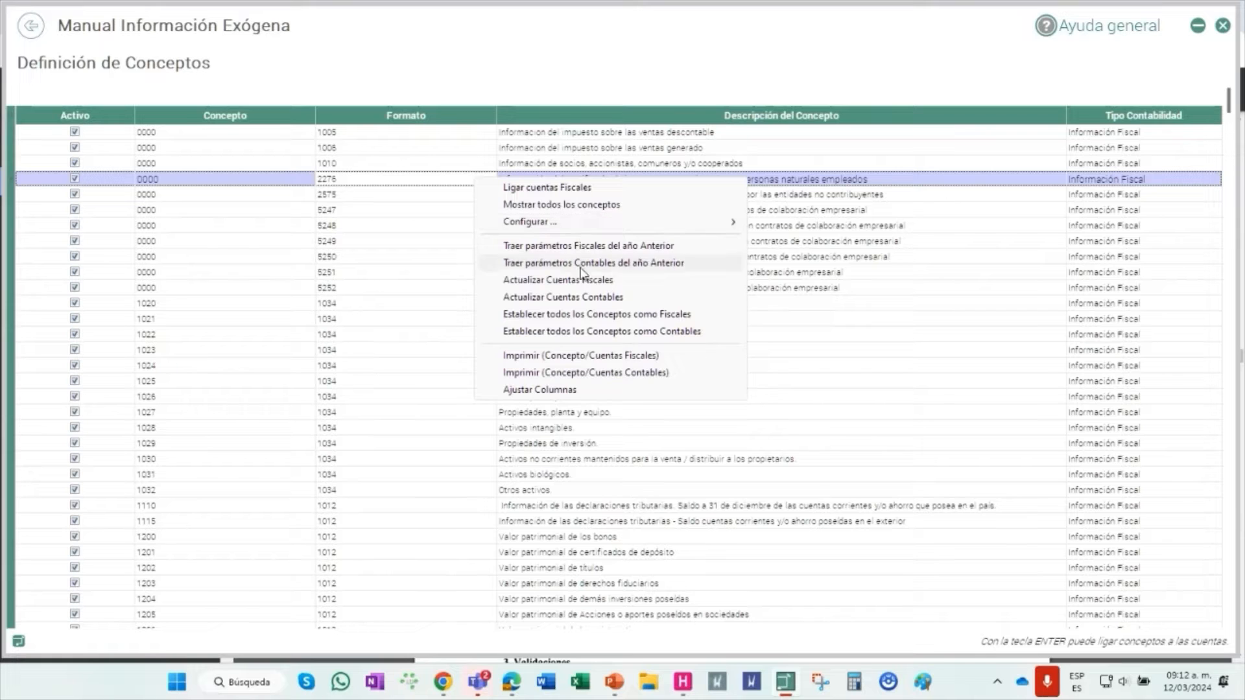
mouse_move(608, 223)
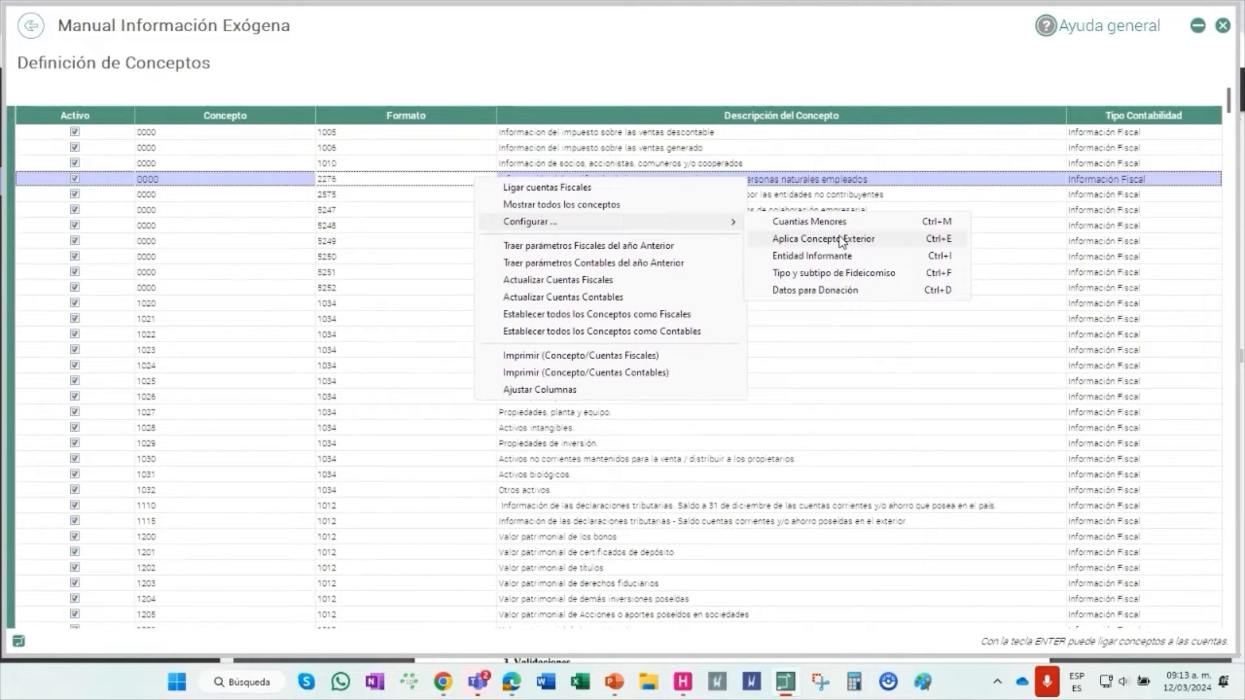
left_click(769, 243)
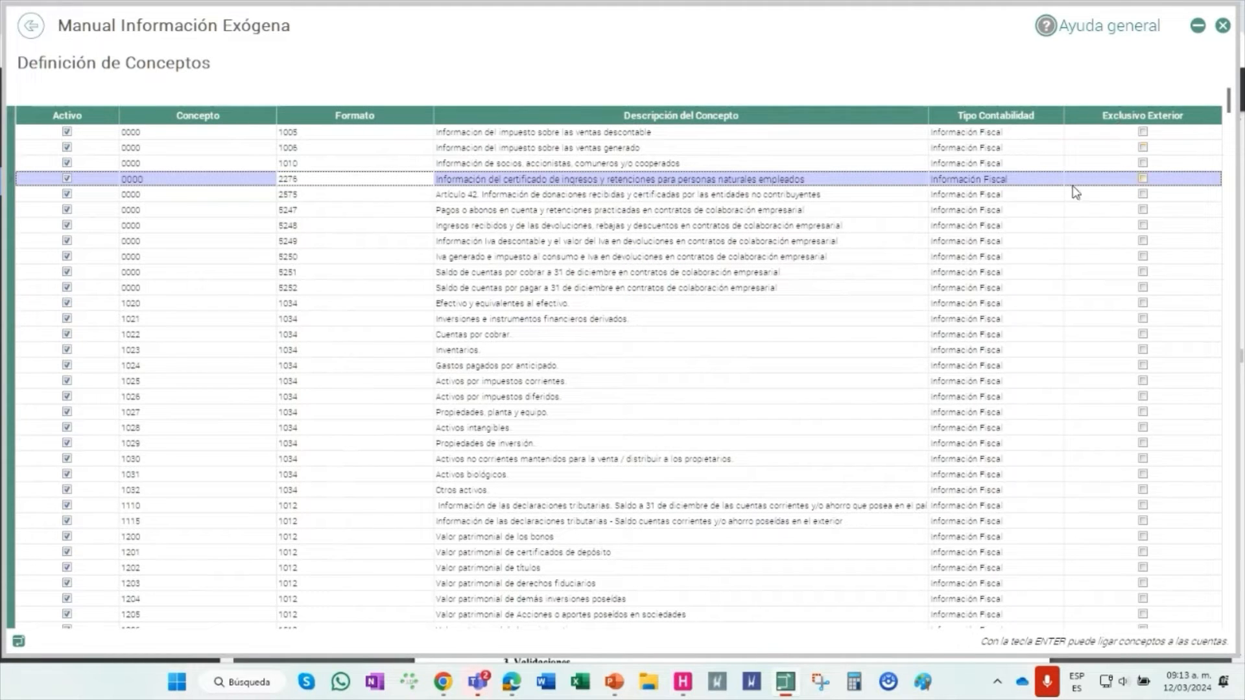
left_click(188, 182)
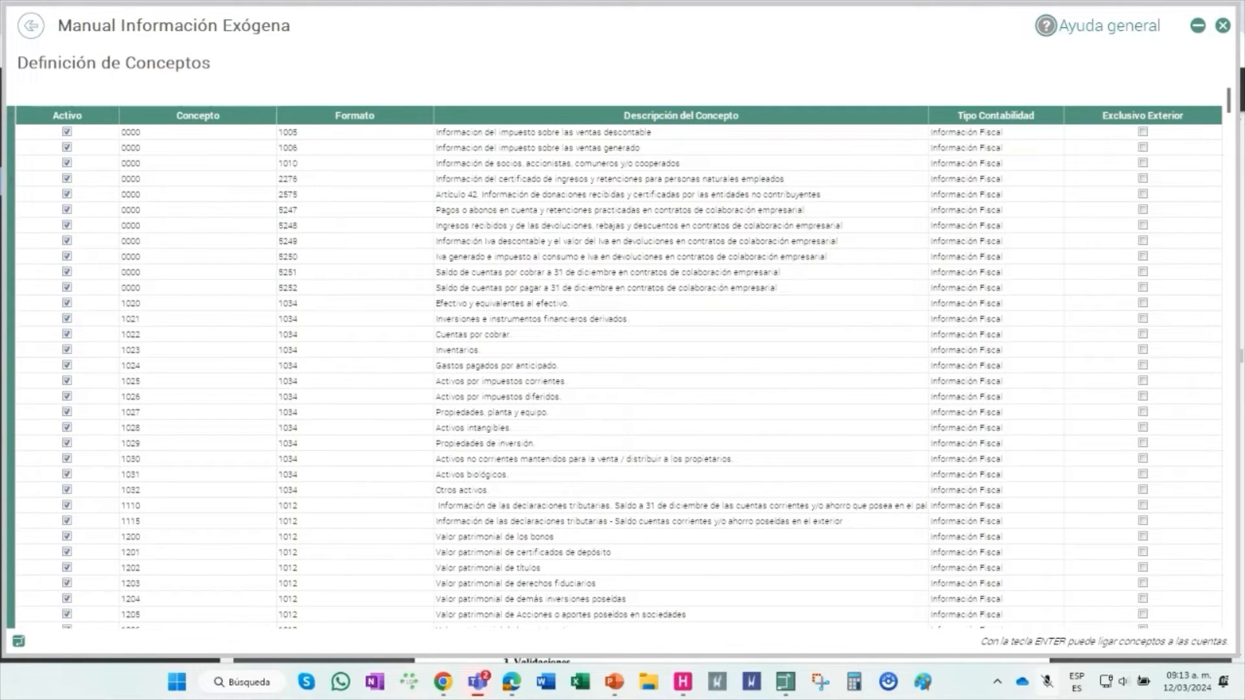
Enable the Entidad Informante configuration and open that field for editing on the format 2276 concept
right_click(653, 177)
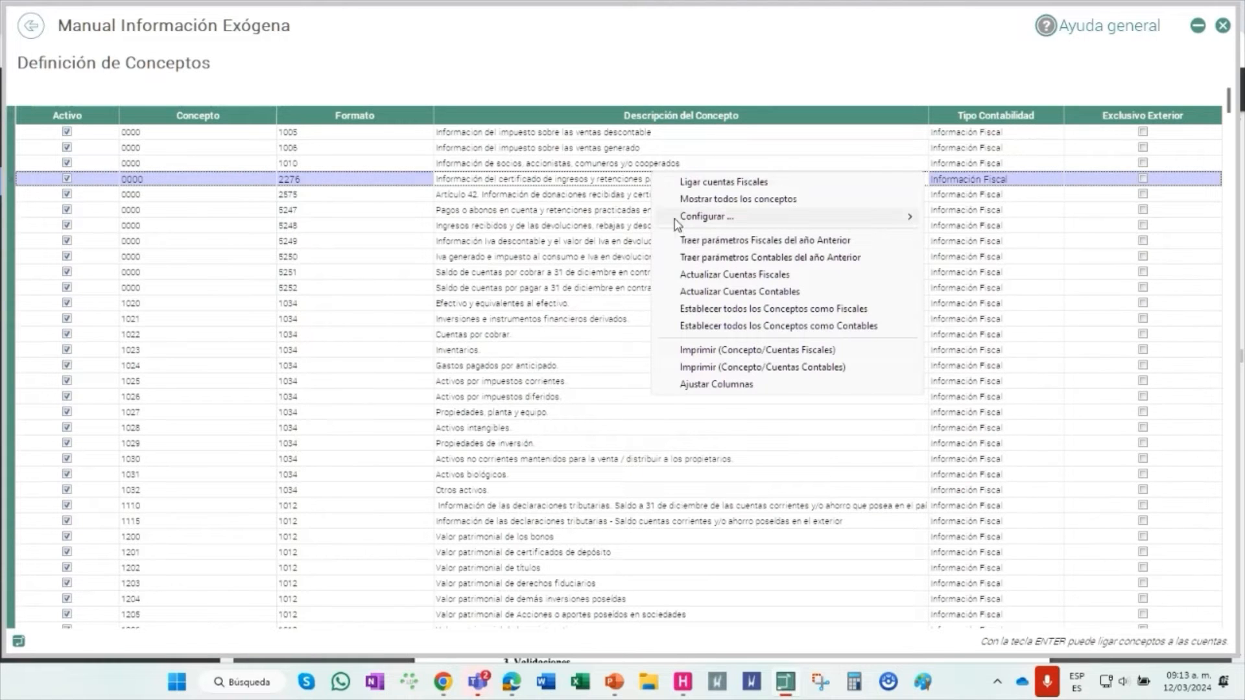
mouse_move(713, 216)
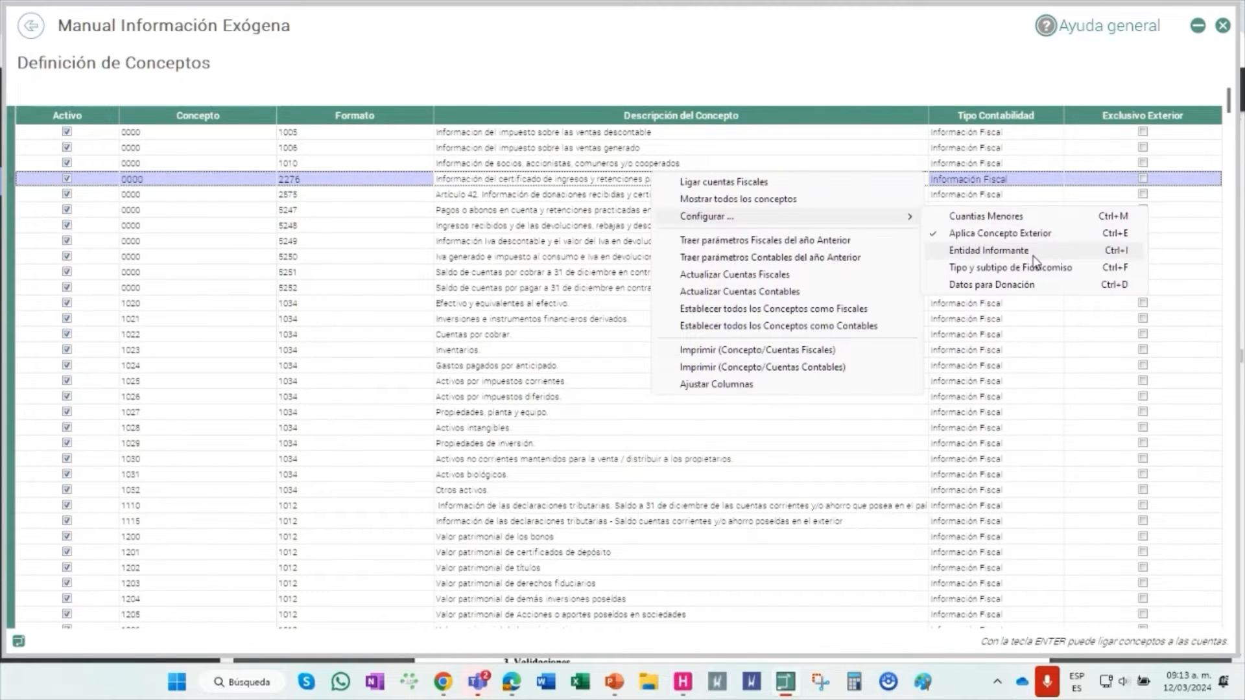
left_click(1034, 252)
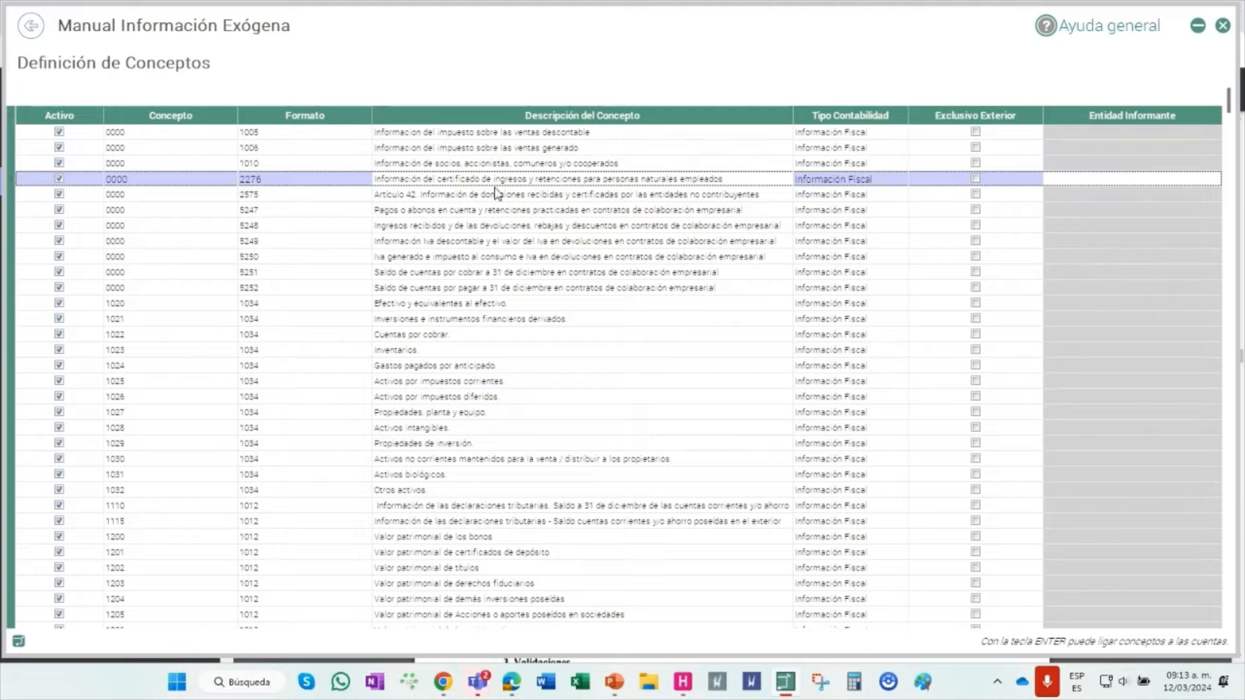
left_click(277, 181)
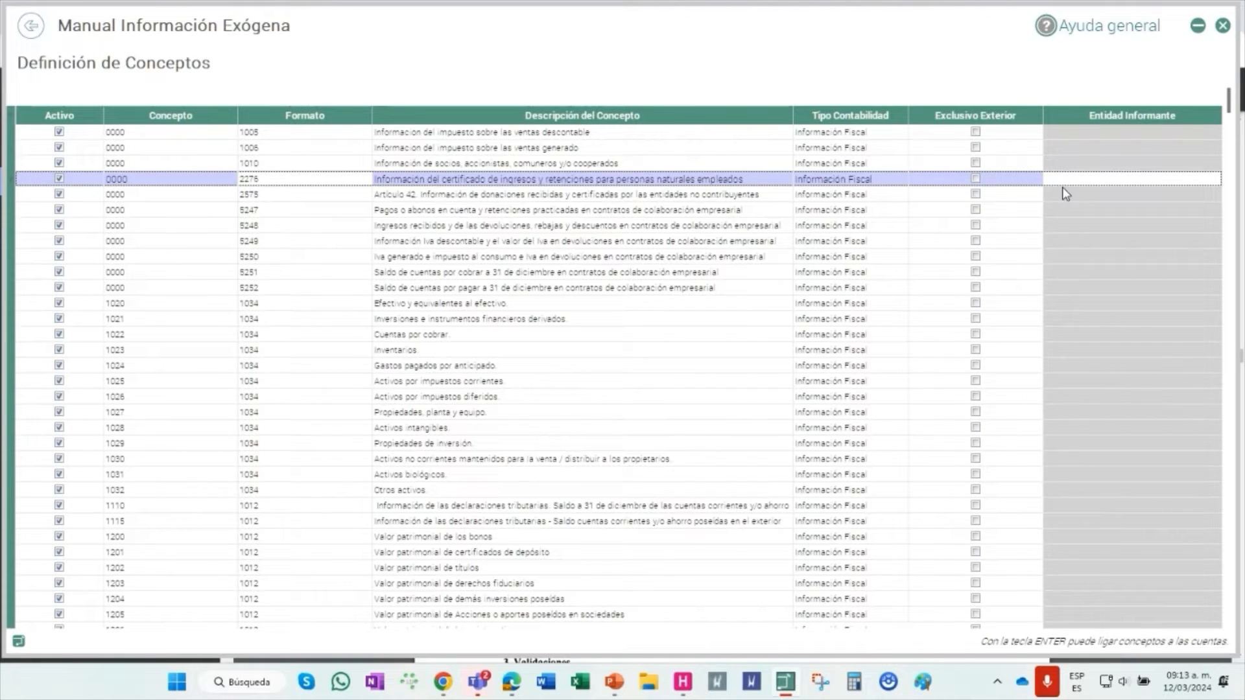
left_click(1171, 181)
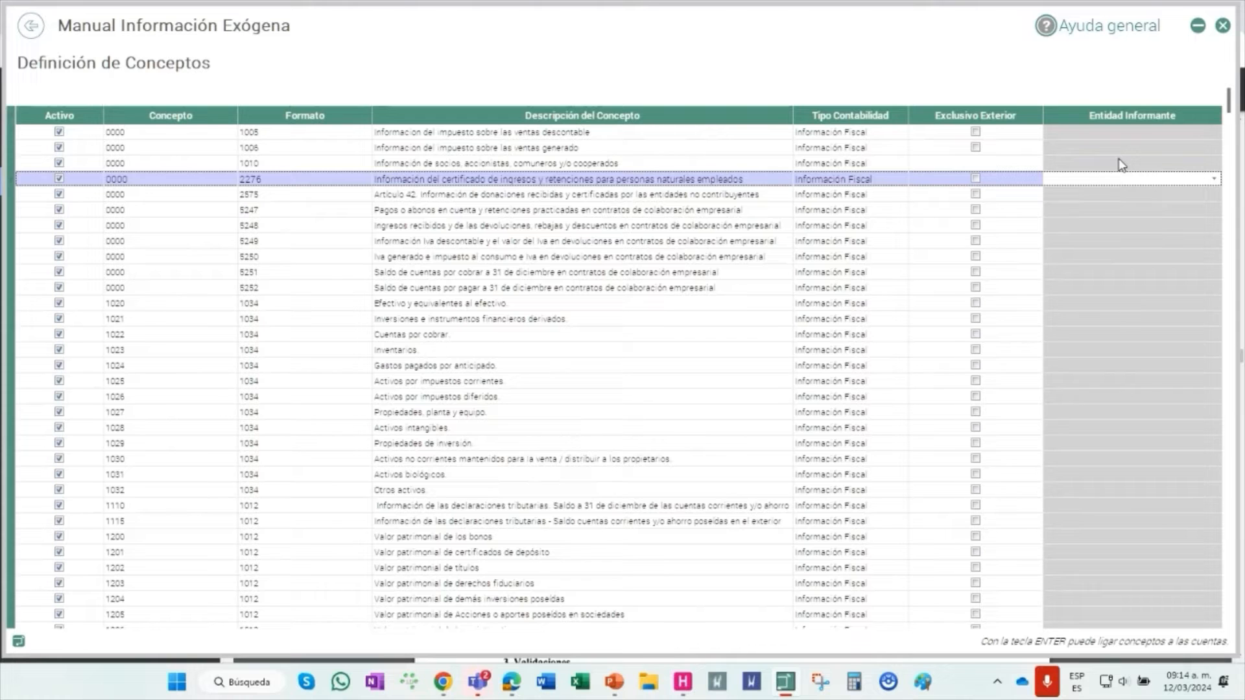
Set Entidad Informante to Joint Venture on the format 2276 concept
left_click(1213, 179)
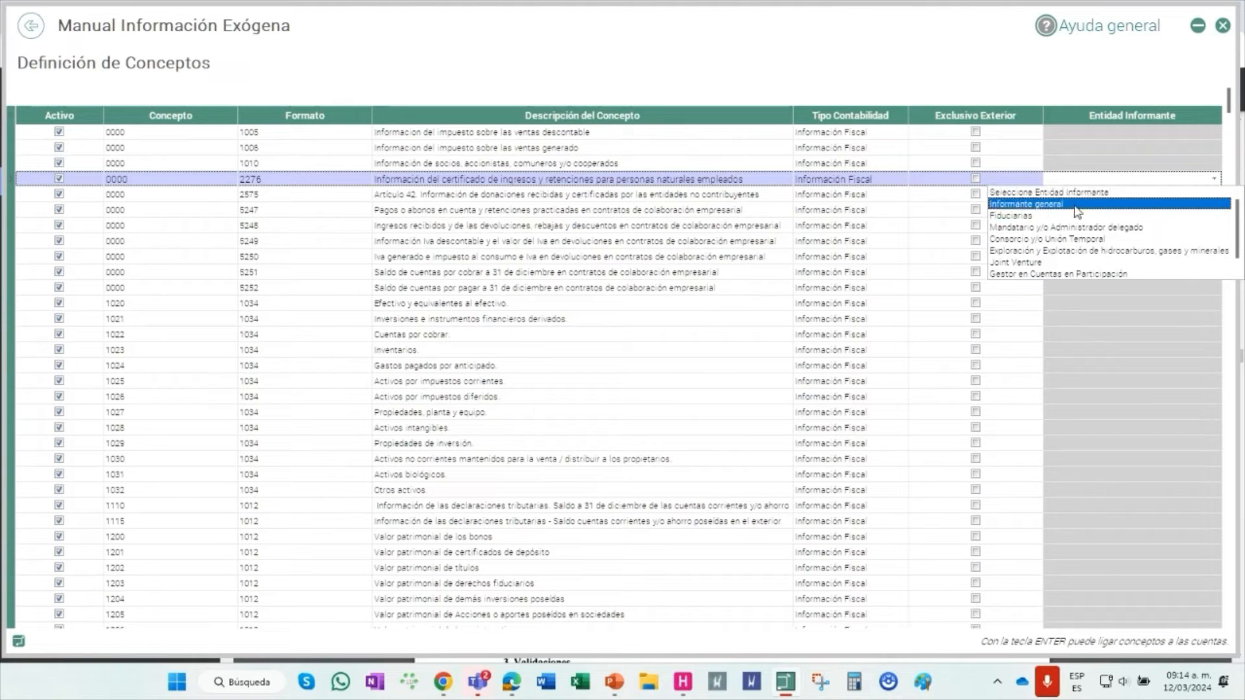
left_click(1033, 264)
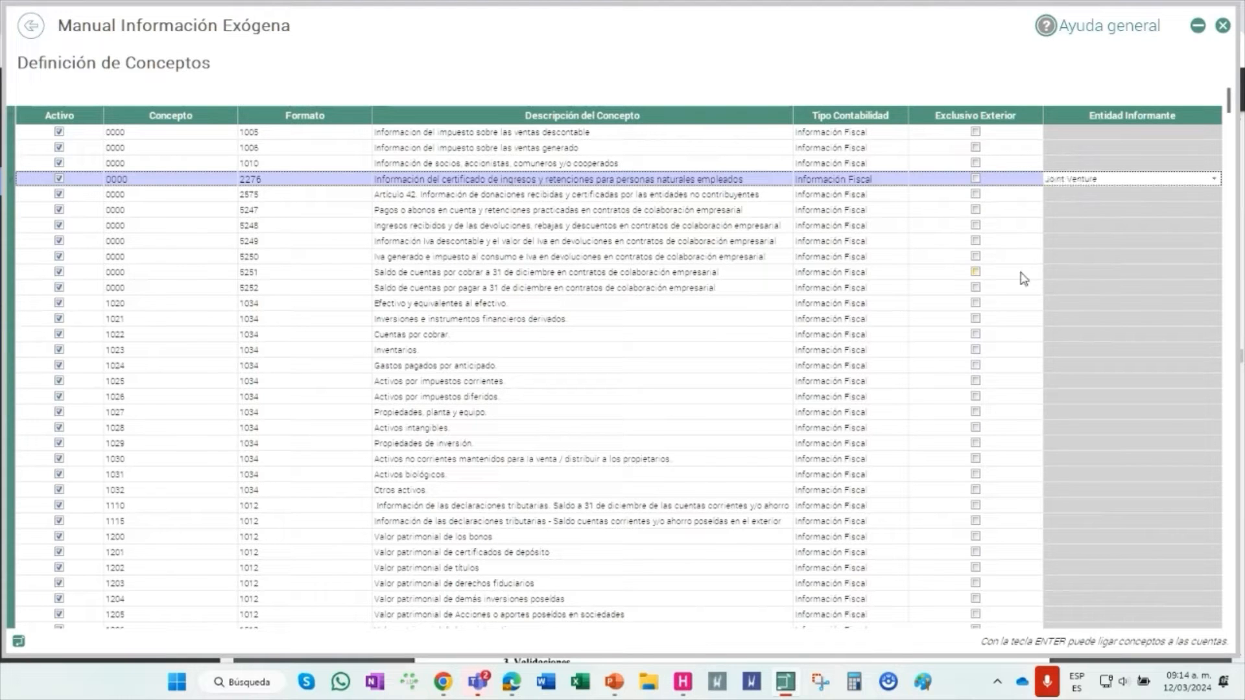
Disable the Entidad Informante and Aplica Concepto Exterior configurations in the concept list
right_click(853, 197)
mouse_move(906, 238)
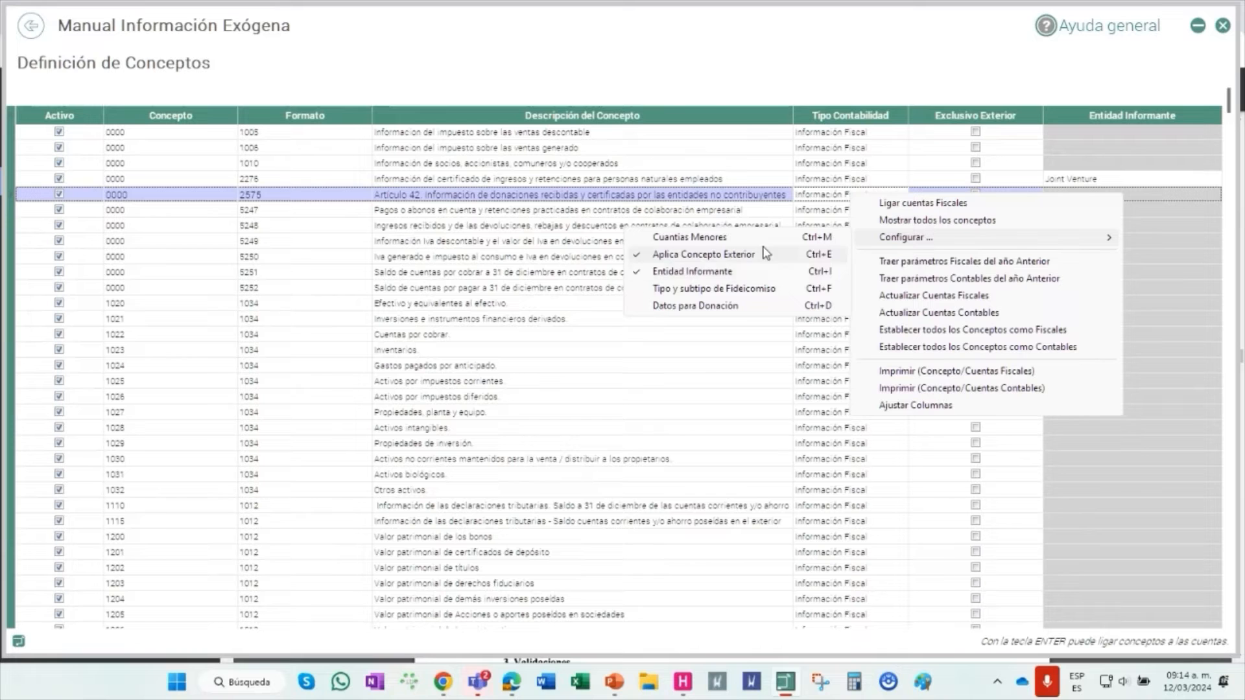
left_click(656, 271)
right_click(634, 257)
mouse_move(778, 298)
left_click(947, 317)
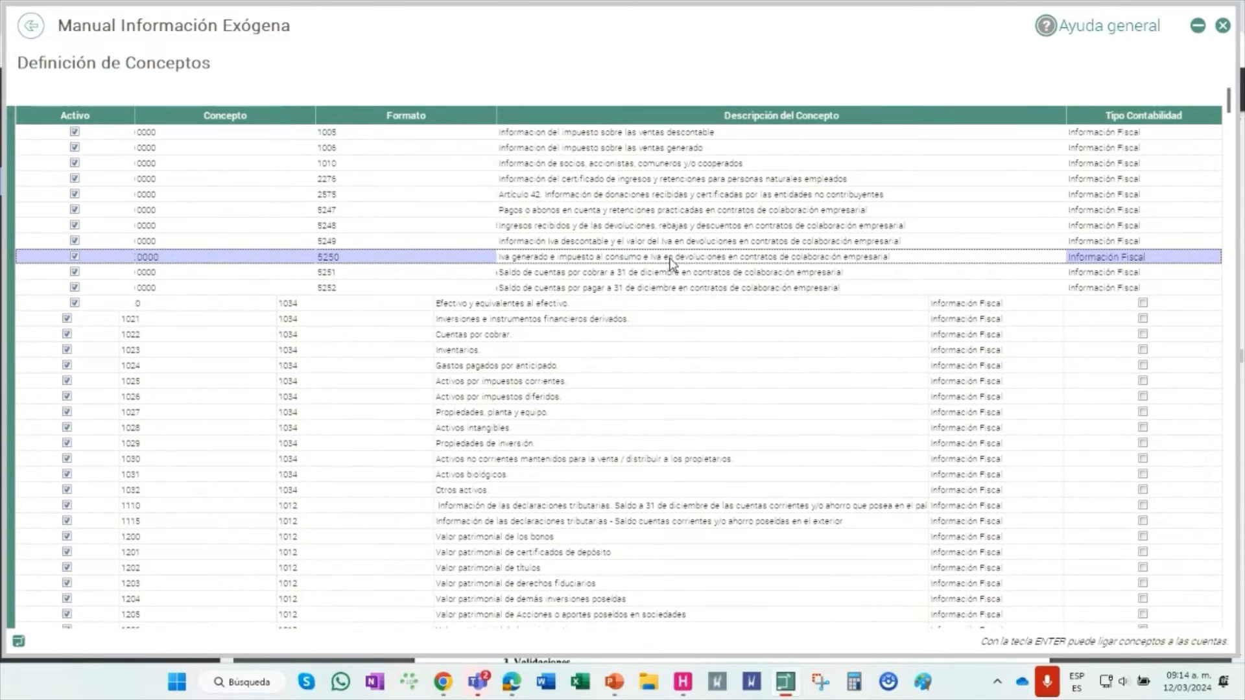
Enable the Tipo y subtipo de Fideicomiso configuration and filter the concept list to format 1014
right_click(671, 262)
mouse_move(726, 302)
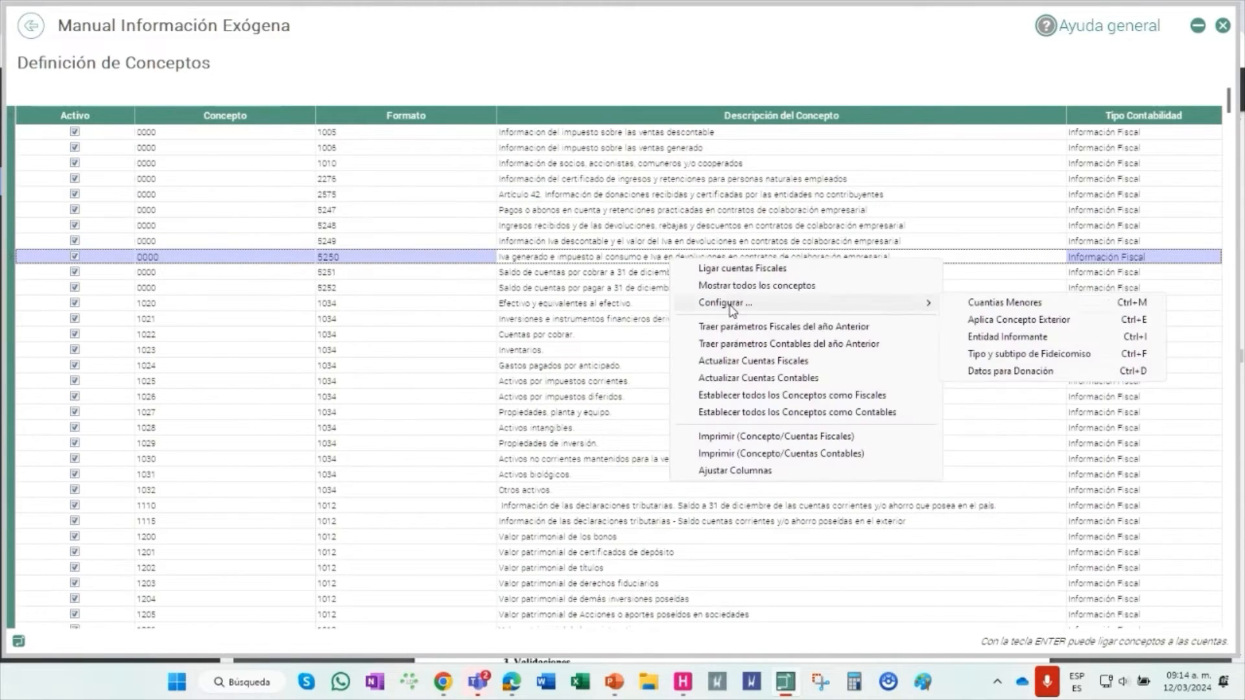
left_click(1045, 356)
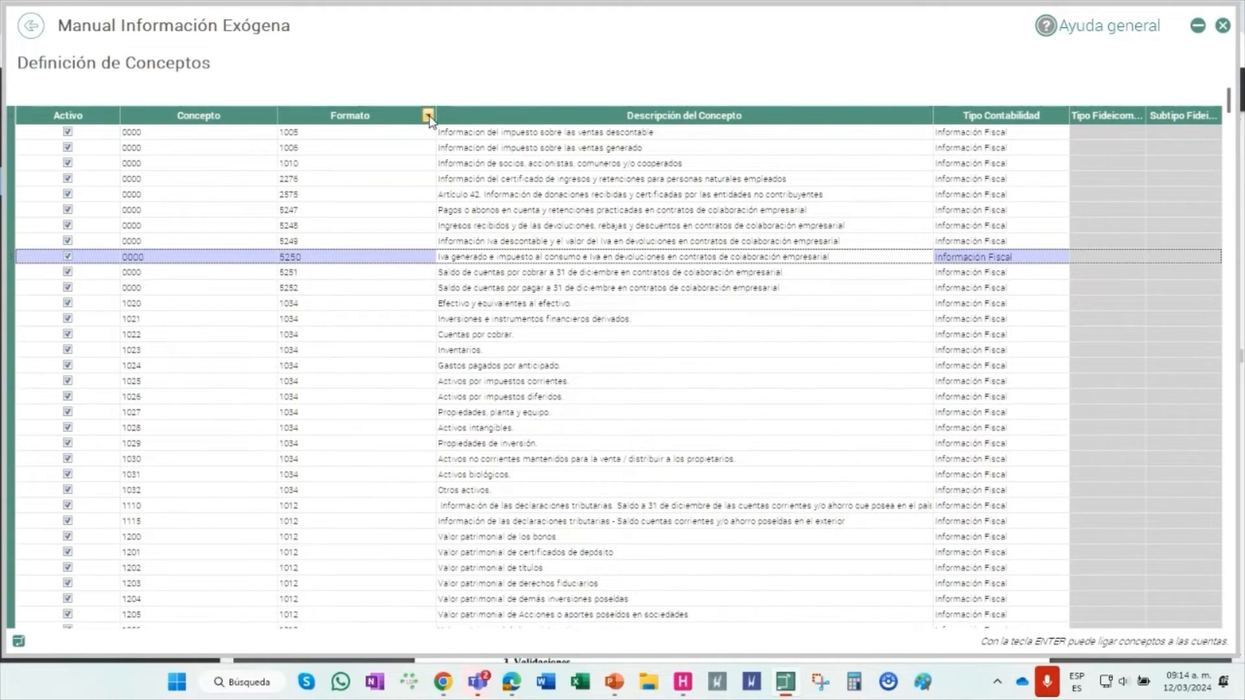
left_click(427, 115)
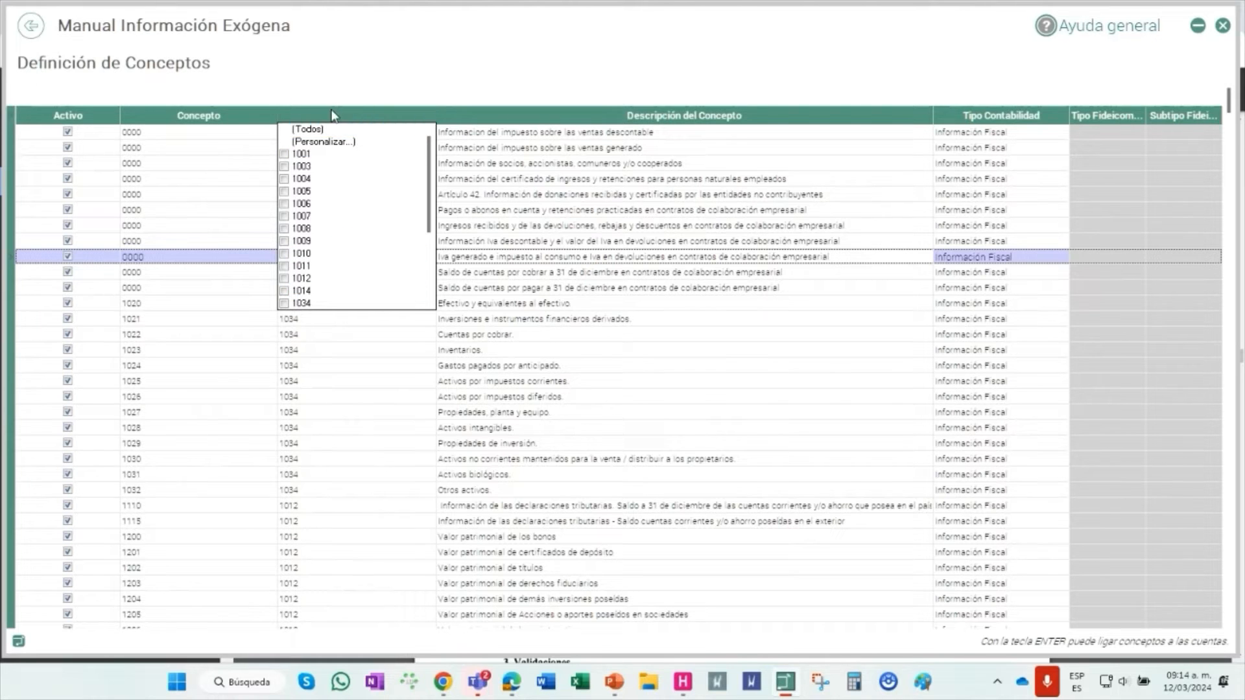
left_click(284, 293)
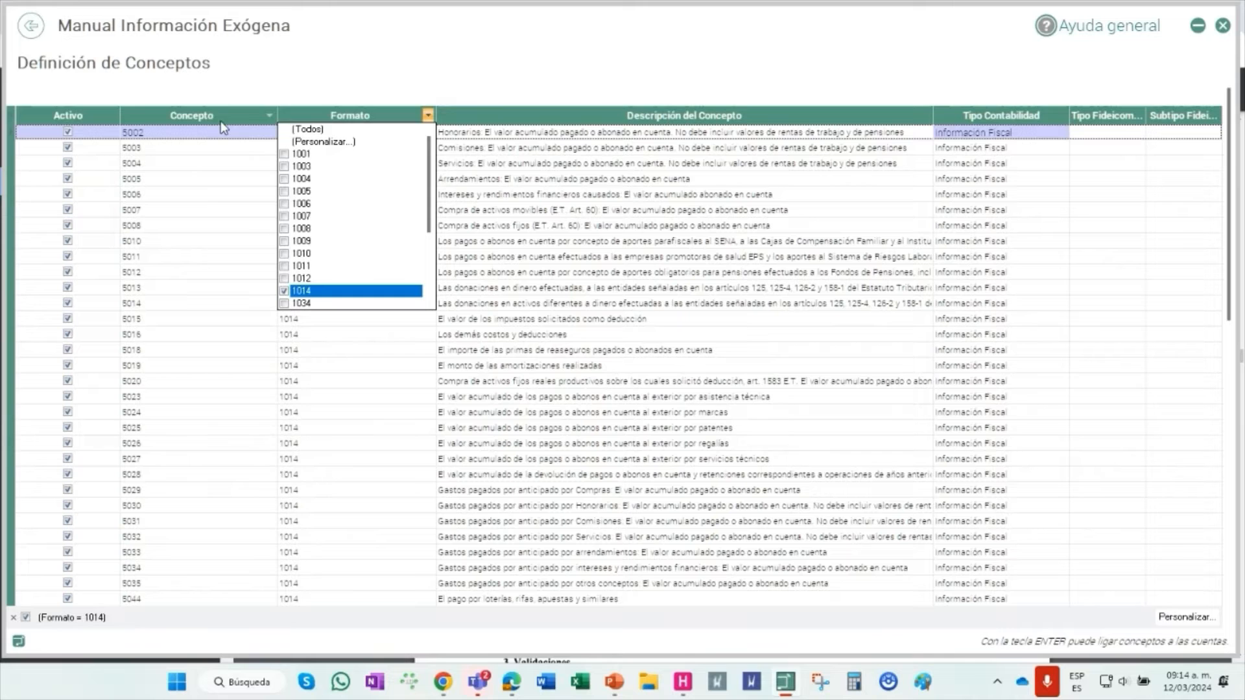
left_click(284, 446)
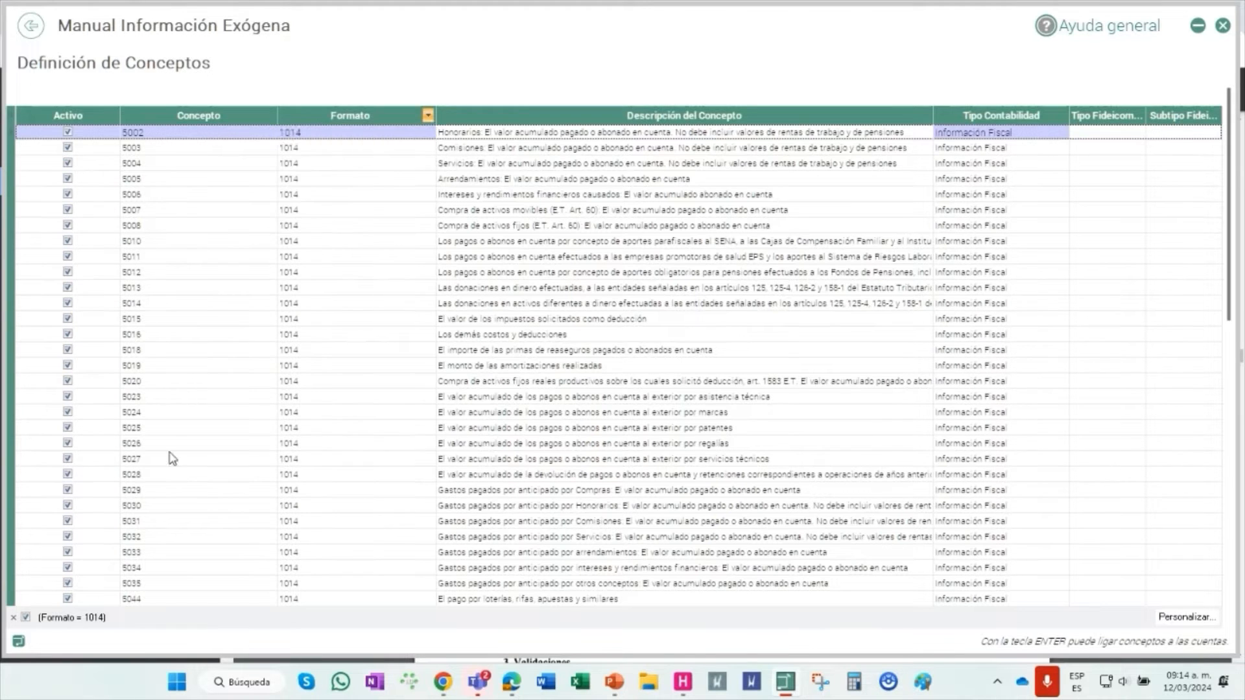
left_click(174, 458)
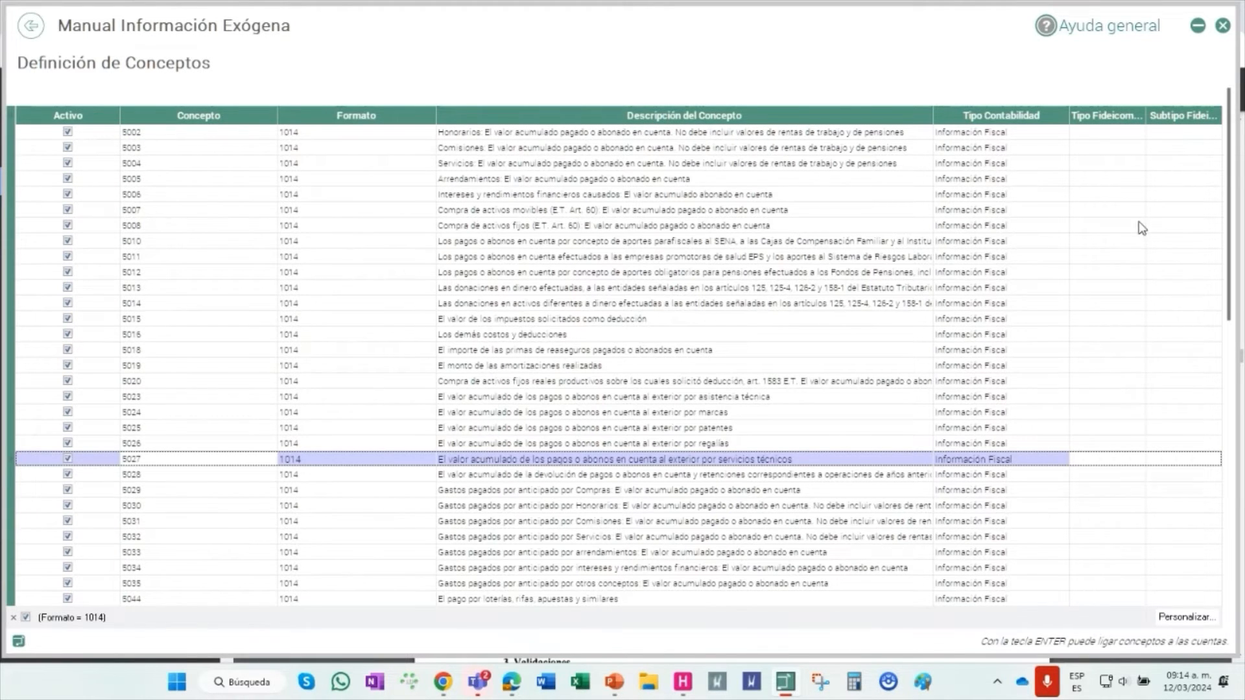
Widen the fideicomiso columns and set concept 5002's Tipo Fideicomiso to Fideicomiso de Inversión
left_click(1131, 133)
left_click_drag(1069, 115, 1031, 115)
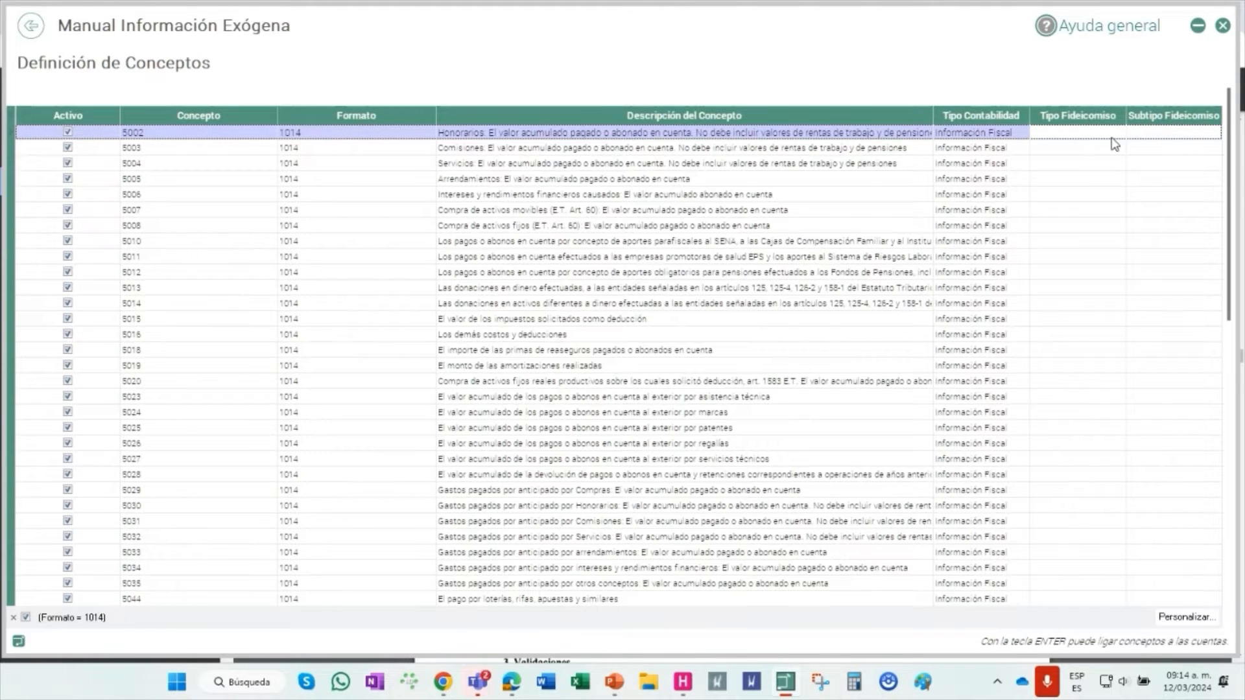
left_click(1116, 133)
left_click(1119, 134)
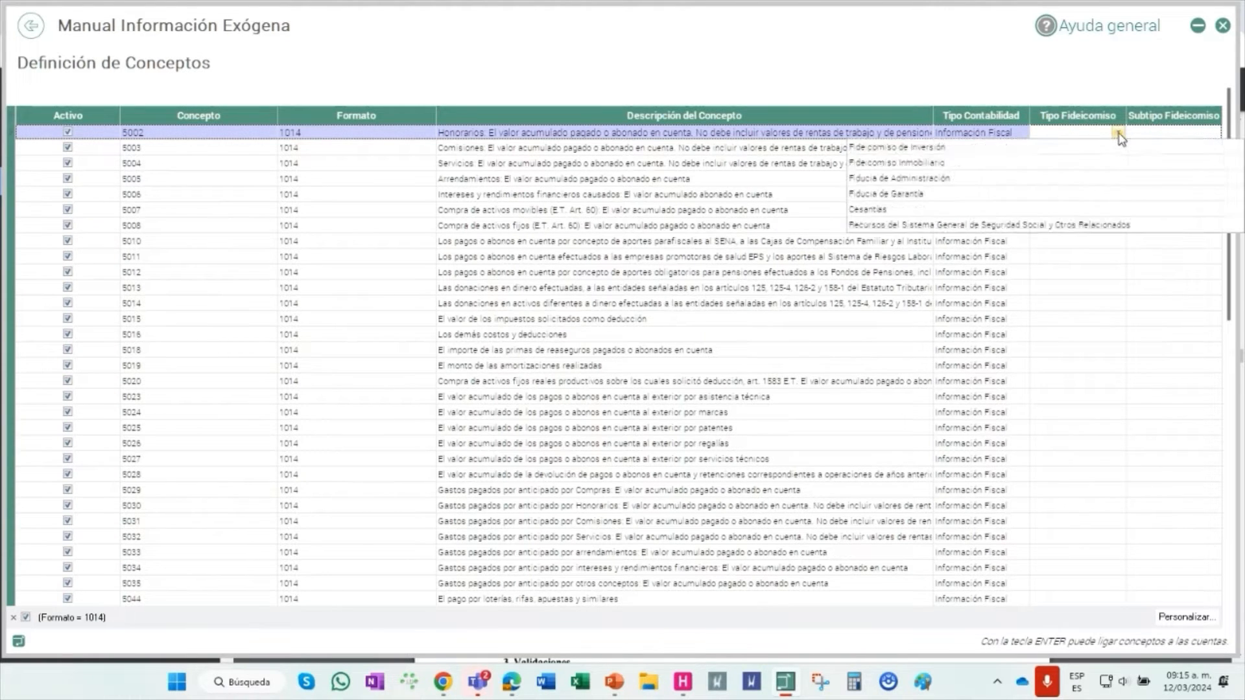
key("Escape")
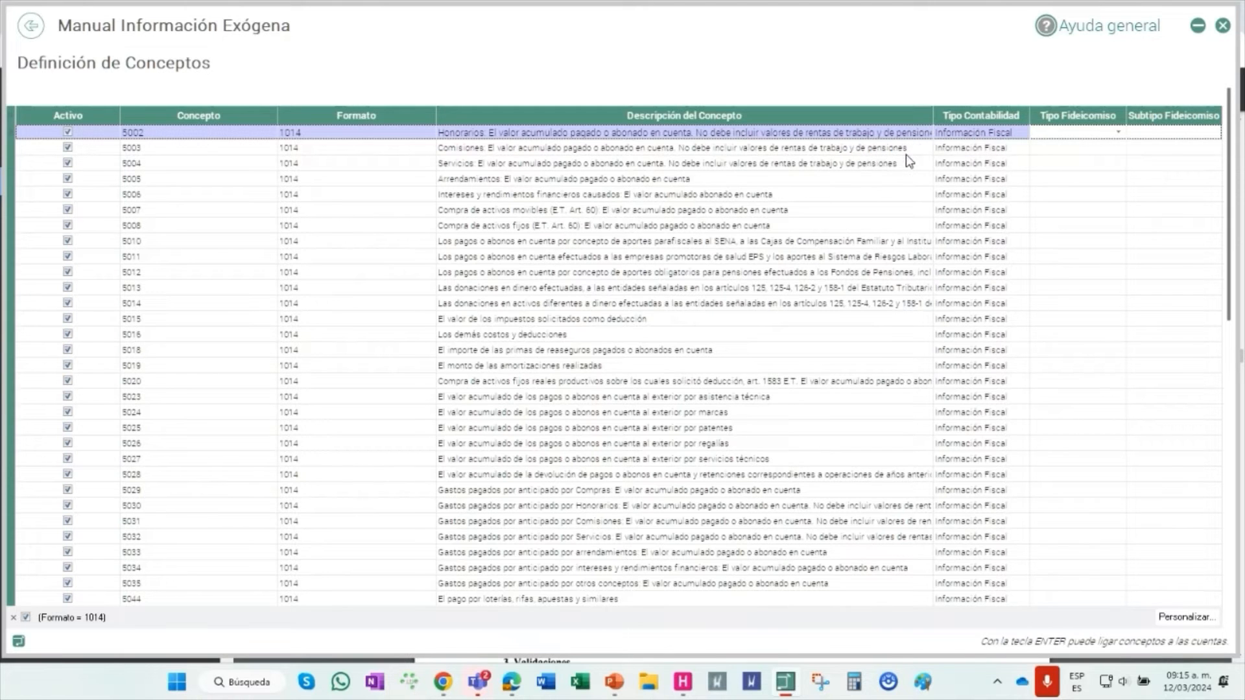
Open Ayudas Información Exógena 2023.xlsx in Excel, maximize it and discard the recovered documents
right_click(581, 680)
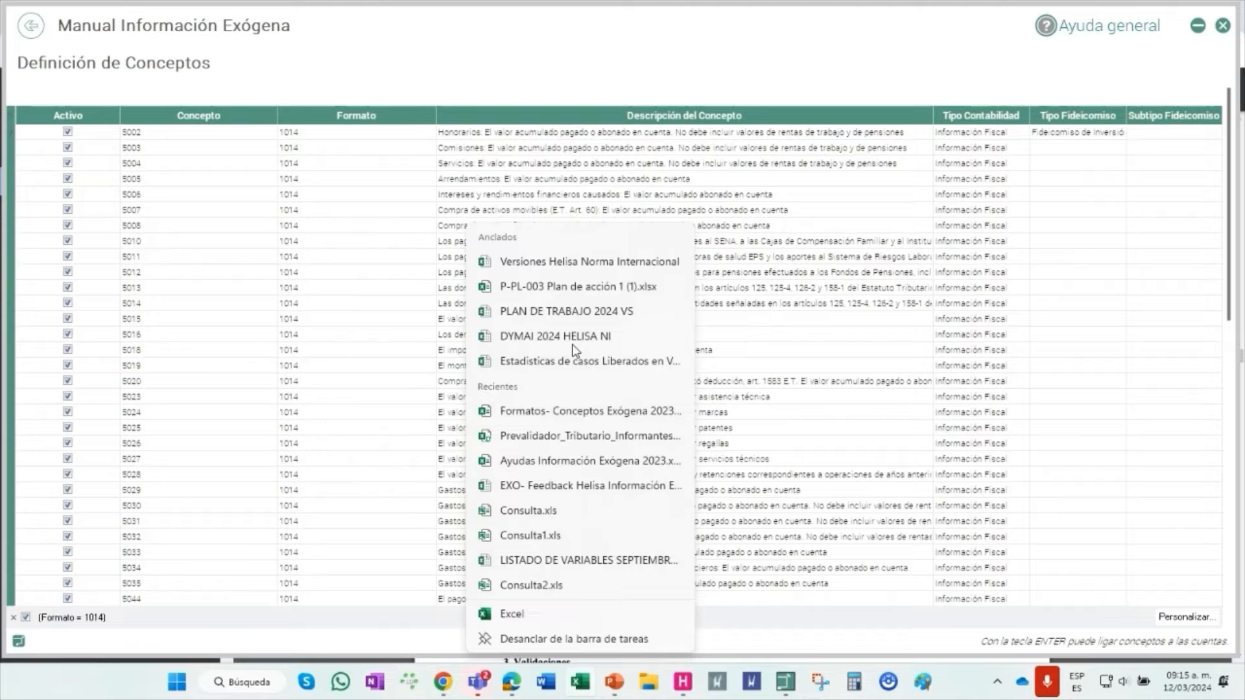
left_click(548, 462)
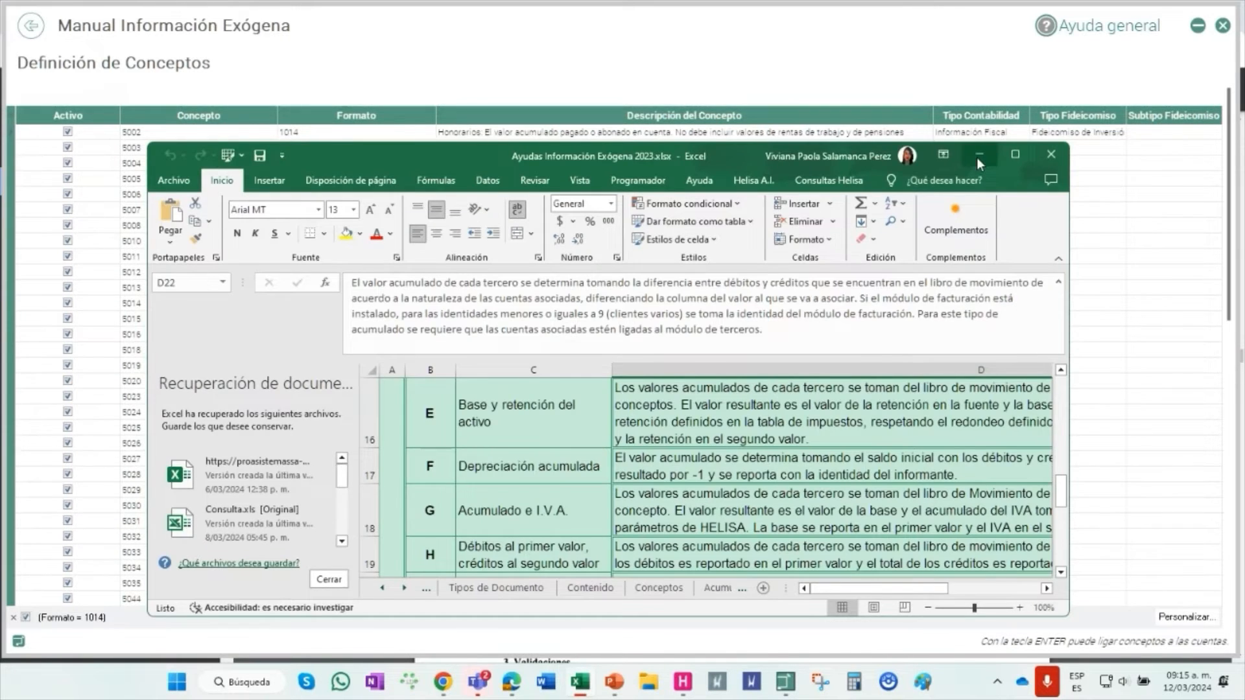
left_click(1016, 155)
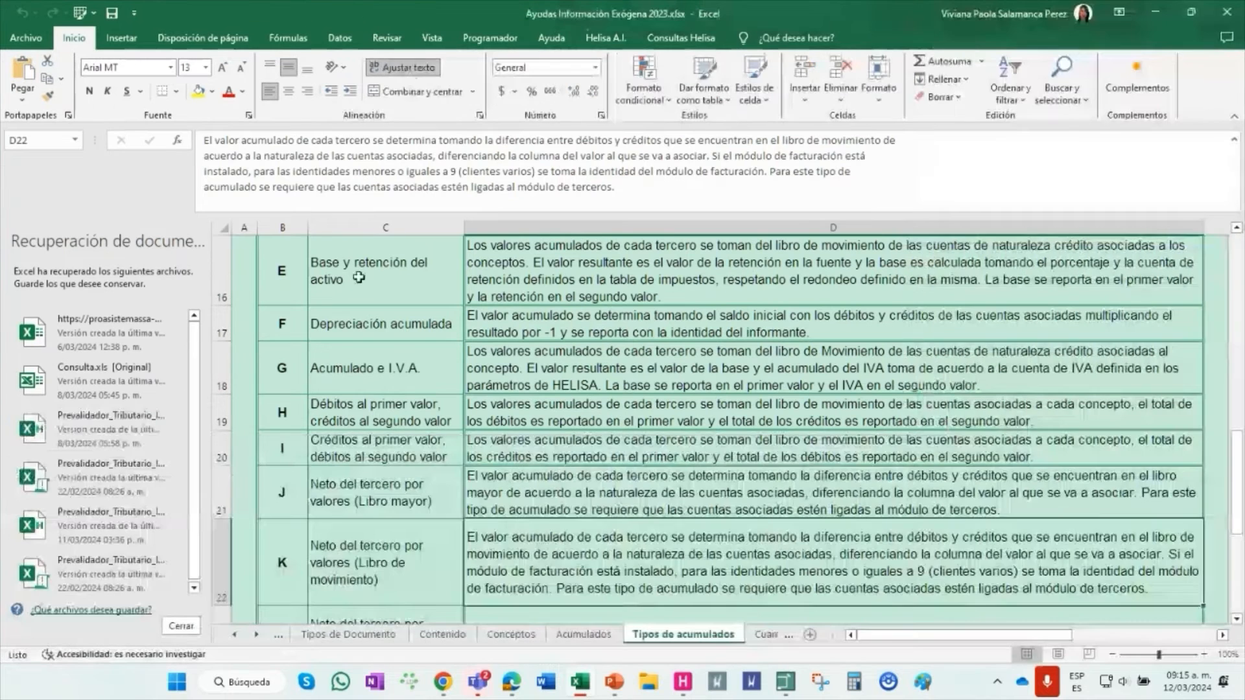
left_click(180, 626)
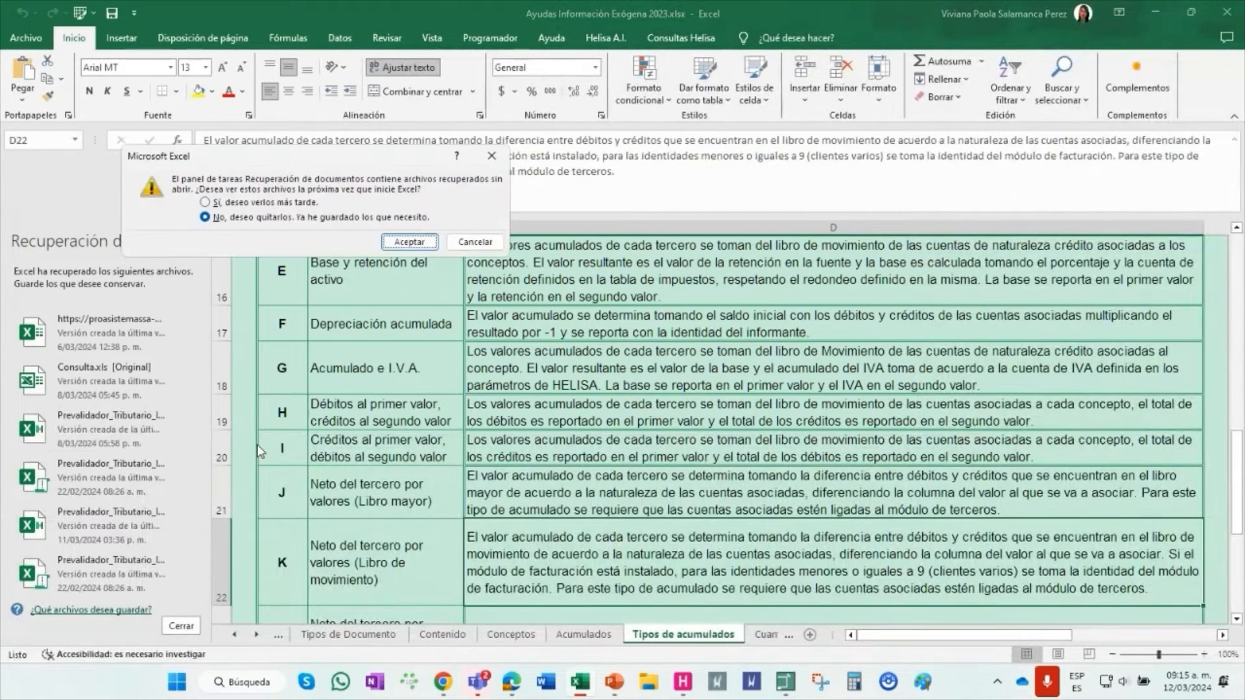
left_click(409, 241)
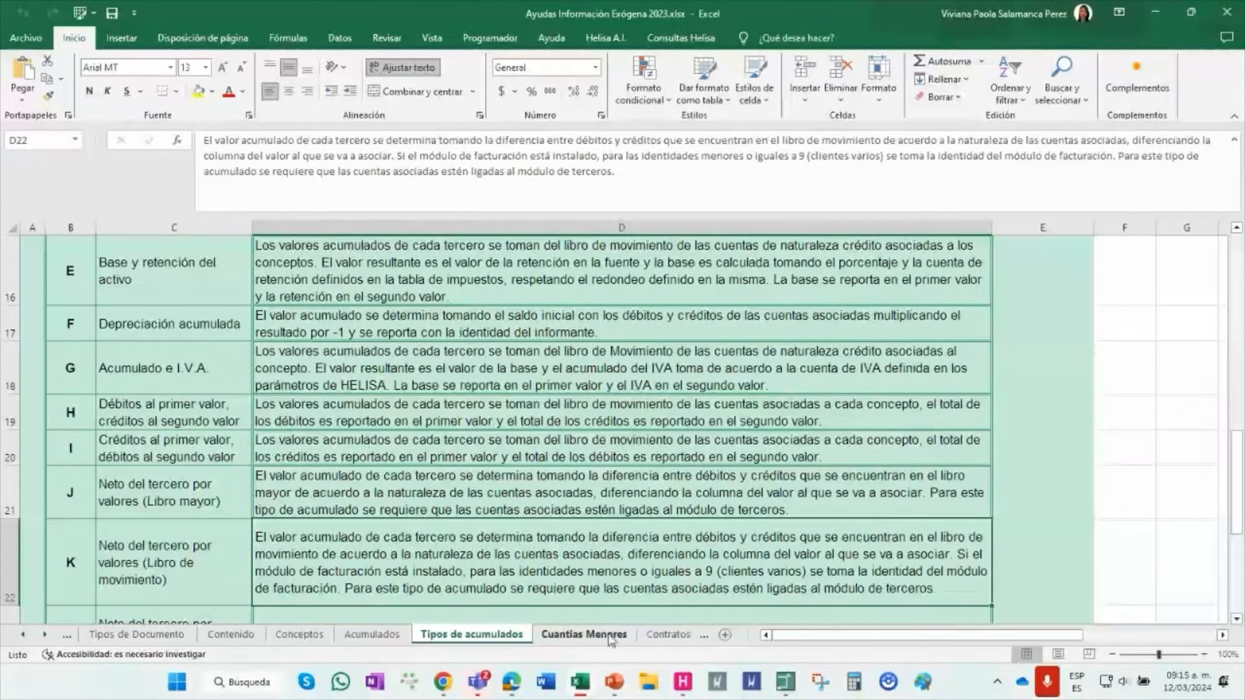
Review each Tipo de Fideicomiso and its matching subtypes on the workbook's Fideicomisos sheet
left_click(656, 638)
left_click(650, 638)
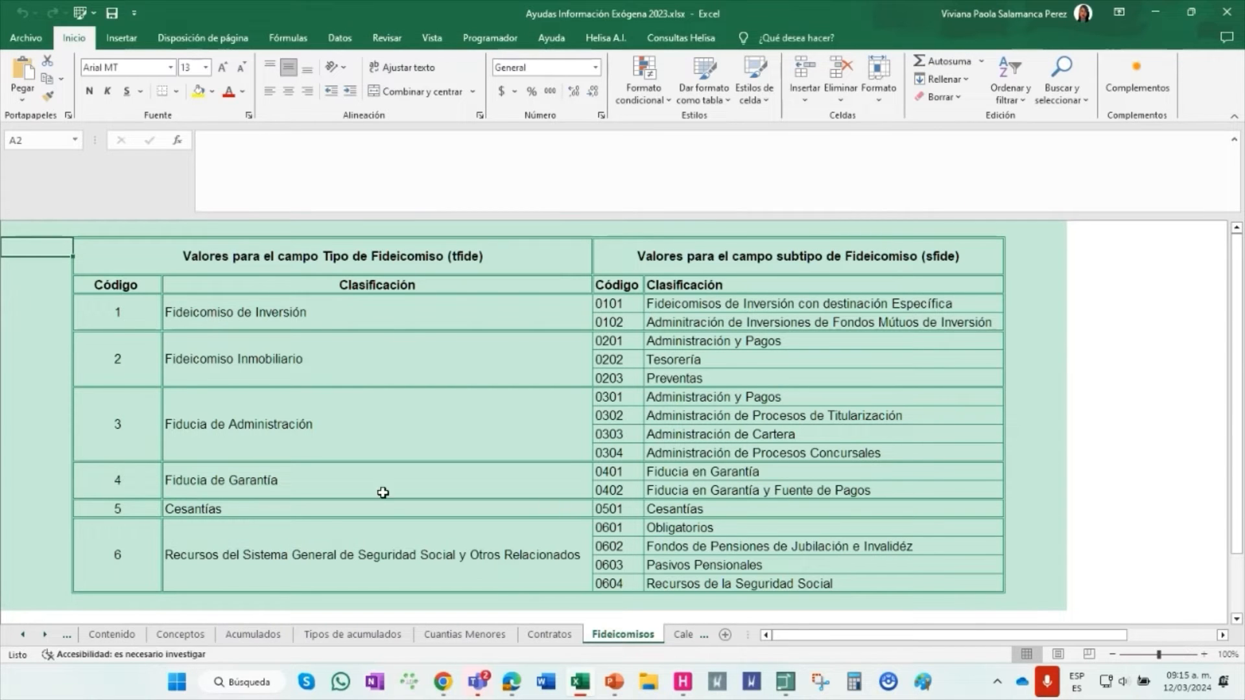
left_click(311, 315)
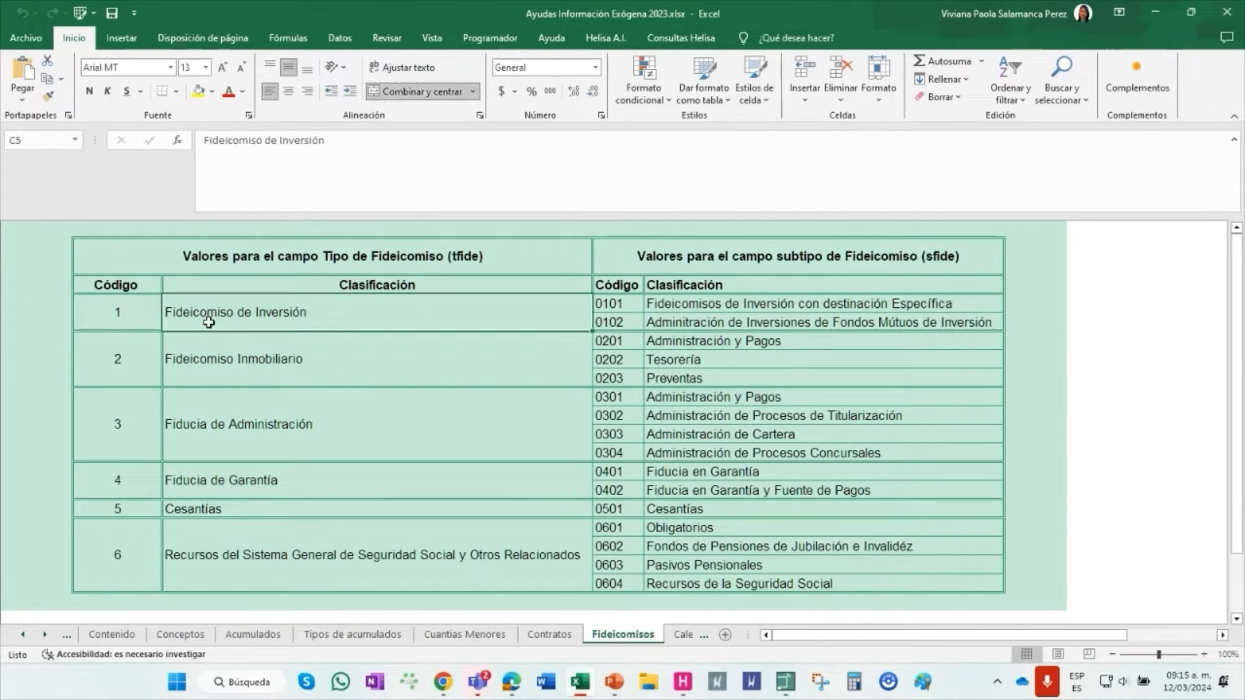
left_click_drag(754, 304, 754, 316)
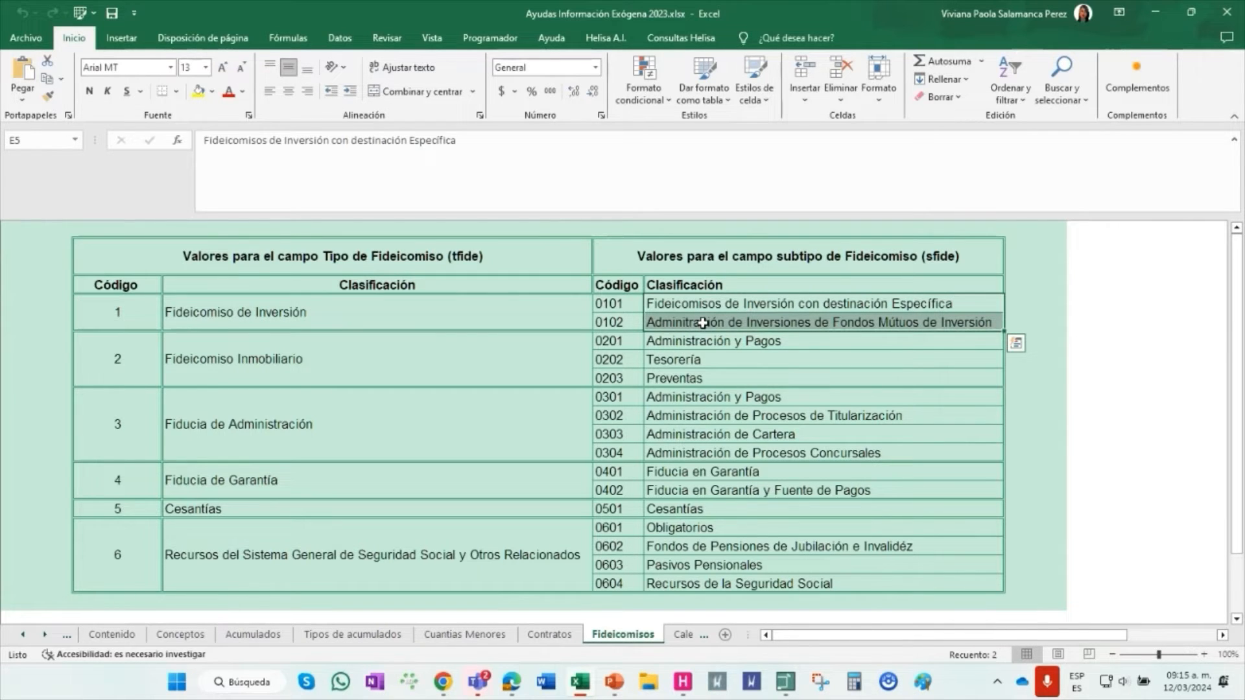
left_click(226, 363)
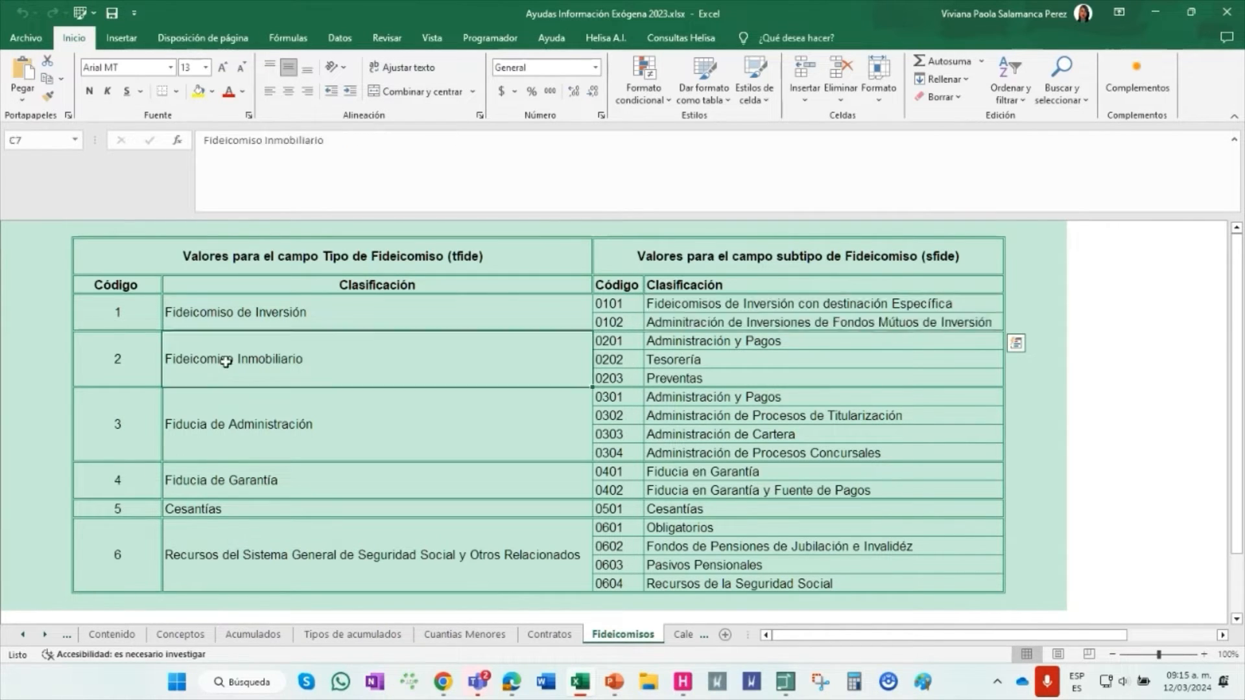
left_click_drag(718, 343, 717, 379)
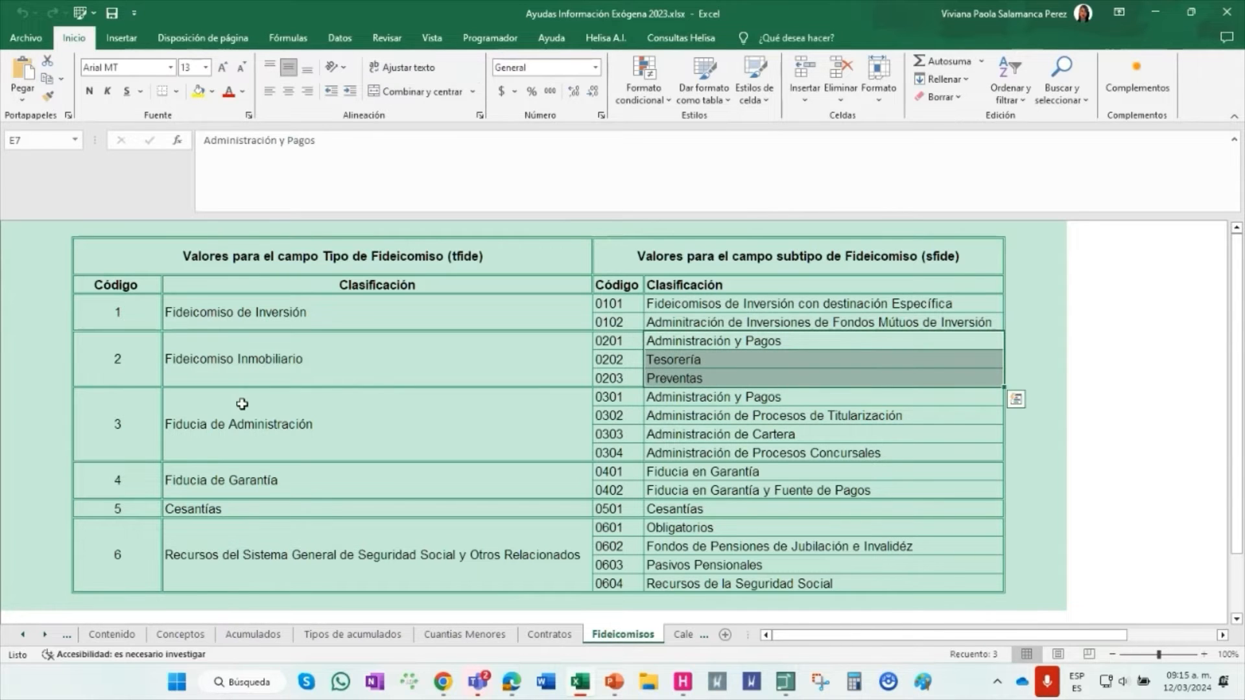
left_click(258, 424)
left_click_drag(802, 396, 677, 491)
left_click(295, 479)
left_click(378, 507)
left_click(684, 511)
left_click(262, 547)
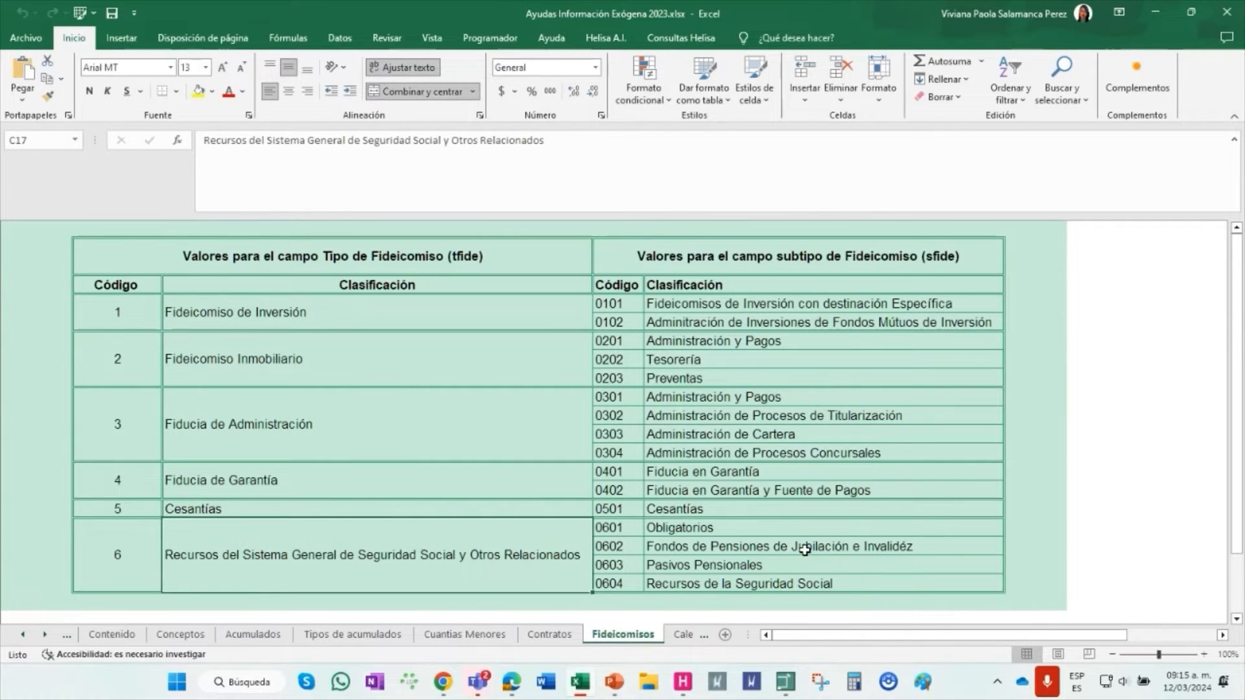
left_click_drag(724, 537, 723, 589)
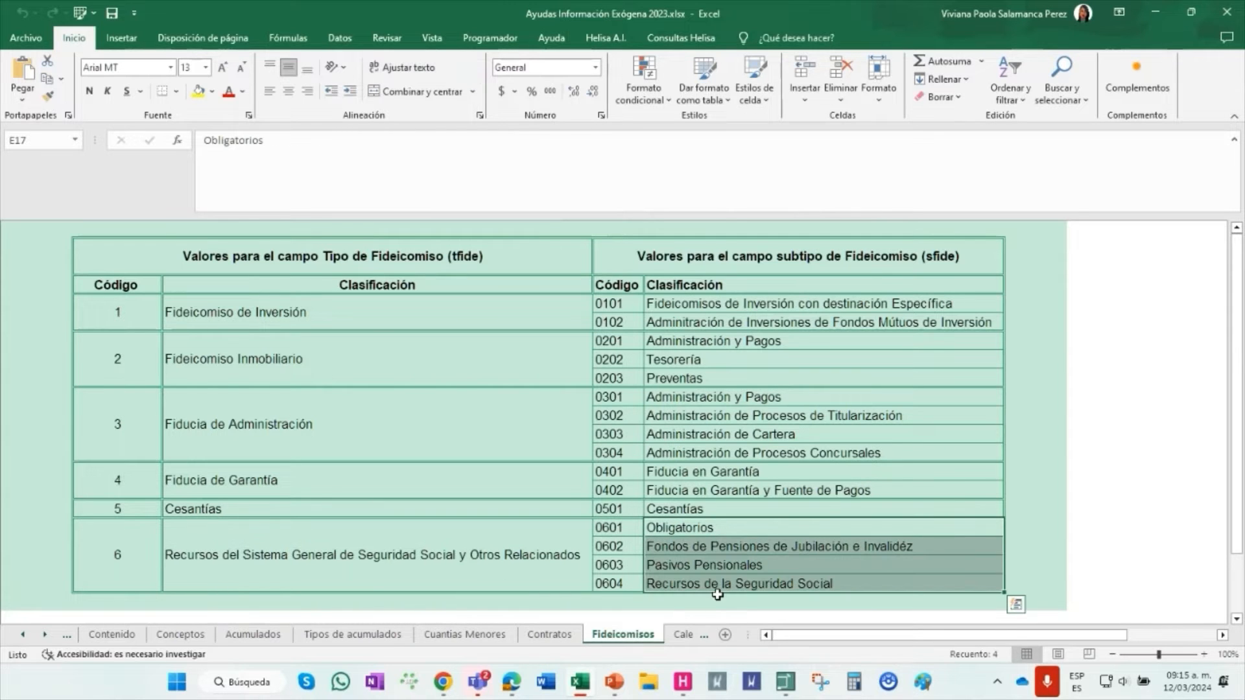
Return to Manual Información Exógena and set concept 5002's Subtipo Fideicomiso to Fideicomisos de Inversión con destinación Específica
left_click(786, 686)
left_click(1135, 134)
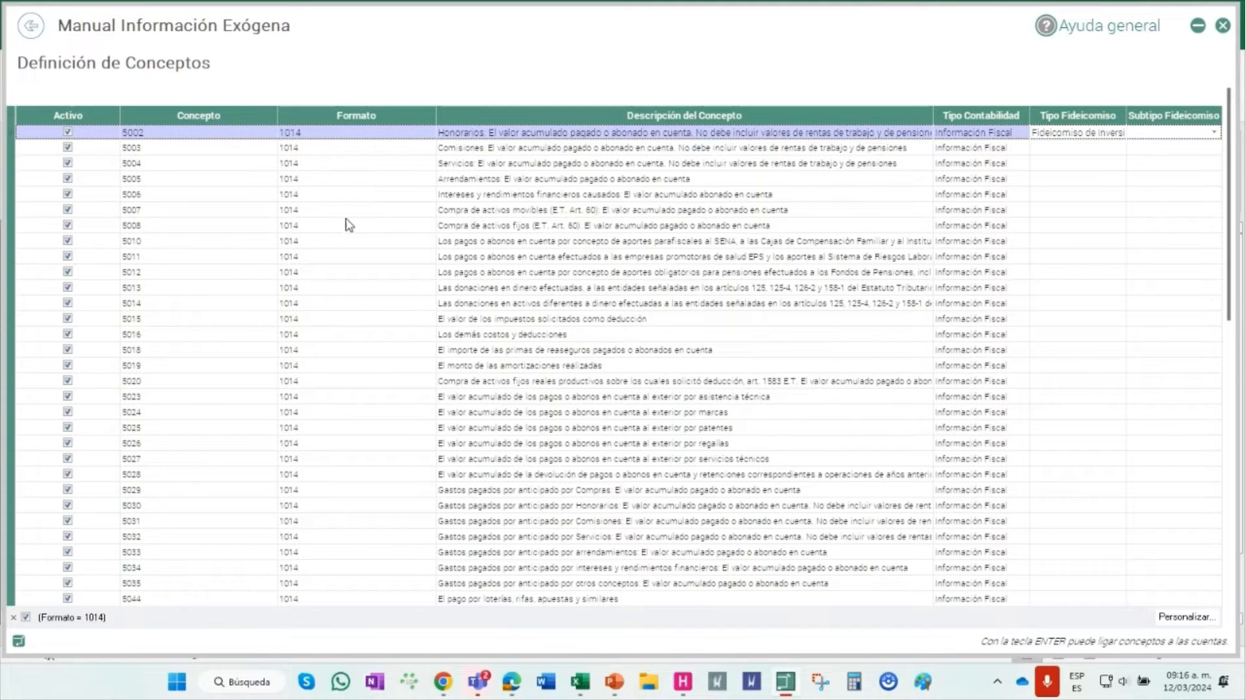
left_click(1214, 132)
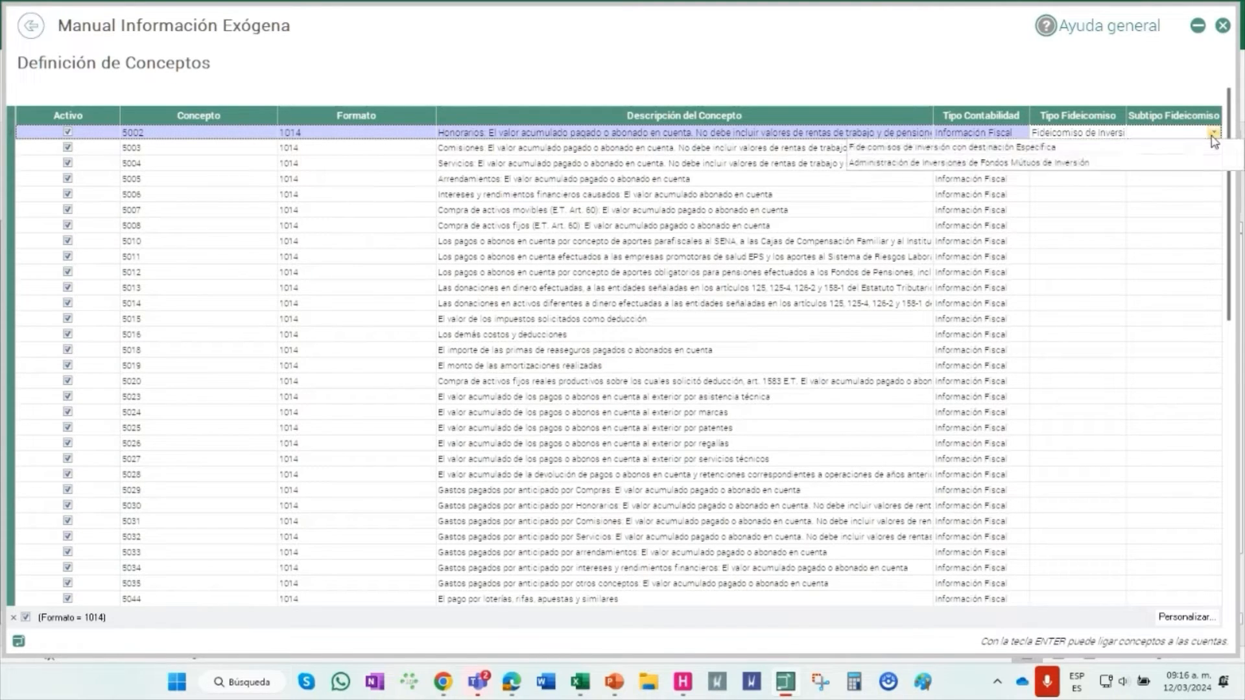
left_click(1129, 148)
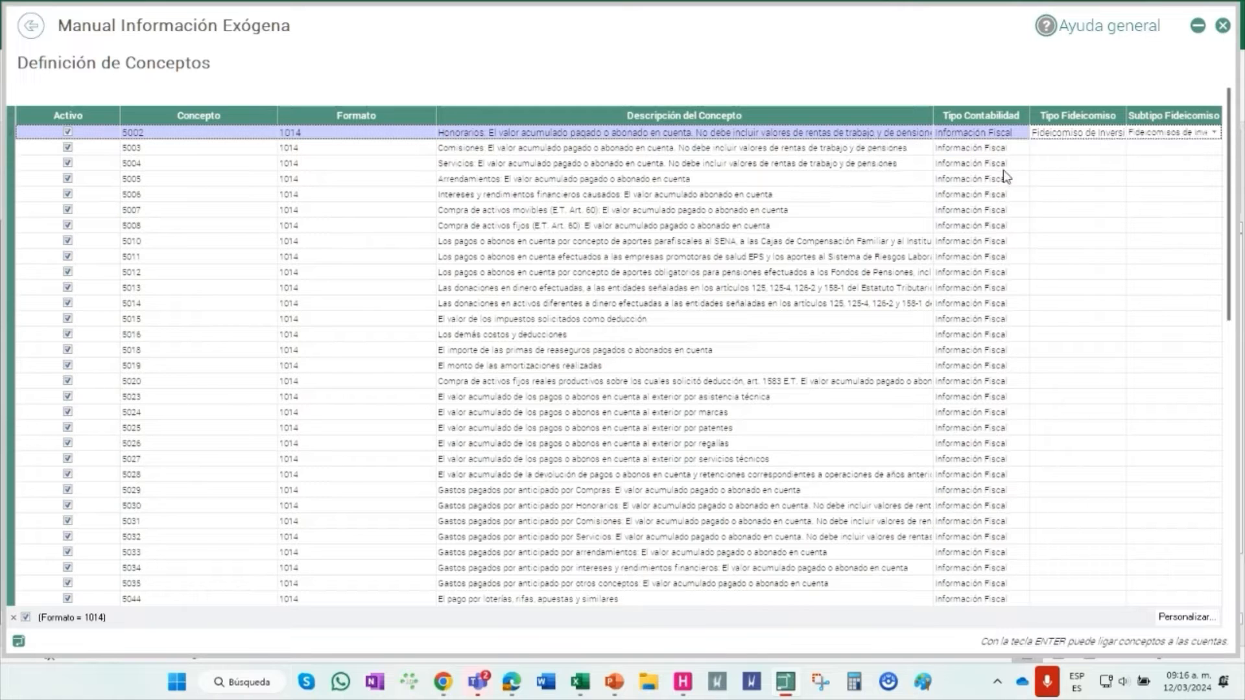
Disable the Tipo y subtipo de Fideicomiso configuration and enable Datos para Donación instead
right_click(636, 165)
mouse_move(680, 209)
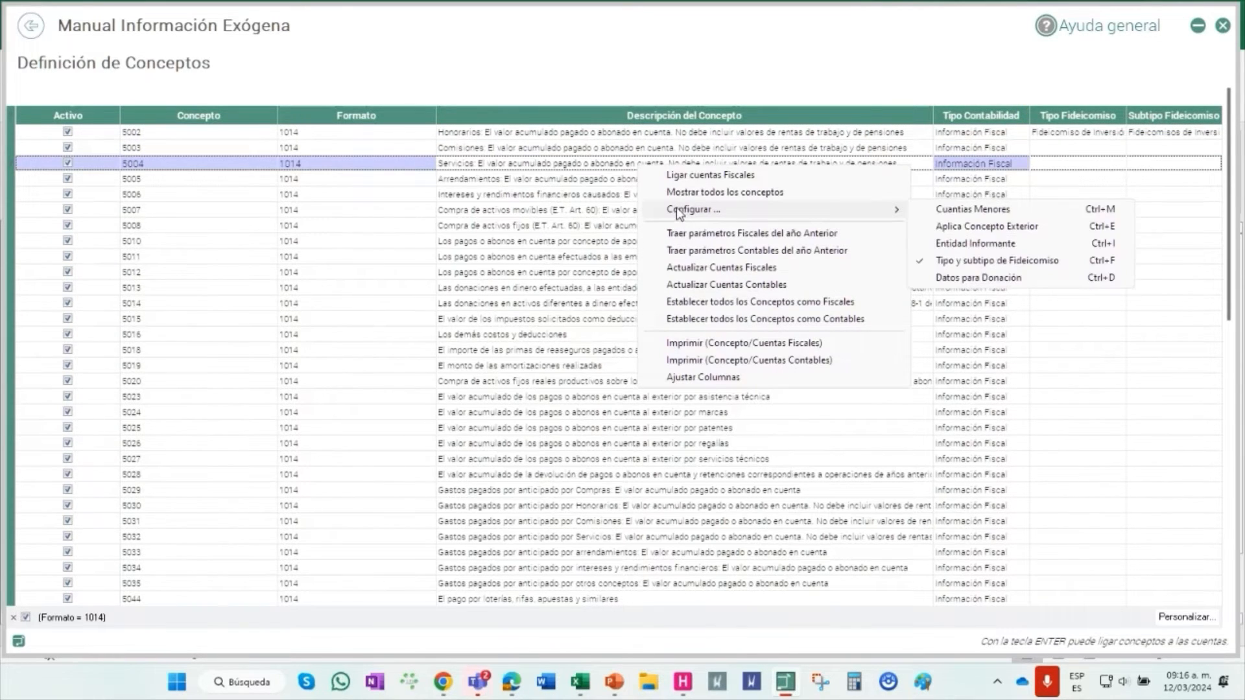
left_click(948, 262)
right_click(673, 247)
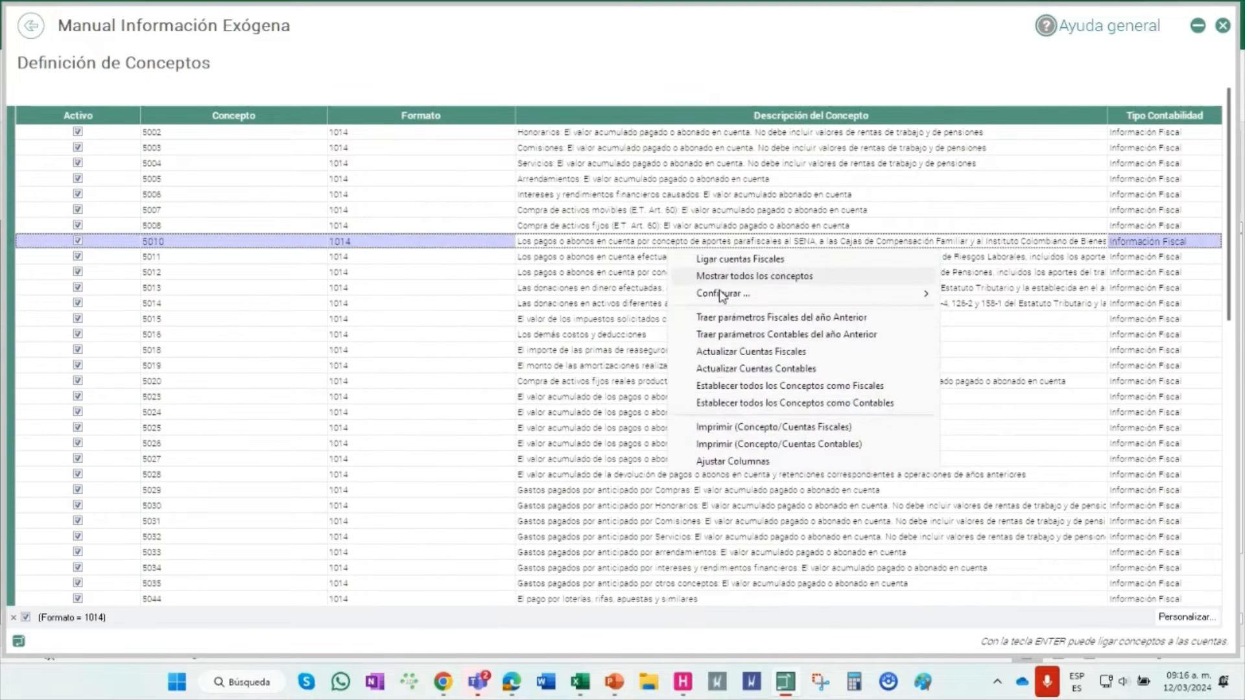
mouse_move(722, 296)
left_click(906, 360)
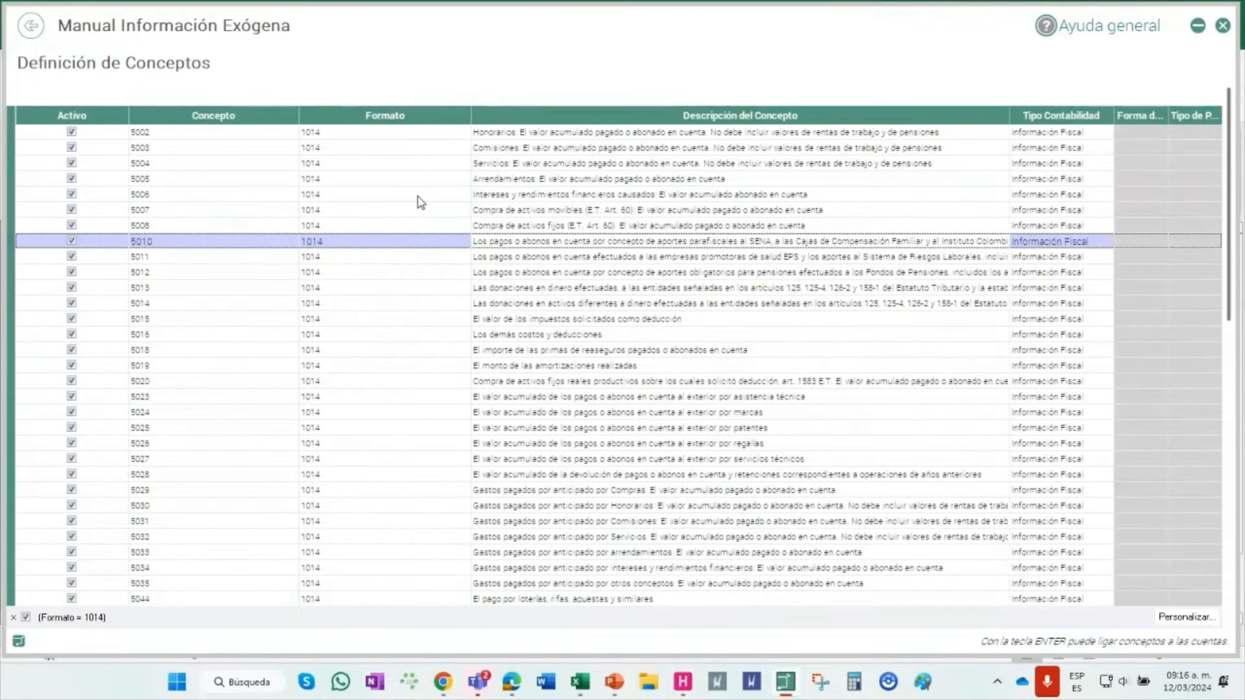
Remove the format 1014 filter and locate the format 2575 donations concept in the Formato column
left_click(463, 116)
left_click(305, 291)
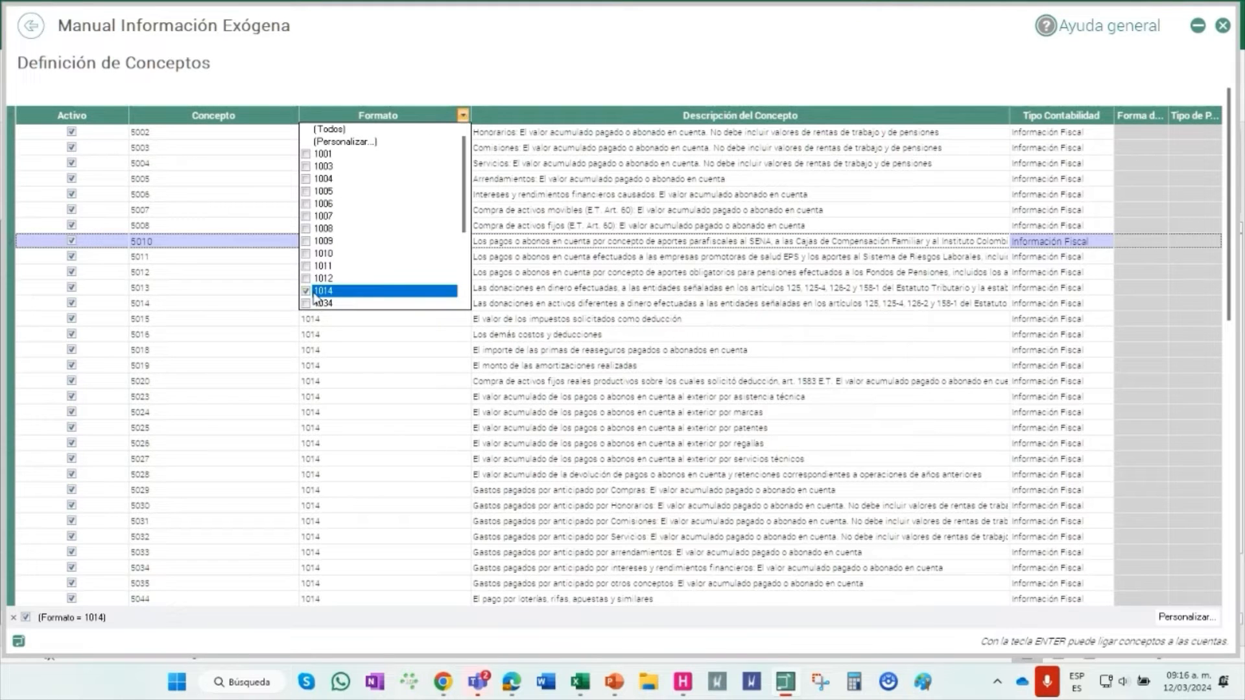
left_click(344, 428)
type("227")
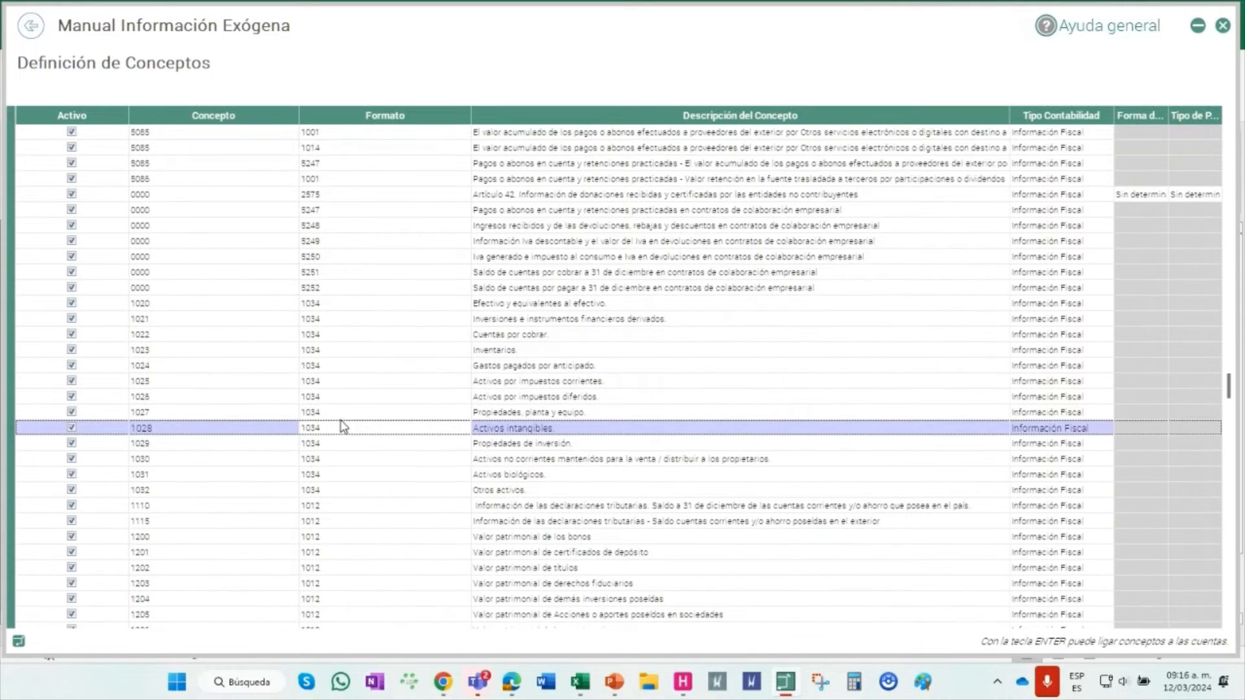
key("BackSpace")
key("BackSpace")
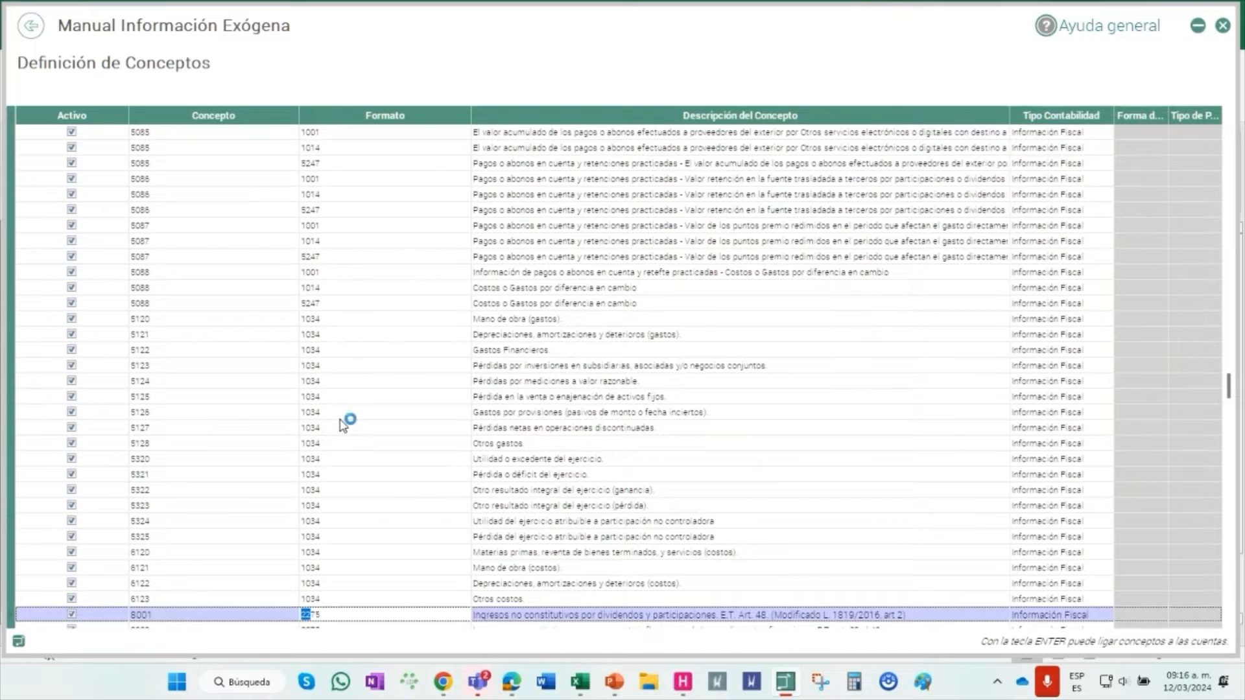
type("8")
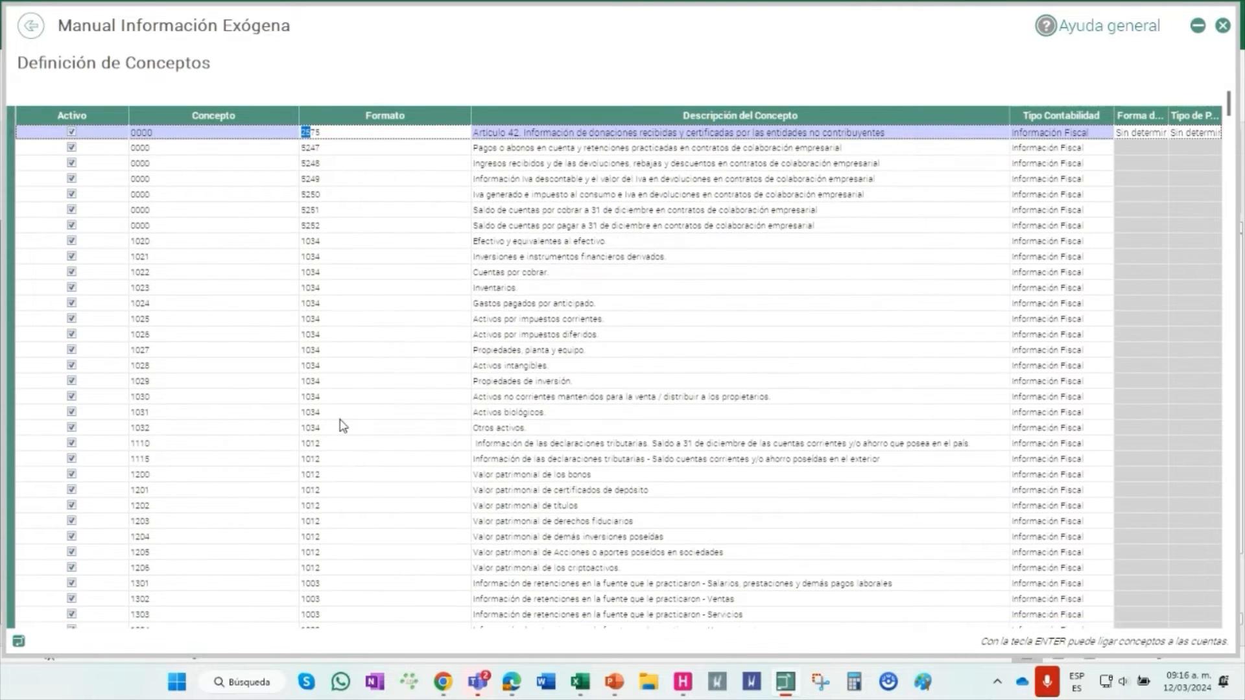
Widen the donation columns and set the format 2575 concept's Forma de Donación to Efectivo and Tipo de Persona to Persona Natural
left_click_drag(471, 115, 420, 116)
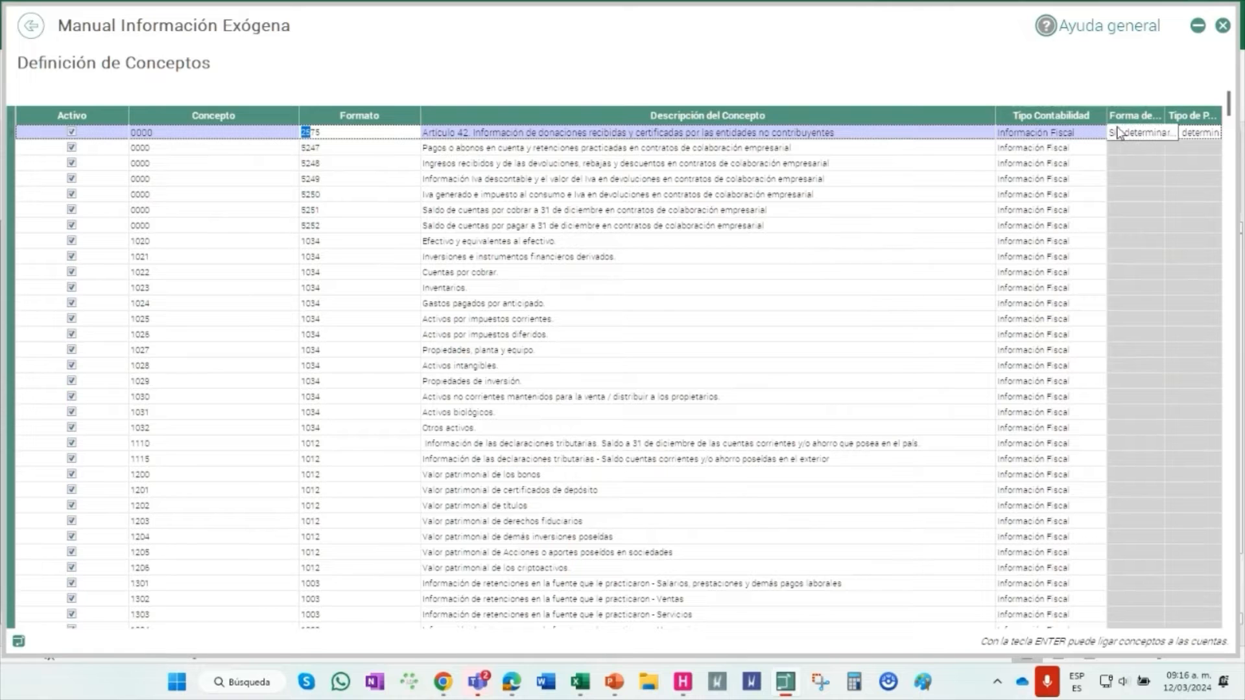
left_click_drag(997, 114, 885, 115)
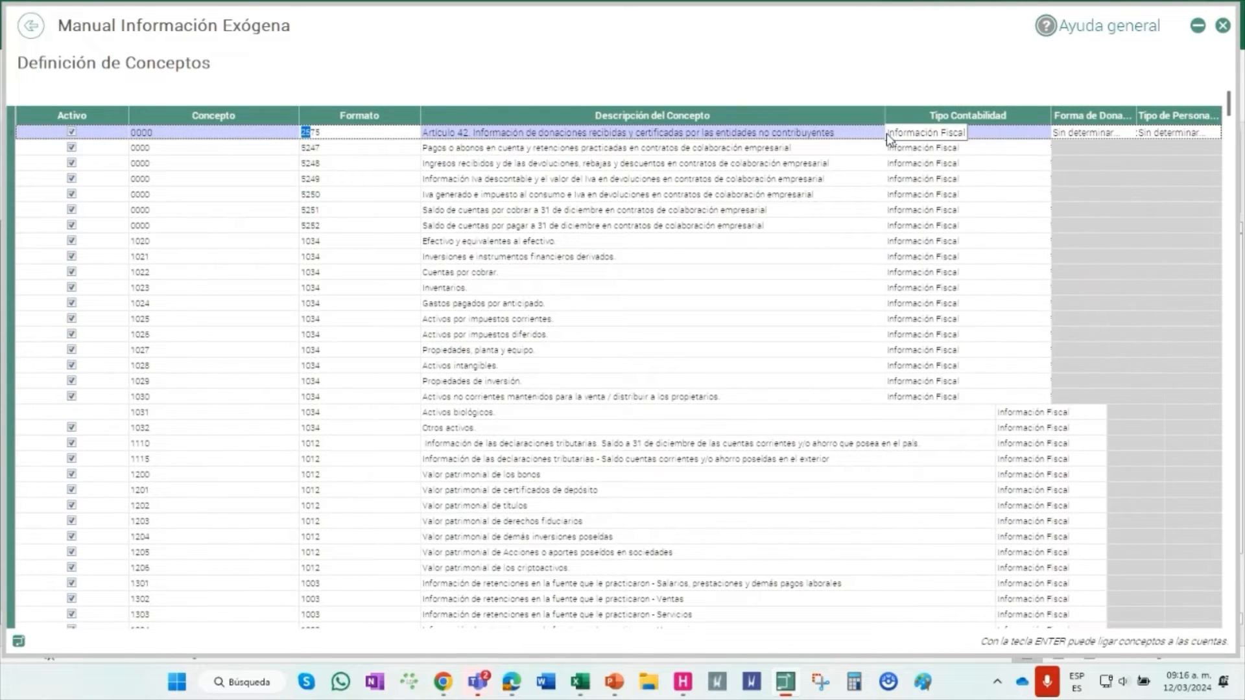
left_click(1130, 133)
left_click(1127, 133)
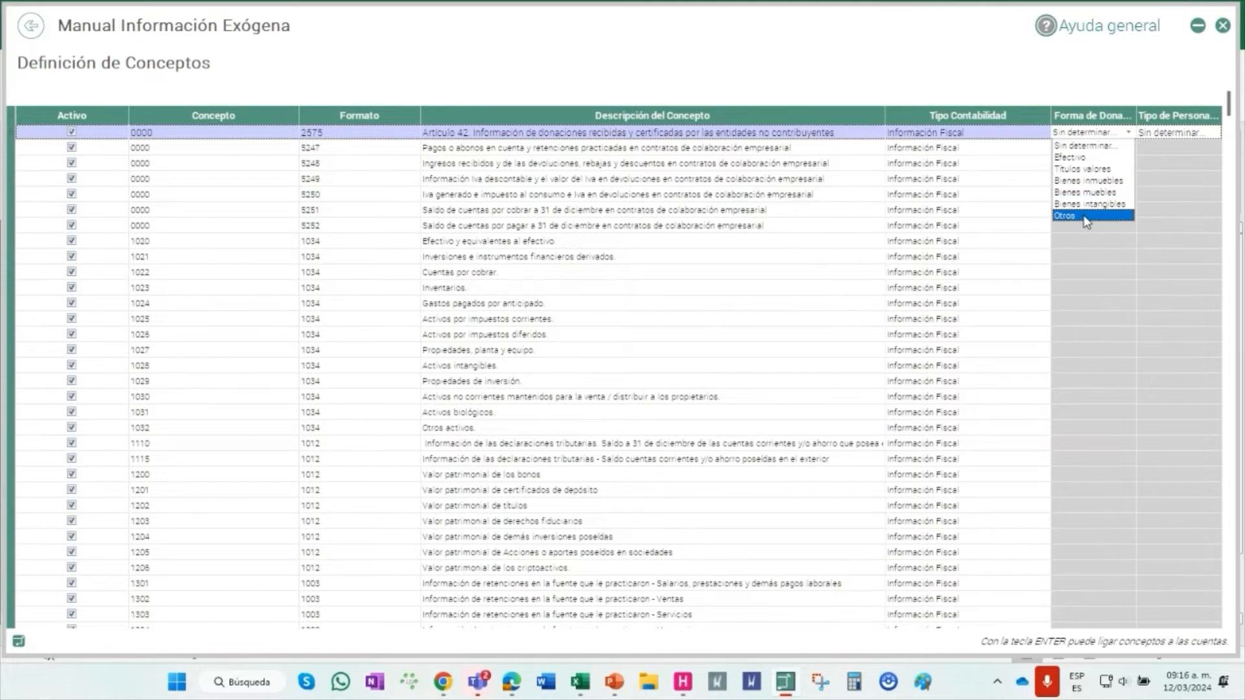
left_click(1069, 157)
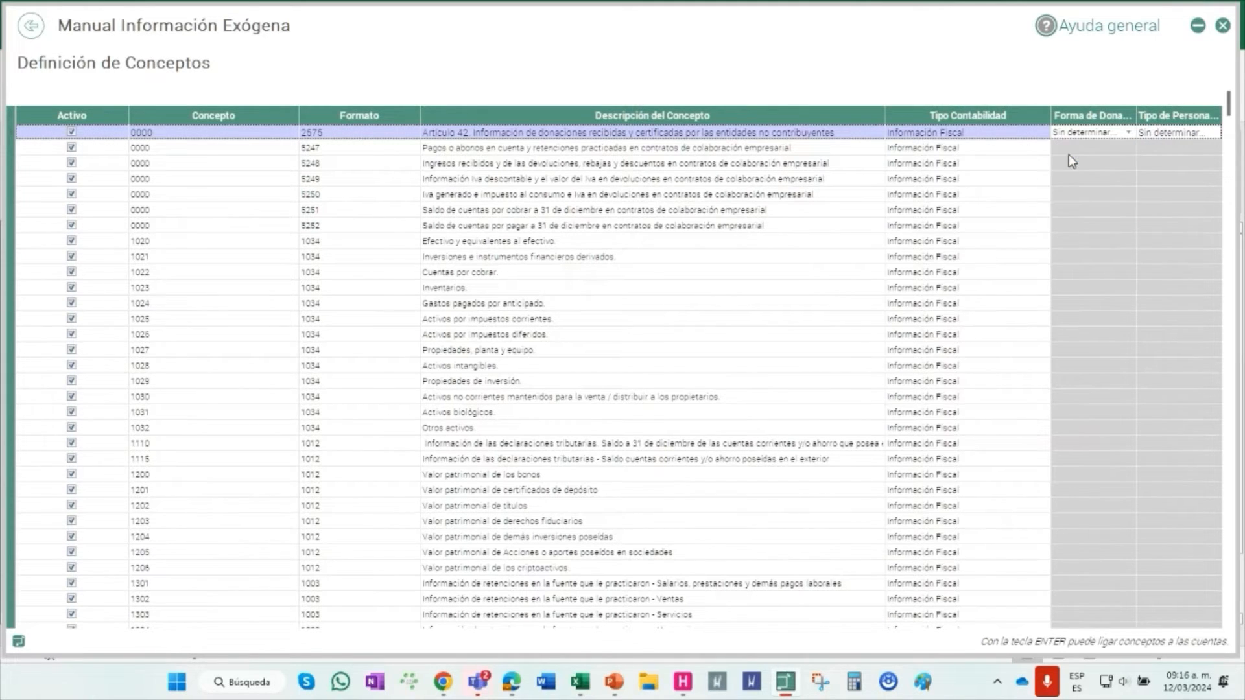
left_click(1188, 136)
left_click(1214, 133)
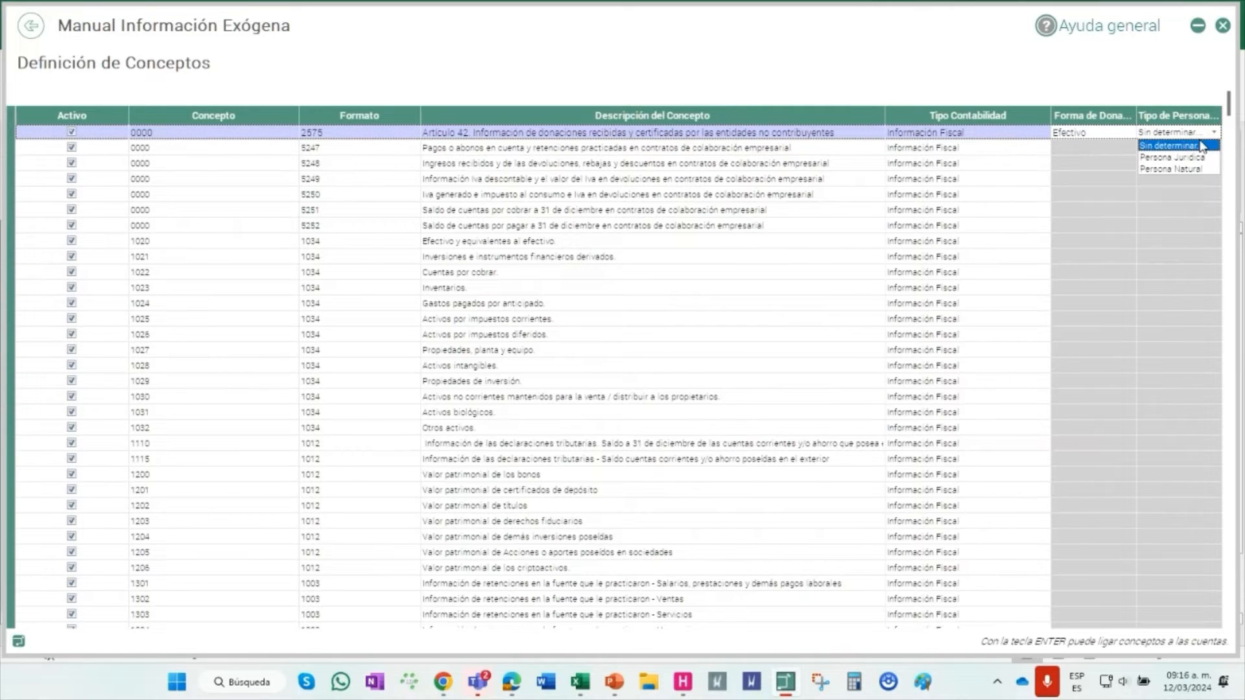
left_click(1181, 173)
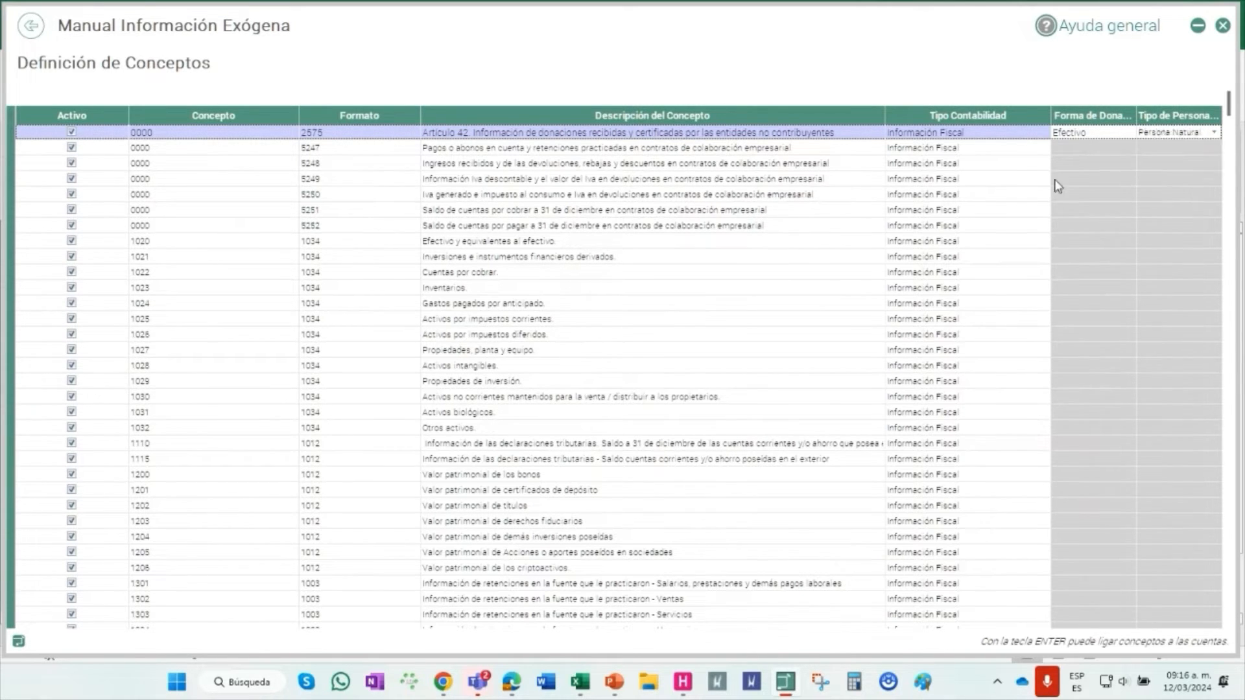
Disable the Datos para Donación configuration for the concept definitions
left_click(1130, 138)
right_click(769, 217)
mouse_move(815, 259)
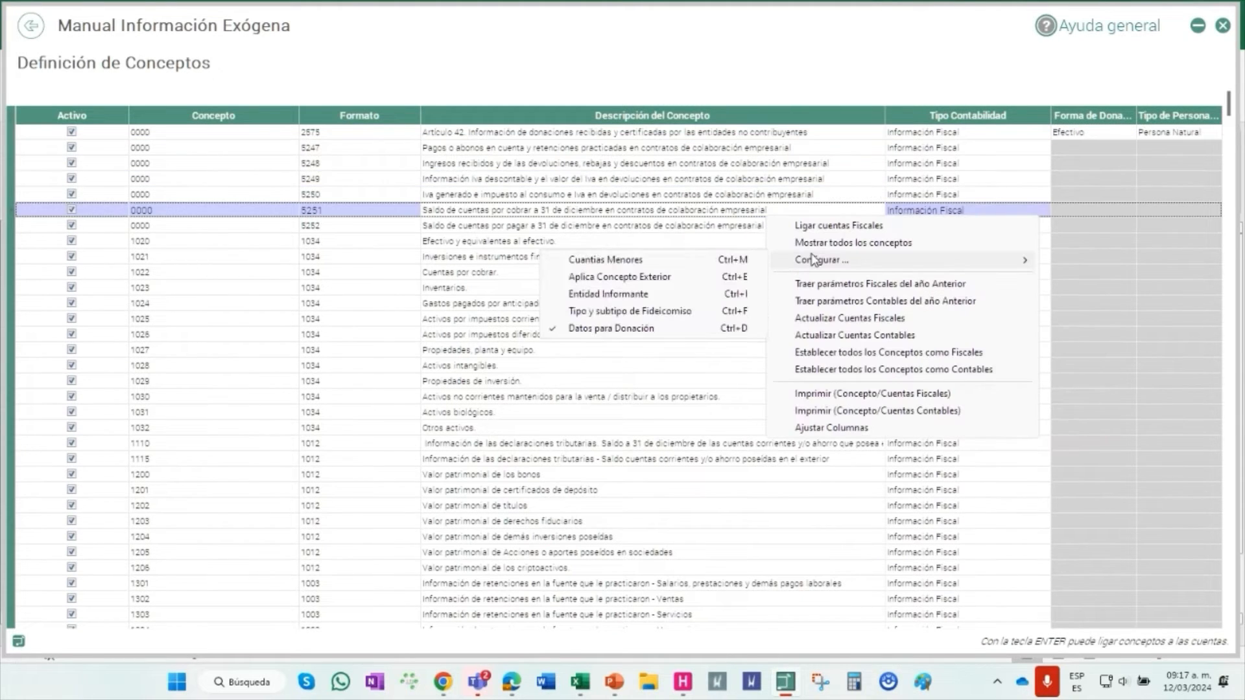
left_click(621, 329)
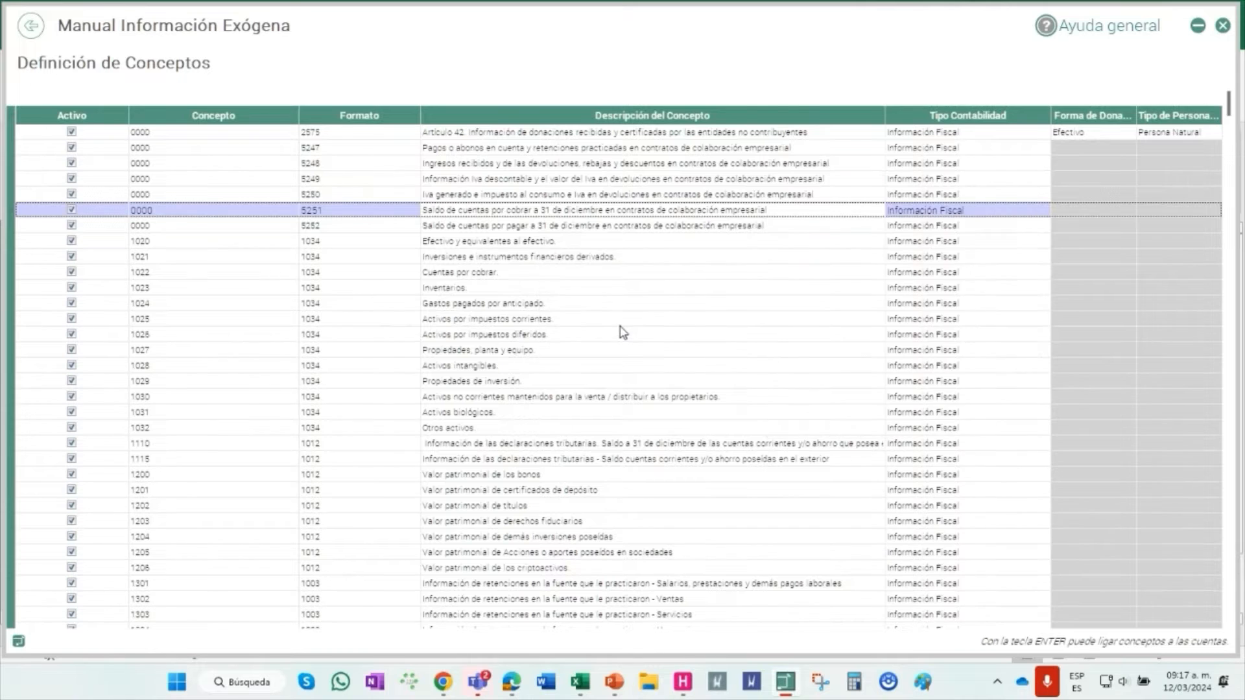
Set the accounting type of all concepts to Contables and accept the change
right_click(668, 226)
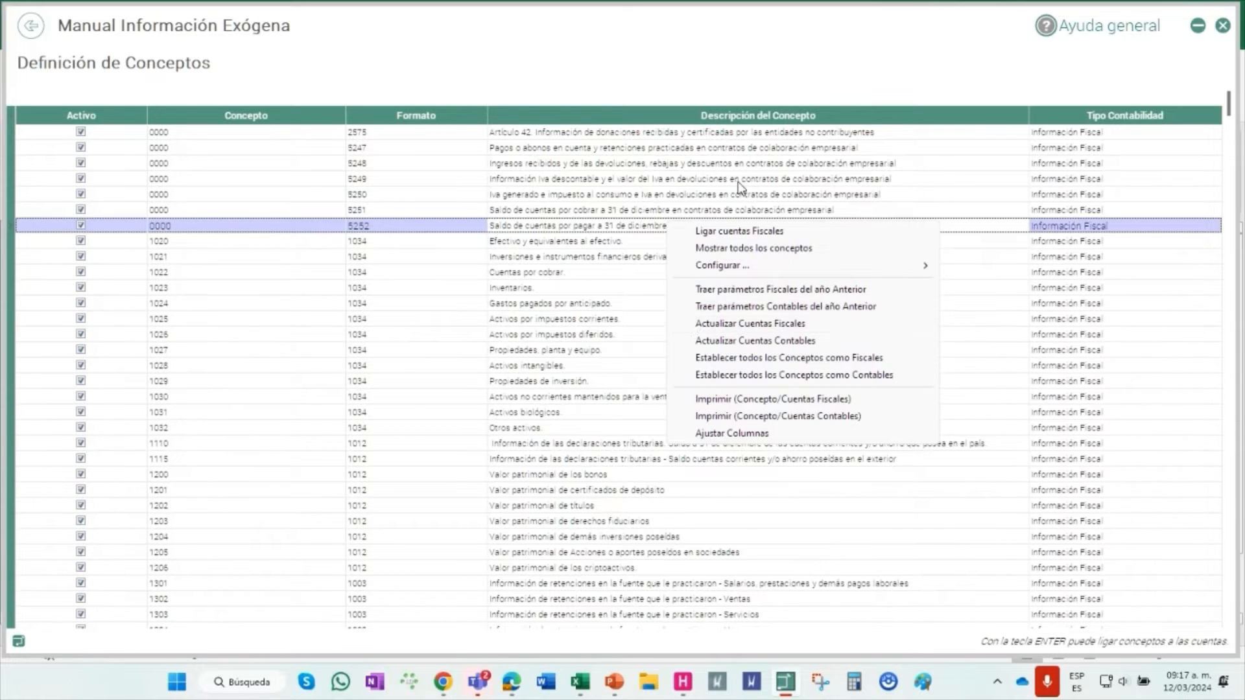
left_click(1121, 148)
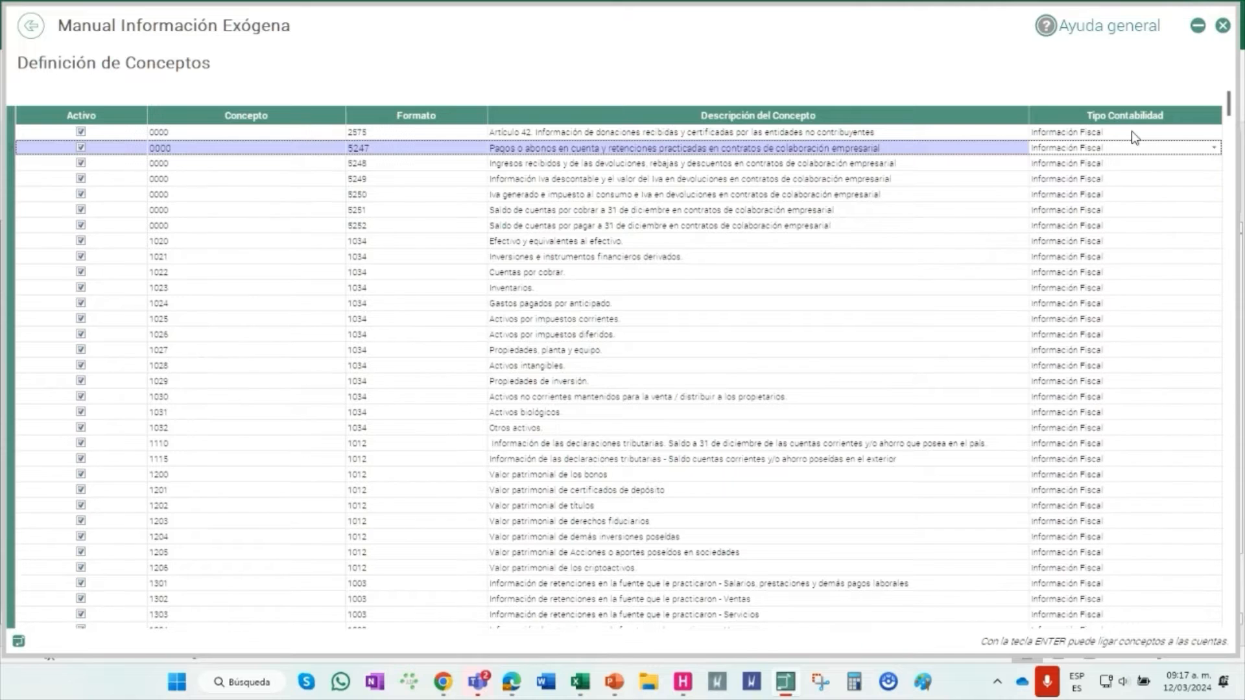
left_click(1130, 133)
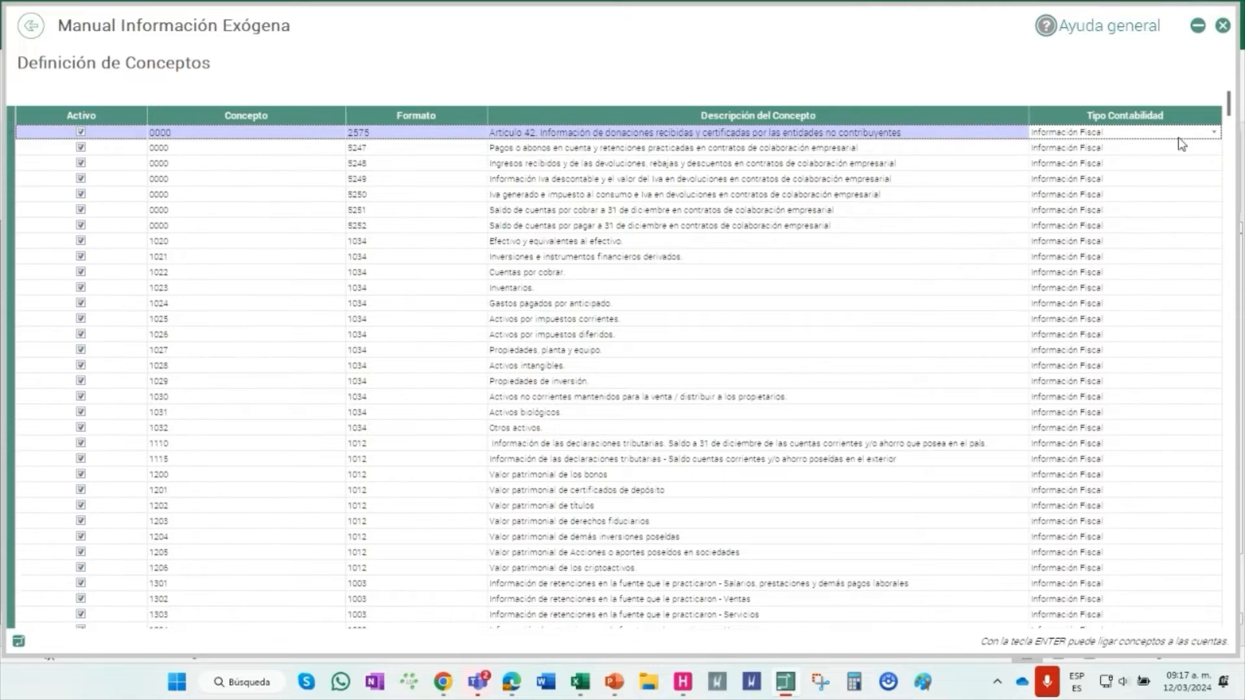
right_click(767, 258)
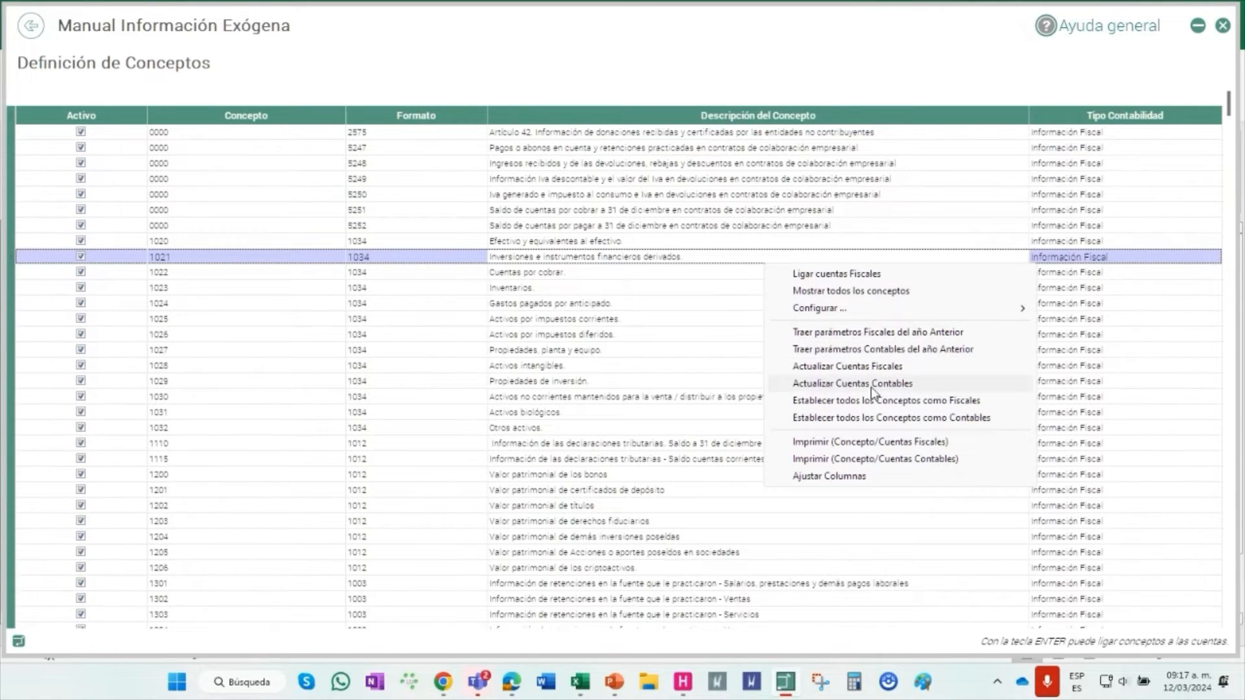
left_click(868, 423)
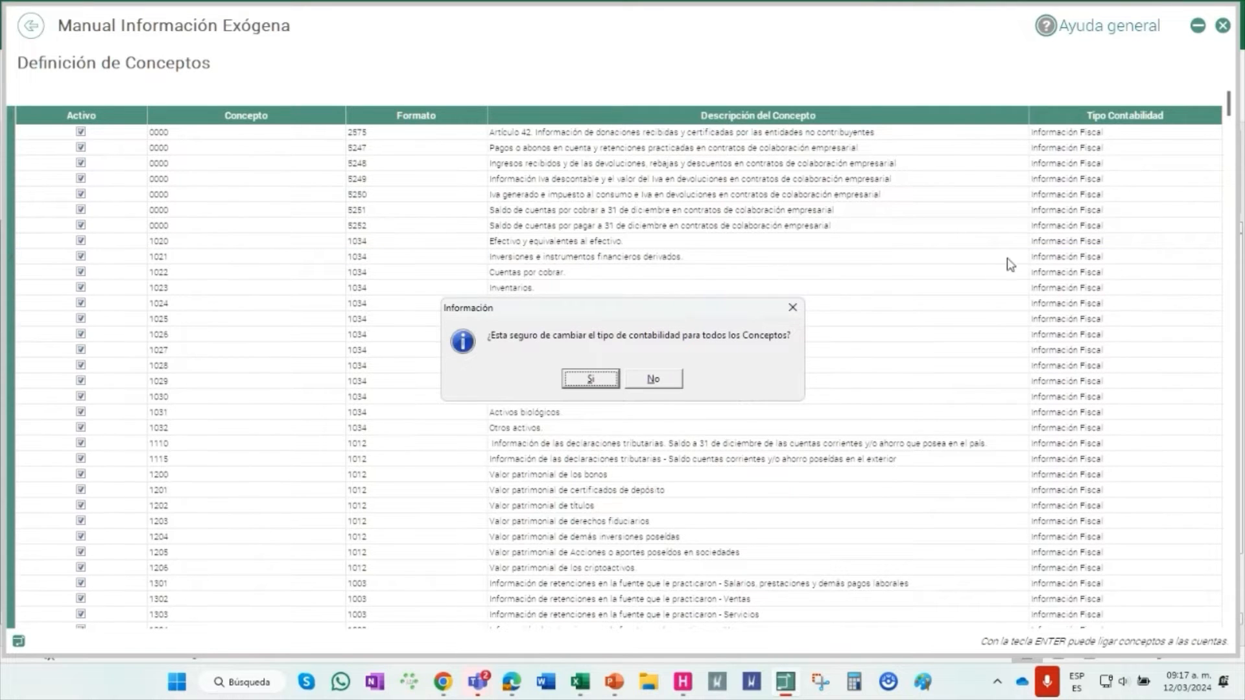
left_click(577, 383)
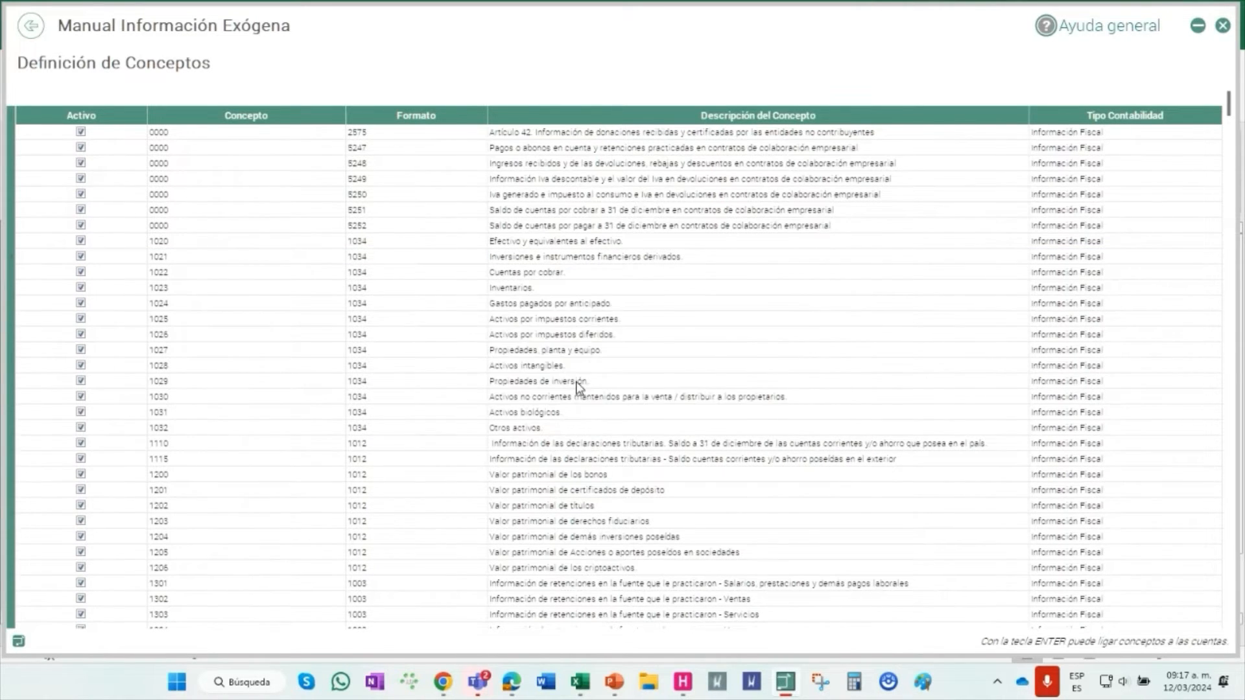
Set the accounting type of all concepts to Fiscales and accept the change
right_click(758, 334)
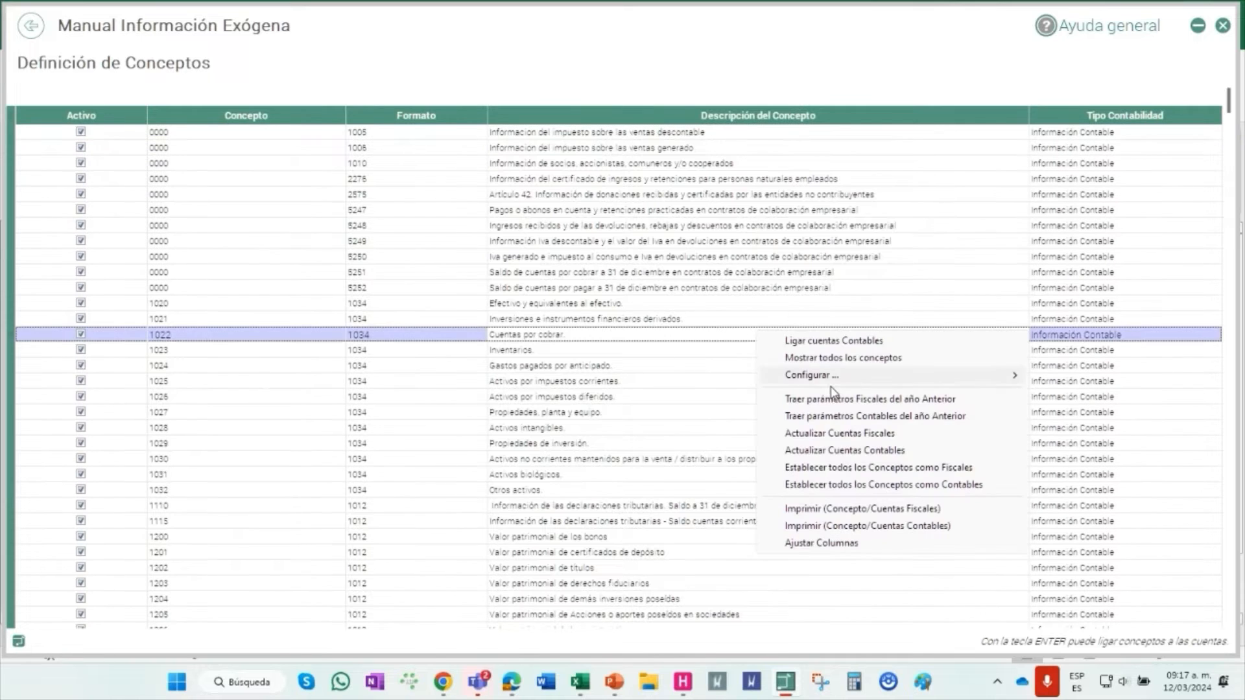
left_click(846, 470)
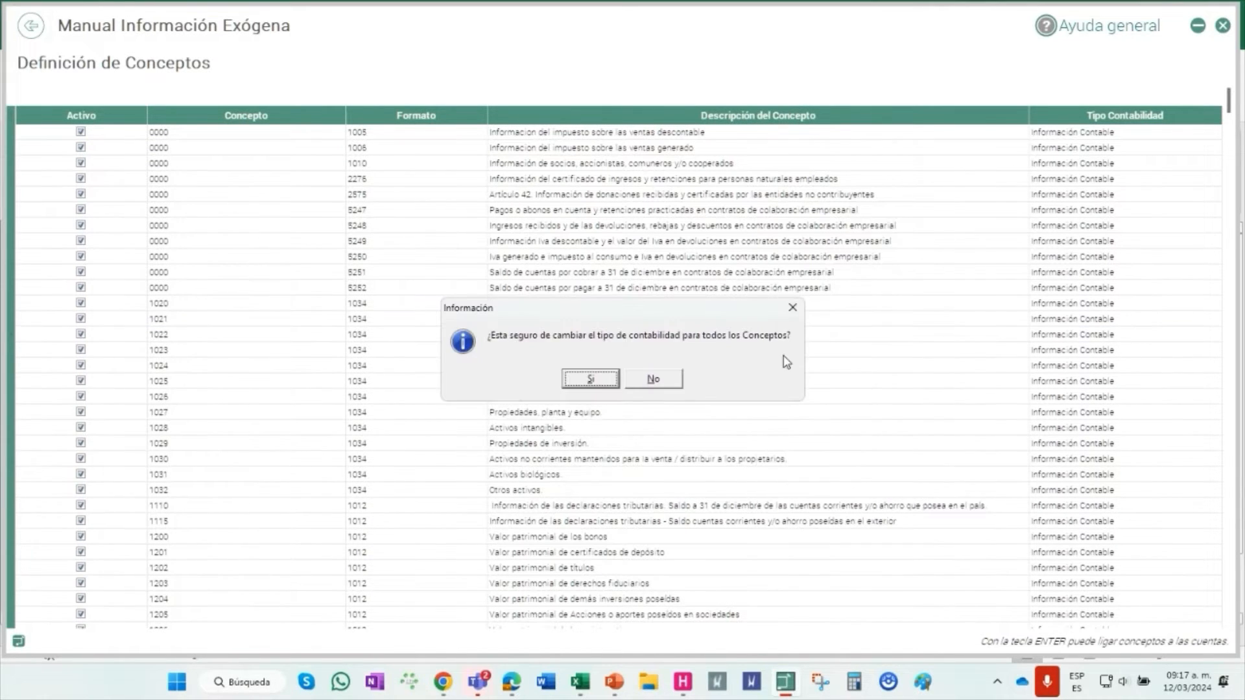
left_click(587, 380)
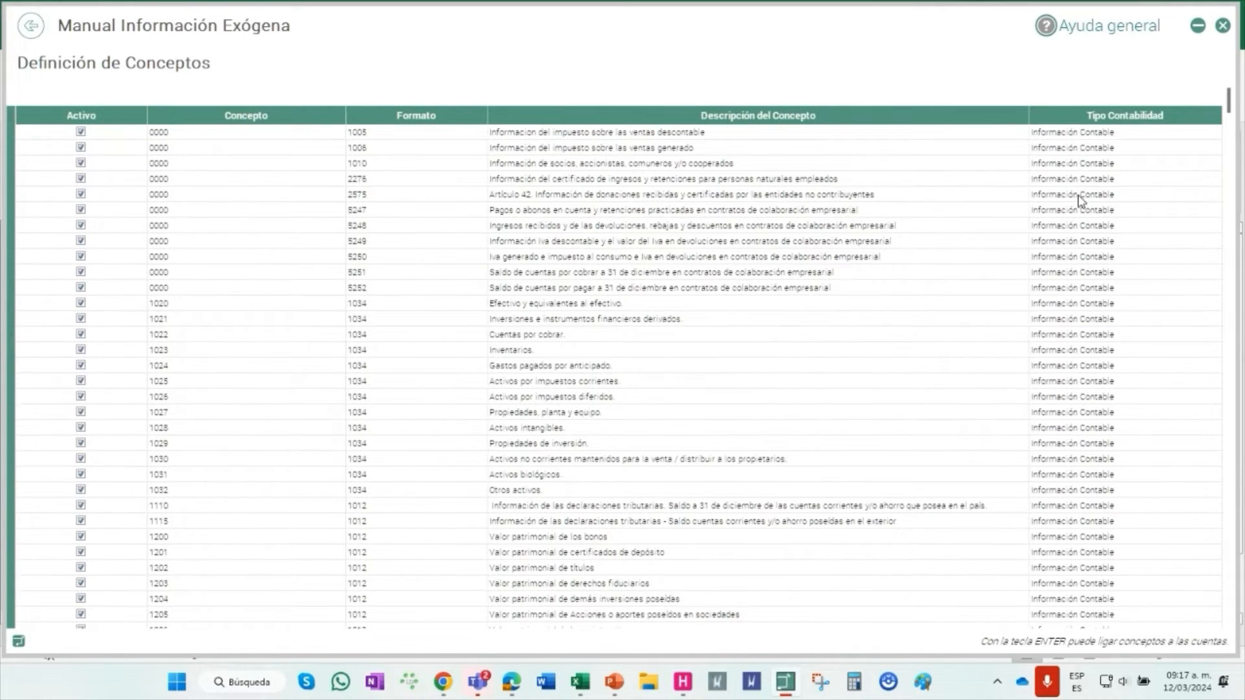
left_click(790, 491)
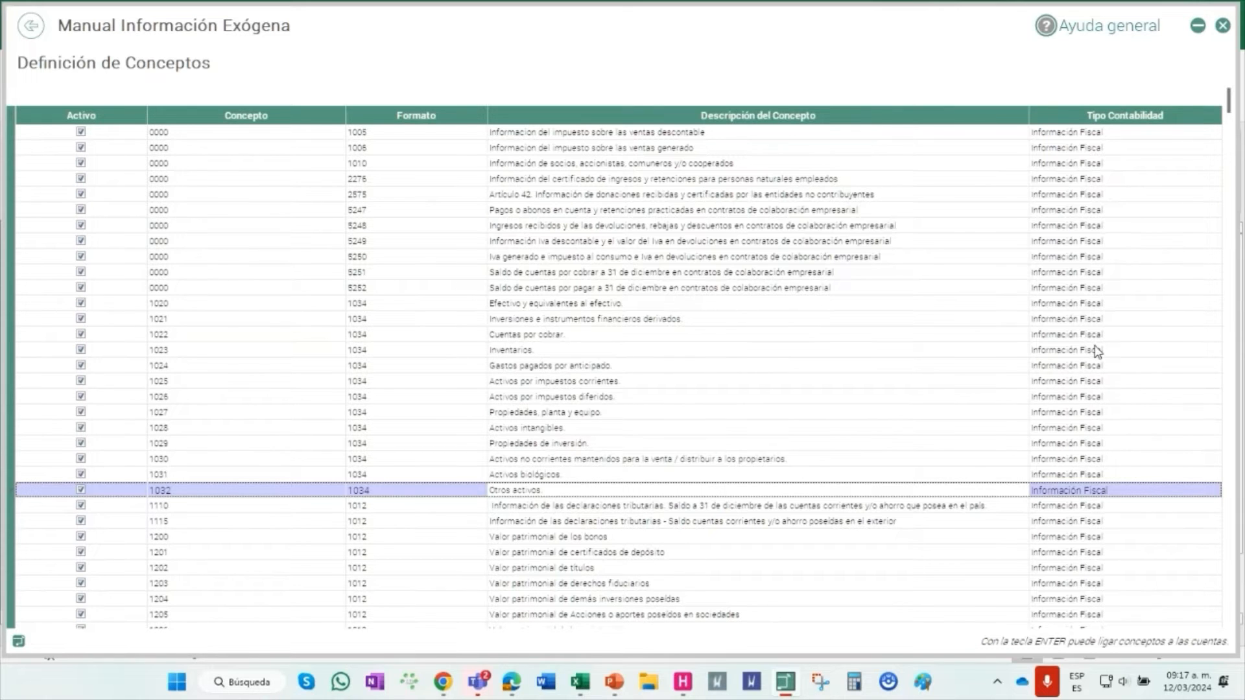
left_click(677, 686)
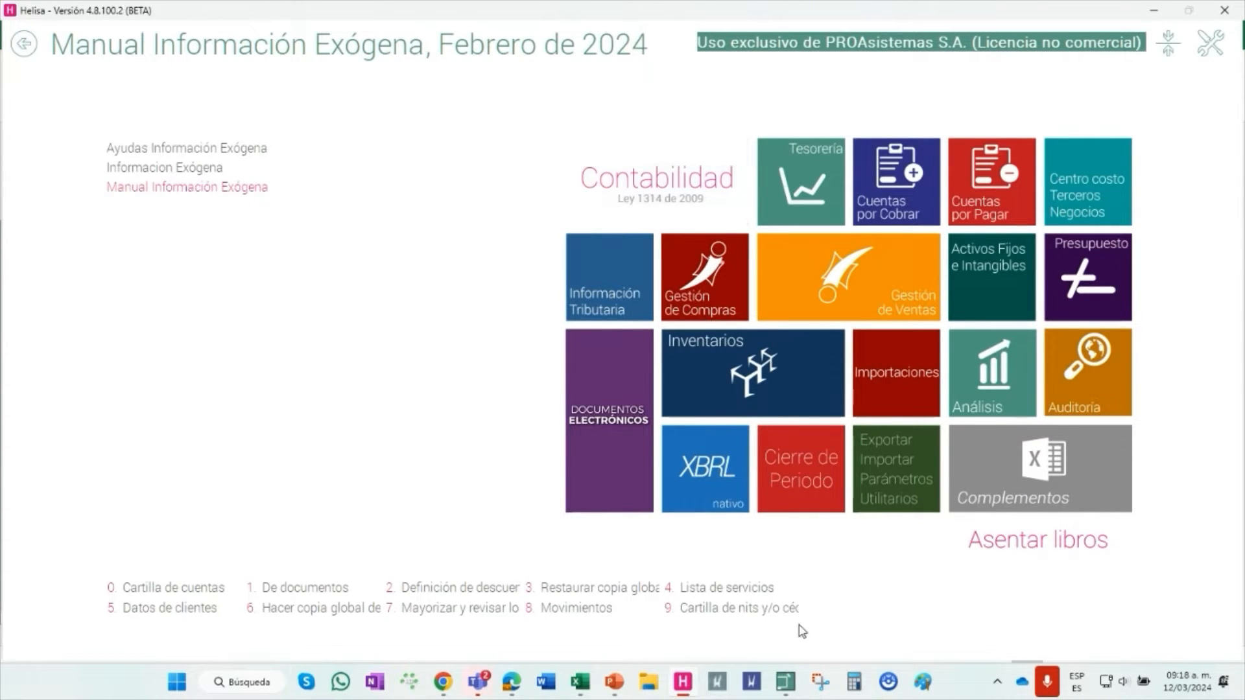
scroll(804, 630, "down", 5)
left_click(785, 681)
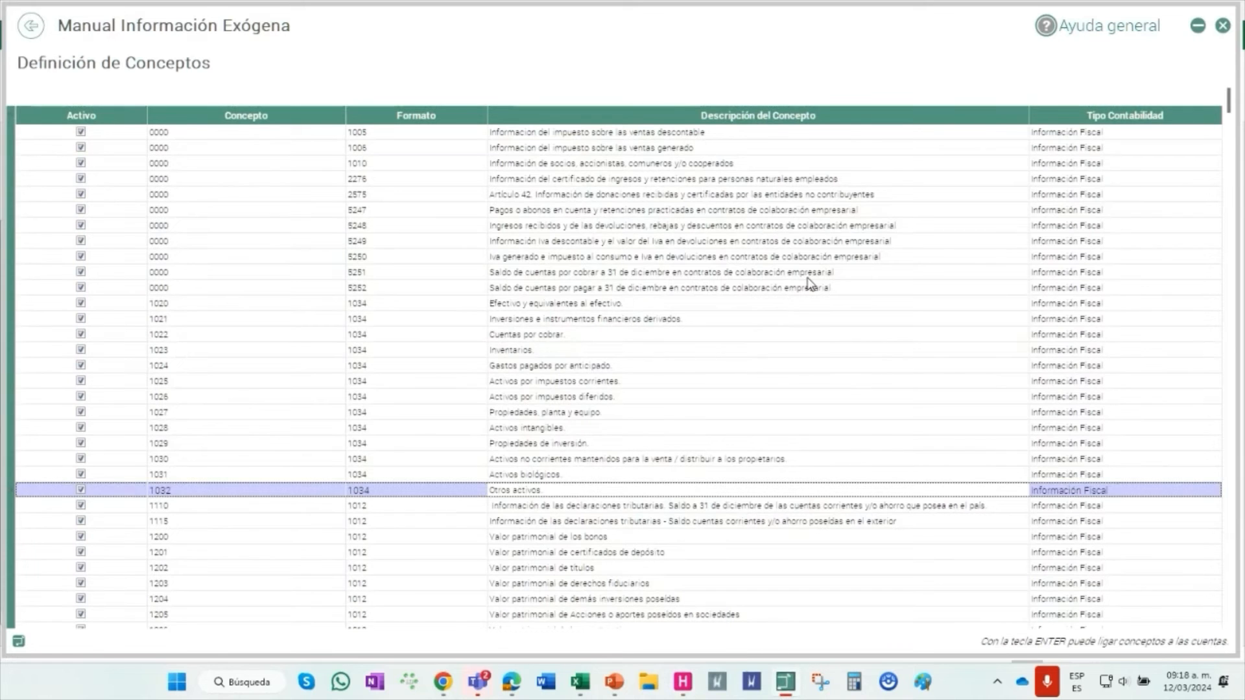
right_click(715, 149)
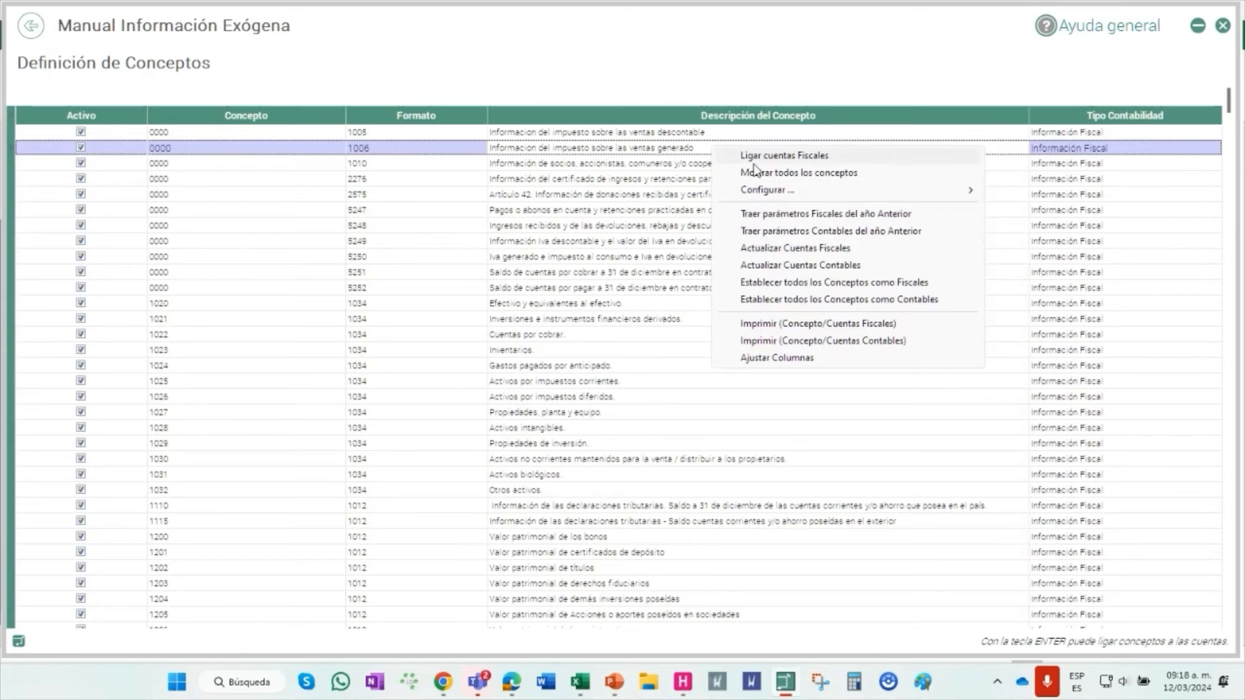
left_click(420, 319)
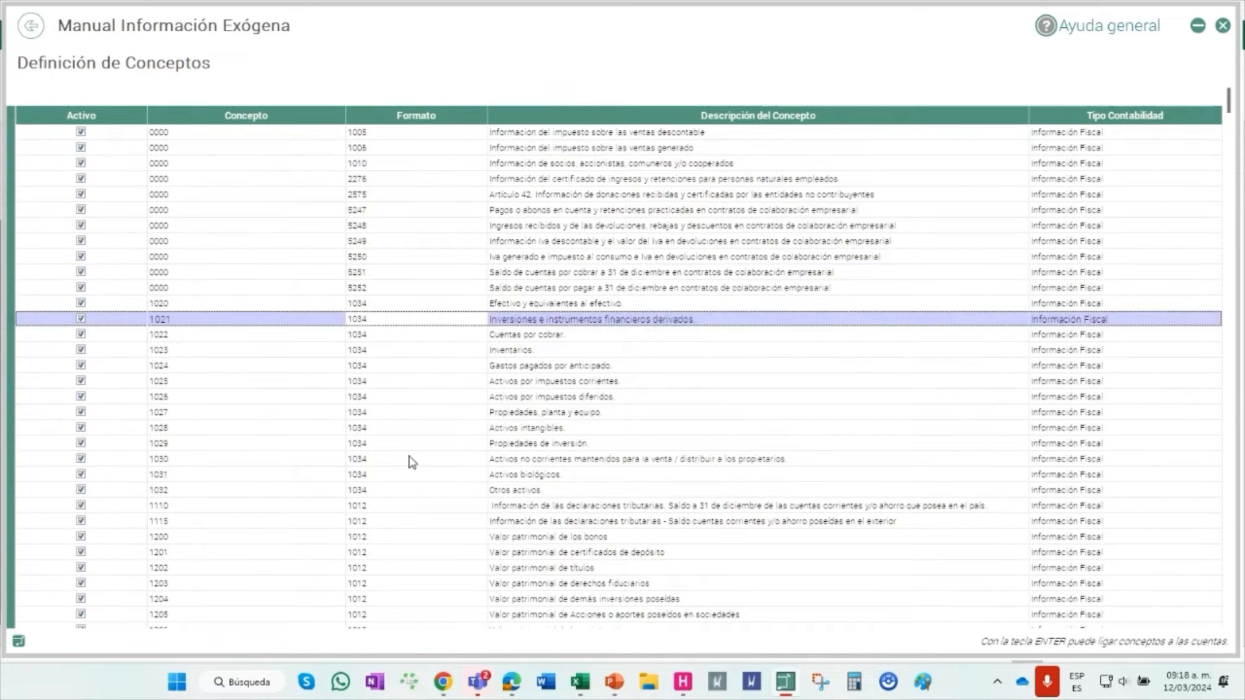
Sort the concepts by Formato and go to the first record, concept 5002 of format 1001
left_click(437, 116)
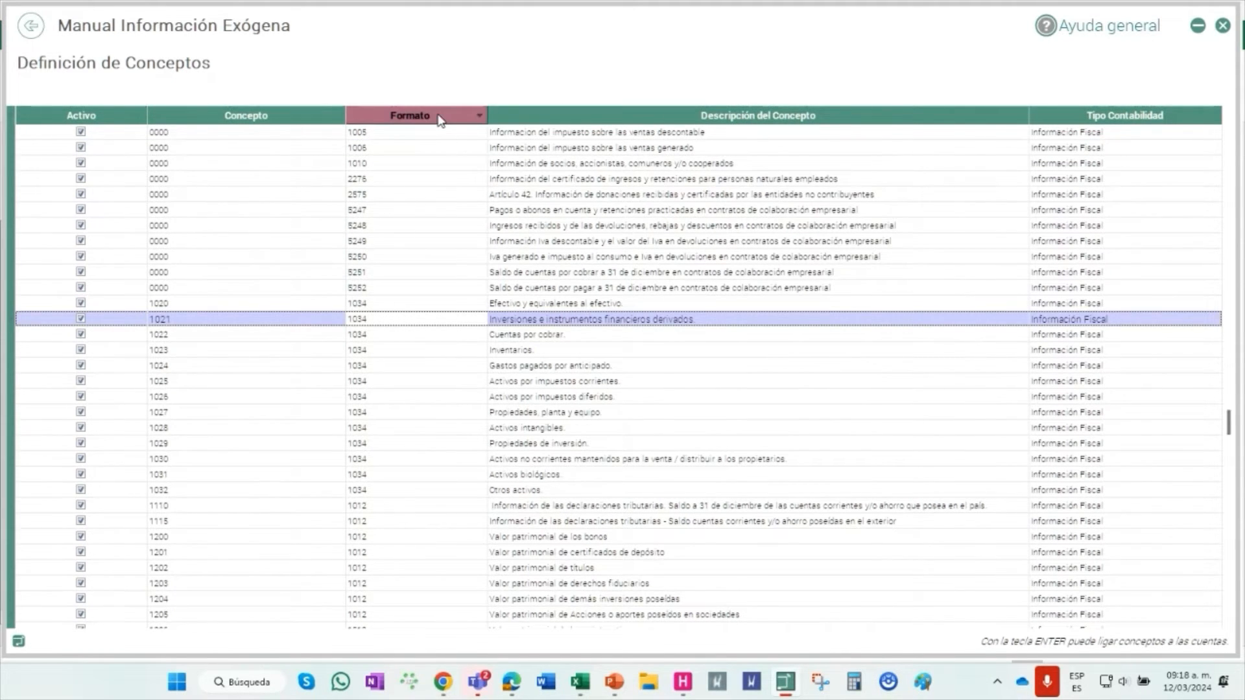
left_click(439, 181)
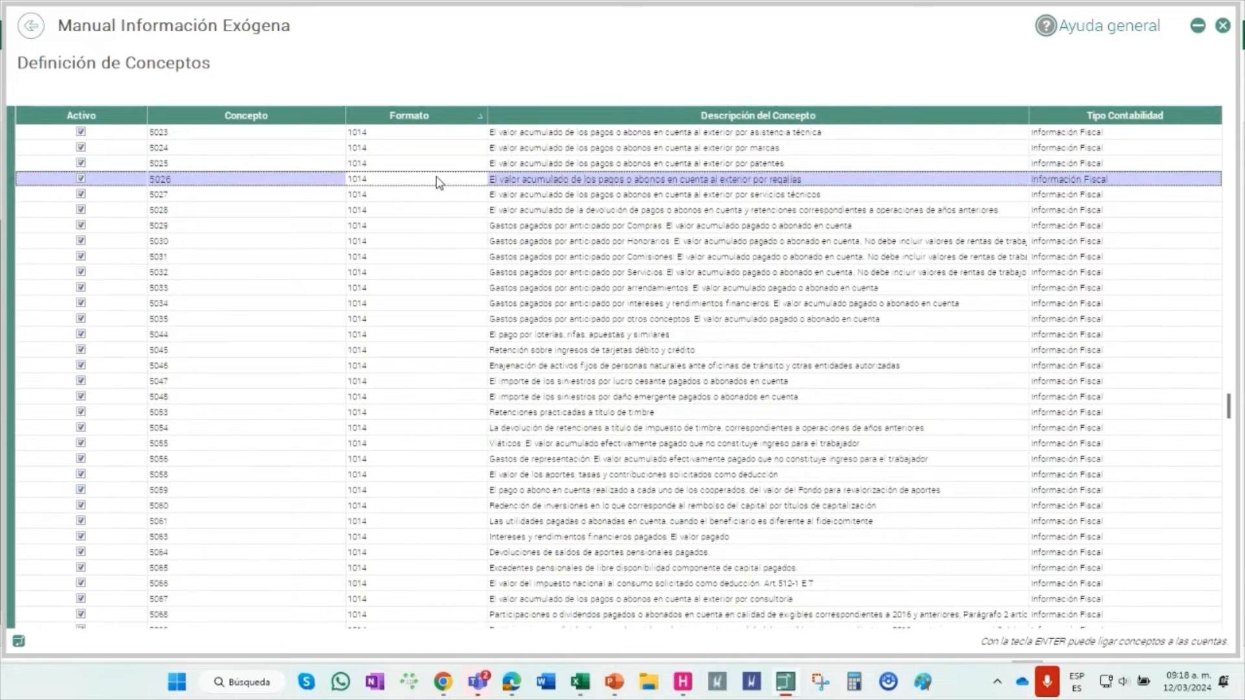
key("ctrl+Home")
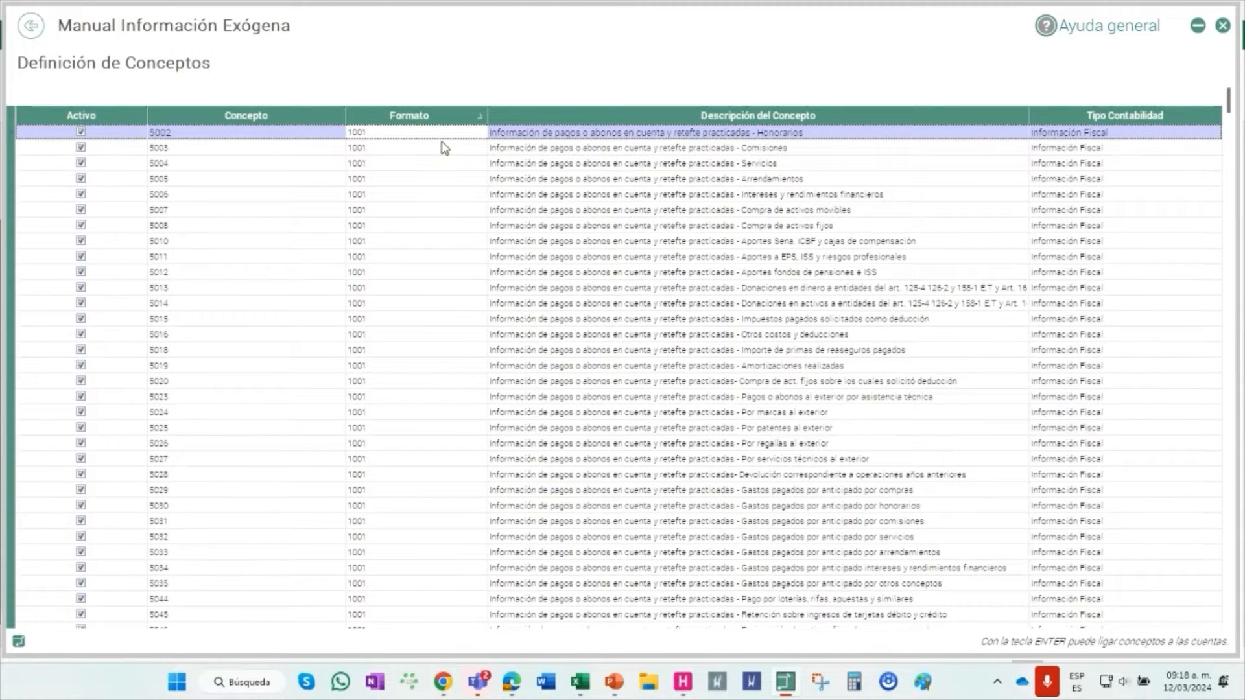
Open the fiscal account linking for concept 5002 and widen the Concepto and Valor columns of the account list
right_click(593, 139)
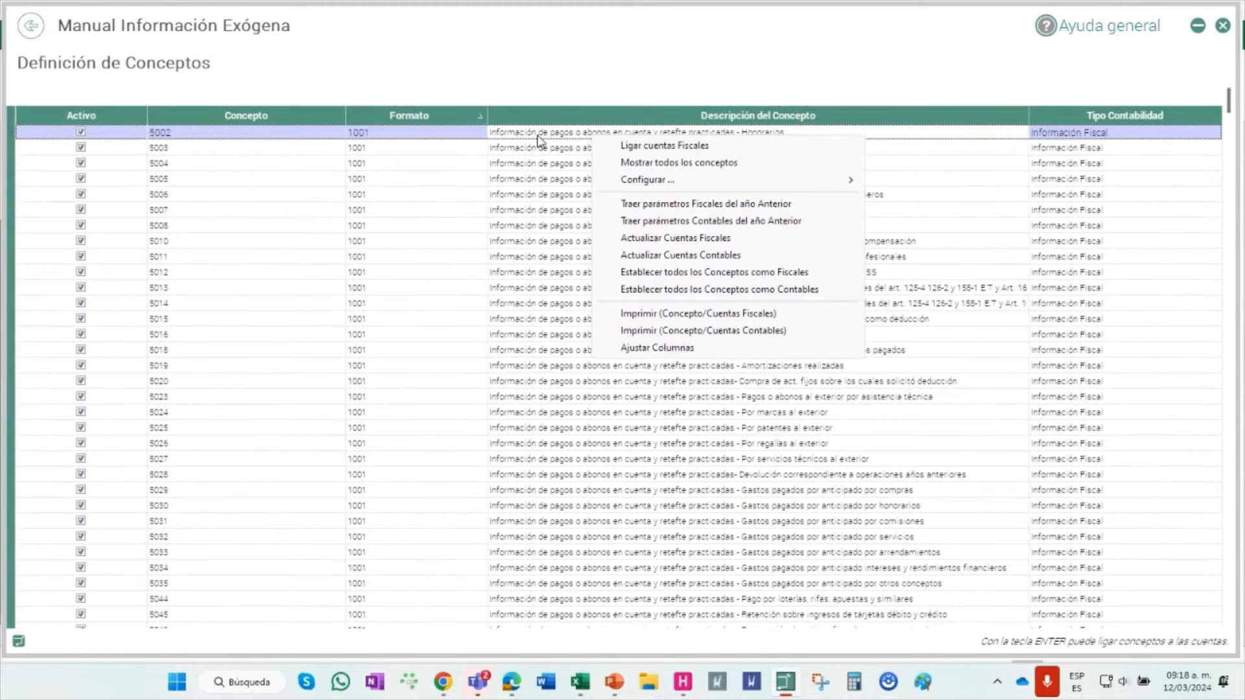
left_click(616, 146)
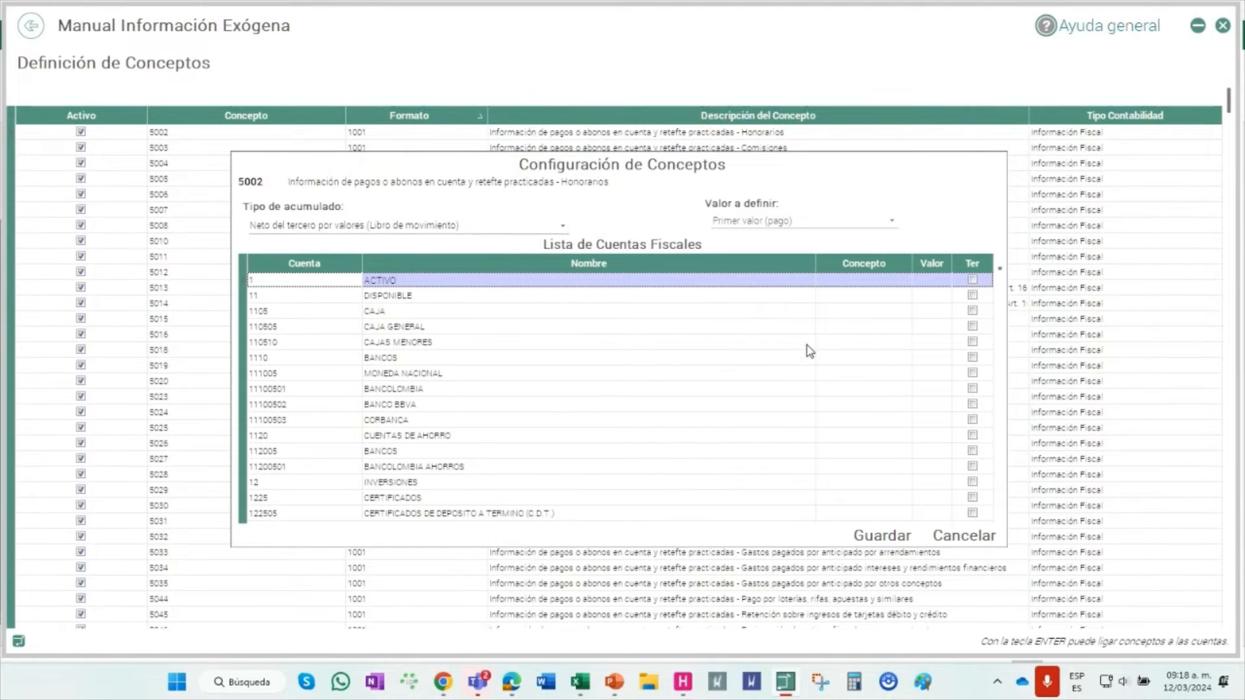
left_click_drag(815, 266, 696, 305)
left_click_drag(856, 264, 867, 266)
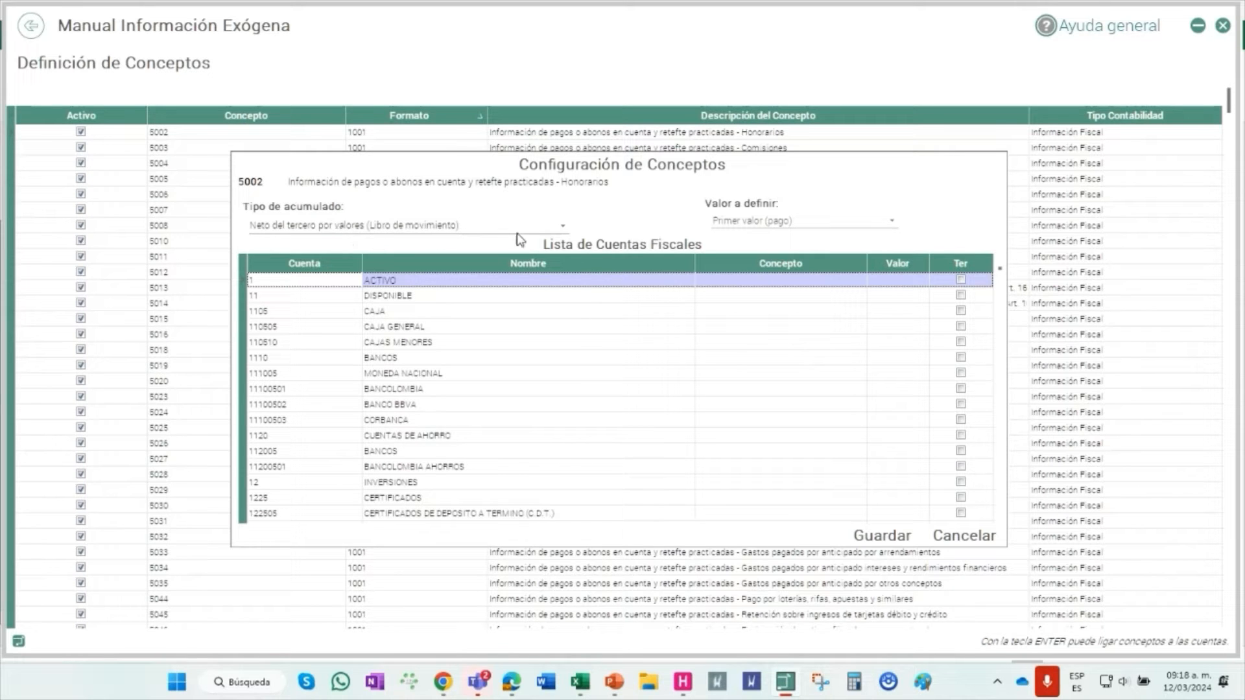
Consult the workbook's Tipos de acumulados and Acumulados sheets for the Neto del tercero por valores (Libro de movimiento) definition and the formats using it
left_click(579, 689)
left_click(354, 635)
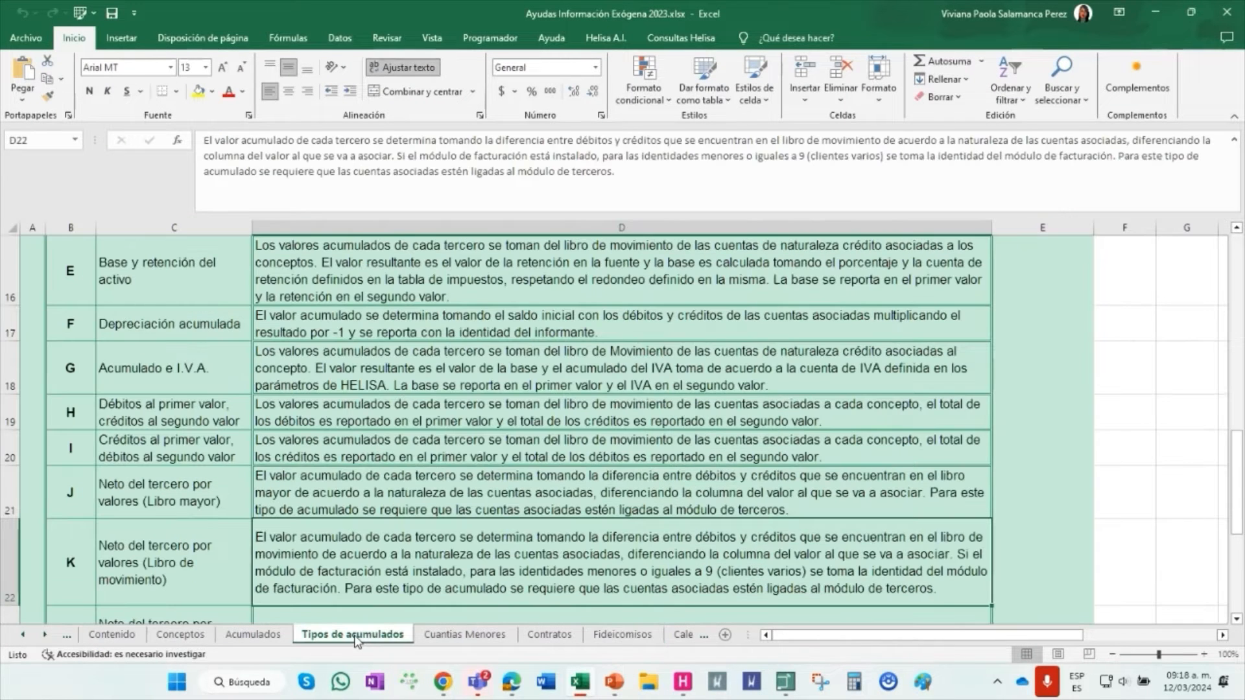
left_click(256, 636)
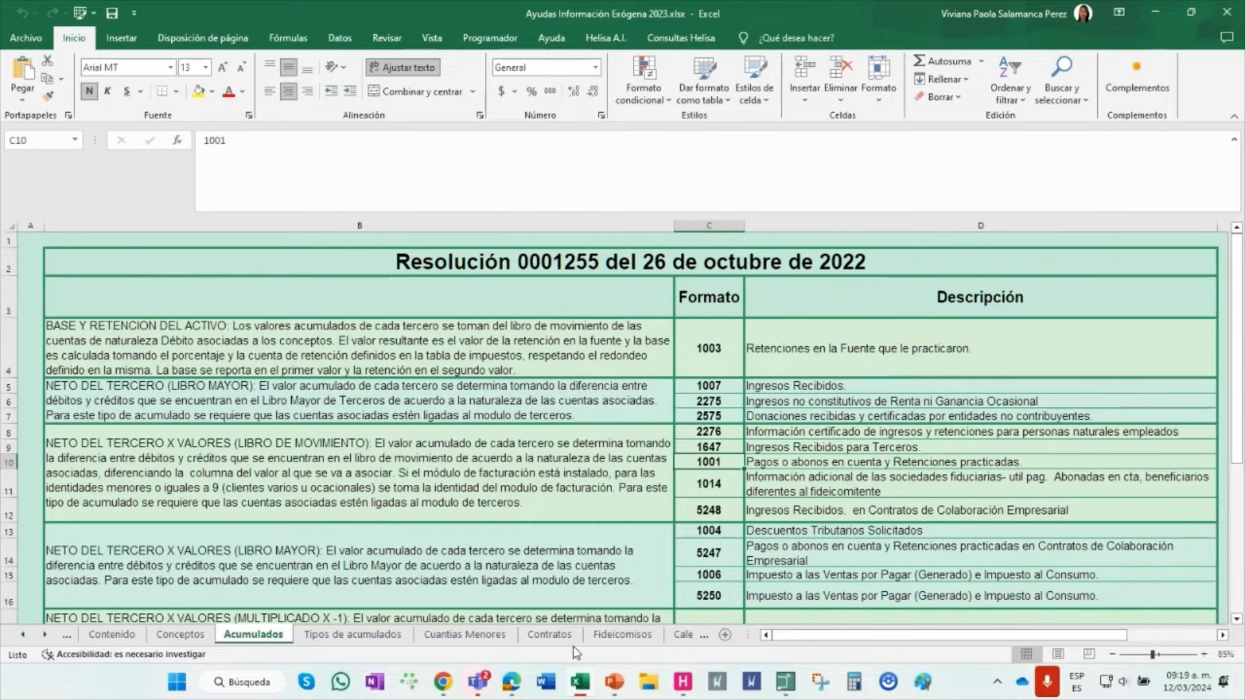
left_click(778, 686)
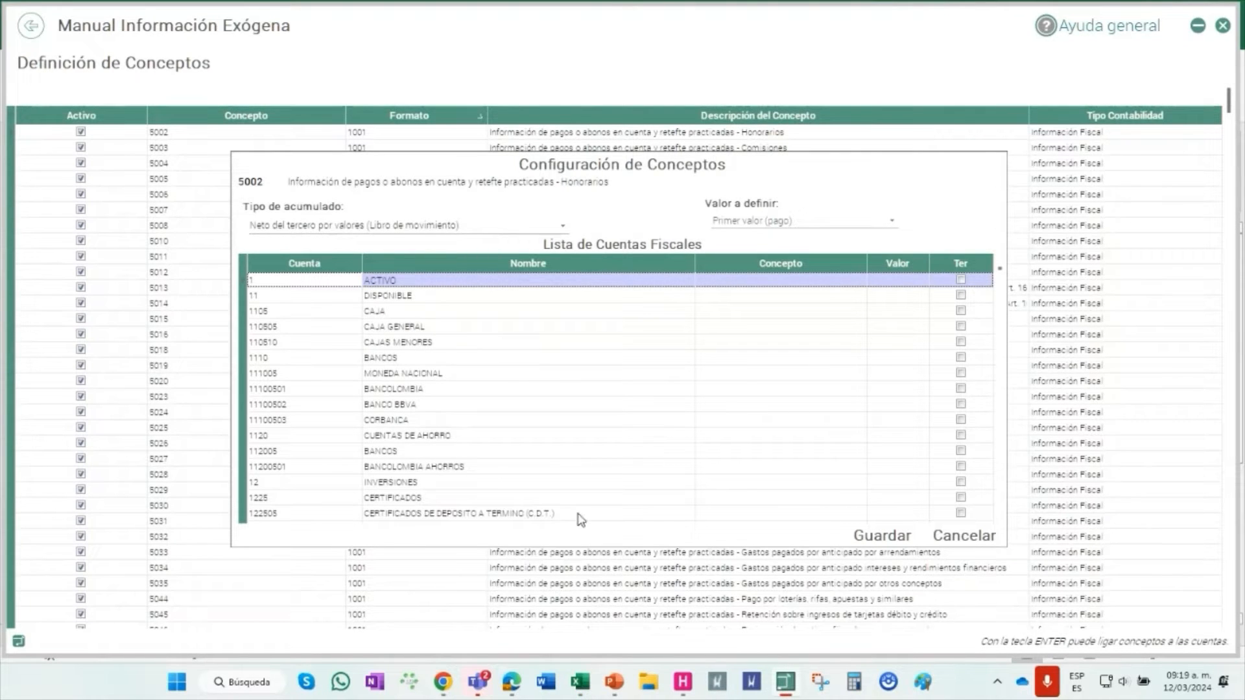
left_click(580, 681)
left_click(382, 459)
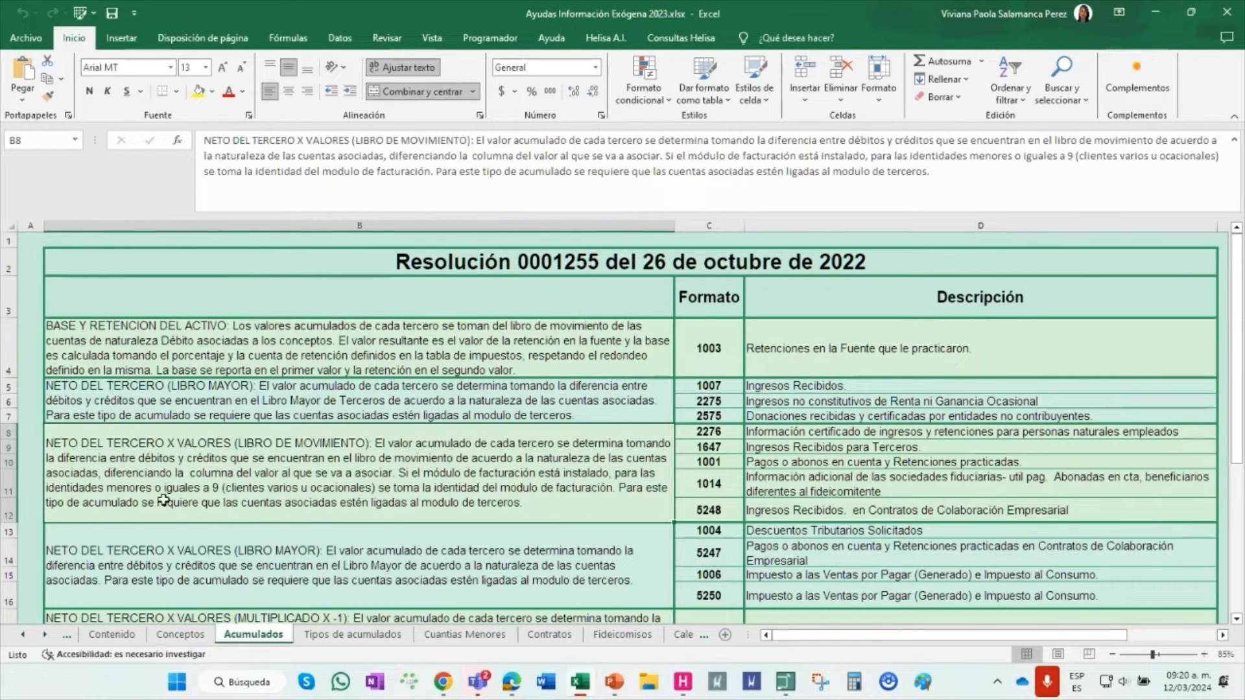
Return to concept 5002's configuration in Manual Información Exógena and select the CAJA GENERAL account in the fiscal account list
mouse_move(787, 696)
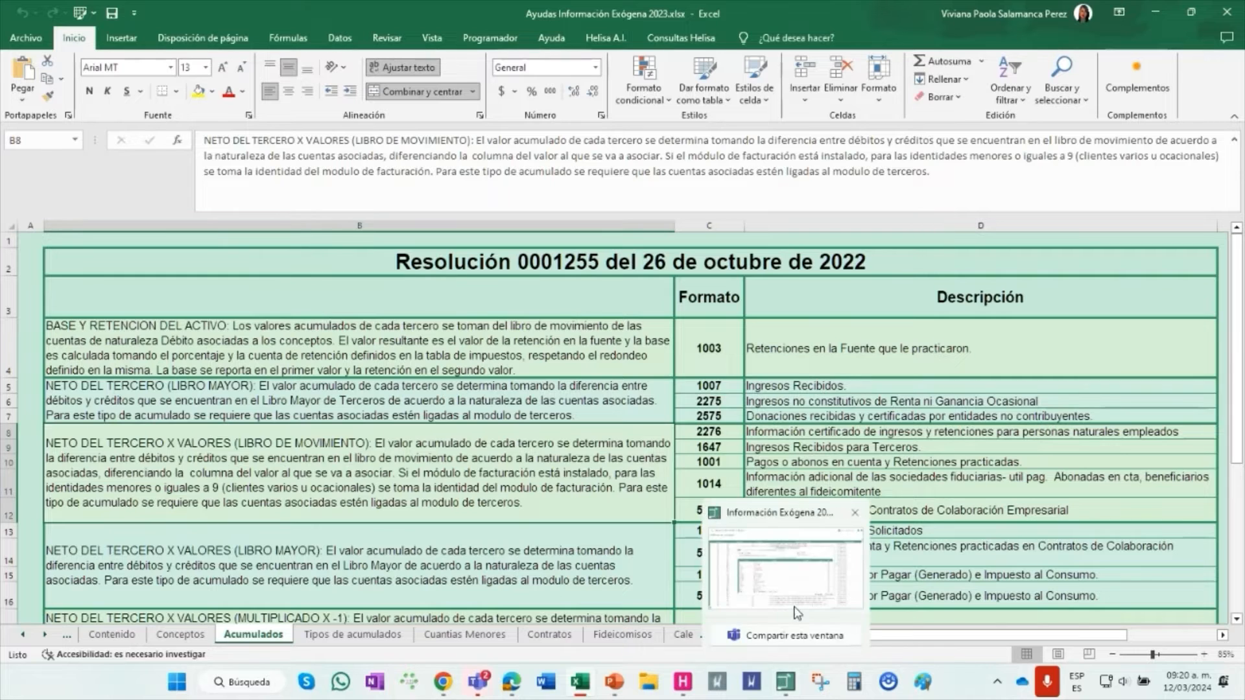
left_click(799, 585)
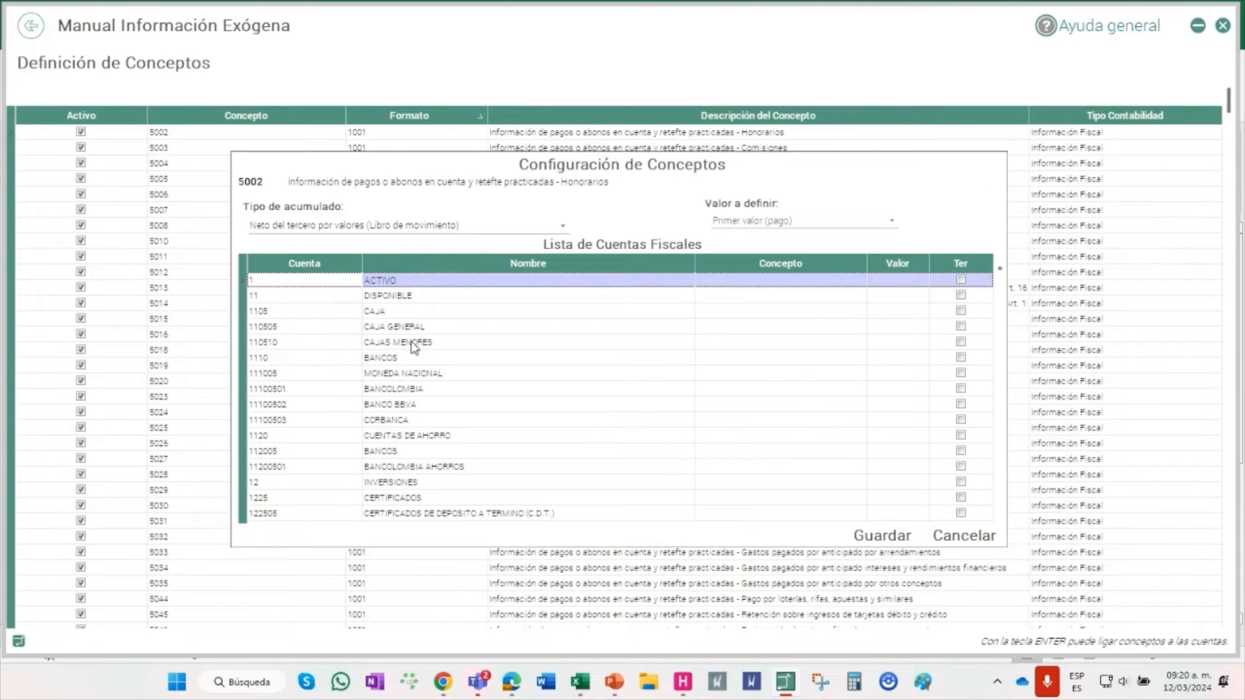
left_click(397, 327)
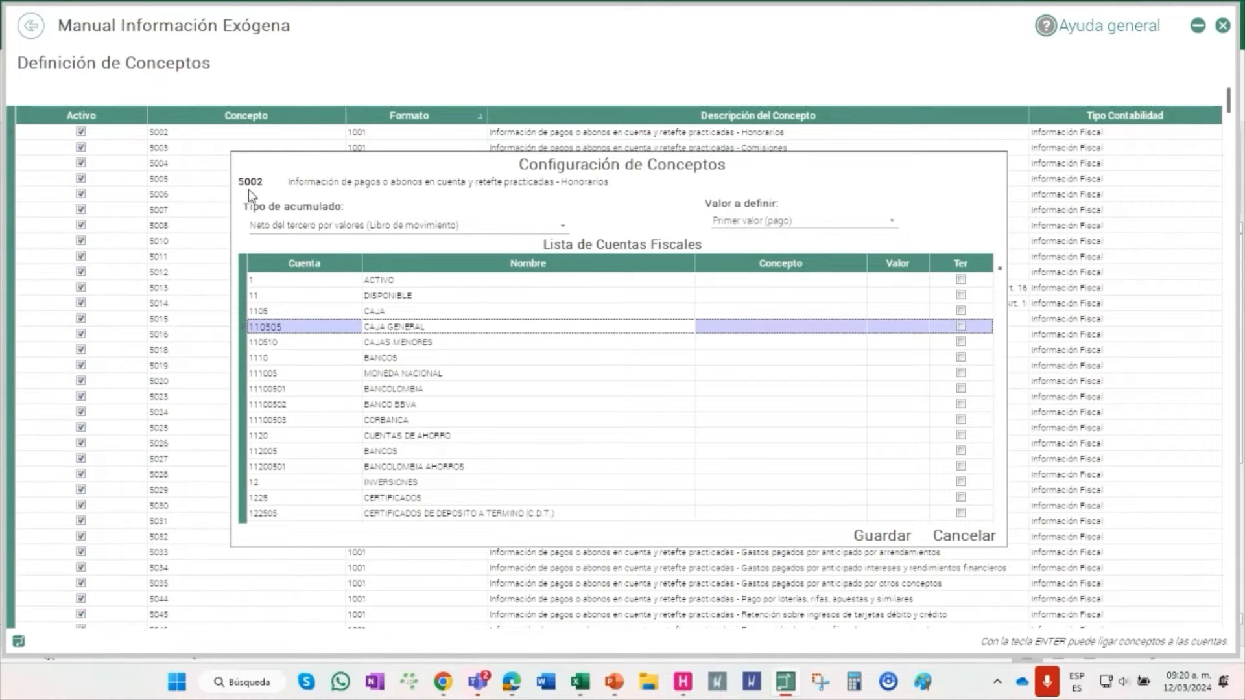
left_click(271, 326)
key("Escape")
right_click(896, 334)
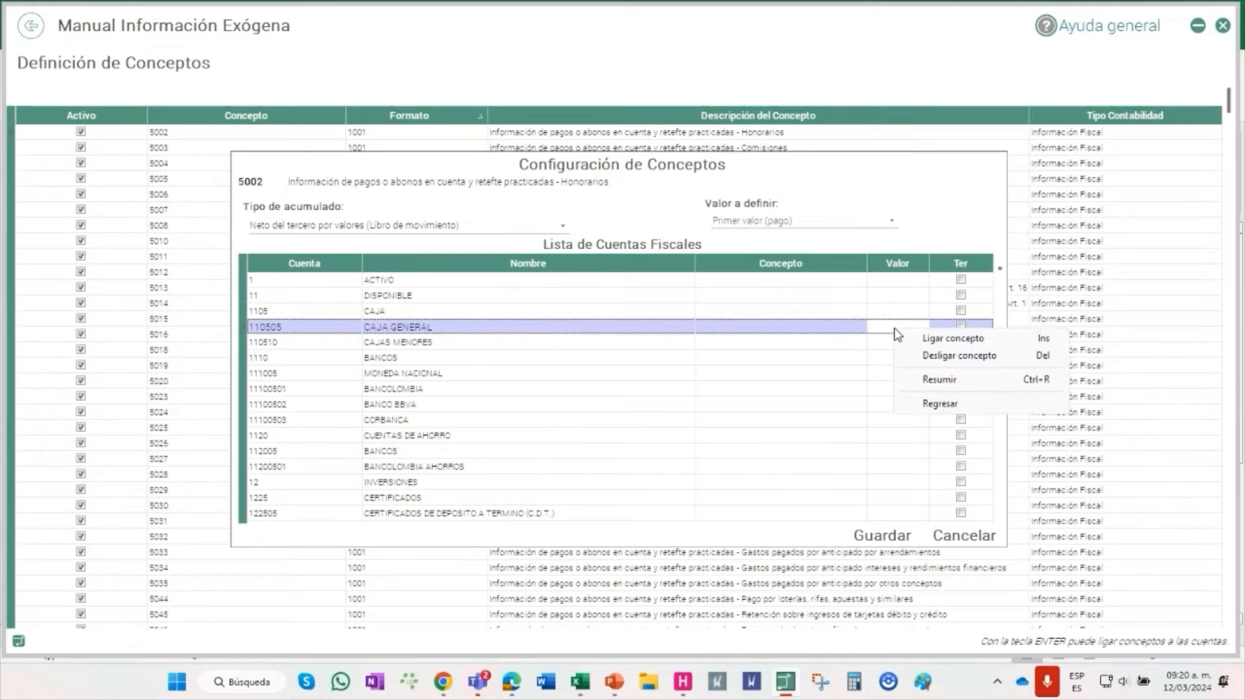
left_click(880, 335)
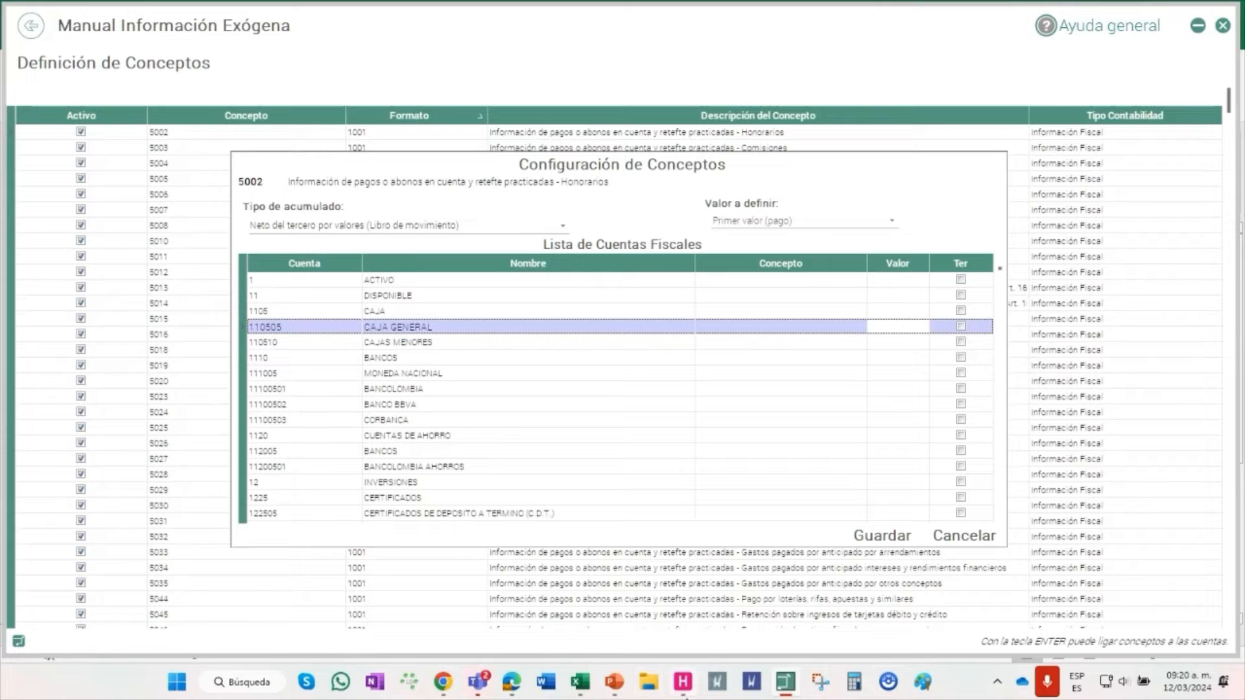
Switch to Helisa and open the fiscal account chart (Cartilla) within Contabilidad's Información Tributaria section
mouse_move(682, 681)
left_click(678, 577)
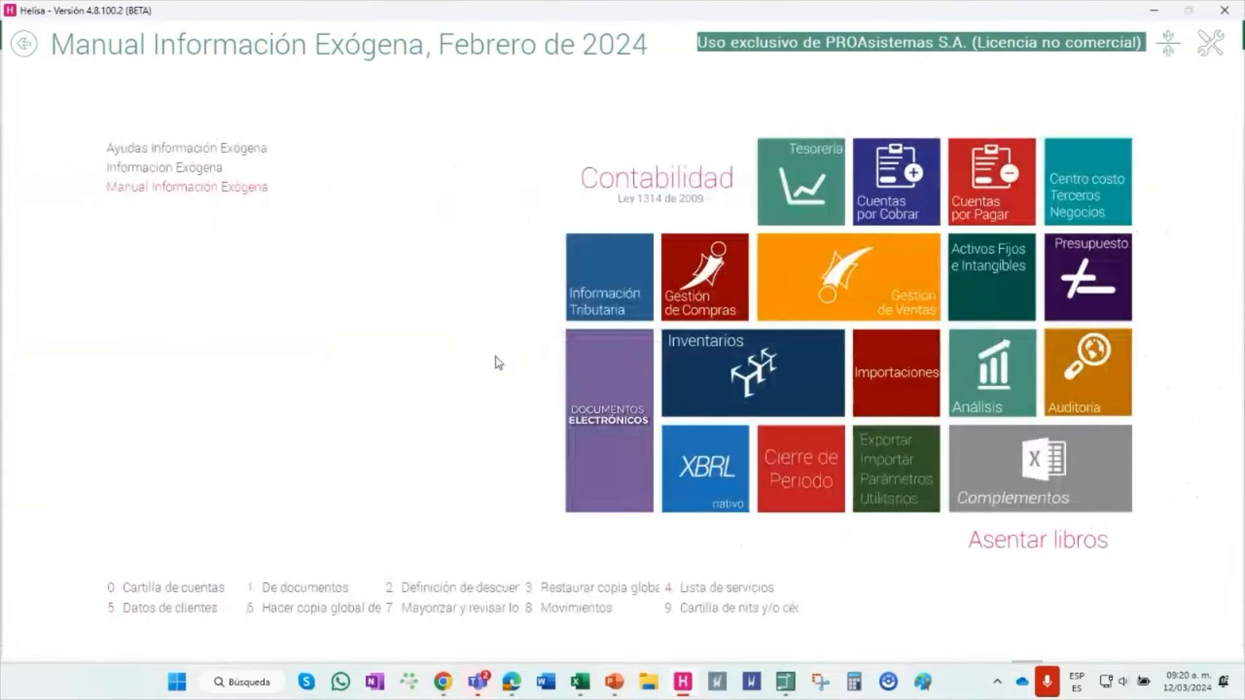
left_click(645, 175)
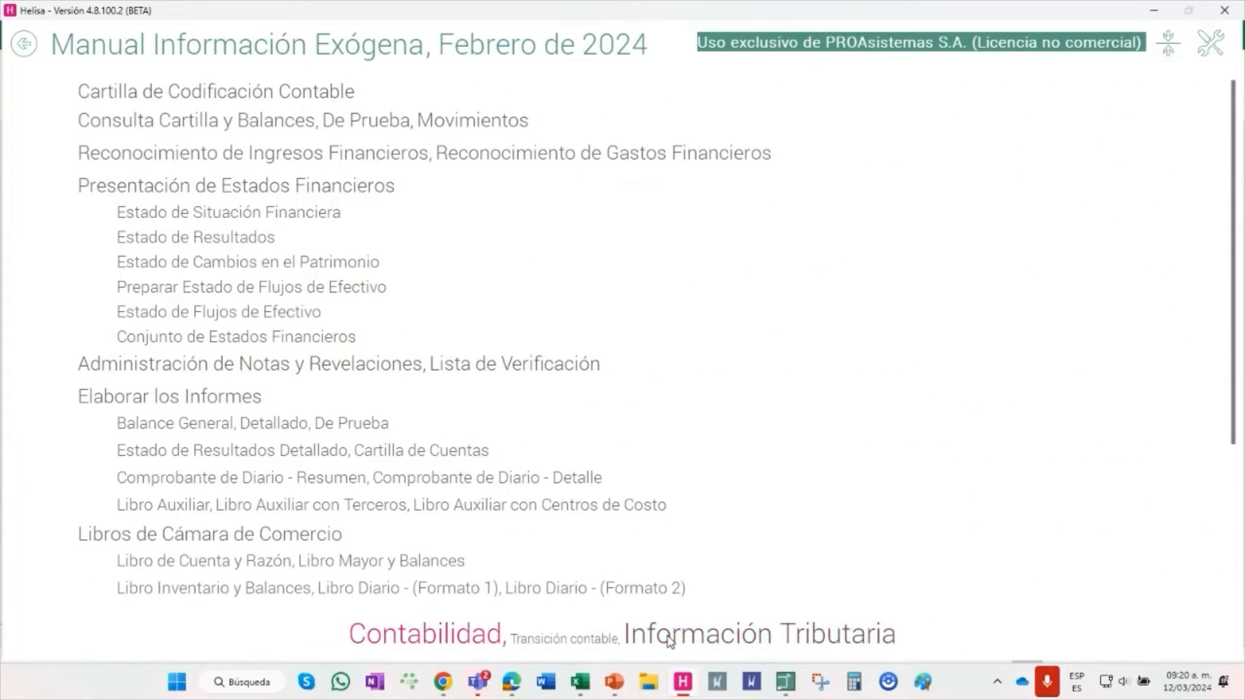
left_click(695, 635)
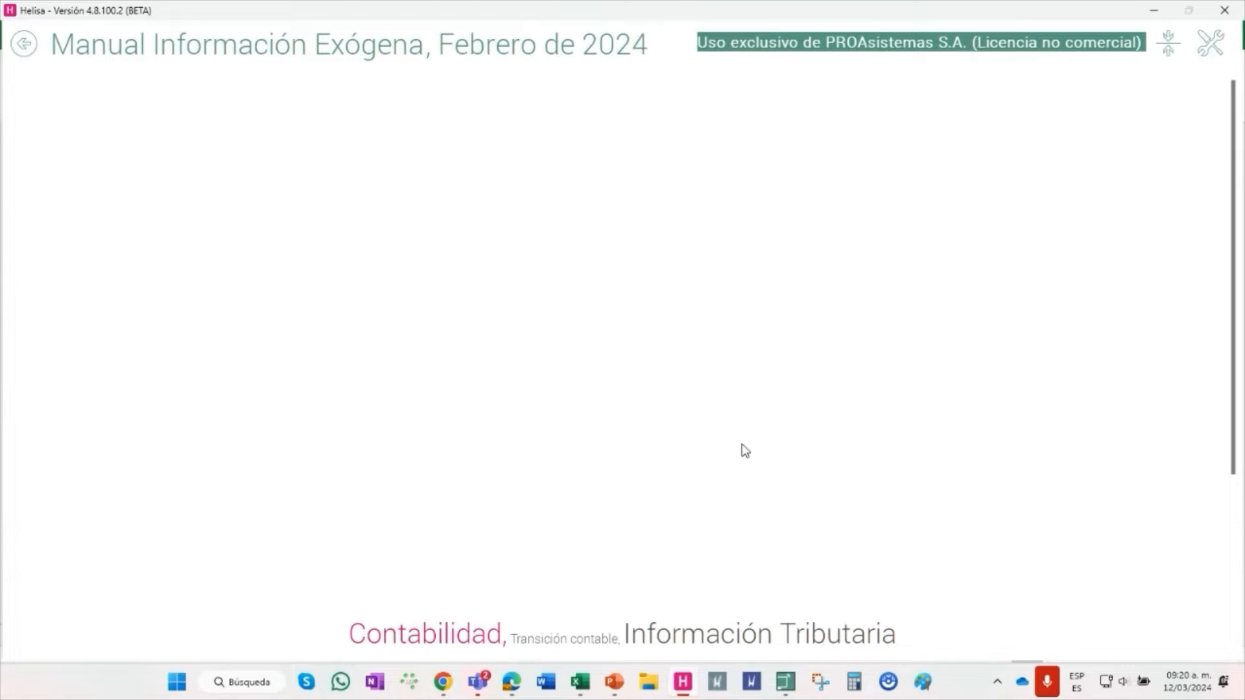
left_click(165, 99)
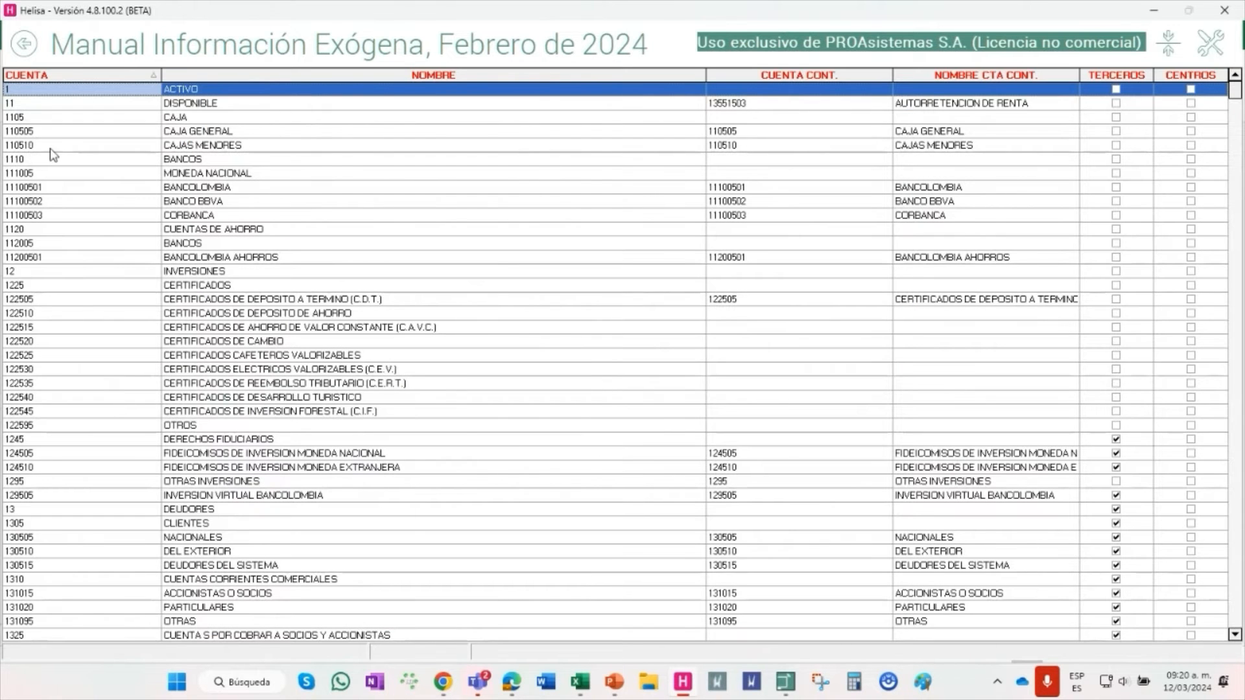
Try out the Terceros mark on account 110505 CAJA GENERAL and clear it again
left_click(125, 133)
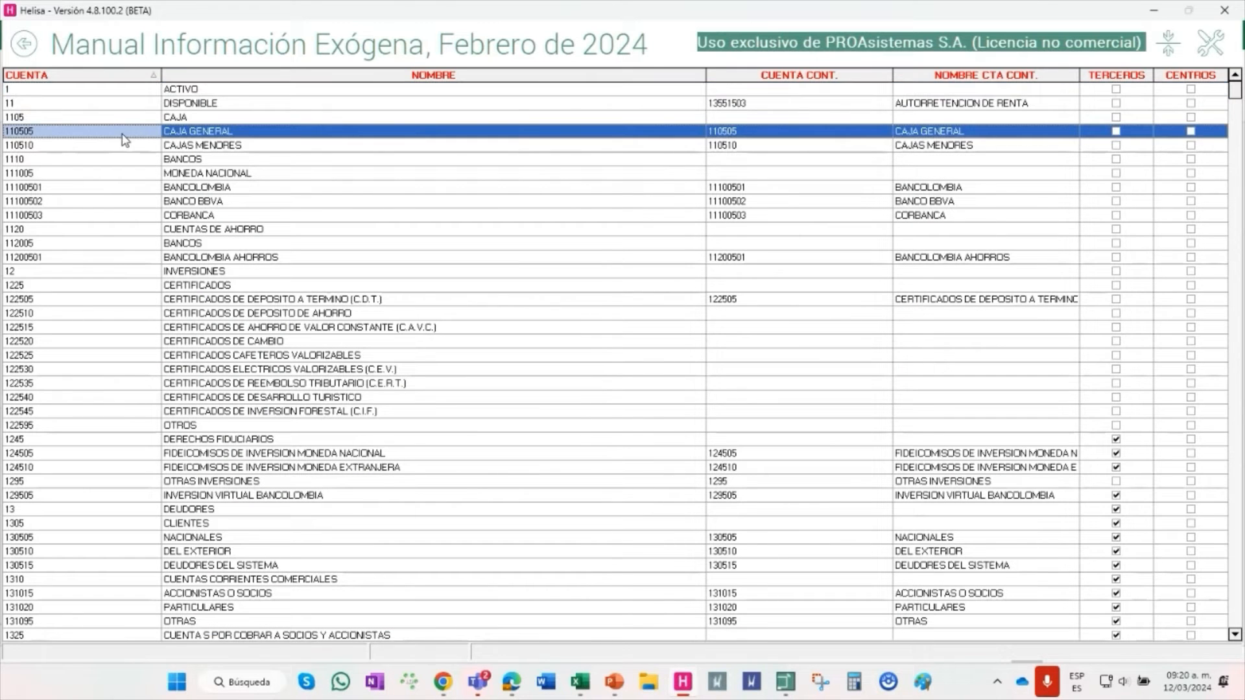
left_click(1112, 131)
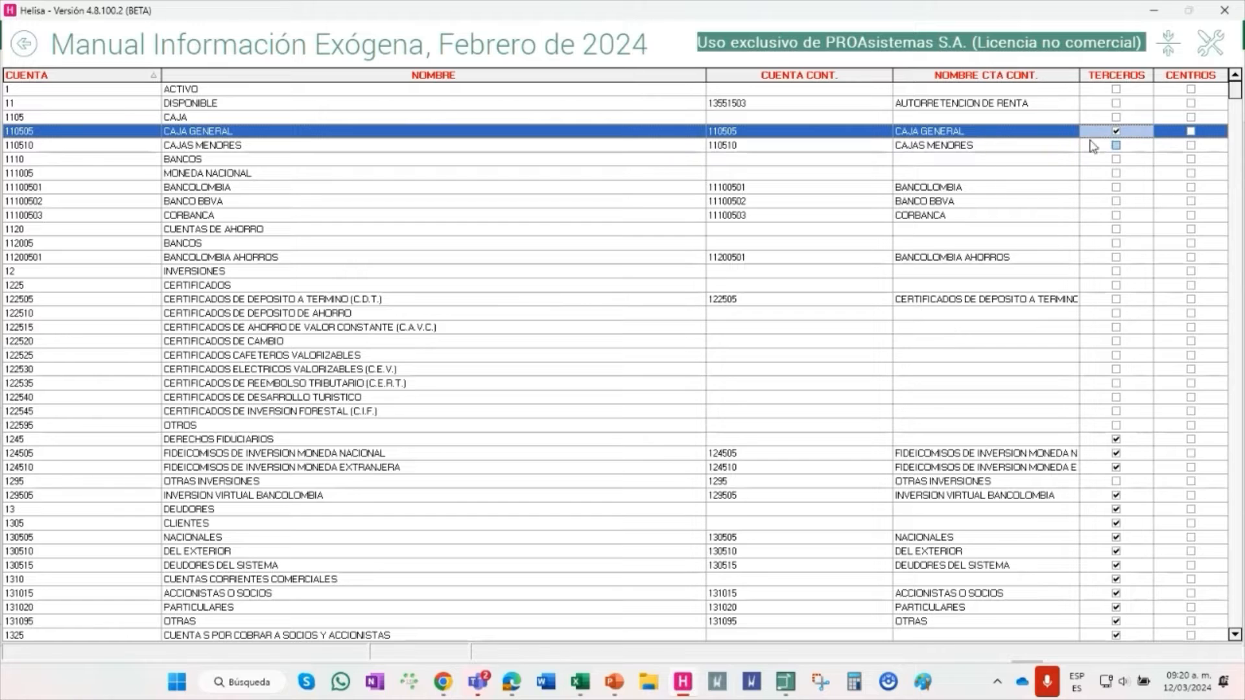
left_click(1116, 135)
Return to concept 5002's configuration and link account 124505 FIDEICOMISOS DE INVERSION MONEDA NACIONAL as Primer valor (pago)
left_click(785, 681)
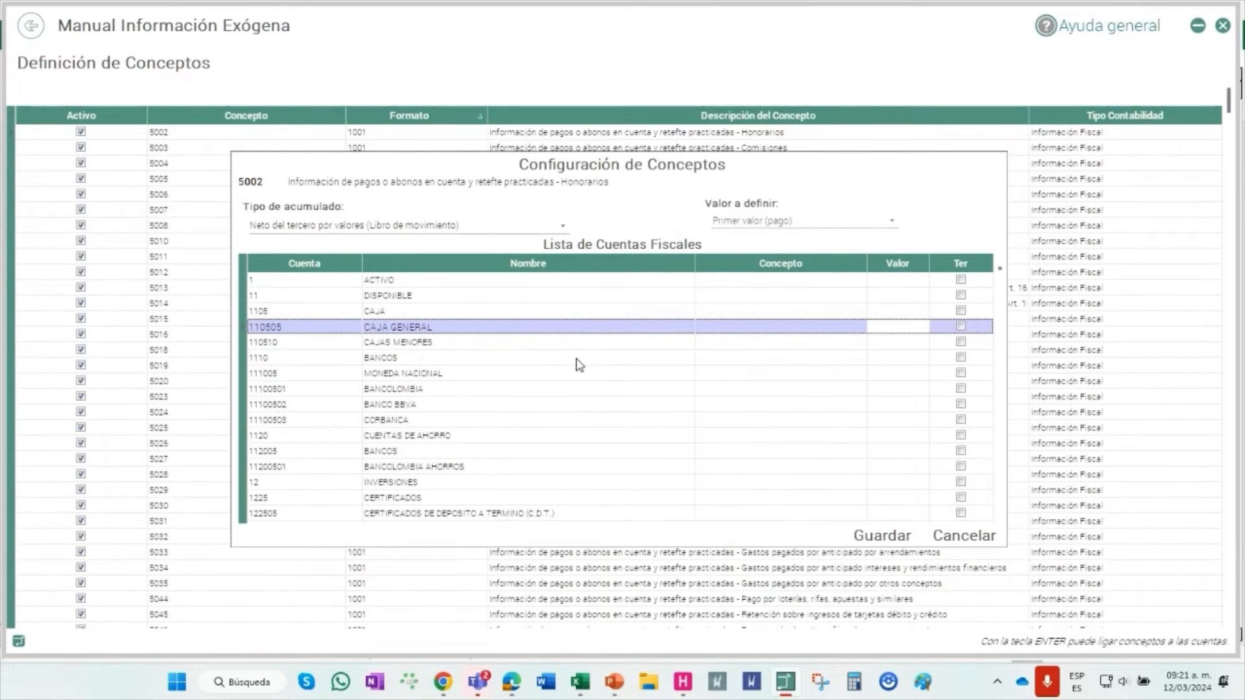
scroll(579, 364, "down", 5)
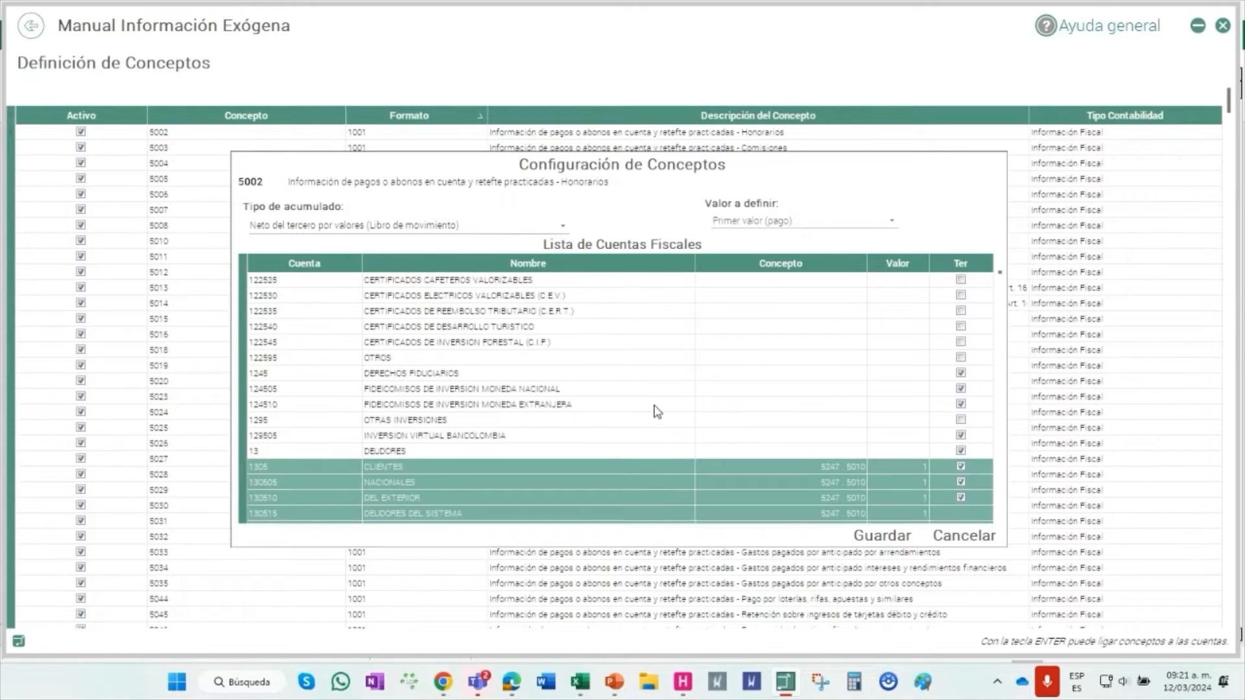
scroll(656, 410, "down", 1)
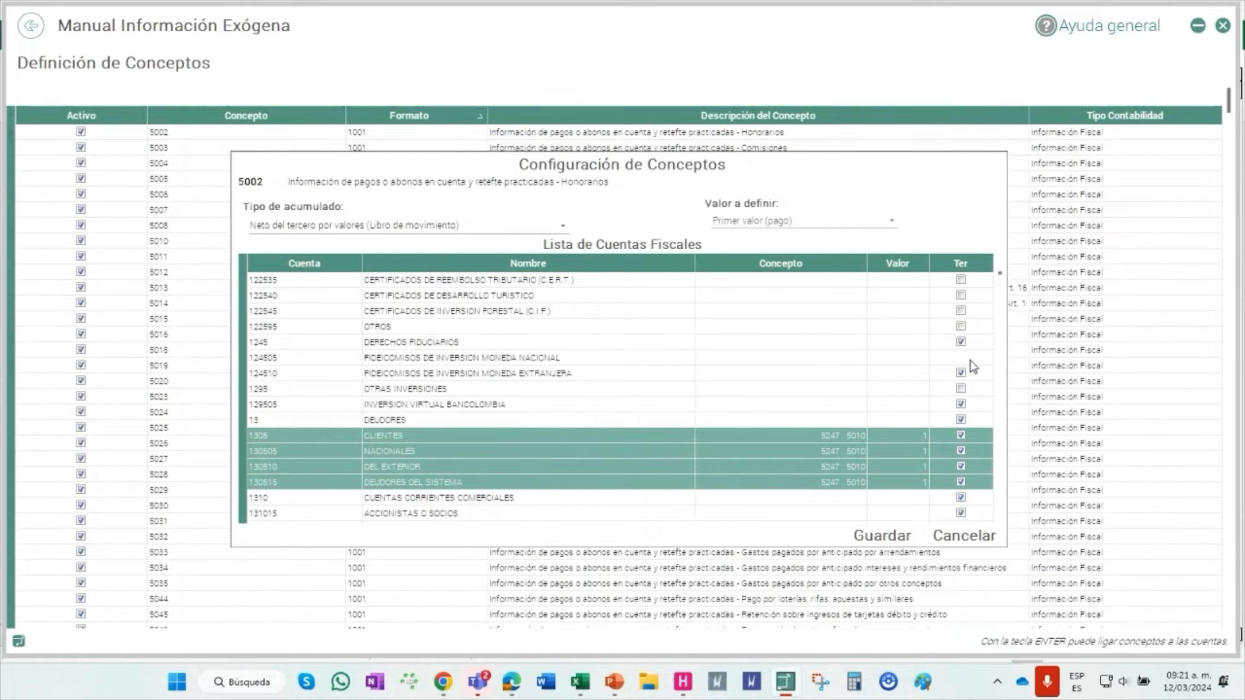
left_click(727, 342)
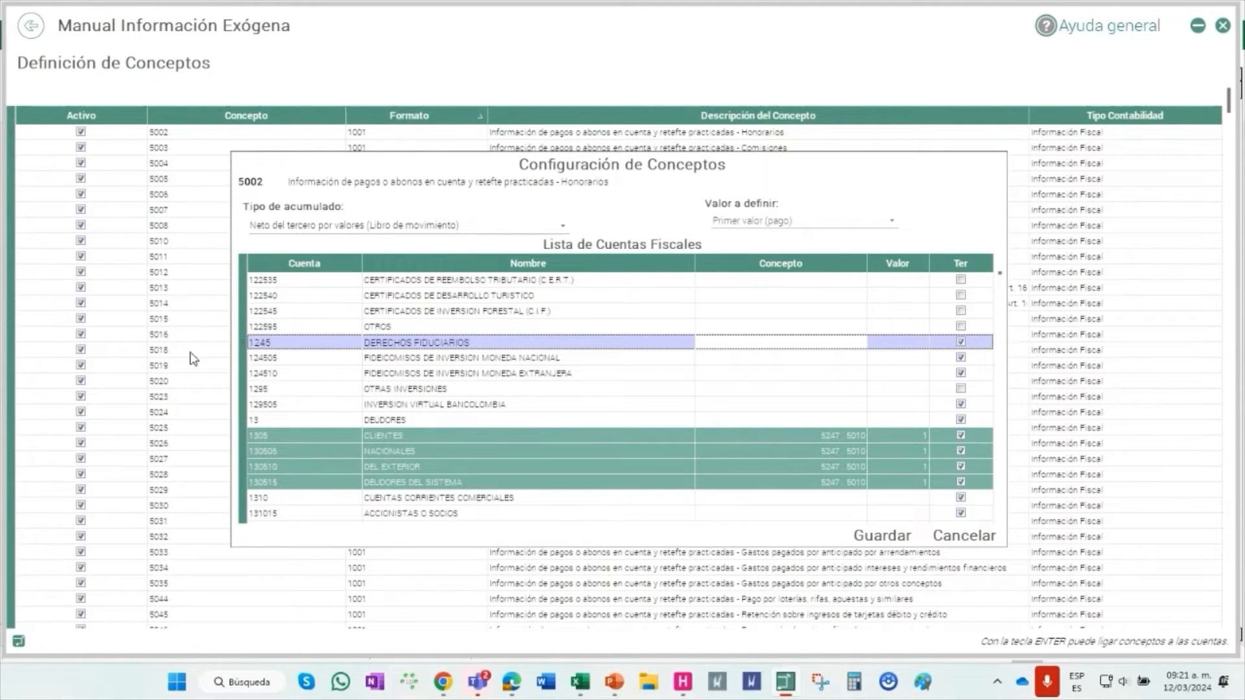
left_click(715, 357)
right_click(734, 360)
left_click(775, 367)
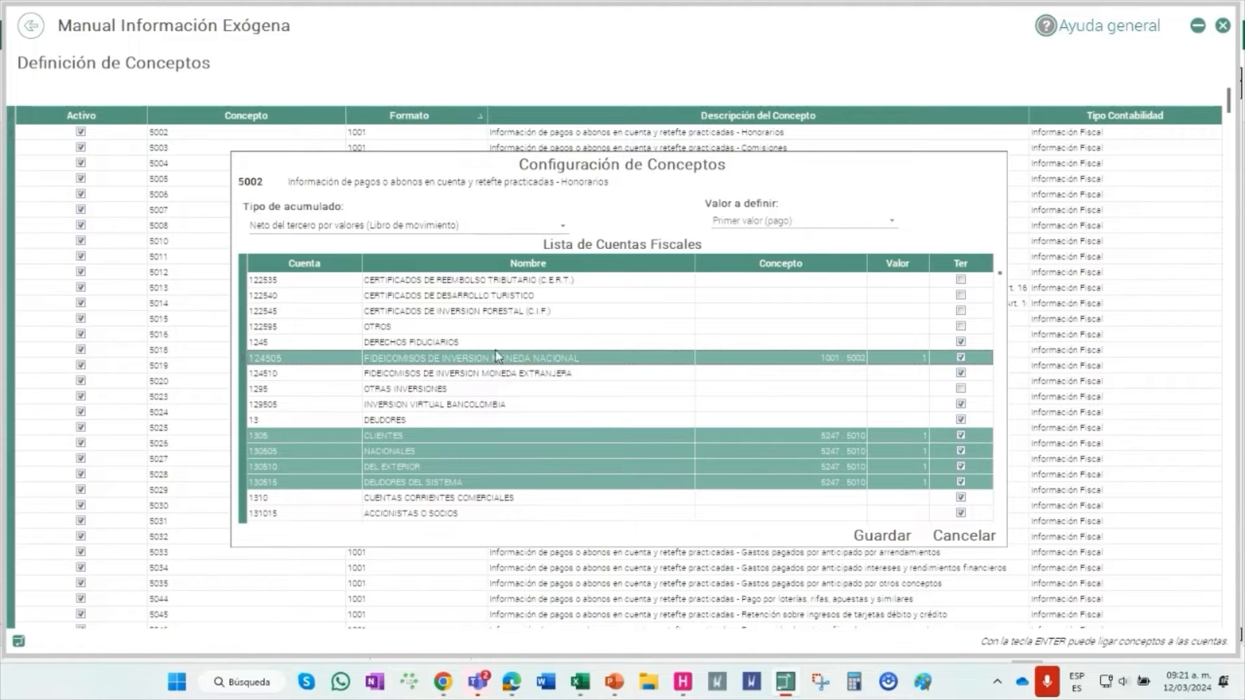
Link the parent account 1245 DERECHOS FIDUCIARIOS to concept 5002 and unlink it again
right_click(788, 342)
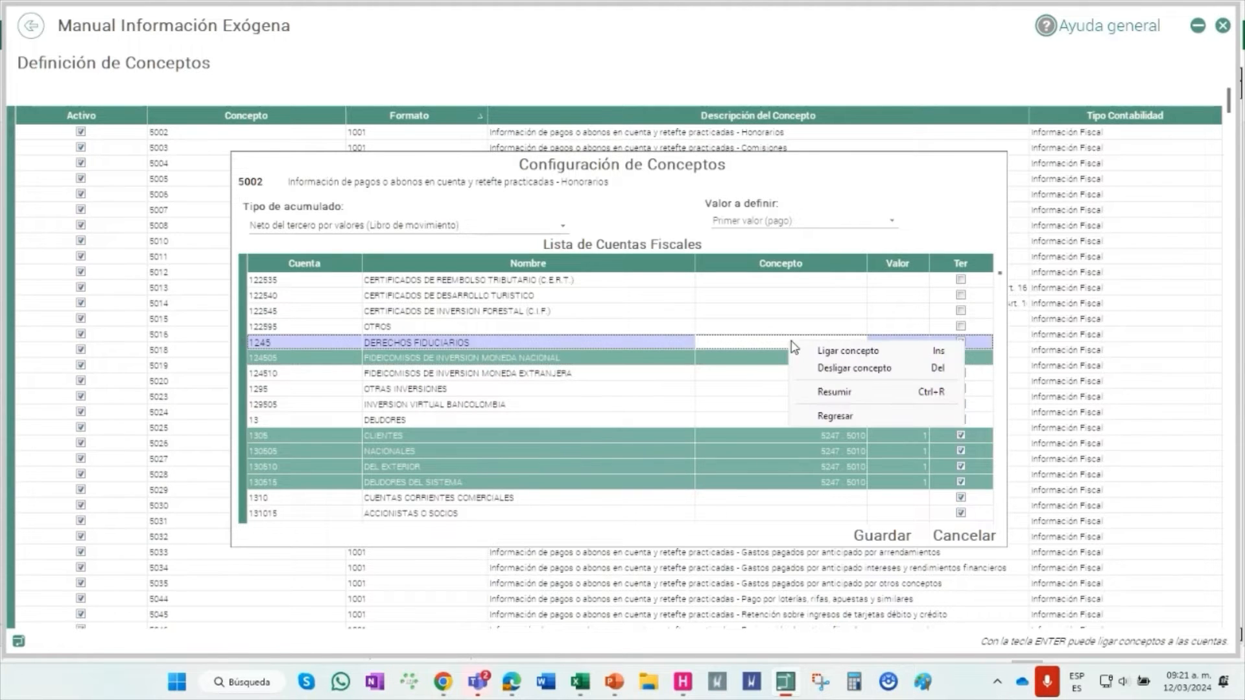
left_click(821, 352)
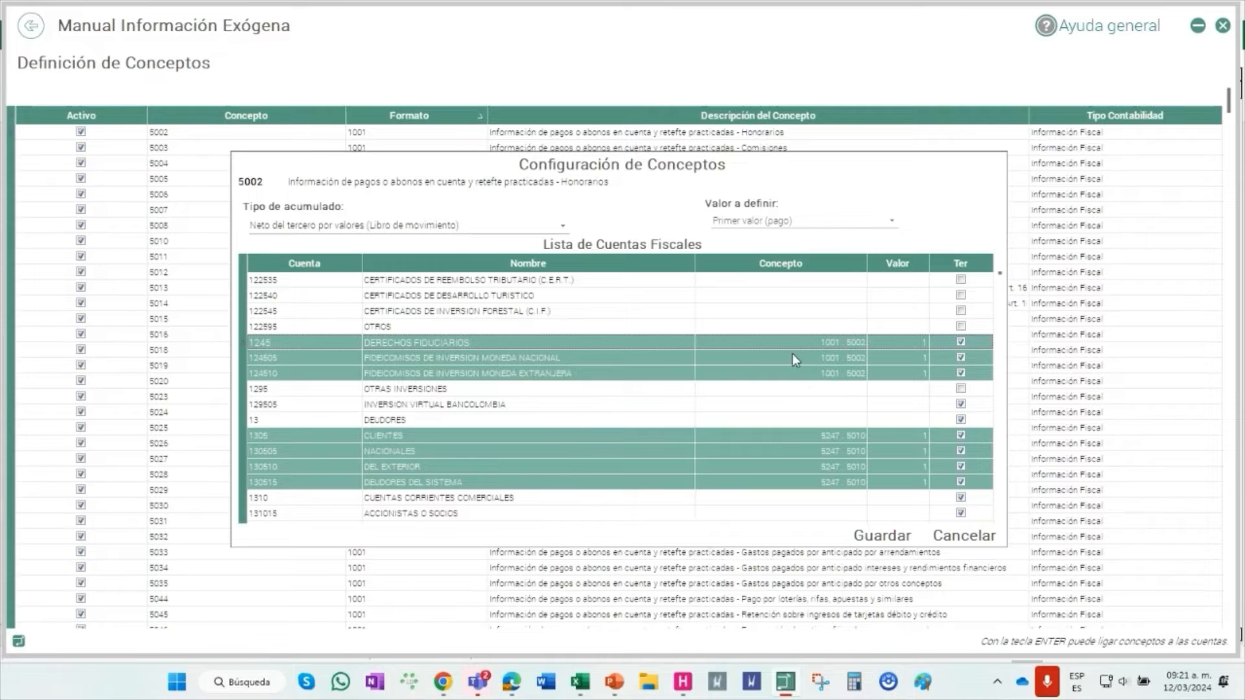
right_click(798, 342)
left_click(821, 371)
Restore the link between account 124505 and concept 5002 as Primer valor (pago), trying the unlink option on it
right_click(791, 359)
left_click(821, 367)
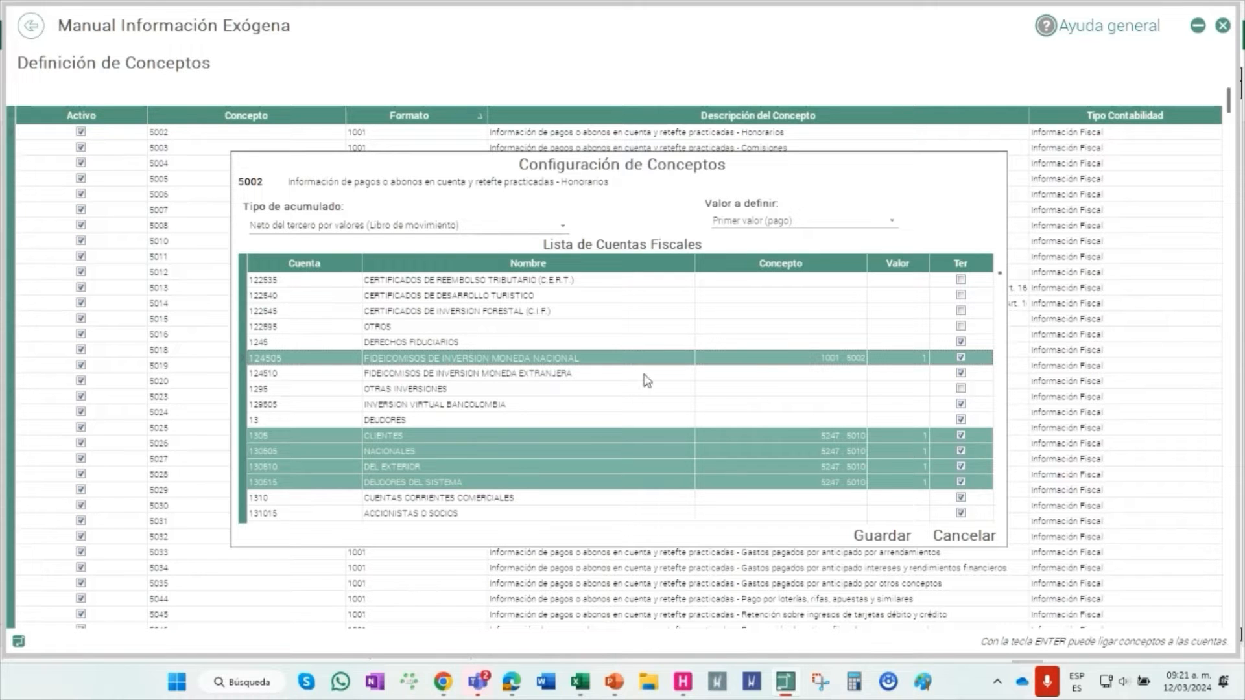
right_click(805, 363)
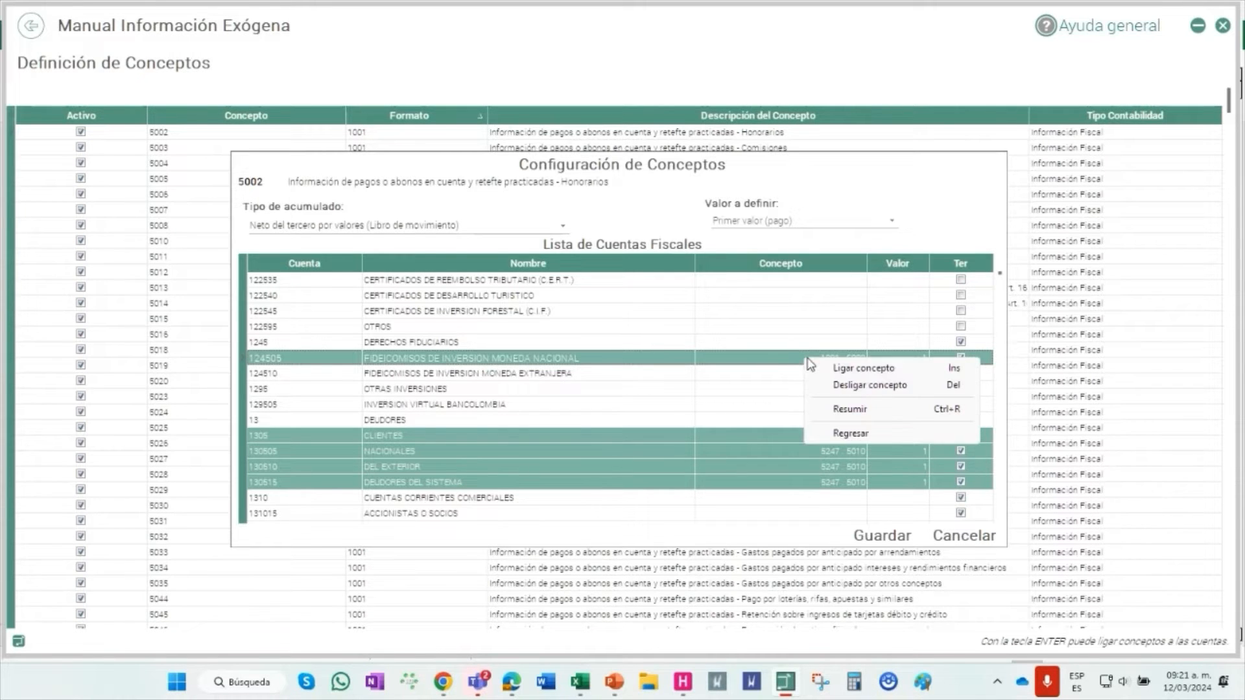
left_click(833, 388)
right_click(819, 358)
left_click(850, 388)
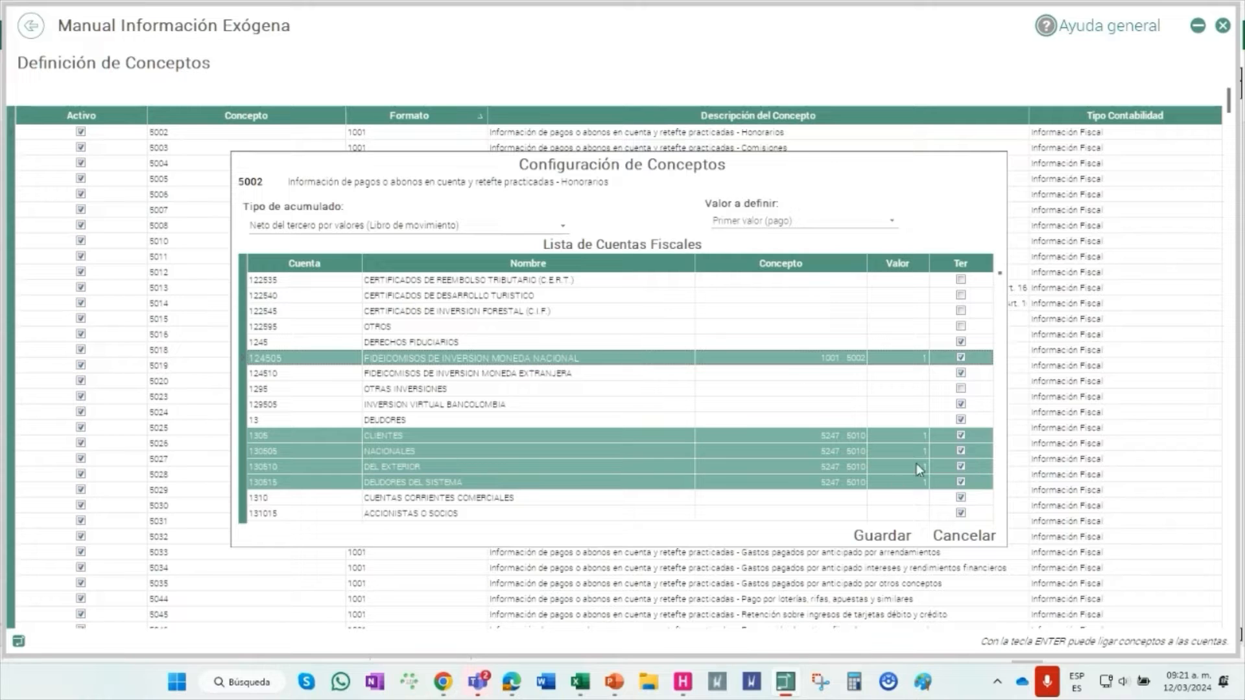
Review the Valor a definir options and look up the pago to ndom field descriptions in the Resolución 001255 PDF in Chrome
left_click(817, 224)
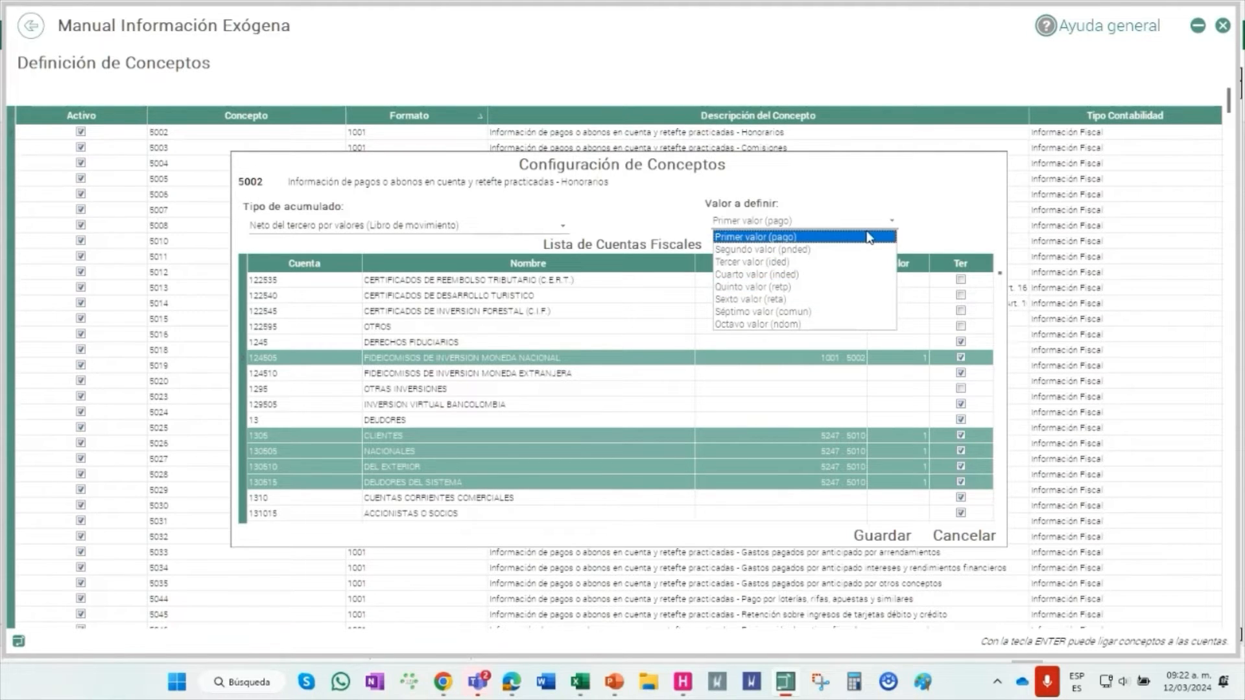
left_click(826, 228)
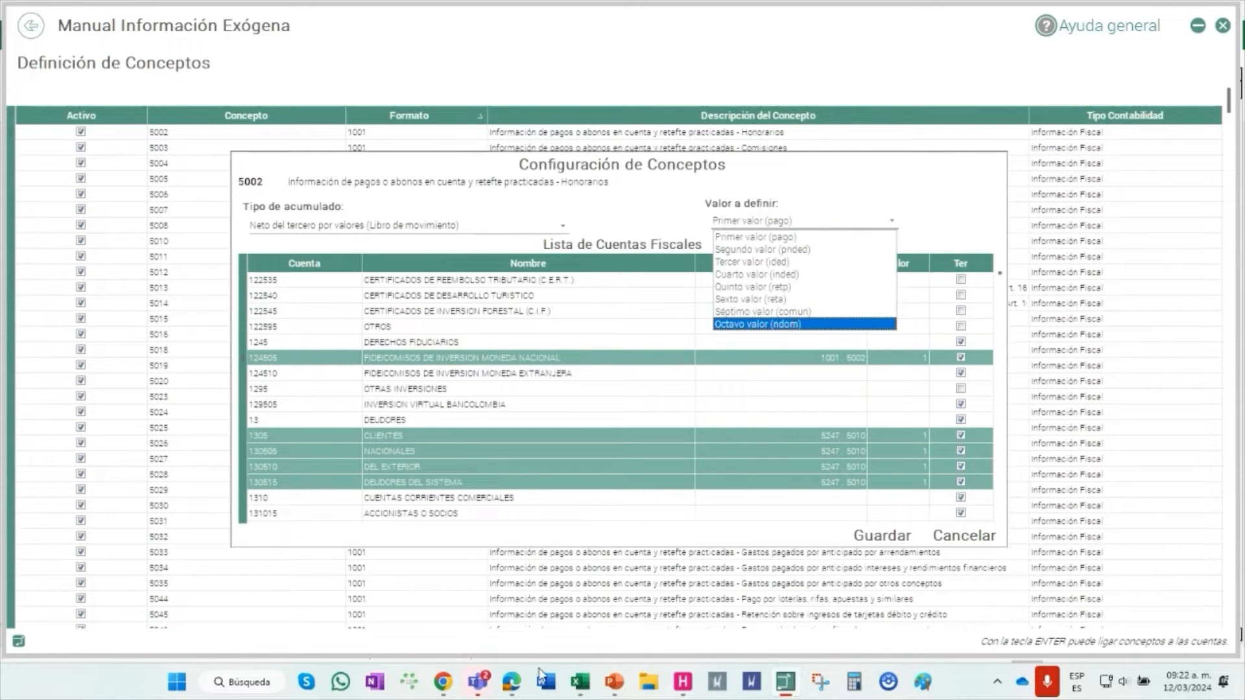
left_click(443, 687)
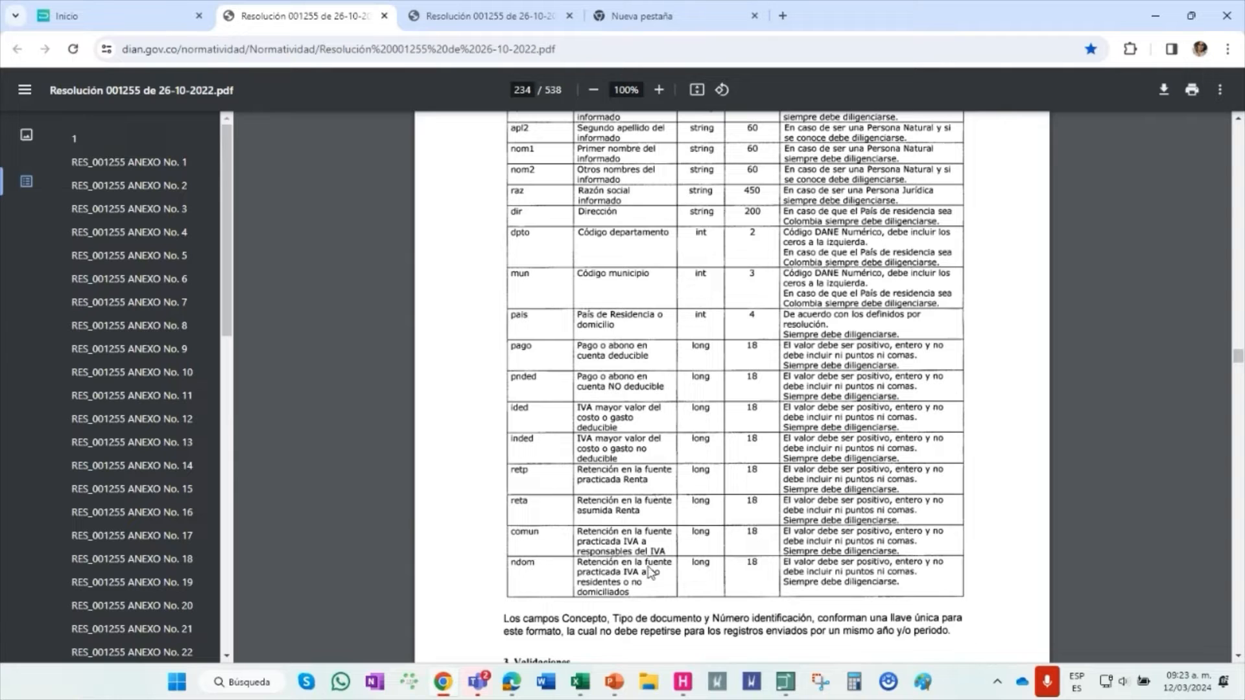
Return to concept 5002's configuration and link account 124510 FIDEICOMISOS DE INVERSION MONEDA EXTRANJERA as Segundo valor (pnded)
left_click(800, 679)
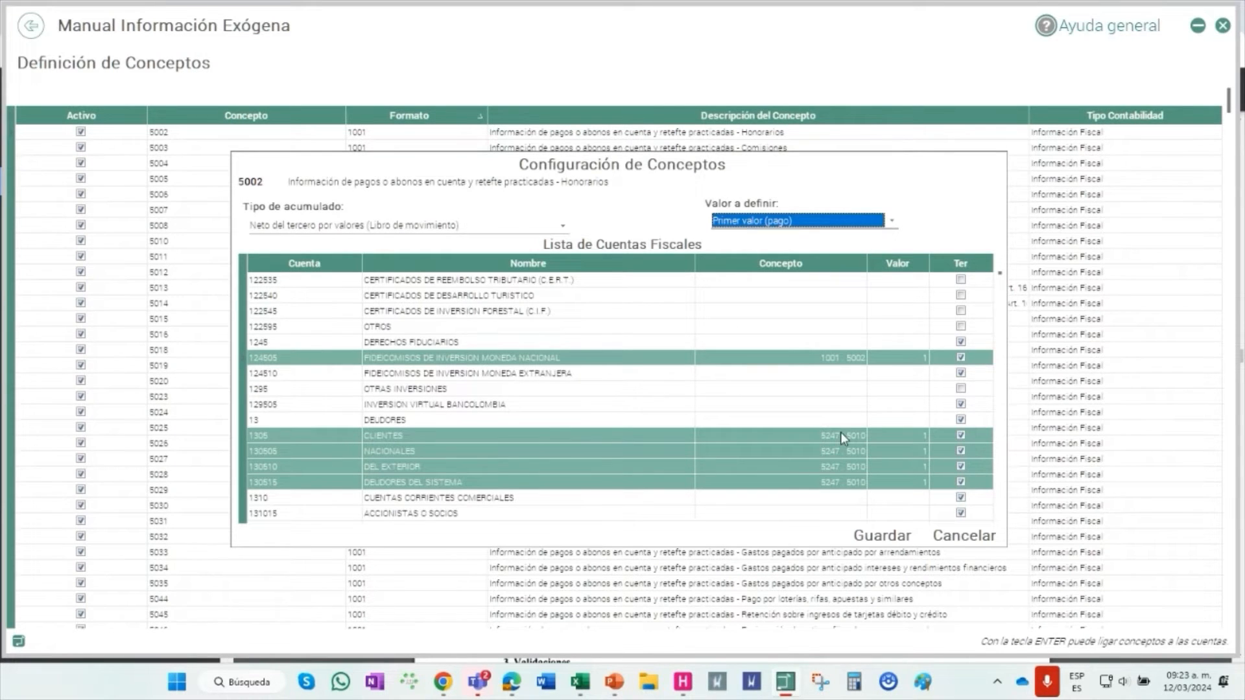
left_click(778, 375)
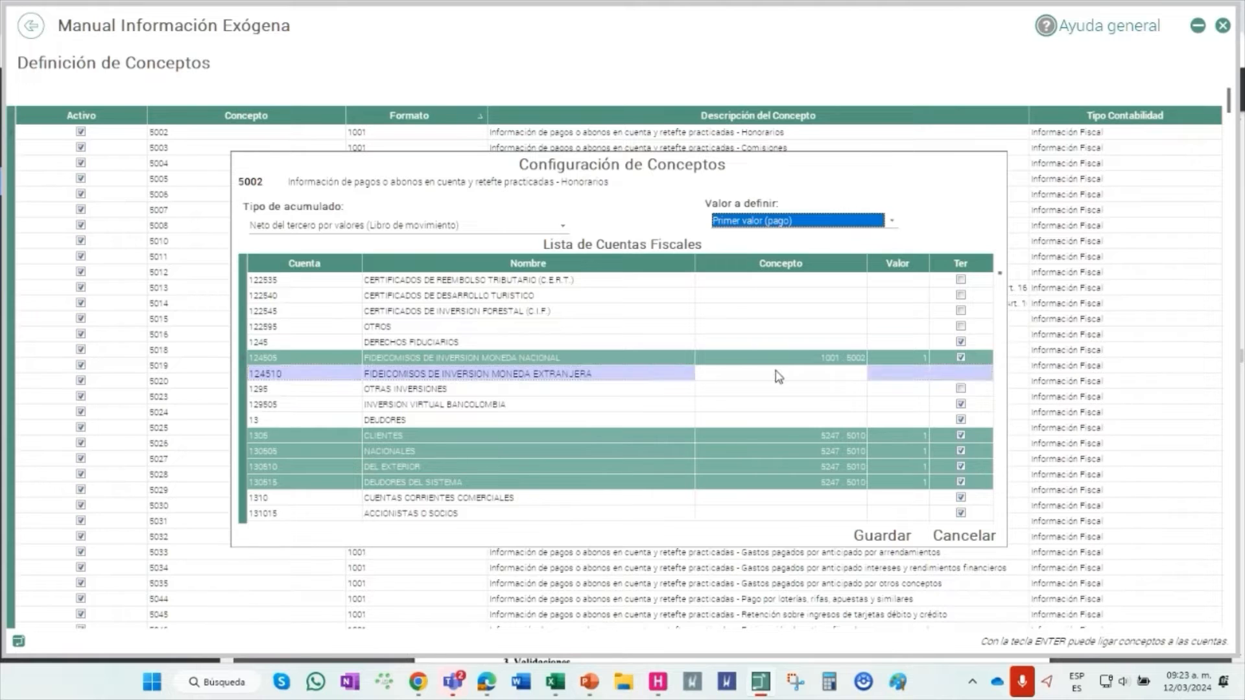
left_click(892, 221)
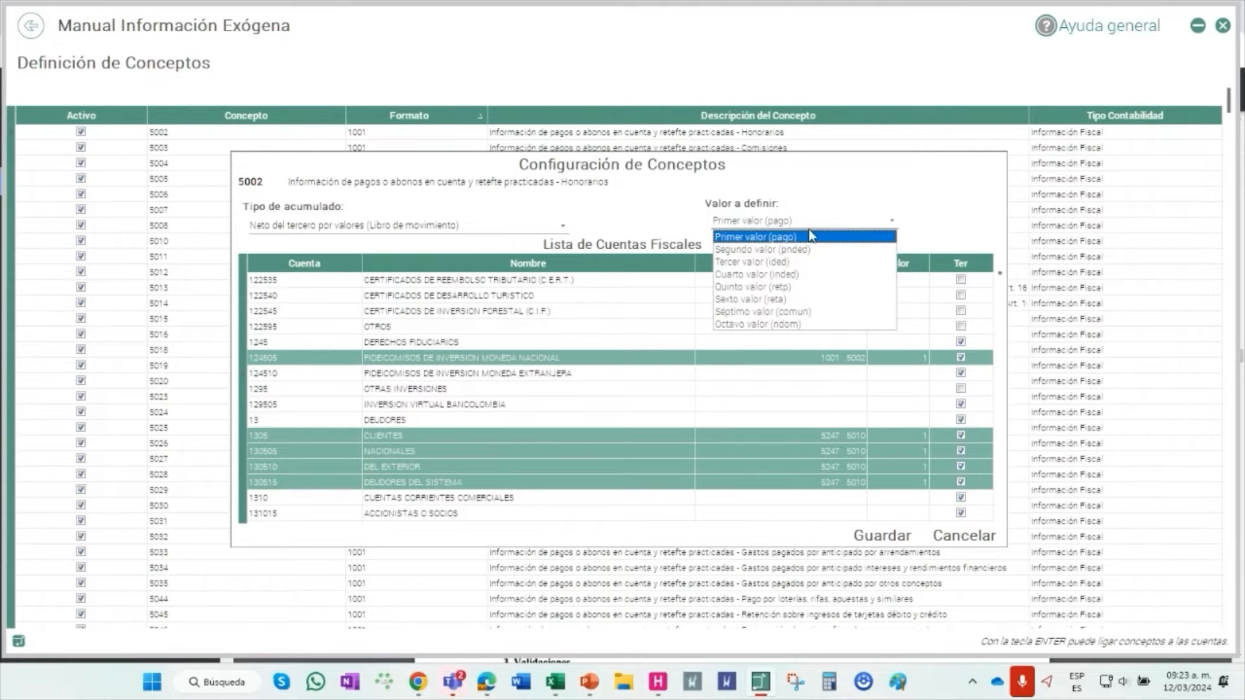
left_click(748, 252)
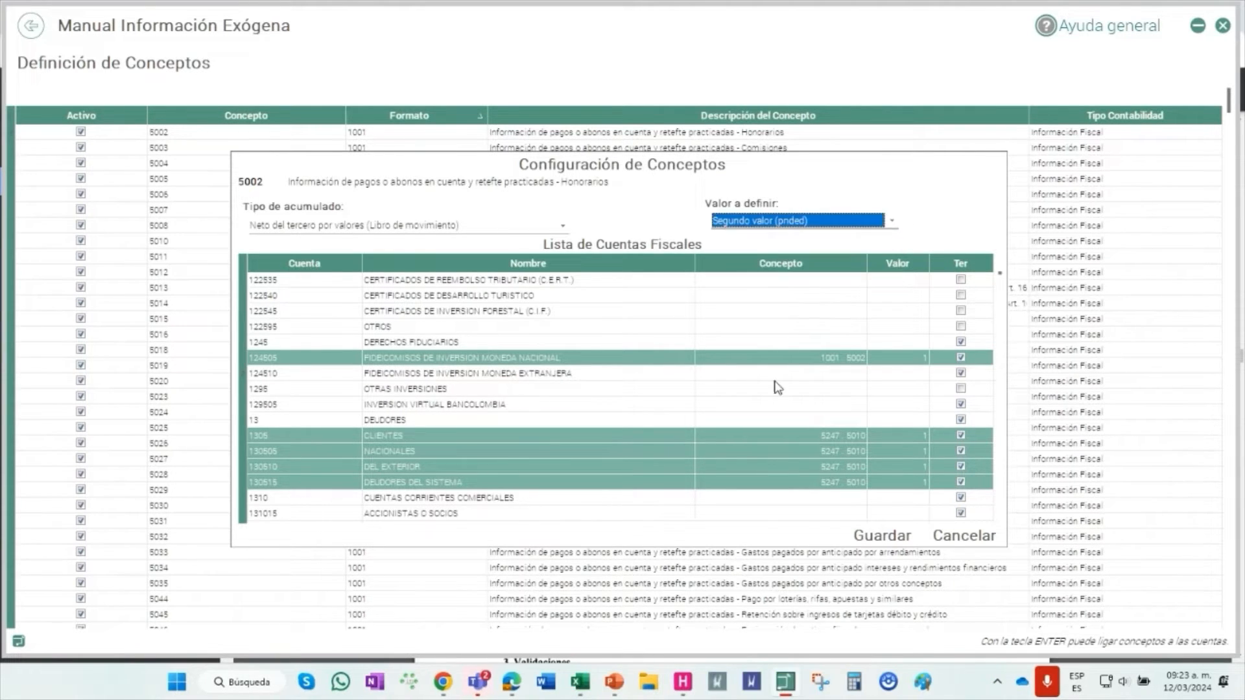
right_click(781, 379)
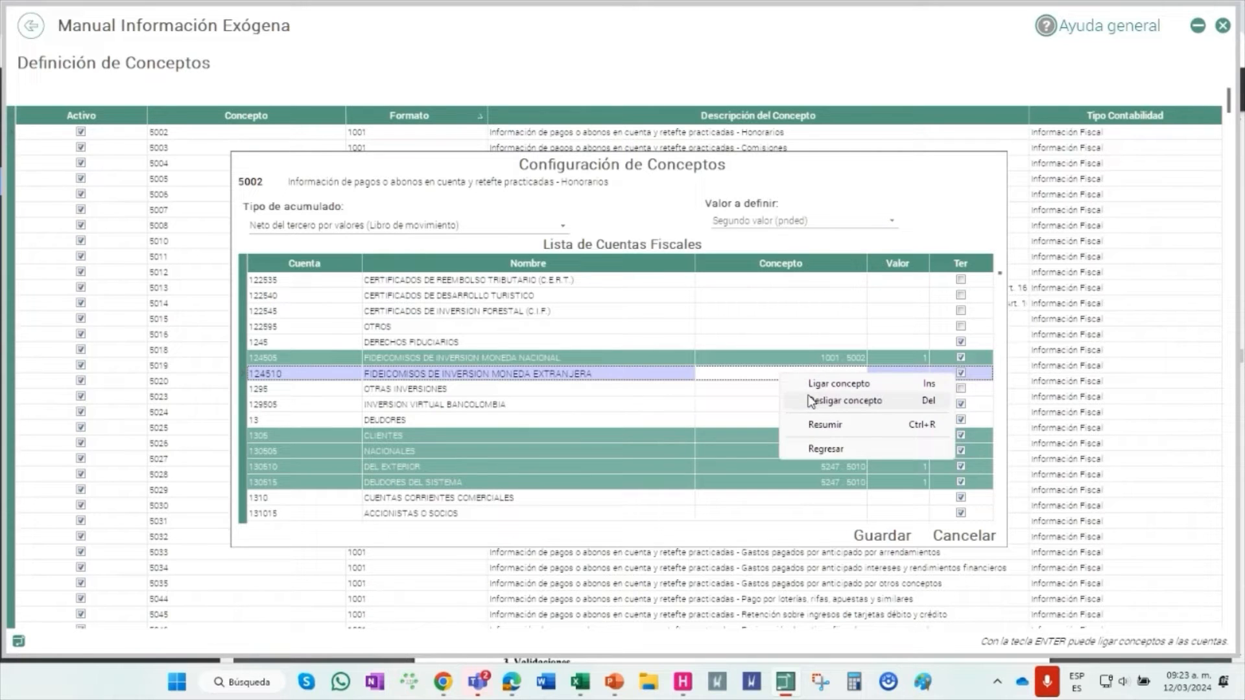
left_click(830, 383)
left_click(876, 375)
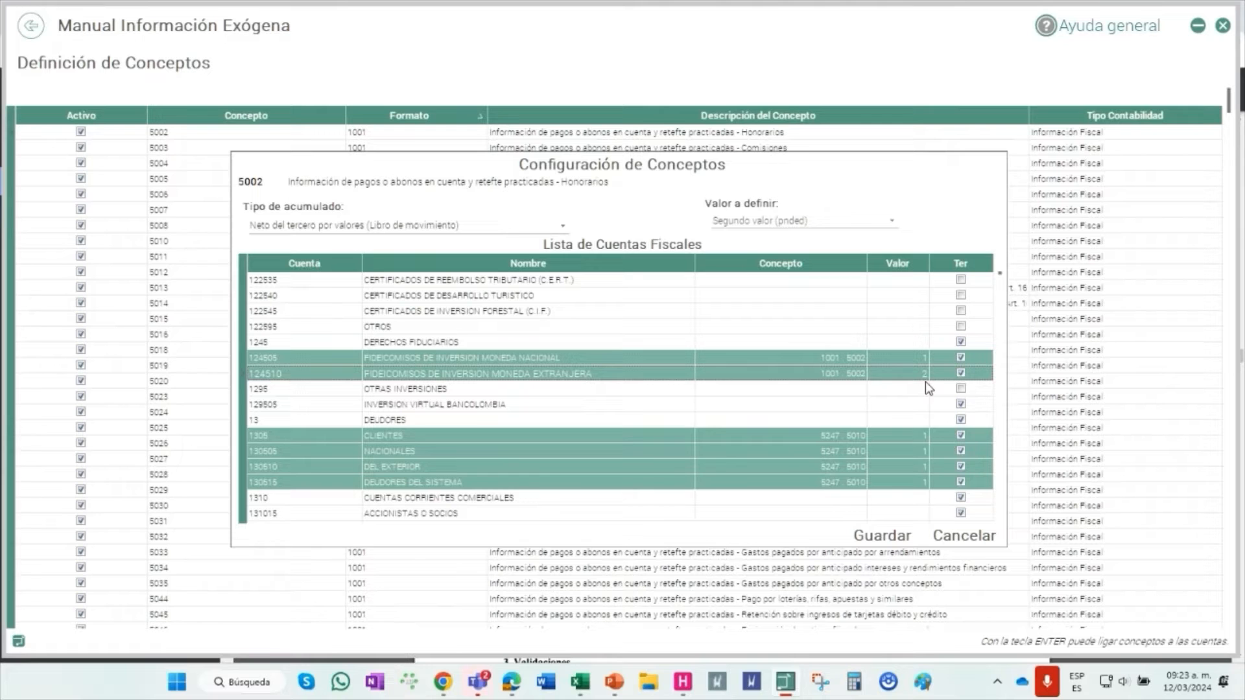
Link account 129505 INVERSION VIRTUAL BANCOLOMBIA to concept 5002 as Octavo valor (ndom)
left_click(804, 223)
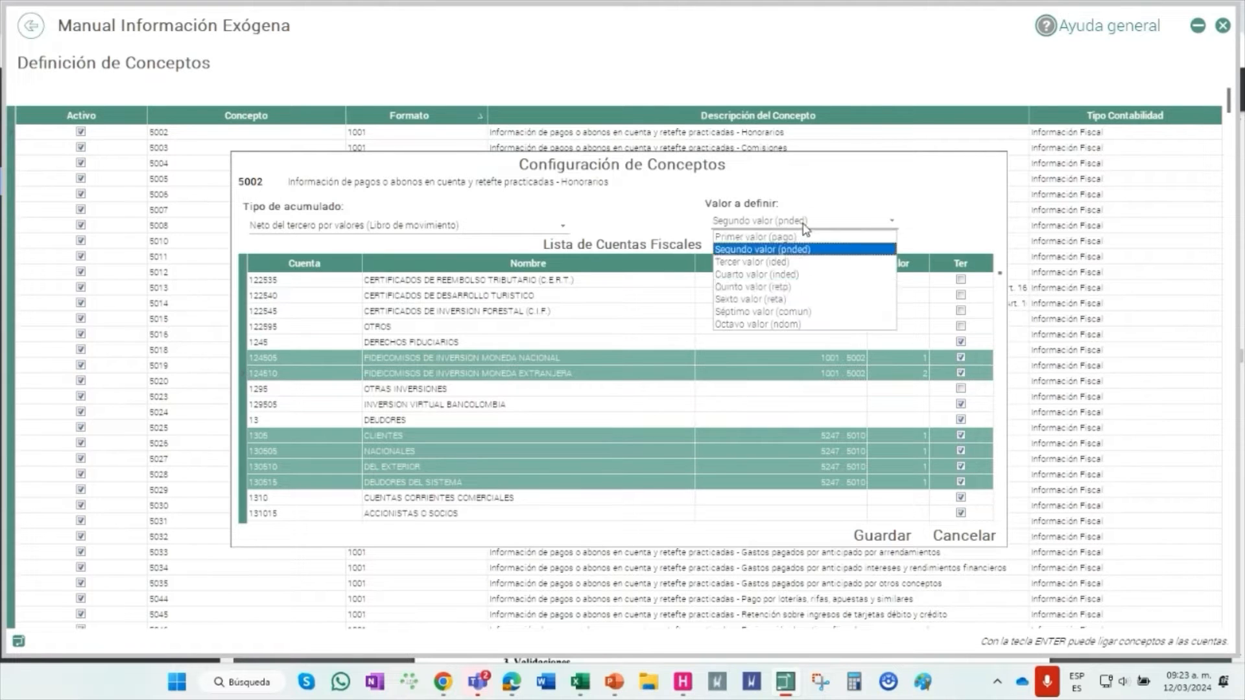
left_click(778, 318)
left_click(753, 405)
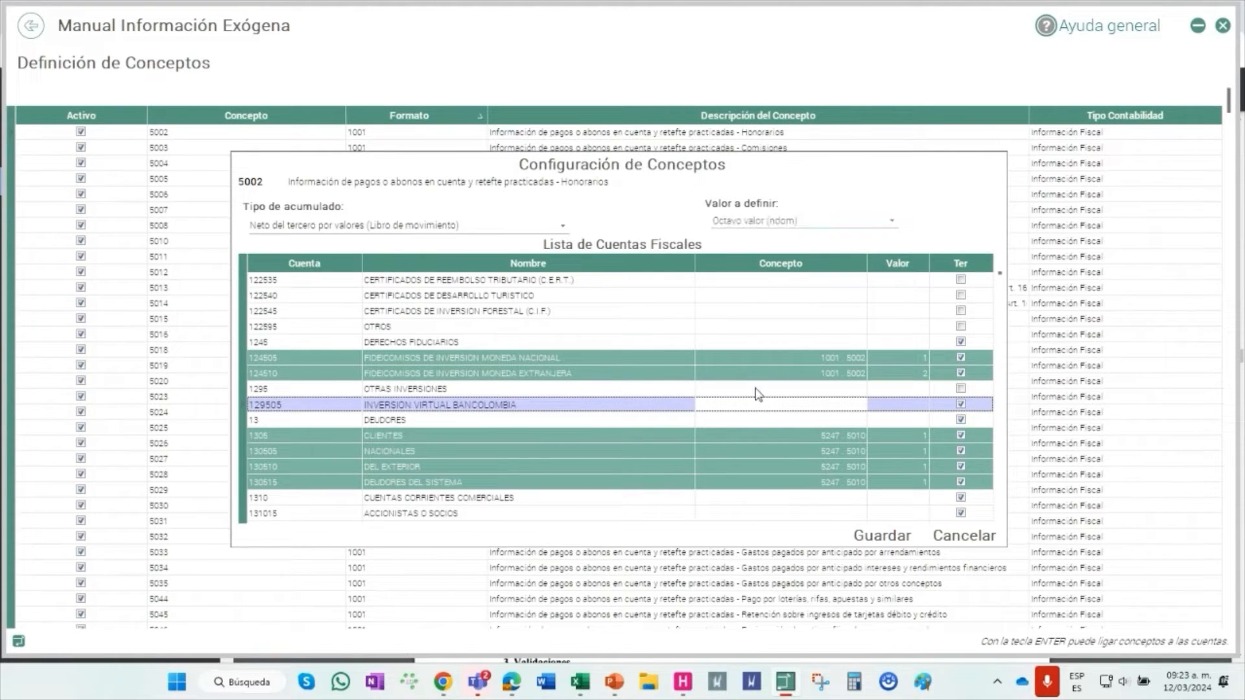
right_click(761, 401)
left_click(798, 412)
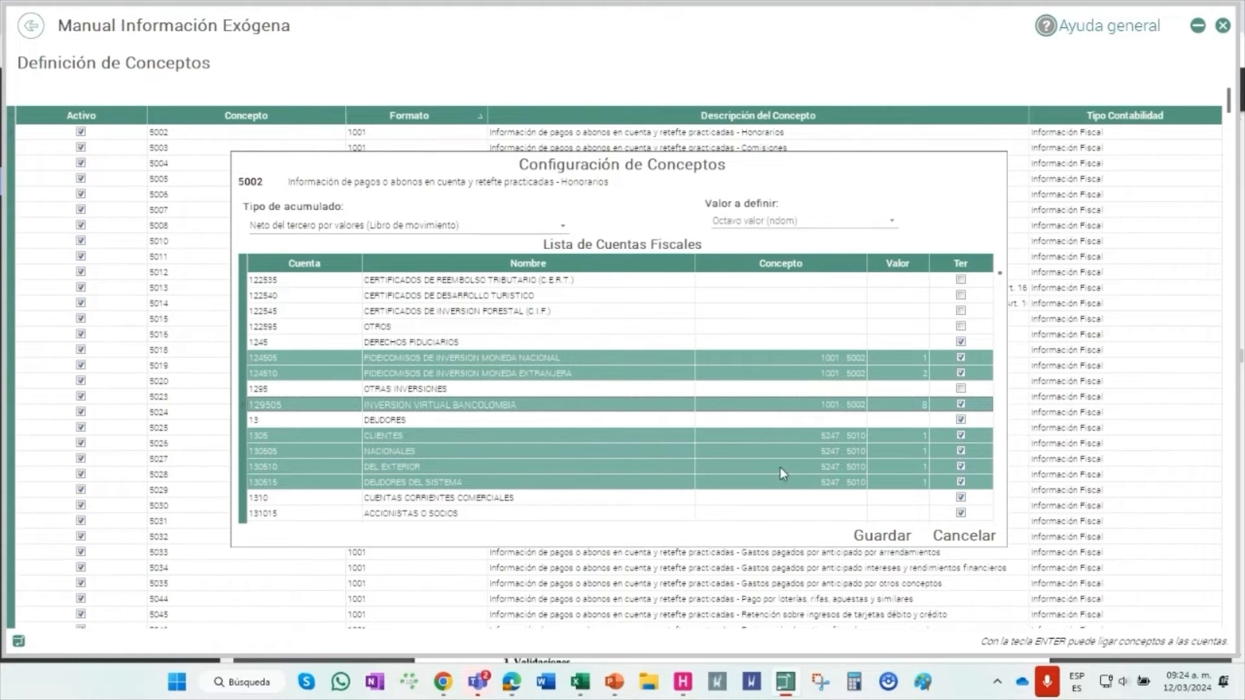
Link account 122520 CERTIFICADOS DE CAMBIO to concept 5002 with accumulation type Acumulado e I.V.A. and Tercer valor (ided)
left_click(773, 339)
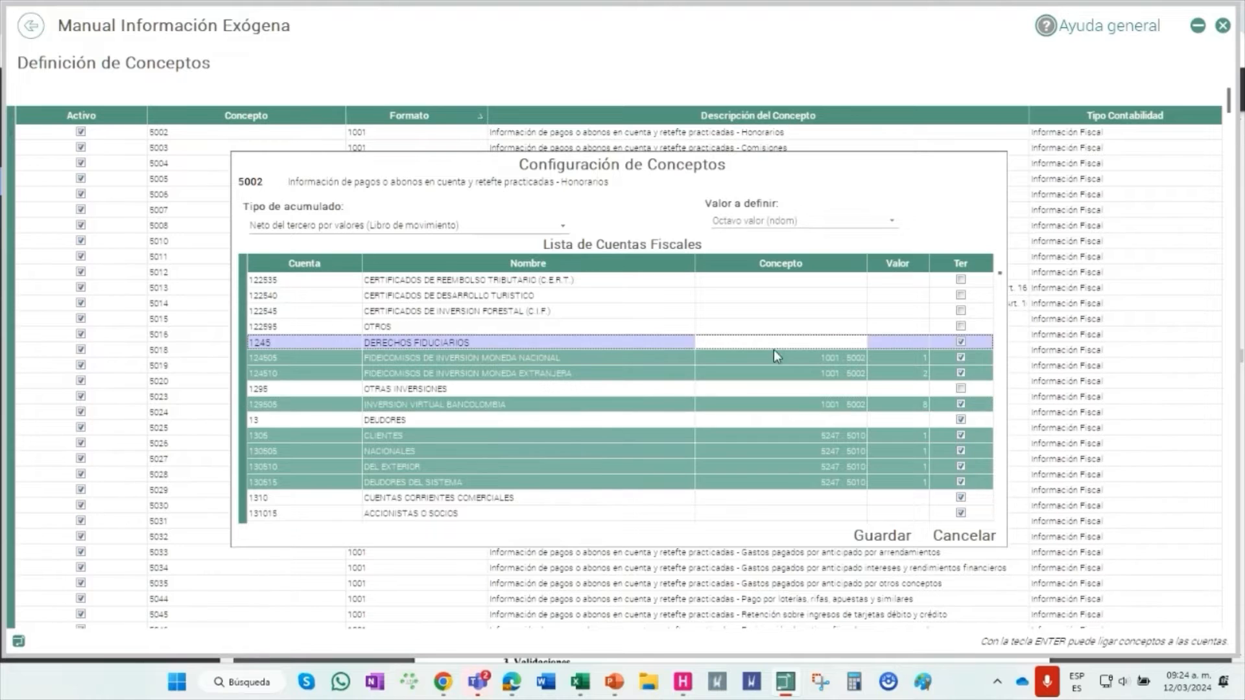
scroll(775, 363, "up", 3)
left_click(775, 360)
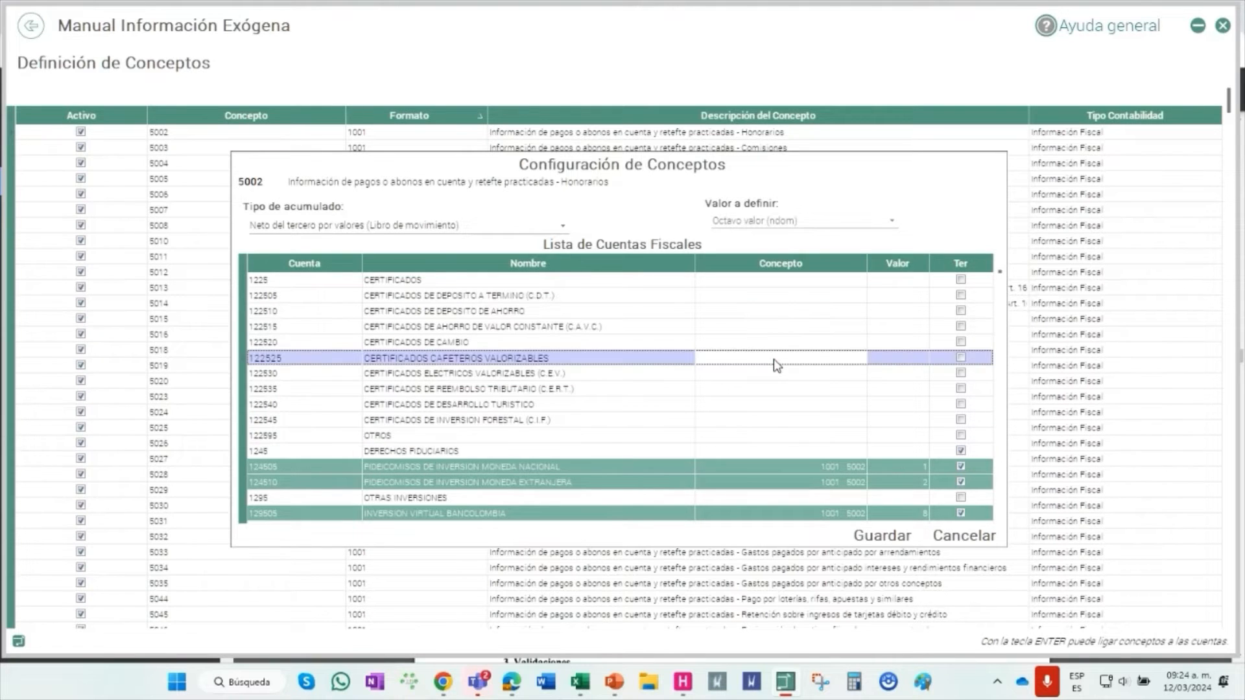
left_click(362, 235)
left_click(355, 255)
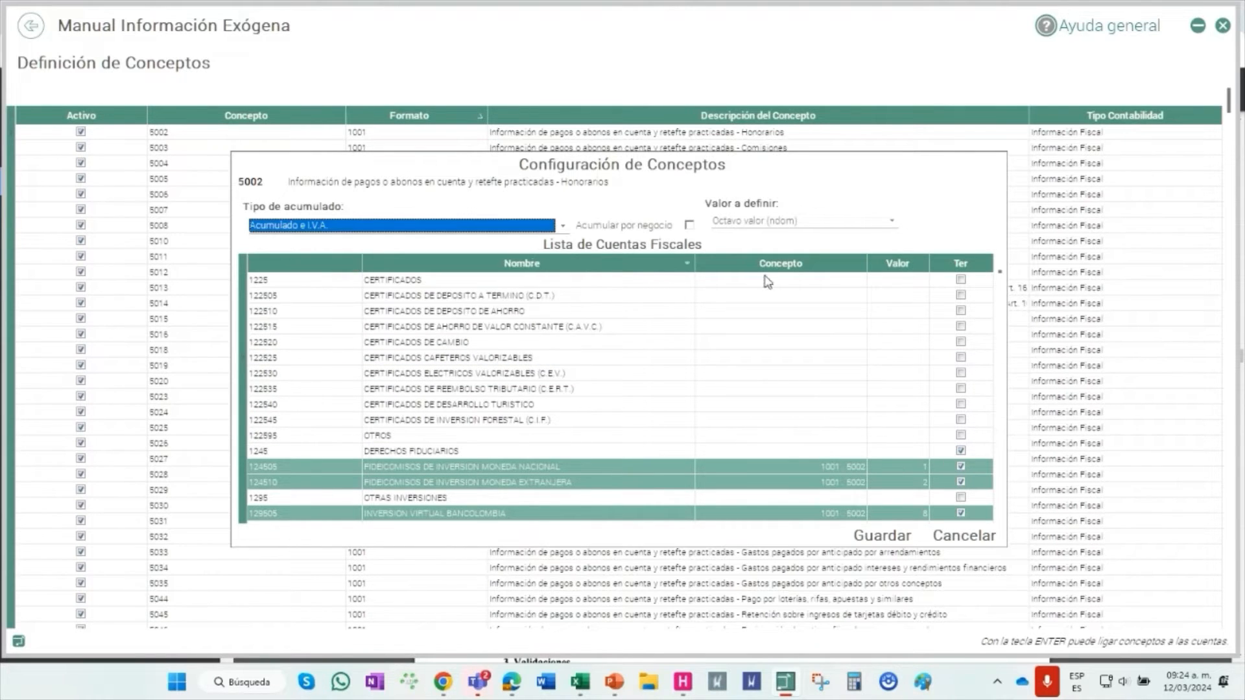
left_click(893, 221)
left_click(833, 263)
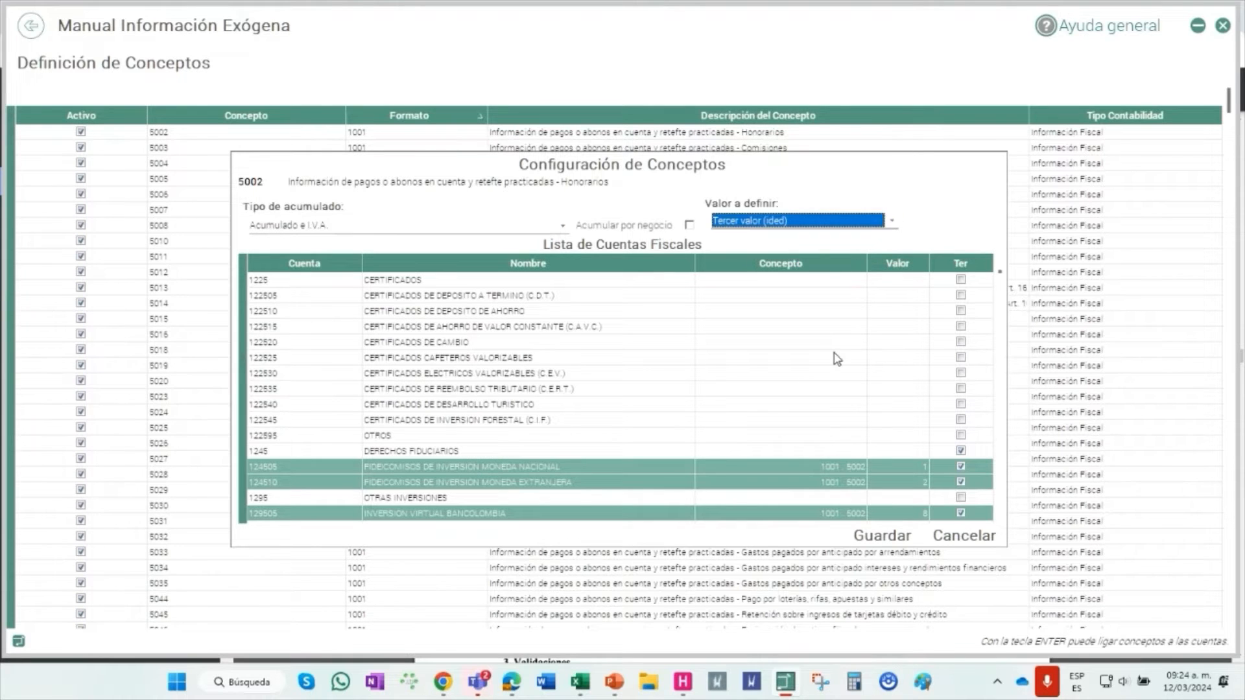
right_click(876, 343)
left_click(901, 349)
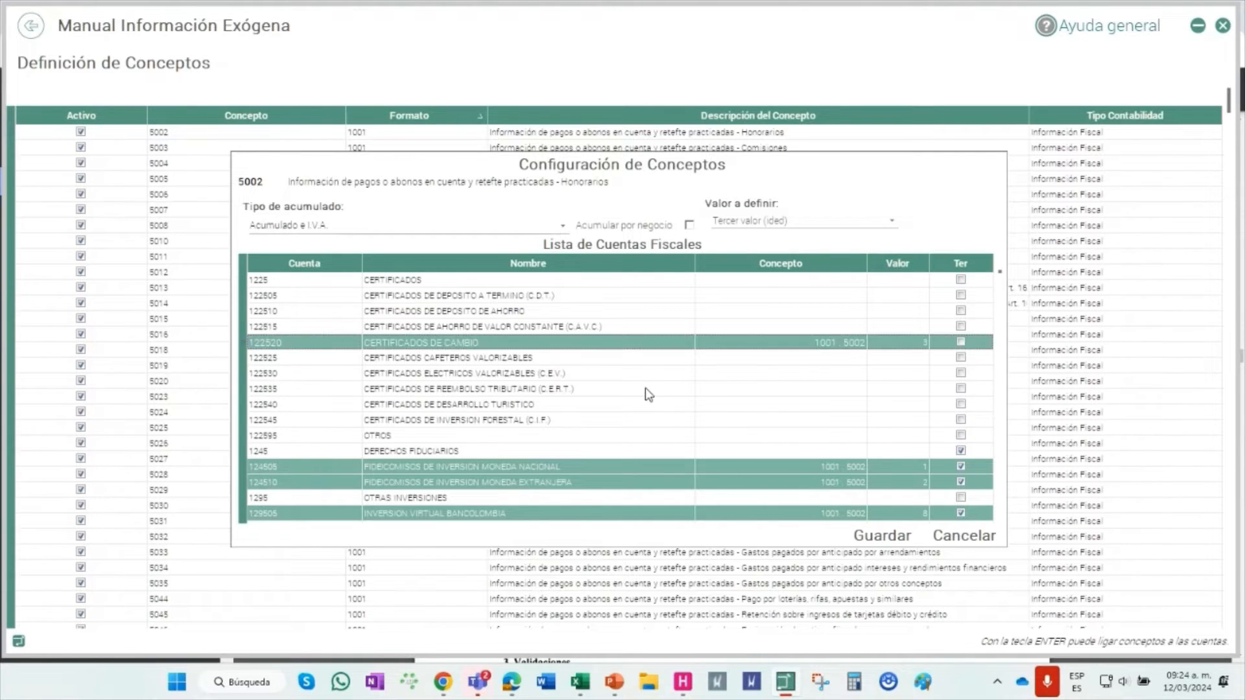
Link account 122530 CERTIFICADOS ELECTRICOS VALORIZABLES to concept 5002 with Neto del tercero por valores (Libro de movimiento) and Sexto valor (reta)
left_click(548, 235)
left_click(489, 292)
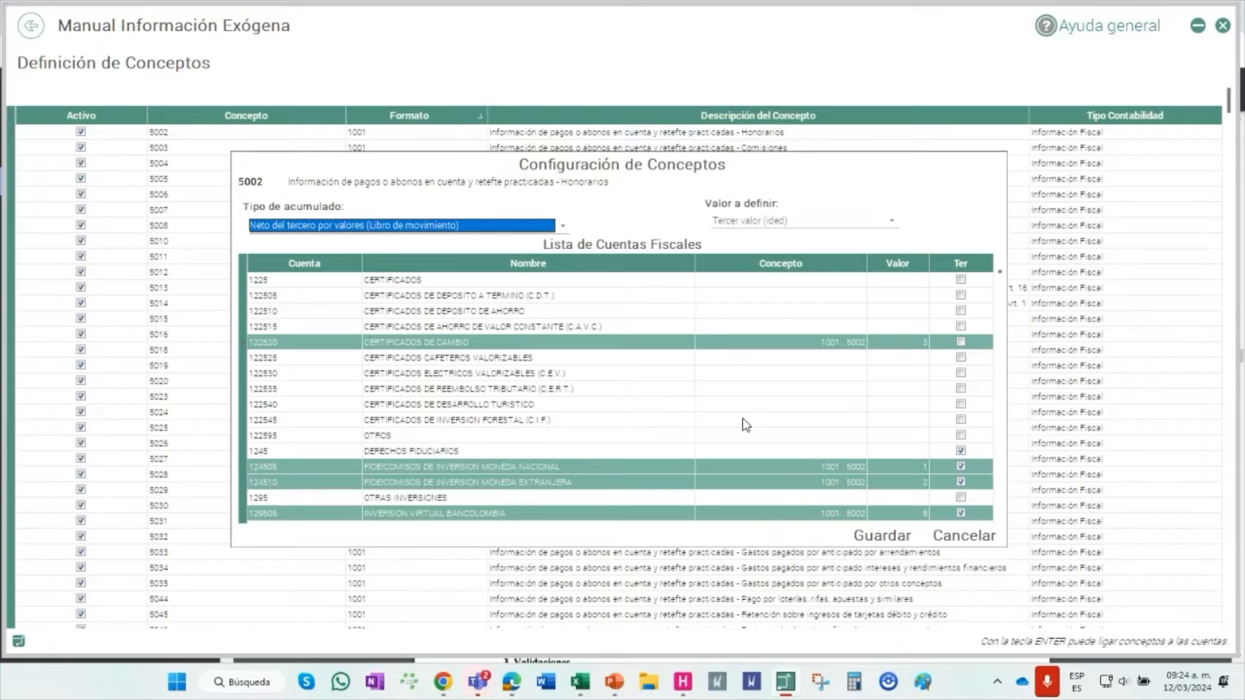
left_click(781, 373)
left_click(798, 224)
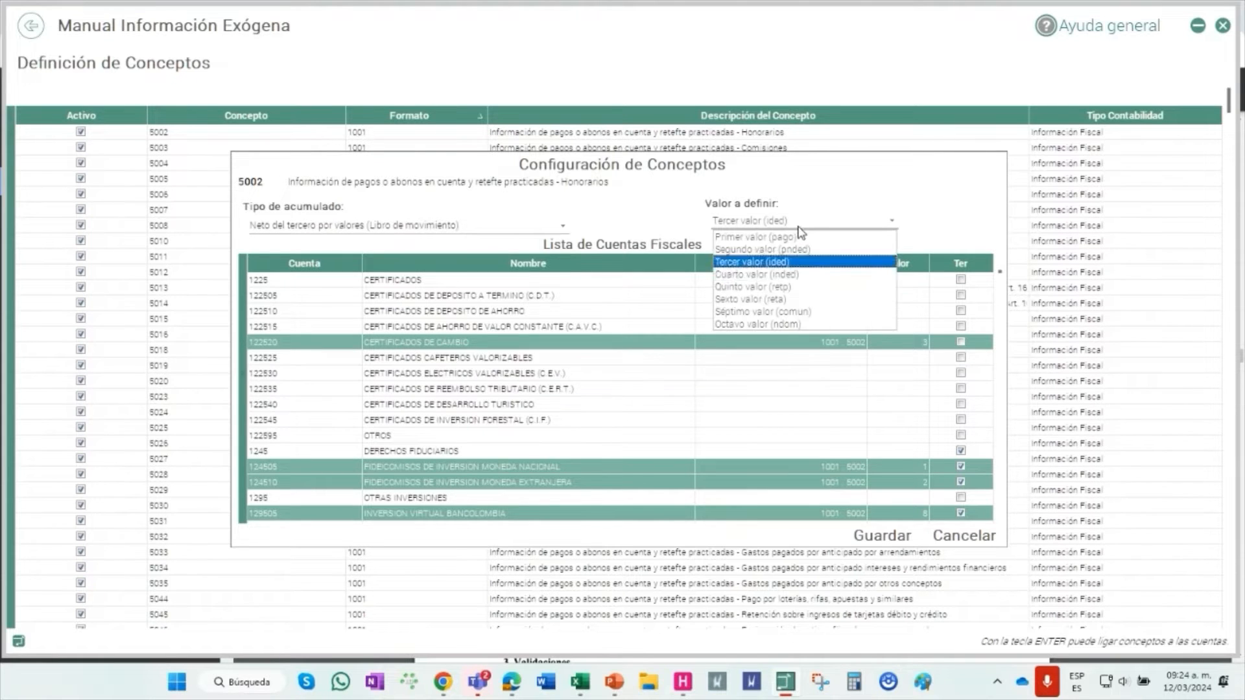
left_click(763, 300)
right_click(800, 377)
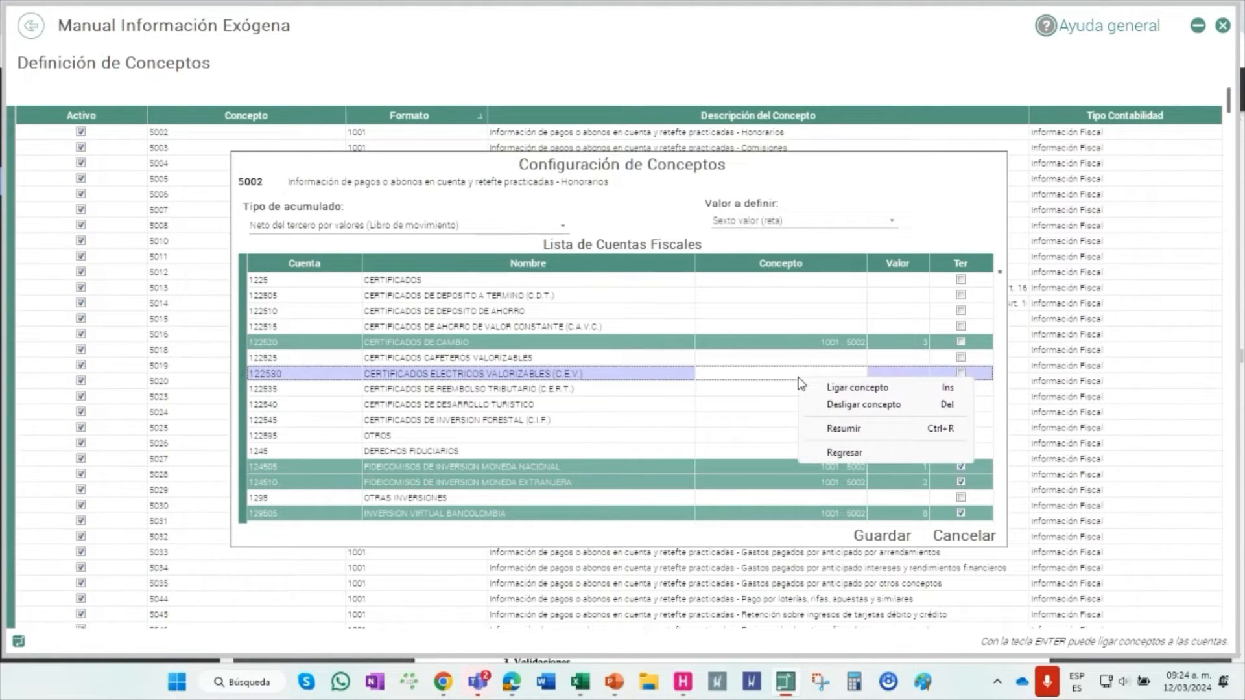
left_click(825, 393)
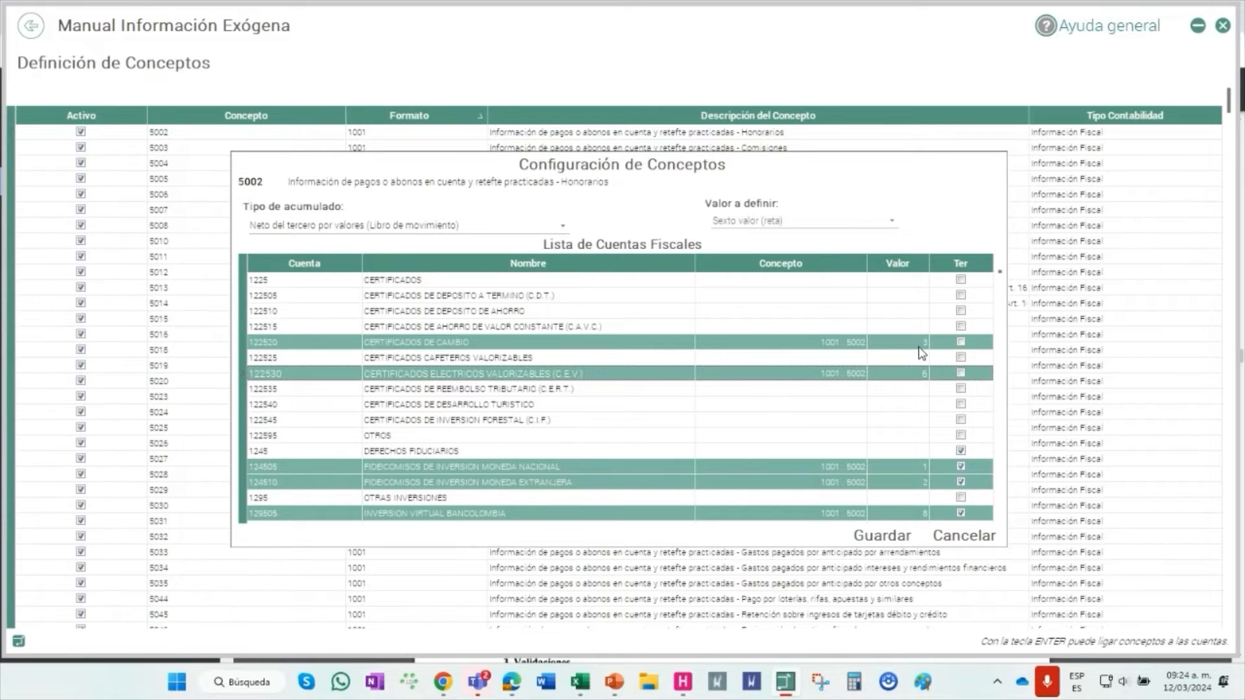
left_click(922, 375)
Review concept 5002's linked accounts by switching between the summarized list (Resumir) and the full chart (Ver toda la cartilla)
right_click(762, 389)
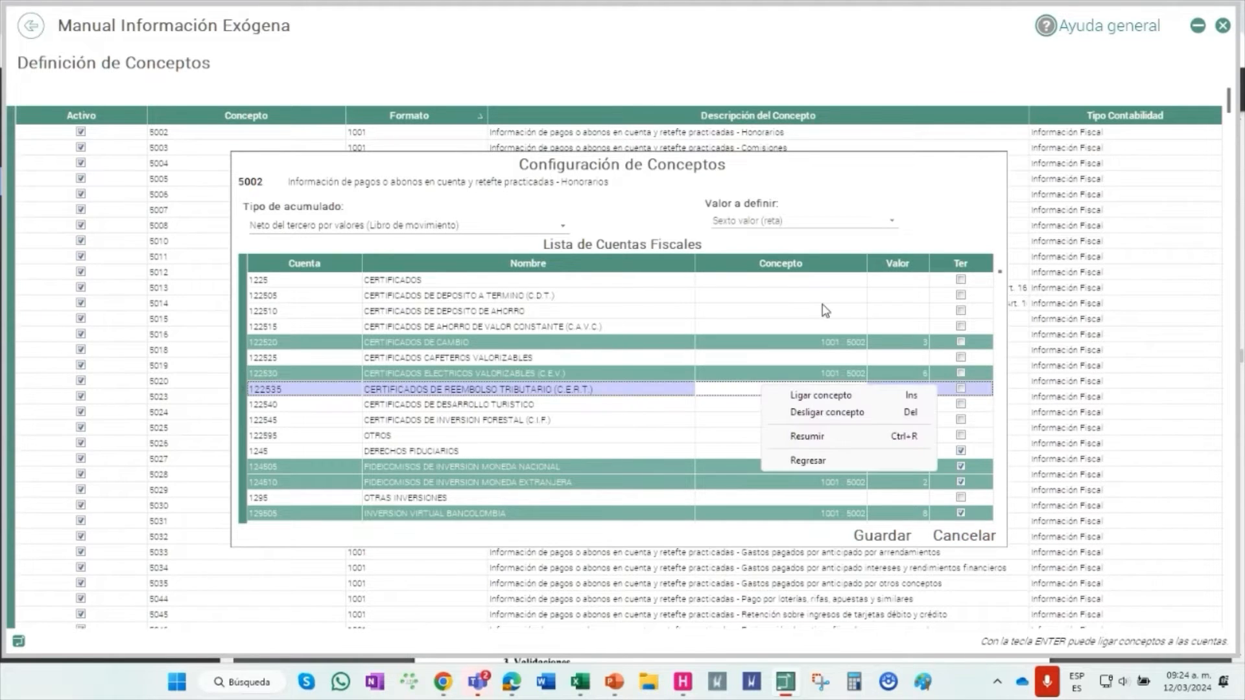
left_click(853, 437)
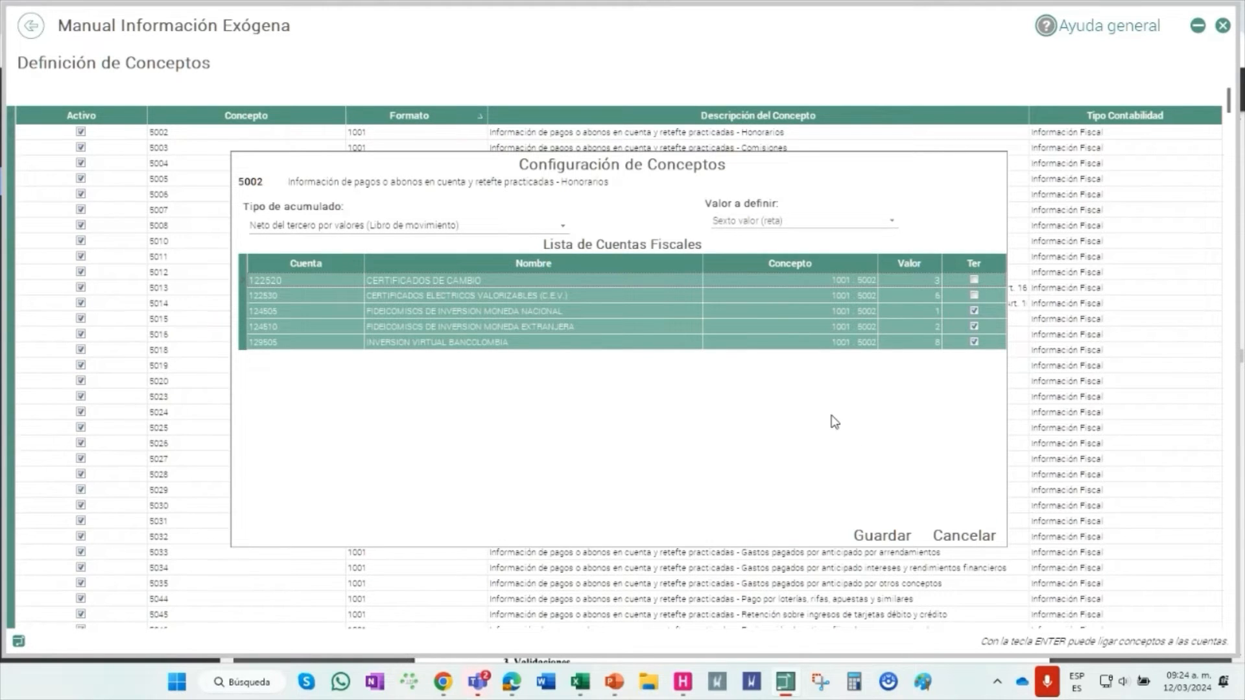
right_click(835, 408)
left_click(868, 450)
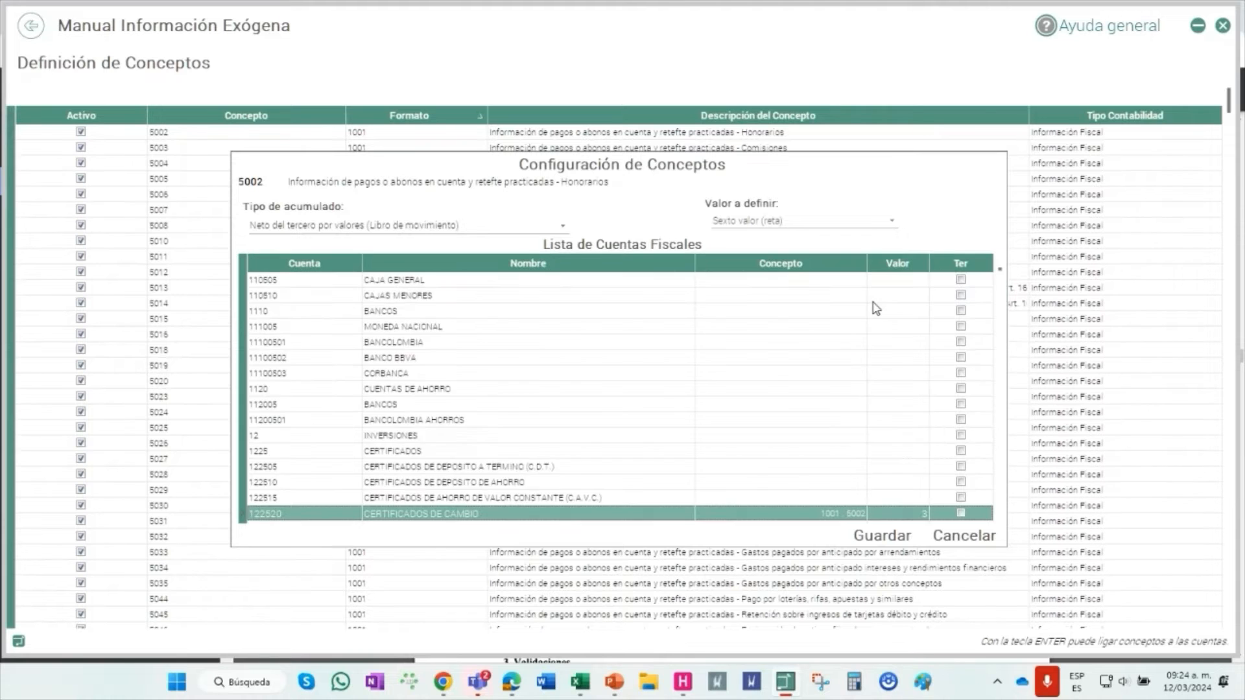
scroll(839, 382, "down", 10)
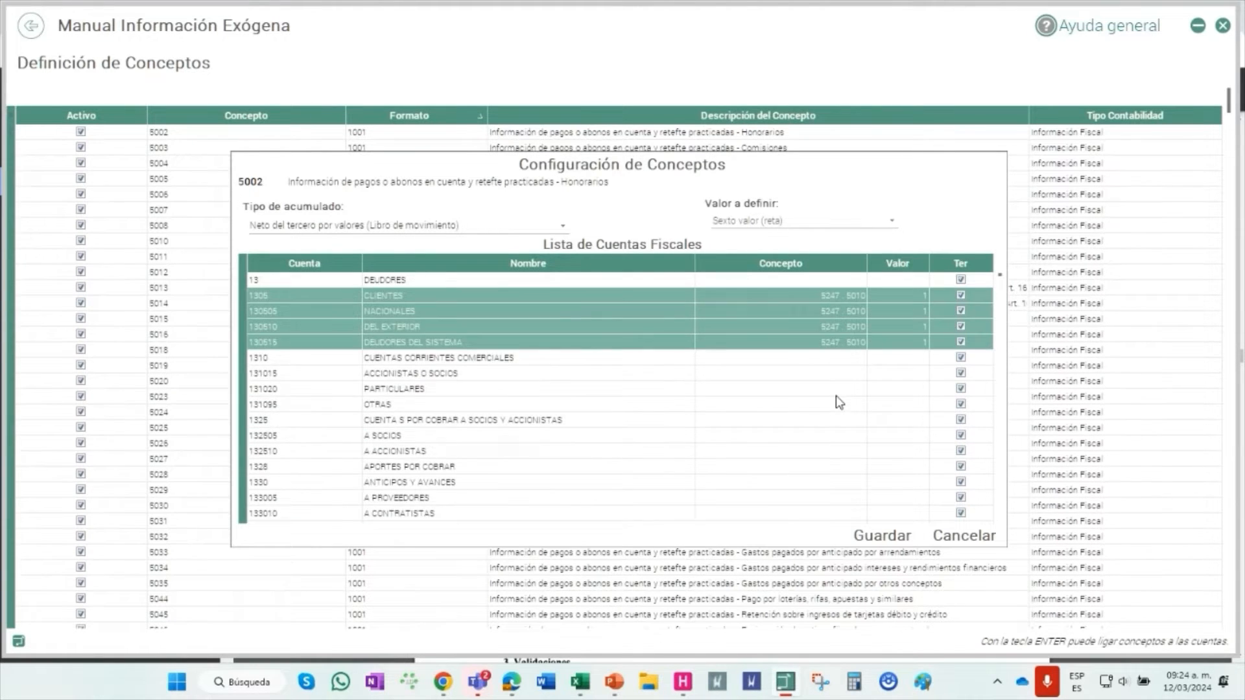
scroll(836, 397, "up", 2)
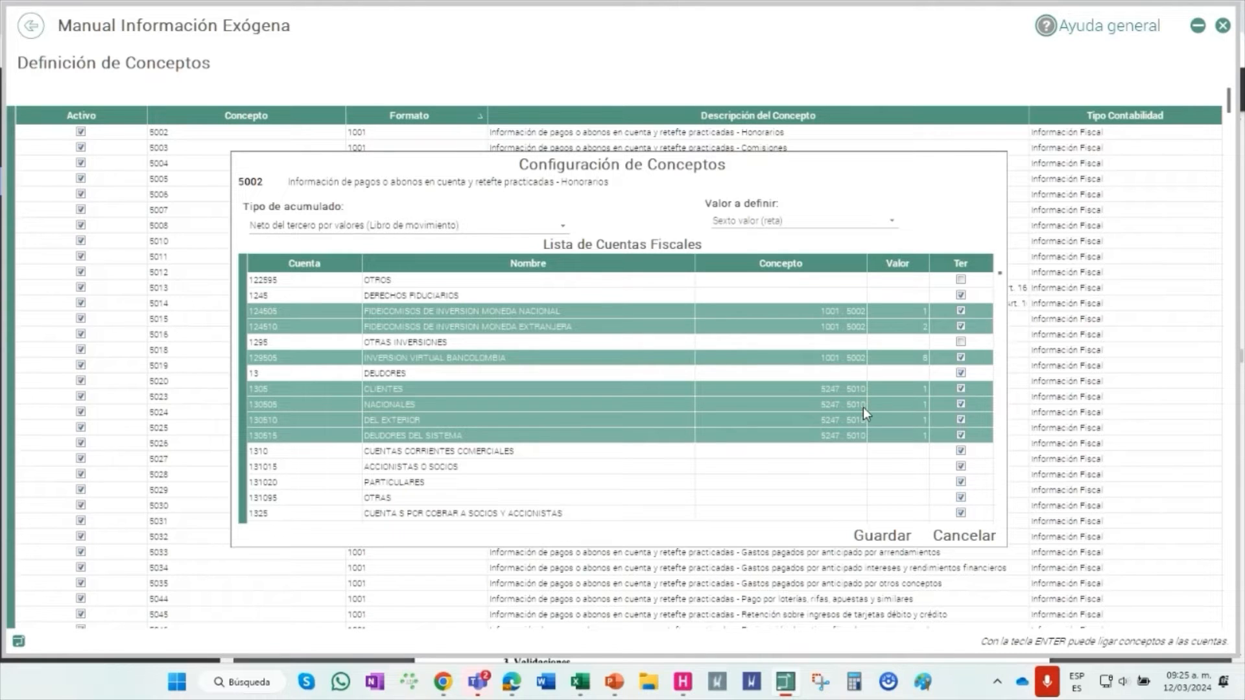
right_click(820, 452)
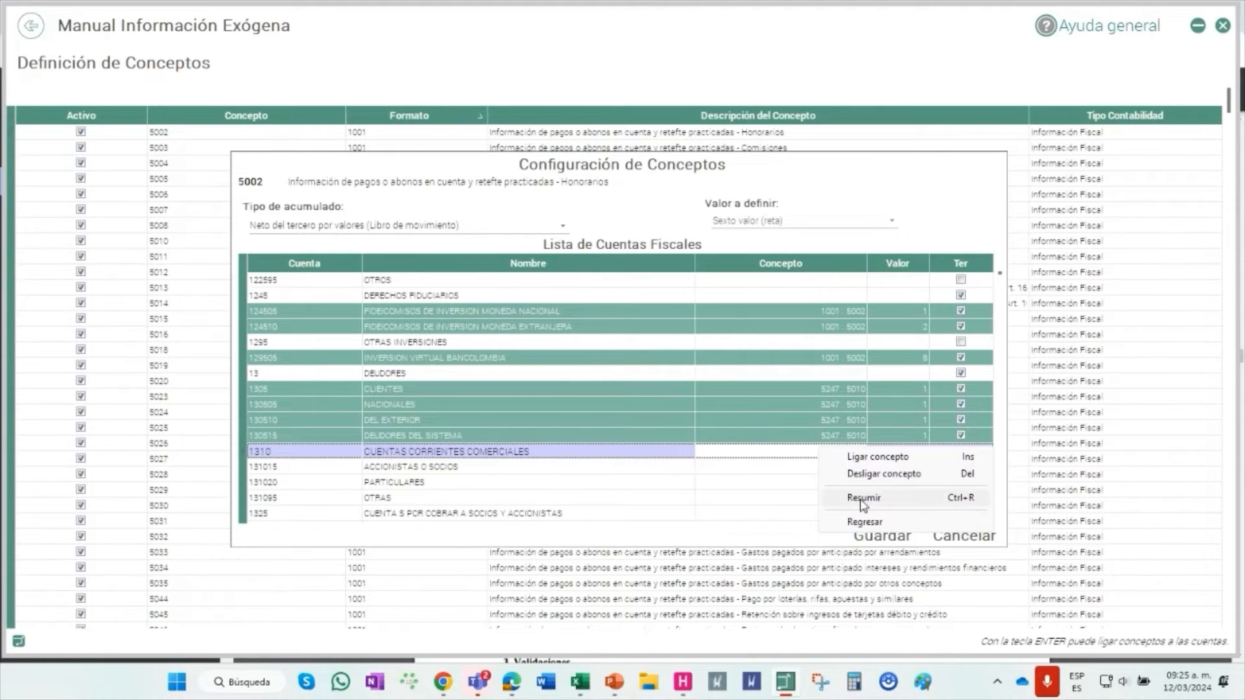
left_click(857, 497)
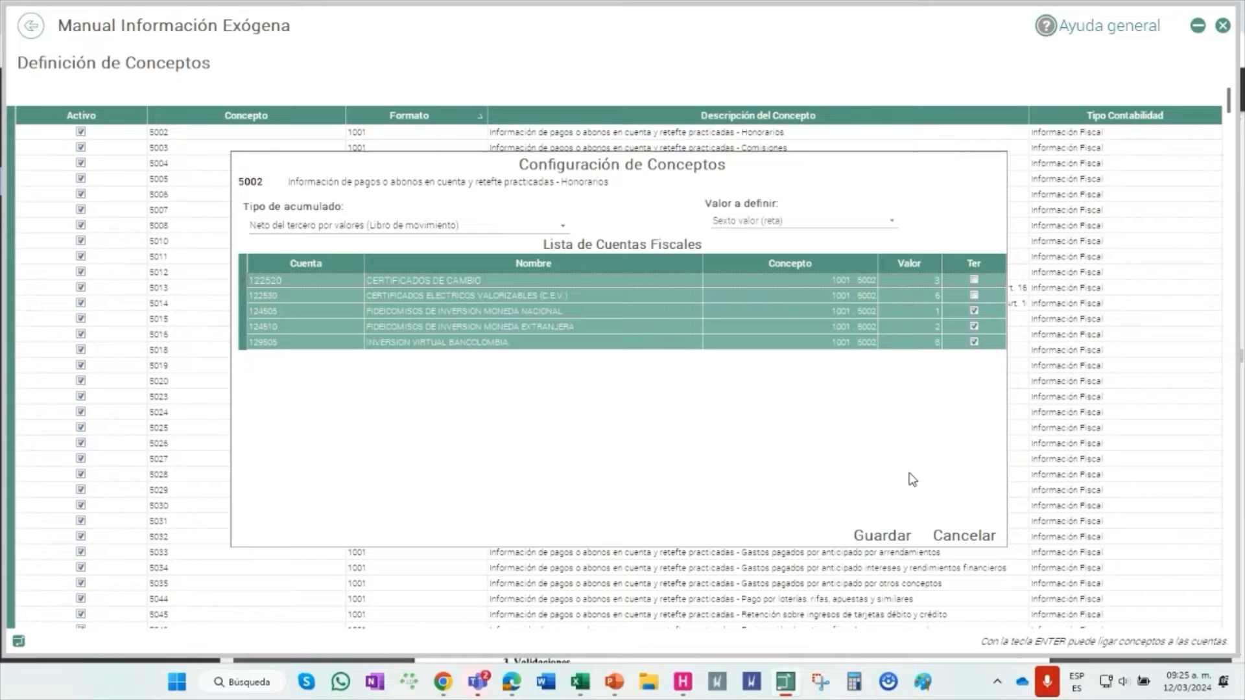
right_click(805, 415)
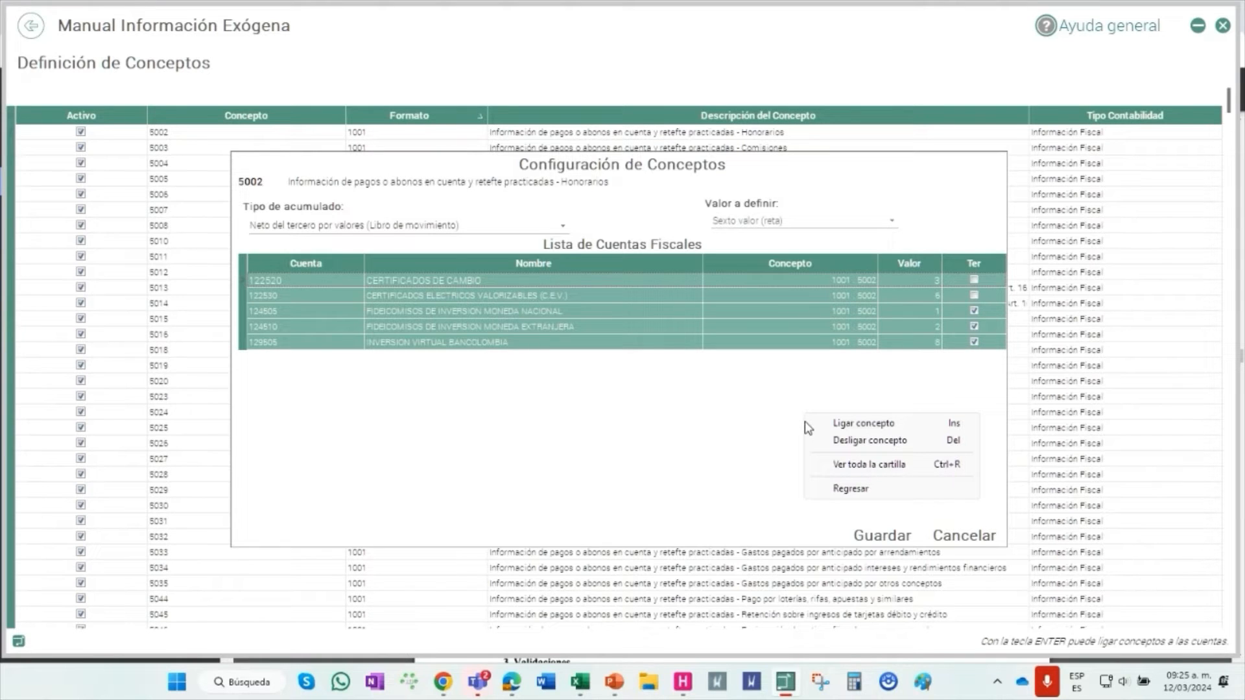
left_click(841, 466)
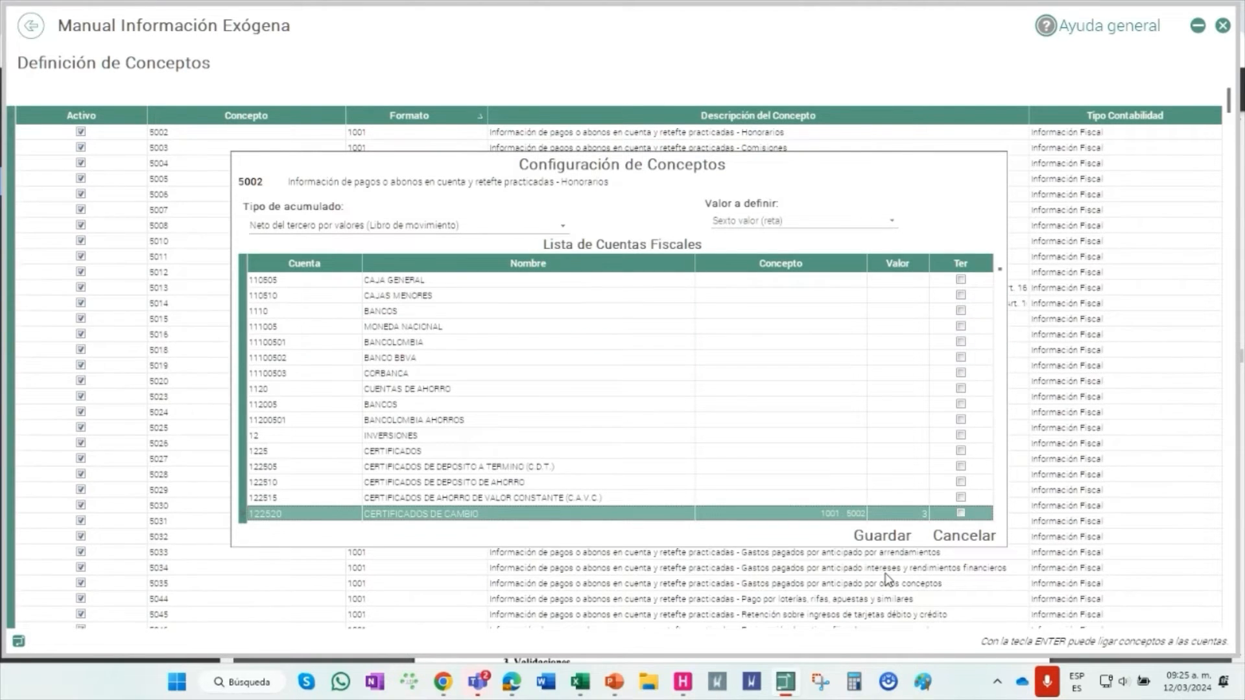
Check the summarized list of linked accounts once more, restore the full chart and save concept 5002's configuration
left_click(776, 378)
right_click(777, 378)
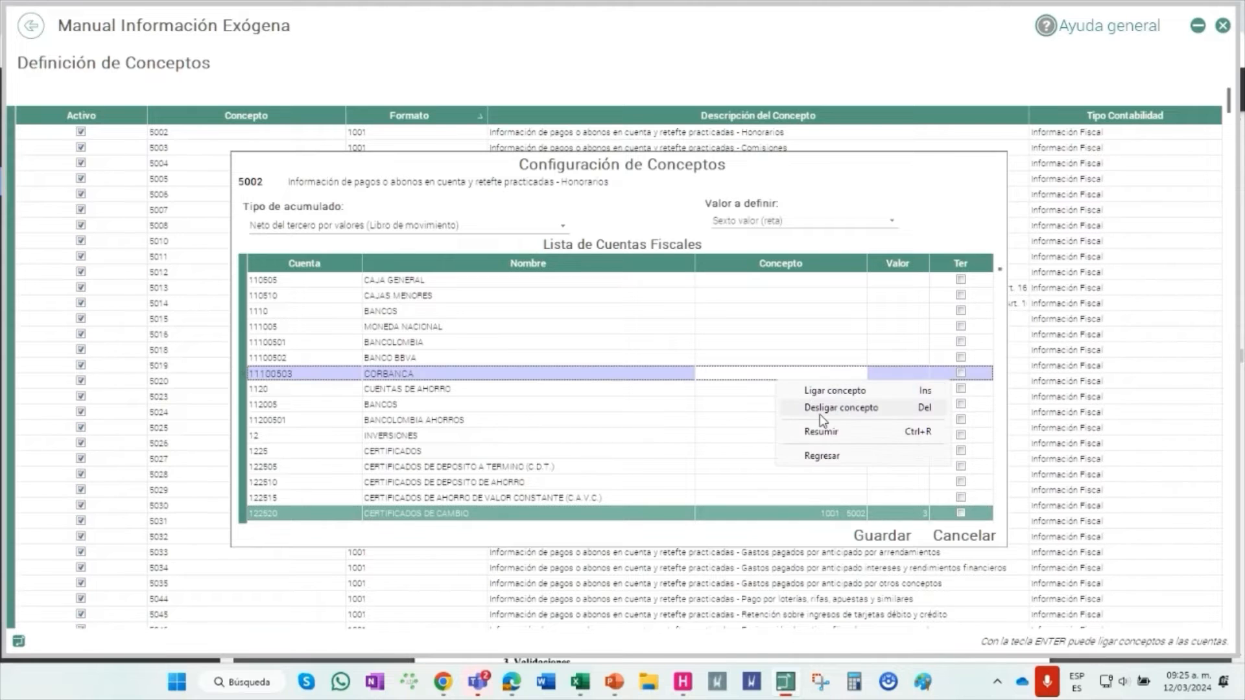
left_click(839, 458)
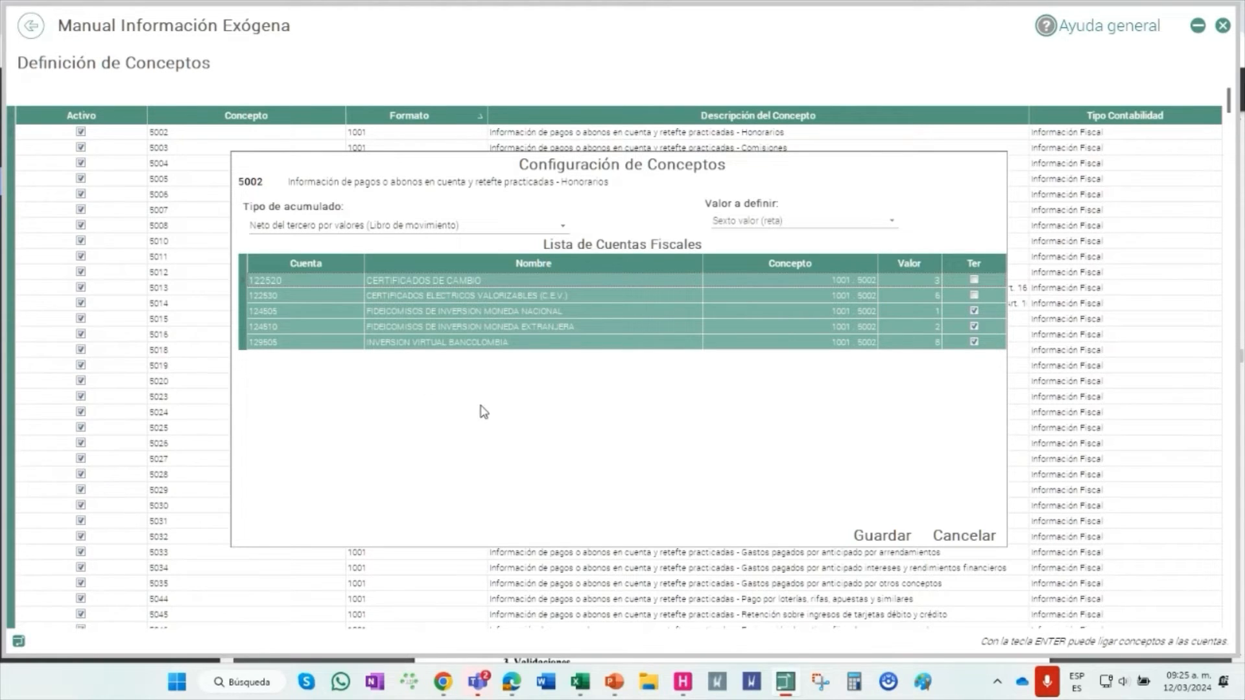
right_click(713, 325)
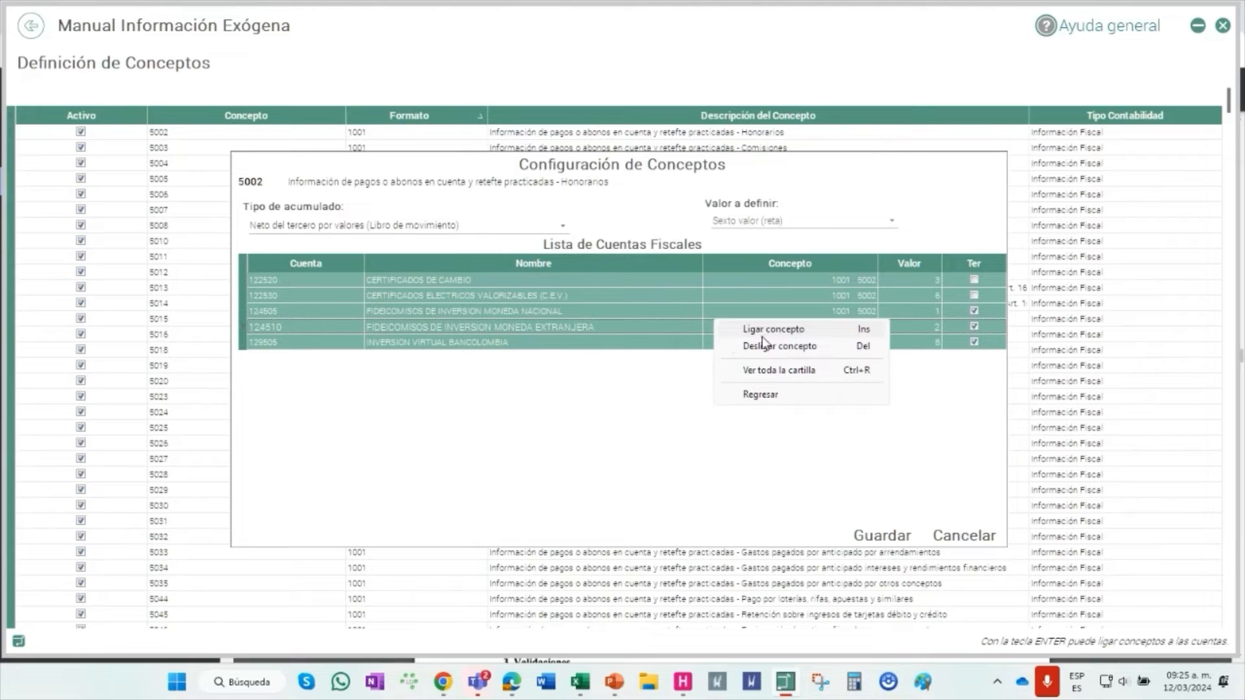
left_click(752, 372)
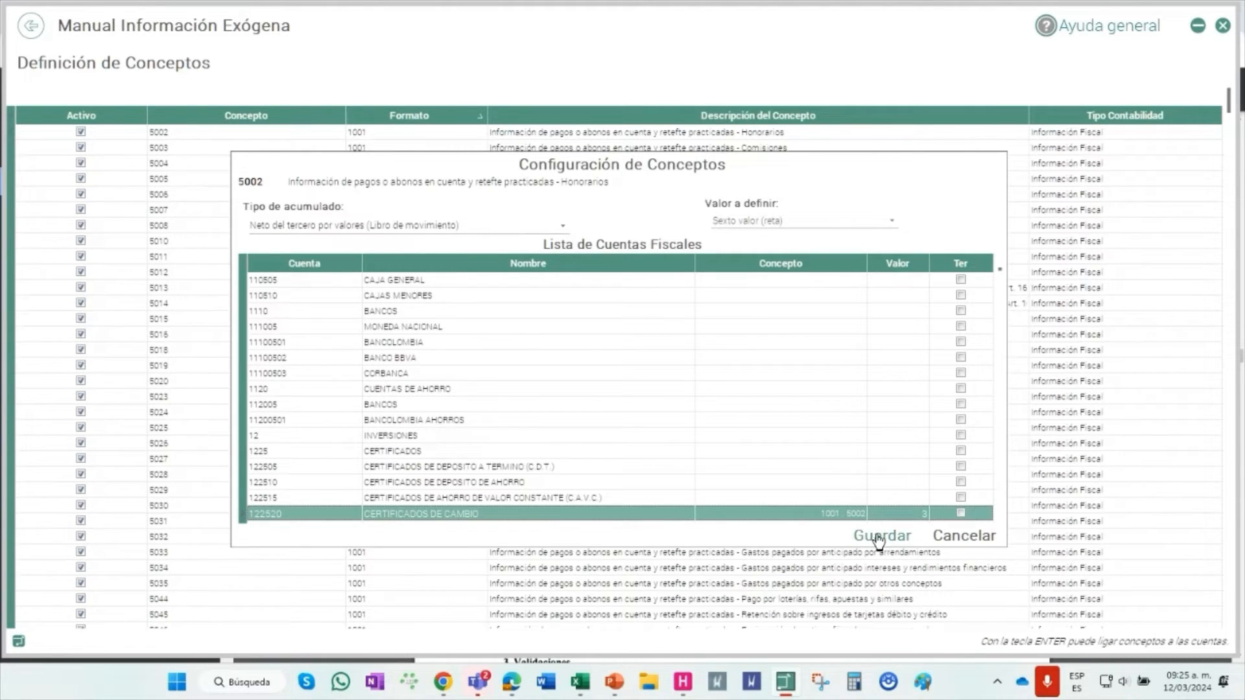
left_click(878, 538)
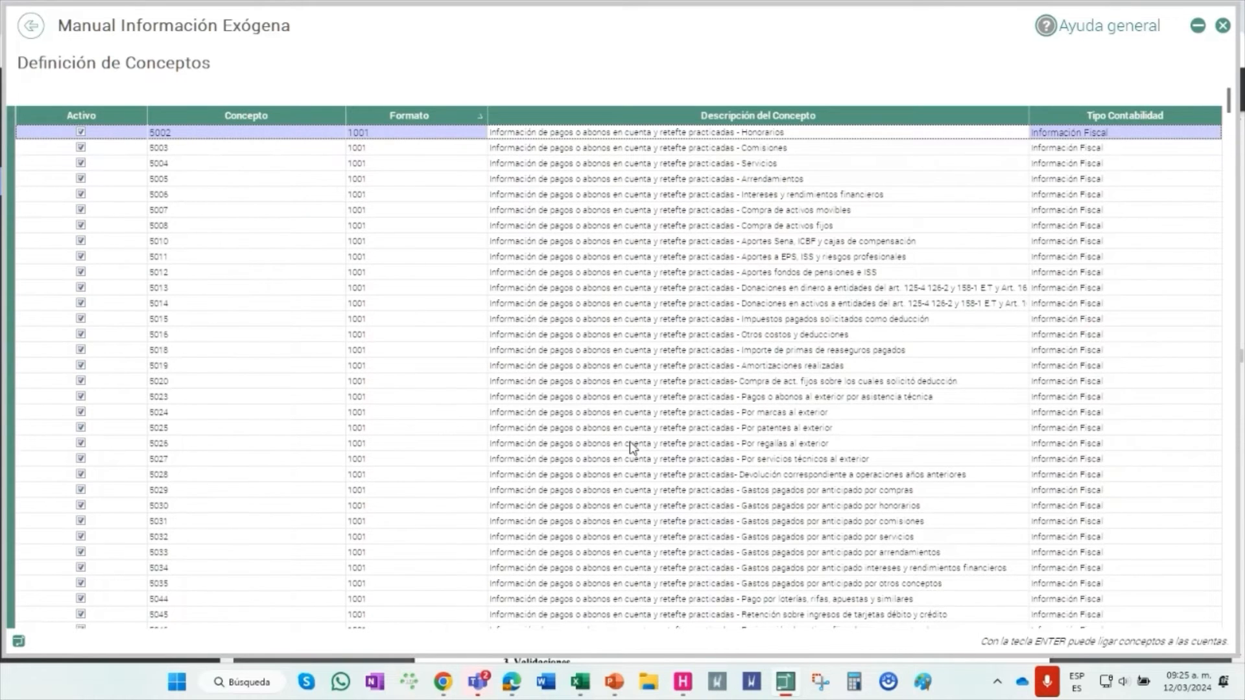
Look through the concepts of formats 1001, 1003 and 1004 in Definición de Conceptos
scroll(539, 273, "down", 5)
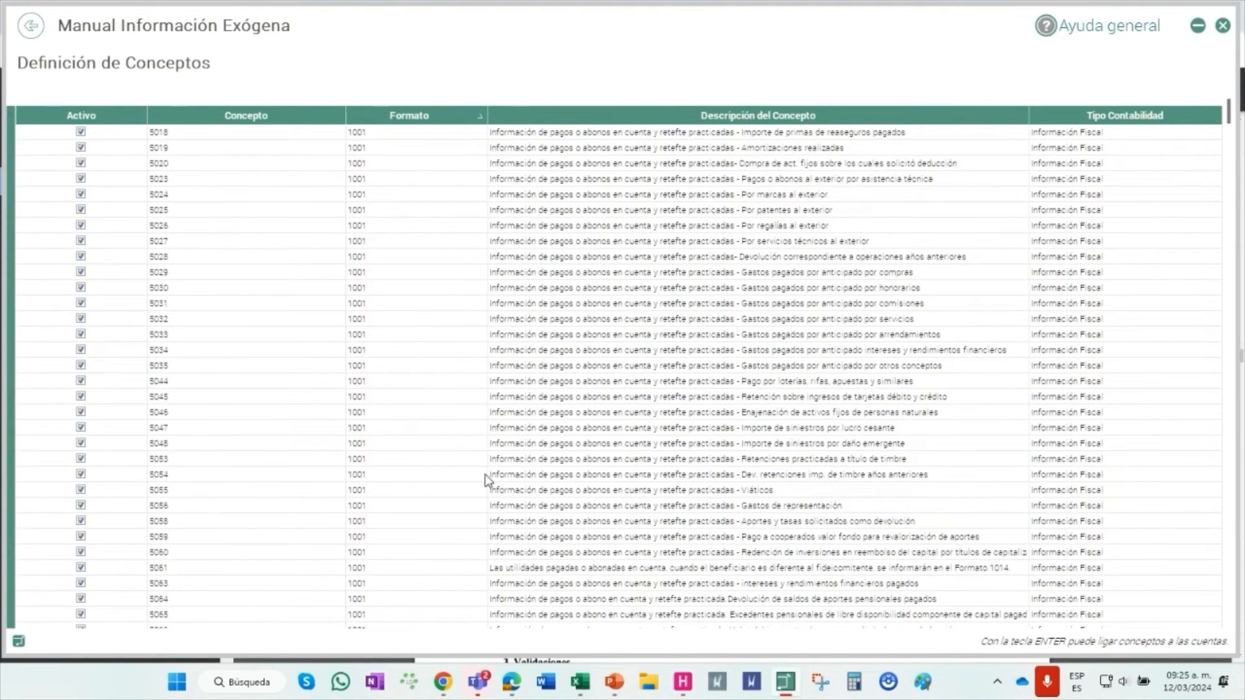
scroll(530, 356, "down", 11)
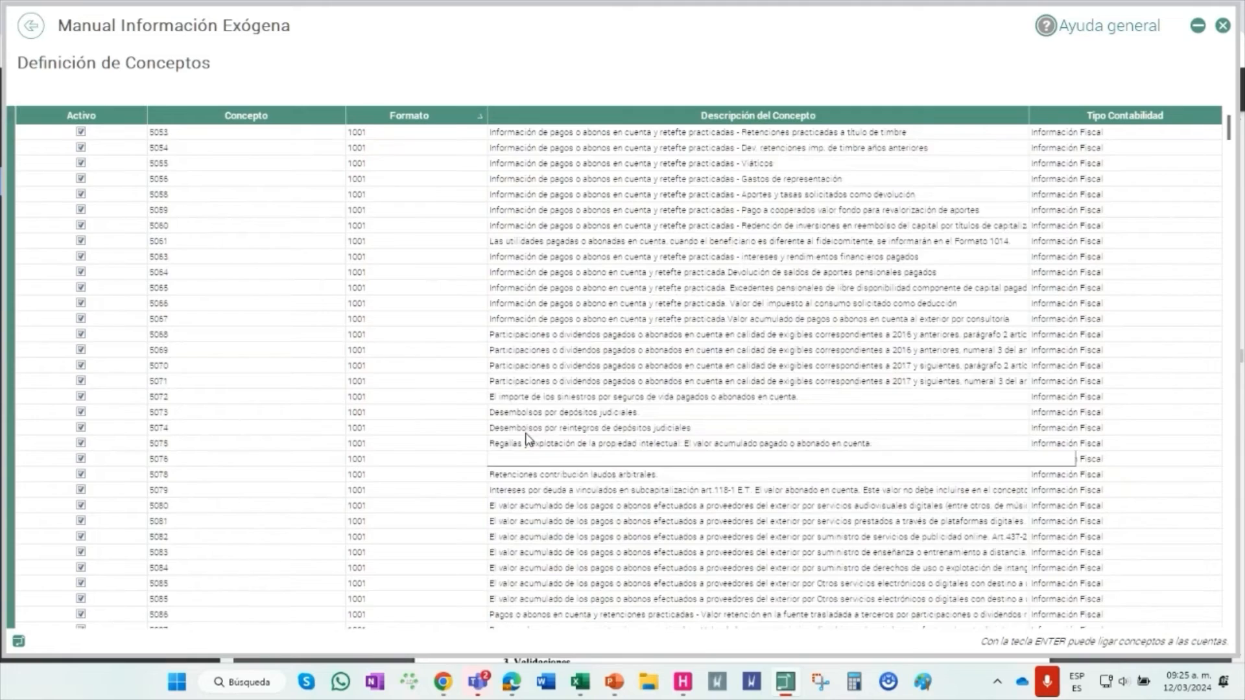
scroll(528, 493, "down", 4)
scroll(532, 506, "up", 2)
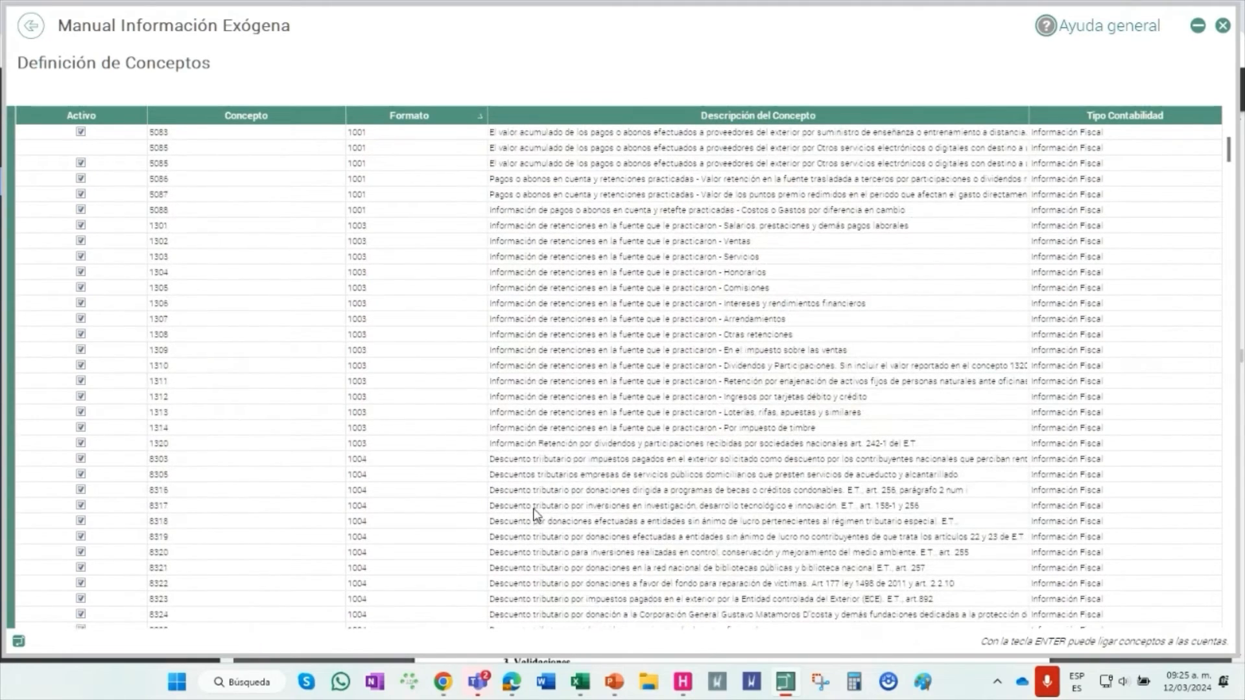
scroll(535, 514, "up", 17)
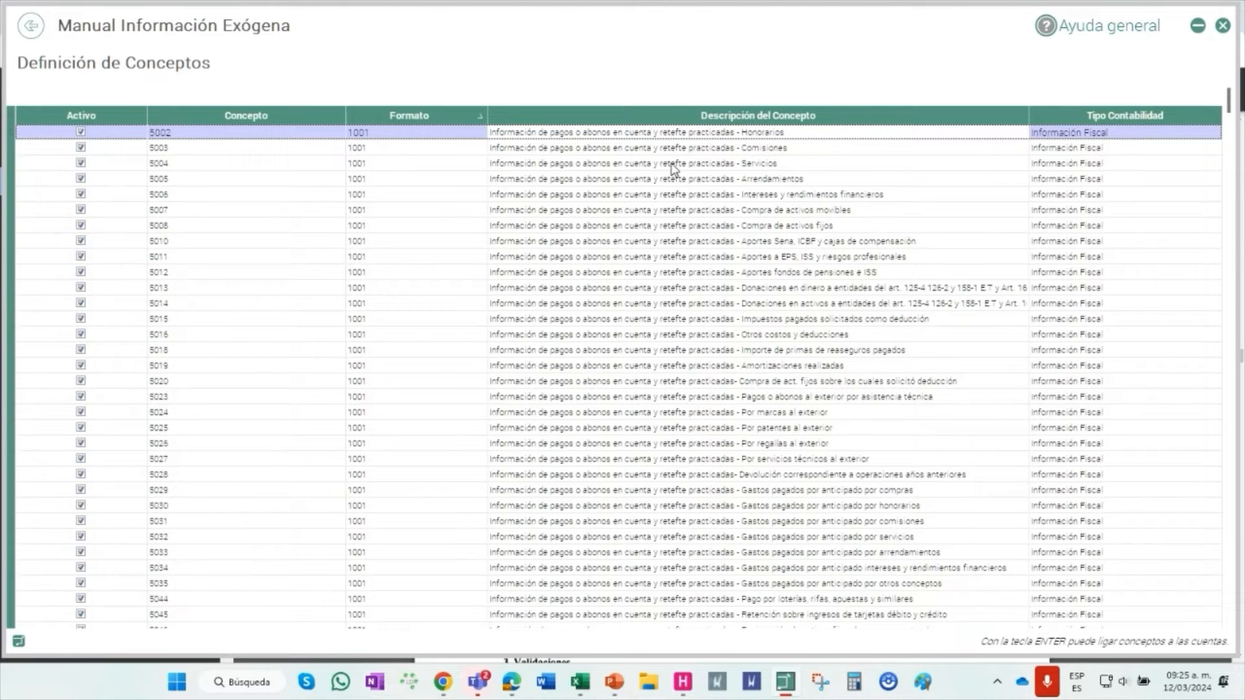
Bring in the previous year's fiscal parameters for the concepts, accepting replacement of the manual configuration
right_click(664, 183)
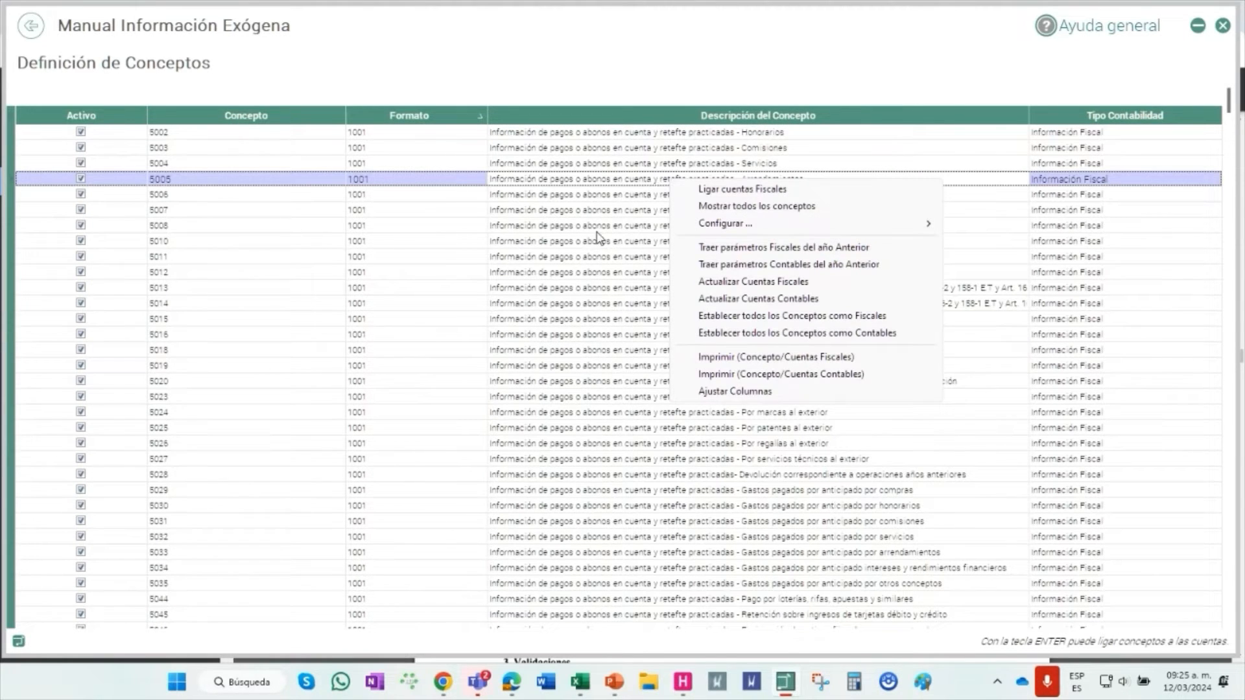
left_click(776, 134)
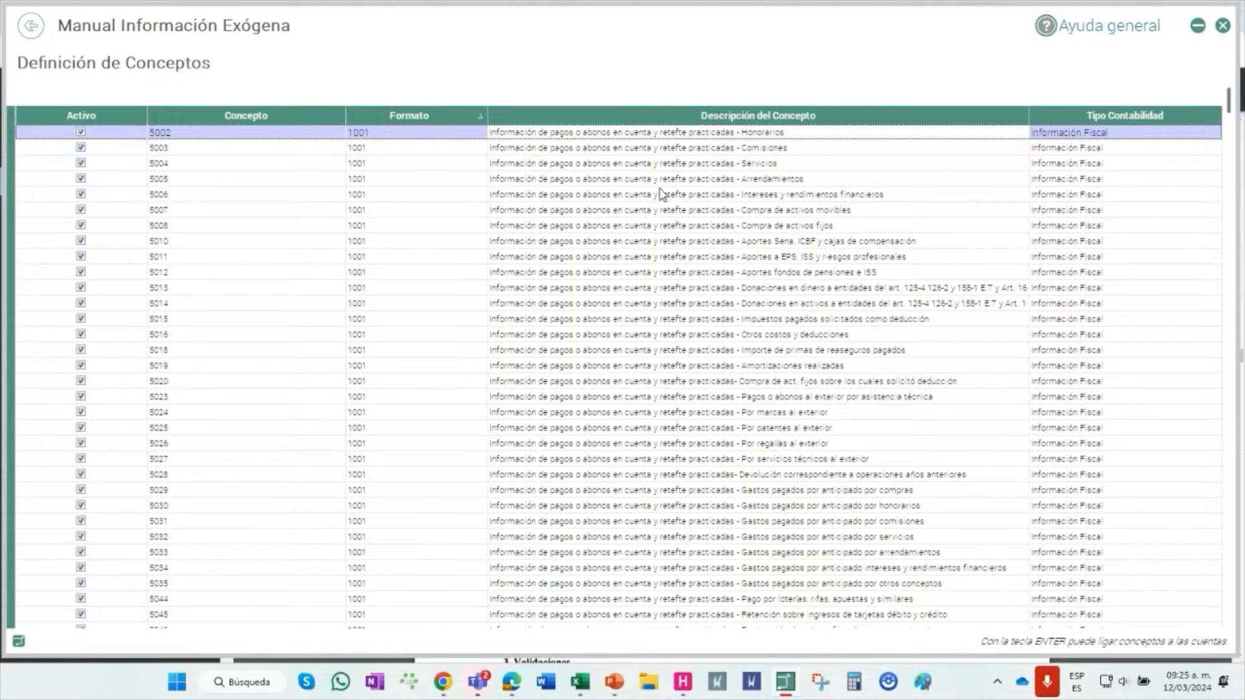
right_click(668, 241)
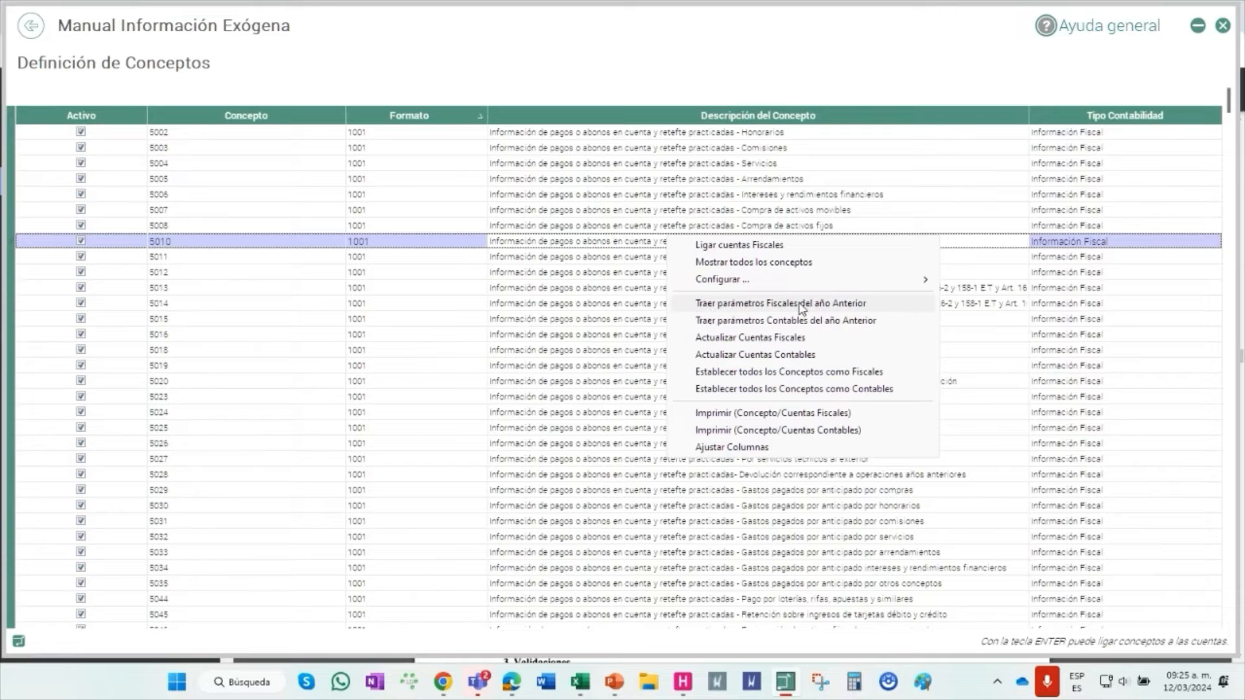
left_click(874, 304)
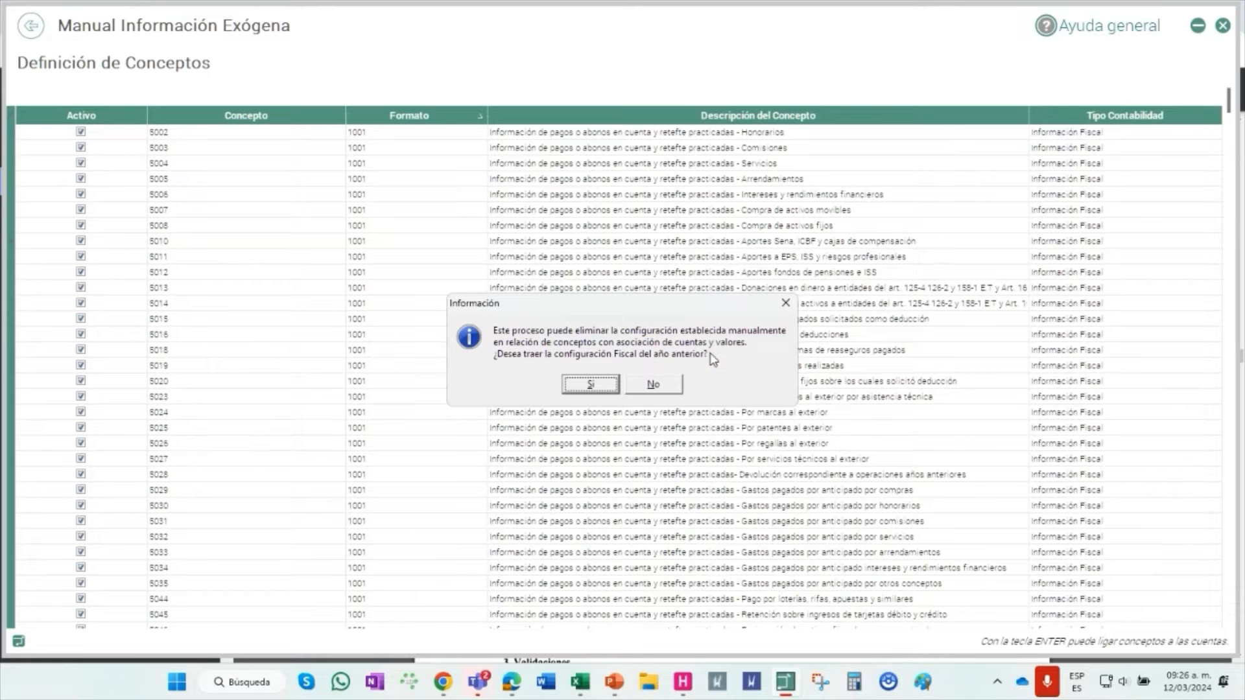
left_click(590, 386)
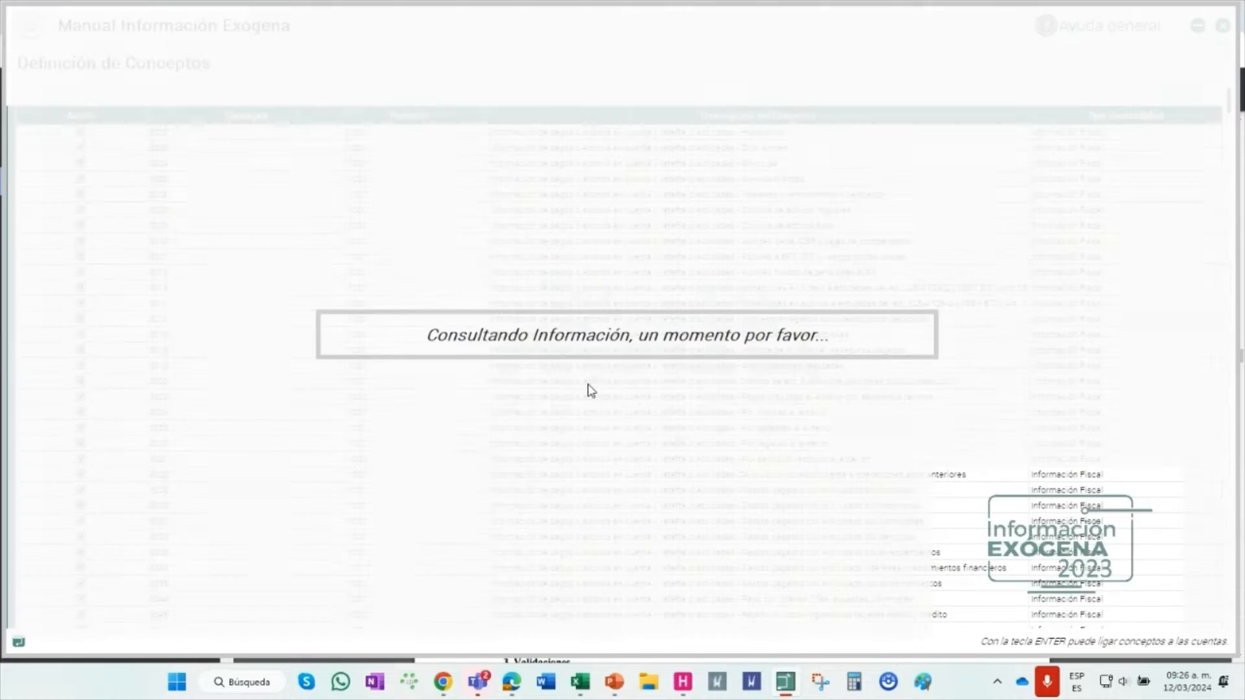
left_click(616, 375)
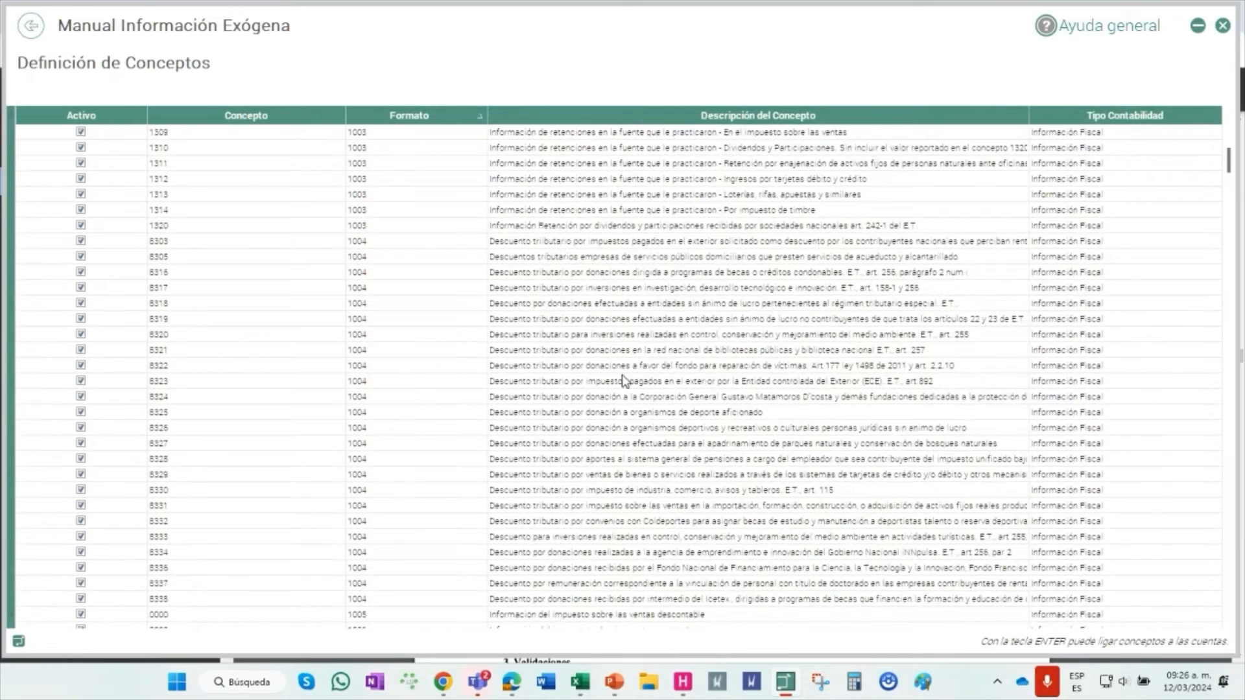
Open the fiscal account configuration of concept 1311, examine its account list for linked concepts and close it without saving
left_click(676, 167)
right_click(676, 172)
left_click(713, 181)
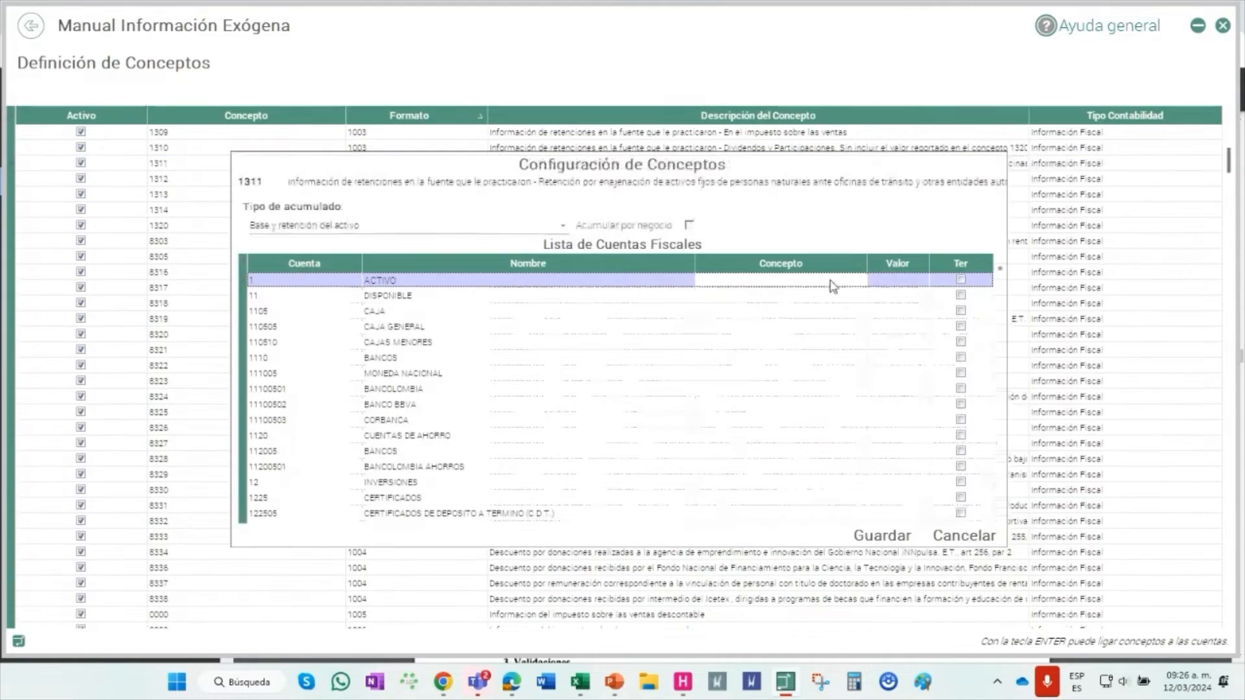
scroll(836, 311, "down", 4)
left_click(859, 263)
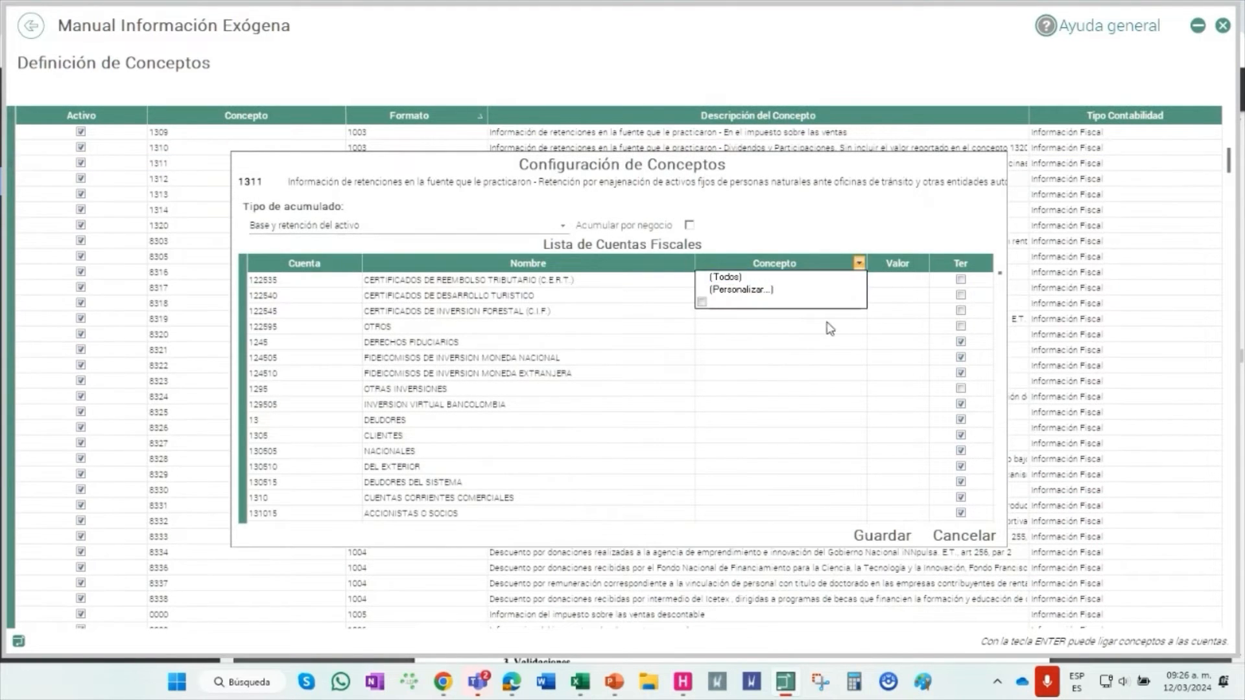
left_click(801, 376)
scroll(802, 376, "down", 2)
scroll(803, 376, "down", 10)
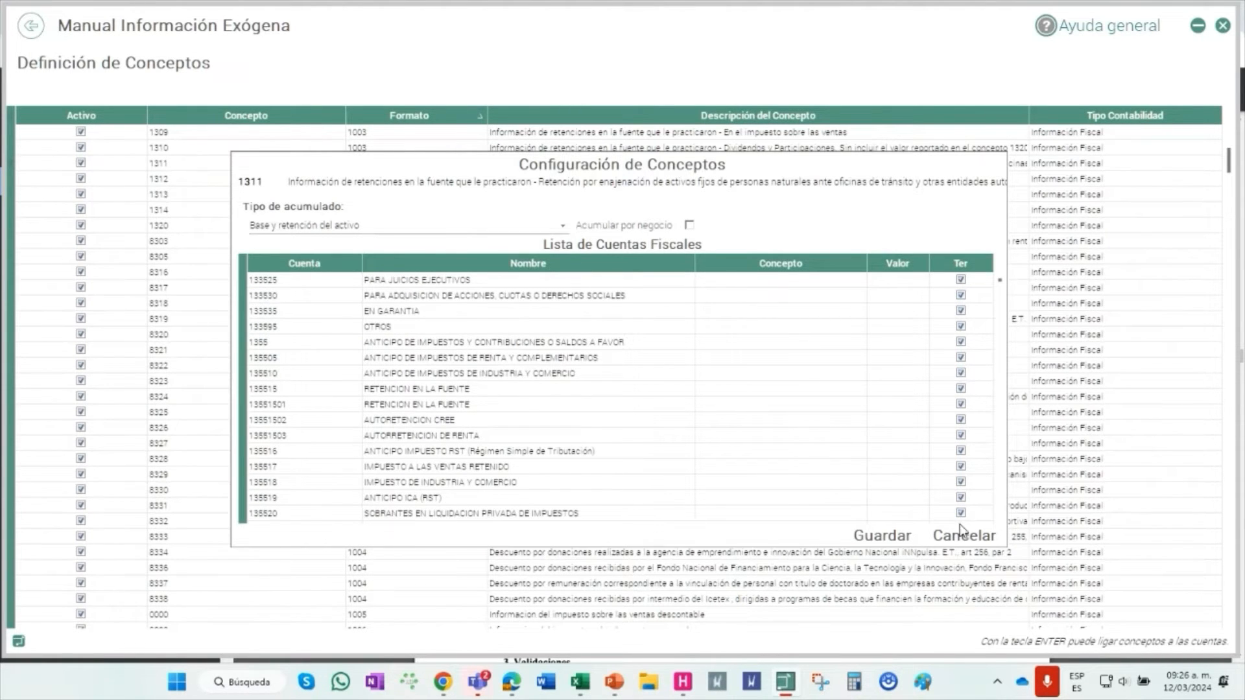
scroll(806, 450, "down", 5)
scroll(807, 448, "down", 3)
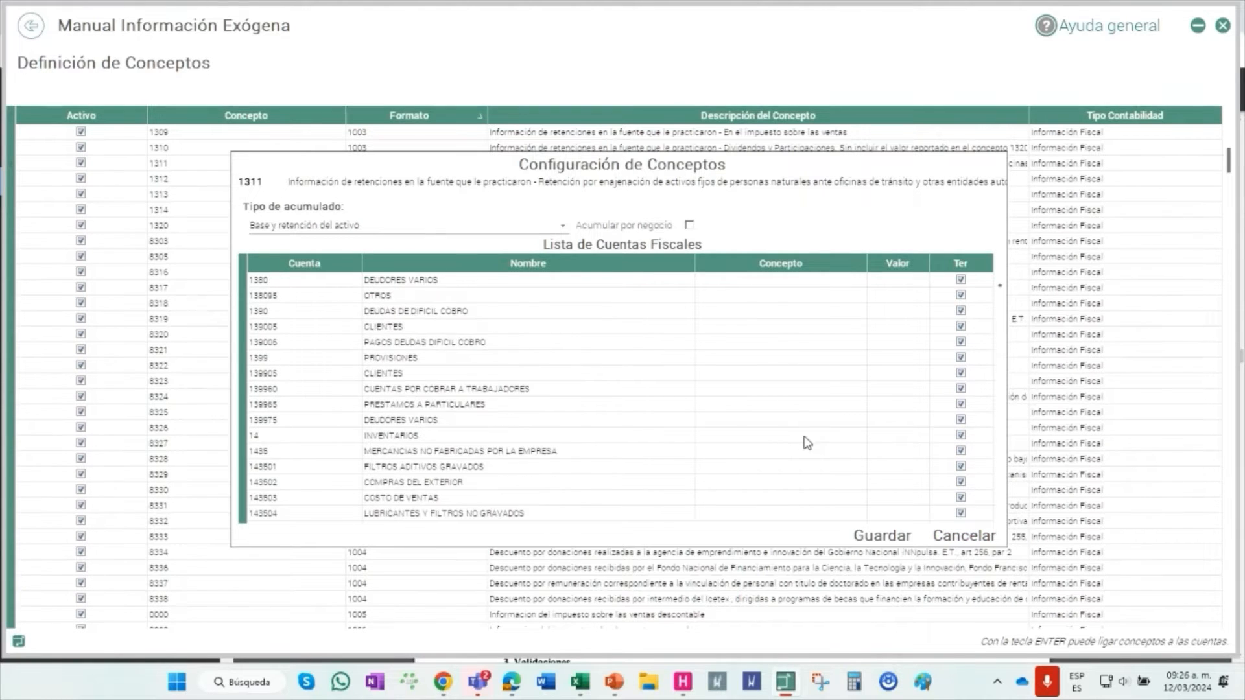
left_click(981, 540)
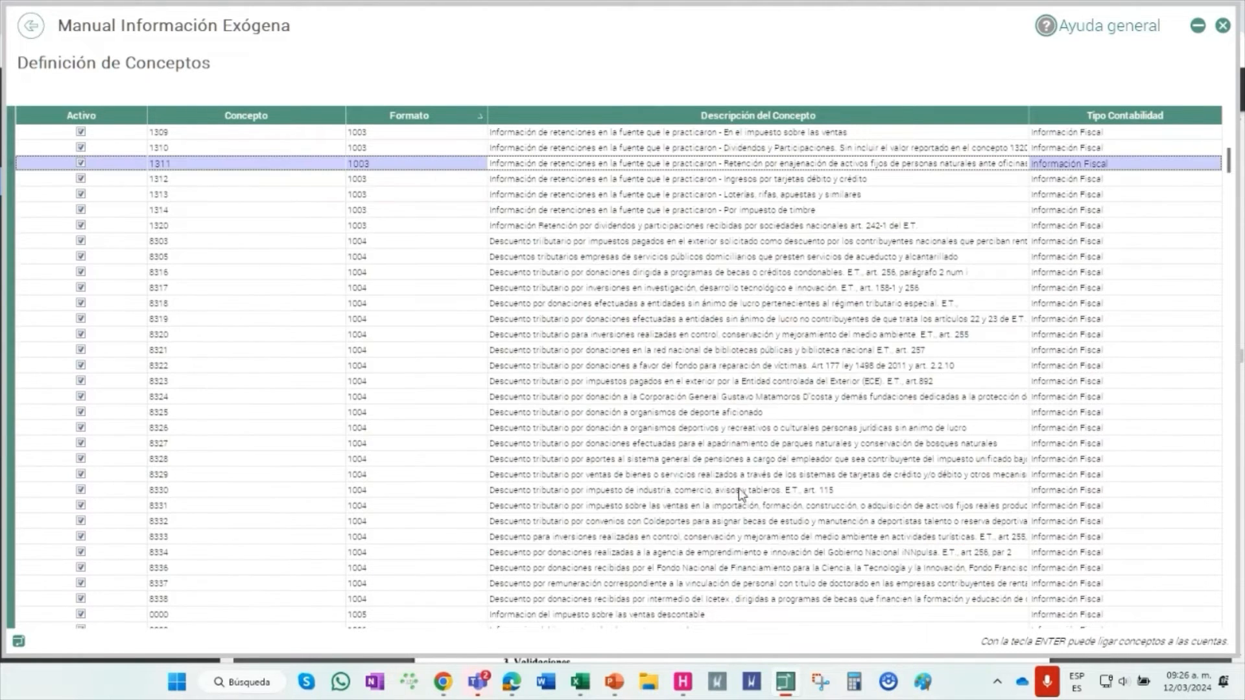
Leave the manual's concept list and open Definición de conceptos in the Informacion Exógena module
key("Escape")
left_click(81, 76)
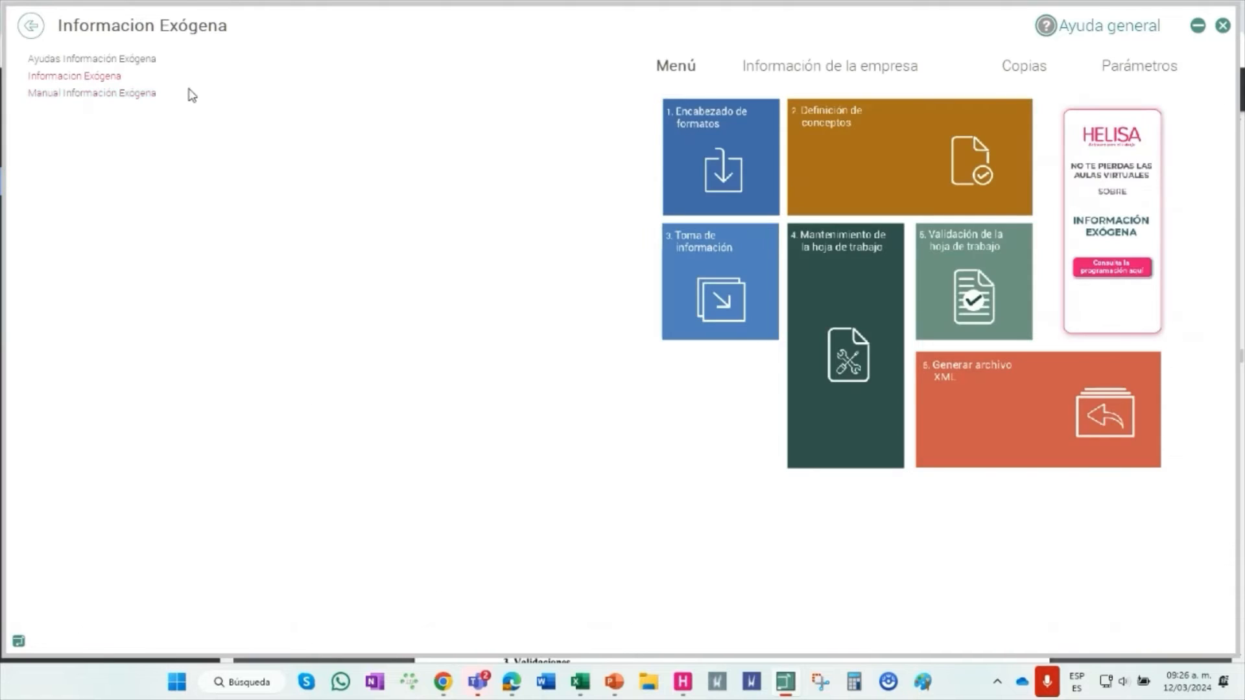
left_click(826, 123)
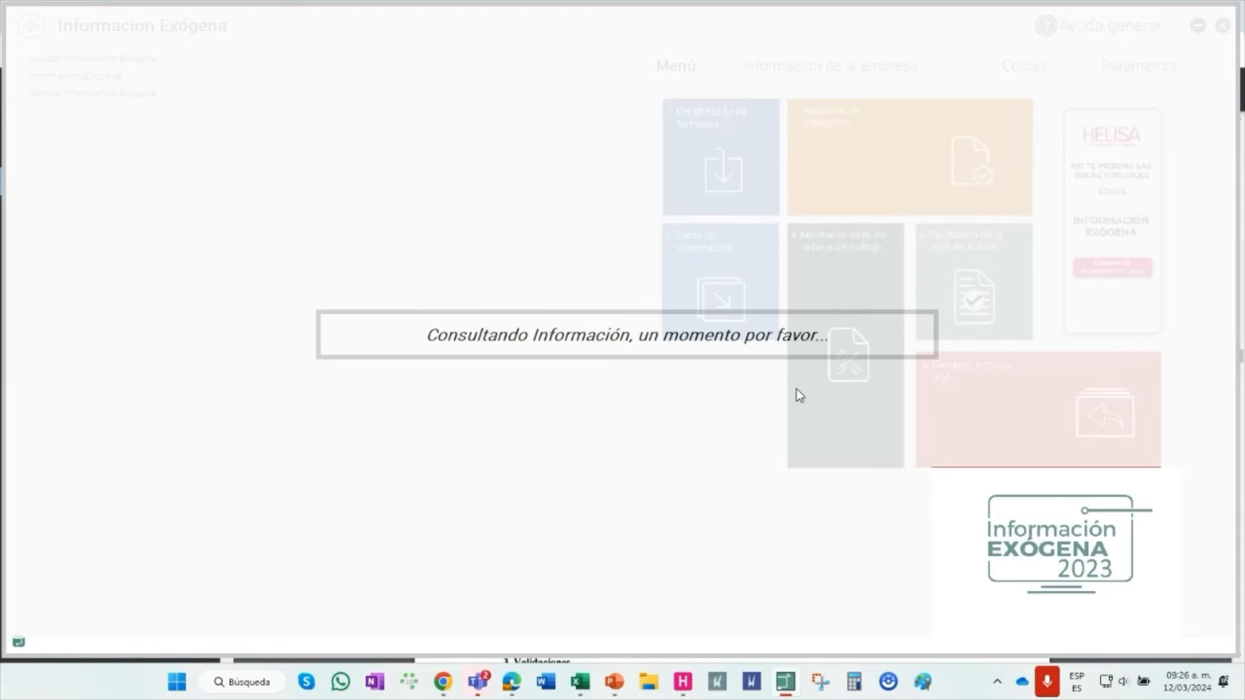
Open the fiscal account configuration of concept 0000 of format 5250, examine its account list and close it without saving
right_click(638, 258)
left_click(660, 264)
scroll(870, 363, "down", 15)
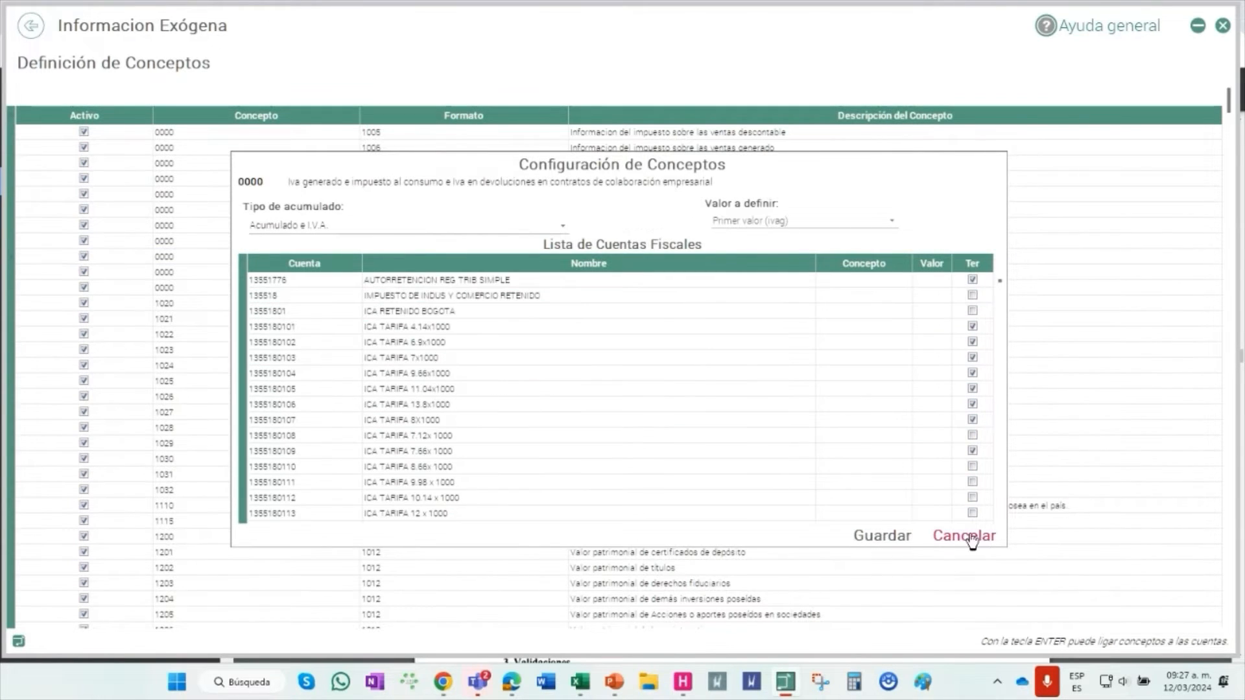
left_click(964, 536)
right_click(665, 272)
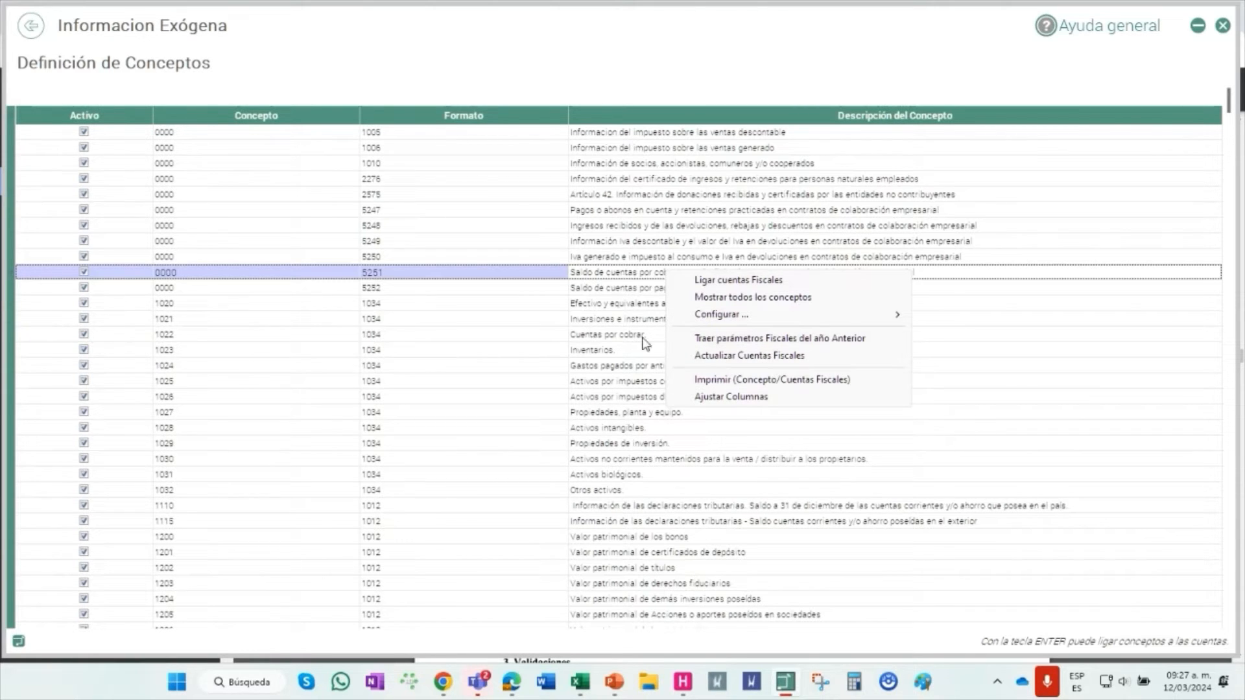
Switch to Helisa, leave the Manual Información Exógena company and enter the Informacion Exógena company down to Transición Contable
left_click(683, 681)
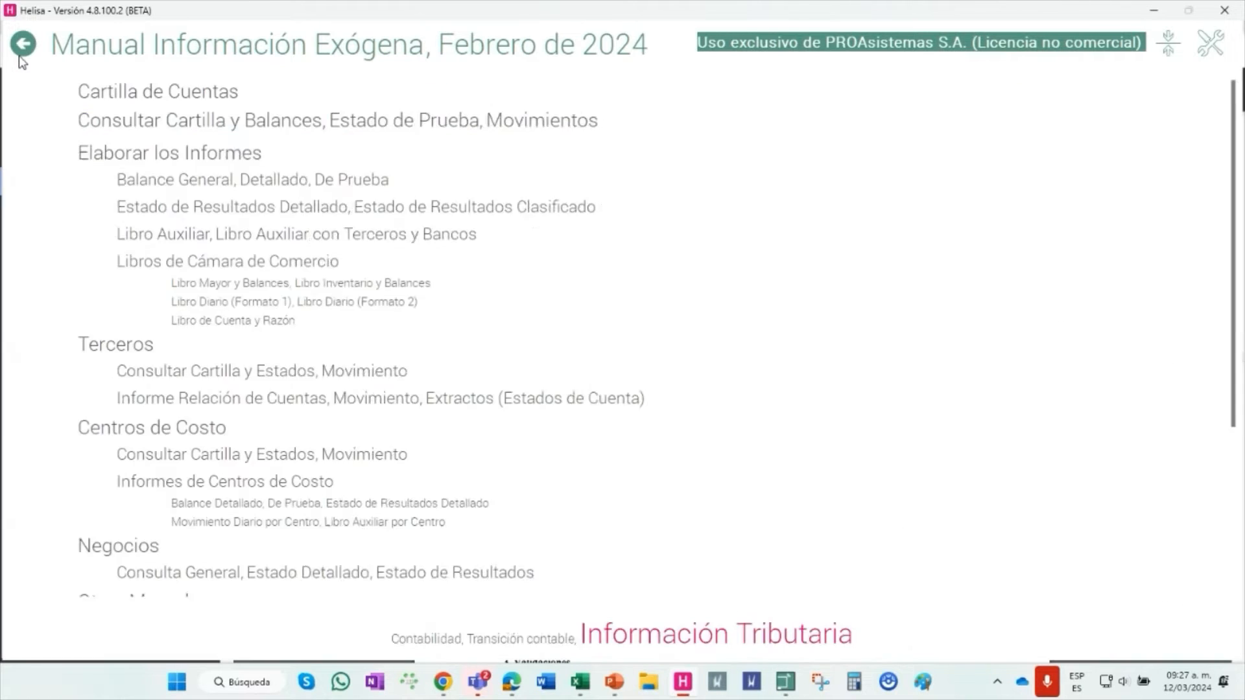
left_click(20, 56)
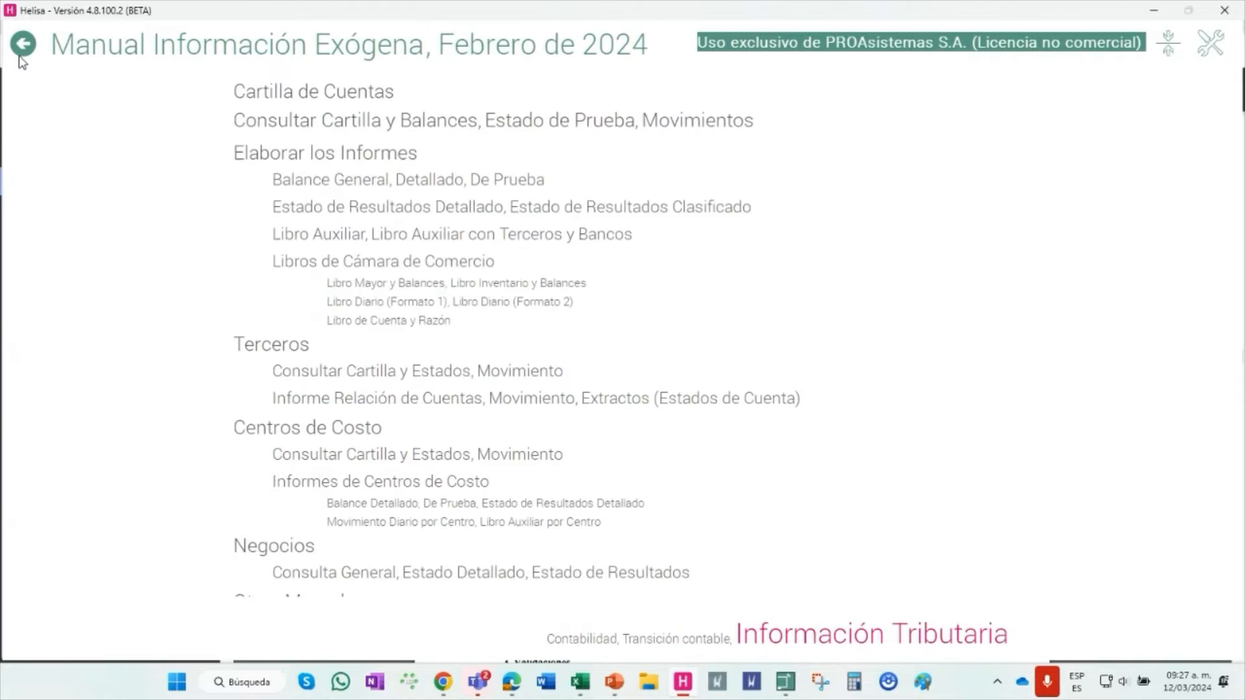
left_click(20, 56)
left_click(167, 169)
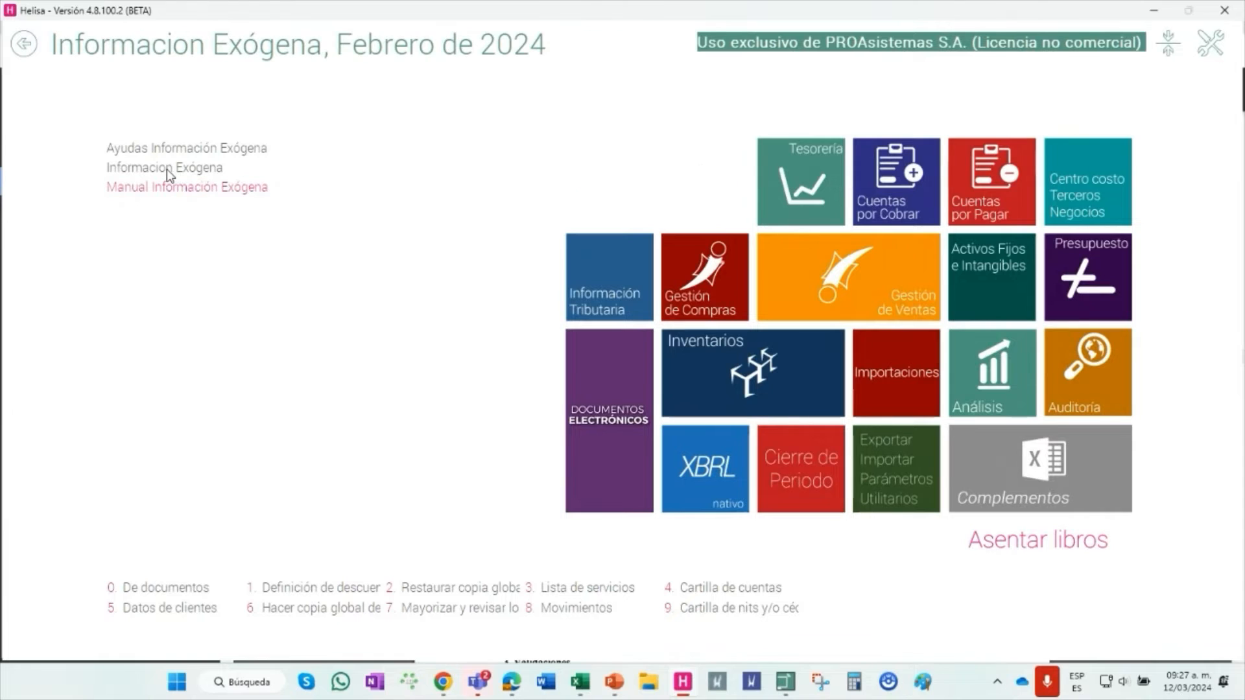
left_click(654, 179)
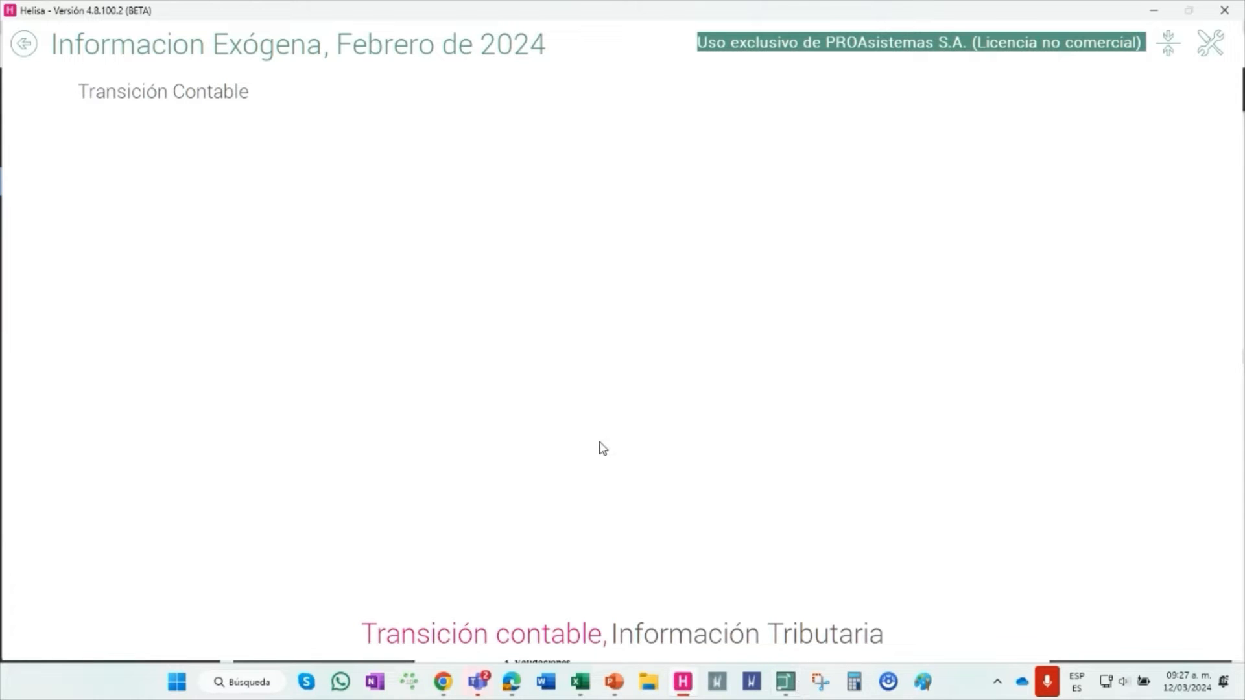
Return to Definición de Conceptos and bring in the previous year's fiscal parameters, accepting replacement of the manual configuration
left_click(785, 682)
right_click(655, 258)
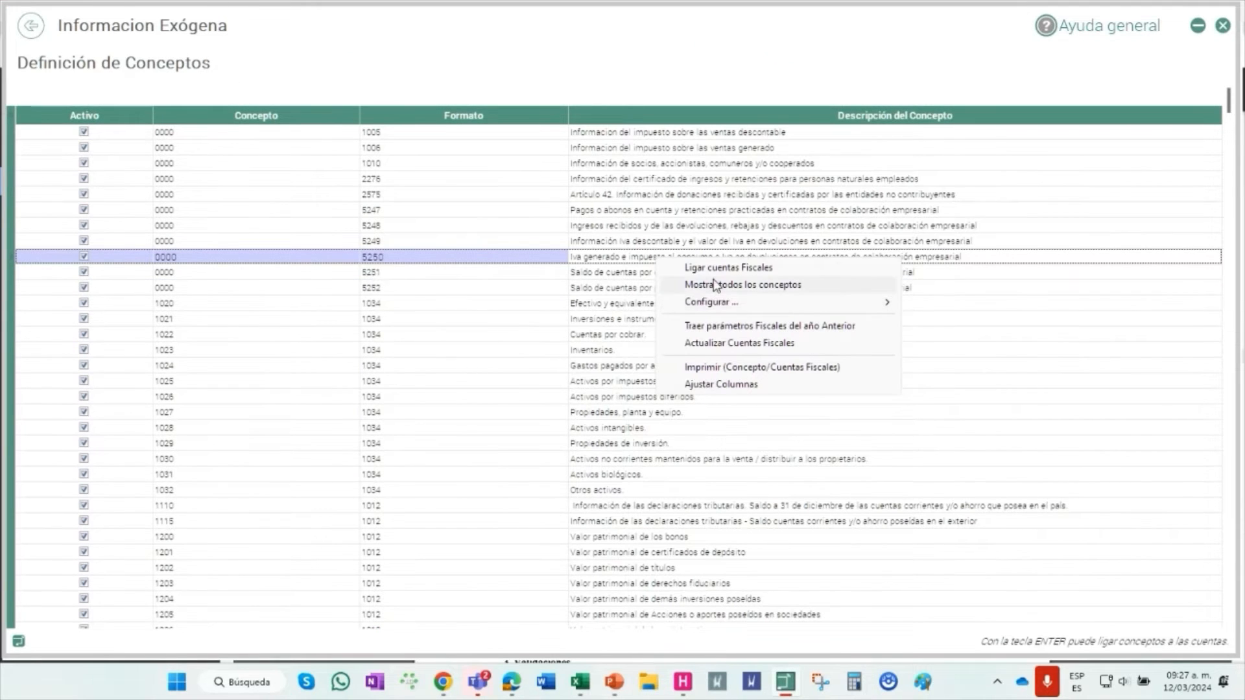
left_click(738, 327)
left_click(605, 386)
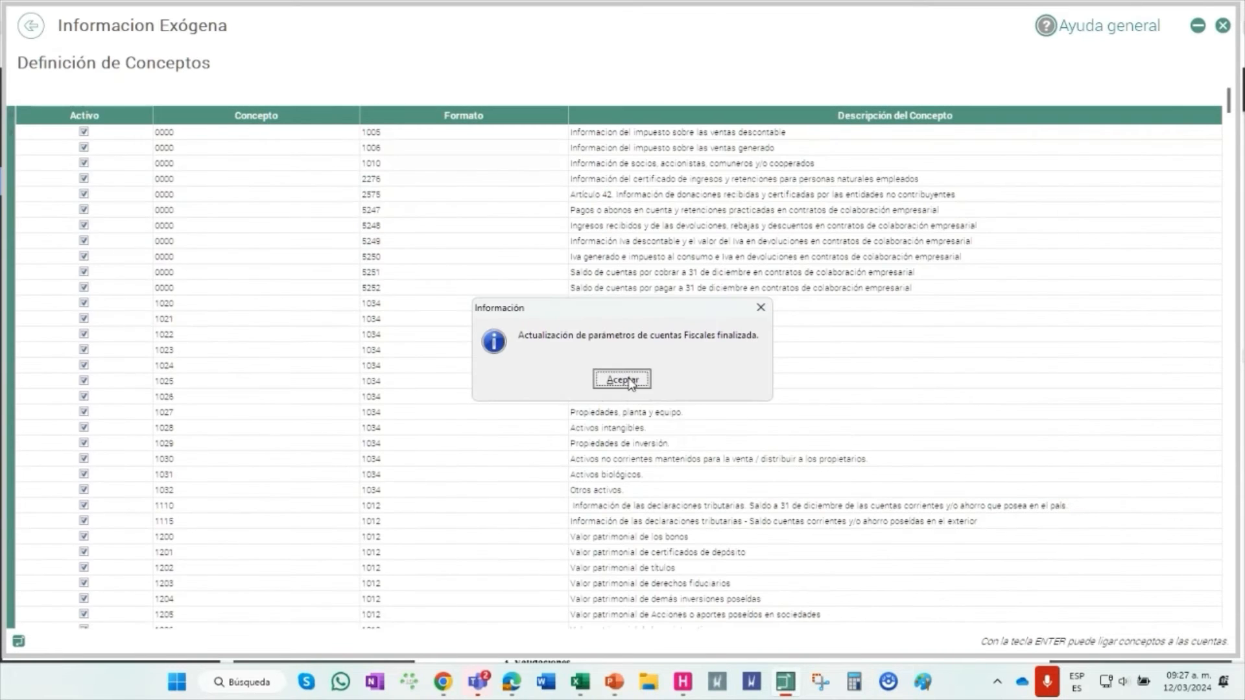
left_click(622, 380)
Open the fiscal account configuration of concept 0000 of format 2575, examine its account list for linked concepts and save it
right_click(619, 198)
left_click(687, 206)
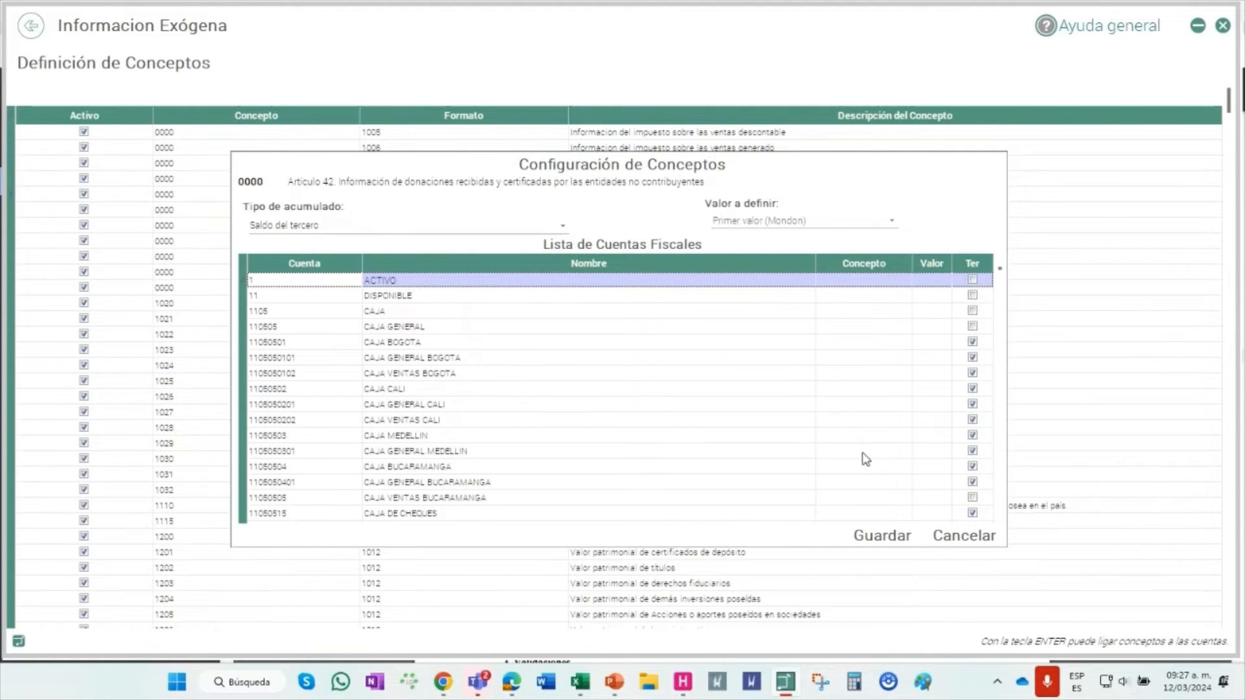
scroll(892, 315, "down", 10)
scroll(882, 335, "down", 15)
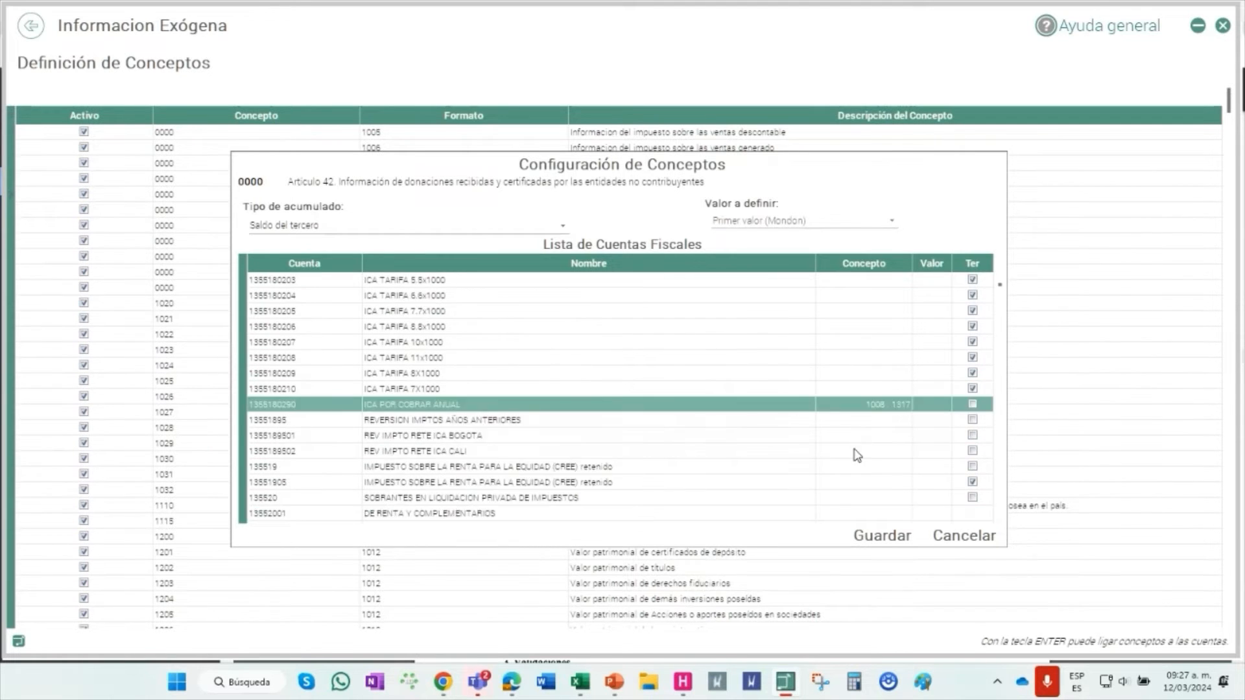
scroll(856, 460, "down", 15)
scroll(855, 471, "down", 7)
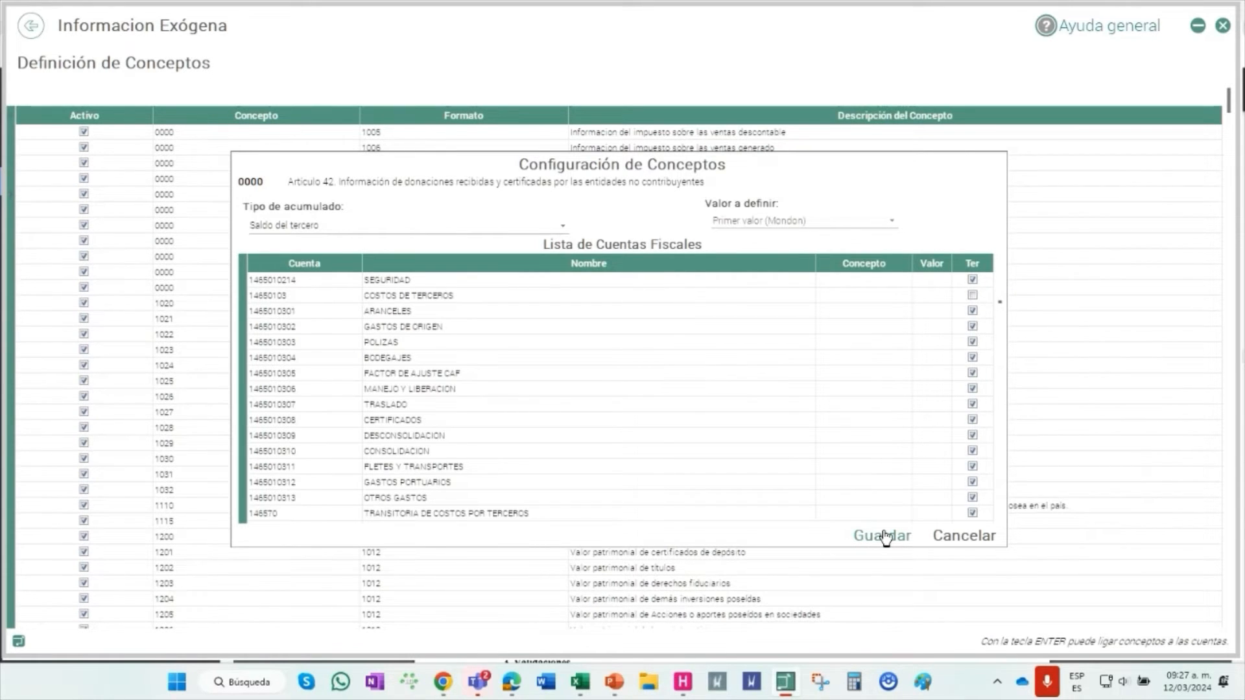
left_click(885, 537)
Bring in the previous year's fiscal parameters once more for all concepts and narrow the Formato column
right_click(689, 257)
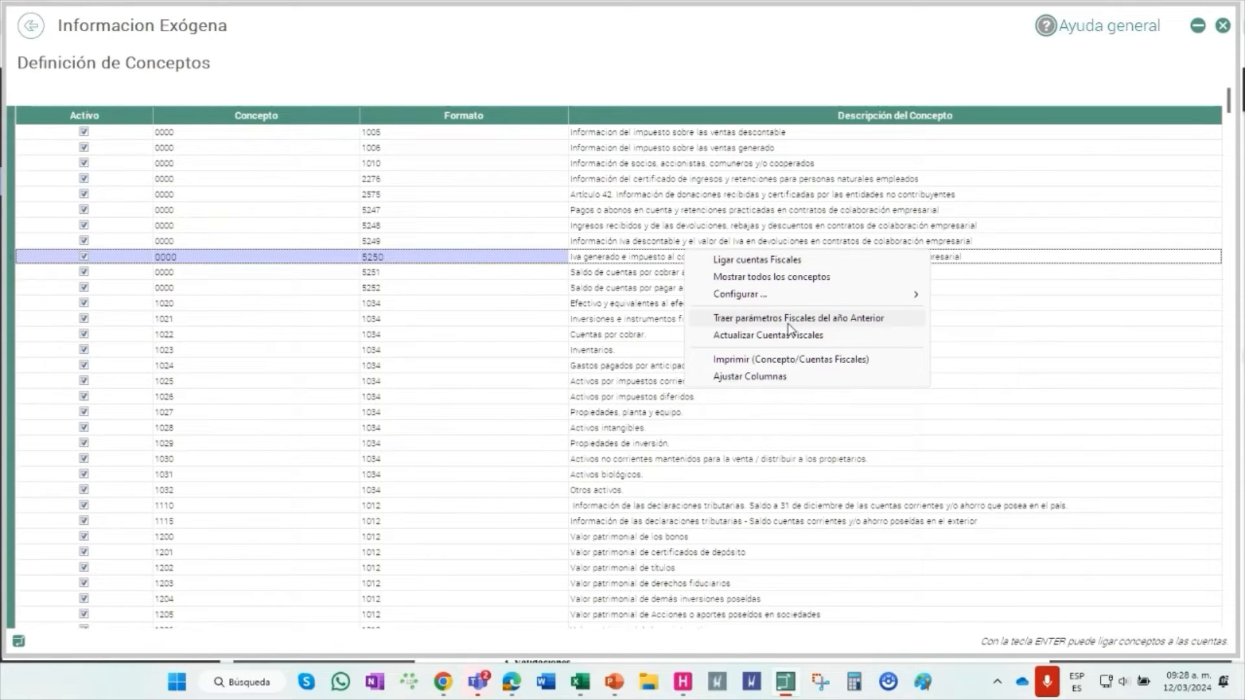
left_click(789, 319)
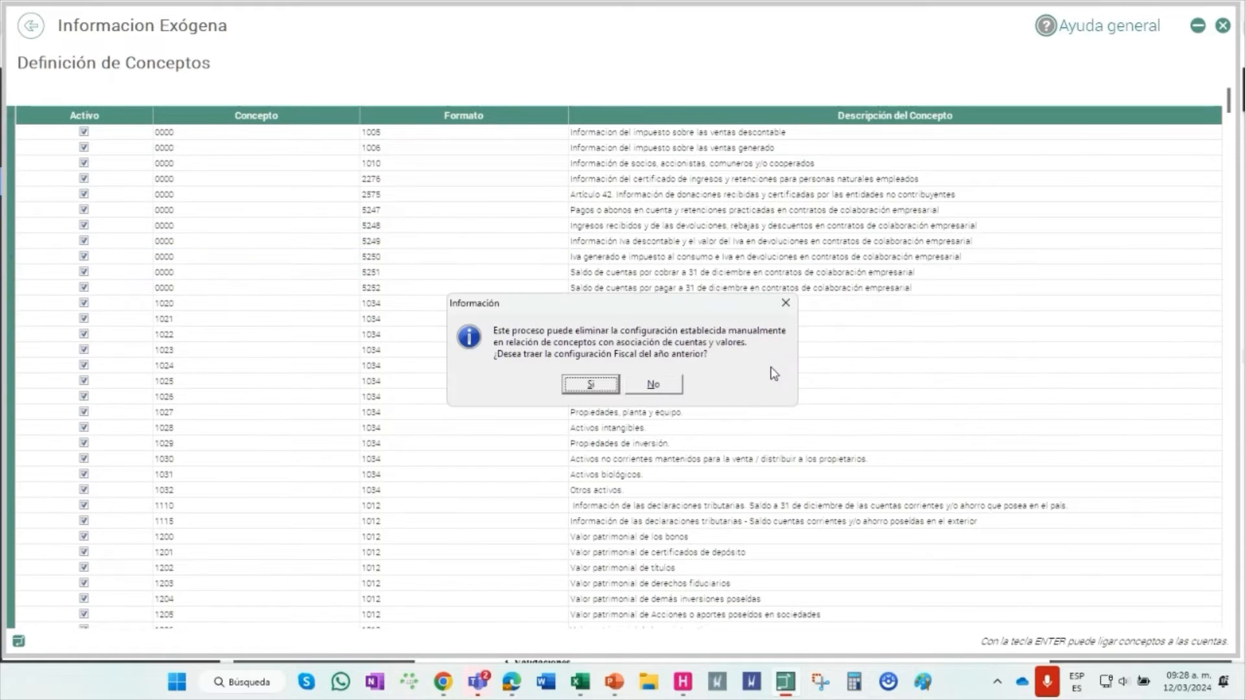
left_click(588, 386)
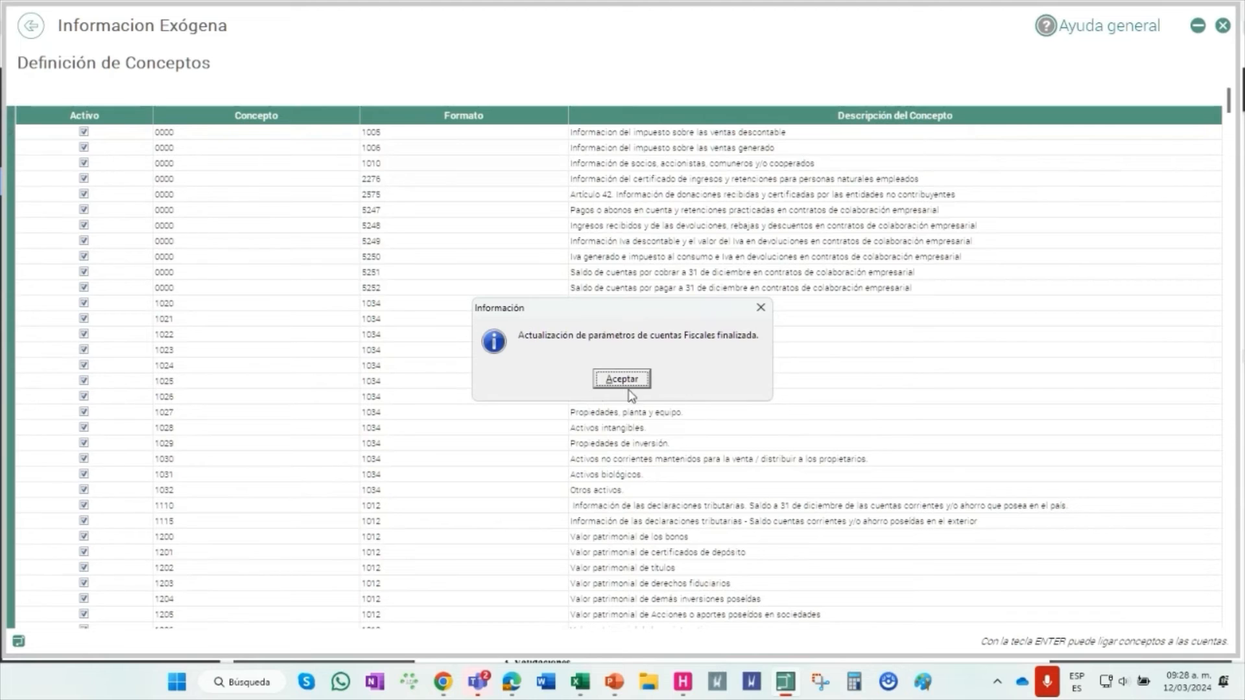
left_click(626, 379)
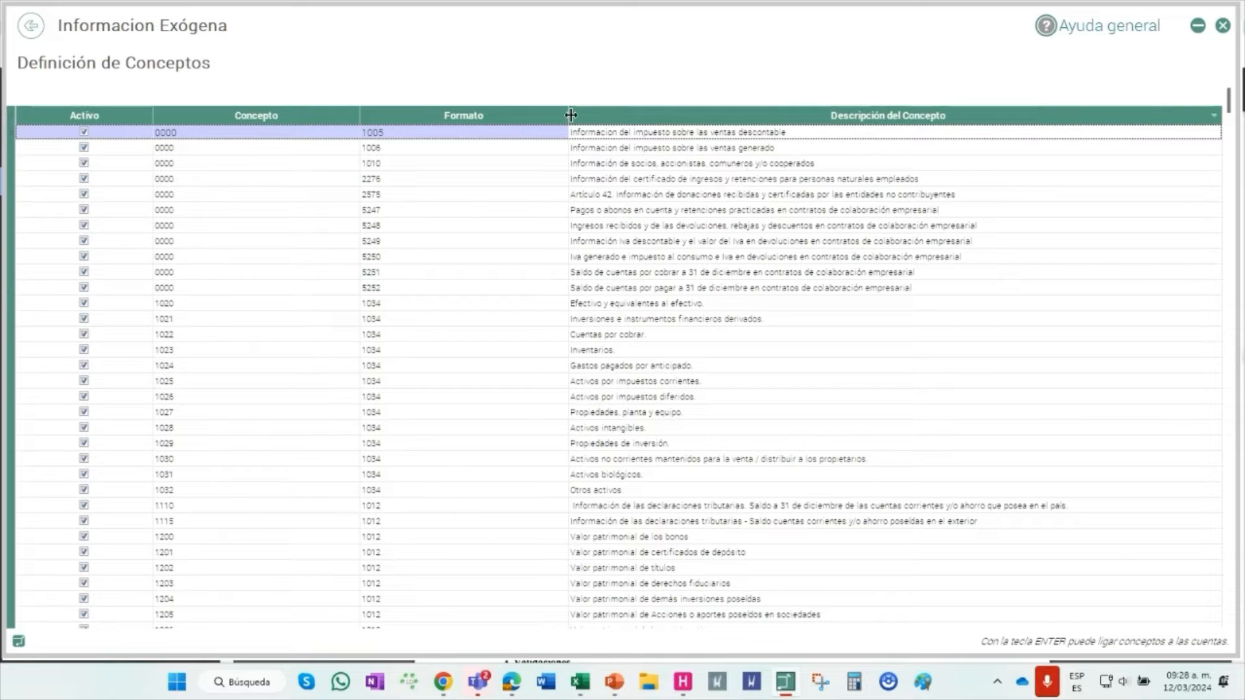
left_click_drag(569, 115, 495, 117)
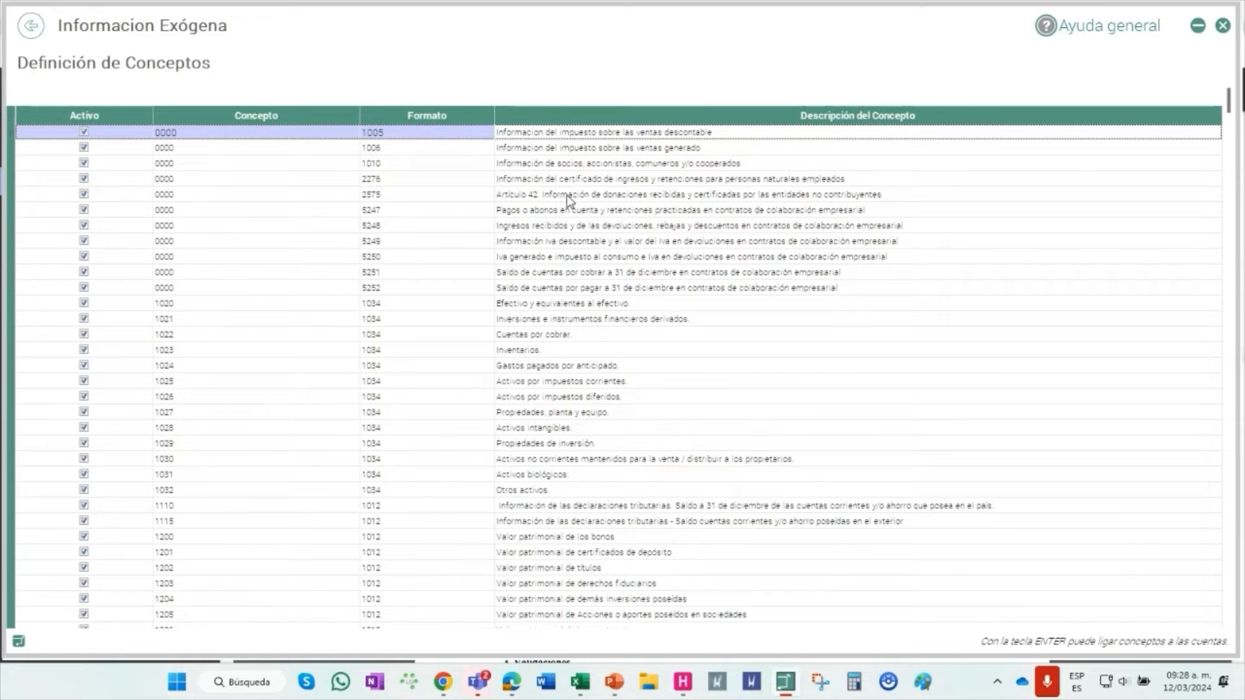
Try to link fiscal account 240802 IVA DESCONTABLE to concept 0000 of format 1005, closing the configuration without saving
right_click(590, 134)
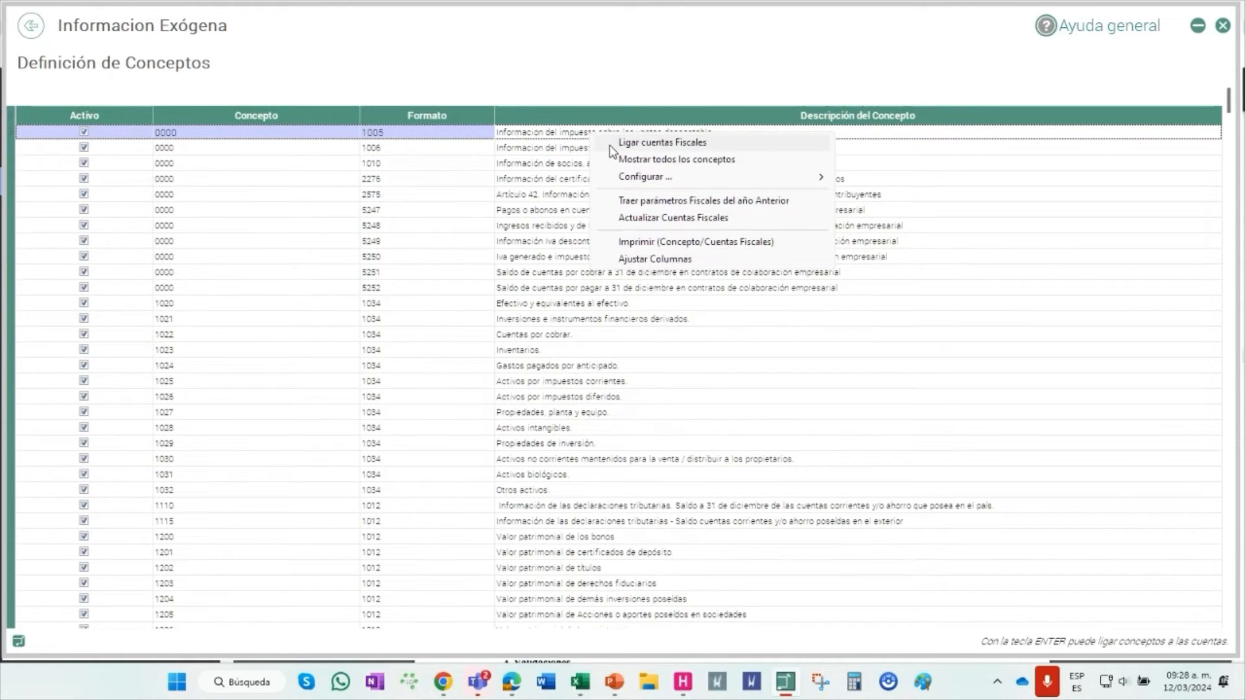
left_click(613, 145)
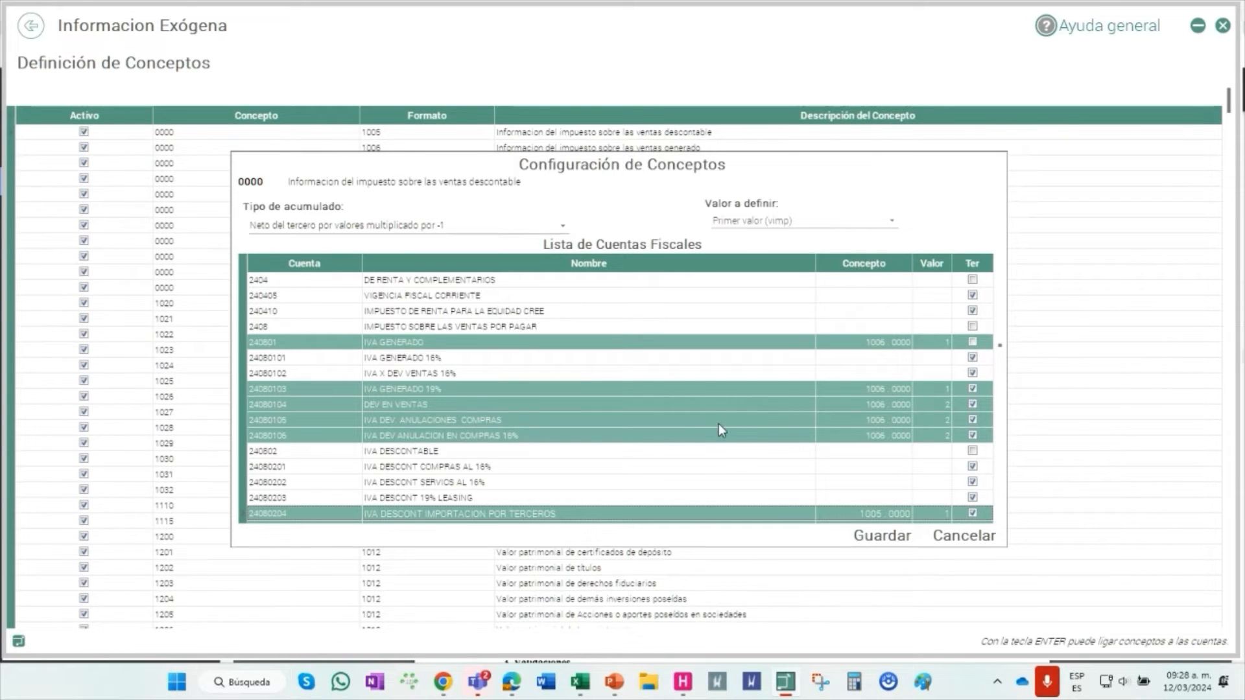
left_click(731, 456)
right_click(732, 458)
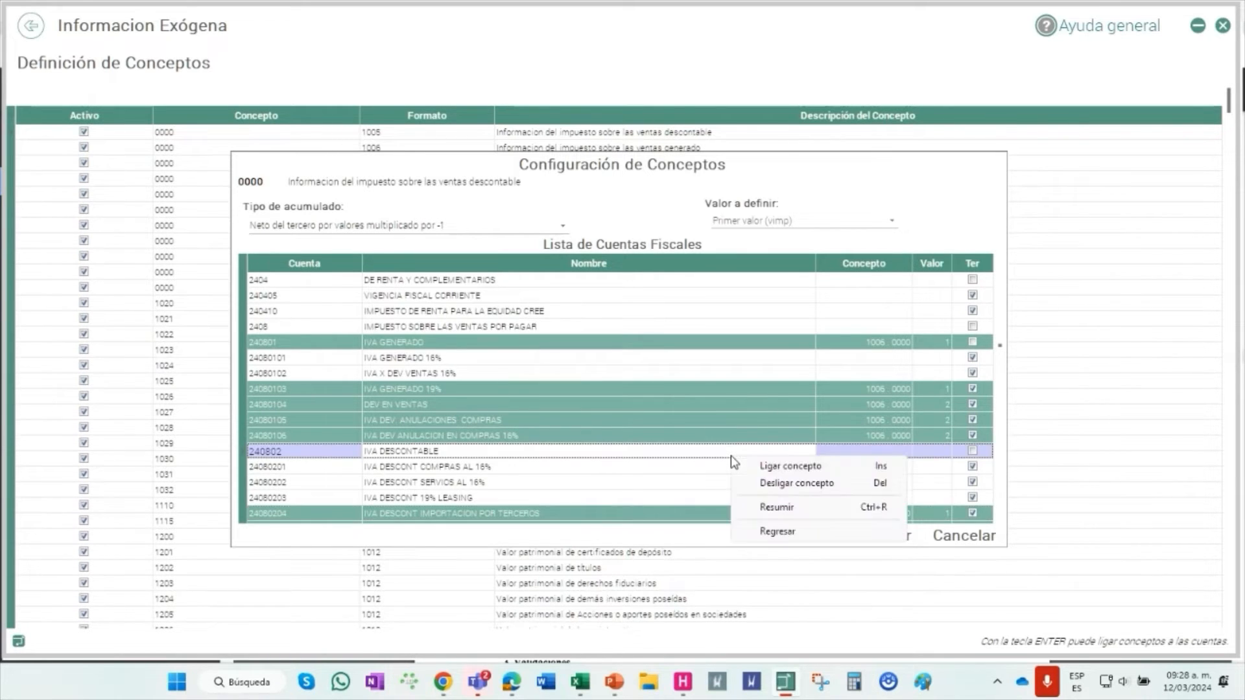
left_click(752, 468)
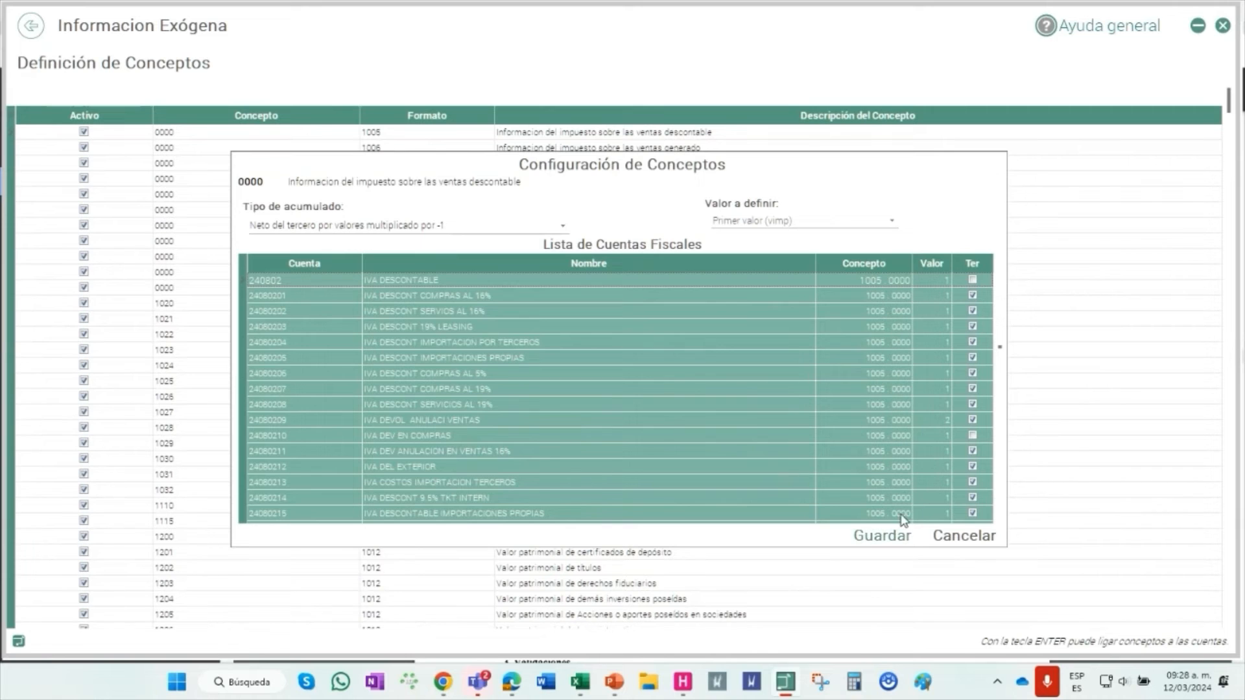
scroll(782, 400, "down", 5)
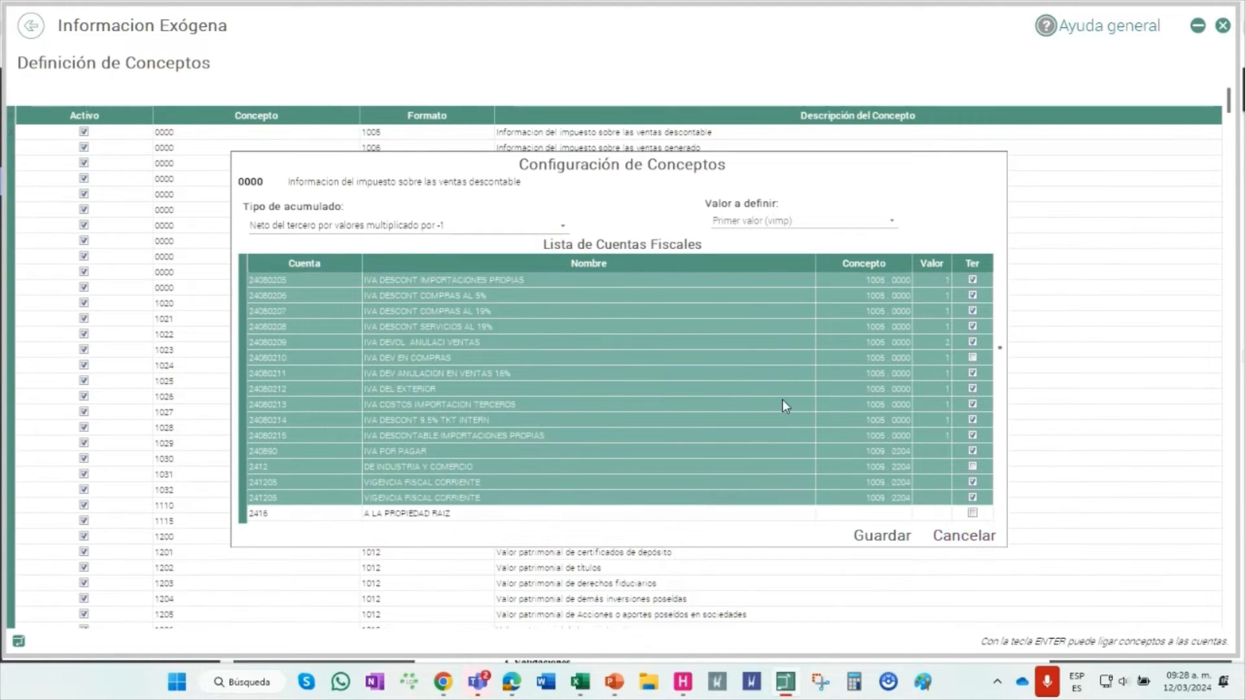
left_click(953, 537)
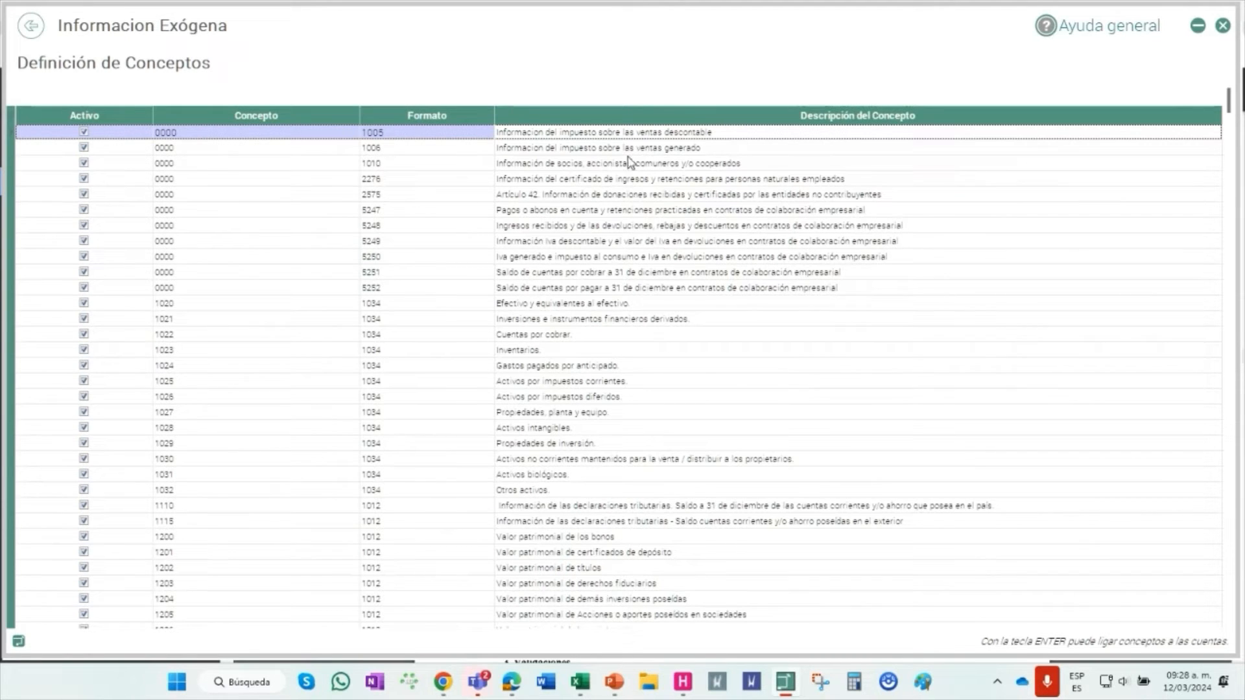
Print the Concepto/Cuentas Fiscales report with Microsoft Print to PDF and save it as 1 in the Descargas folder
right_click(620, 134)
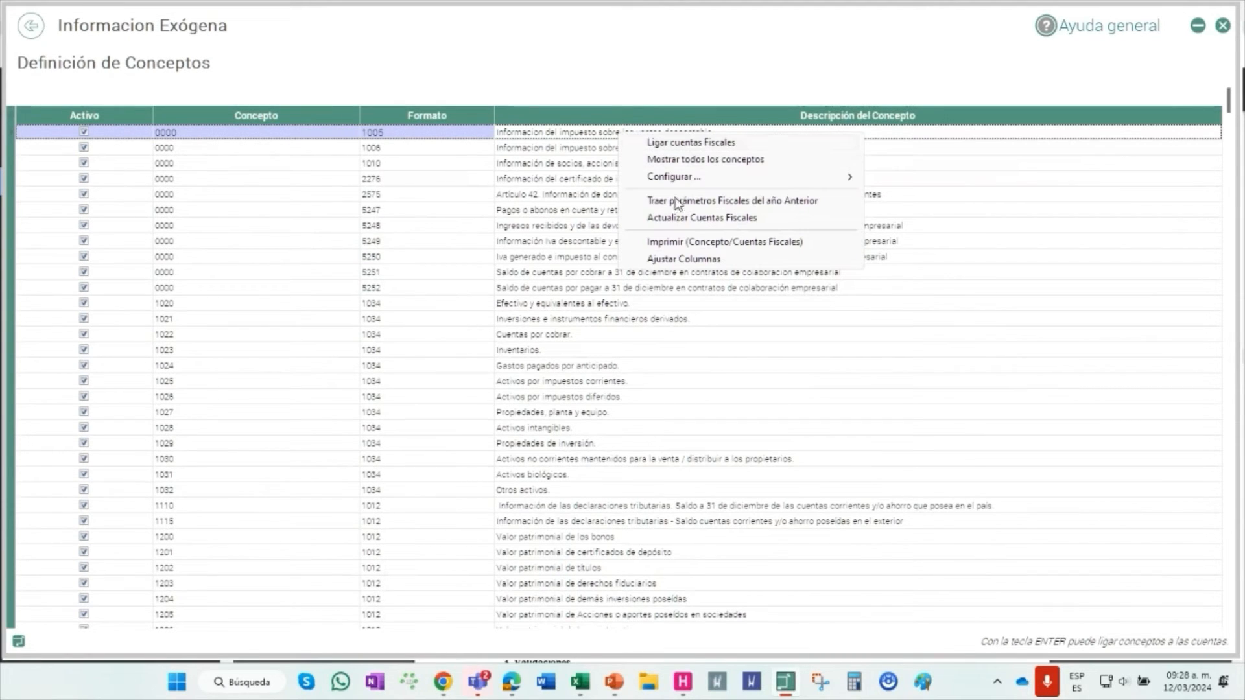
left_click(671, 246)
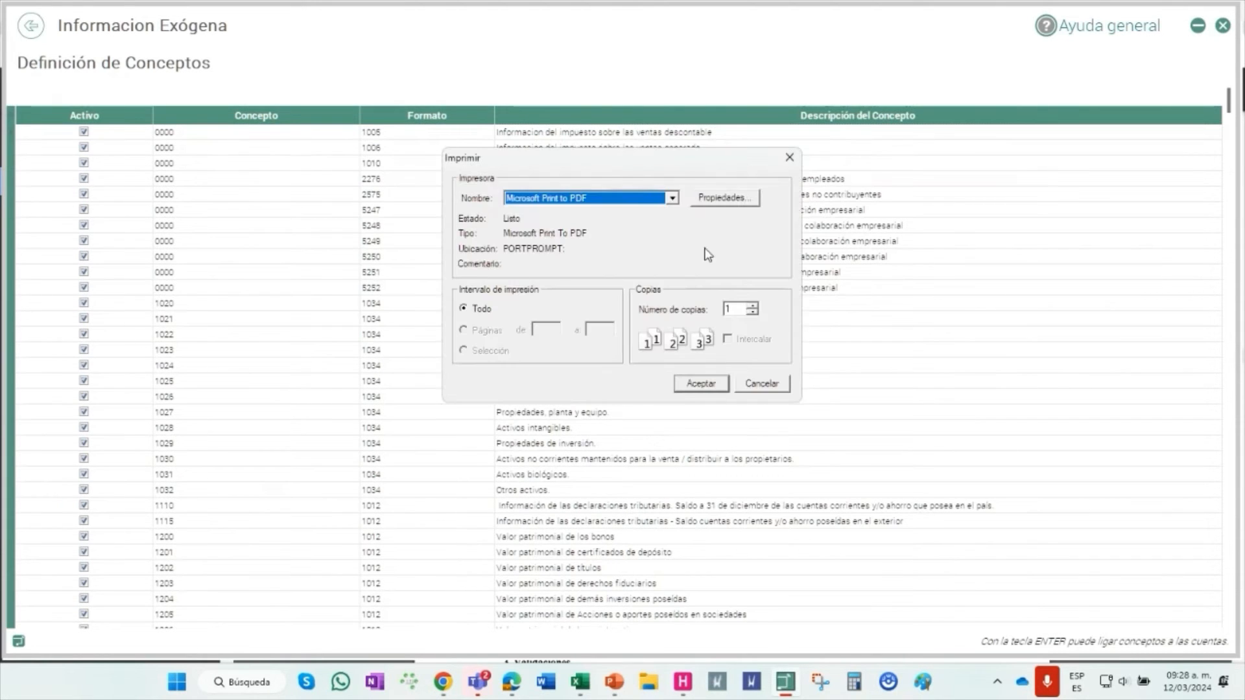
left_click(698, 381)
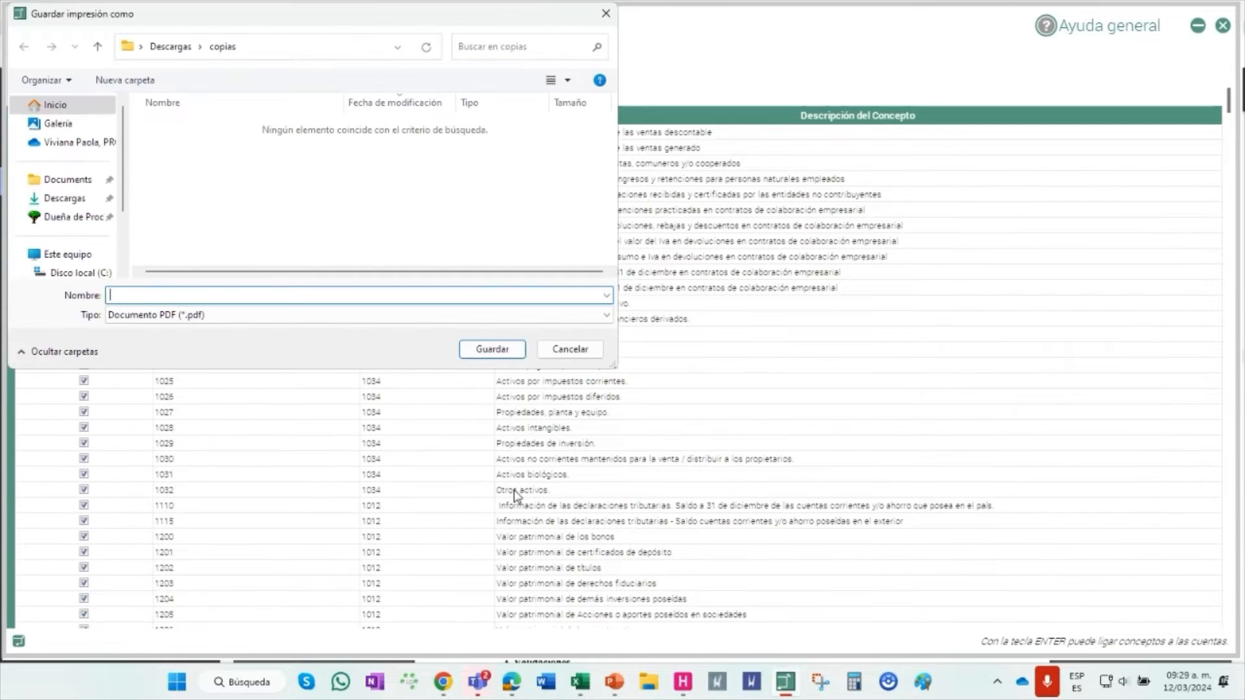
left_click(58, 123)
left_click(152, 293)
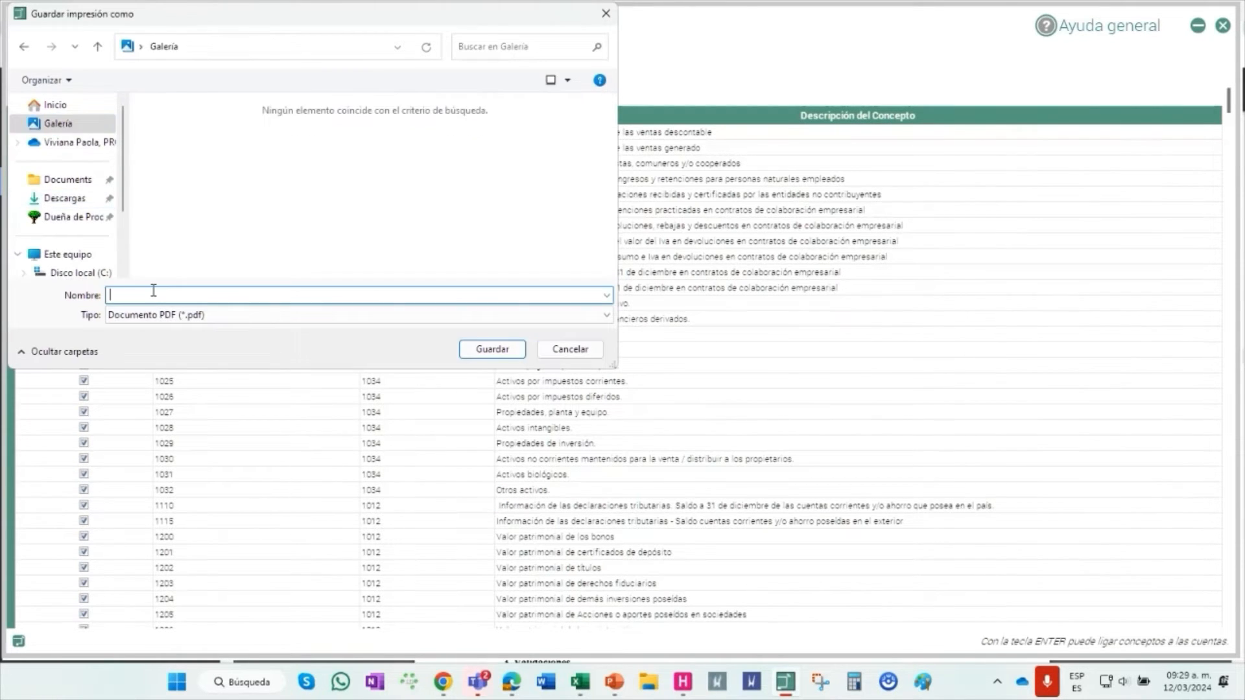
key("Return")
left_click(717, 340)
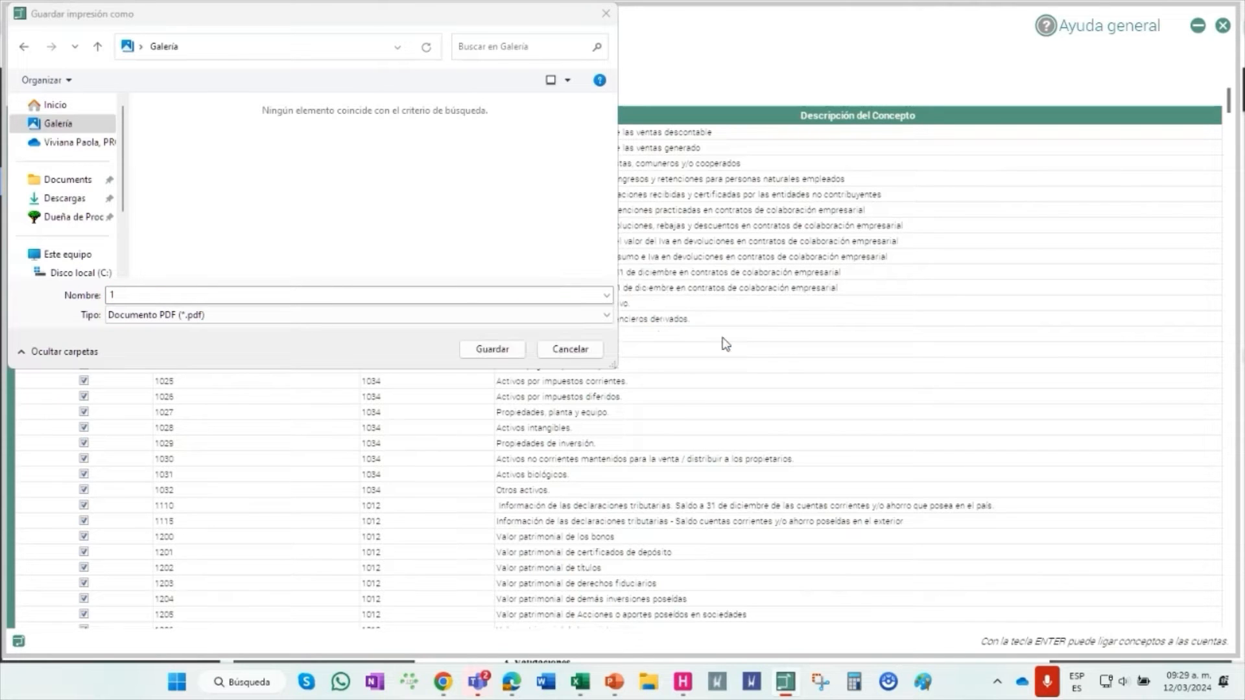
left_click(49, 198)
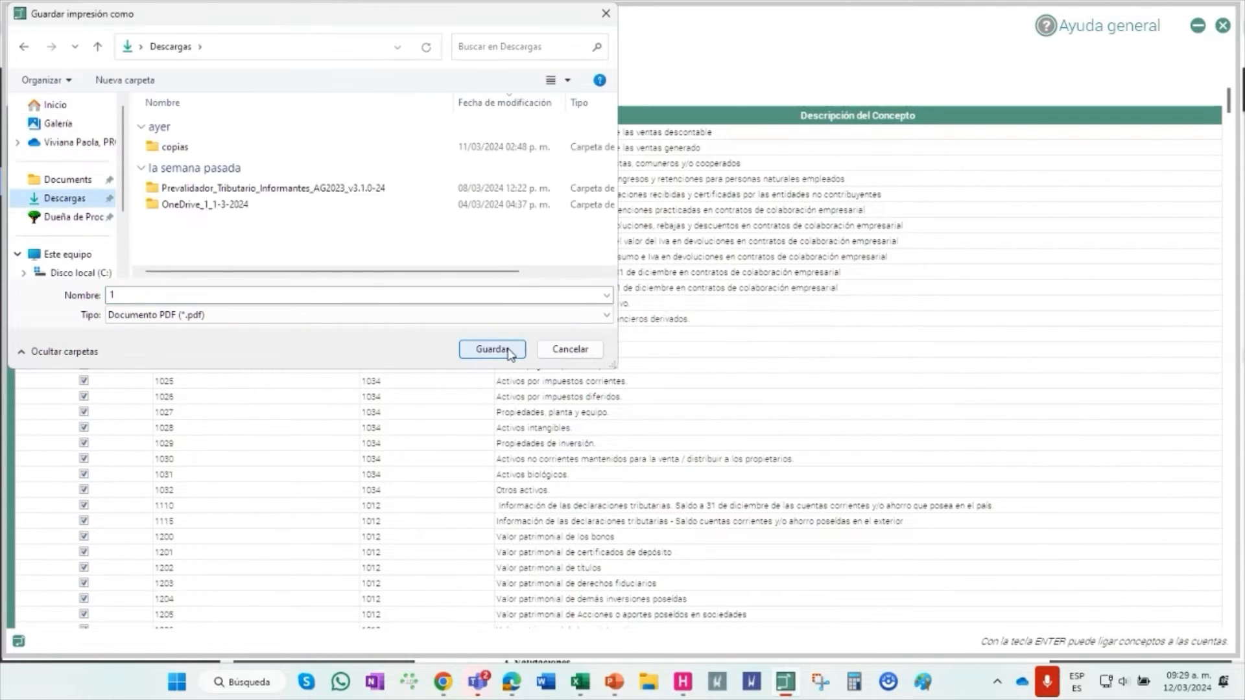
left_click(492, 348)
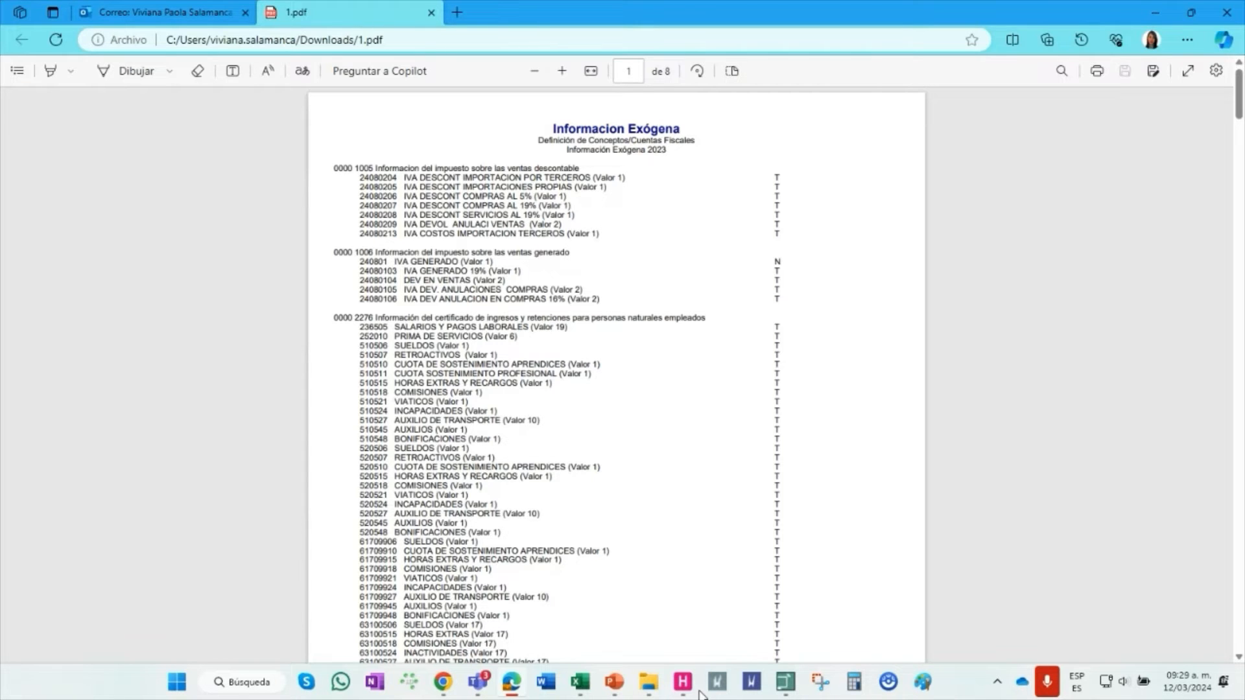
In Informacion Exógena, open the fiscal account configuration of concept 1022, summarise its account list and close it without saving
left_click(785, 681)
right_click(760, 334)
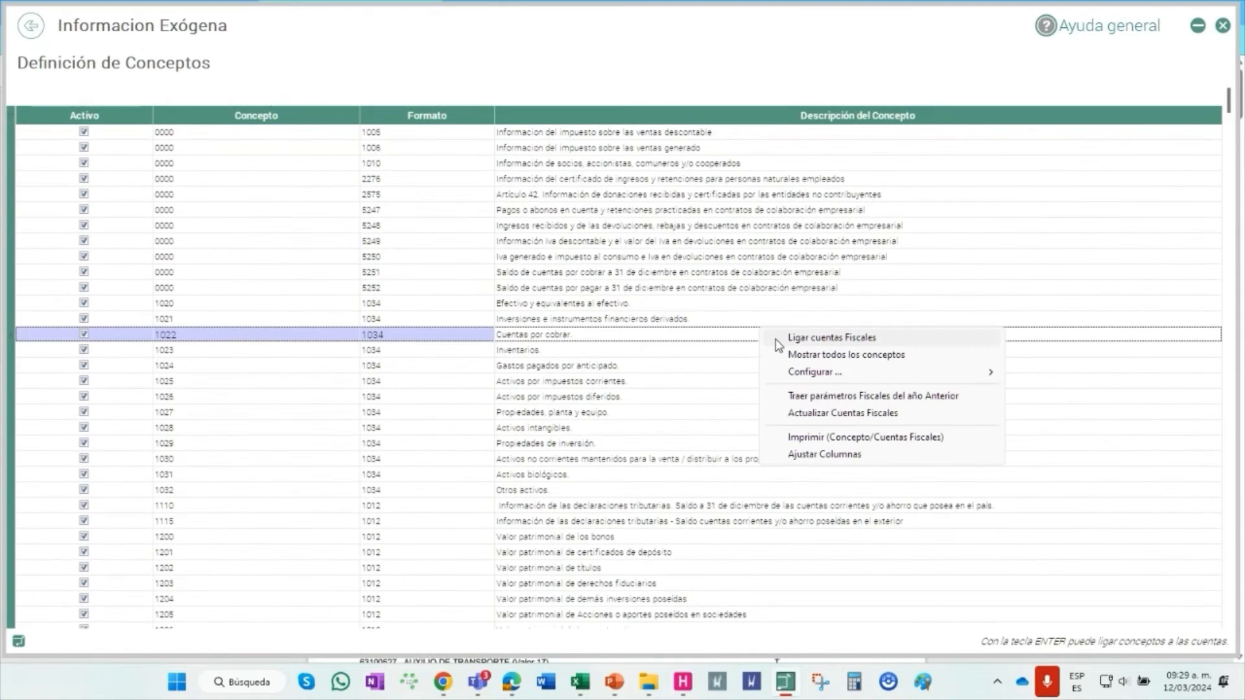
left_click(804, 338)
right_click(787, 373)
left_click(817, 423)
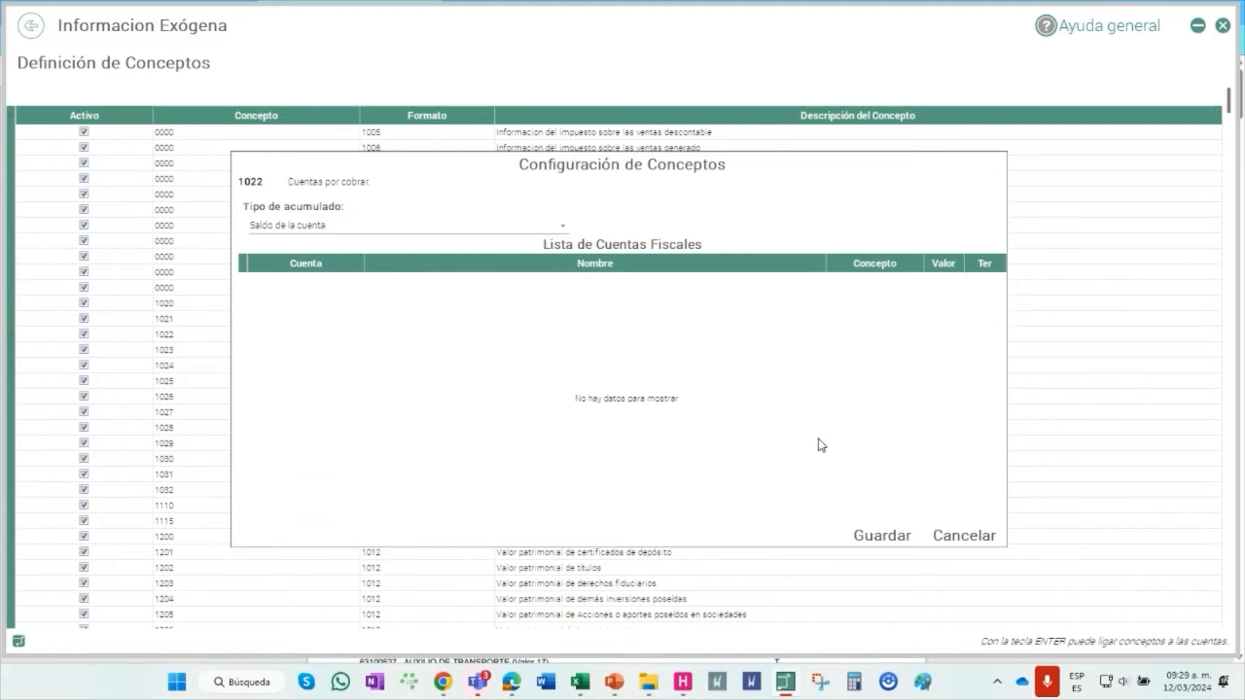
left_click(979, 543)
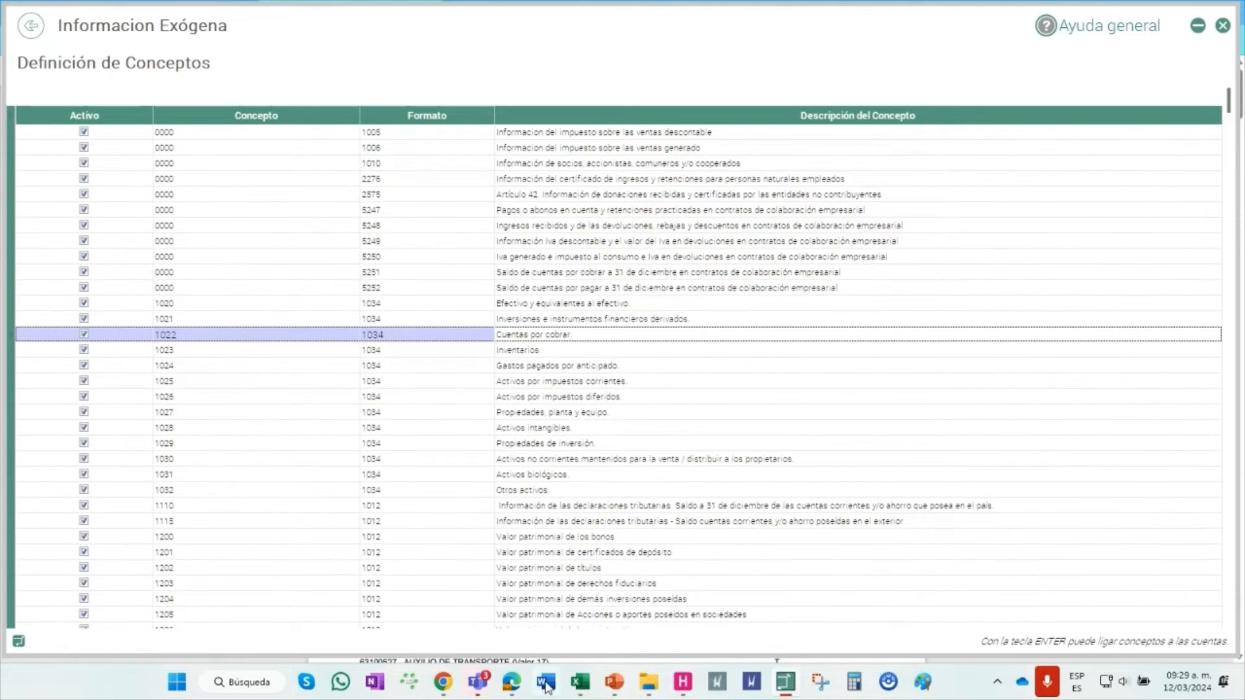
Switch to Edge and look through the fiscal accounts linked to each concept in the 1.pdf report
left_click(512, 681)
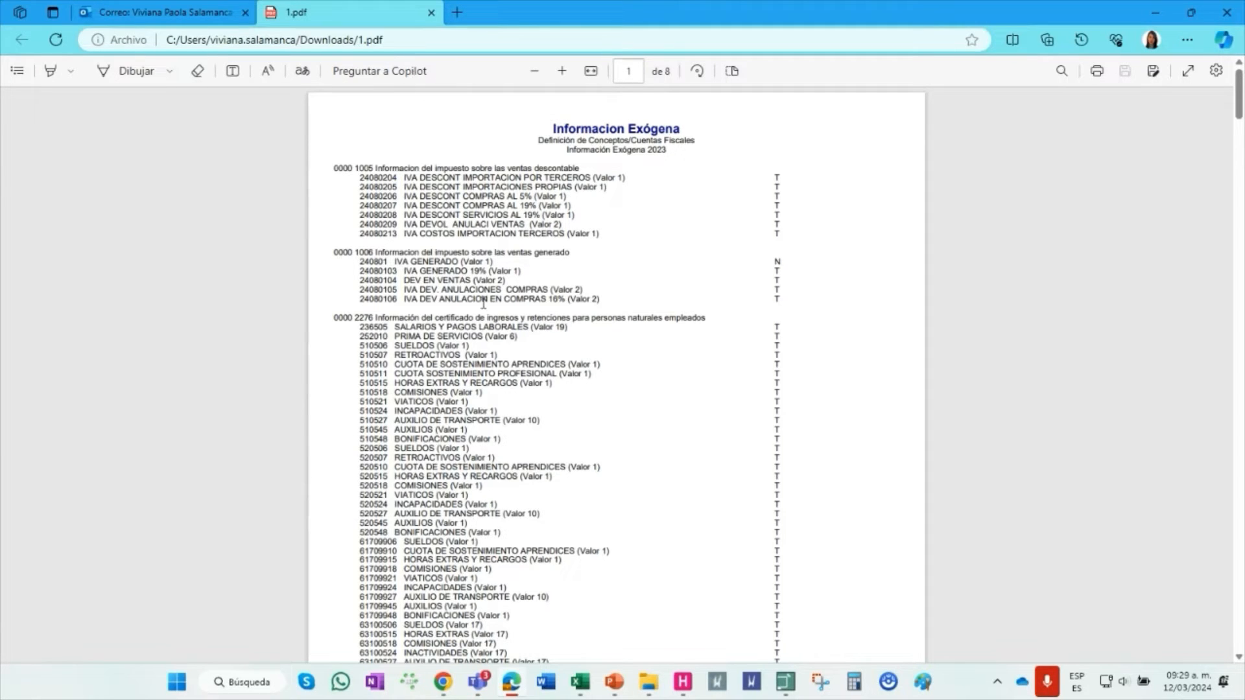
scroll(471, 330, "down", 20)
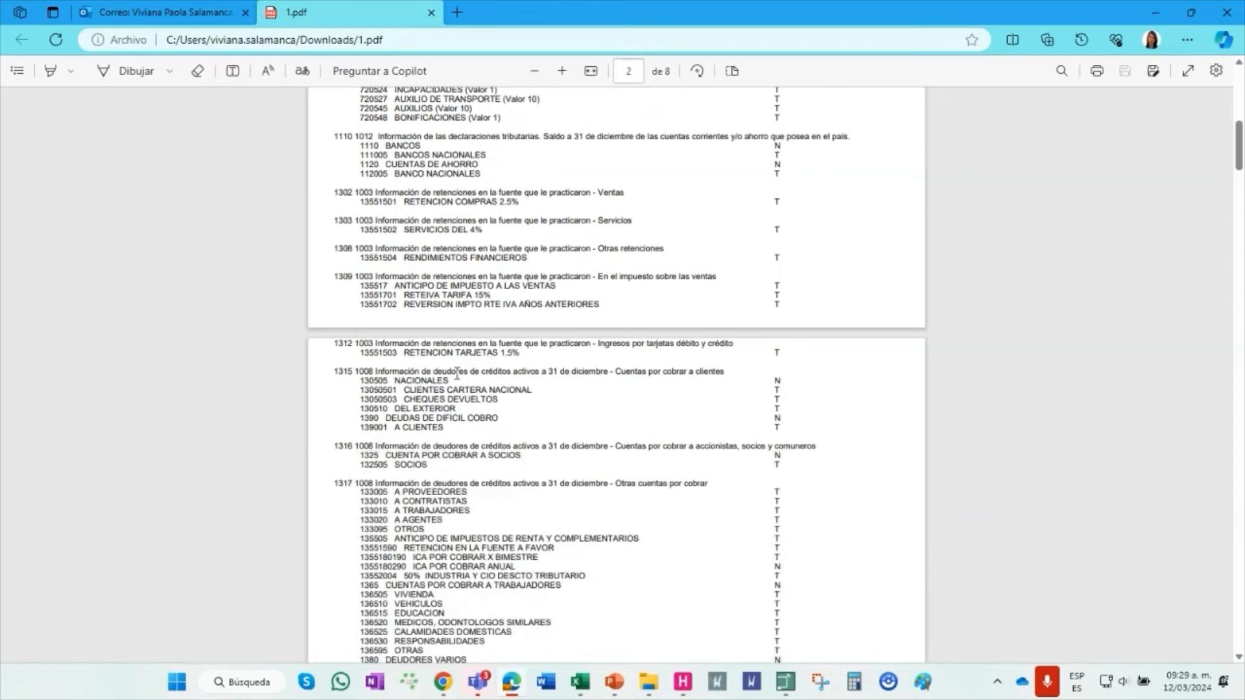
scroll(382, 381, "down", 10)
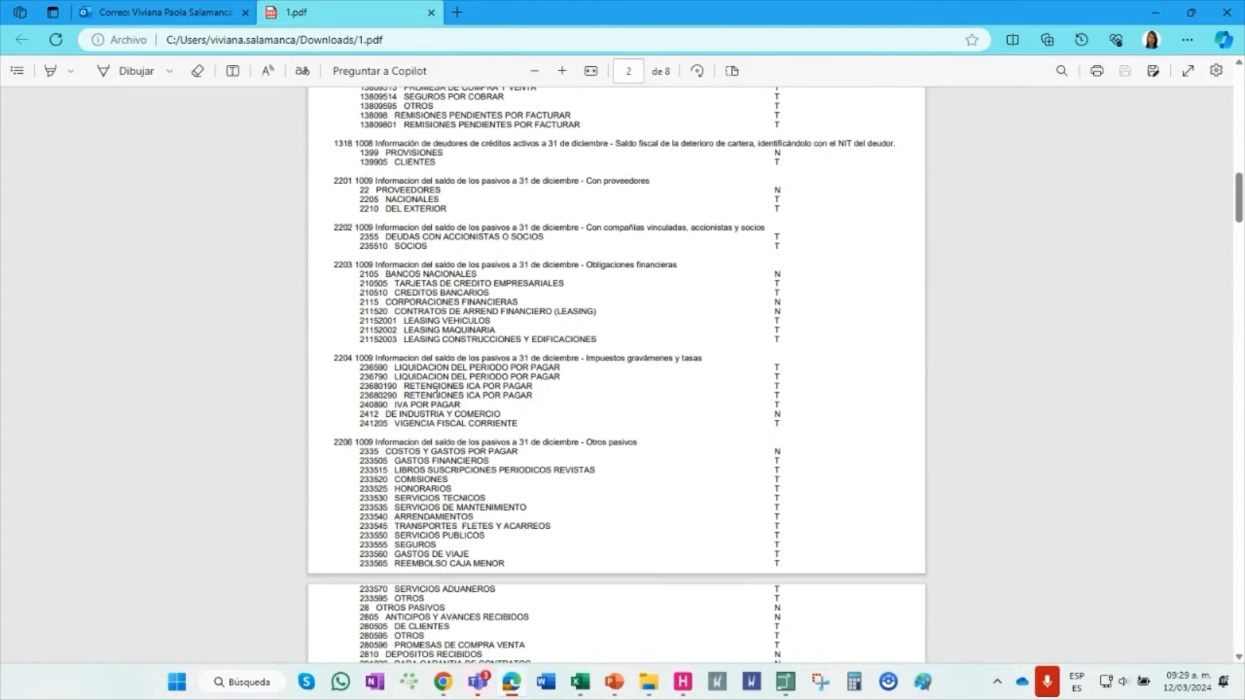
Examine the fiscal accounts linked to concept 0000 of format 1005 on the first page of the report
scroll(423, 382, "down", 20)
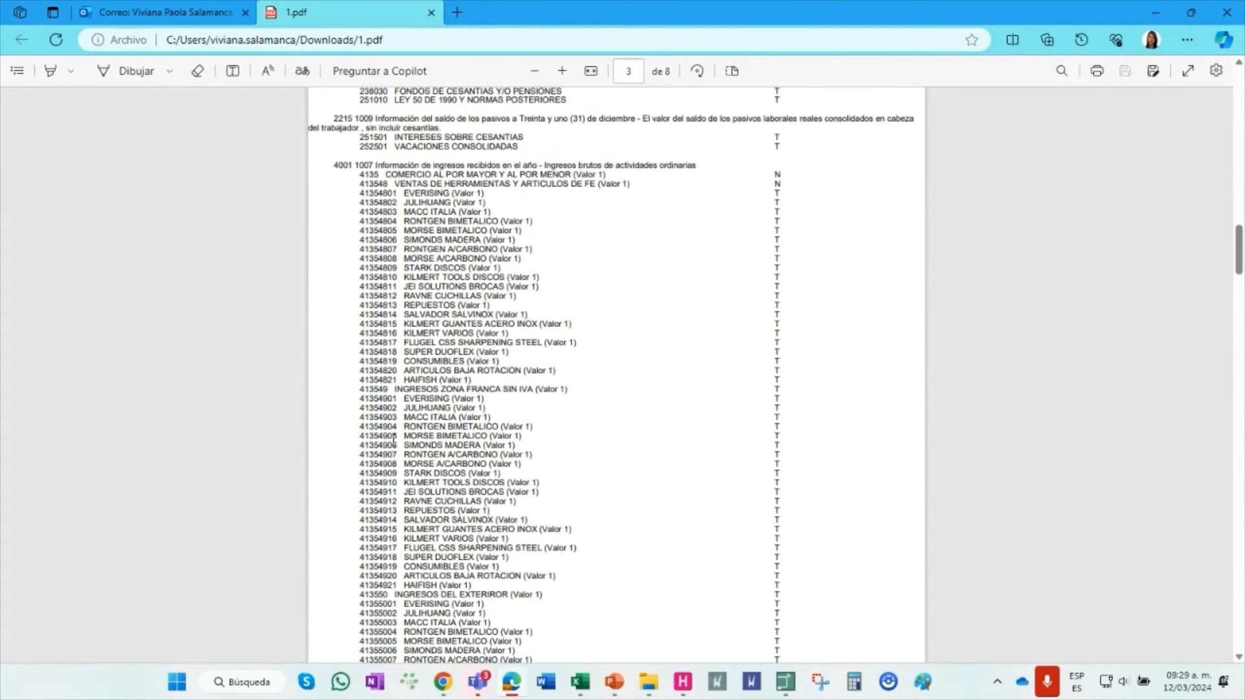
scroll(388, 503, "up", 20)
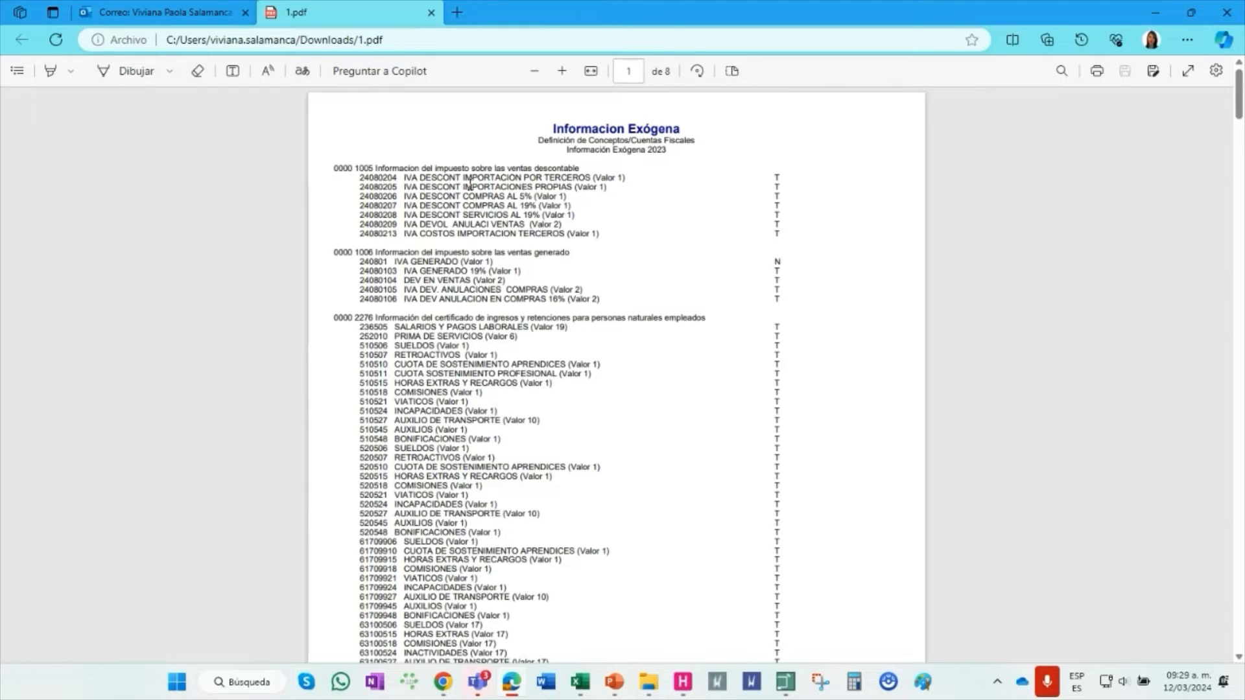
left_click_drag(335, 164, 376, 168)
left_click(377, 167)
right_click(377, 167)
left_click(421, 195)
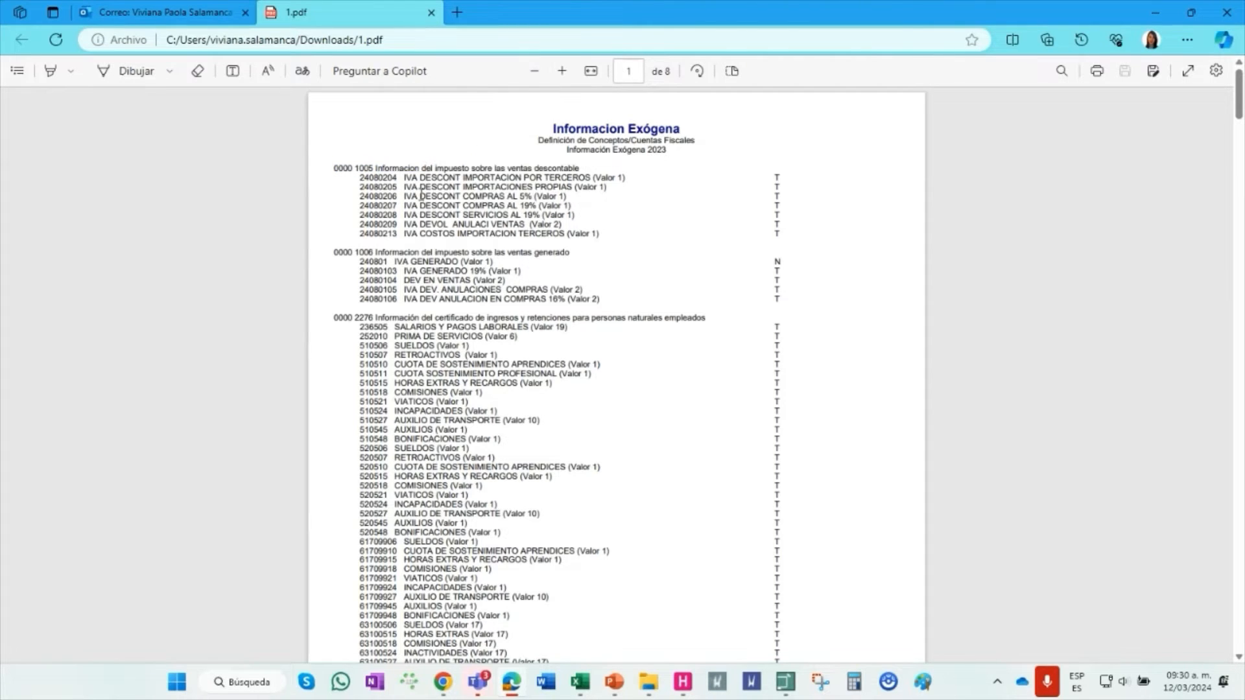
left_click_drag(359, 179, 391, 185)
left_click(363, 186)
left_click_drag(387, 178, 365, 186)
left_click(389, 205)
left_click_drag(365, 177, 396, 233)
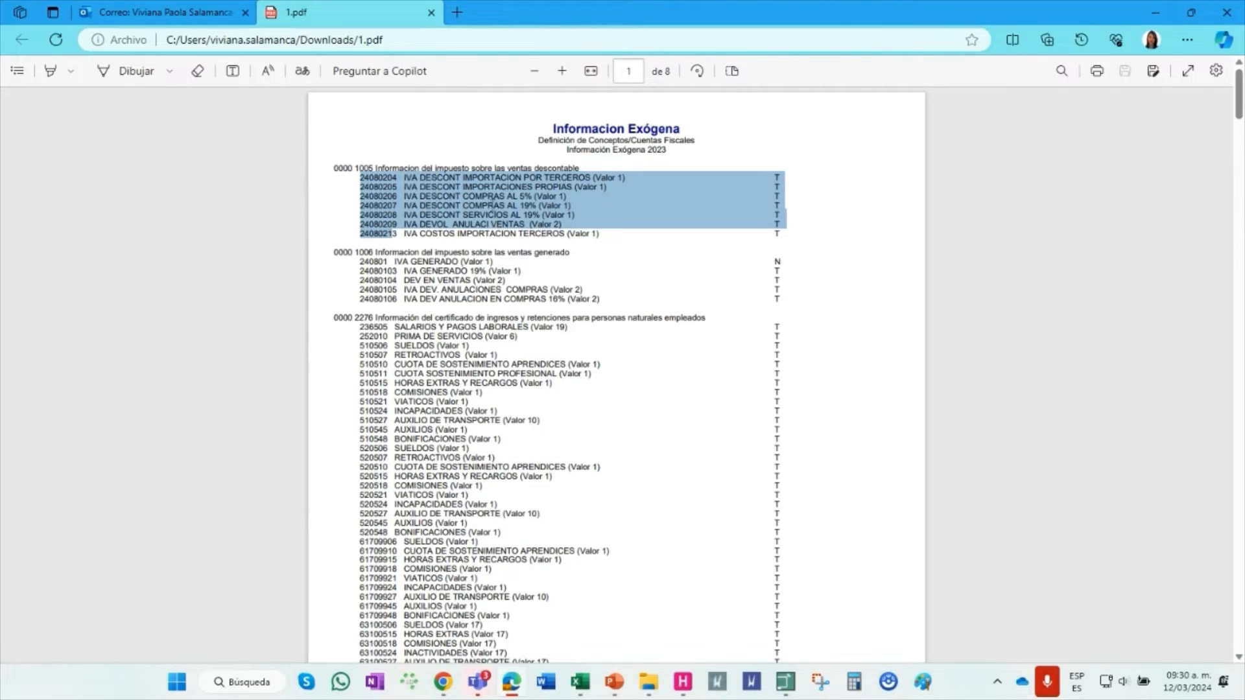
Check the Valor assigned to IVA DESCONT IMPORTACION POR TERCEROS and to IVA DEVOL ANULACI VENTAS in format 1005
left_click(495, 191)
double_click(594, 178)
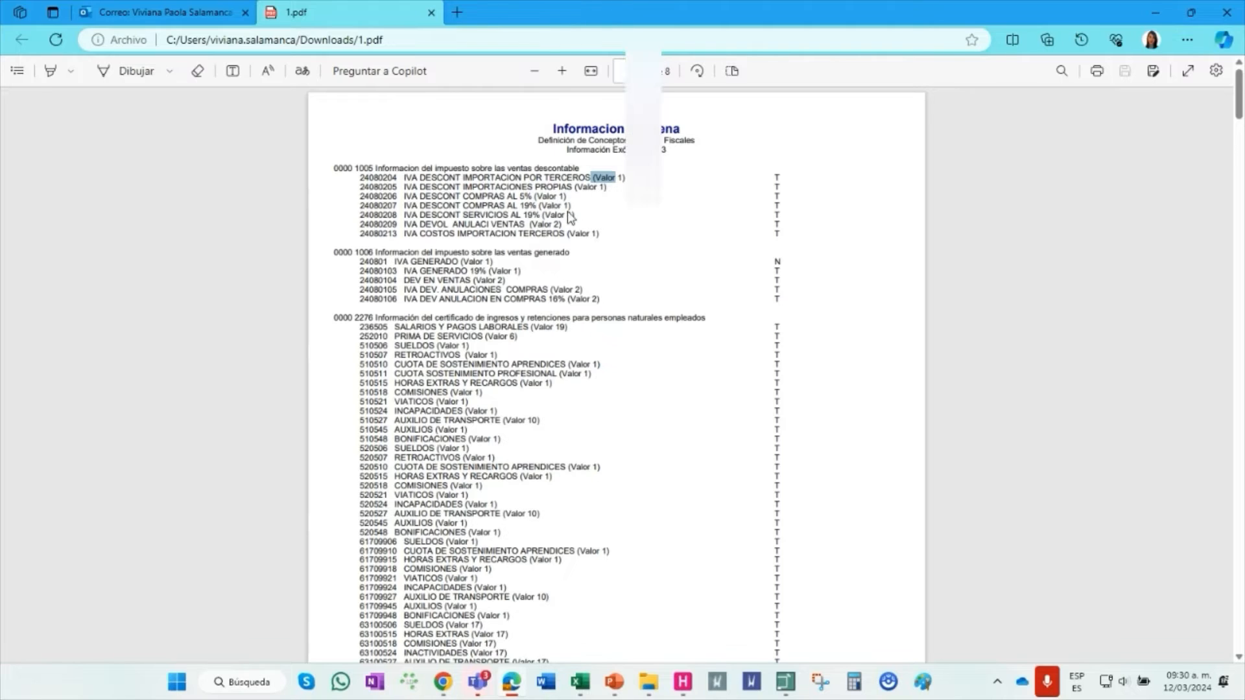
left_click(519, 234)
left_click_drag(358, 227, 476, 225)
left_click(562, 228)
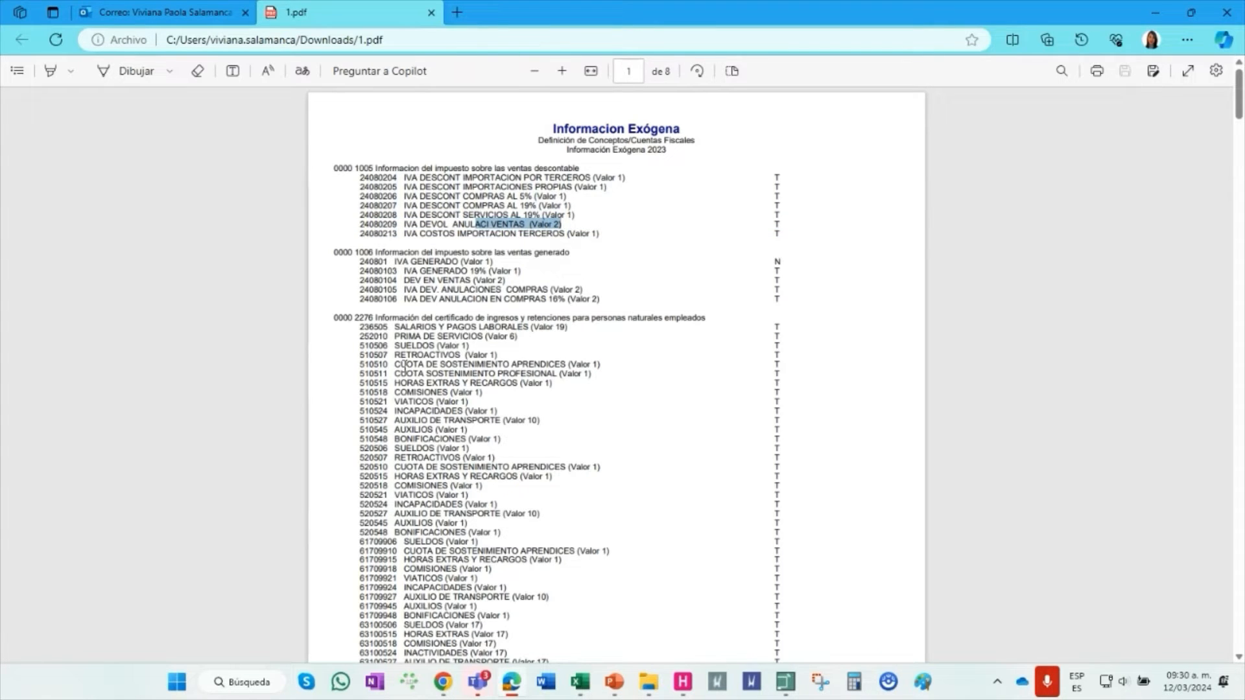
Examine the accounts and their Valor assignments under format 2276, including PRIMA DE SERVICIOS and AUXILIO DE TRANSPORTE
scroll(404, 390, "down", 7)
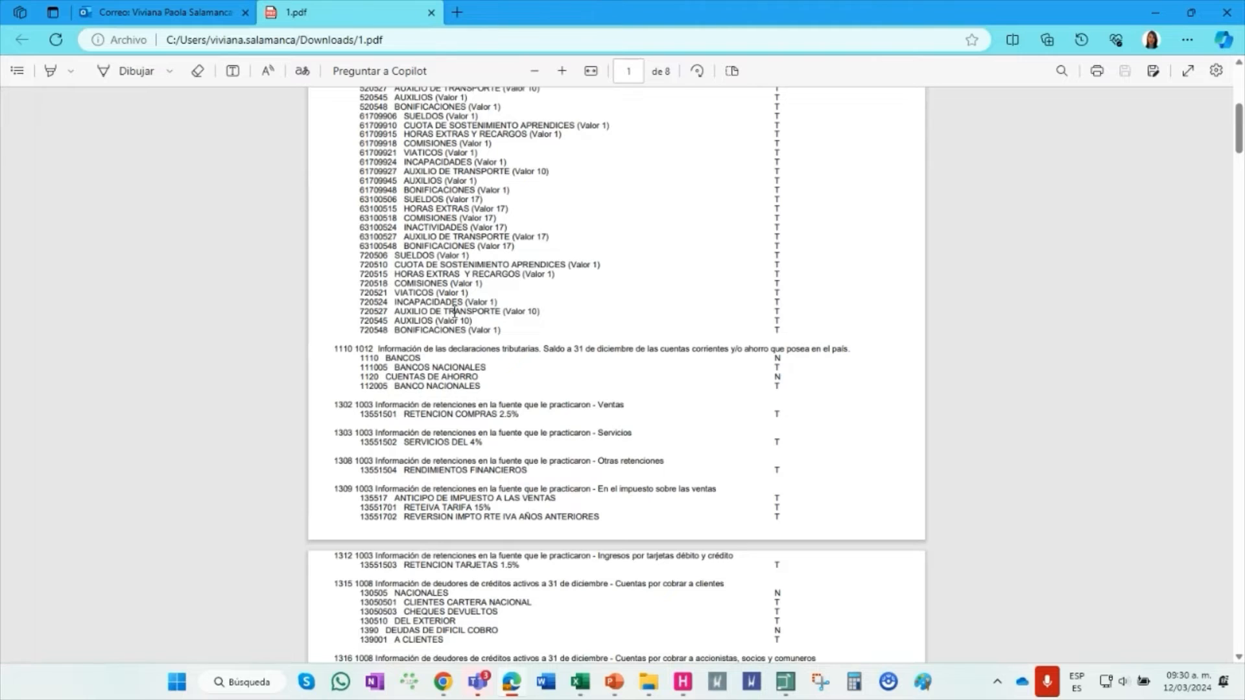
scroll(541, 331, "up", 7)
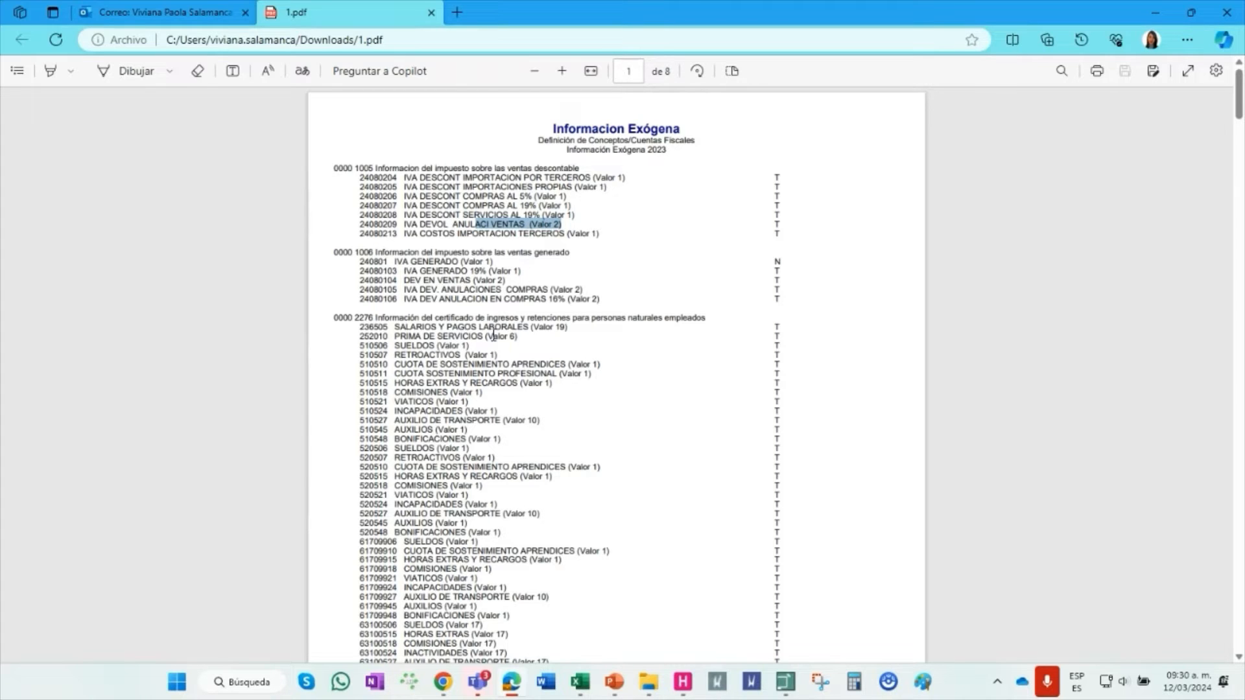
left_click_drag(332, 317, 710, 316)
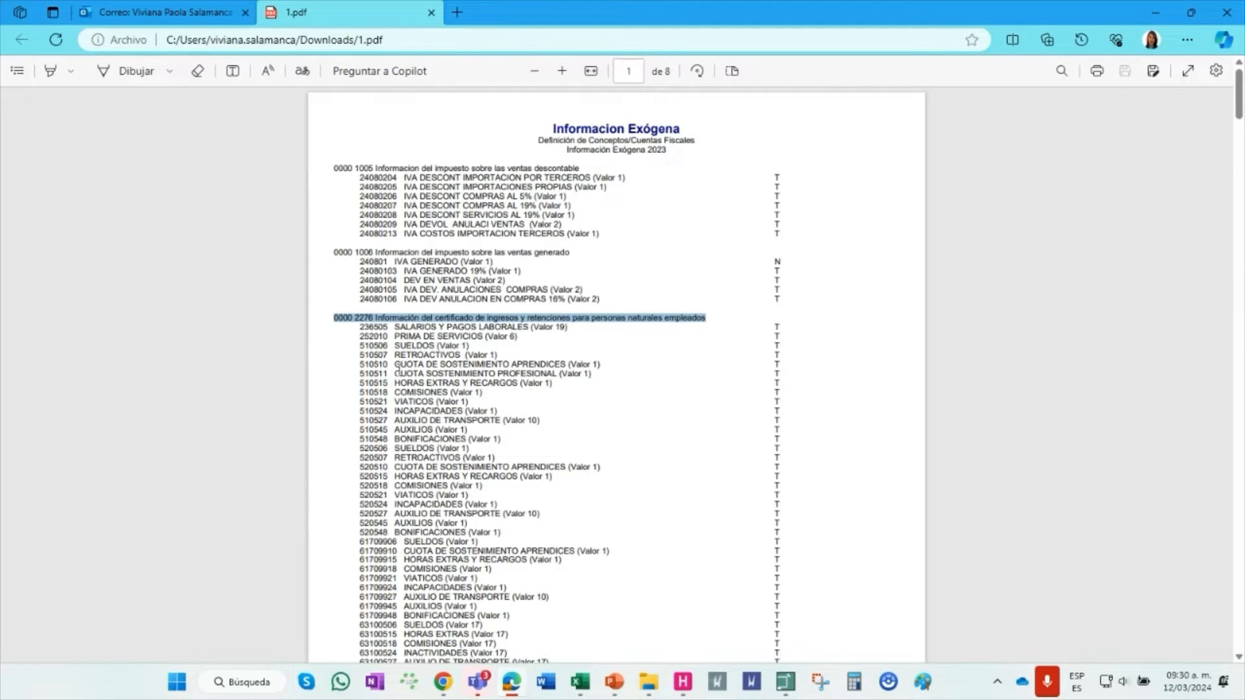
left_click(378, 343)
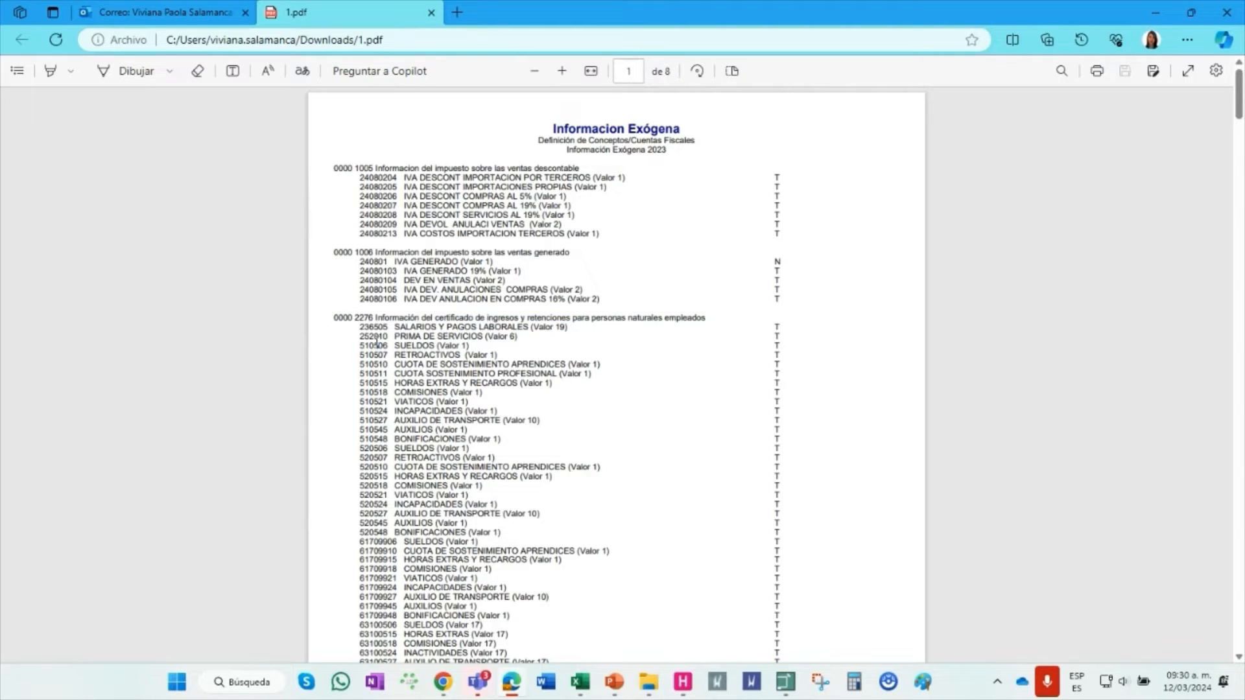
left_click_drag(360, 332, 559, 338)
left_click(553, 328)
left_click_drag(478, 336, 509, 338)
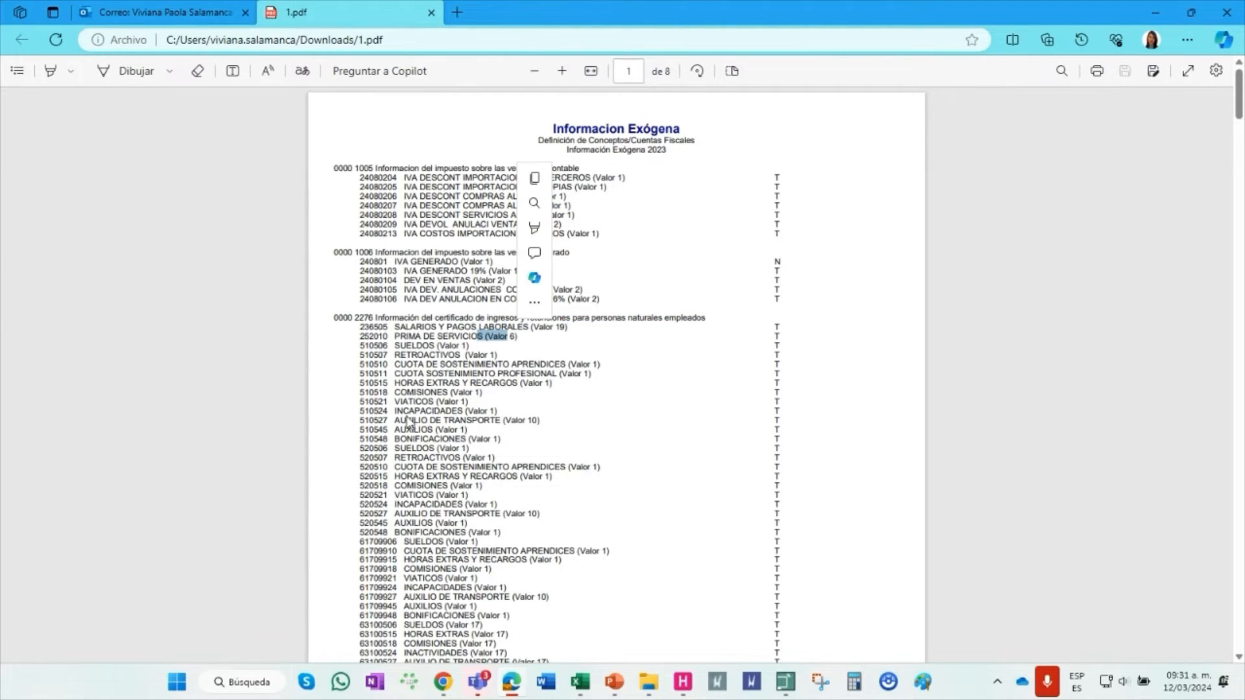
left_click_drag(356, 412, 551, 418)
left_click(551, 418)
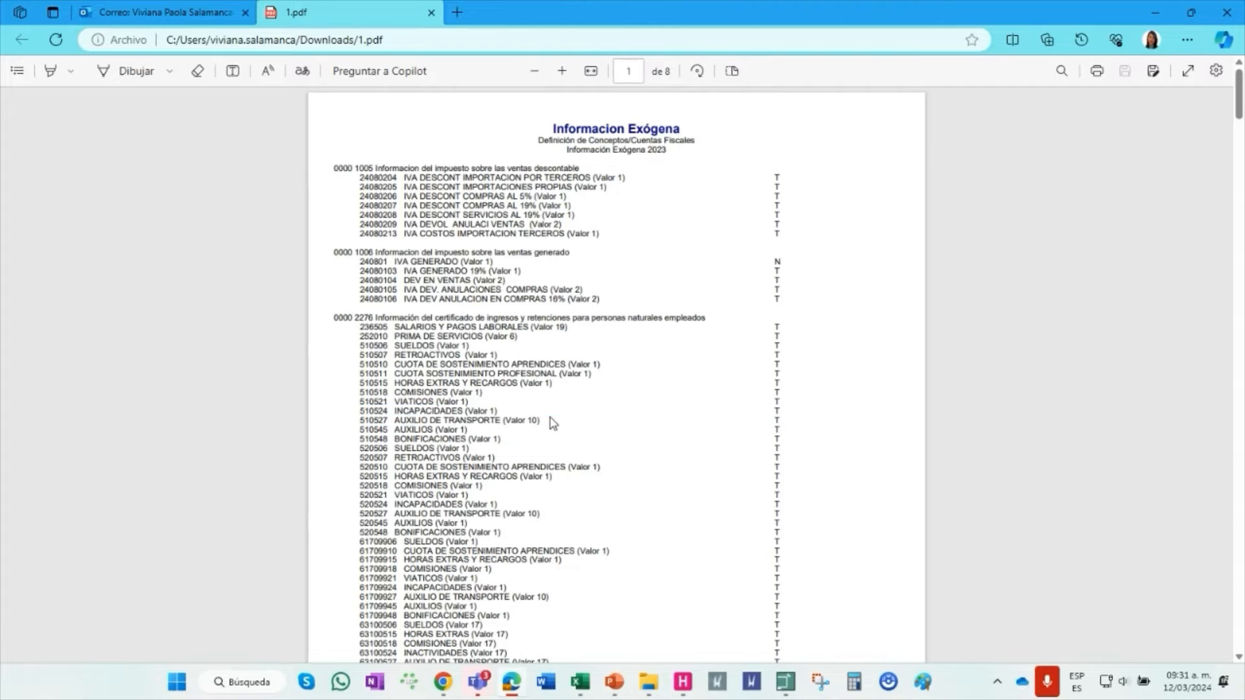
Skim the remaining concepts and their linked accounts through to the report's last page and return to its beginning
scroll(564, 512, "down", 9)
scroll(564, 506, "down", 10)
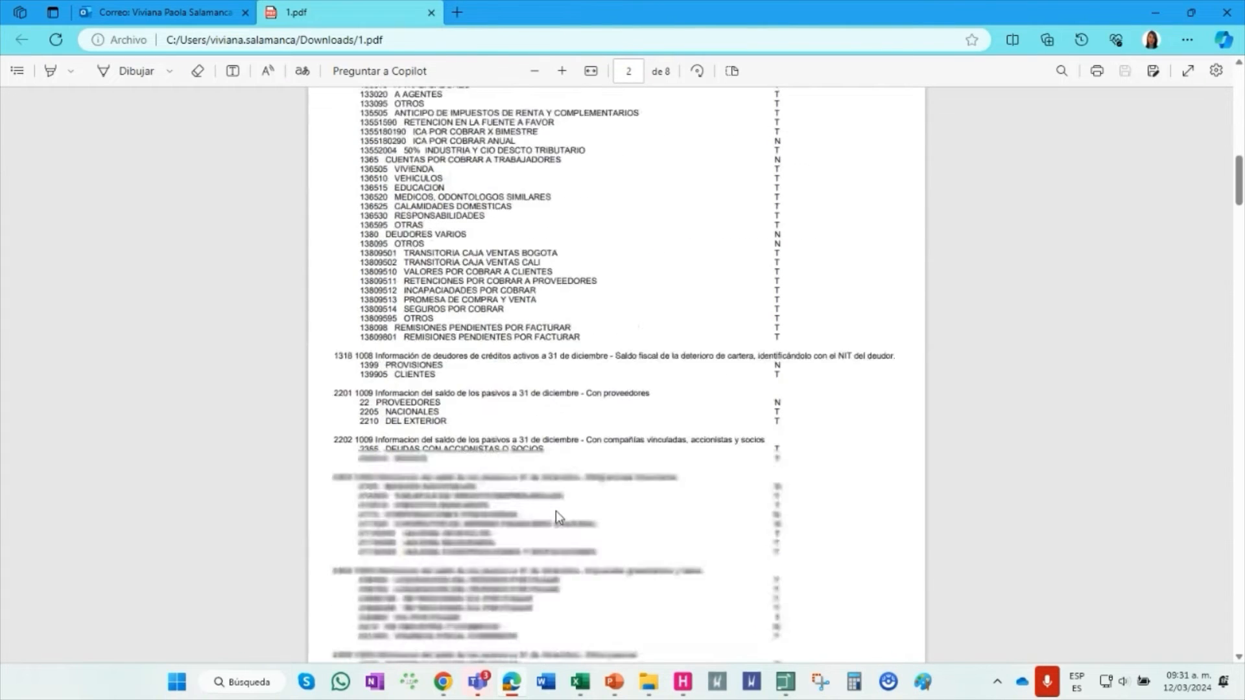
scroll(557, 514, "down", 7)
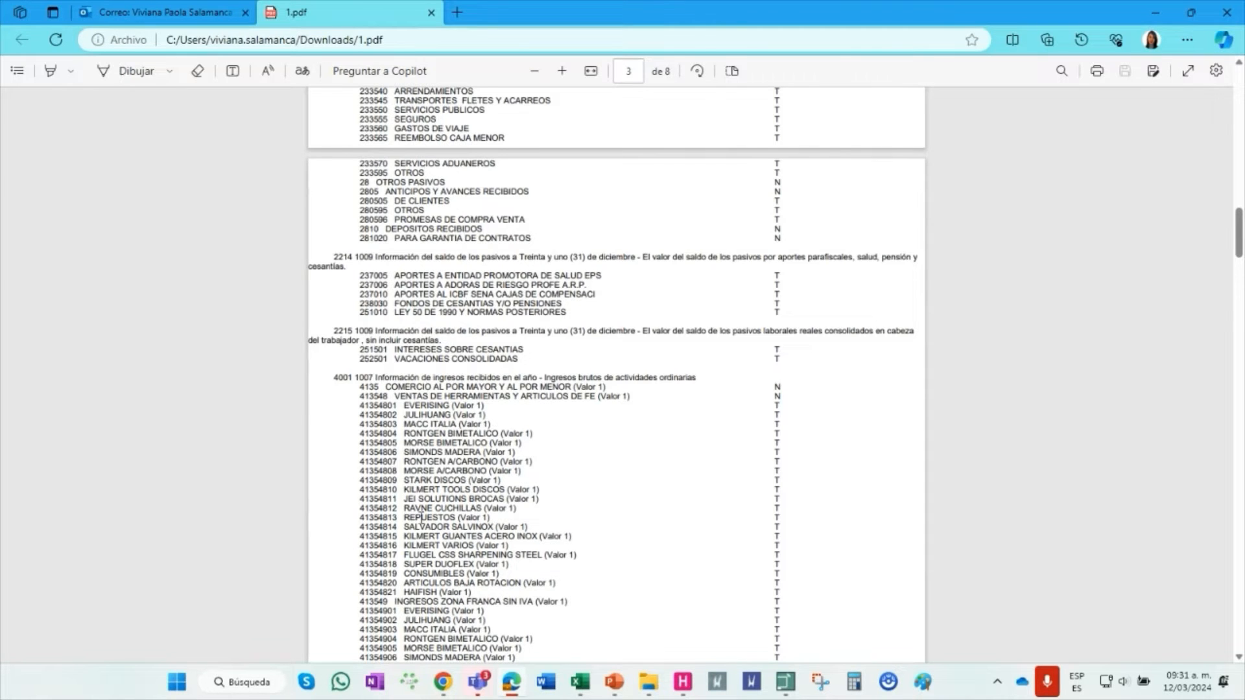
scroll(395, 587, "down", 6)
scroll(395, 587, "down", 20)
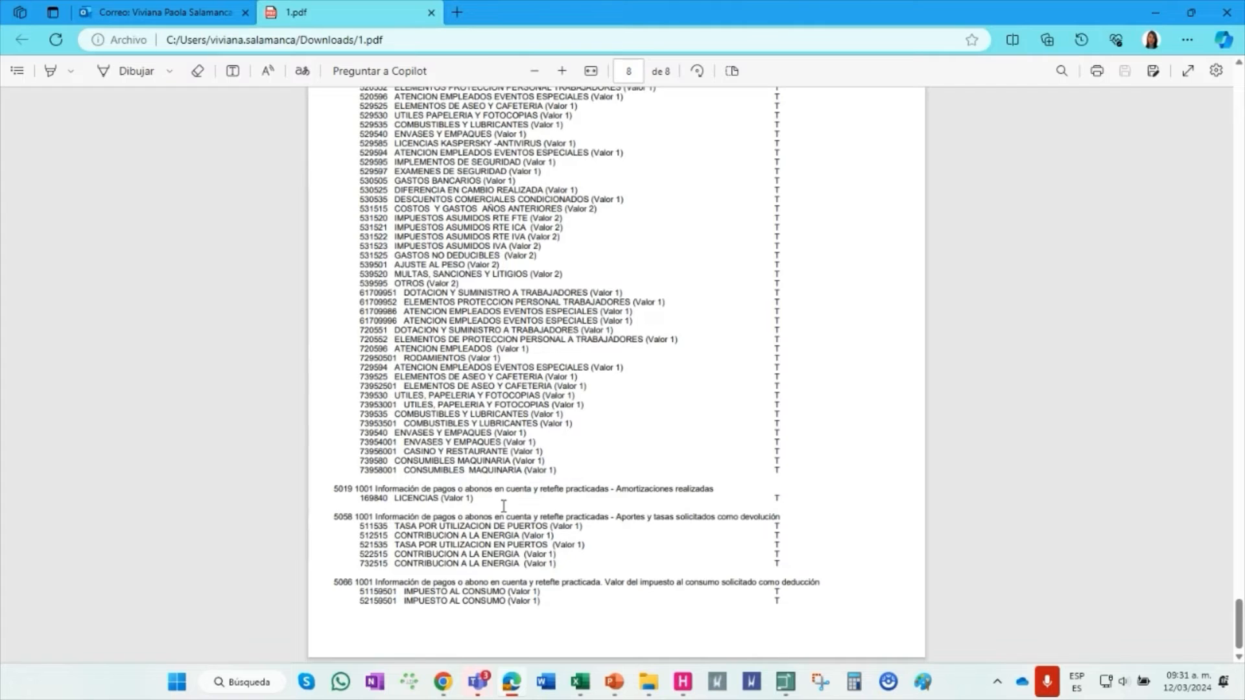
scroll(566, 463, "up", 15)
scroll(566, 462, "up", 20)
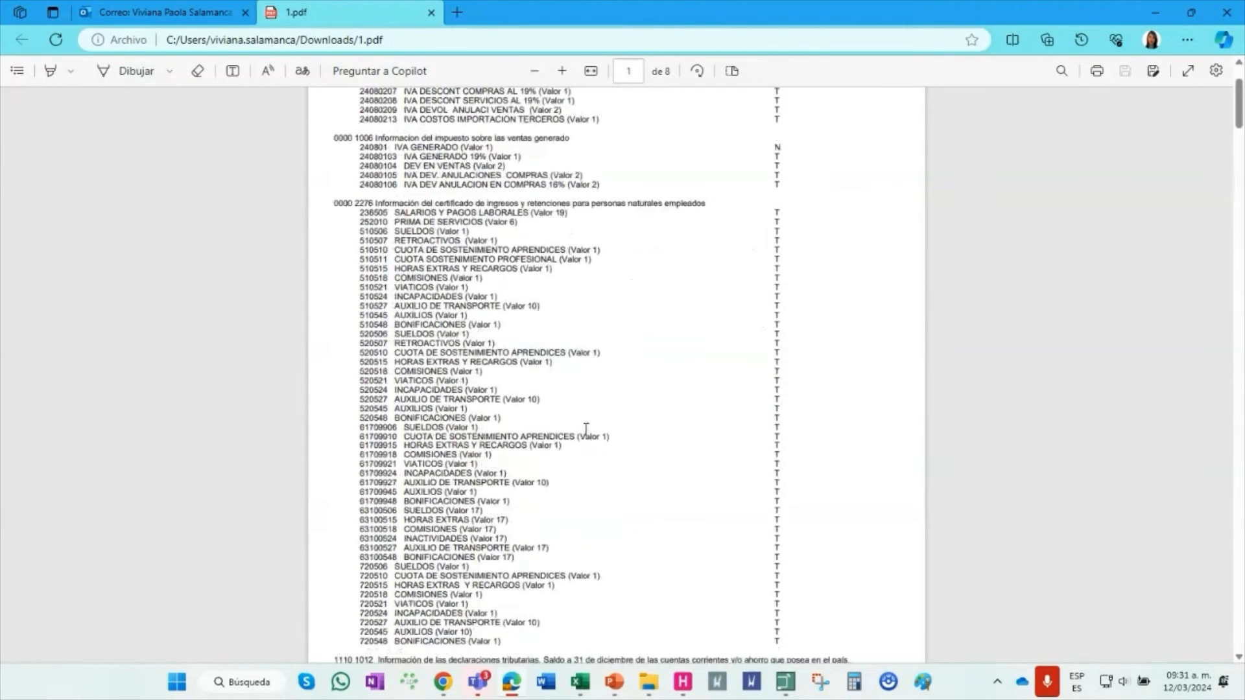
Switch back to Informacion Exógena, leave the concept definitions and review the third-party parameter accounts in Toma de Información, cancelling the process
left_click(1155, 12)
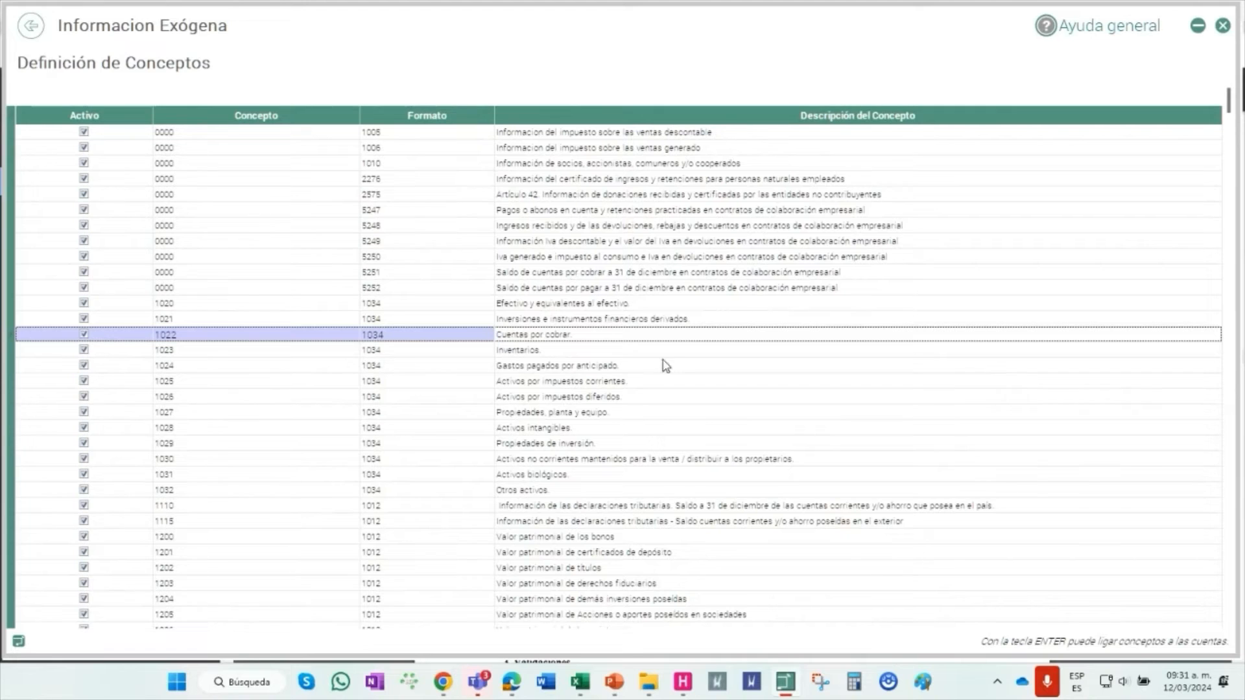
left_click(30, 26)
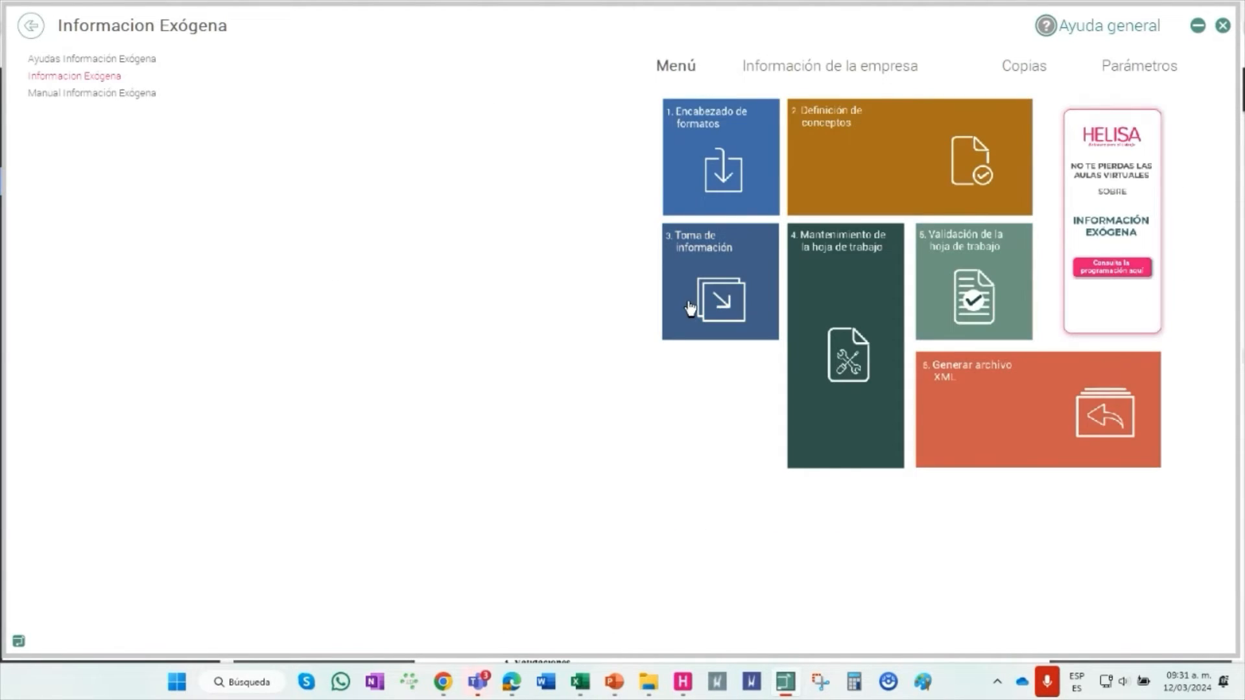
left_click(690, 301)
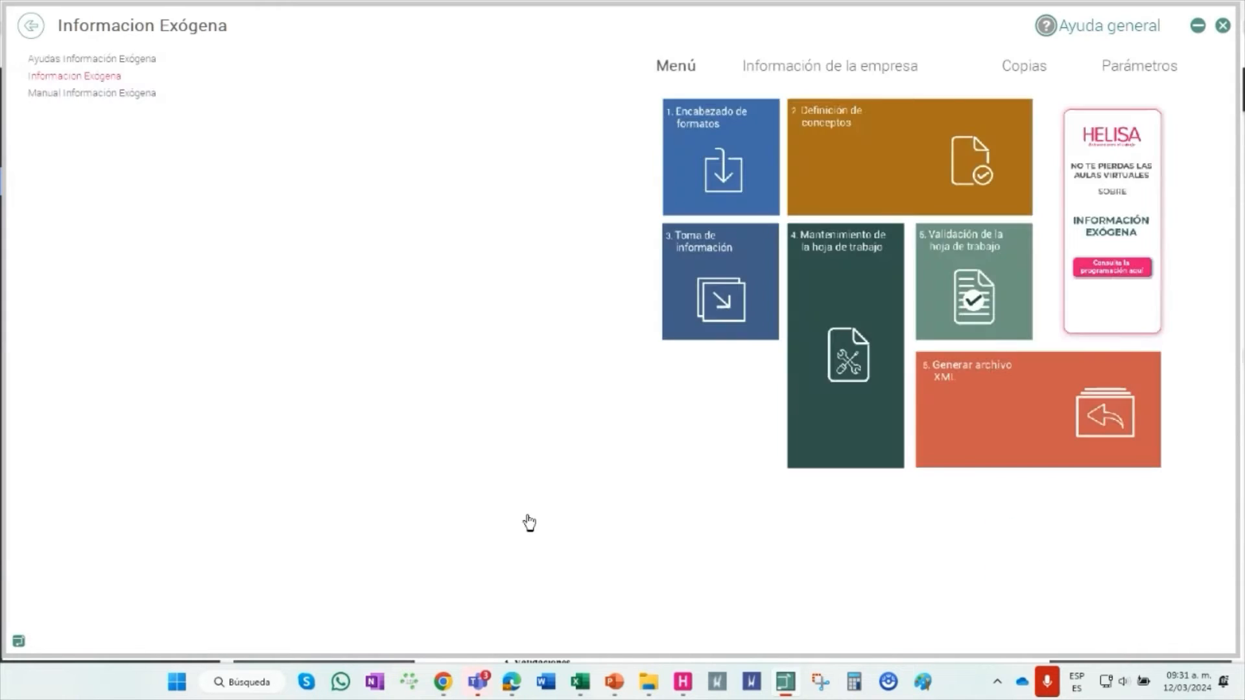
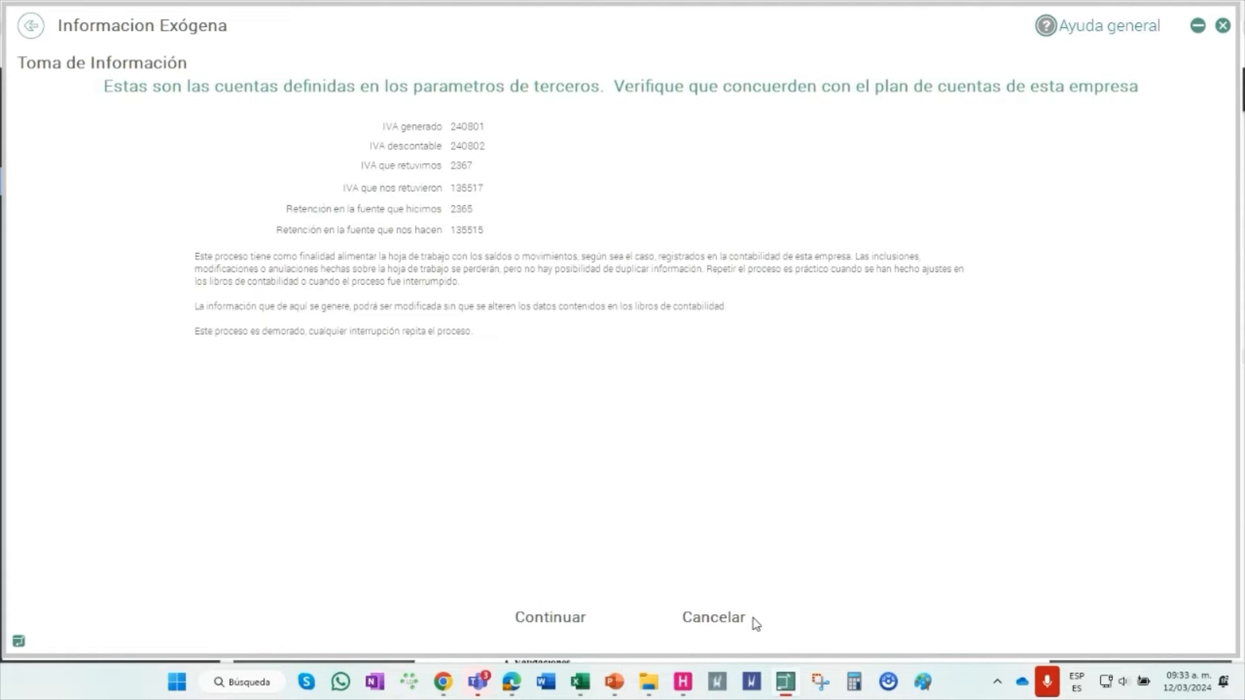
left_click(728, 621)
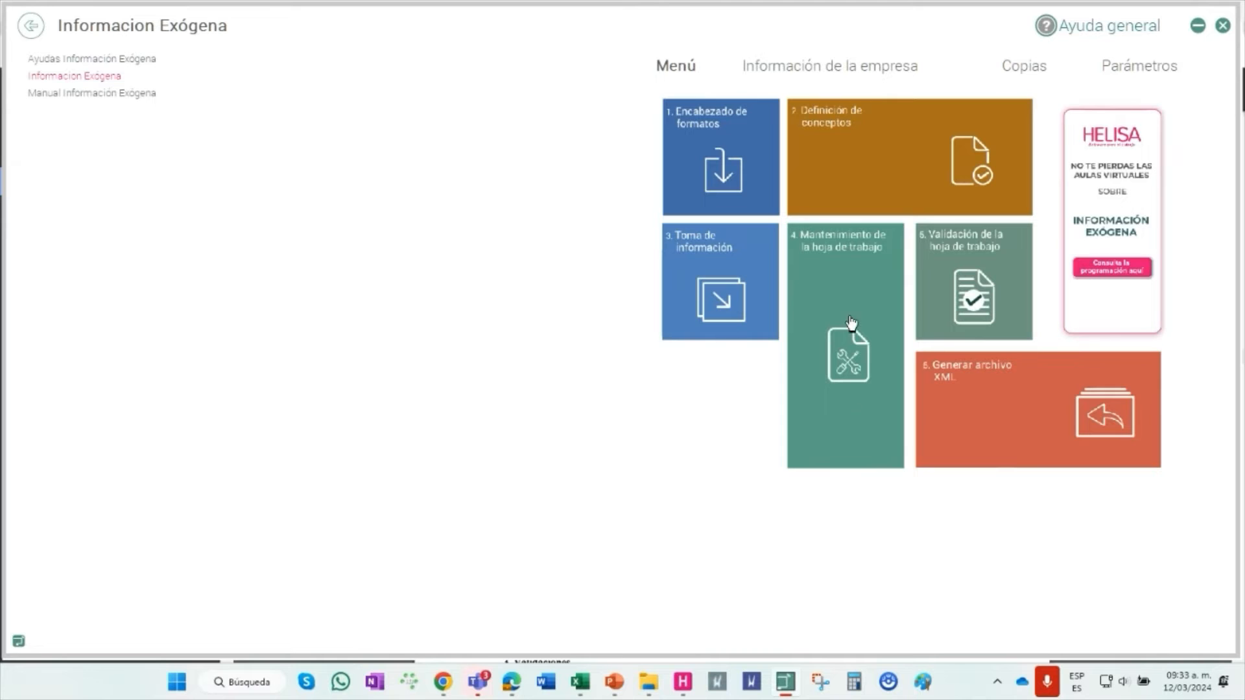
left_click(794, 275)
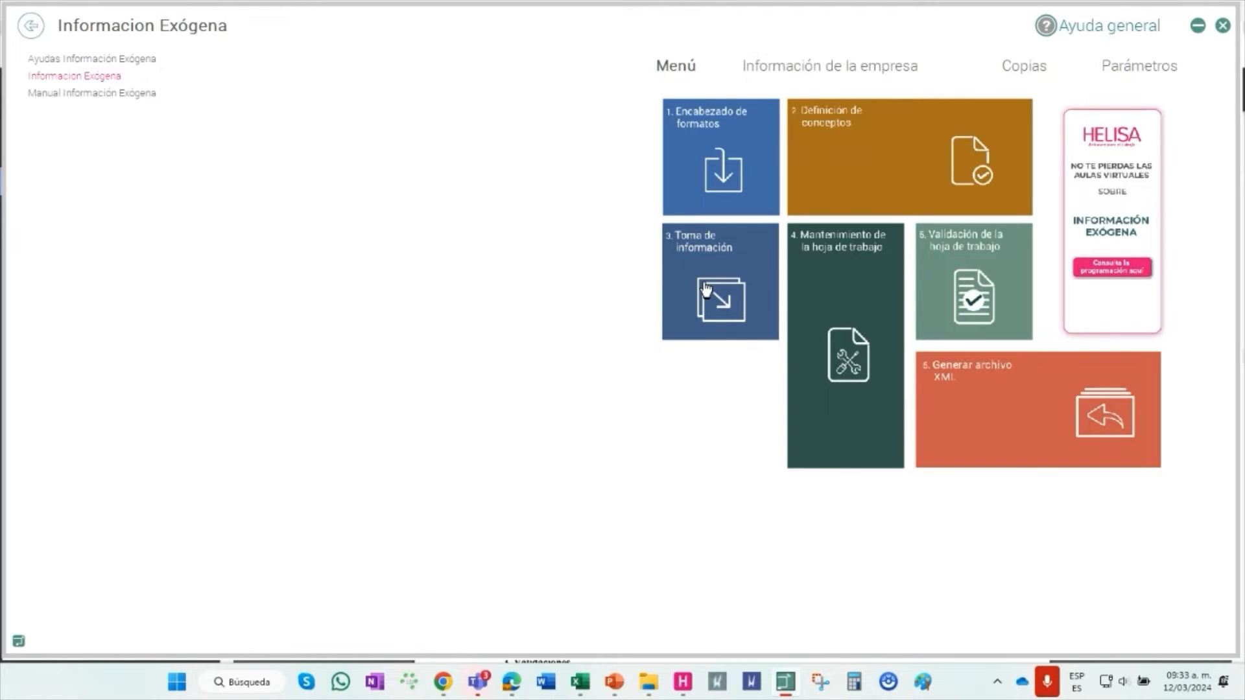
left_click(704, 291)
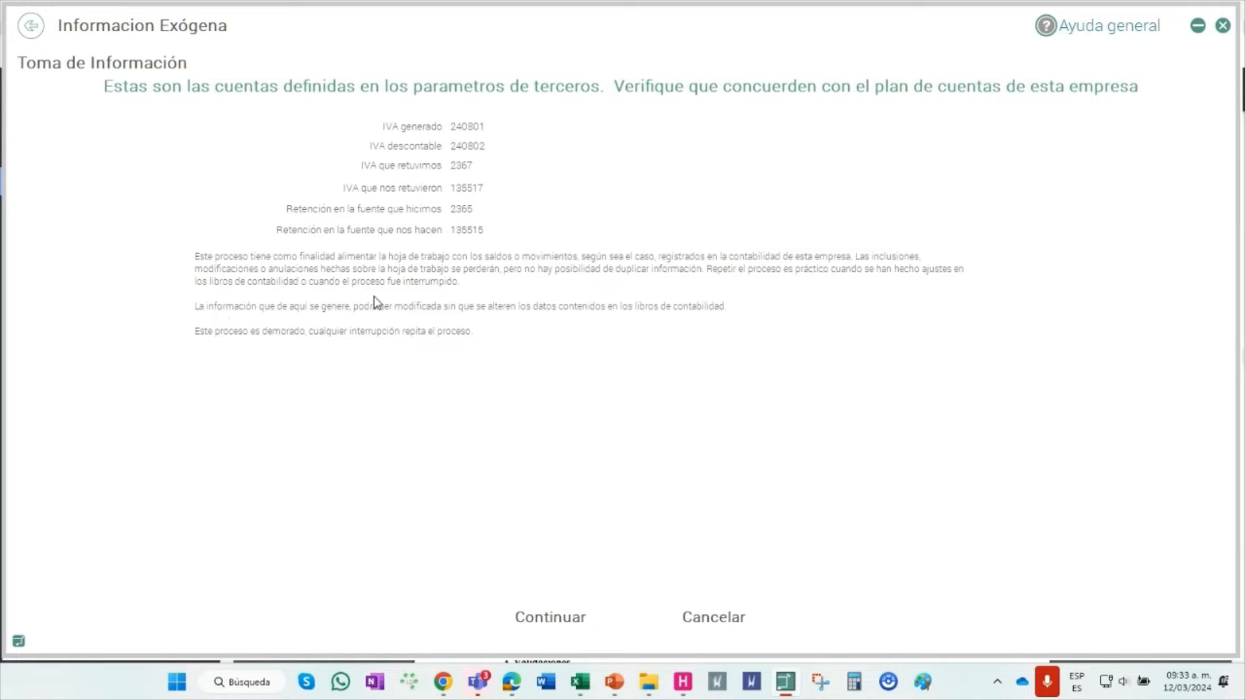
left_click(738, 617)
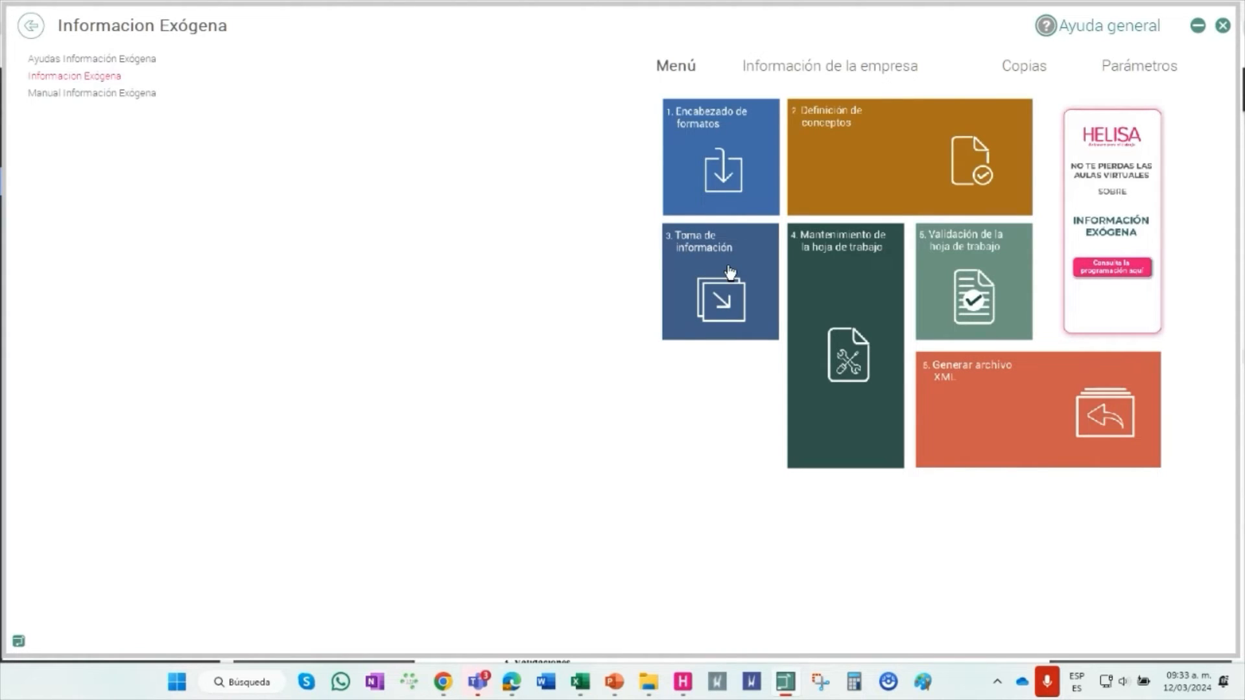
Continue Toma de Información to its concept list, look through the concepts available to accumulate and cancel
left_click(693, 272)
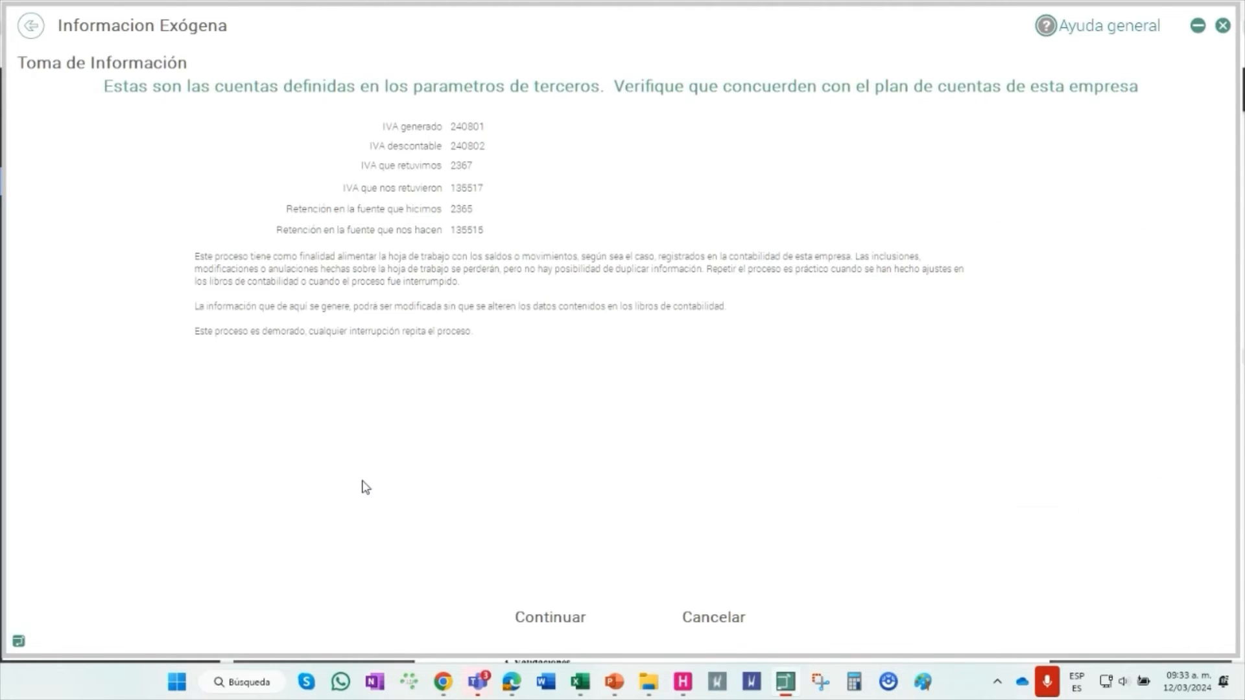
left_click(534, 627)
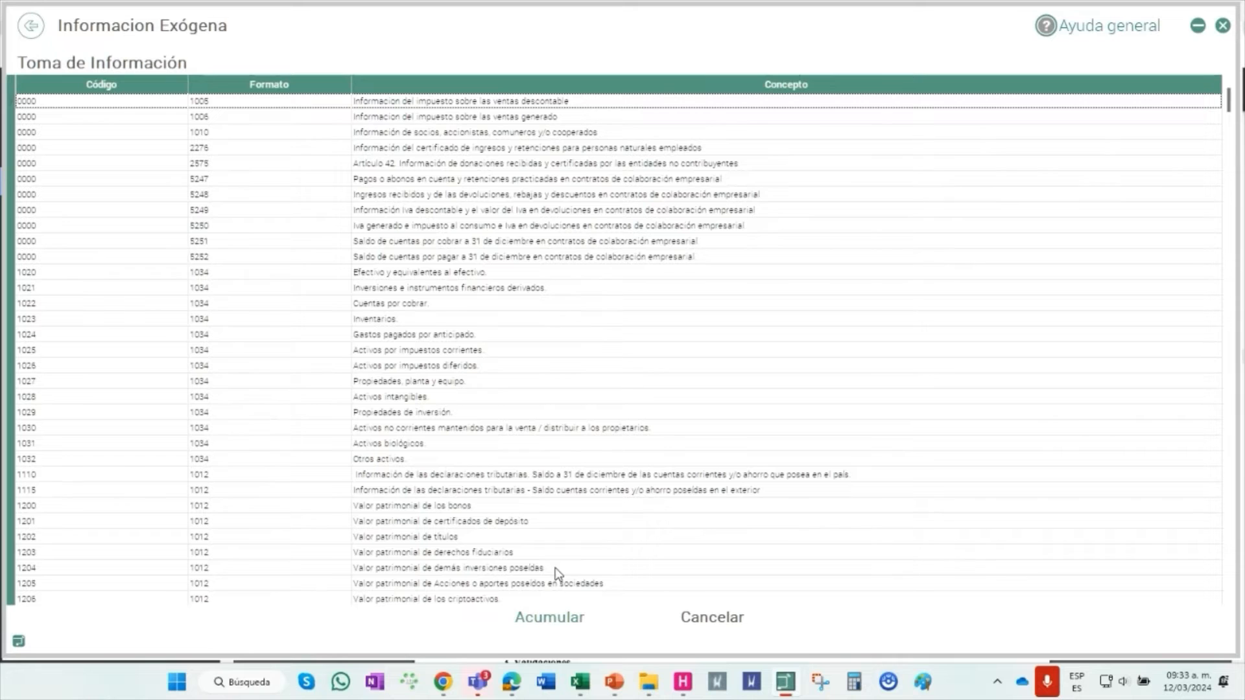
scroll(584, 168, "down", 8)
scroll(578, 244, "down", 20)
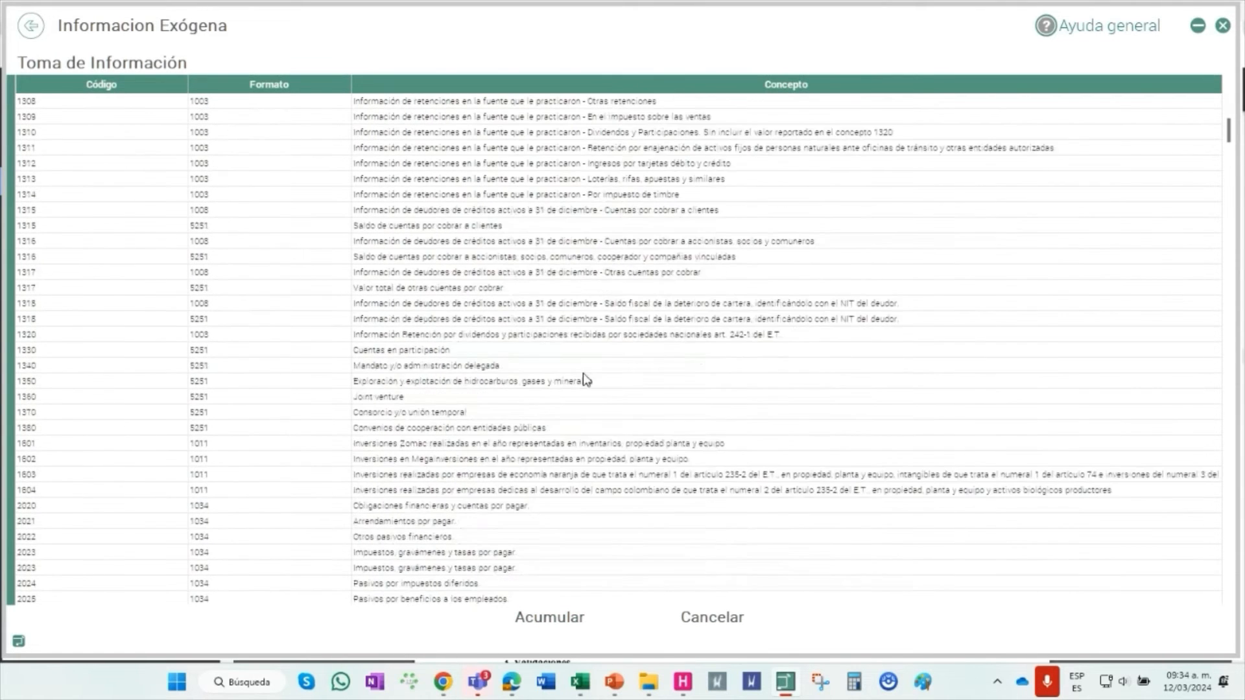
scroll(502, 587, "down", 1)
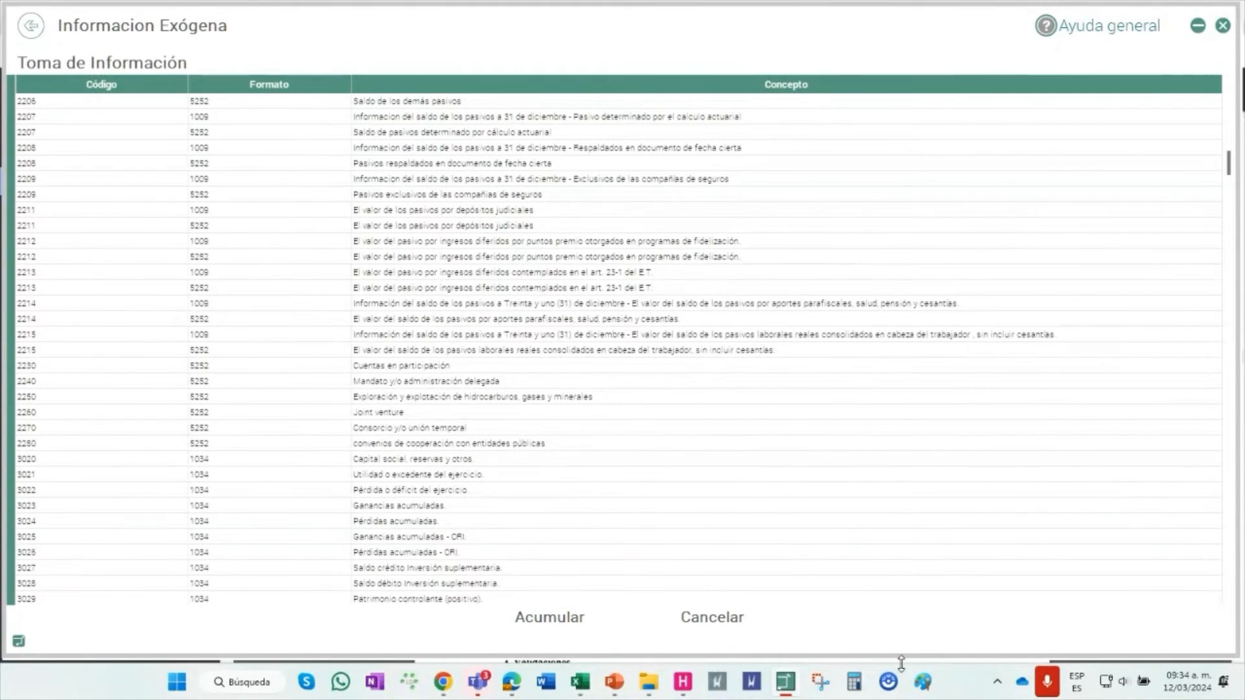
left_click(730, 613)
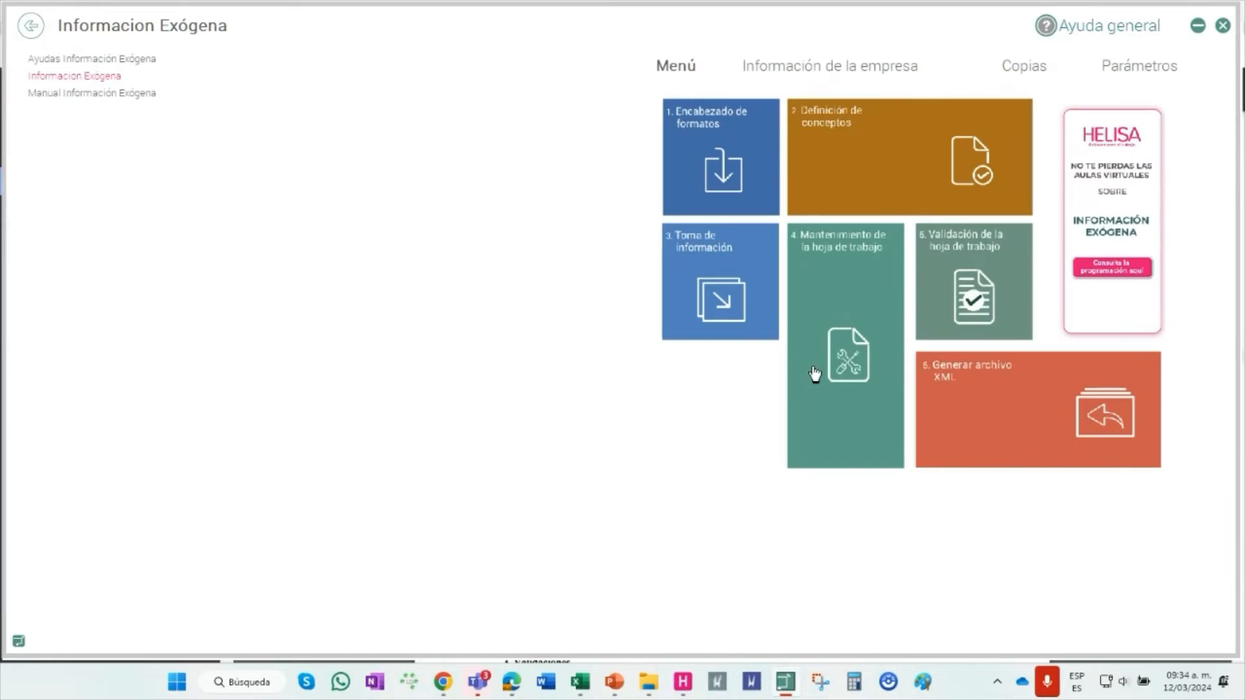
In Toma de Información, select formats 1010 and 5247 and concepts 1021, 1026, 1031, 1200 and 1204 together, cancelling without accumulating
left_click(714, 334)
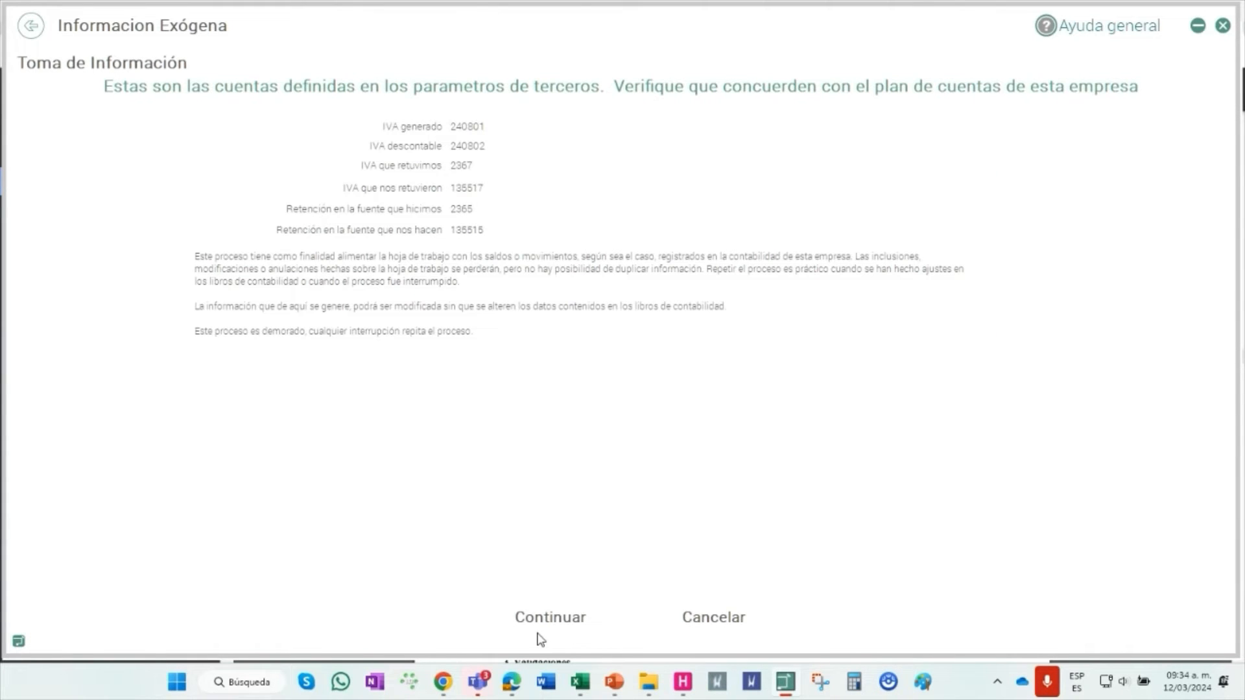
left_click(545, 620)
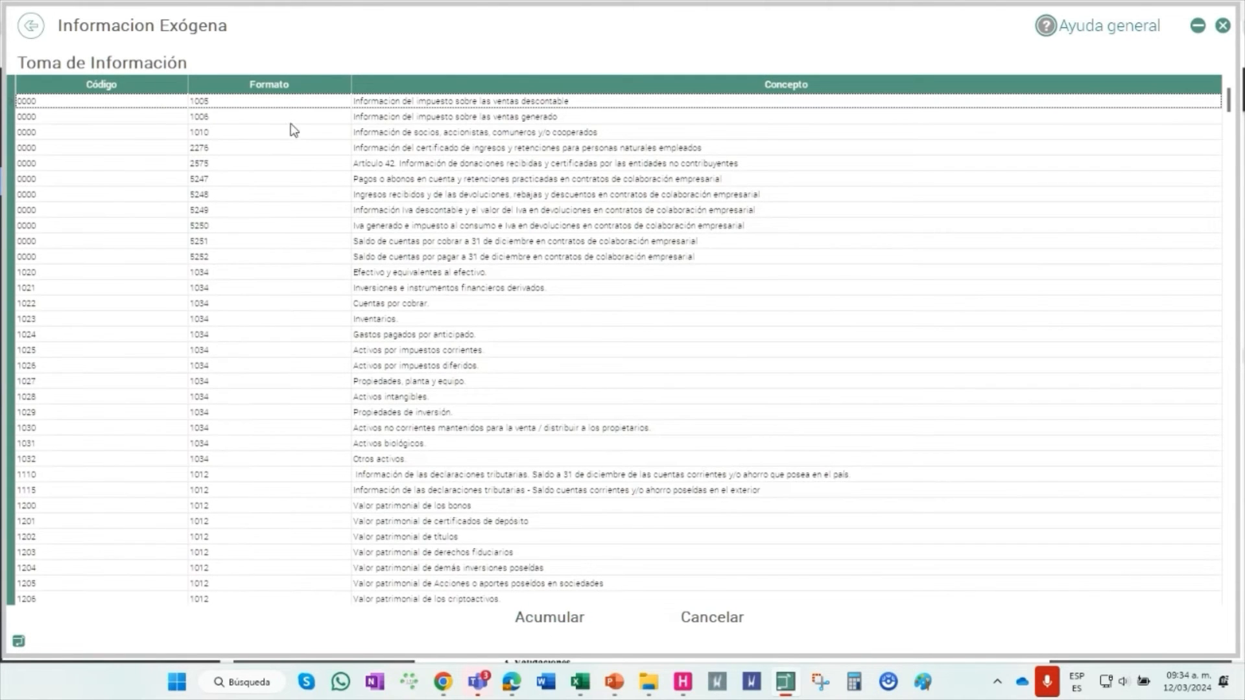
left_click(446, 135)
left_click(436, 179, "ctrl")
left_click(415, 288, "ctrl")
left_click(413, 367, "ctrl")
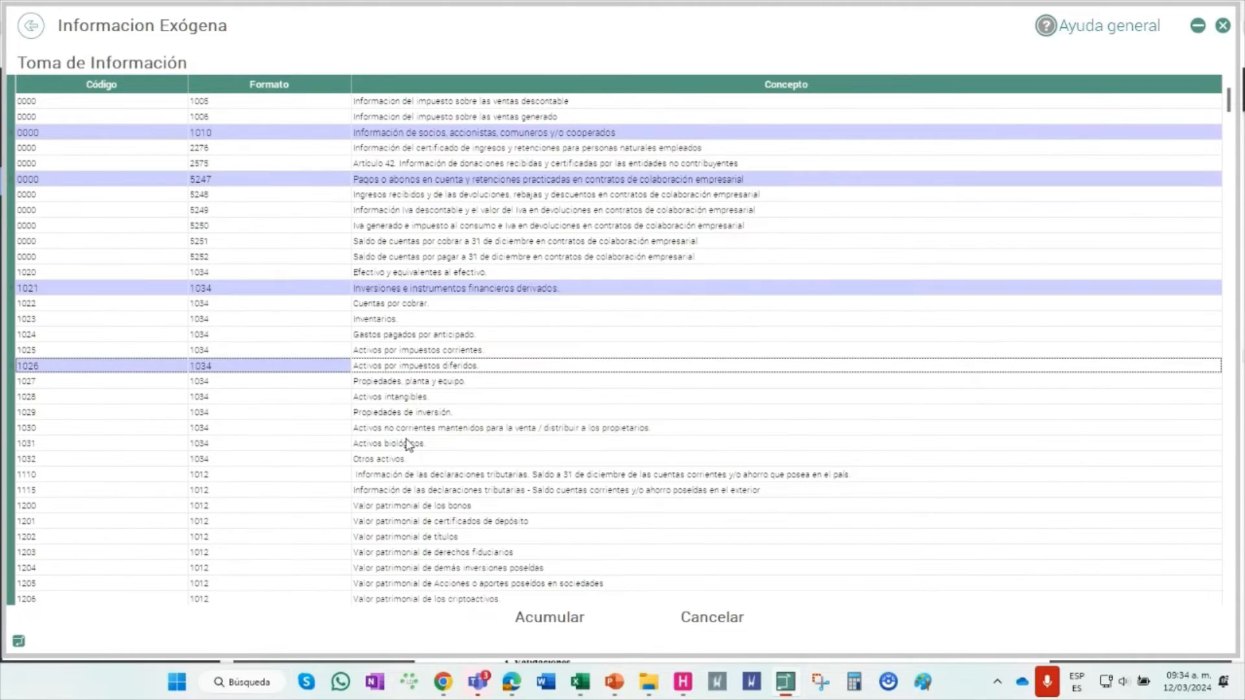
left_click(410, 444, "ctrl")
left_click(413, 507, "ctrl")
left_click(415, 571, "ctrl")
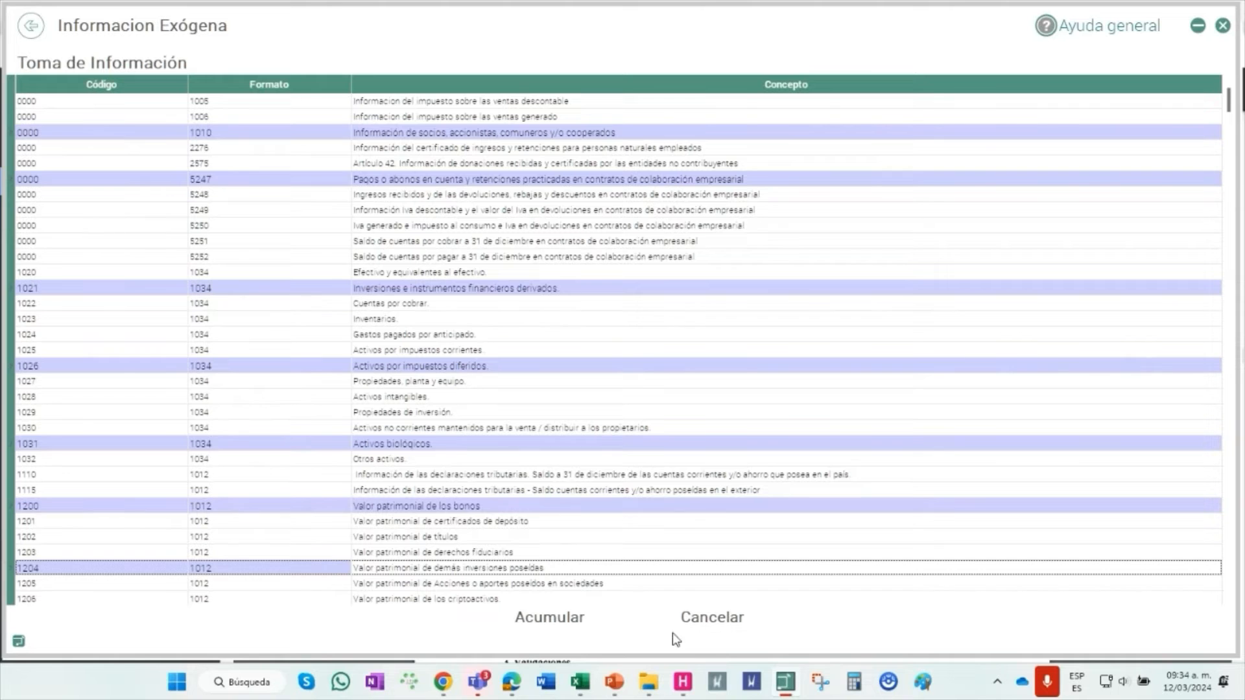
left_click(740, 628)
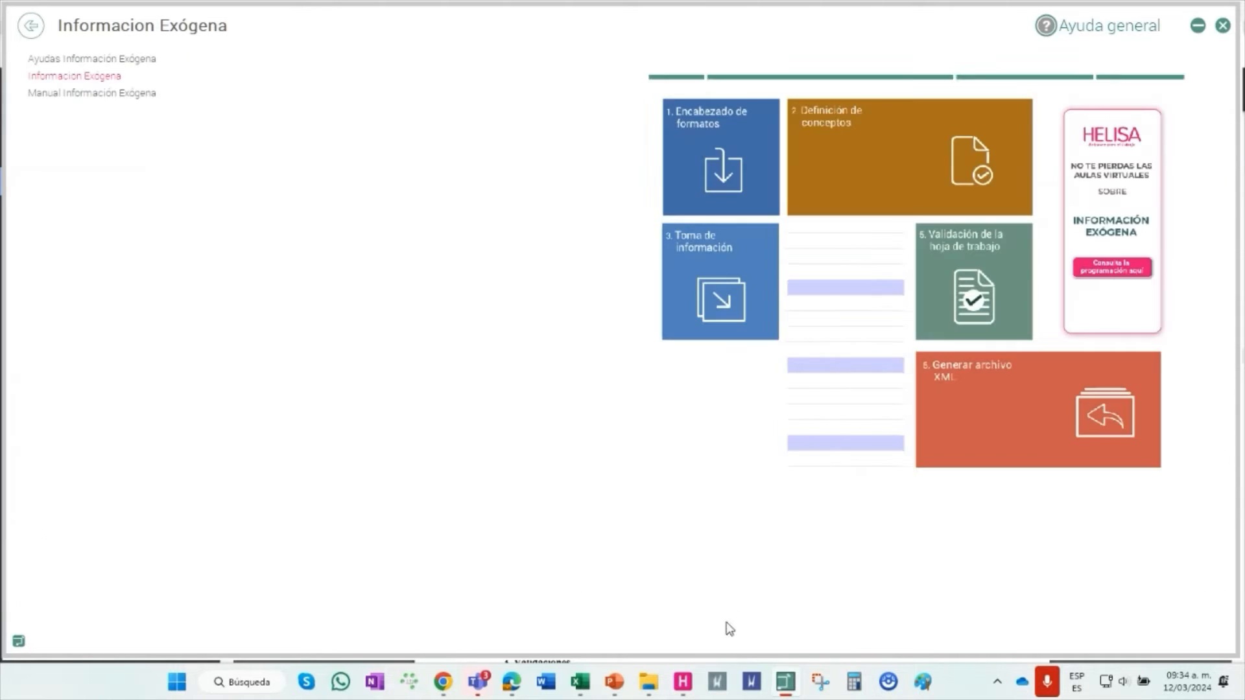
In Toma de Información, select the whole range from format 1005 through concept 1031, cancel without accumulating, and reopen and cancel the concept list
left_click(691, 296)
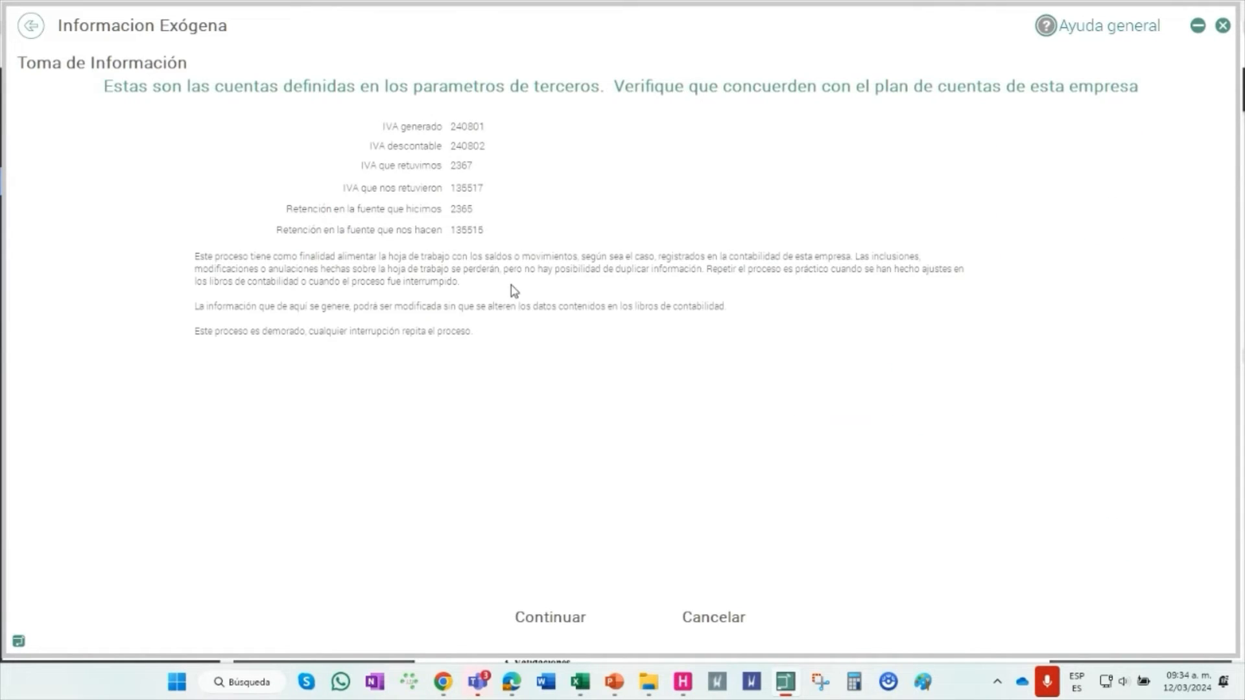
left_click(546, 619)
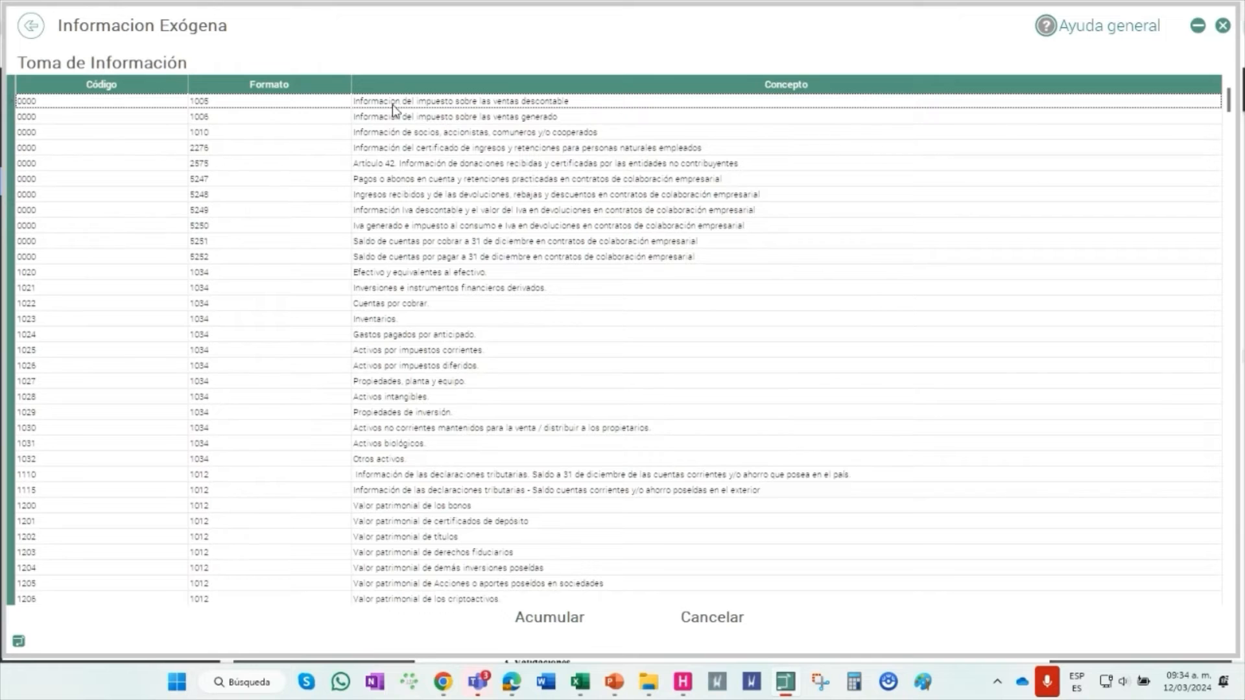
left_click(393, 103)
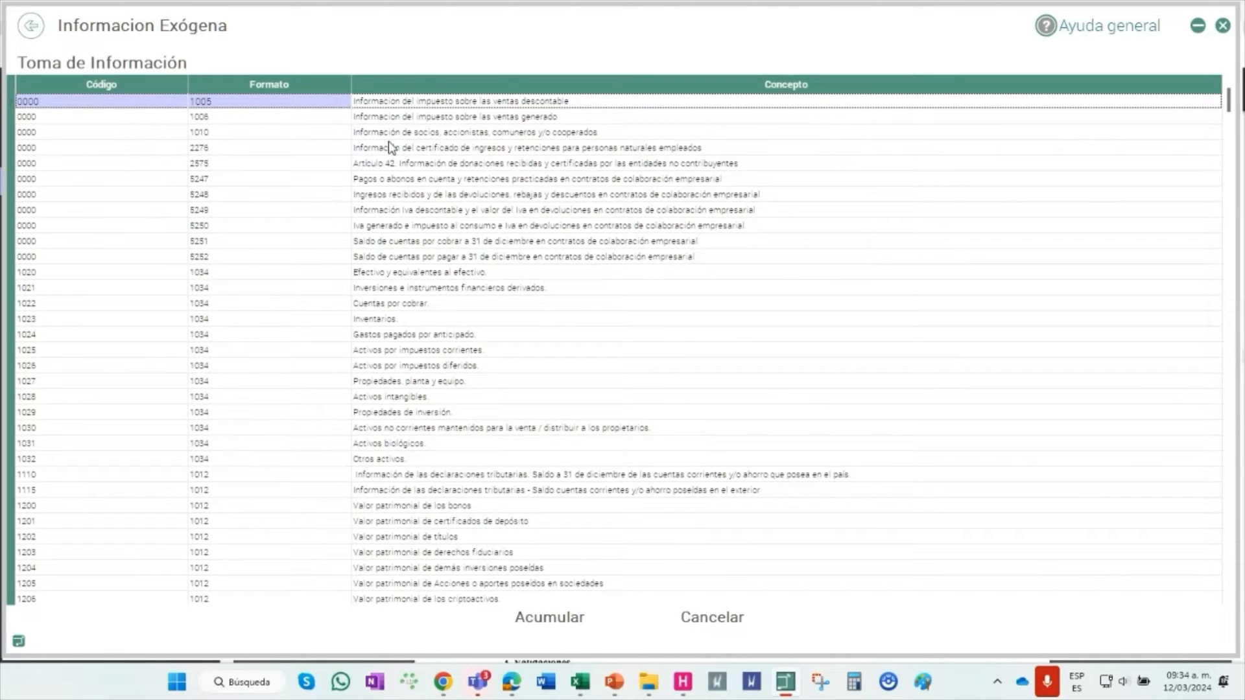
left_click(411, 442, "shift")
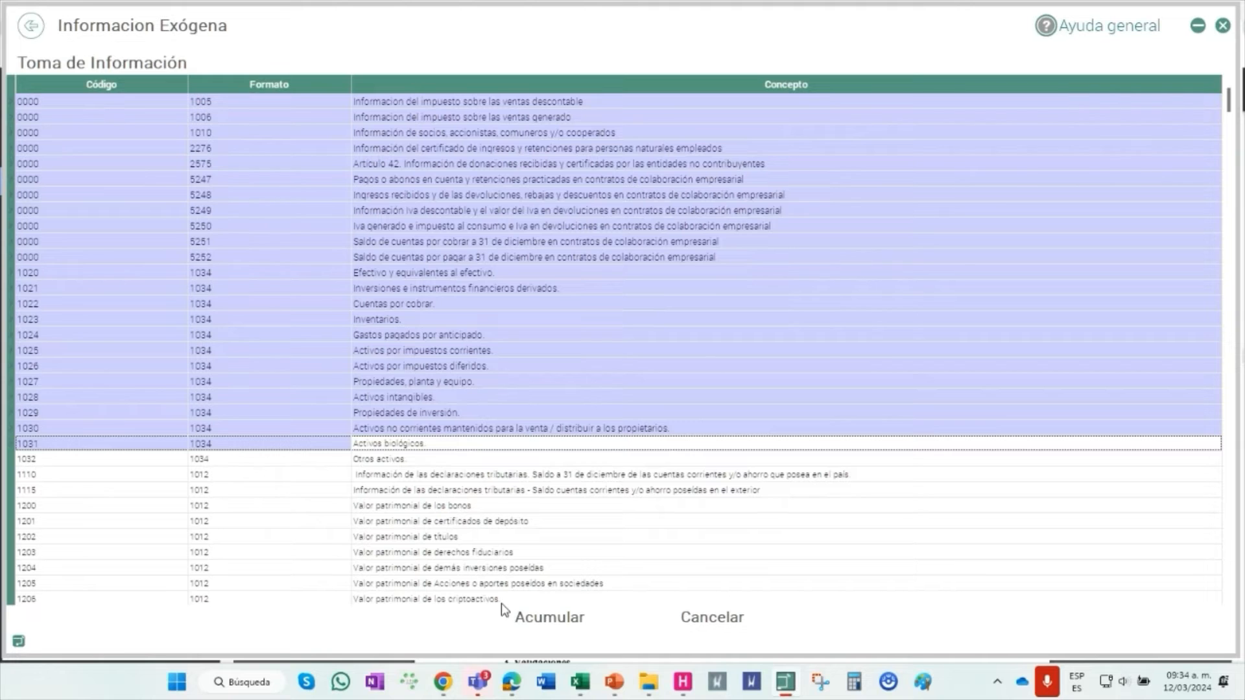
left_click(712, 621)
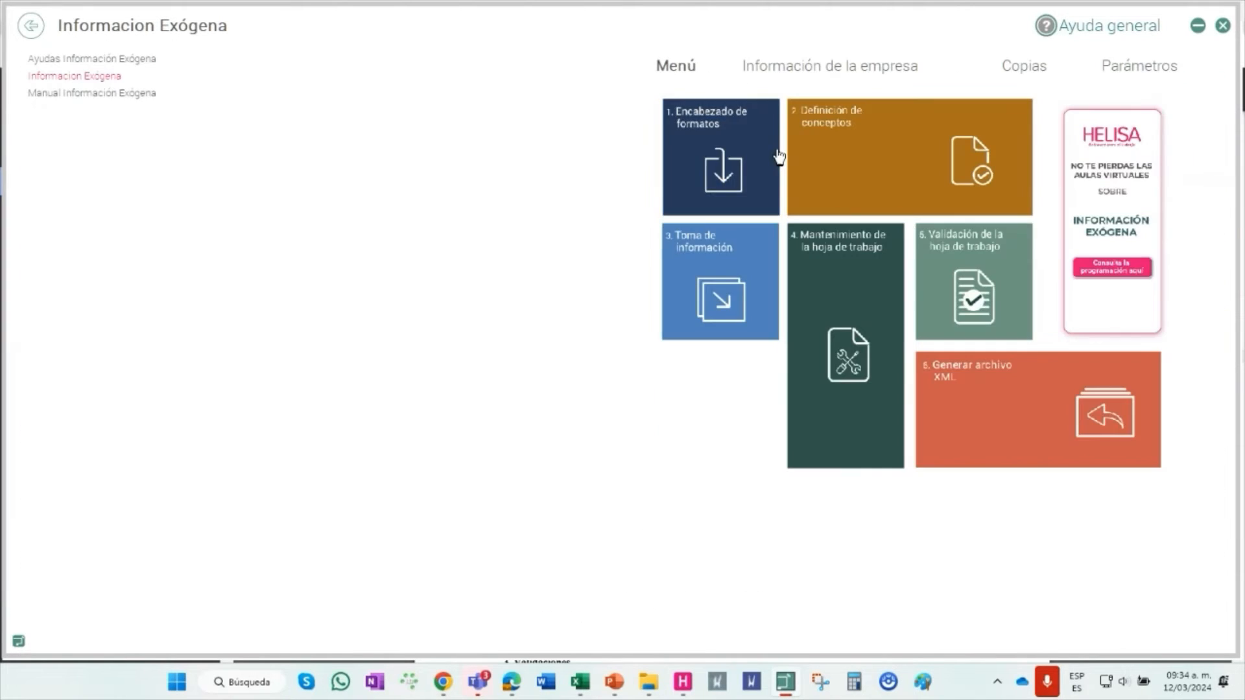
left_click(756, 257)
left_click(535, 628)
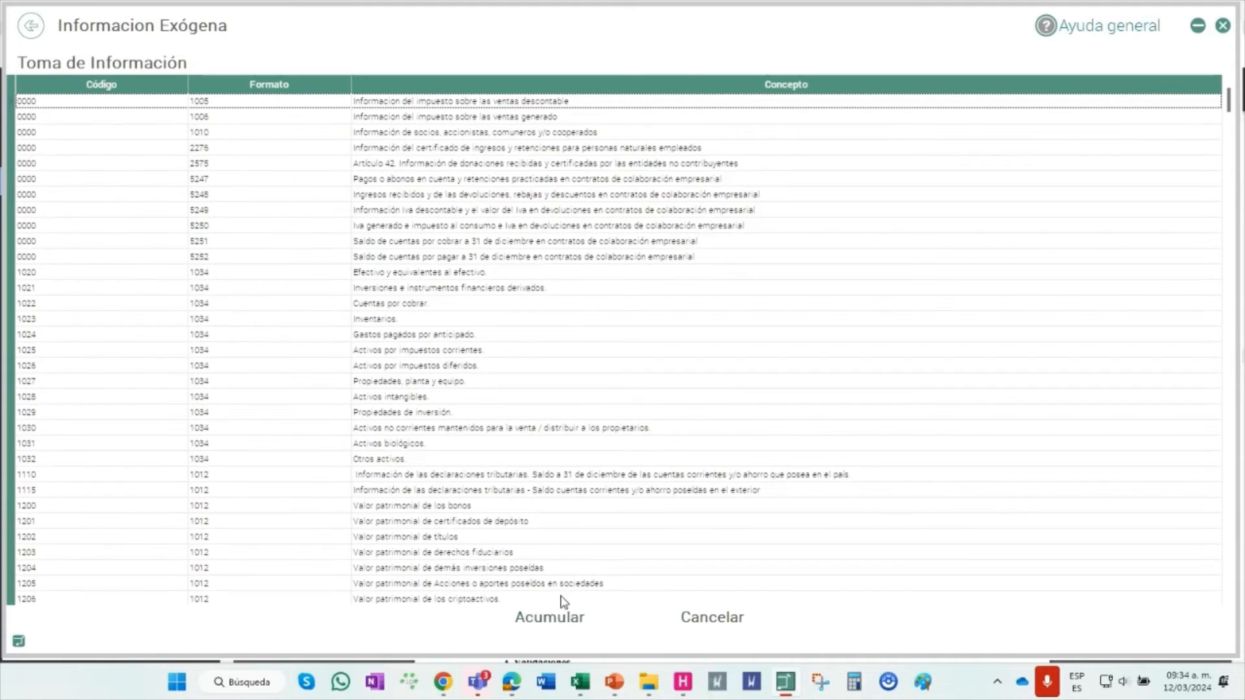
left_click(713, 621)
In Definición de Conceptos, review the fiscal accounts linked to the format 1006 concept, save the configuration and return to the main menu
left_click(882, 174)
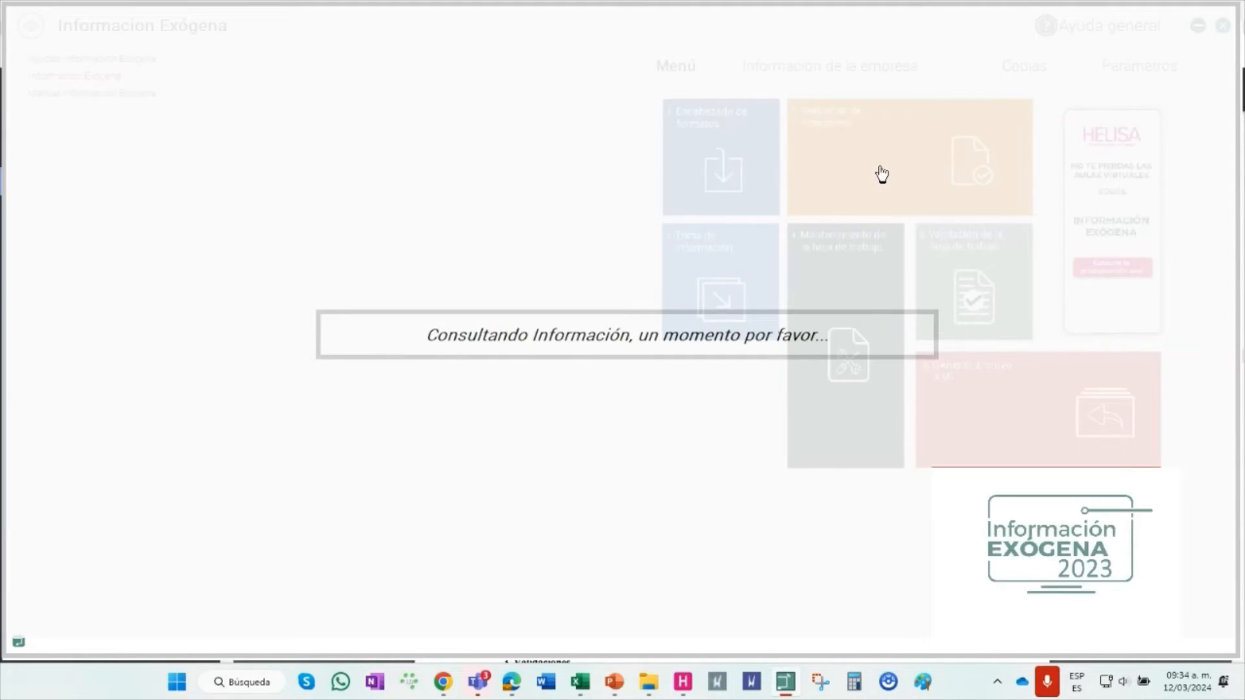
right_click(628, 152)
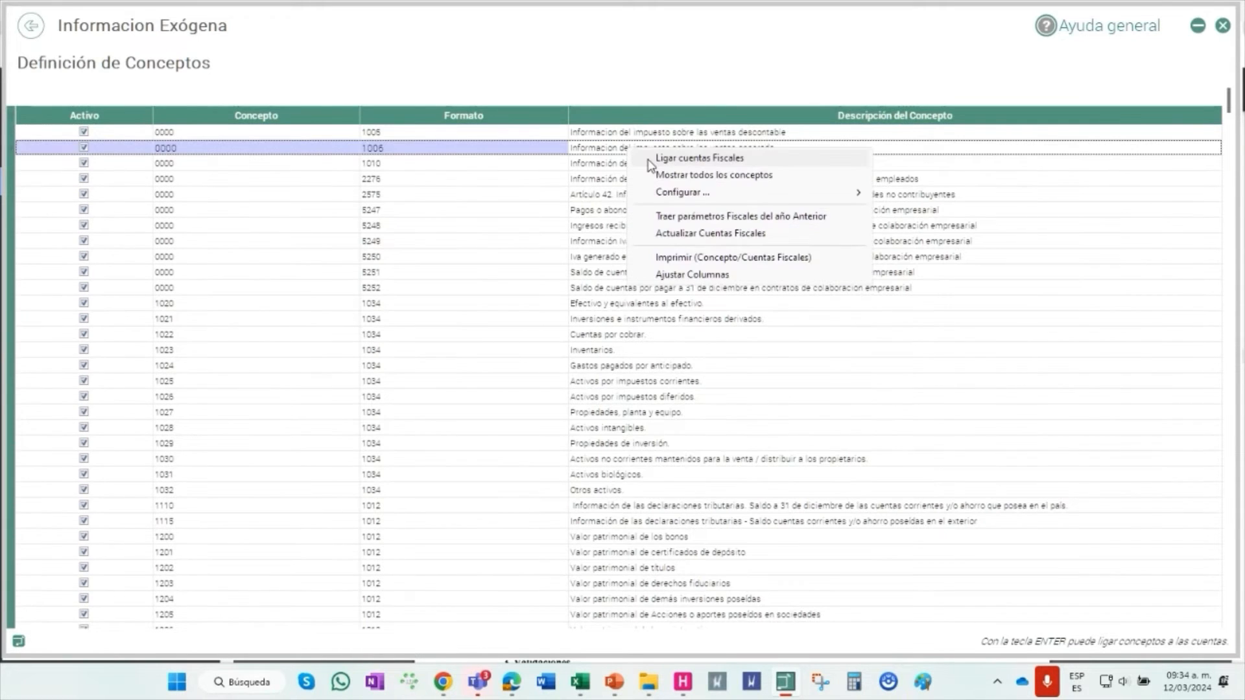
left_click(649, 163)
scroll(804, 431, "down", 3)
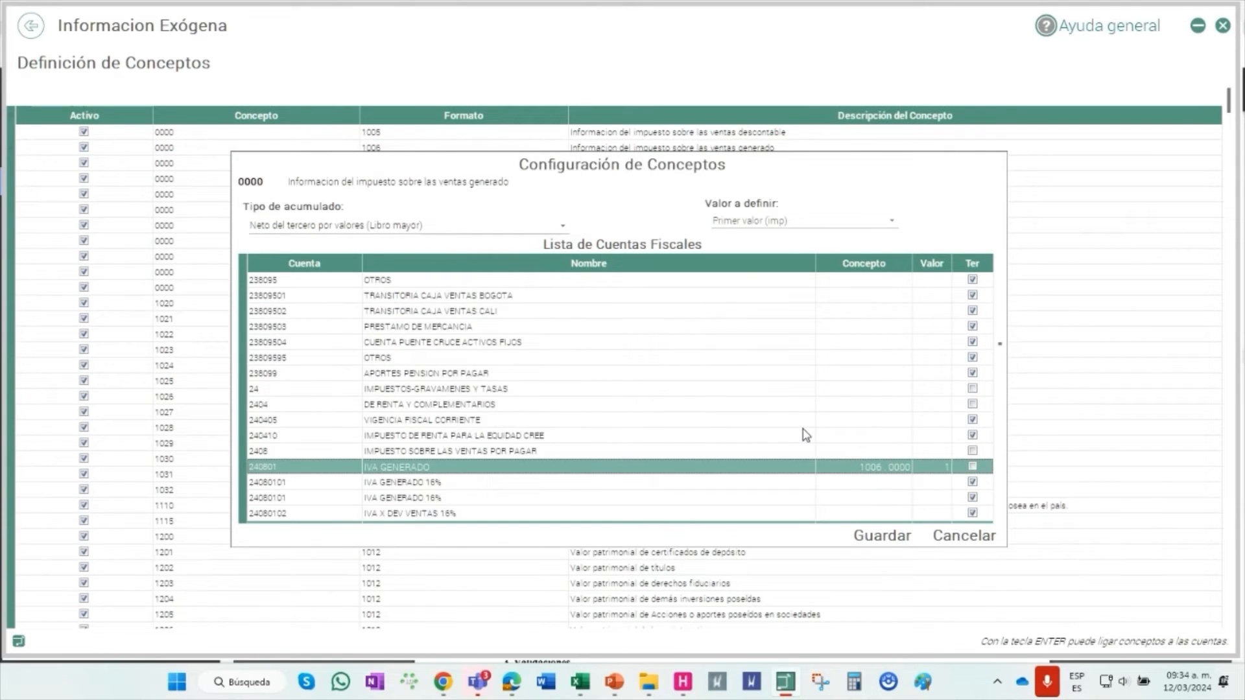
scroll(808, 422, "down", 5)
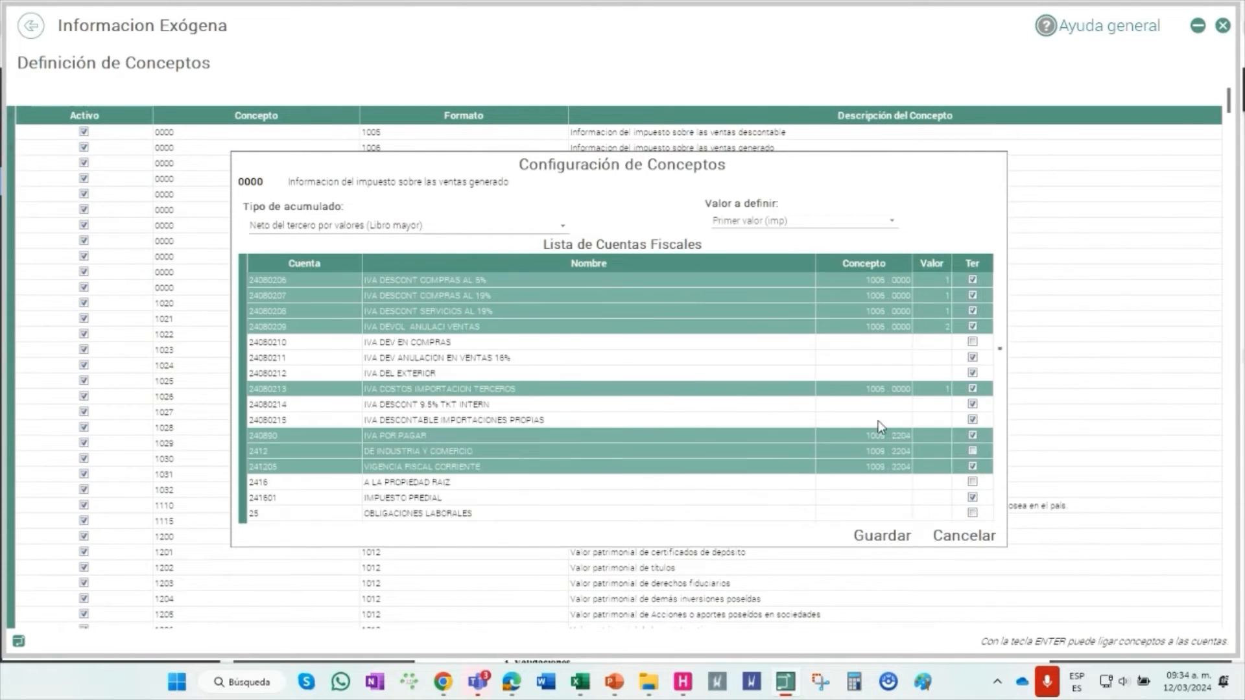
scroll(875, 421, "up", 3)
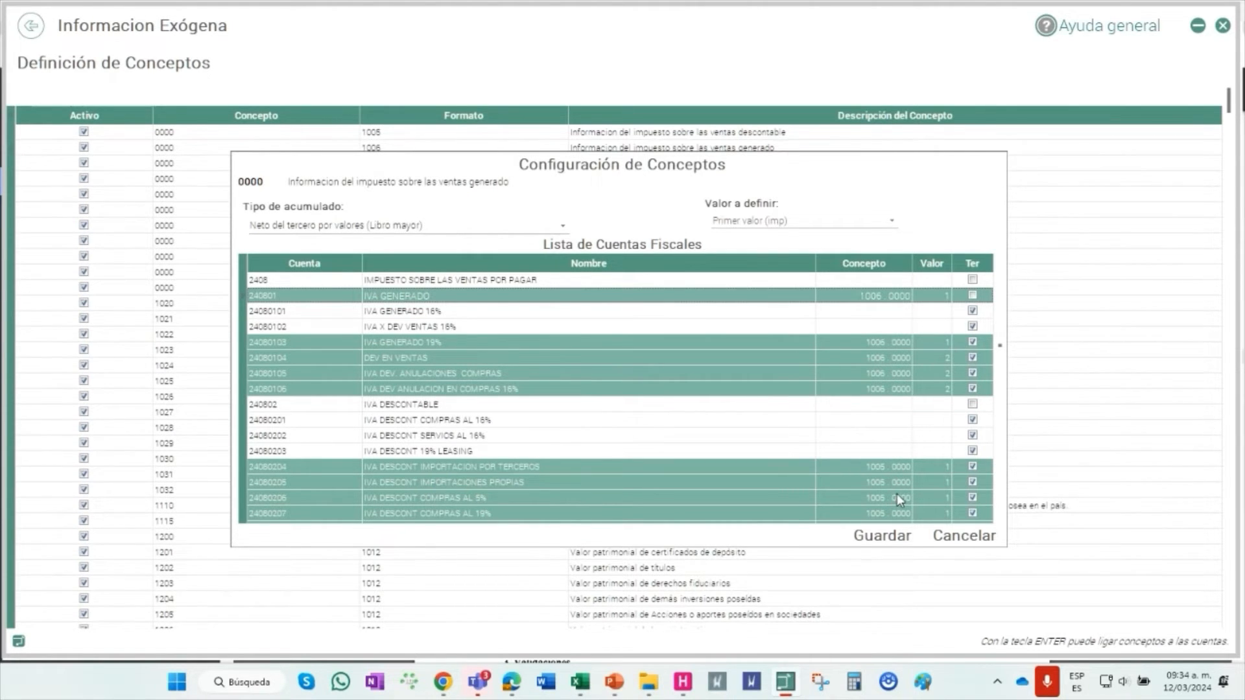
left_click(907, 539)
key("Escape")
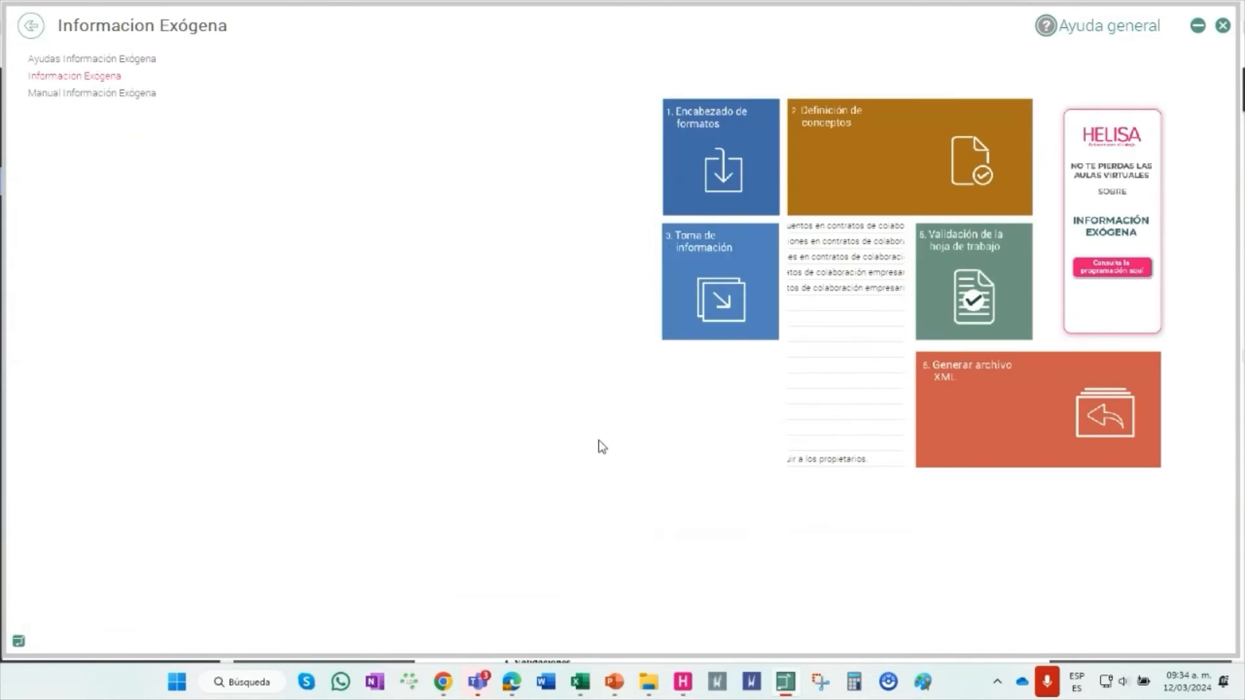
Run Toma de Información to accumulate only concept 0000 of formats 1005 and 1006
left_click(691, 302)
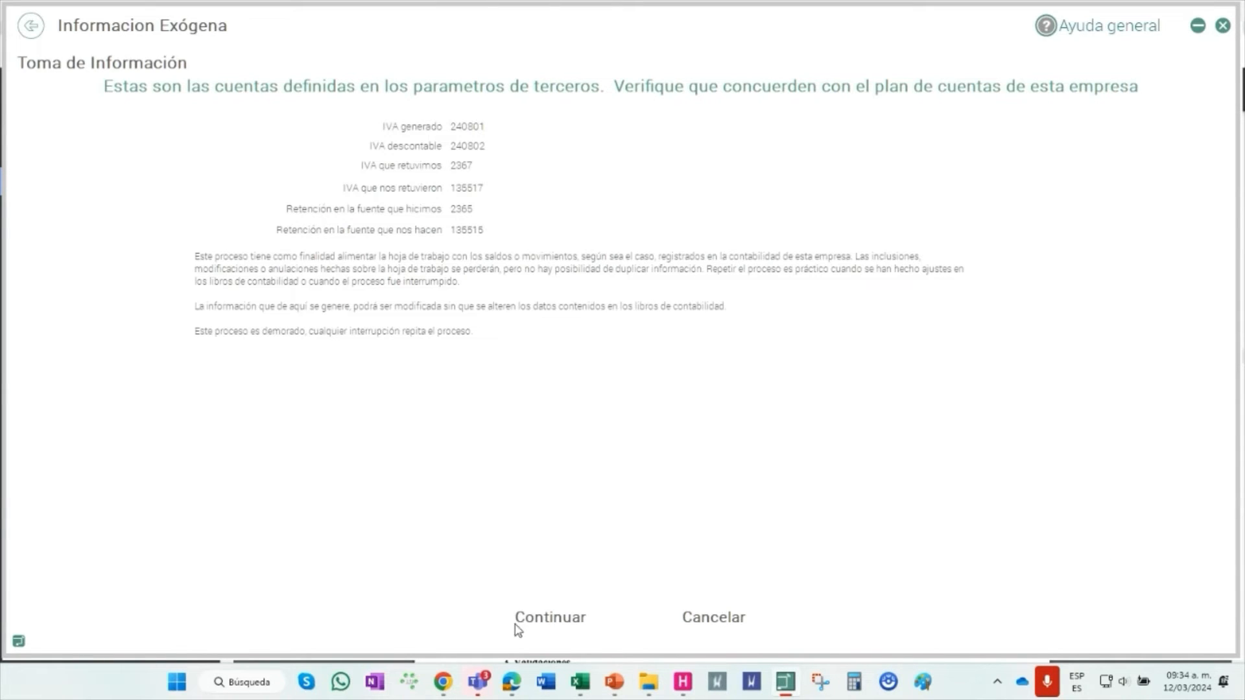
left_click(528, 618)
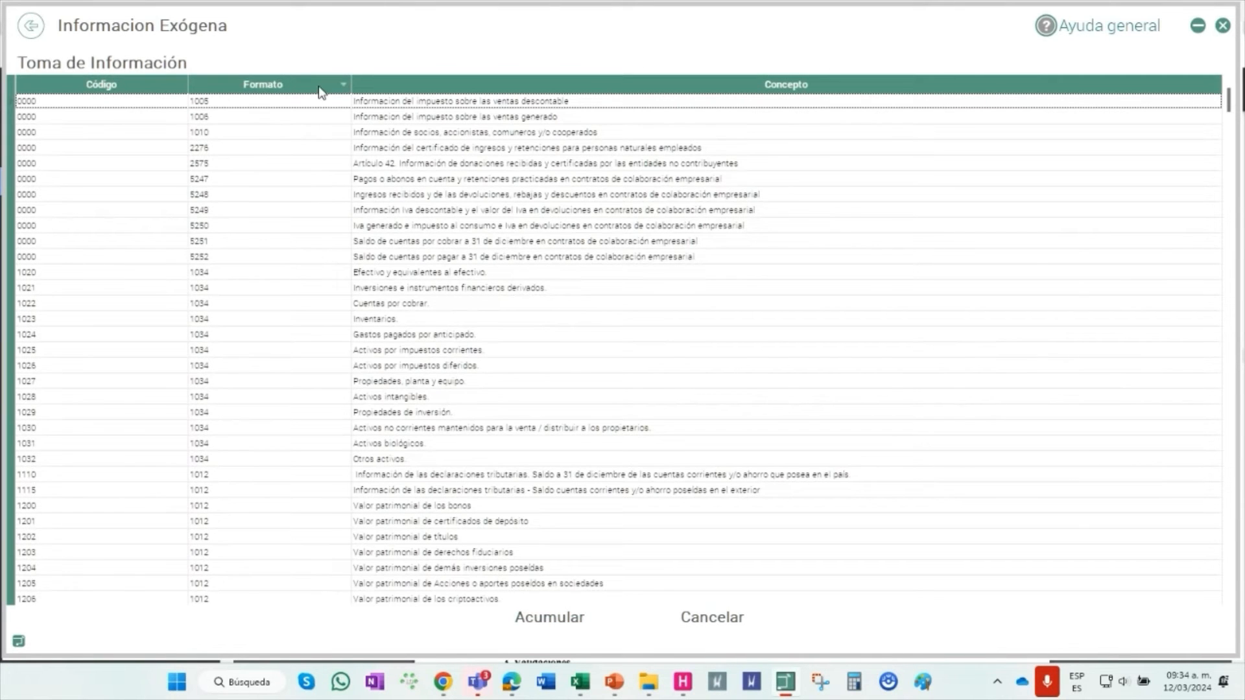
left_click(169, 106)
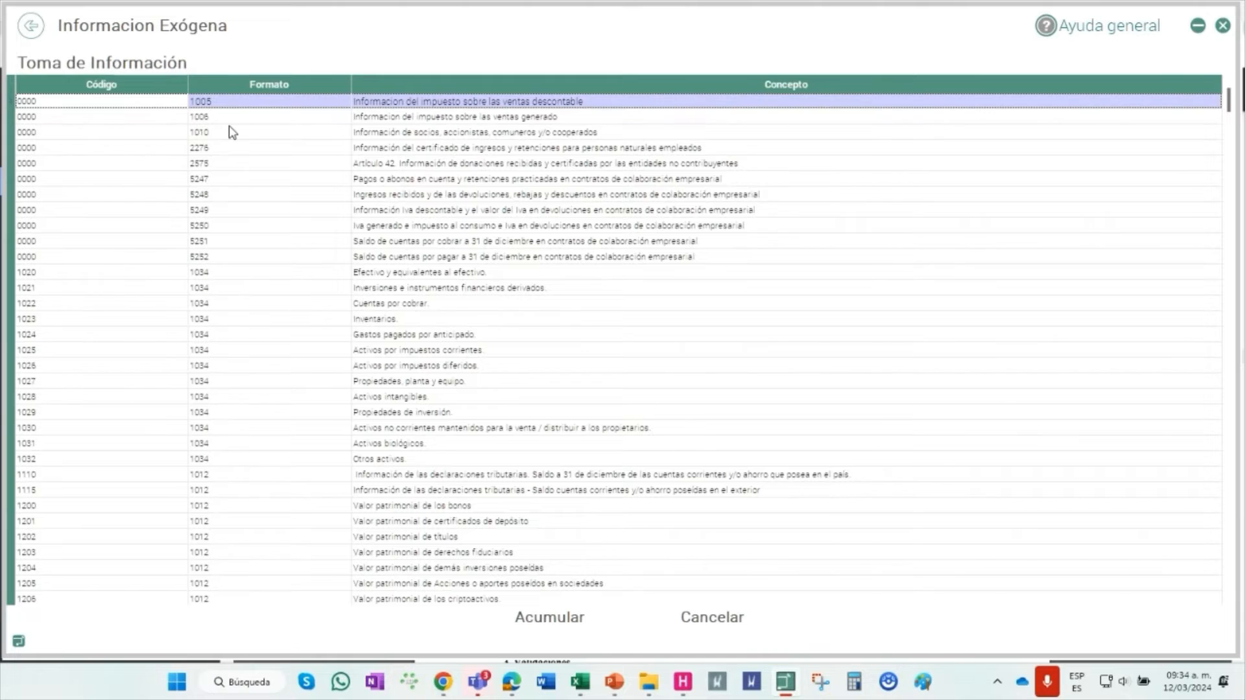
left_click(263, 123, "ctrl")
left_click(562, 618)
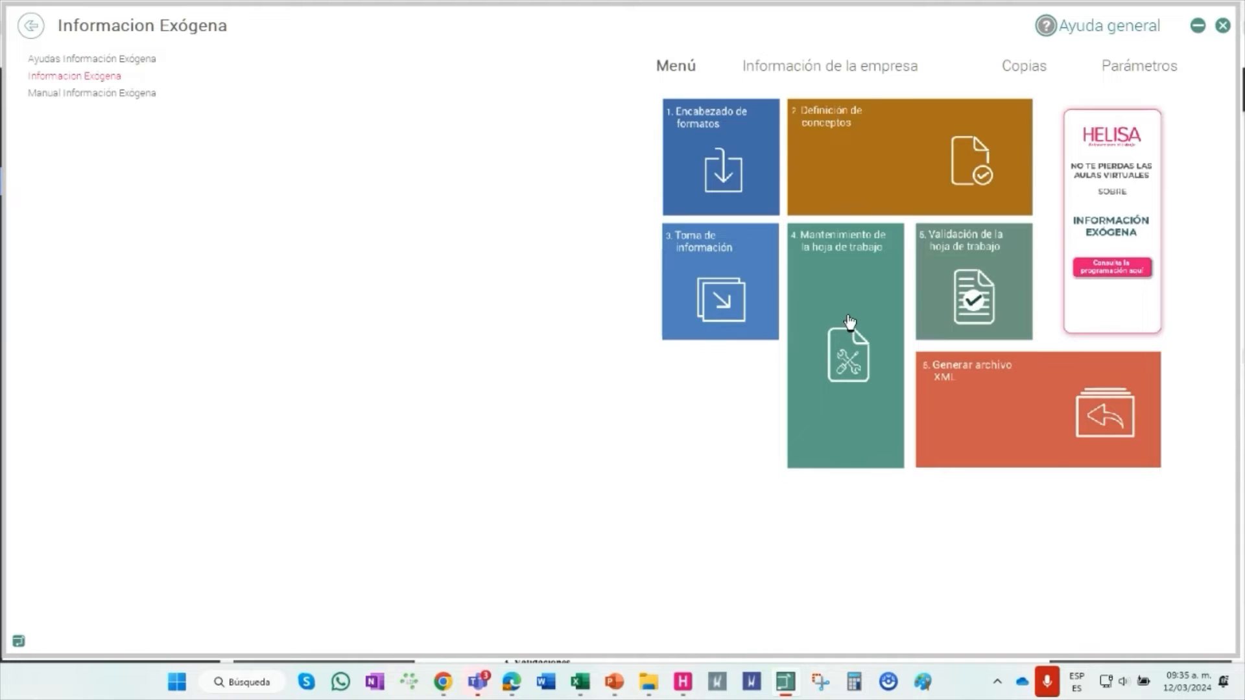
In Mantenimiento de Hoja de Trabajo, review the rows filtered by format 1005 and by 1006, clear the filter and leave the worksheet
left_click(846, 318)
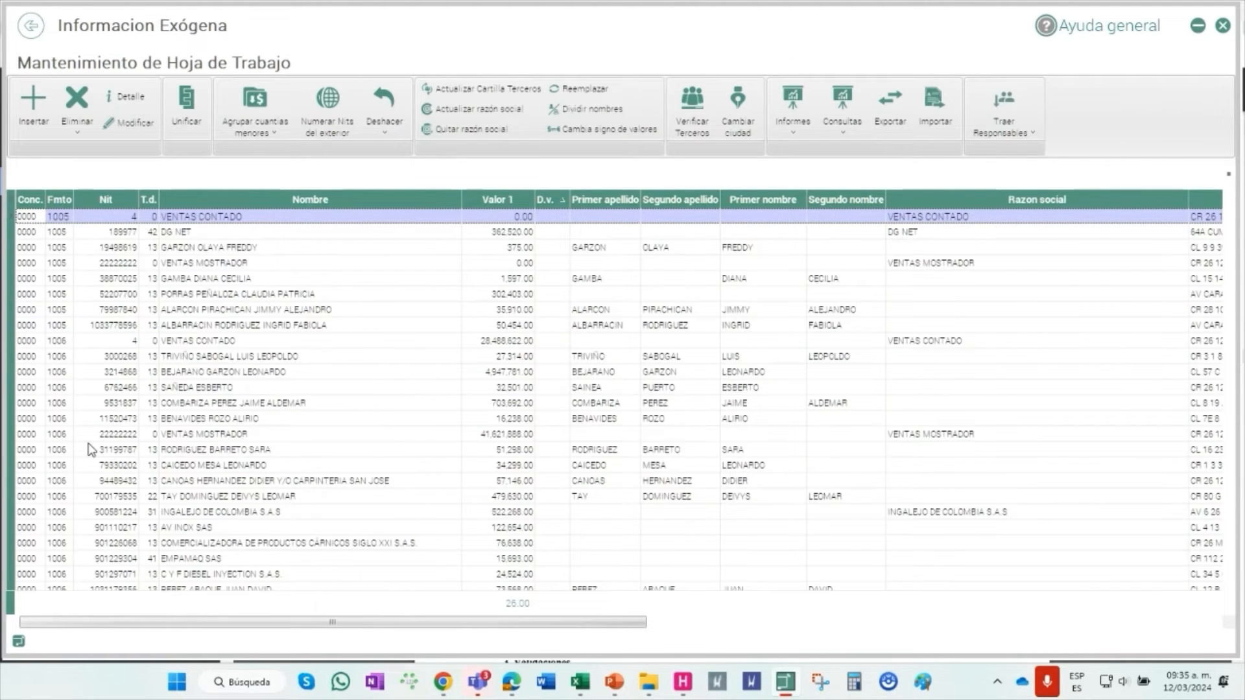
left_click(66, 203)
left_click(31, 239)
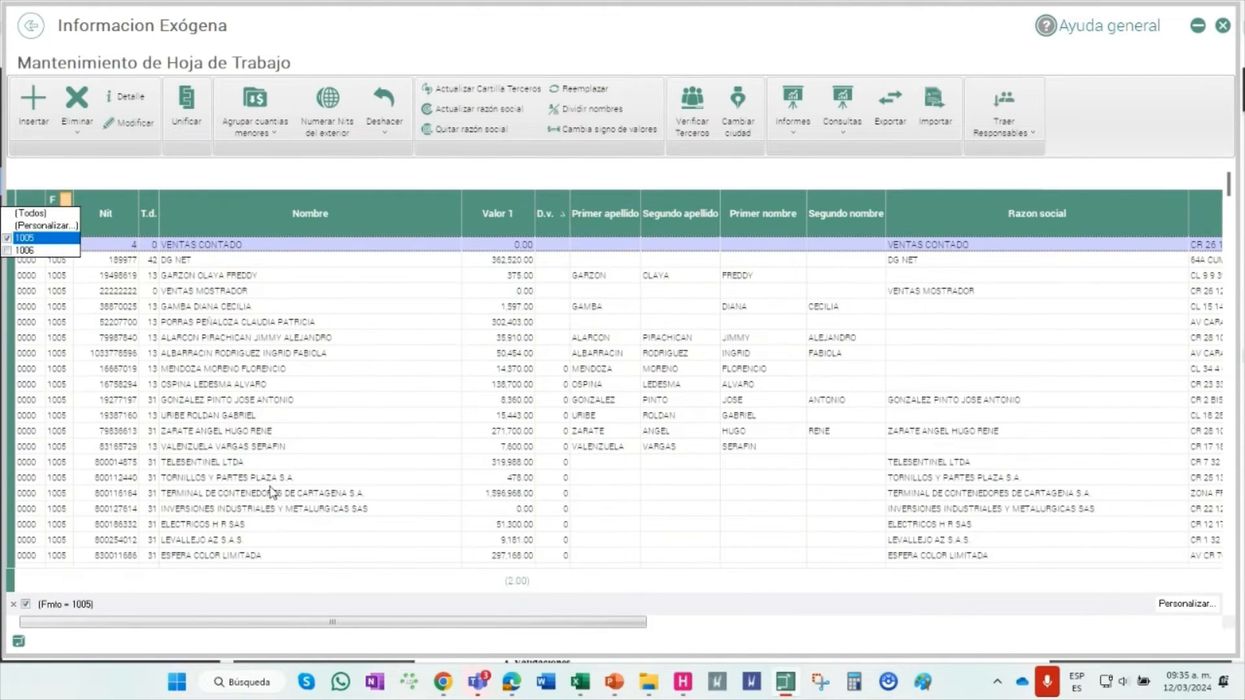
left_click(26, 250)
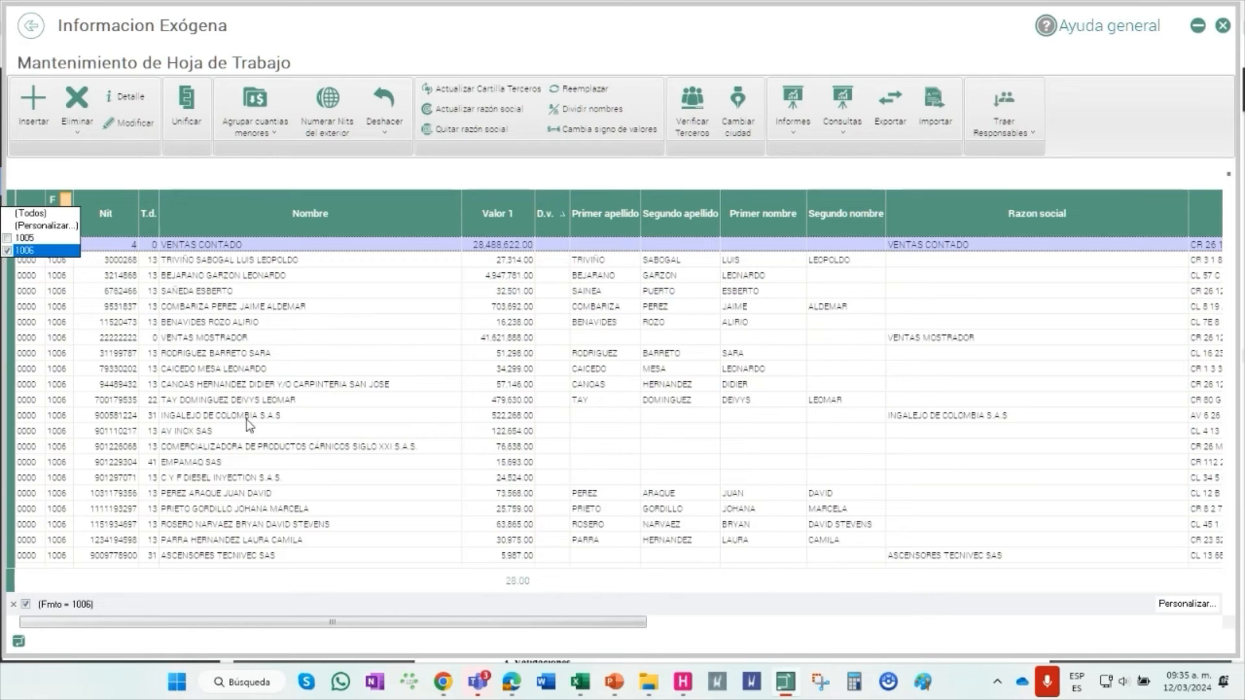
left_click(13, 604)
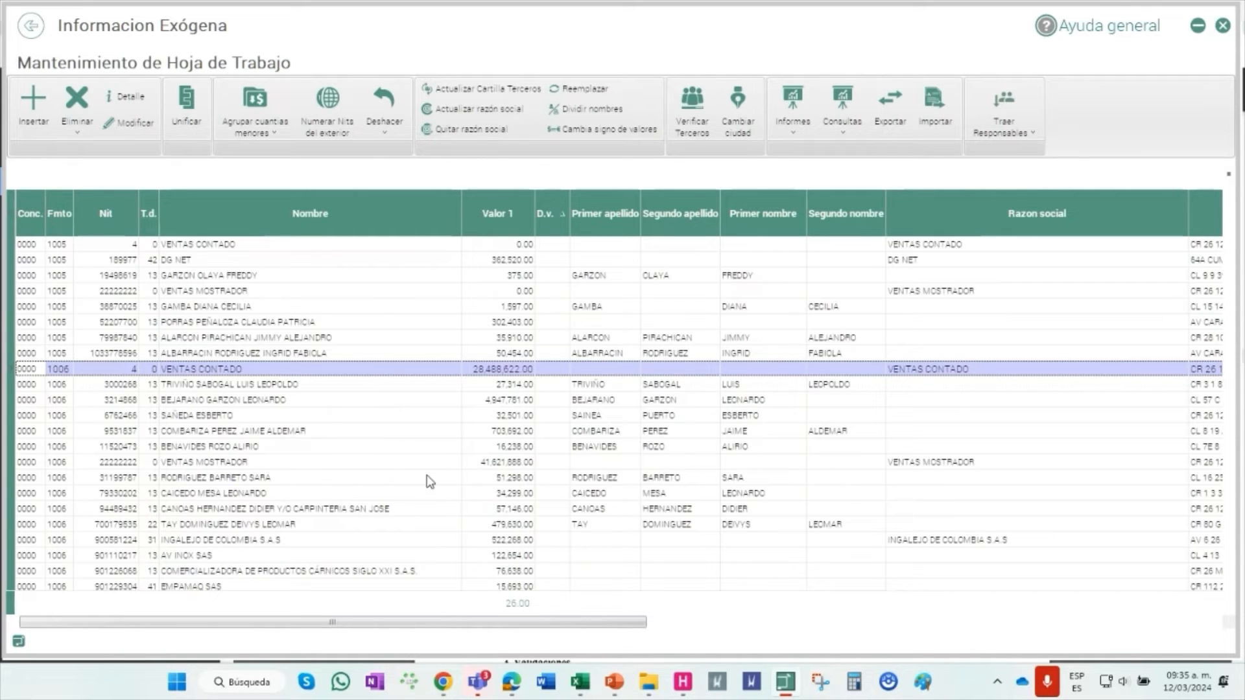
left_click(378, 321)
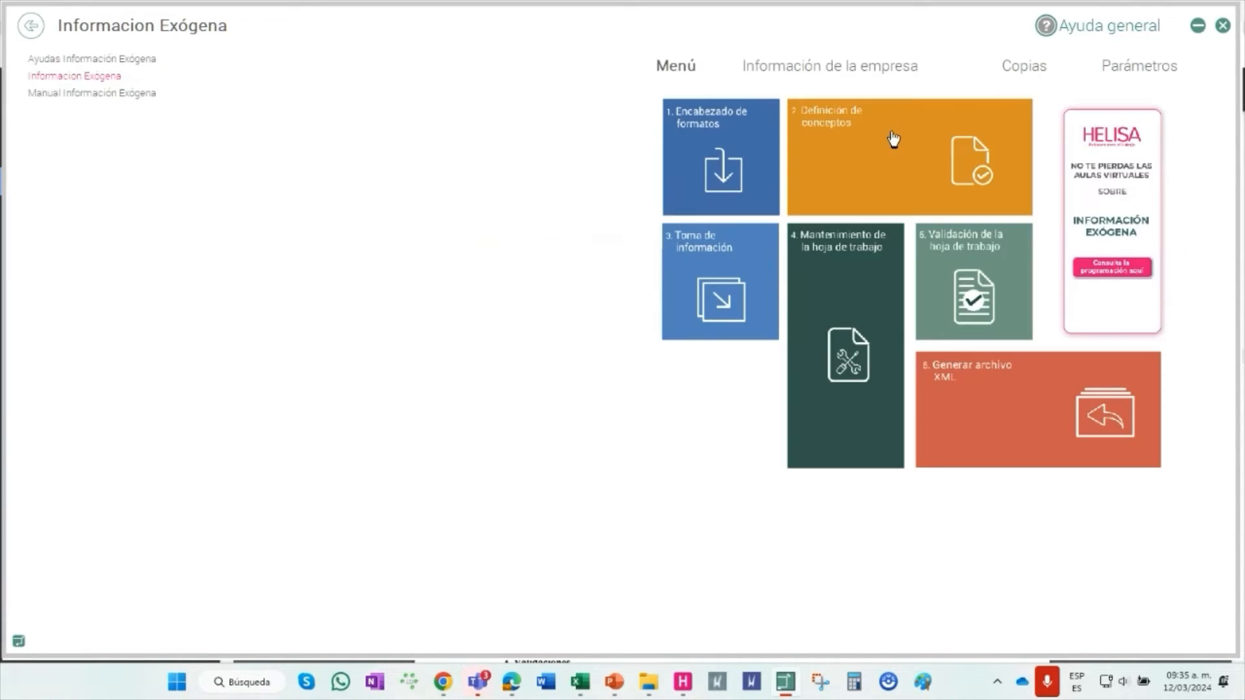
Check the format 1005 entry in Definición de Conceptos, look at the worksheet's accumulated rows again and return to the main menu
left_click(892, 139)
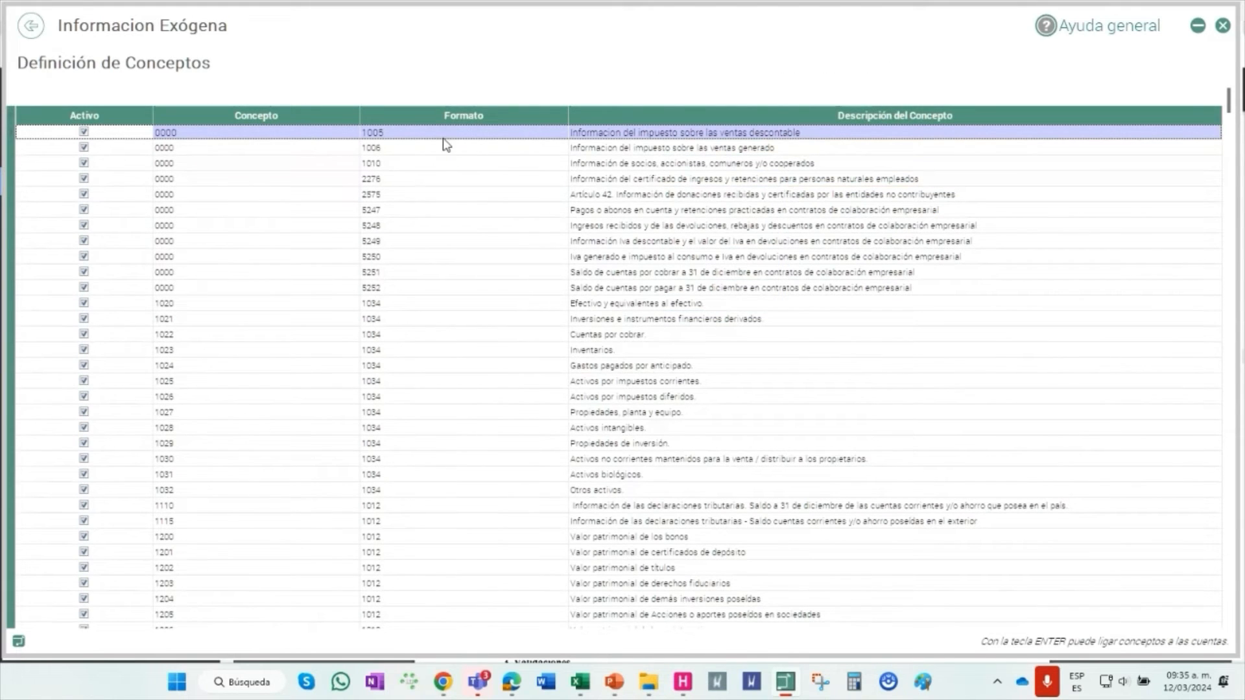
left_click(464, 133)
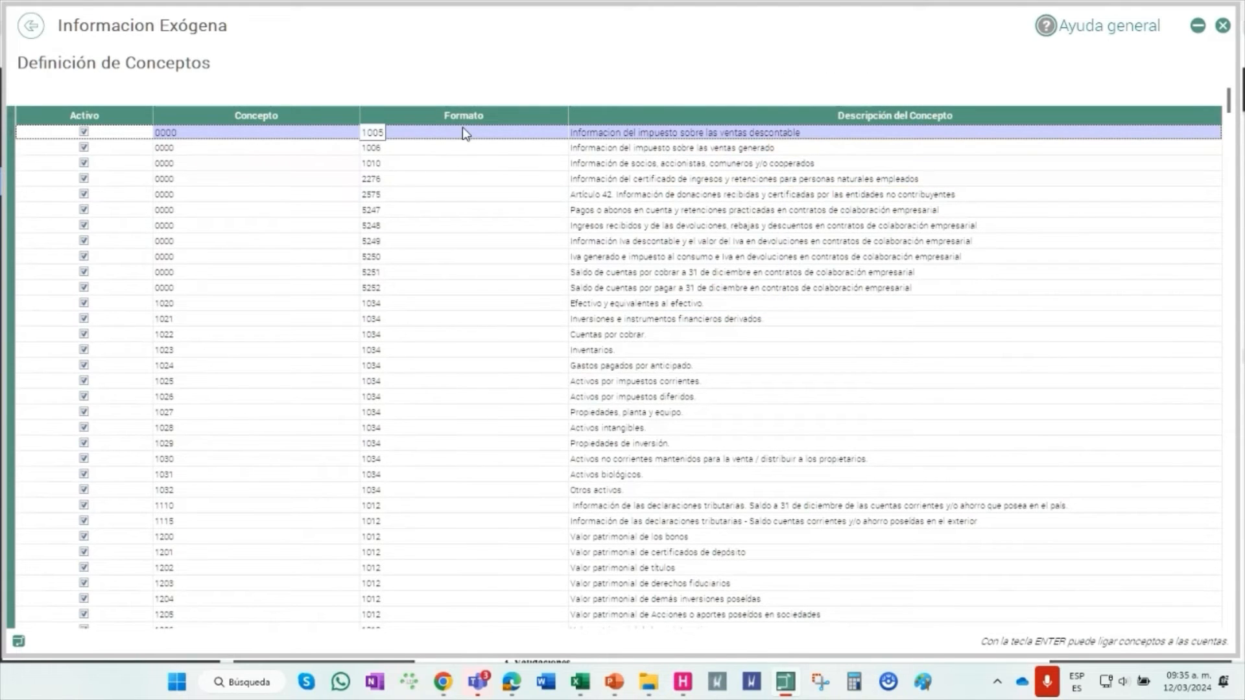
left_click(31, 26)
left_click(812, 234)
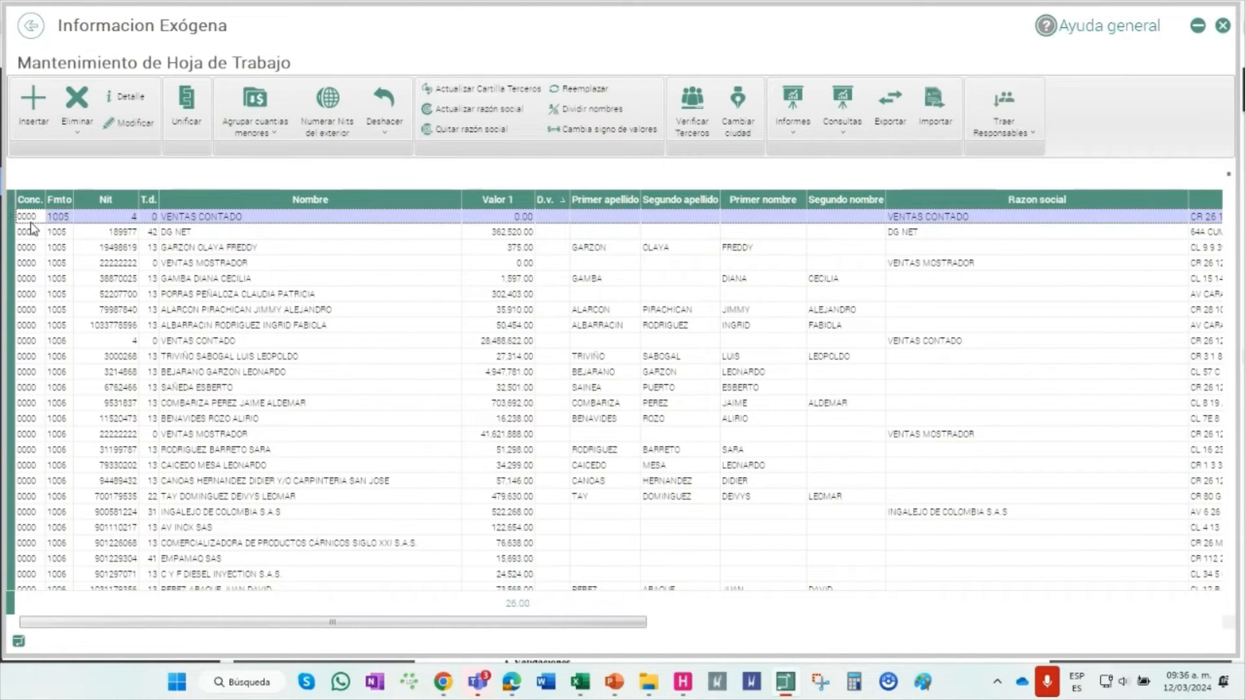
left_click(44, 39)
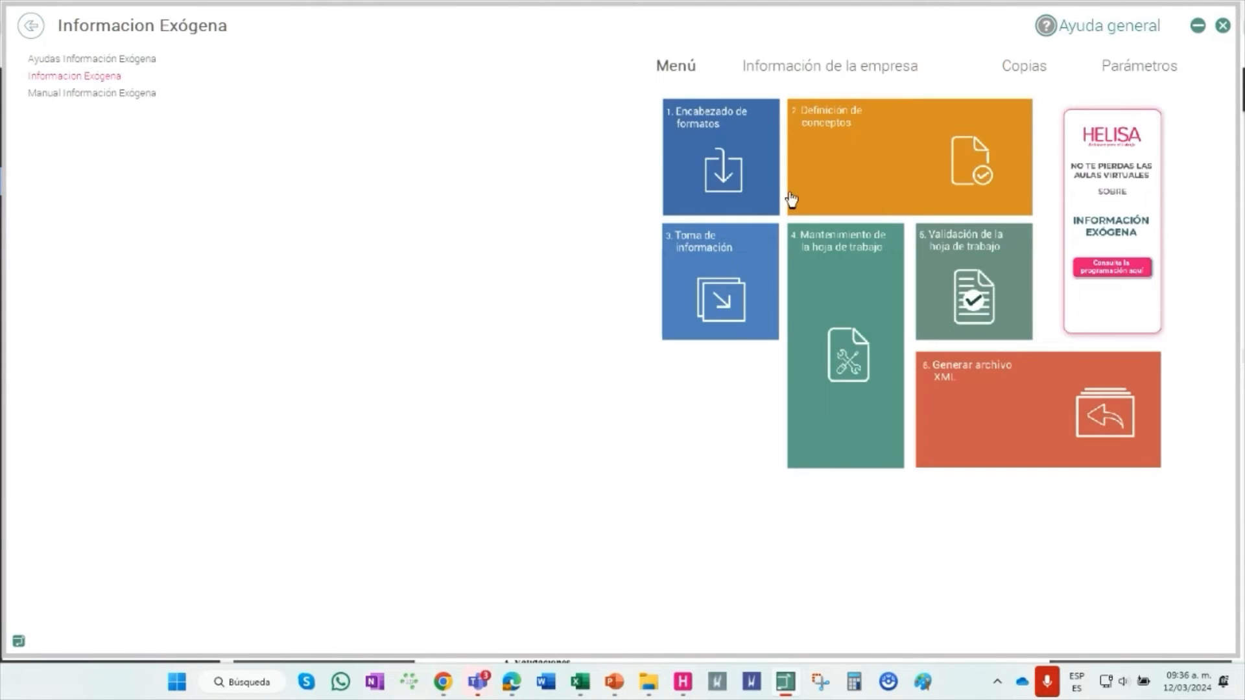
Open the fiscal account linking for the format 1005 concept and show only the accounts linked to it
left_click(834, 162)
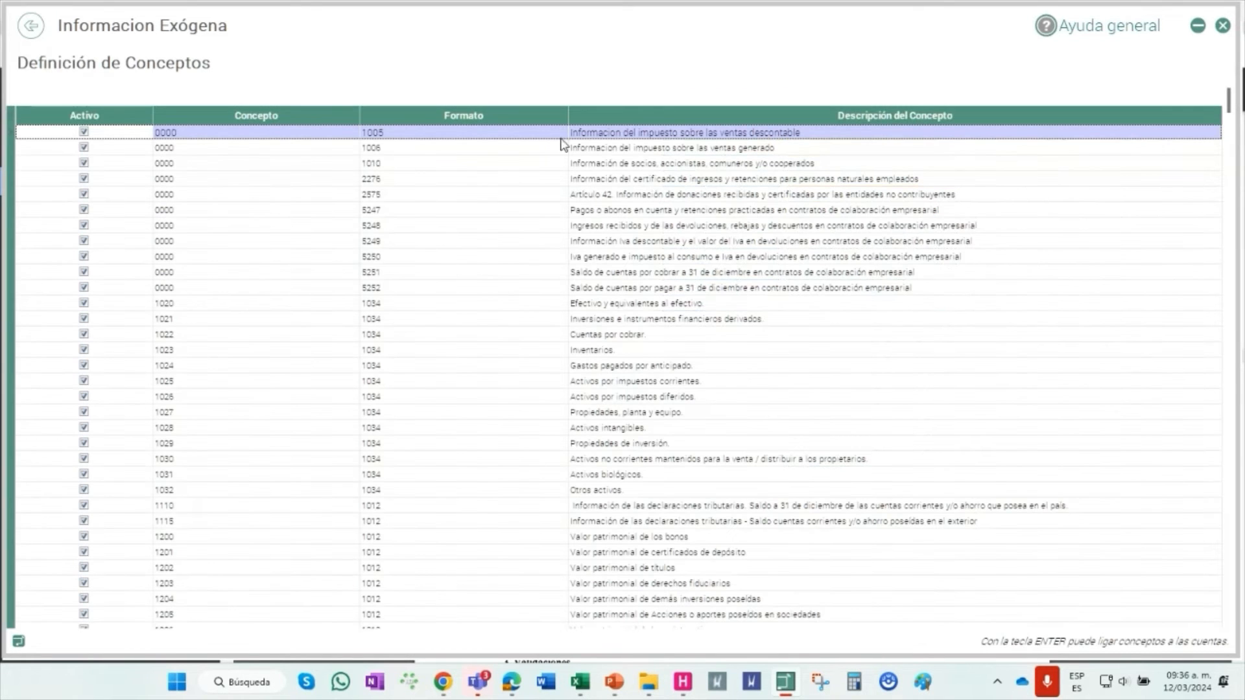
right_click(563, 139)
left_click(586, 149)
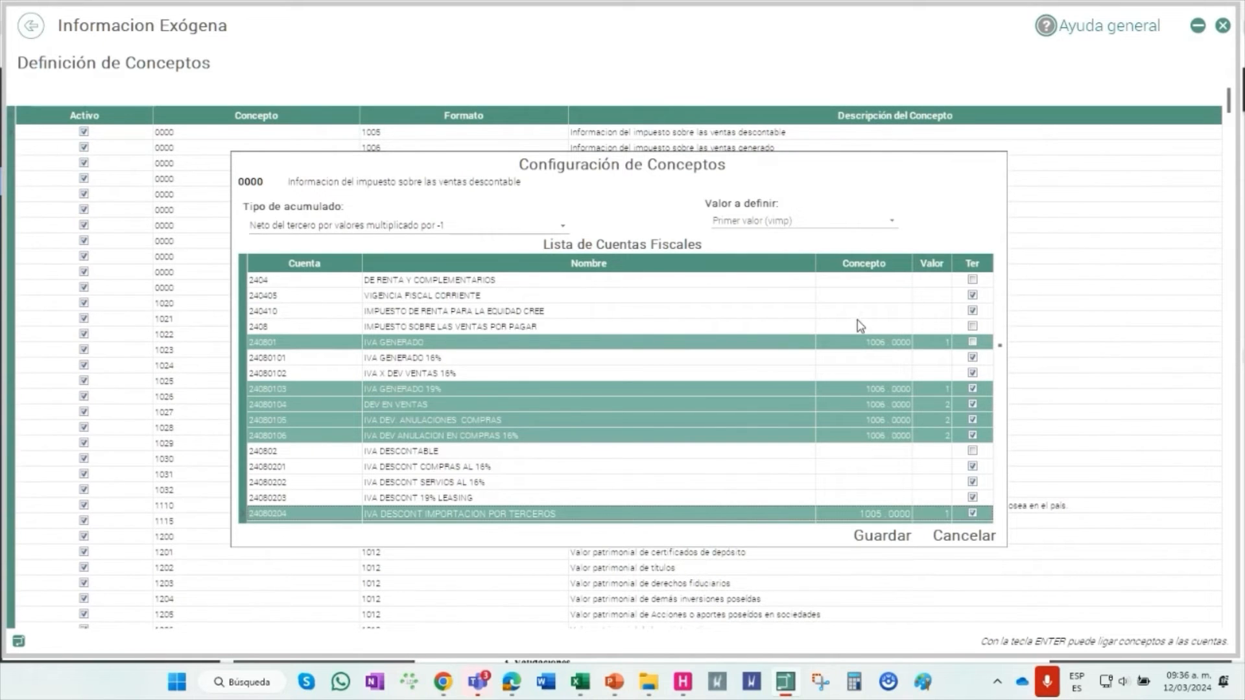
right_click(863, 300)
left_click(887, 353)
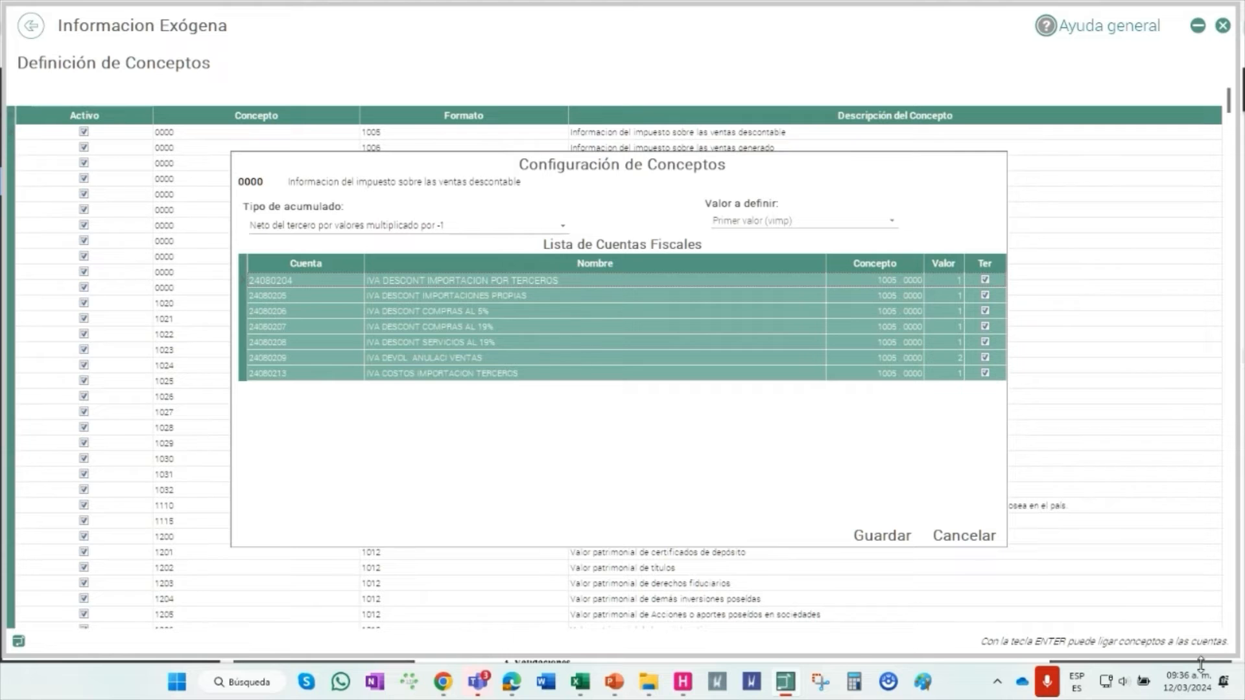
Remove the format 1005 concept from accounts 24080204, 24080205, 24080206, 24080207 and 24080208
right_click(861, 282)
key("Delete")
right_click(867, 293)
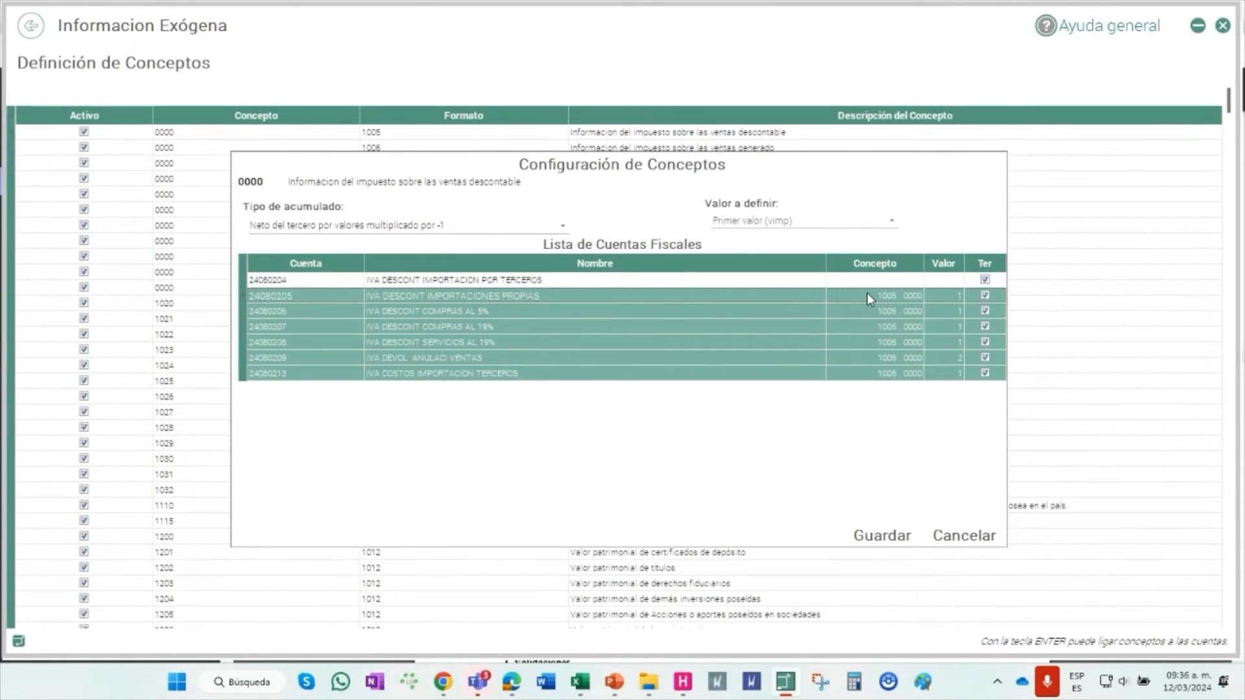
left_click(883, 318)
right_click(884, 319)
key("Delete")
right_click(887, 326)
left_click(909, 345)
right_click(909, 345)
key("Delete")
right_click(913, 349)
left_click(951, 378)
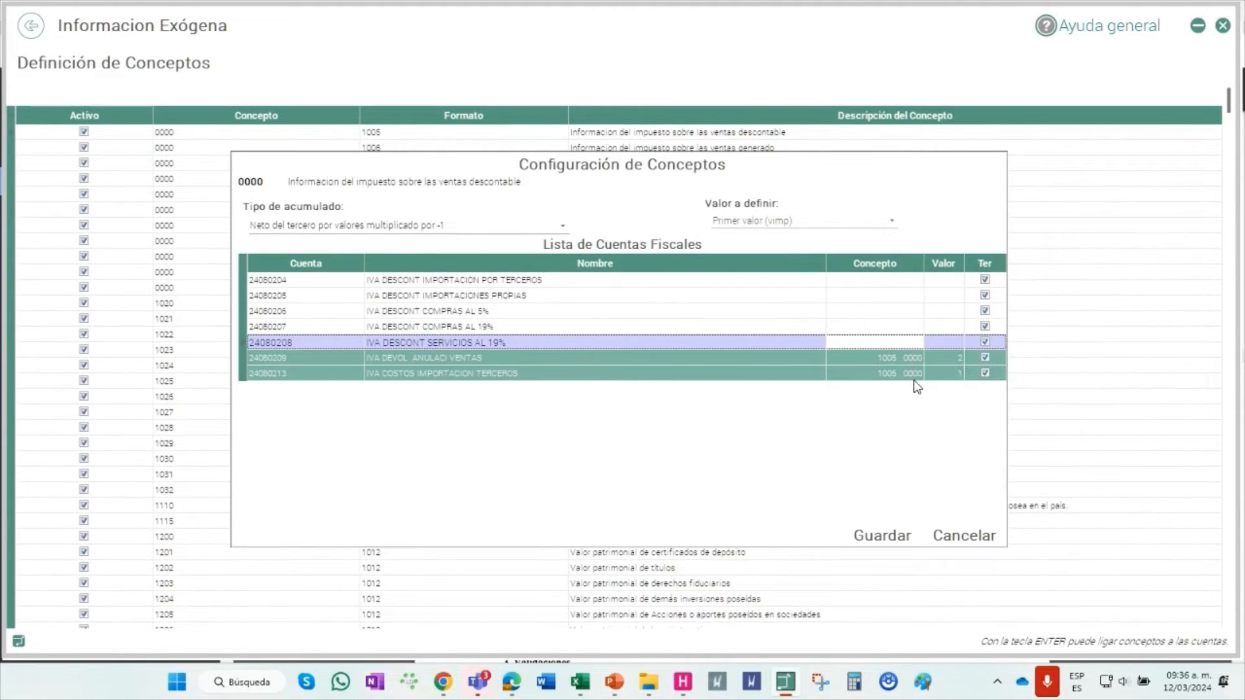
Remove the format 1005 concept from account 24080213 and save the concept's configuration
right_click(903, 372)
right_click(904, 370)
left_click(927, 389)
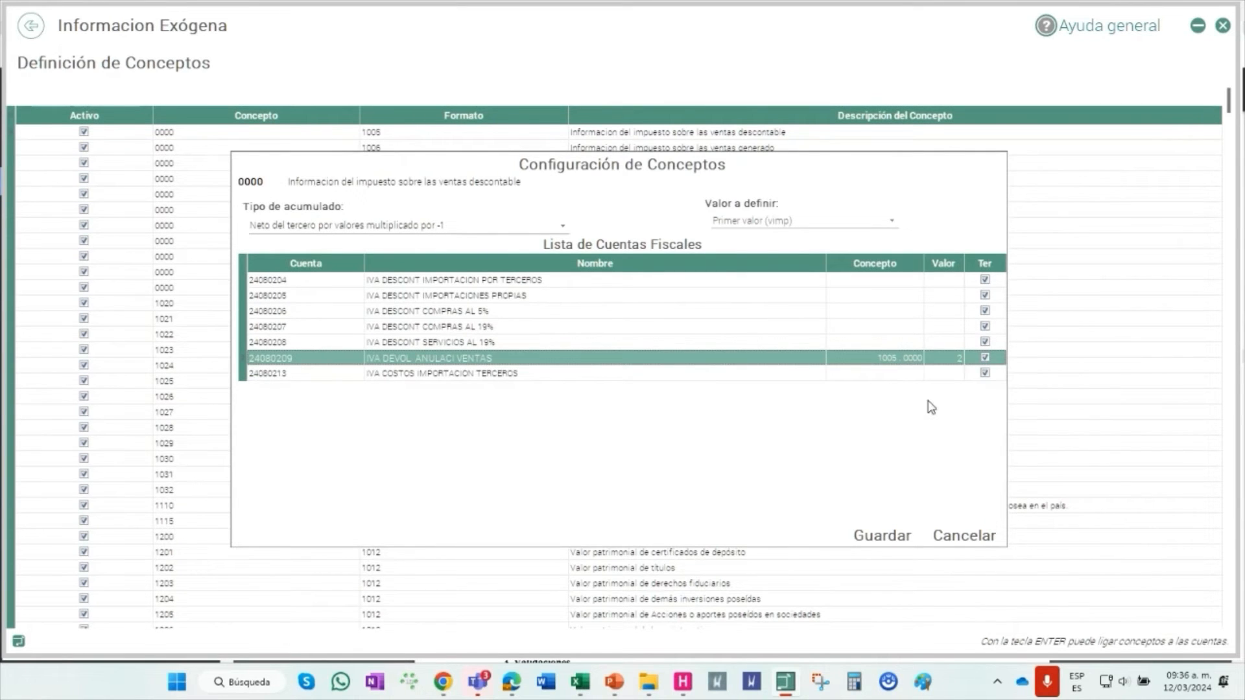
left_click(900, 535)
scroll(519, 447, "down", 7)
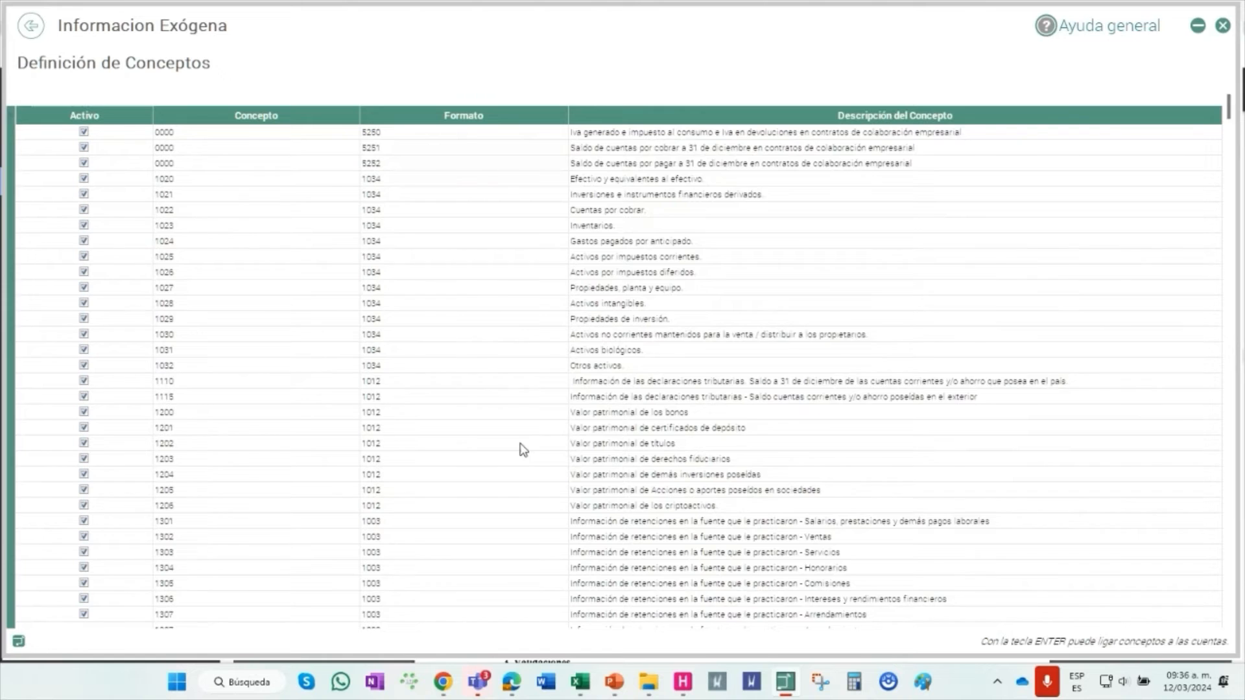
scroll(478, 498, "down", 9)
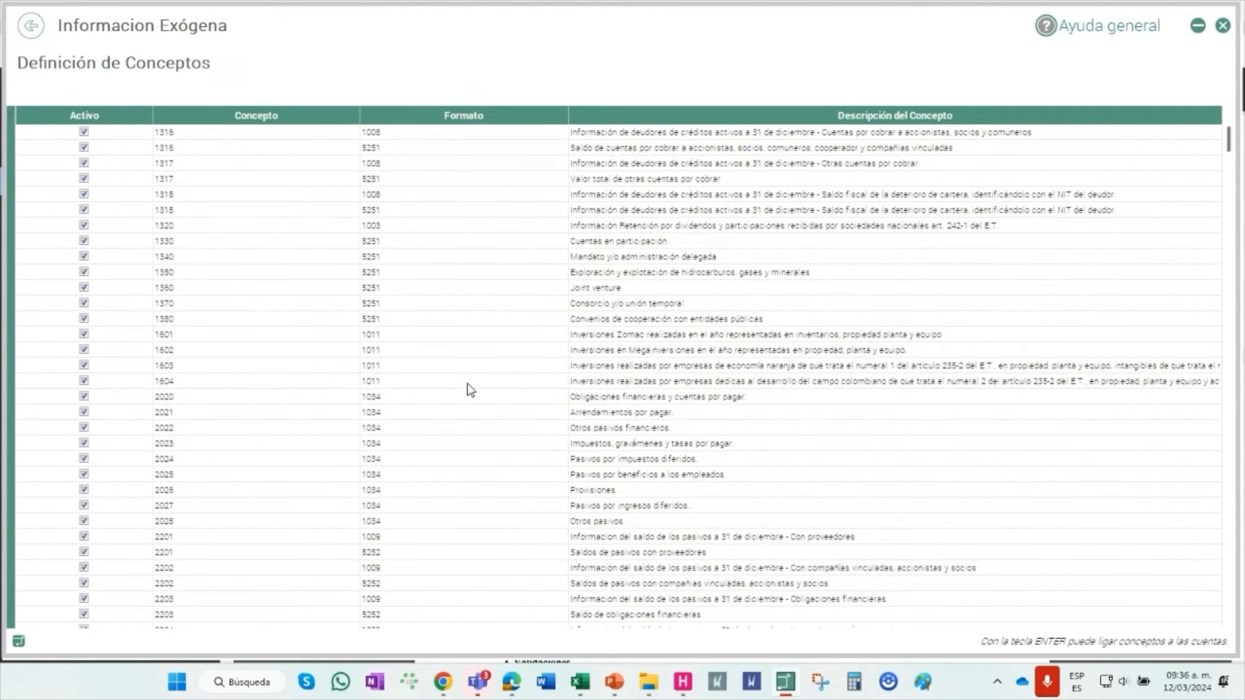
left_click(470, 335)
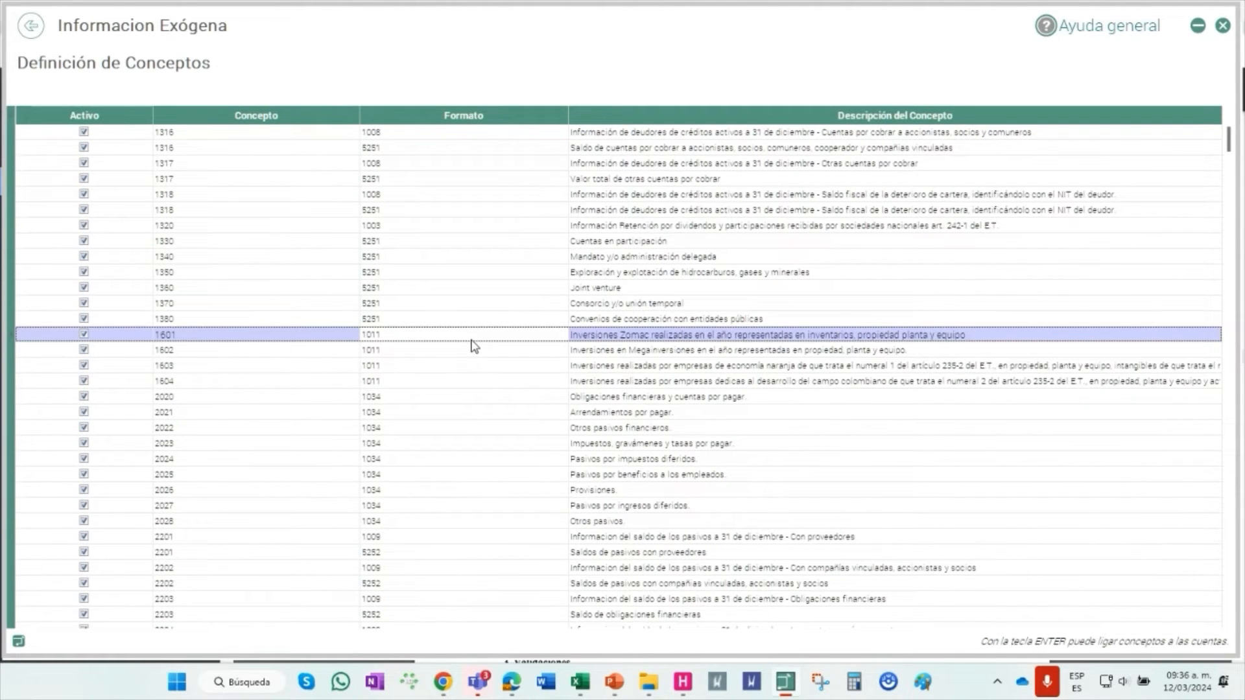
right_click(493, 343)
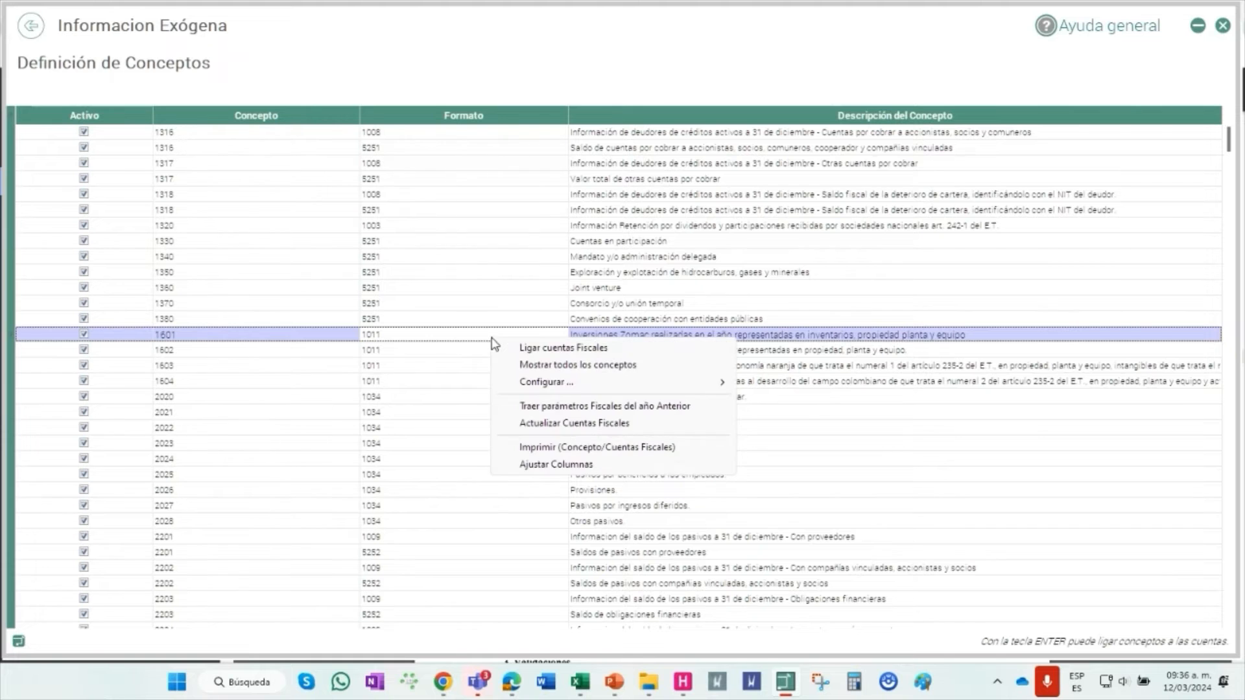
left_click(530, 349)
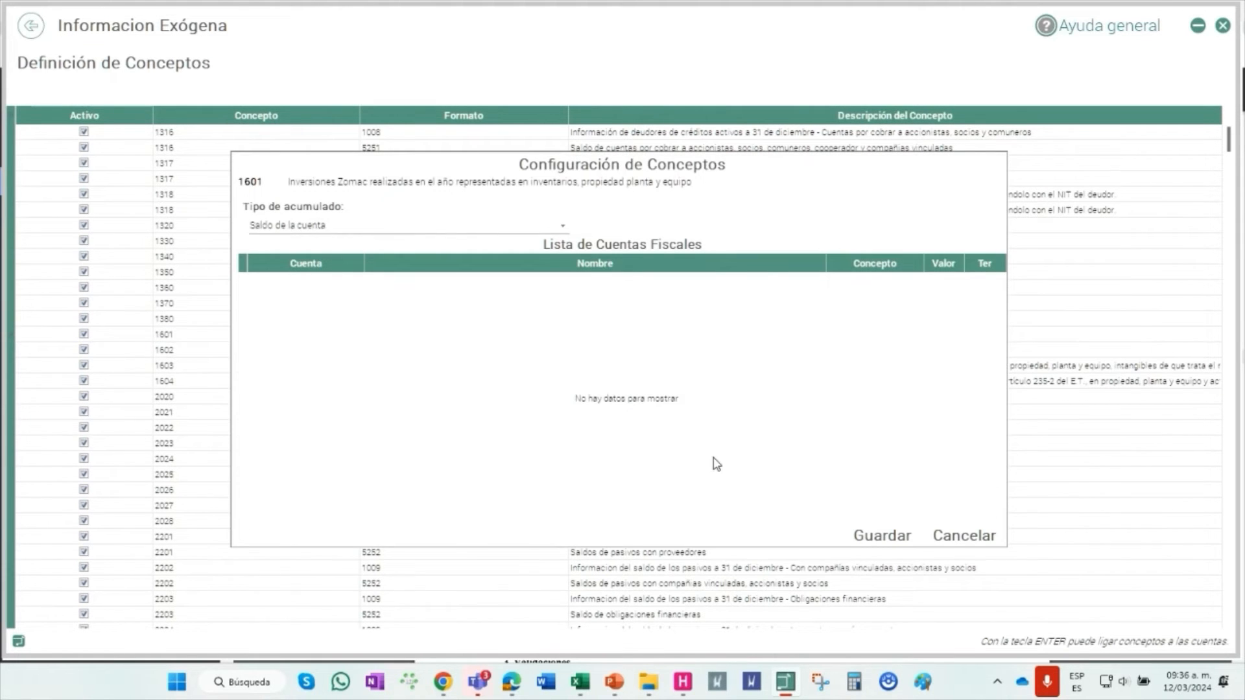
left_click(964, 536)
Look through the liability concepts in the 22xx range and sort the concept list by format
scroll(610, 479, "down", 8)
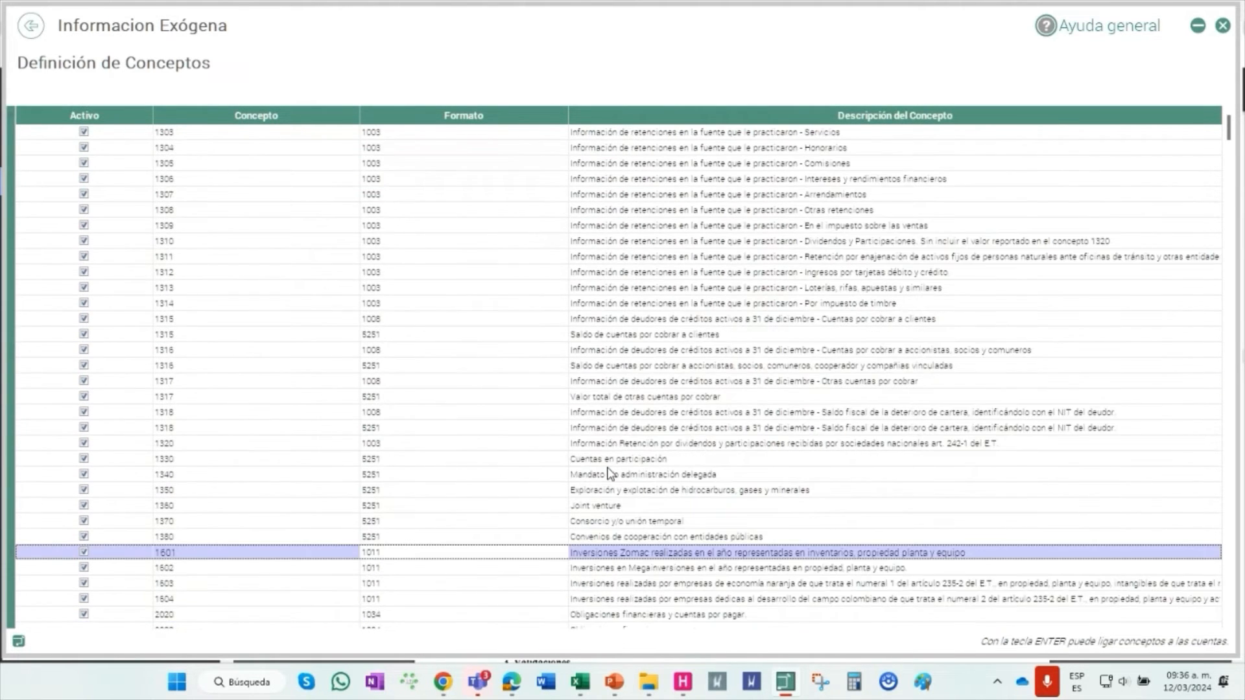
scroll(580, 508, "down", 5)
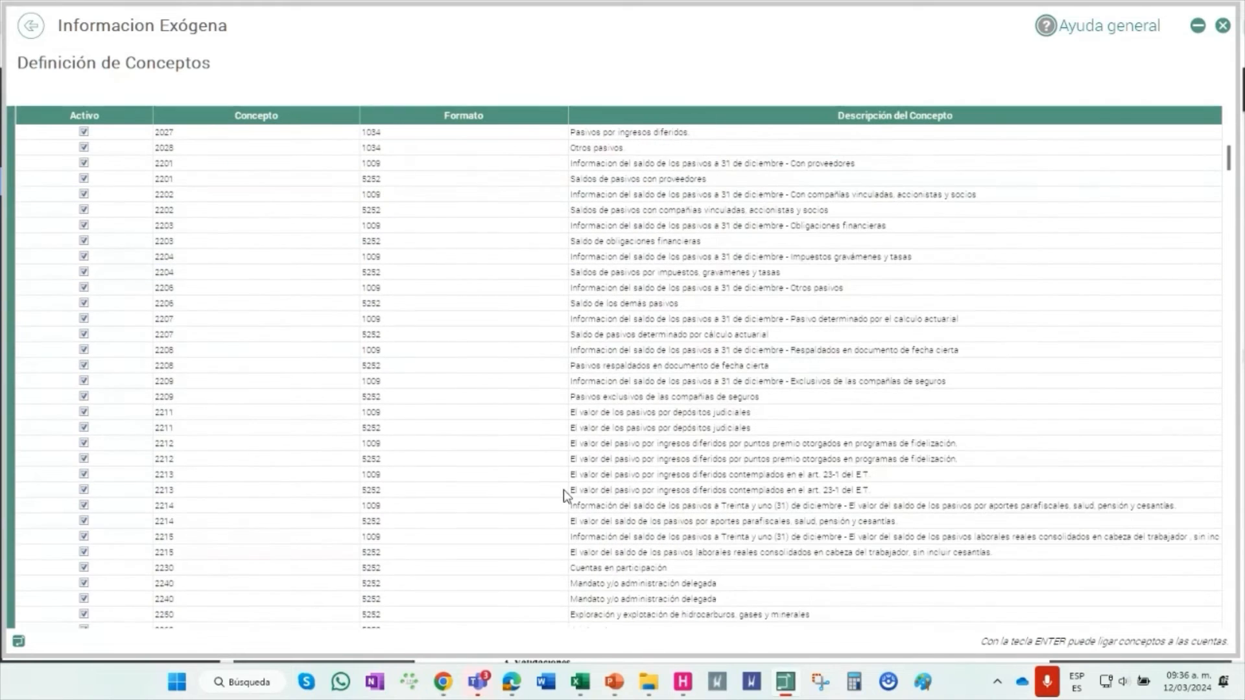
left_click(525, 433)
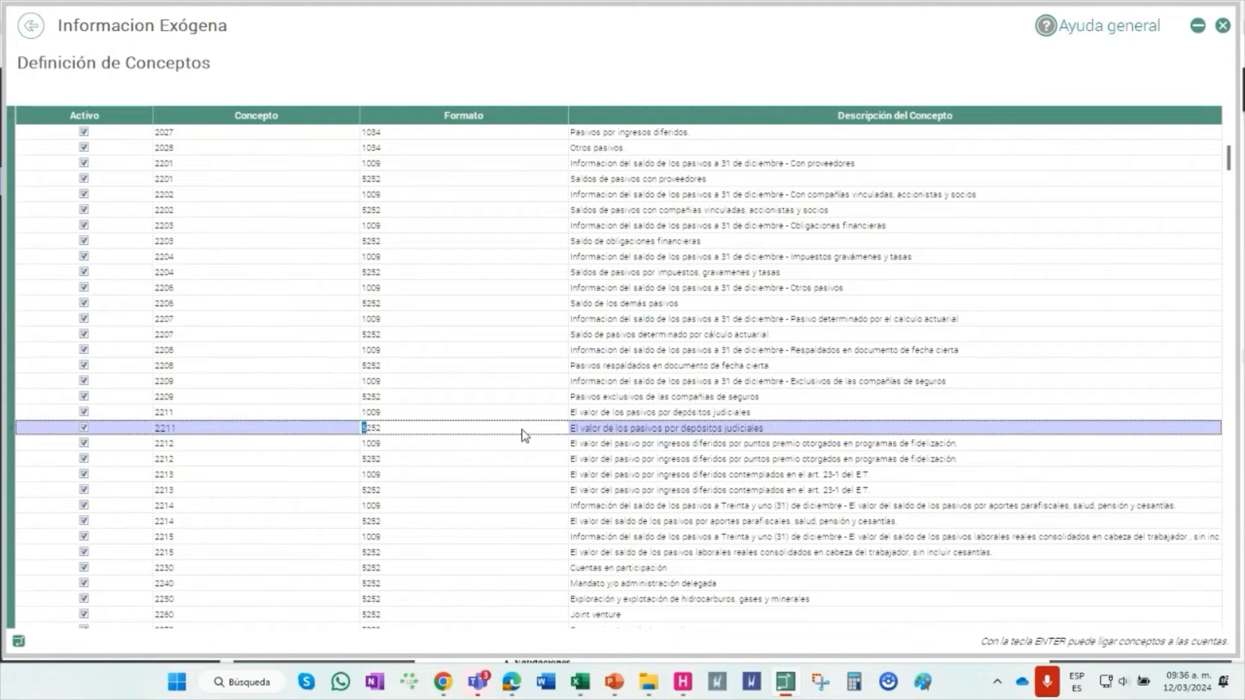
left_click(501, 506)
key("Down")
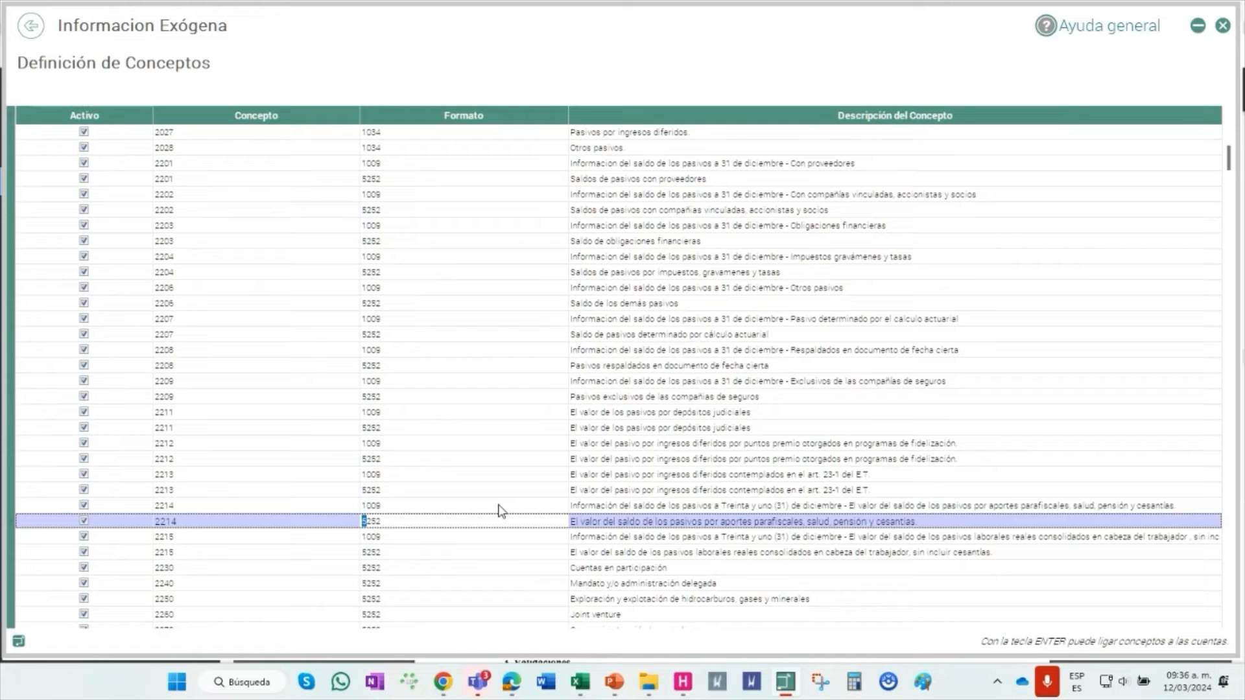
scroll(478, 542, "down", 3)
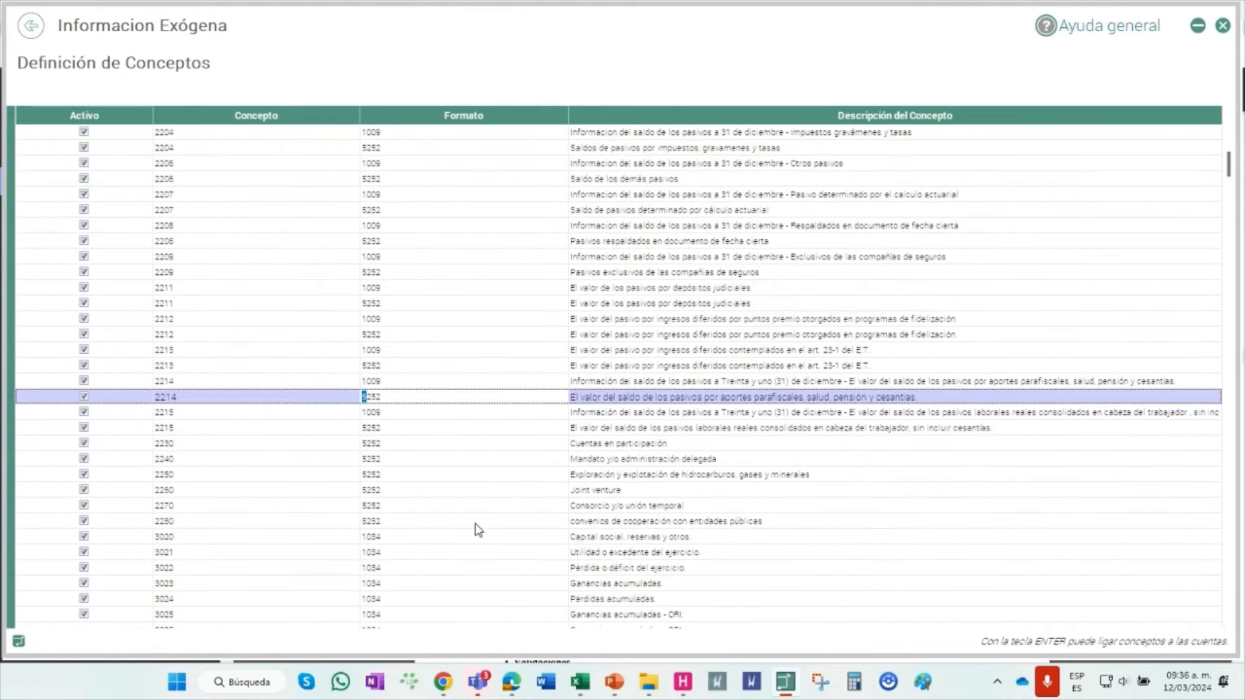
scroll(495, 348, "up", 5)
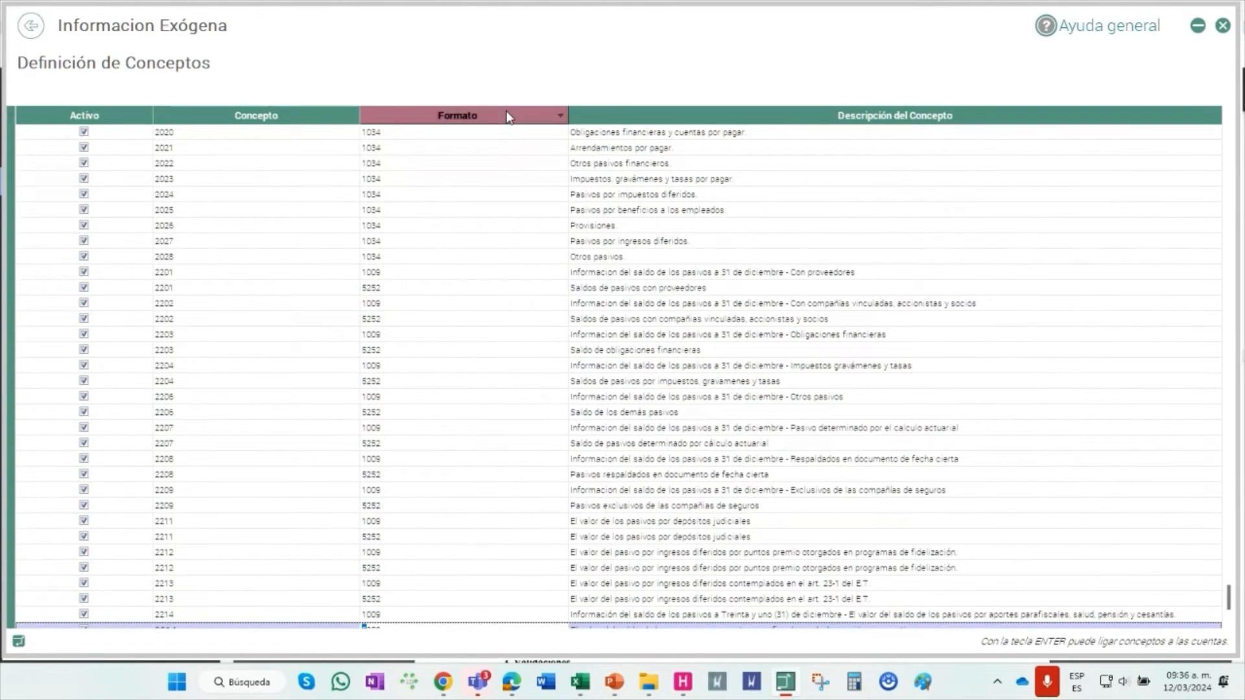
left_click(506, 111)
Open the fiscal account linking for concept 0000 of format 5247 and display the complete chart of accounts
scroll(467, 297, "up", 12)
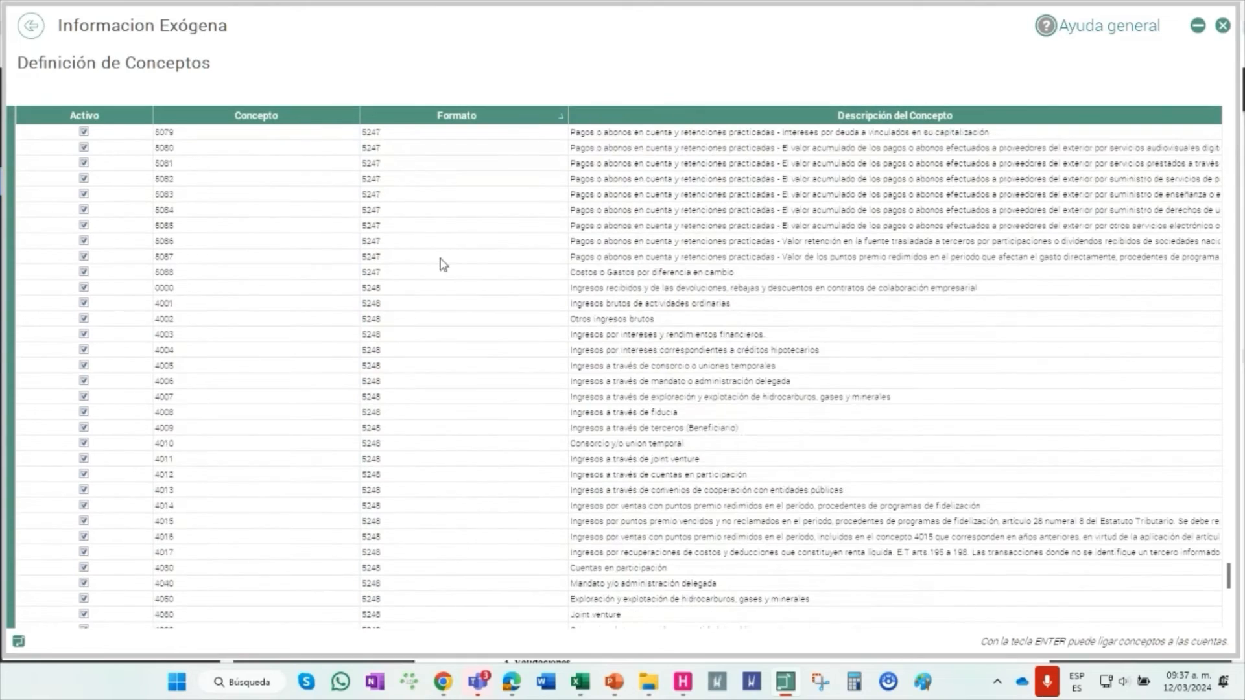
scroll(556, 357, "up", 12)
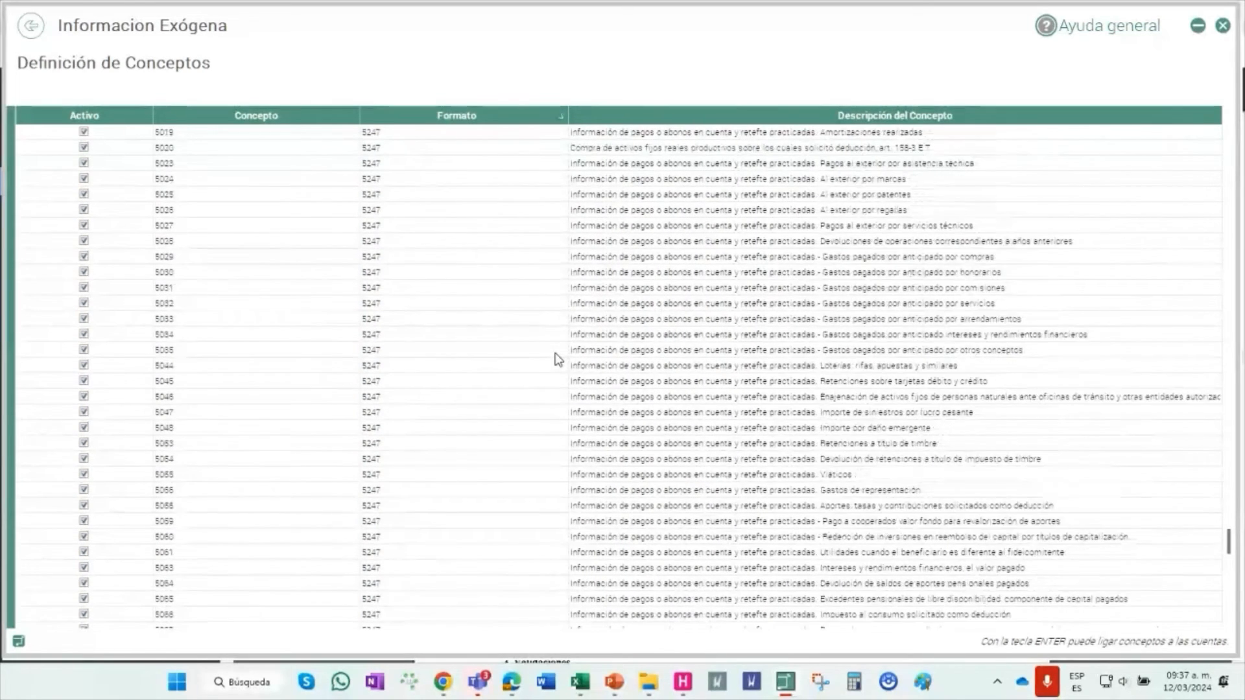
scroll(556, 359, "up", 4)
left_click(495, 319)
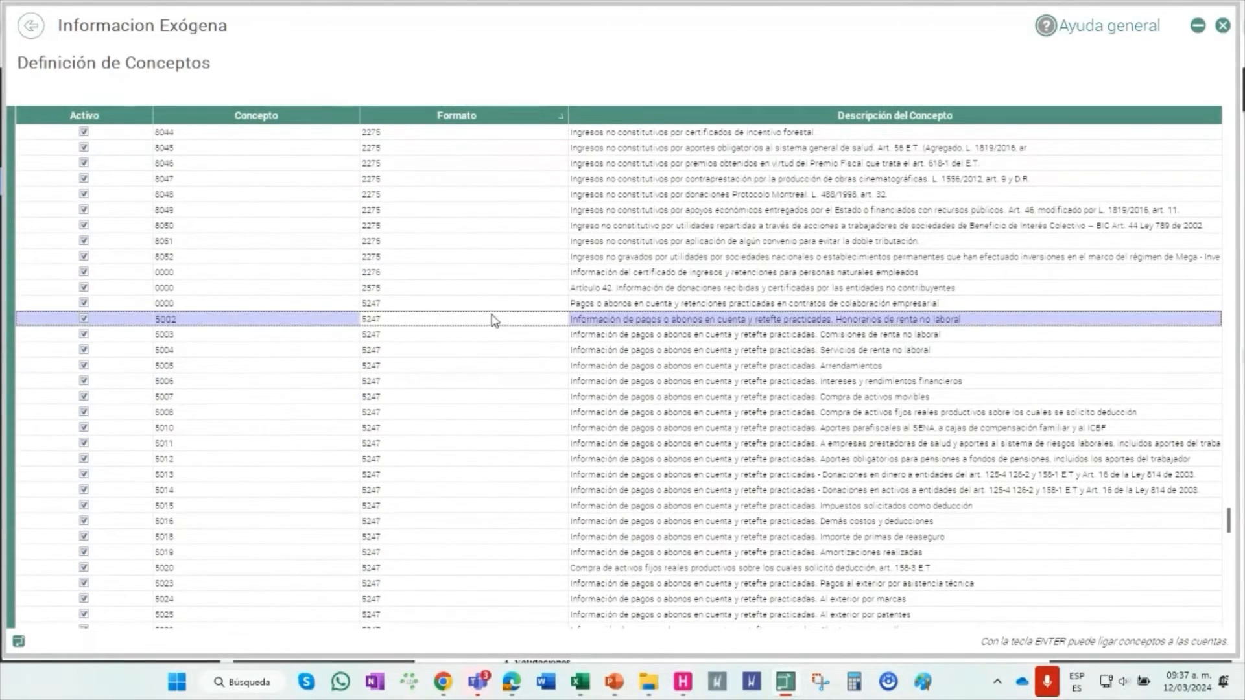
left_click(492, 310)
right_click(495, 313)
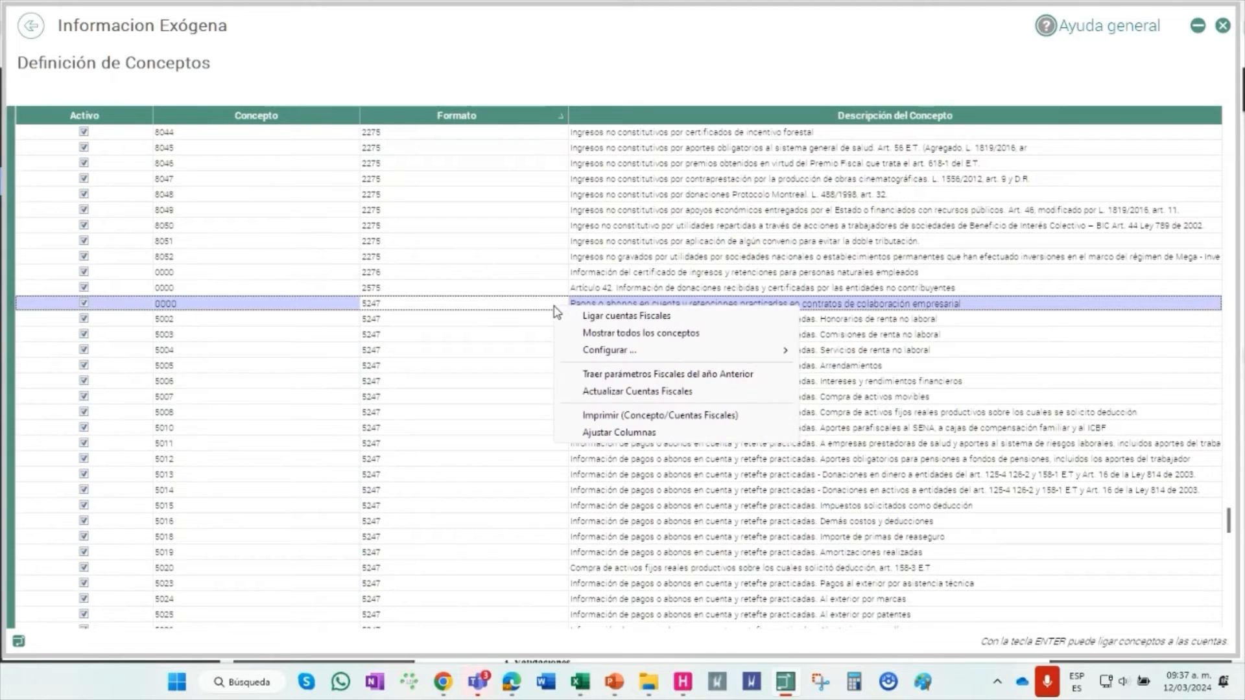
left_click(598, 322)
right_click(394, 411)
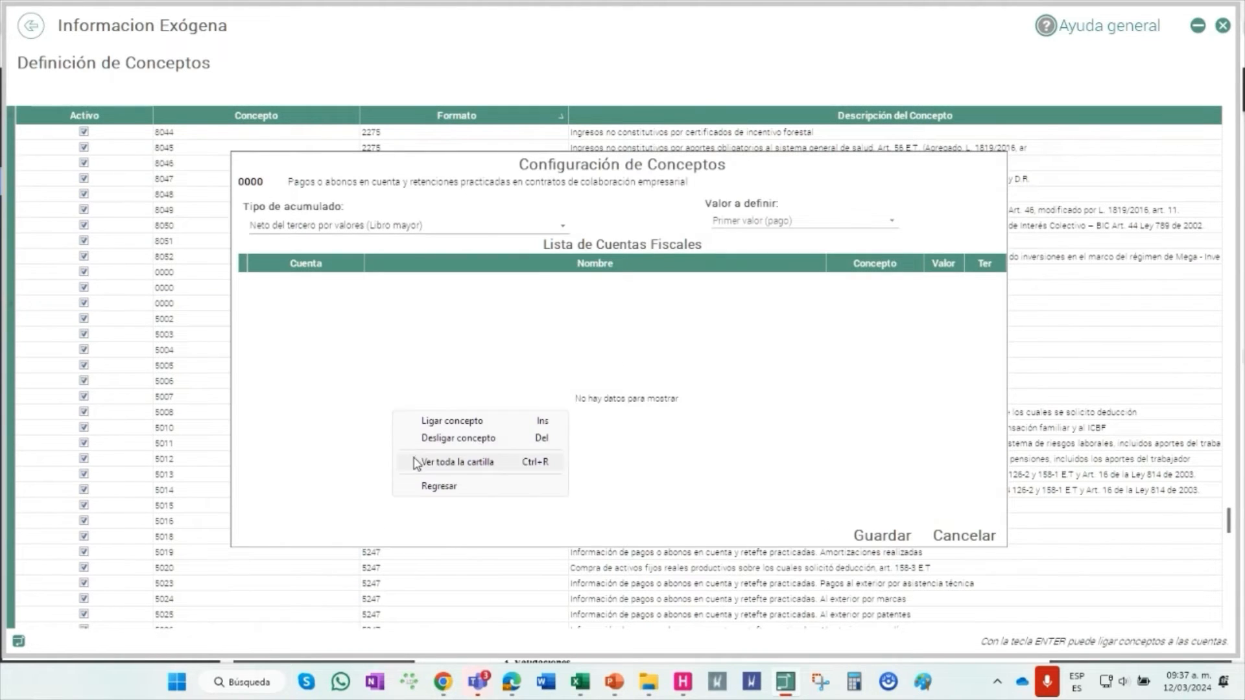
left_click(417, 462)
Link concept 0000 of format 5247 to account 24080204, IVA DESCONT IMPORTACION POR TERCEROS
left_click(327, 374)
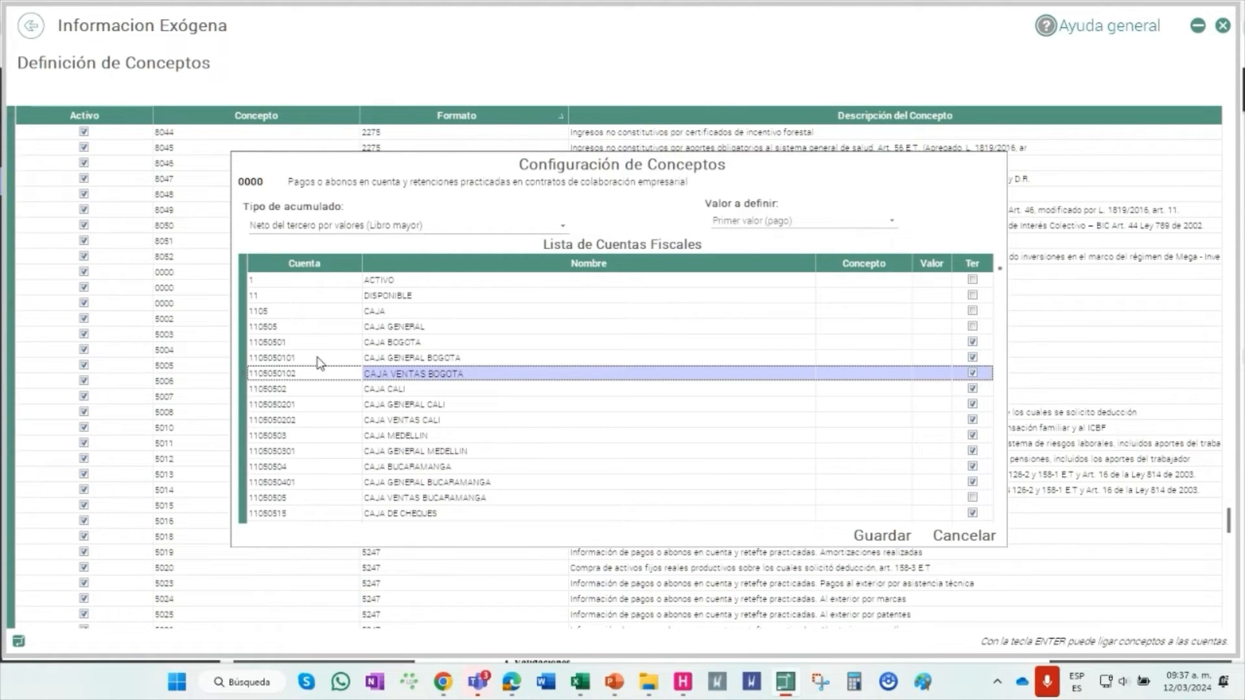
key("Down")
key("Down")
key("Down")
key("Down")
key("Down")
key("Down")
key("Down")
key("Down")
key("Down")
key("Down")
key("Down")
key("Down")
key("Down")
key("Down")
key("Down")
key("Down")
key("Down")
key("Down")
key("Down")
key("Down")
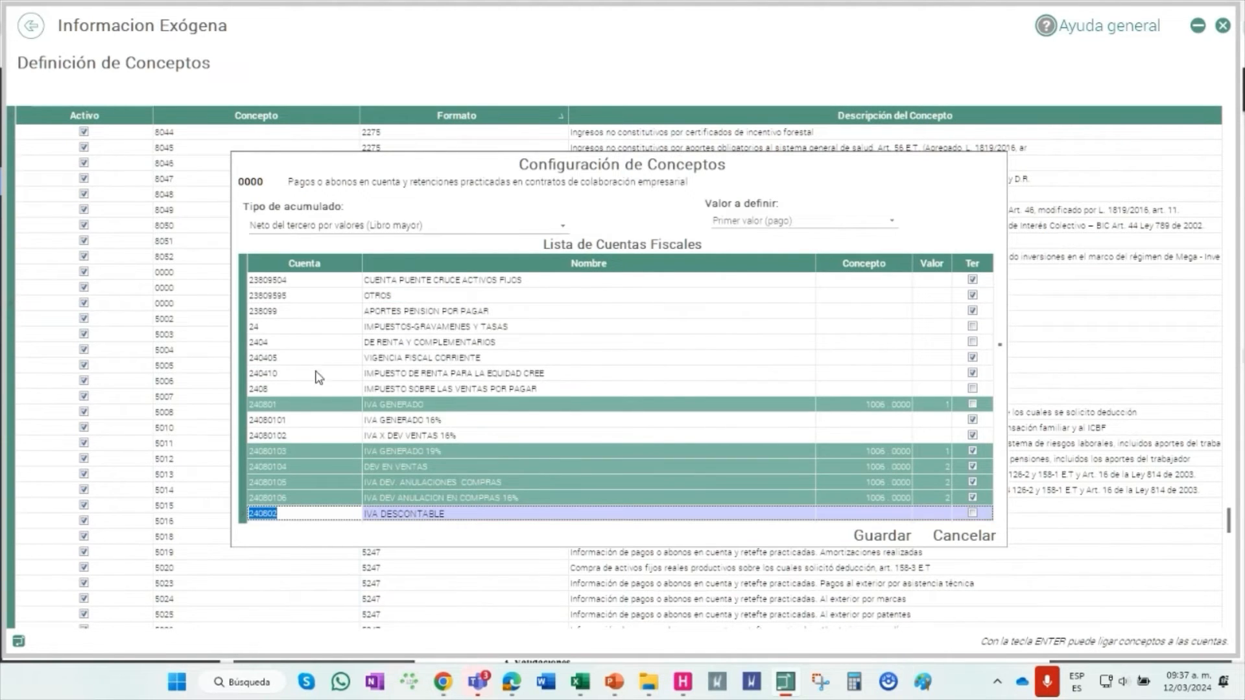
scroll(334, 444, "down", 3)
left_click(347, 467)
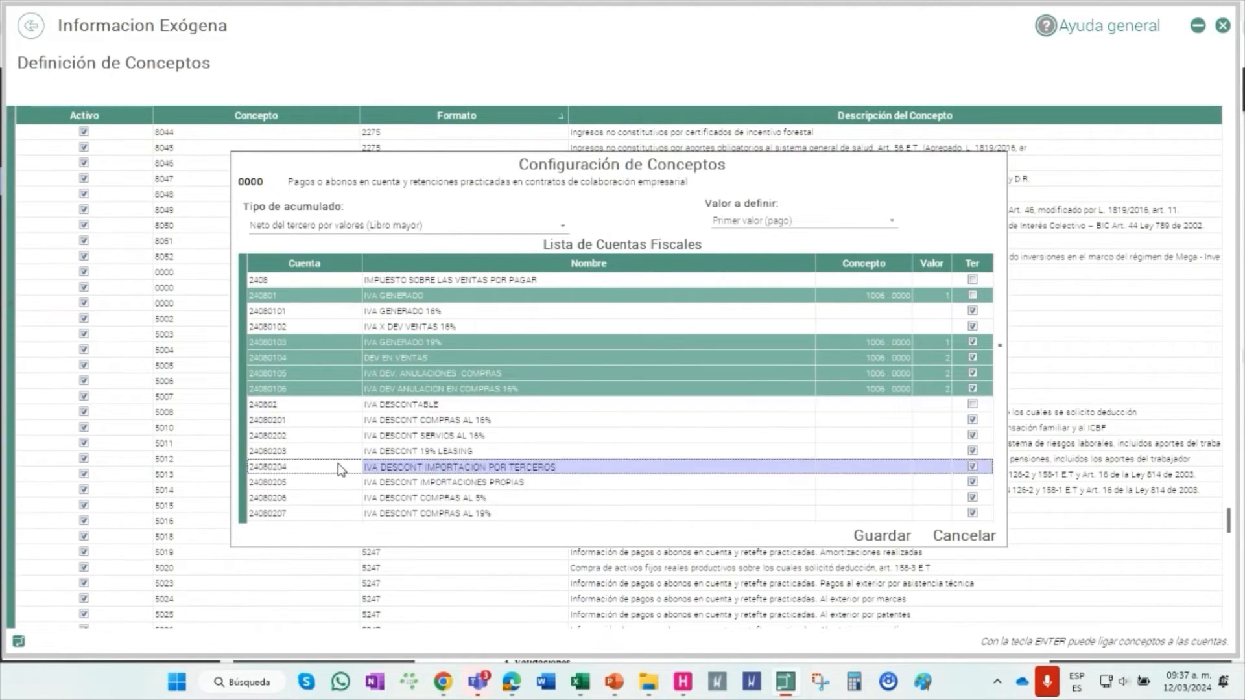
right_click(836, 469)
left_click(866, 482)
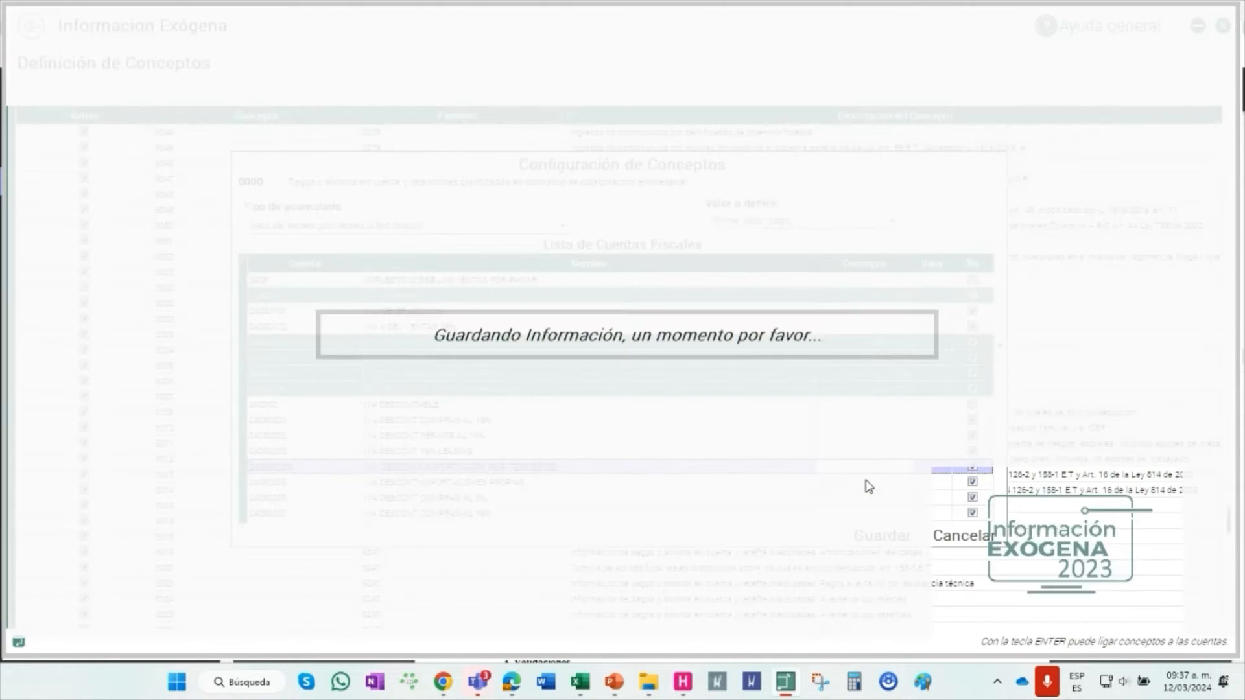
Link accounts 24080205, 24080206 and 24080207 to concept 0000 of format 5247 as first value
left_click(867, 483)
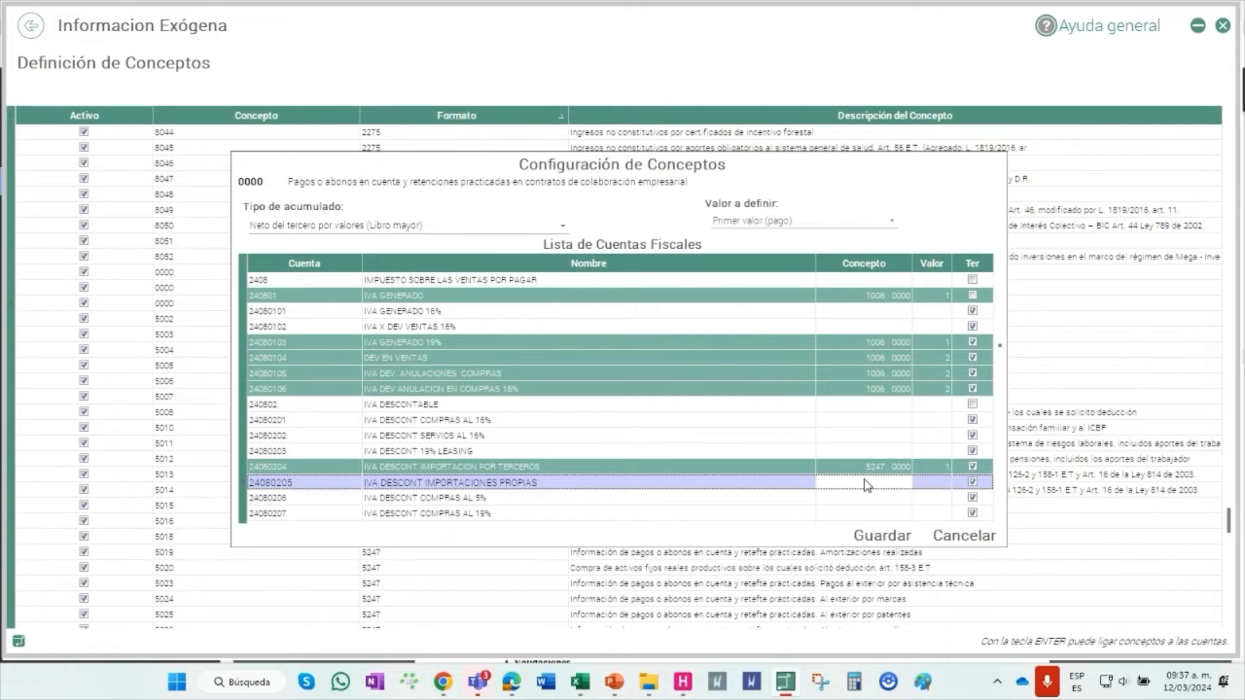
right_click(867, 483)
left_click(869, 489)
left_click(868, 499)
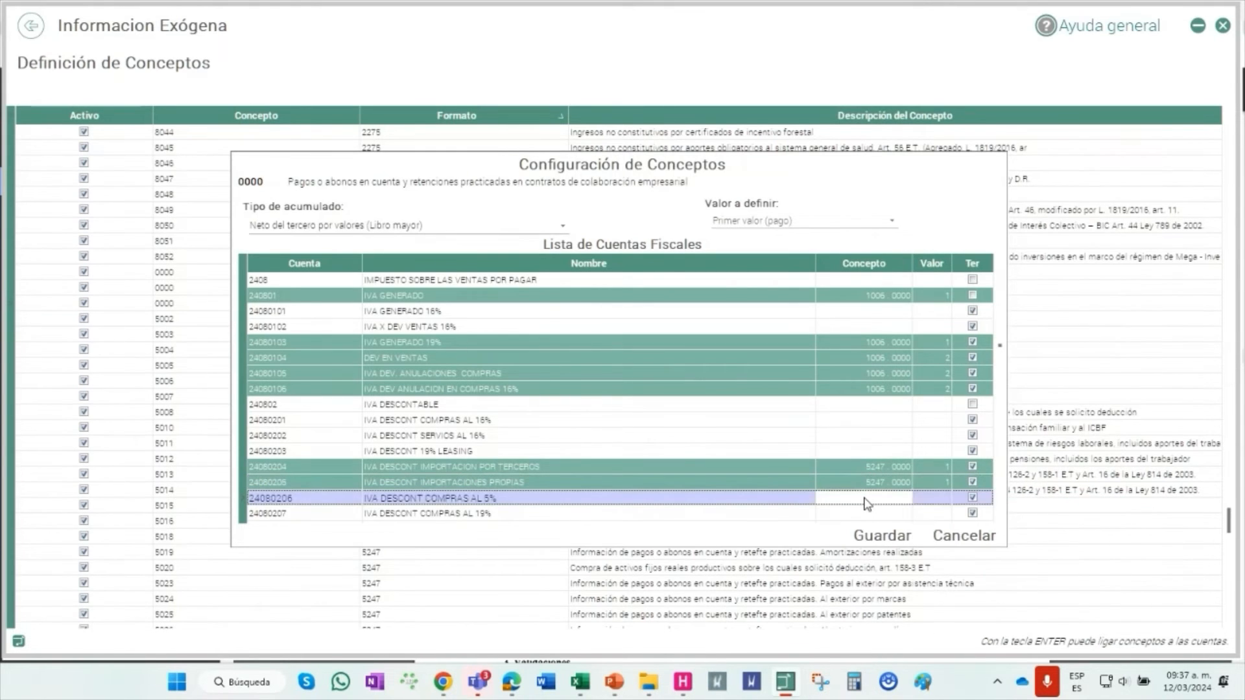
right_click(866, 500)
left_click(882, 510)
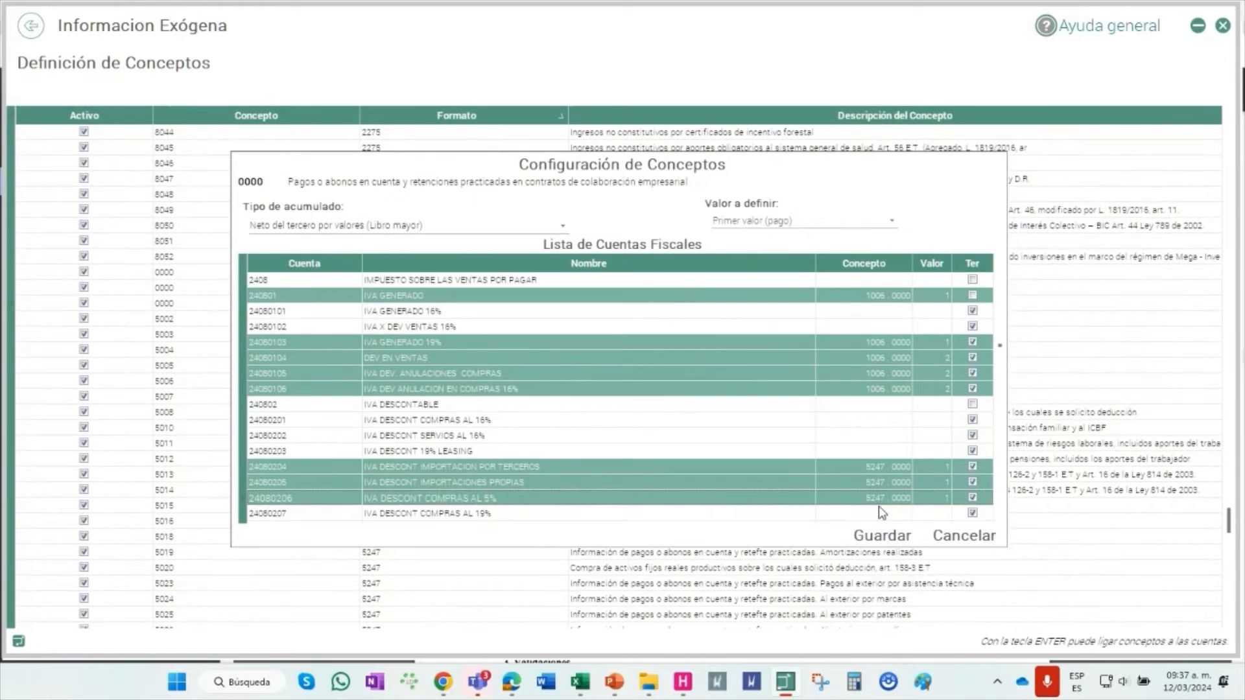
right_click(878, 514)
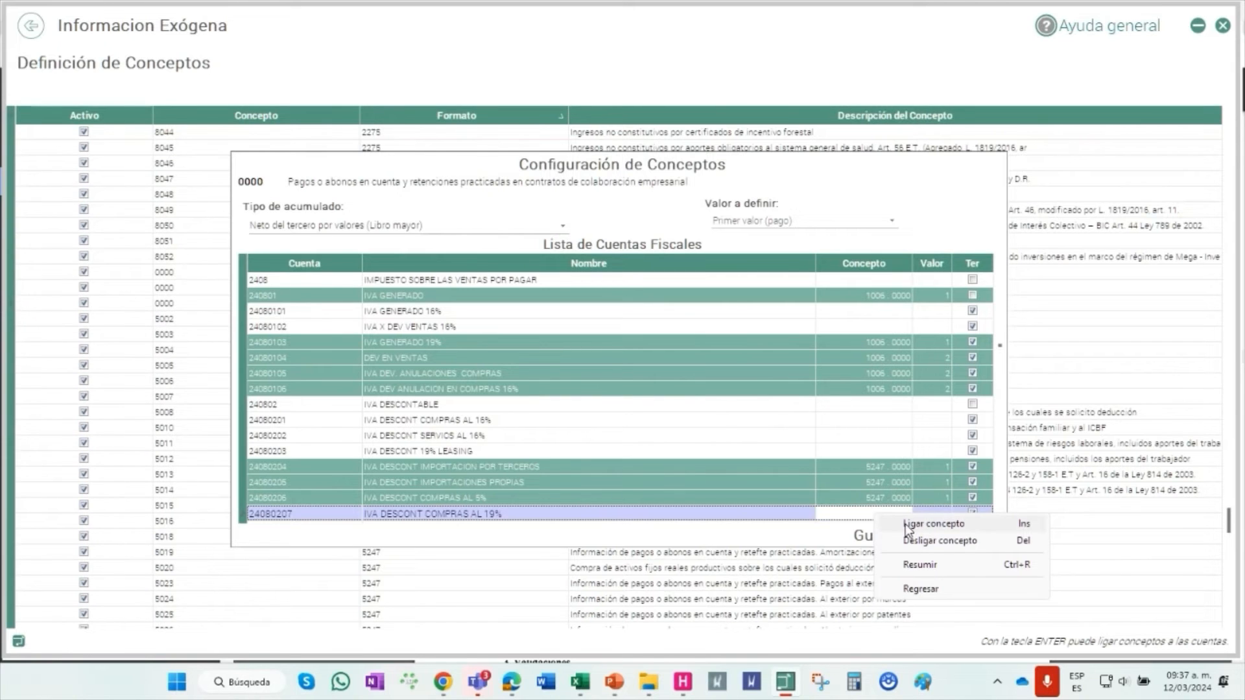
left_click(934, 524)
Link accounts 24080208, 24080209 and 24080213 to concept 0000 of format 5247 as first value
left_click(865, 406)
right_click(869, 406)
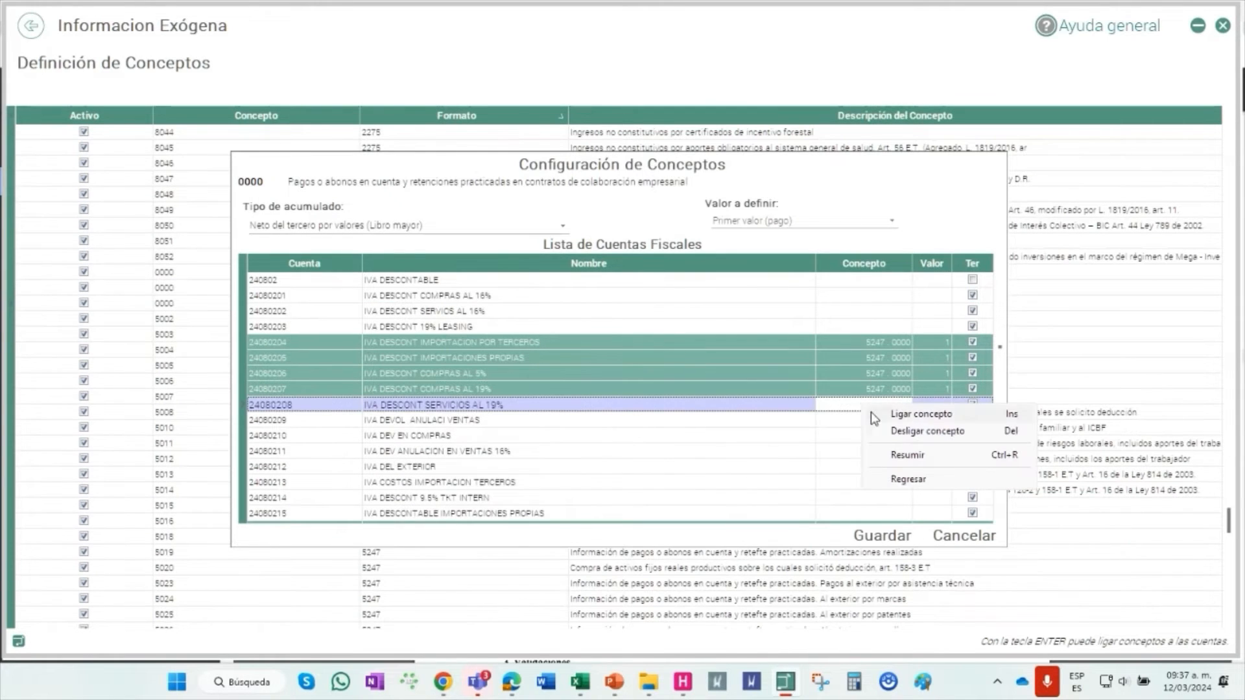
left_click(914, 416)
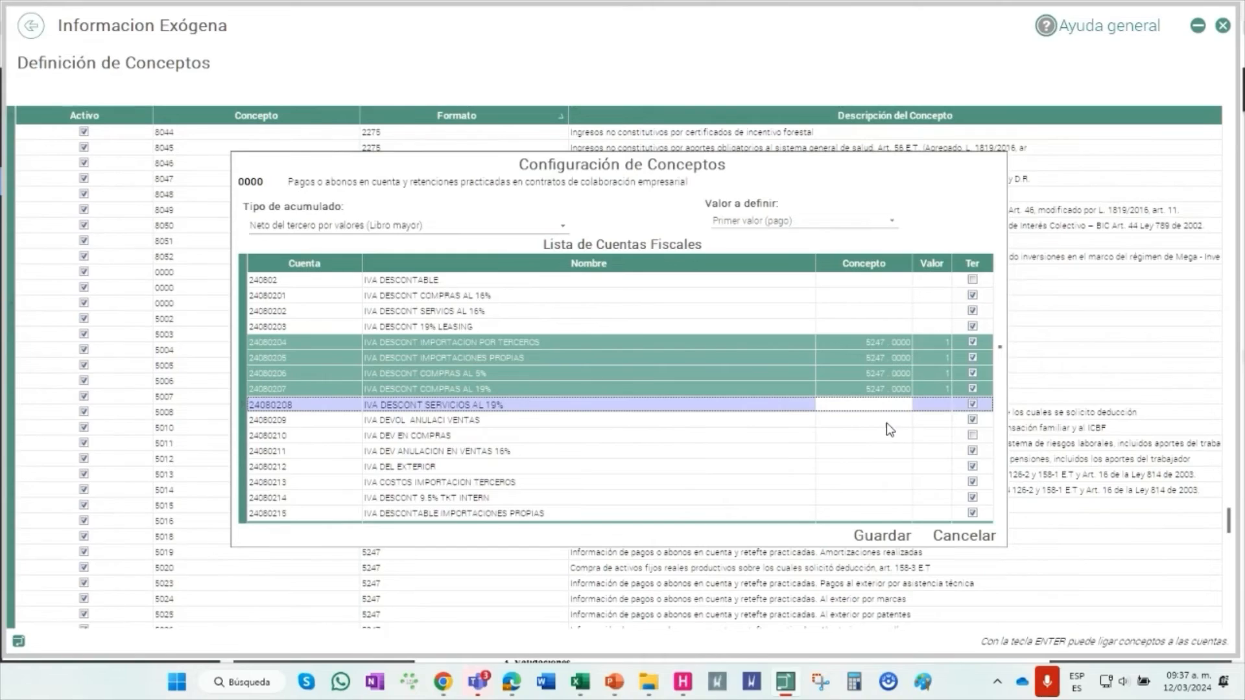
left_click(885, 422)
right_click(886, 423)
left_click(905, 431)
left_click(835, 485)
right_click(836, 485)
left_click(870, 491)
Summarize the account list to the accounts linked to format 5247, save the concept configuration and leave the concept definitions
right_click(836, 461)
left_click(870, 507)
left_click(940, 281)
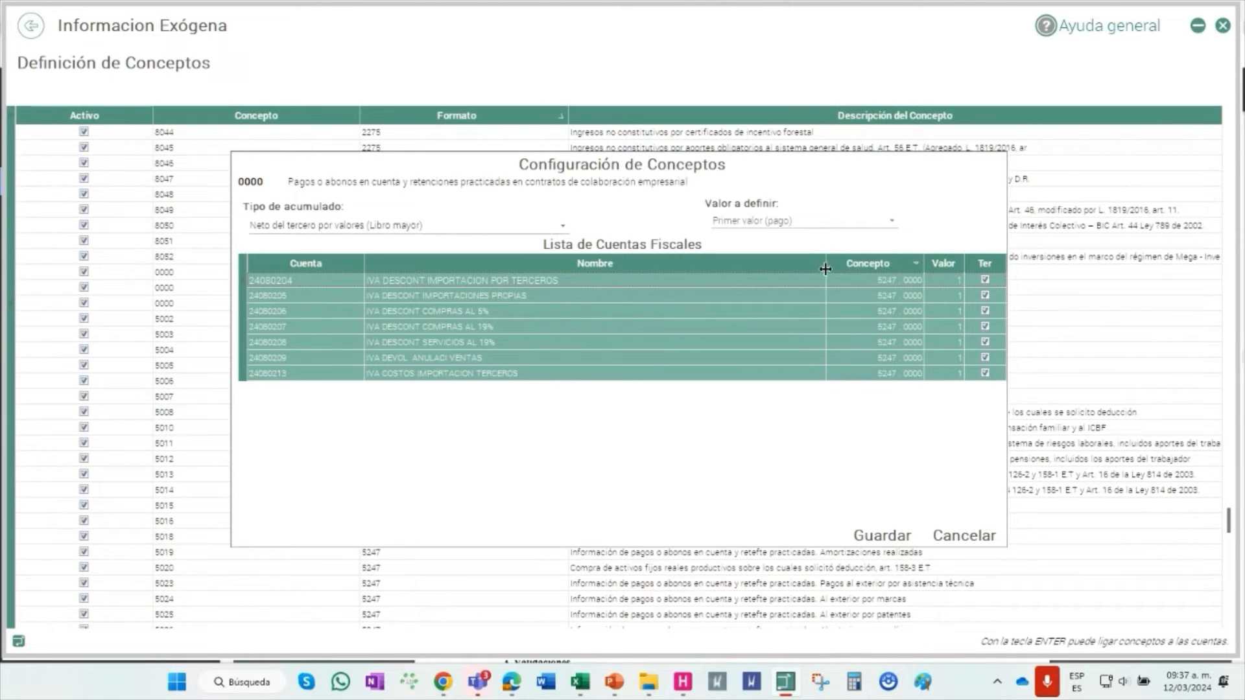
left_click(889, 536)
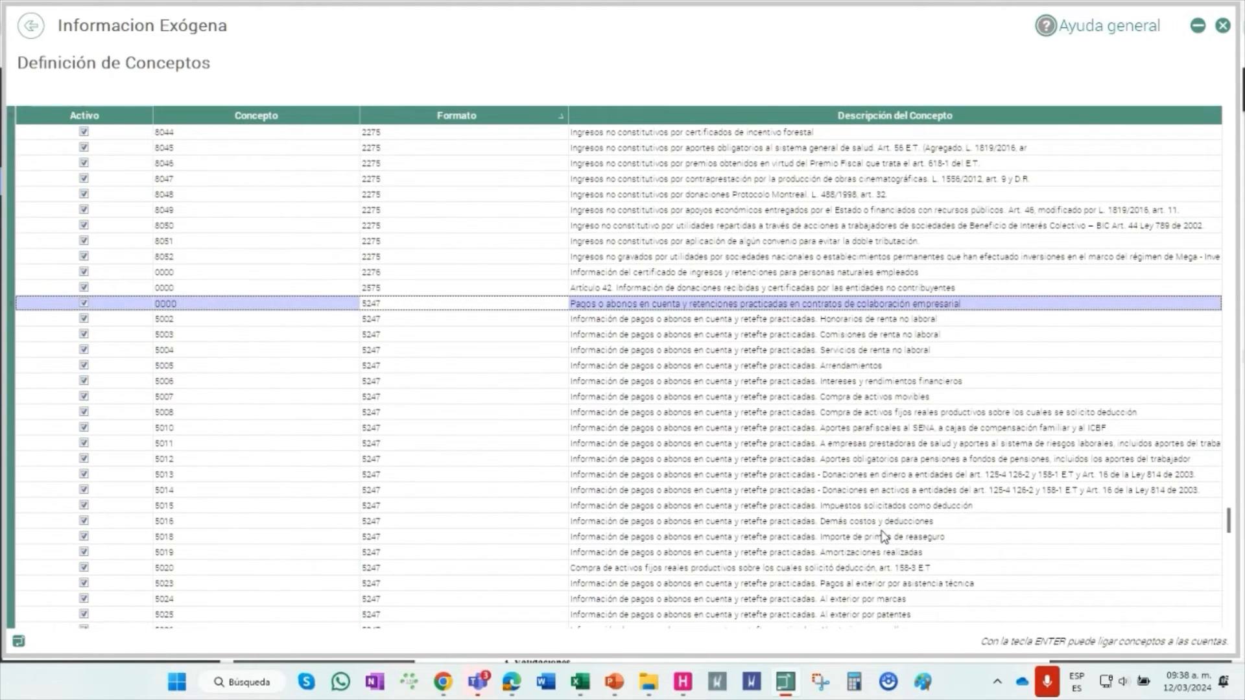
key("Escape")
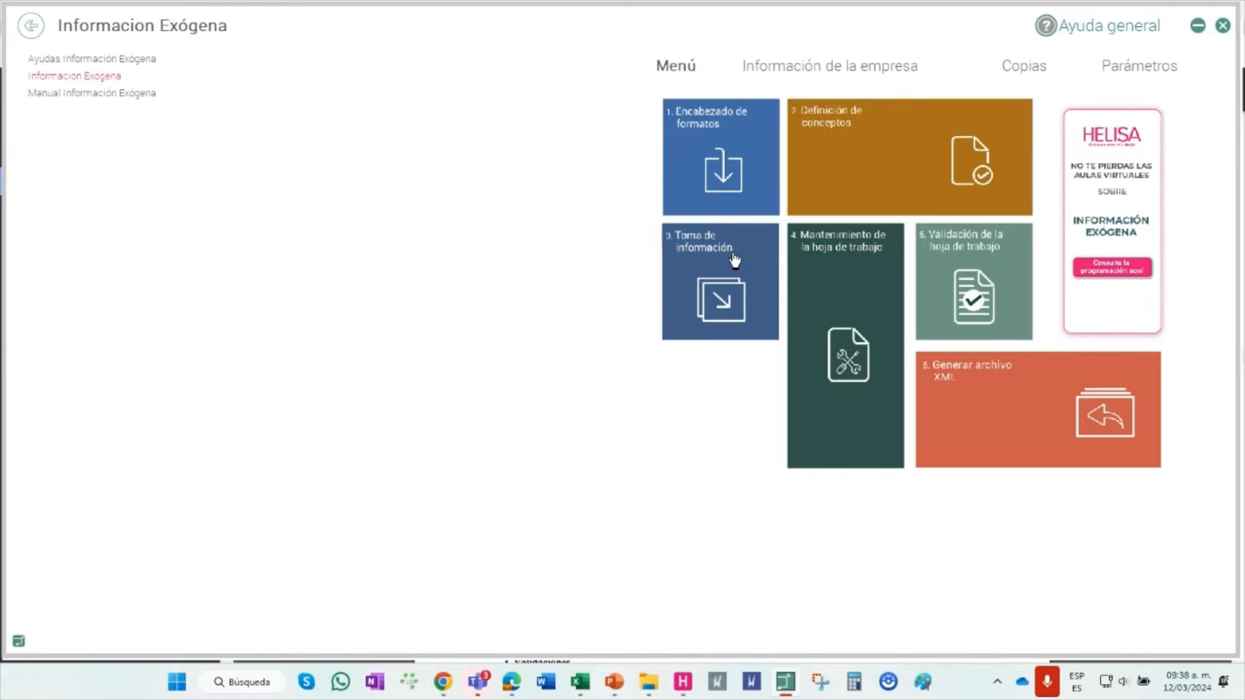
Run the information gathering for concept 0000 of format 5247, accumulating its values into the worksheet
left_click(734, 260)
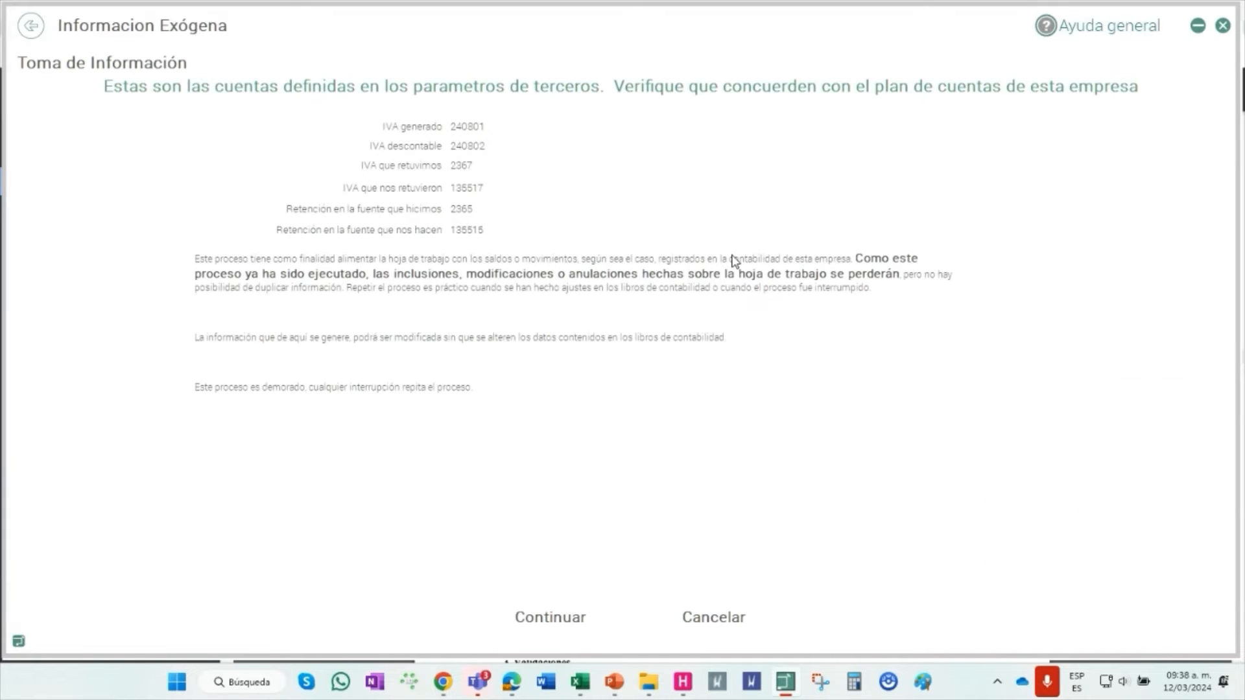
left_click(569, 617)
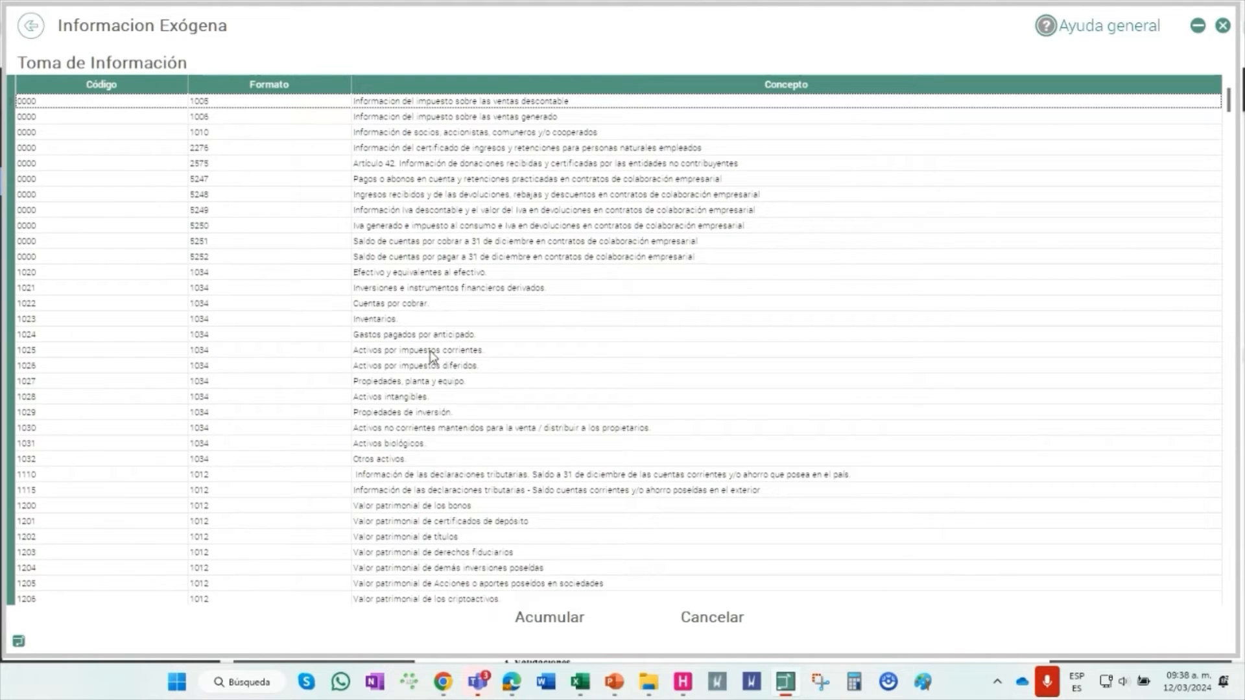
left_click(219, 224)
left_click(226, 180)
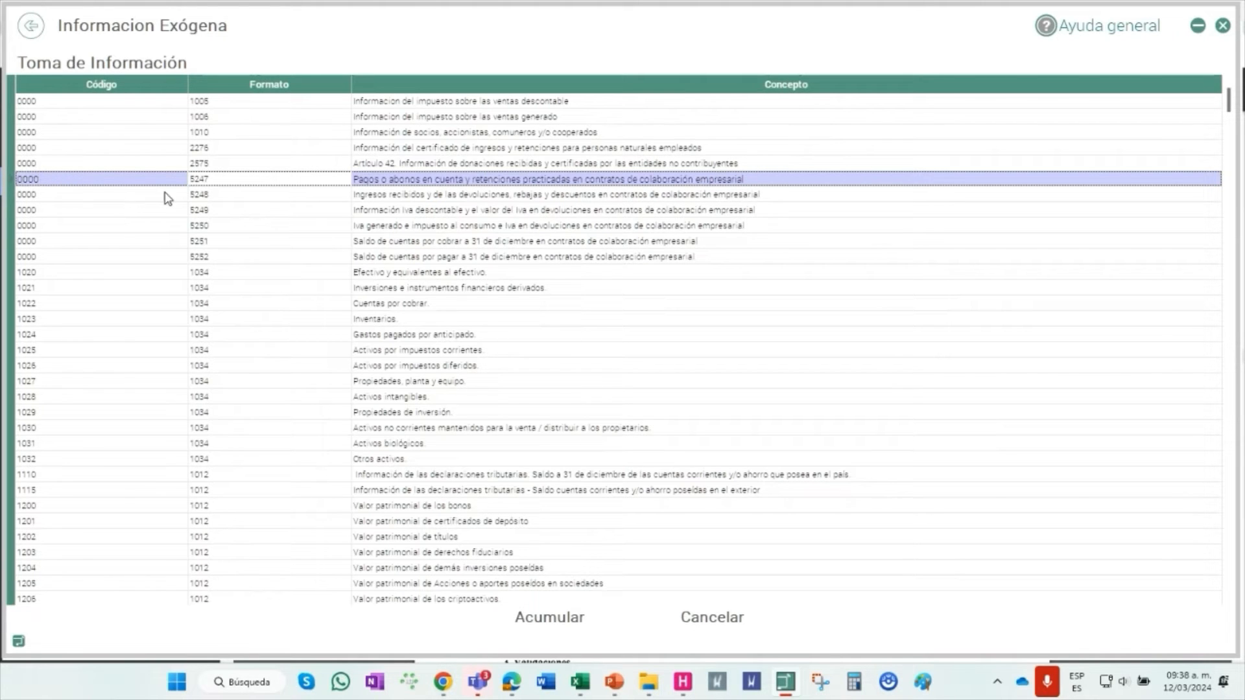
left_click(539, 619)
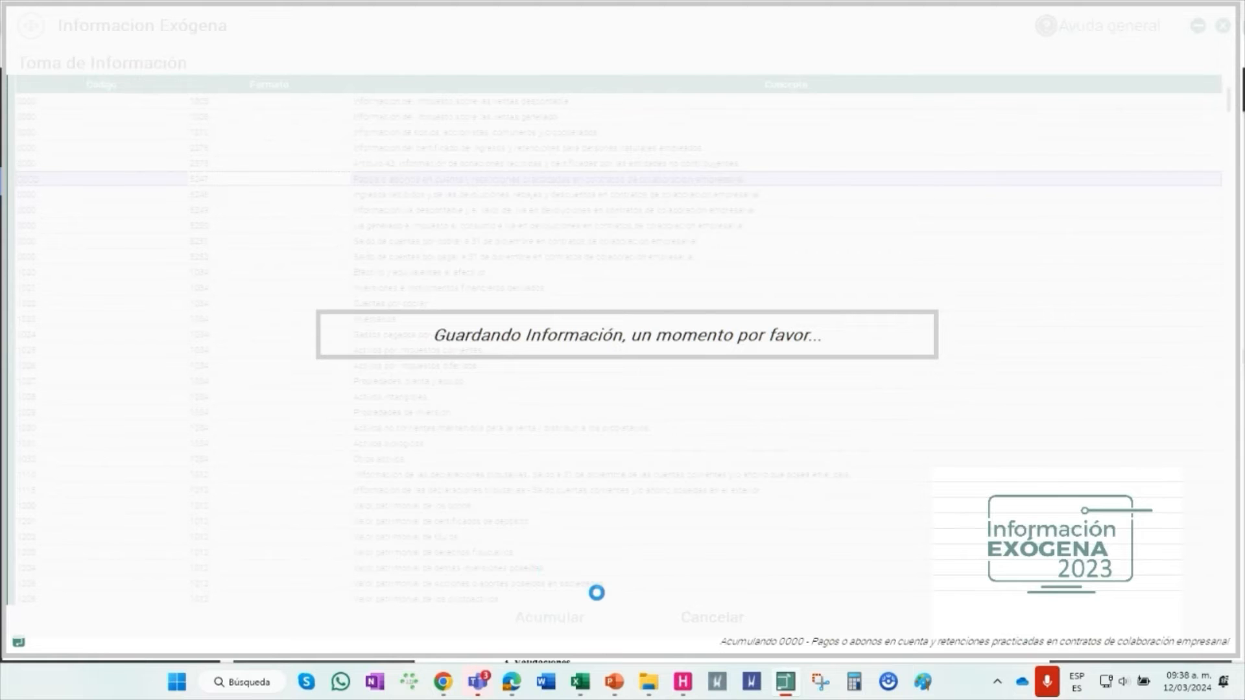
Open the worksheet maintenance, filter its records by formats 1005 and 5247, and restore the view of all formats
left_click(855, 295)
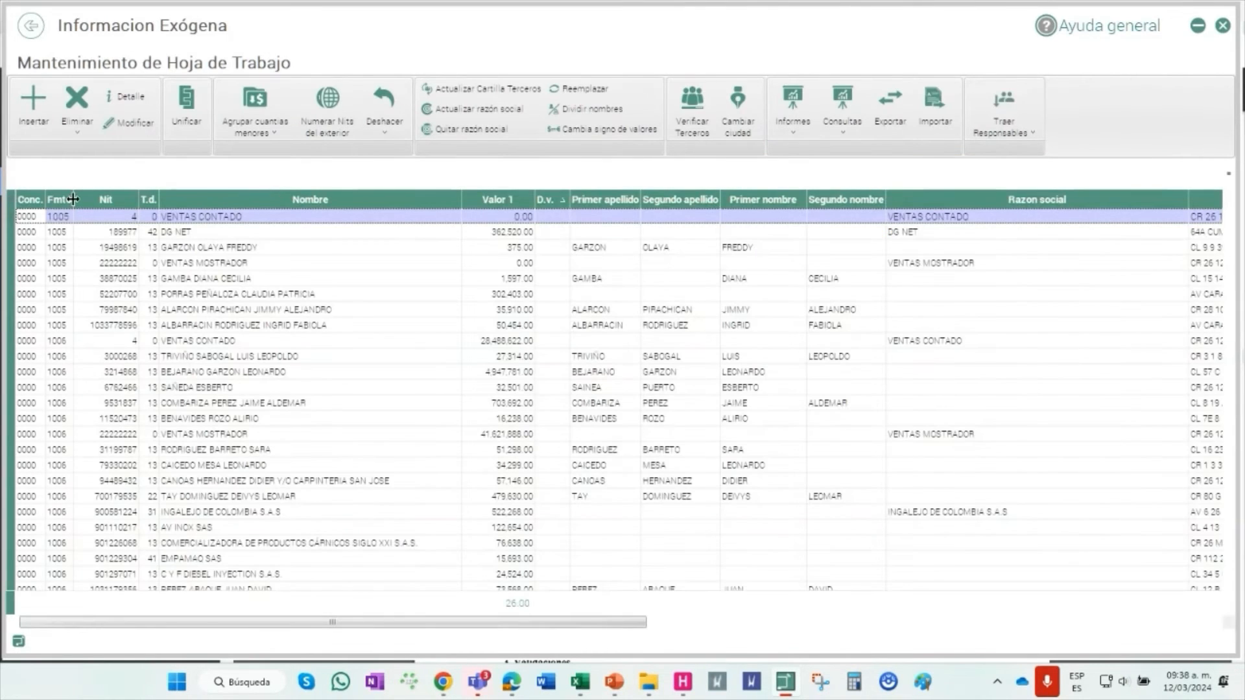
left_click(66, 199)
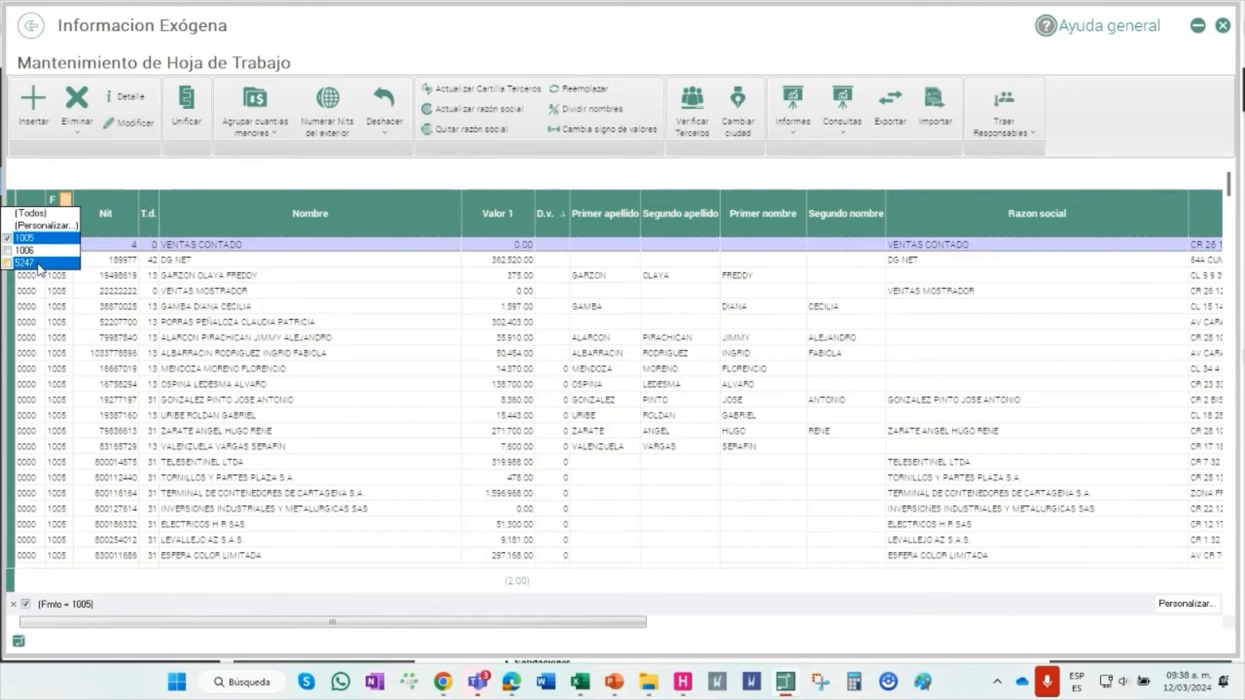
left_click(38, 265)
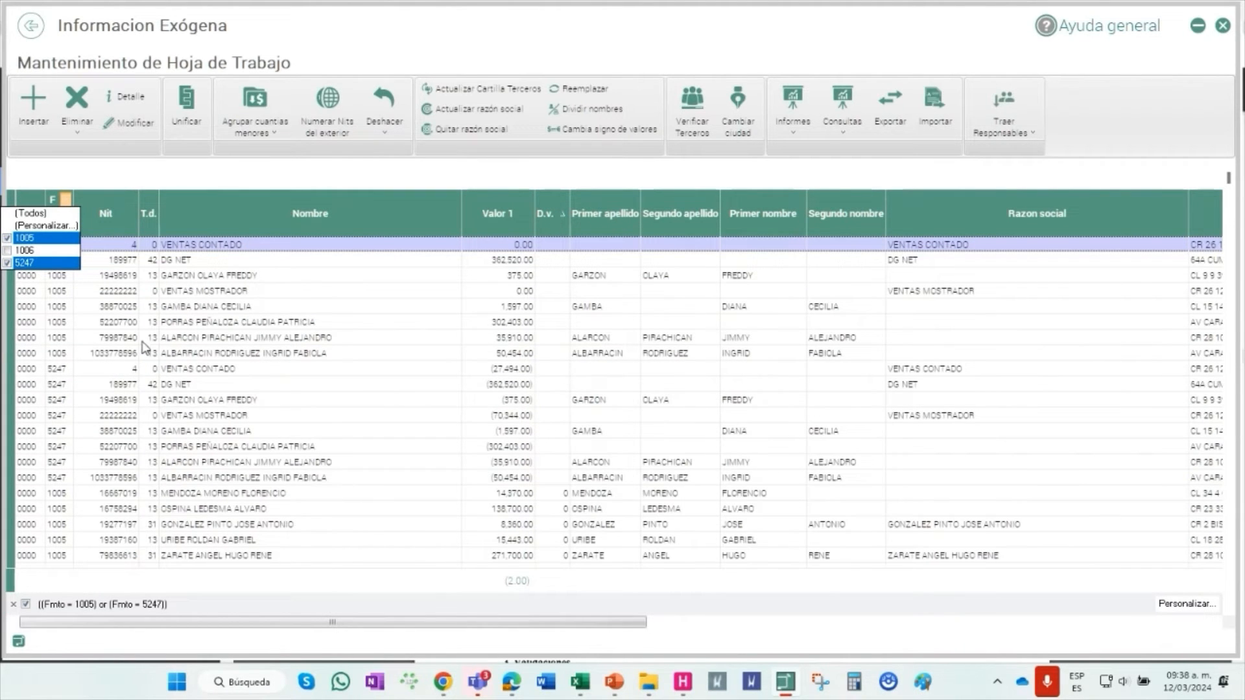
left_click(46, 263)
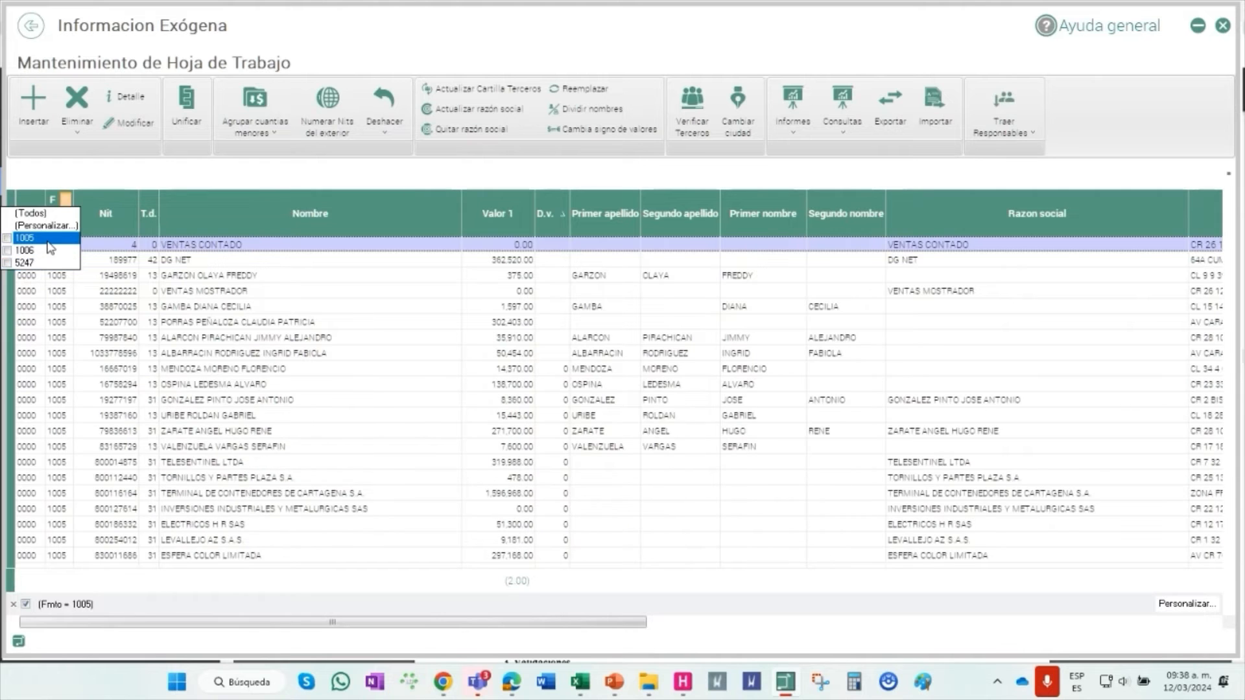
left_click(30, 213)
Sort the worksheet by name to review its records, and reorder it by format from the first record
left_click(250, 210)
scroll(277, 279, "up", 6)
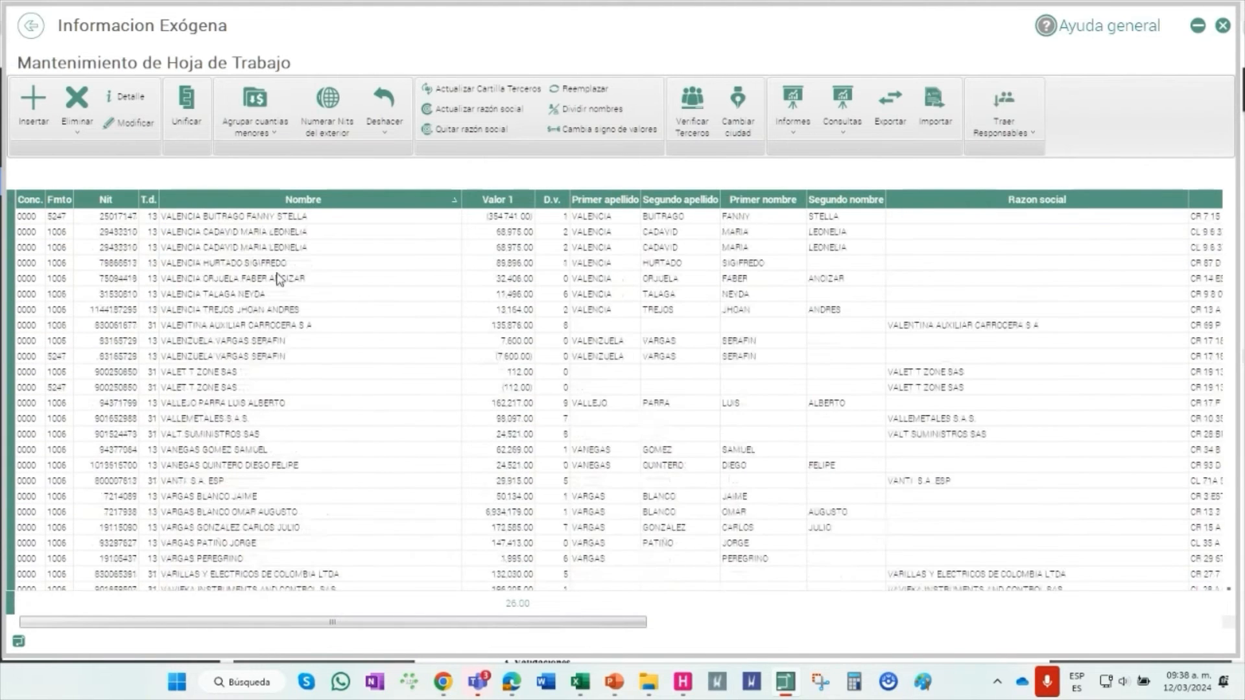
scroll(278, 279, "up", 3)
key("ctrl+Home")
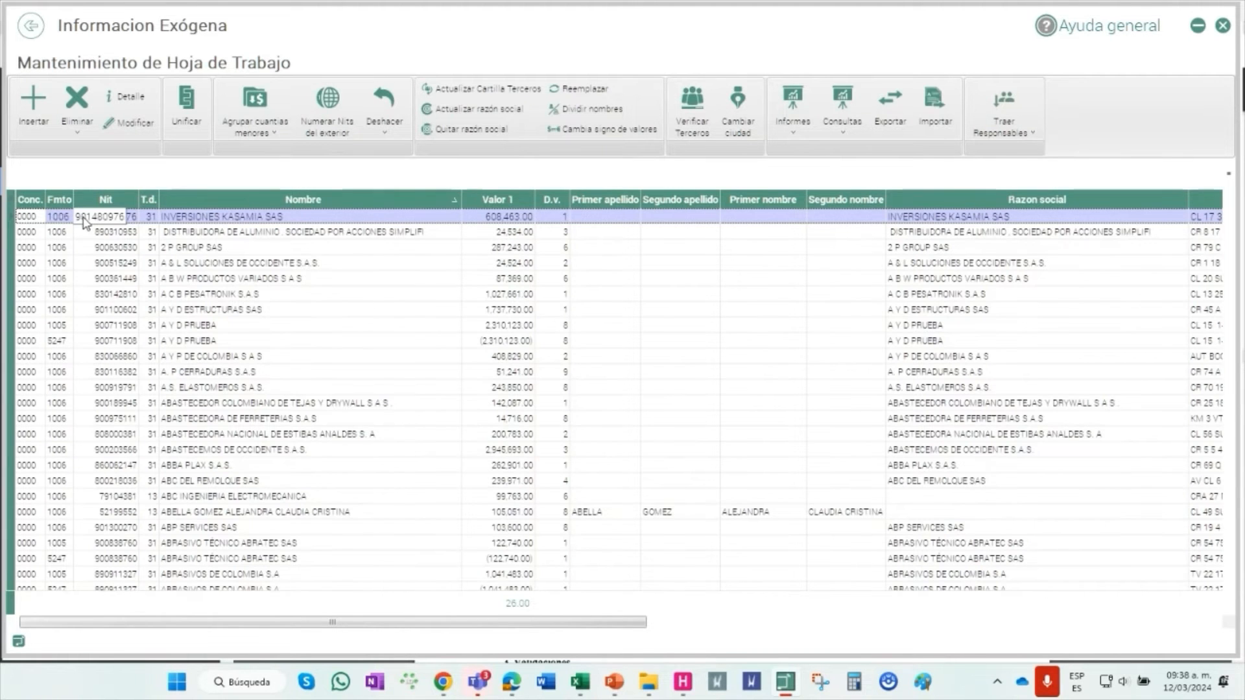
scroll(277, 206, "down", 3)
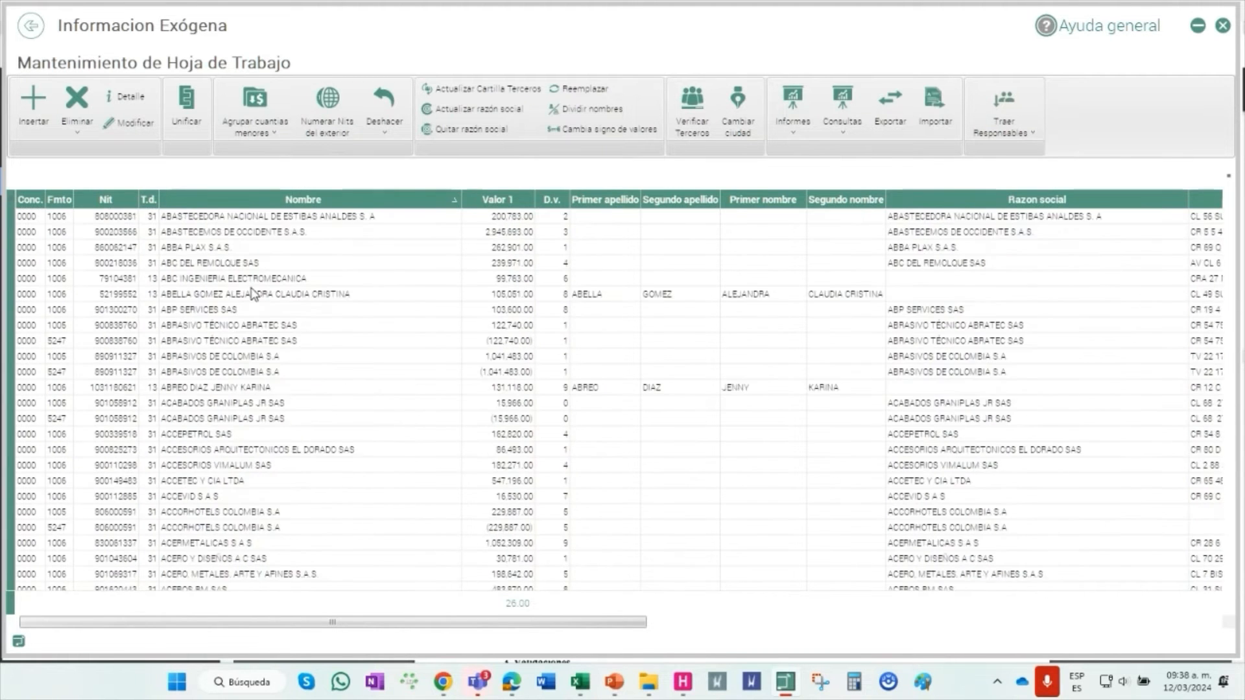
left_click(58, 201)
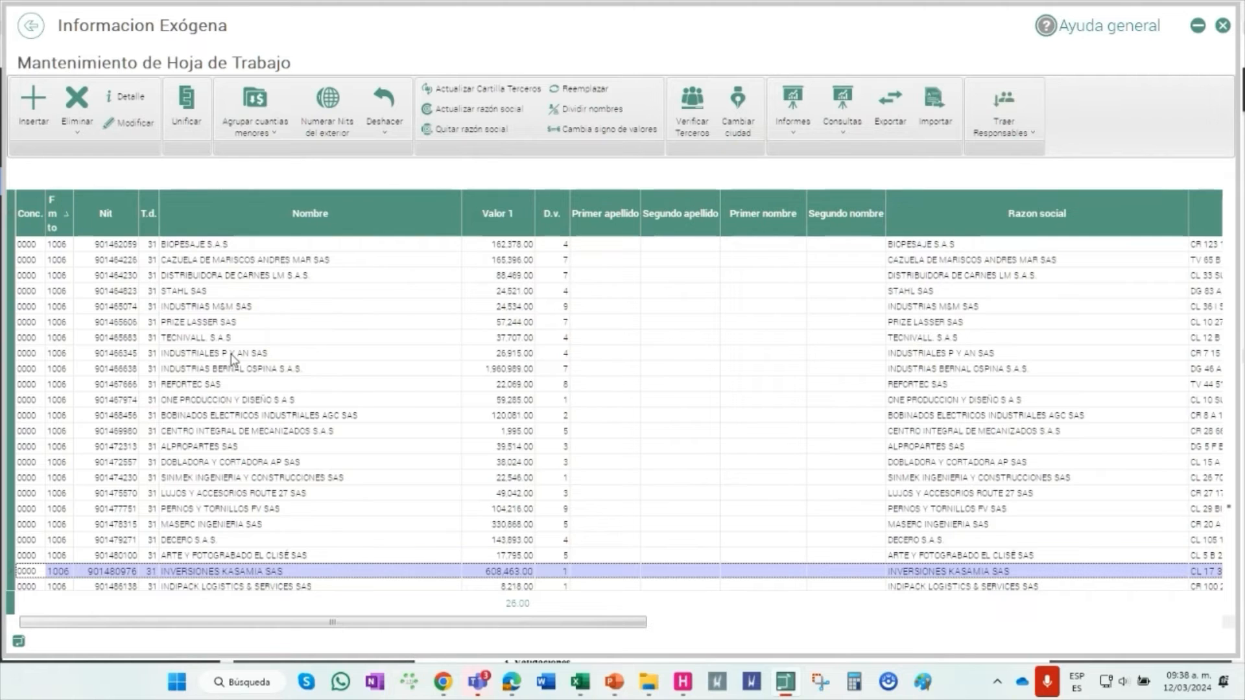
key("ctrl+Home")
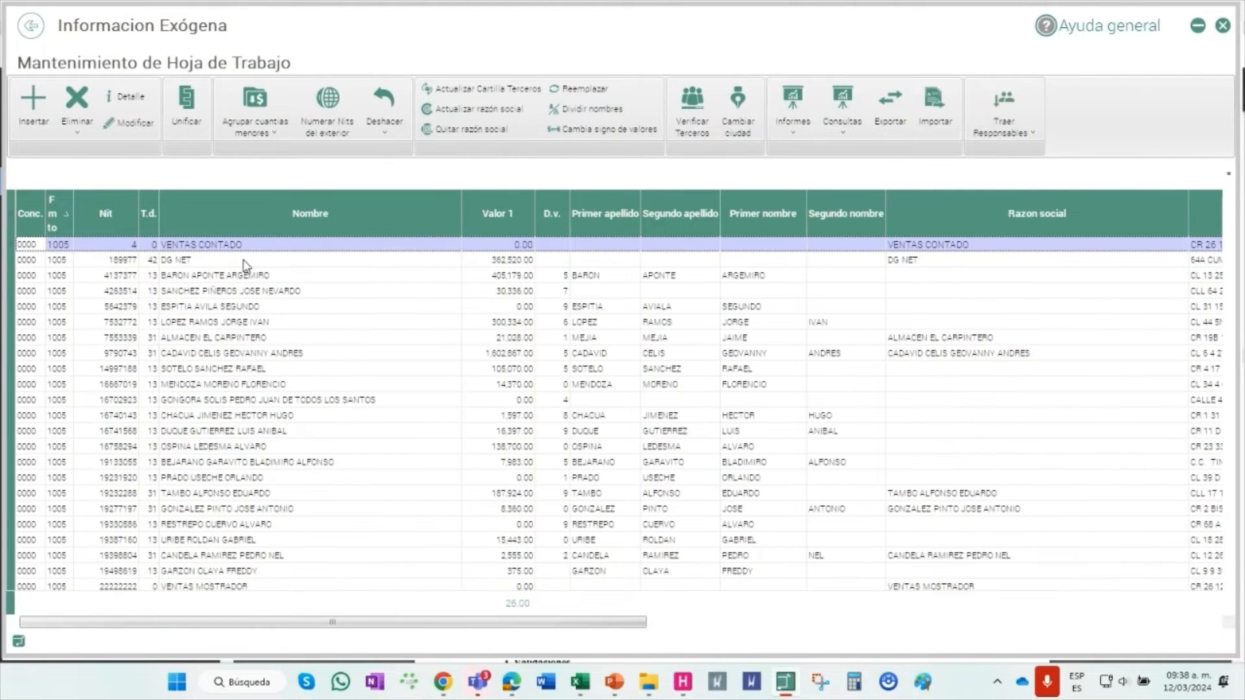
Filter the worksheet to the name VENTAS CONTADO and compare its Valor 1 amounts in formats 1005 and 5247
left_click(454, 214)
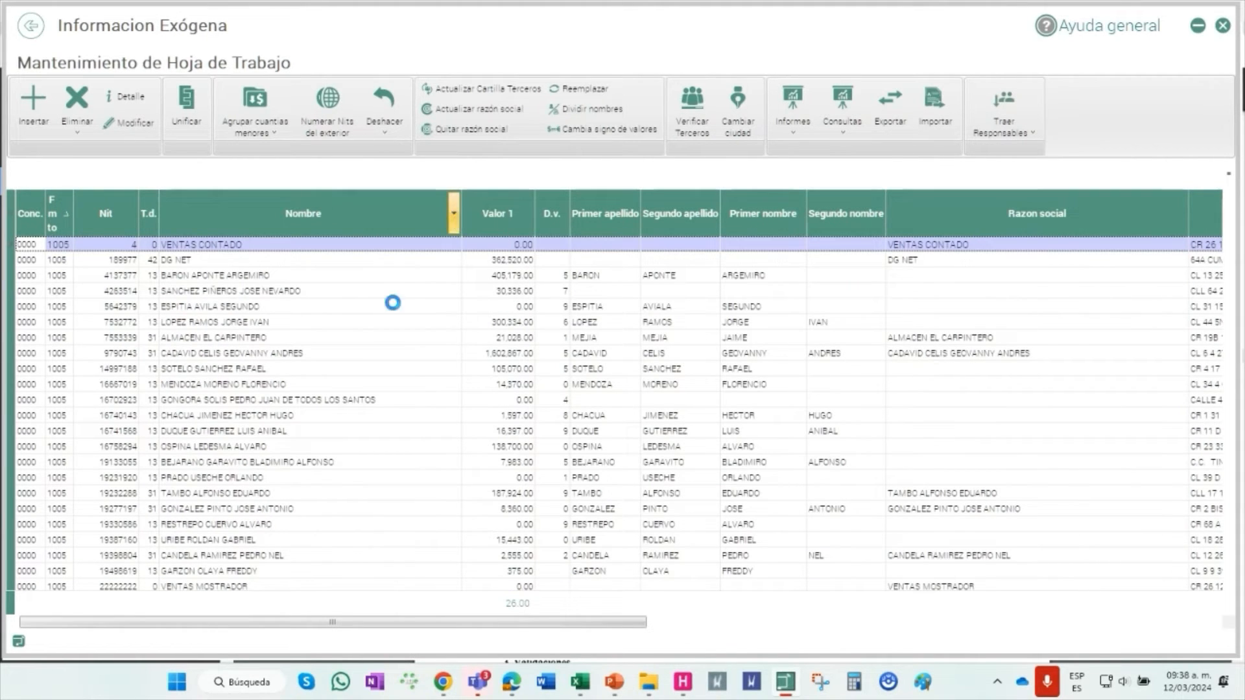
scroll(287, 387, "down", 10)
type("ven")
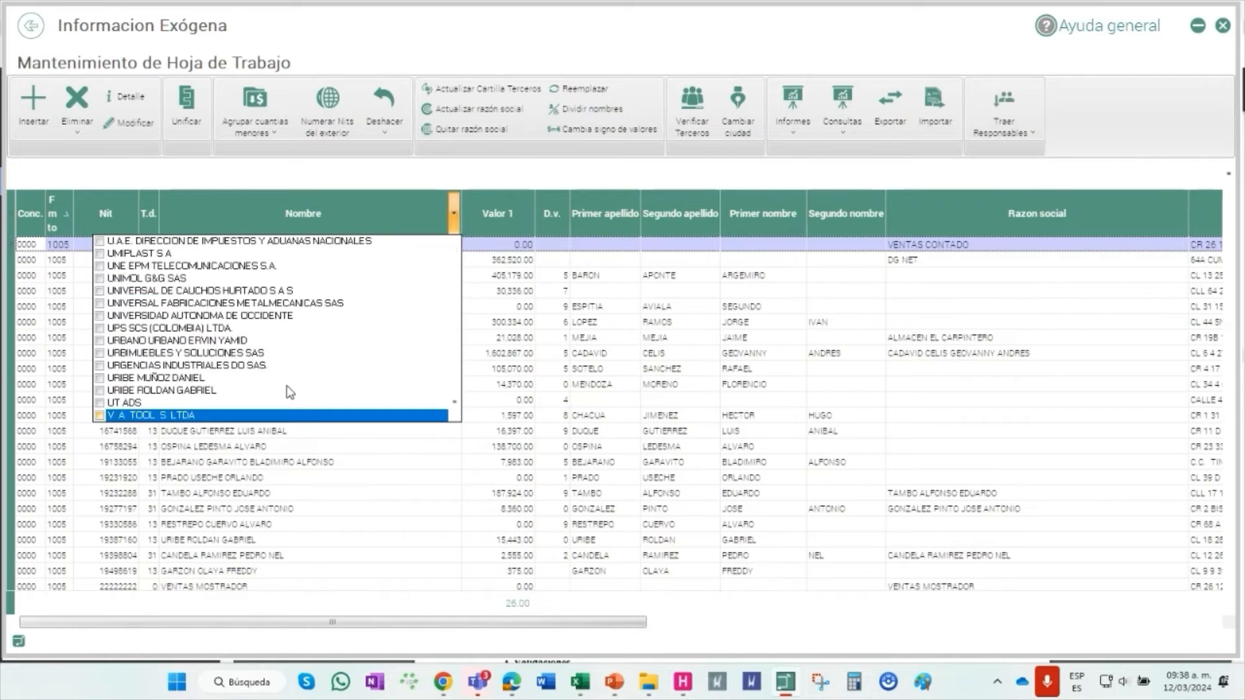
type("tas")
key("space")
left_click(551, 471)
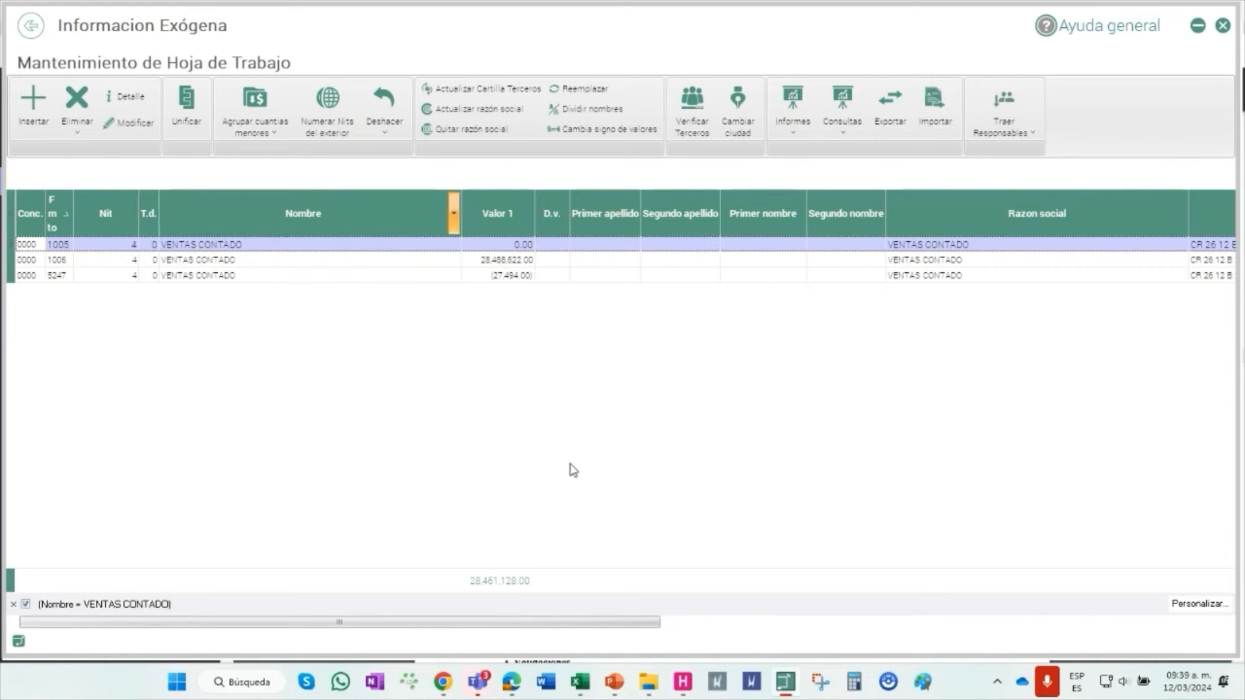
left_click(508, 245)
left_click(431, 245)
left_click(498, 276)
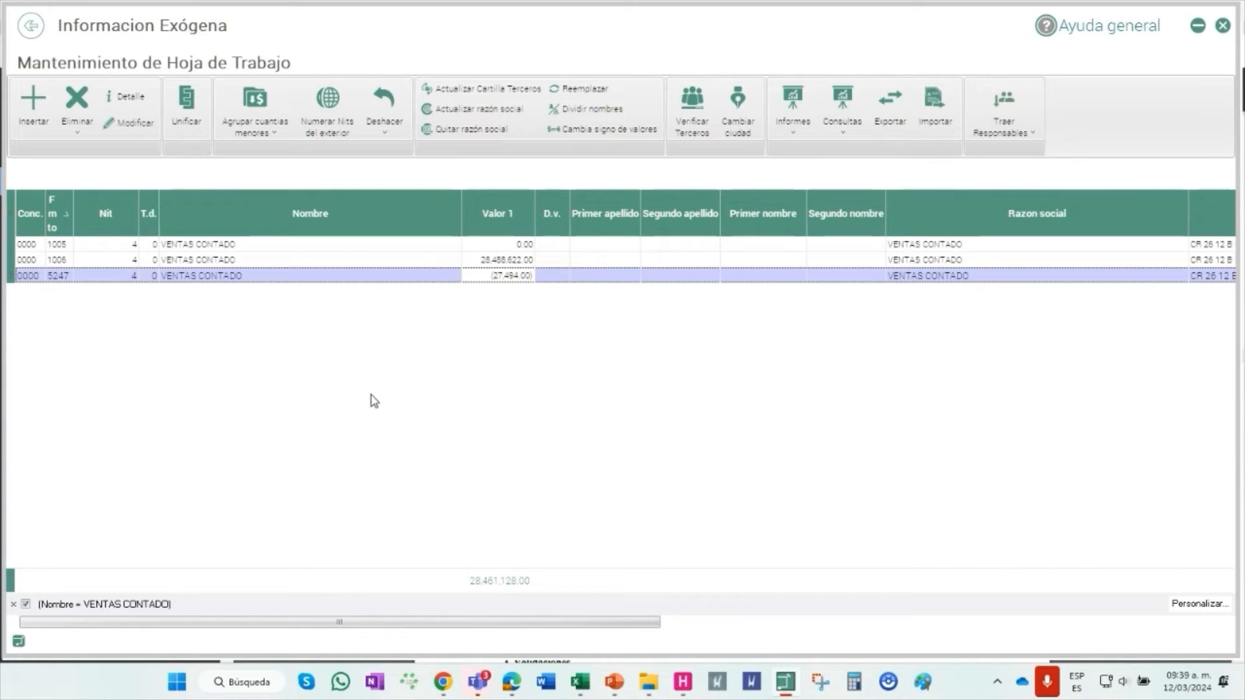
Leave the worksheet and open the concept configuration of concept 0000, format 1005, to check its accumulation type
key("Escape")
left_click(828, 142)
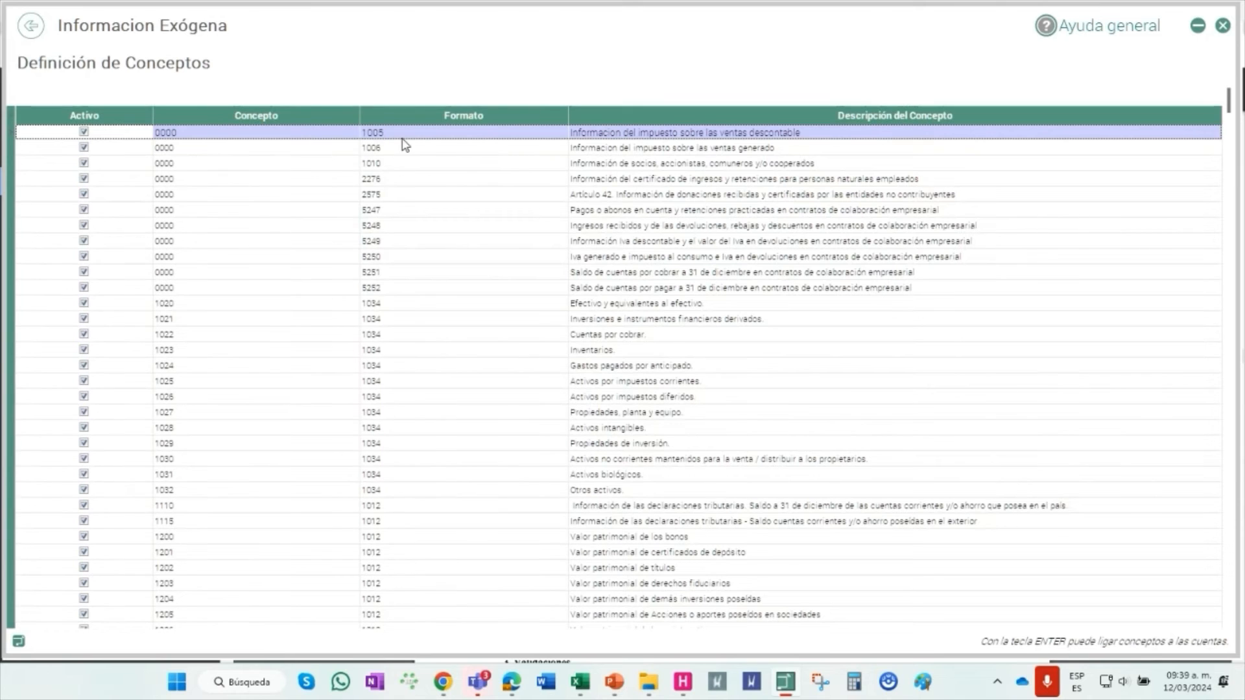
left_click(404, 135)
right_click(403, 136)
left_click(450, 154)
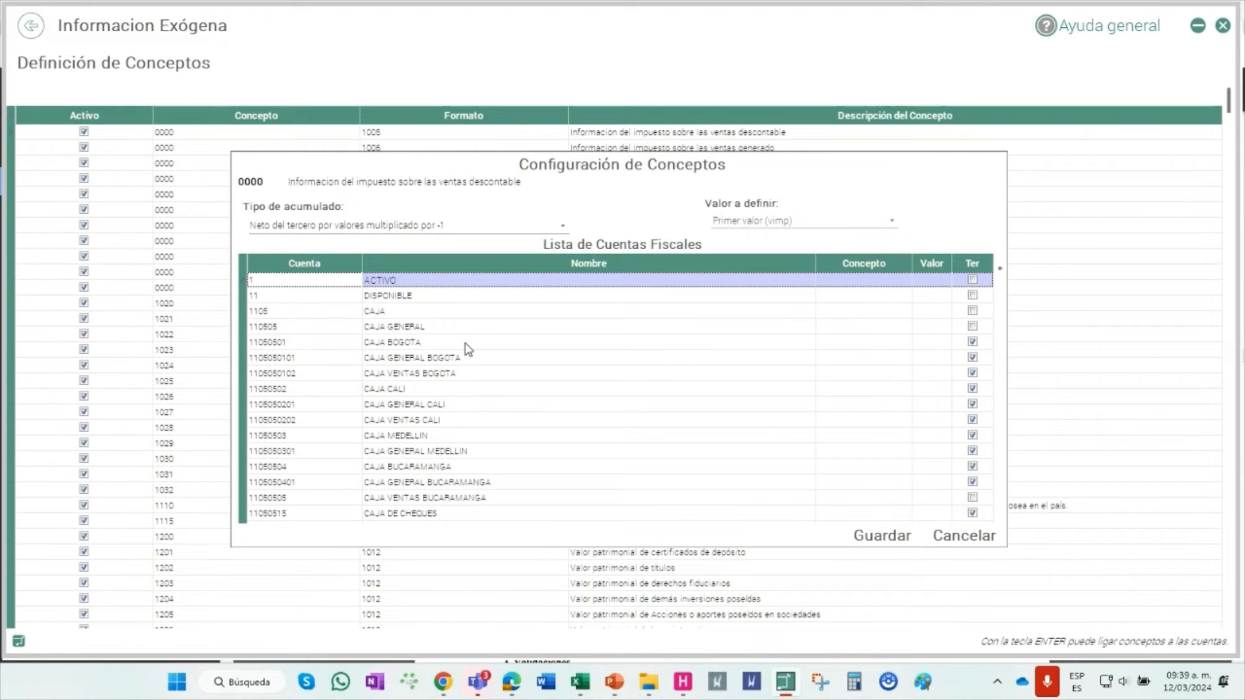
Switch to the Excel workbook Ayudas Información Exógena 2023.xlsx, look through the Tipos de acumulados sheet, and return to the concept configuration
left_click(588, 684)
left_click(353, 634)
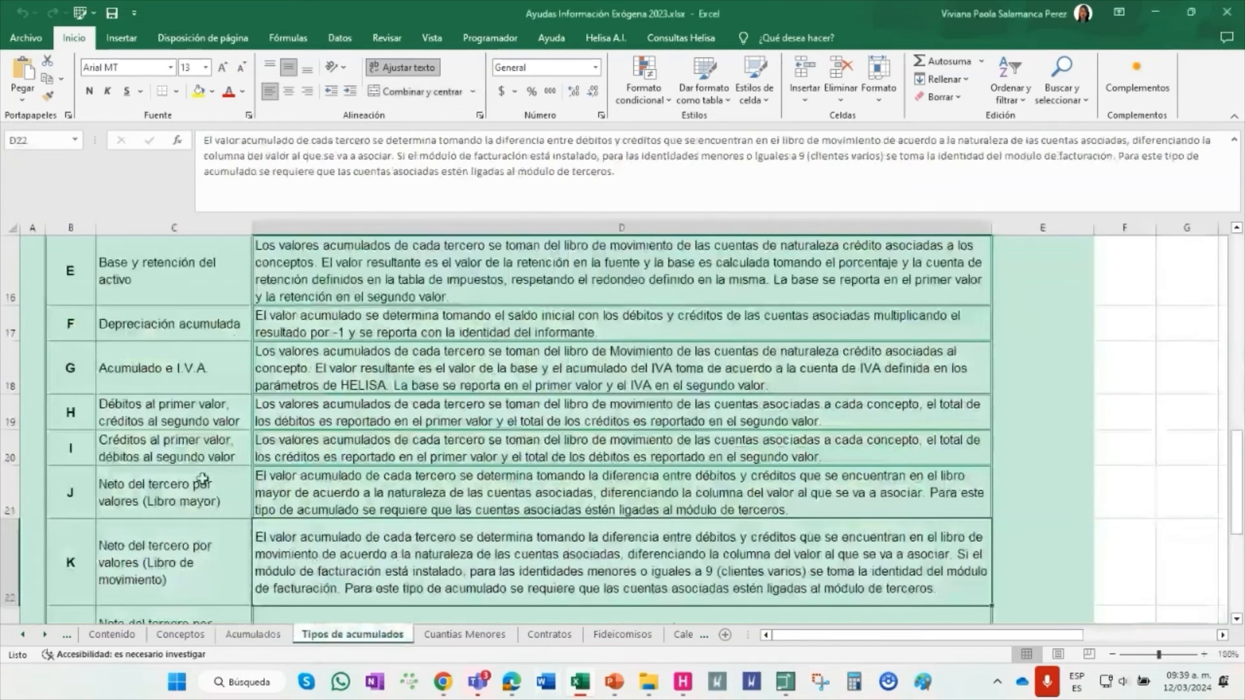
scroll(172, 544, "down", 3)
scroll(175, 541, "up", 3)
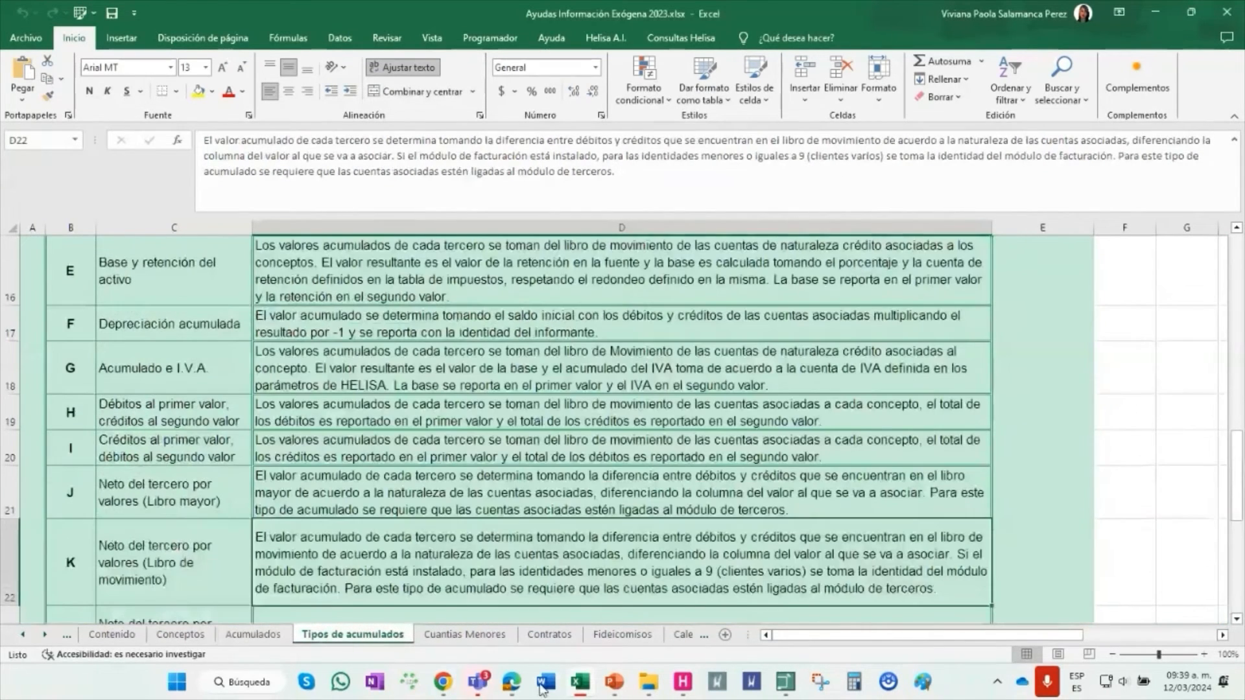
left_click(780, 683)
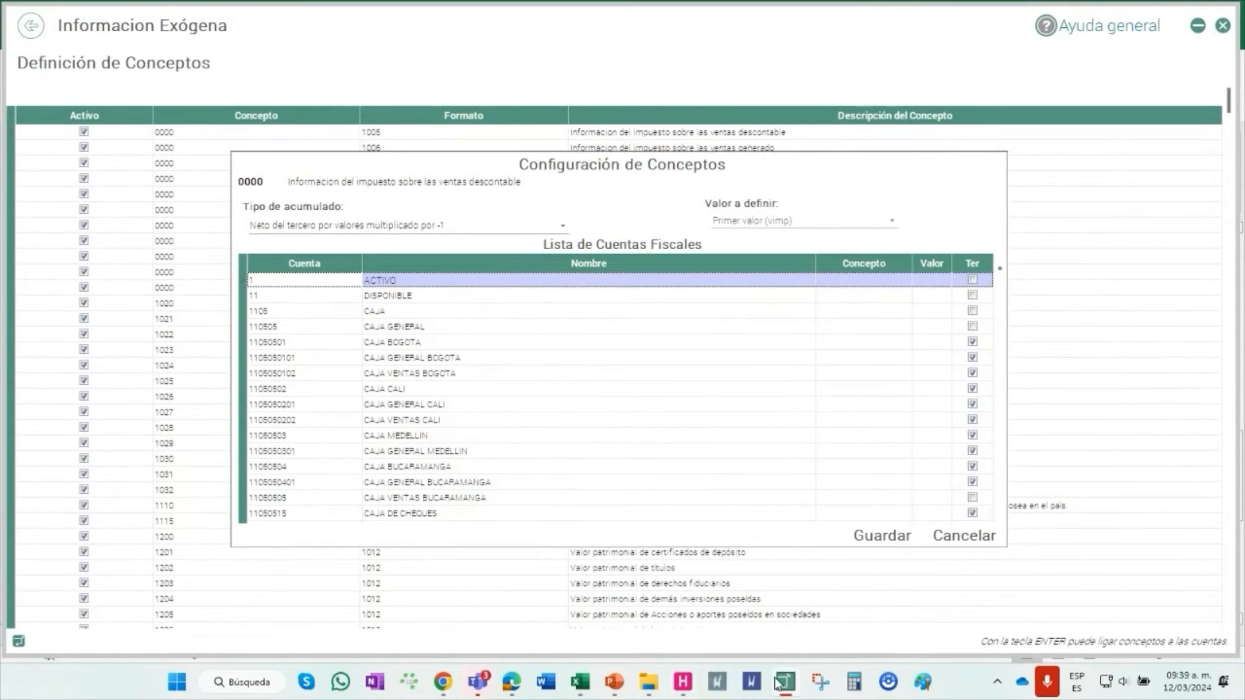
Read the Excel description of accumulation type C, "Neto del tercero multiplicado por -1", and return to Información Exógena to cancel the format 1005 configuration
left_click(581, 683)
left_click(195, 490)
scroll(196, 483, "up", 5)
scroll(194, 480, "down", 3)
left_click(193, 447)
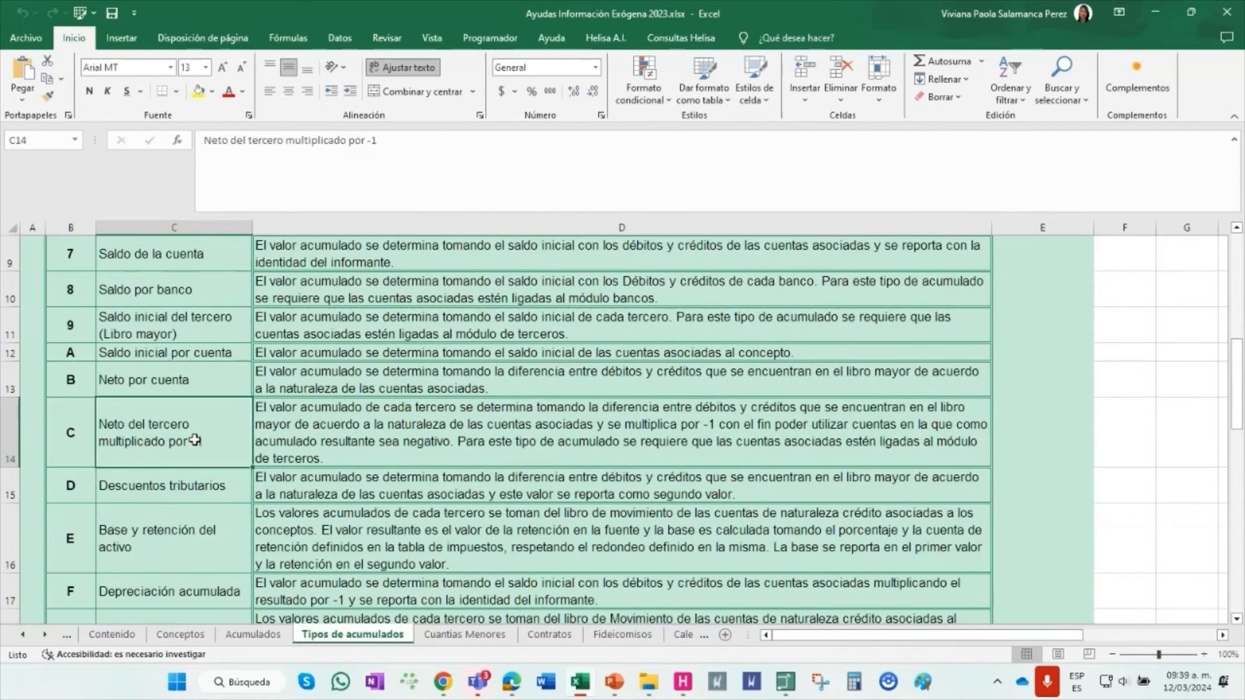
left_click(348, 415)
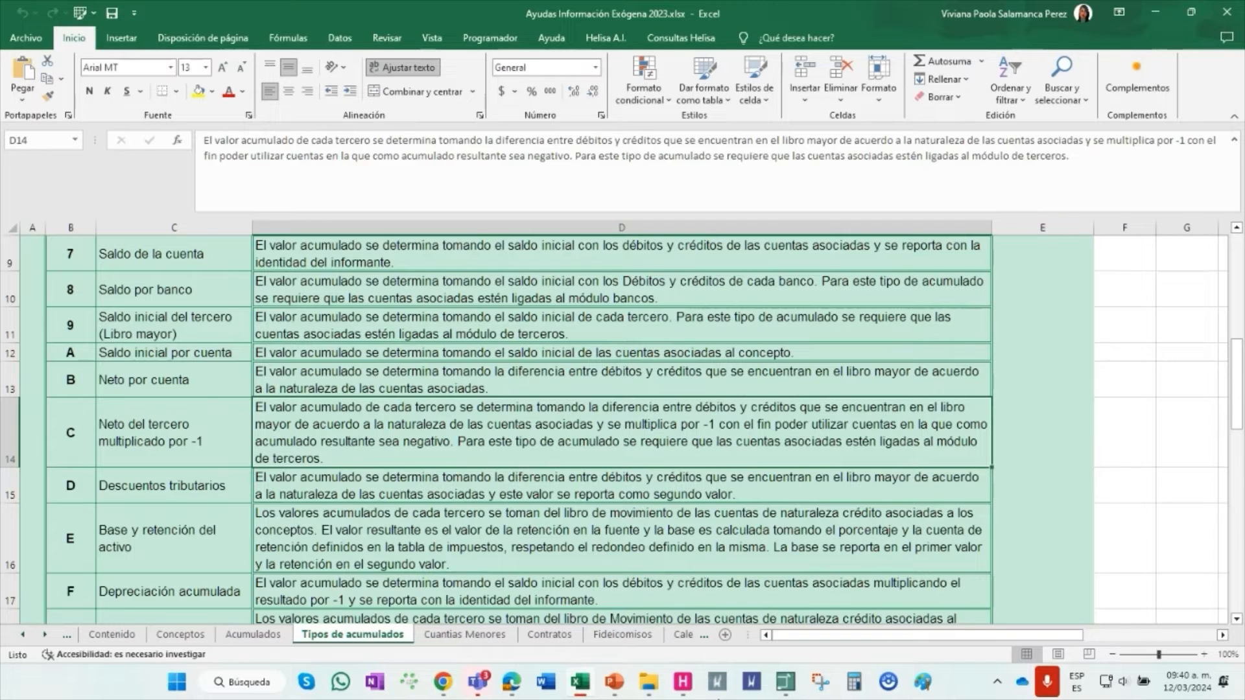
left_click(785, 682)
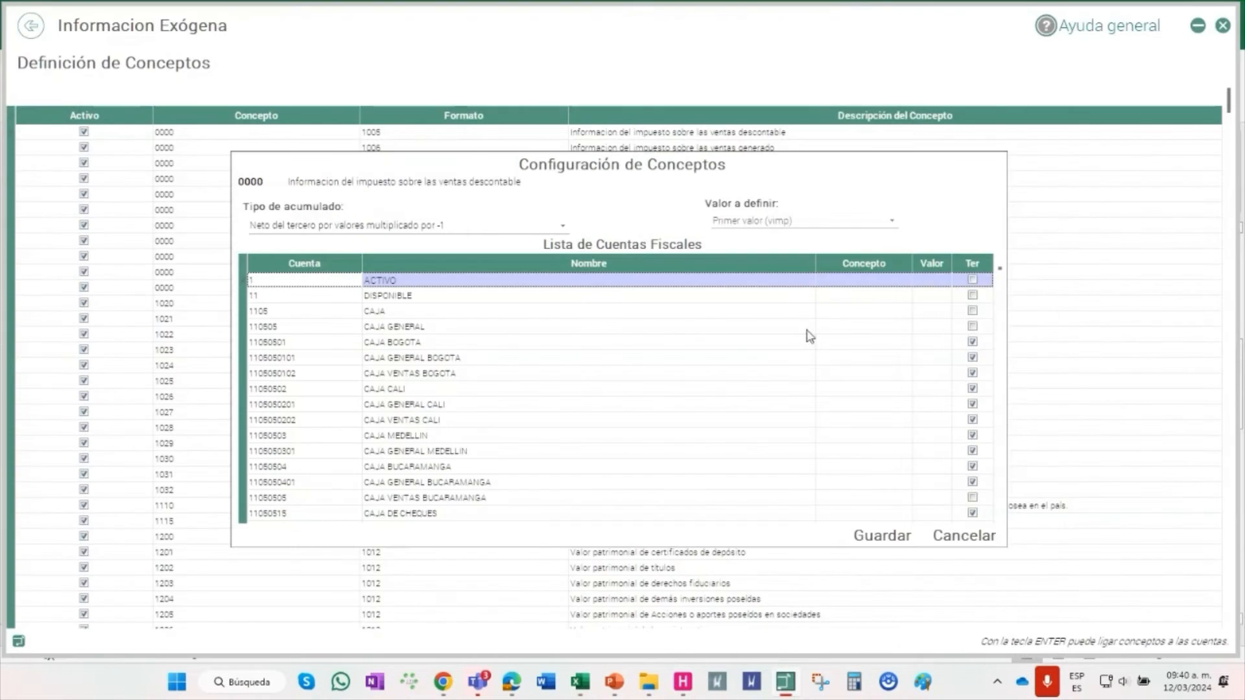
left_click(962, 539)
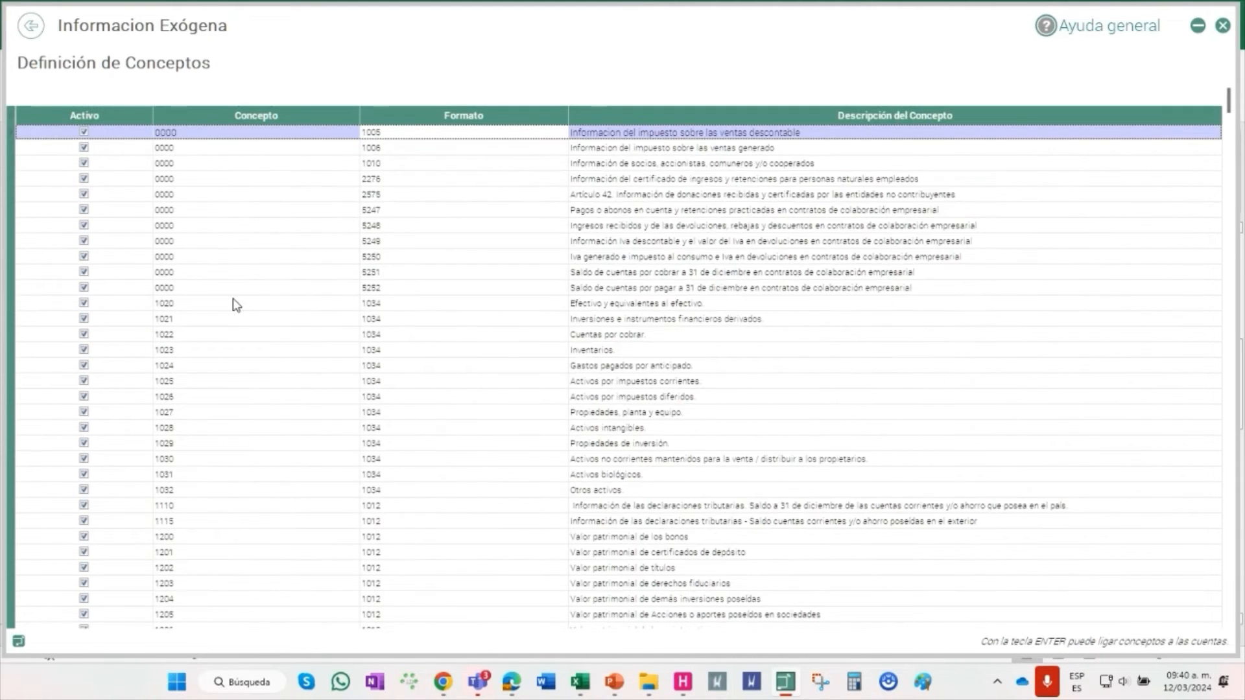
Open the configuration of concept 0000, format 5247, and locate its accumulation type in the Tipos de acumulados sheet of the Excel workbook
right_click(413, 210)
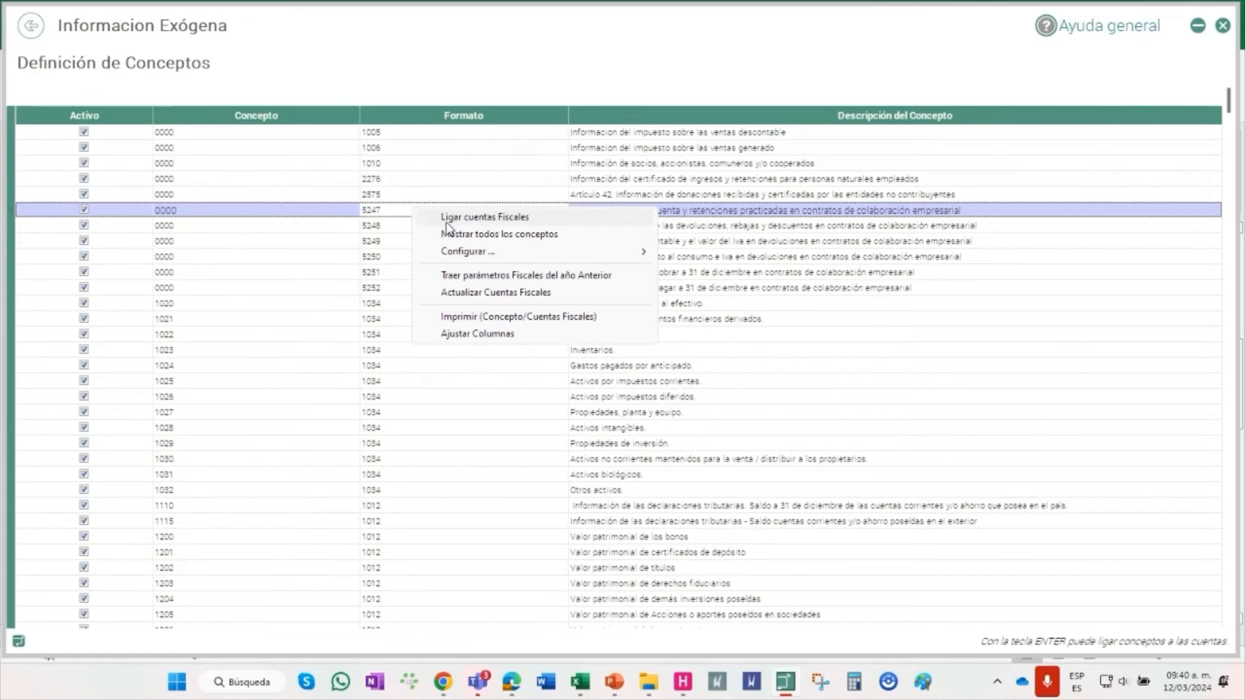
left_click(468, 218)
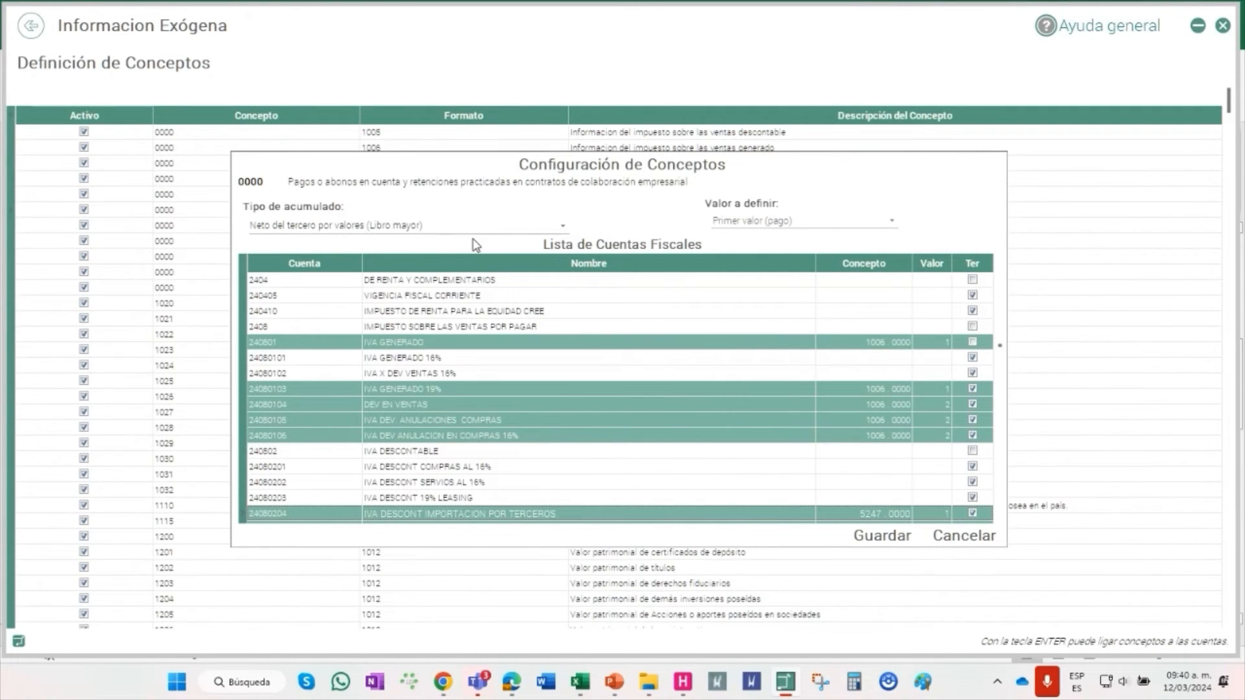
left_click(582, 682)
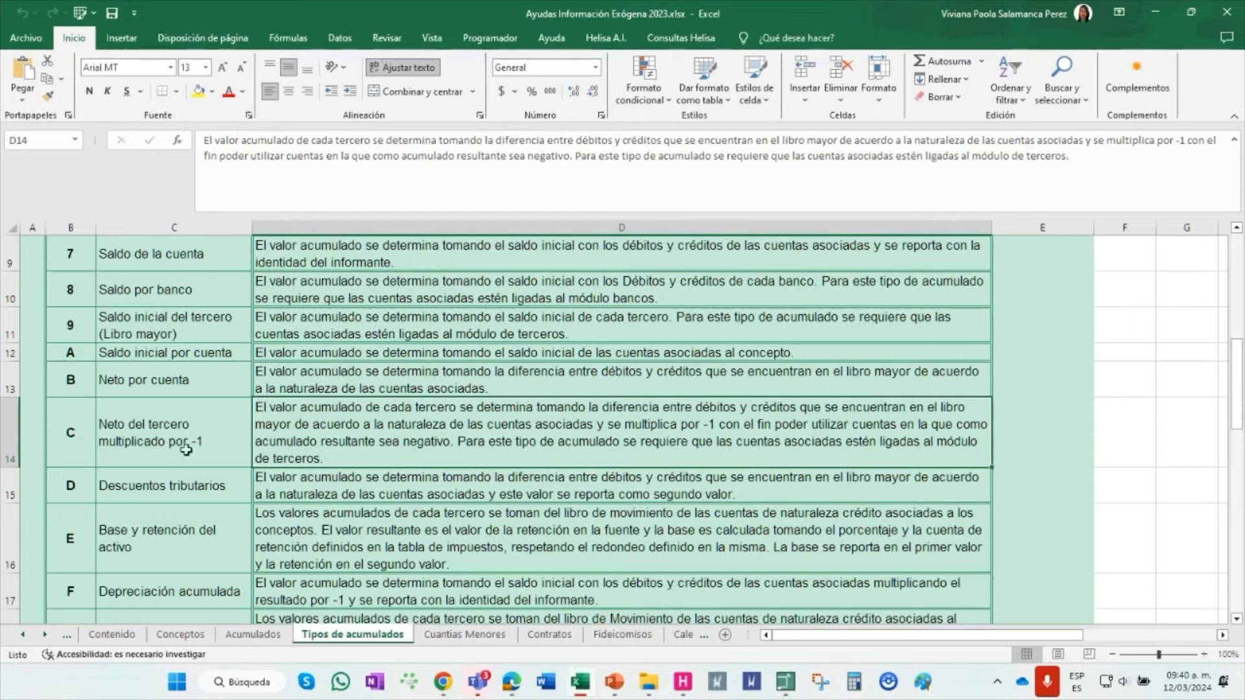
scroll(178, 450, "down", 2)
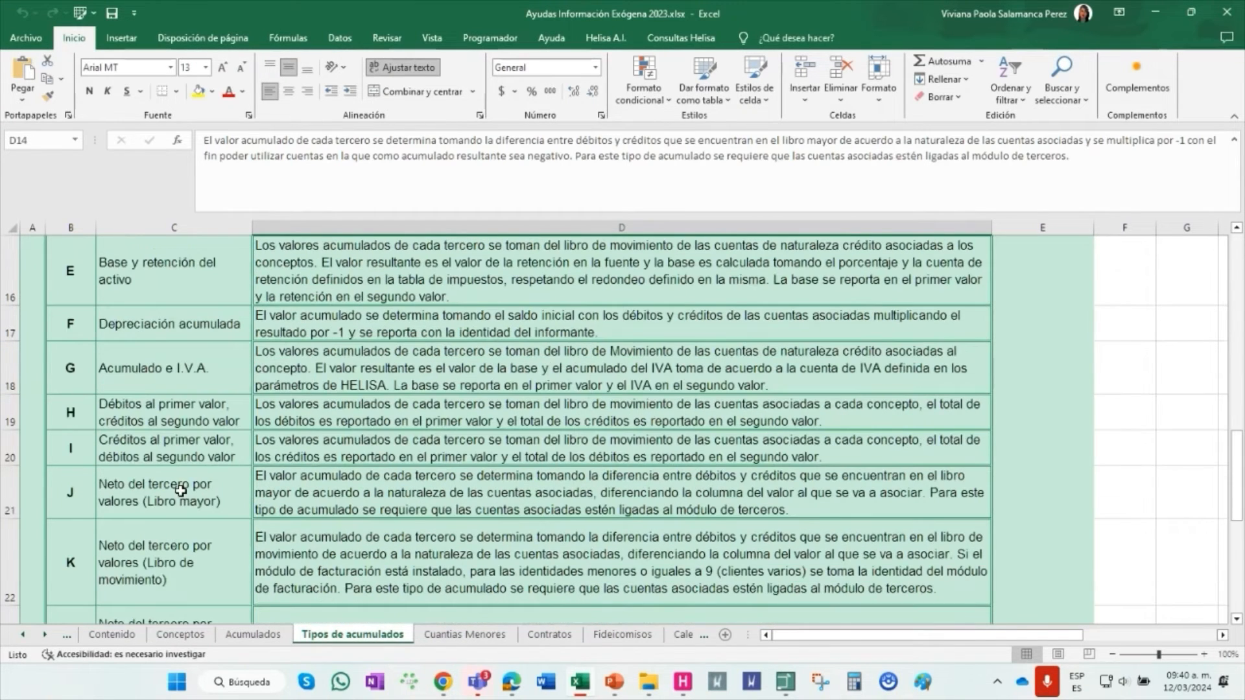
left_click(785, 682)
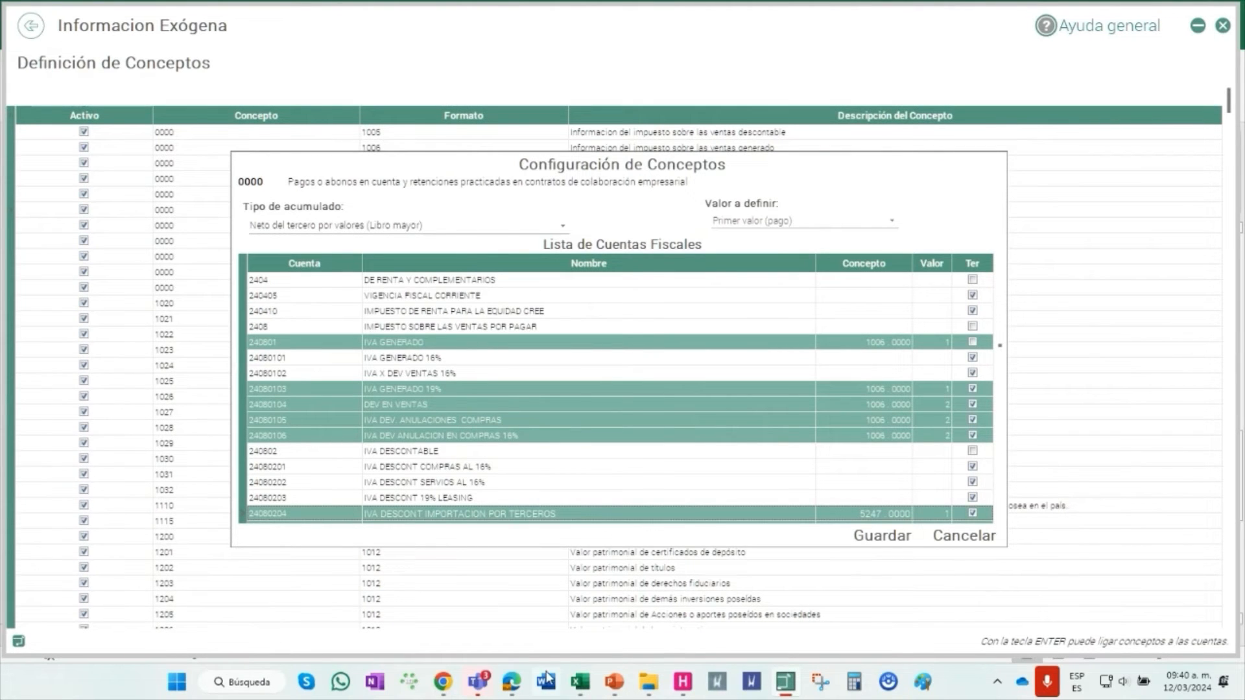
Read the Excel description of type J, "Neto del tercero por valores (Libro mayor)", and return to Información Exógena to cancel the format 5247 configuration
left_click(586, 687)
left_click(188, 501)
left_click(347, 510)
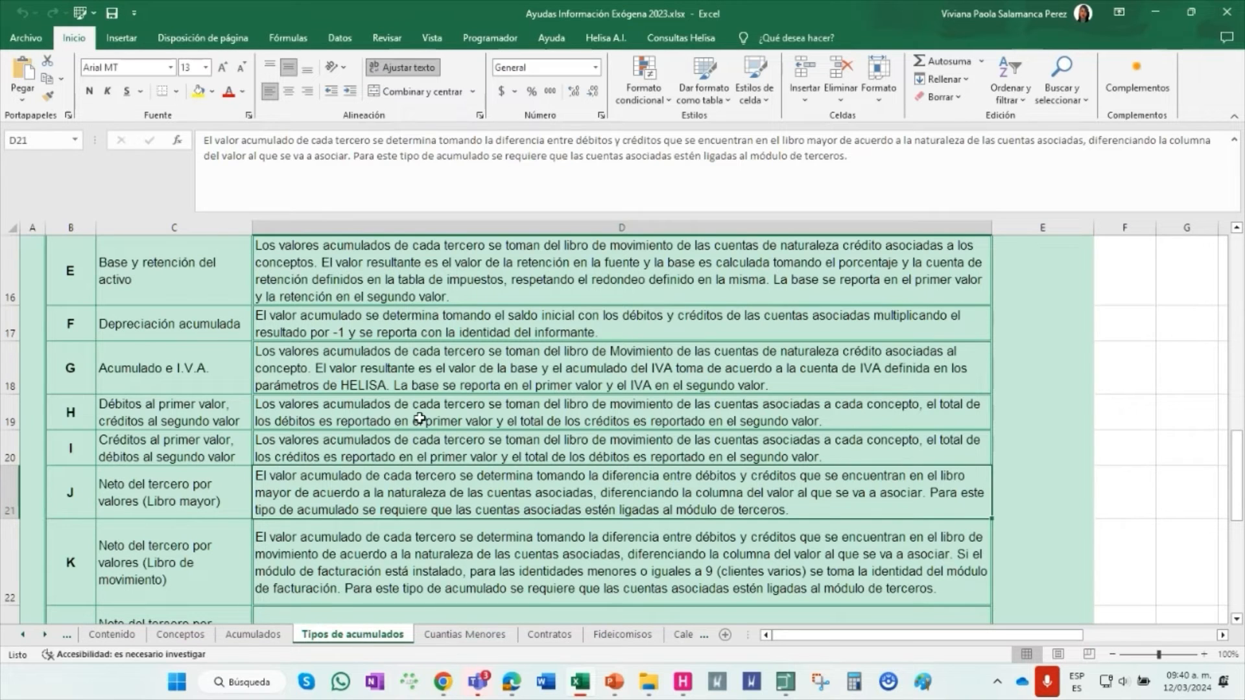
left_click(785, 681)
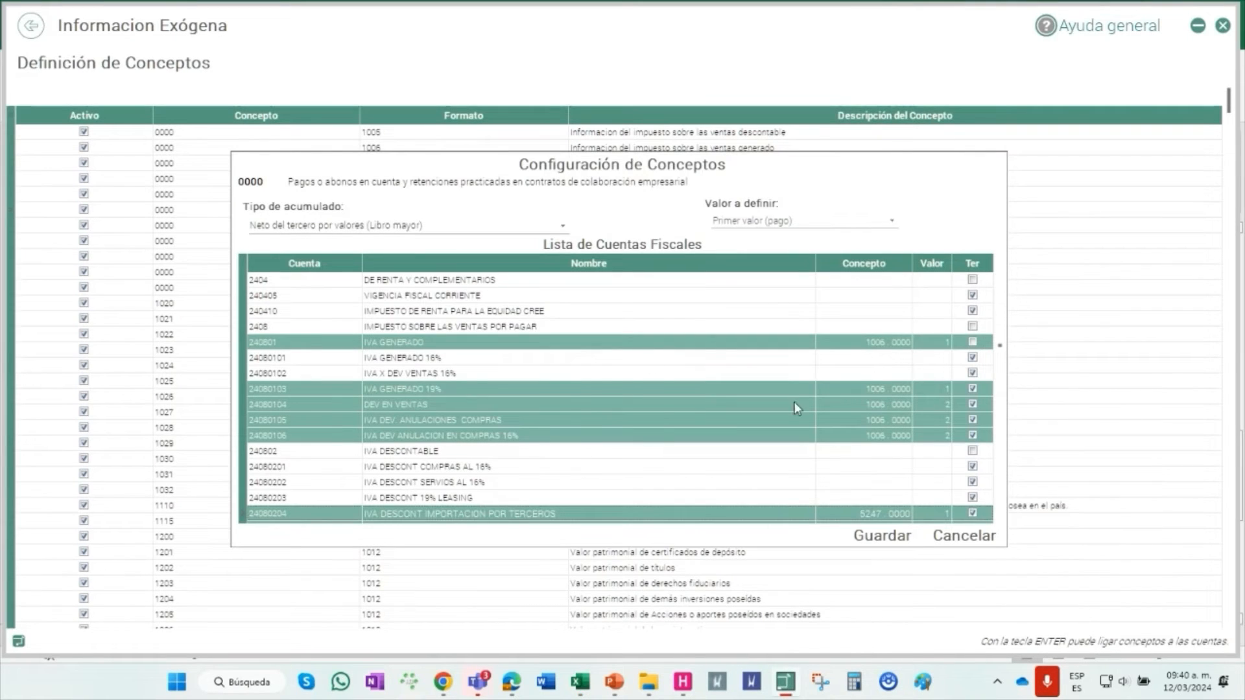
left_click(962, 548)
Leave the concept definitions, open the worksheet maintenance and filter the rows to formats 1005 and 5247
left_click(33, 29)
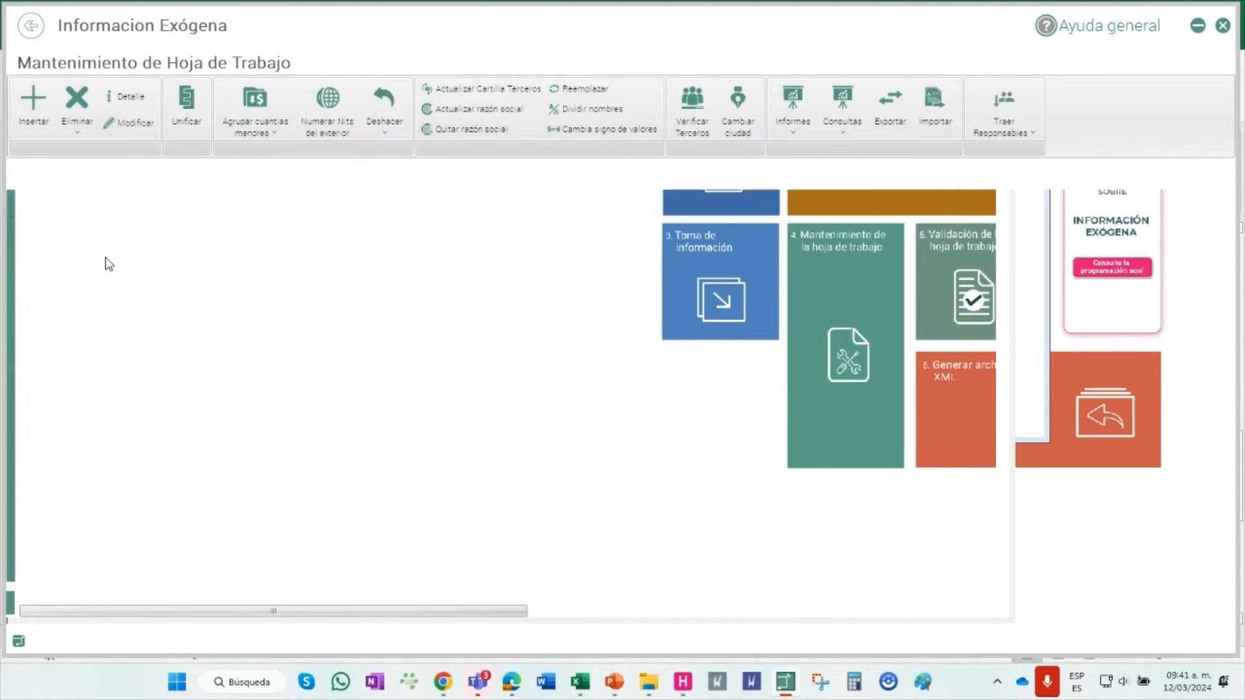
left_click(78, 201)
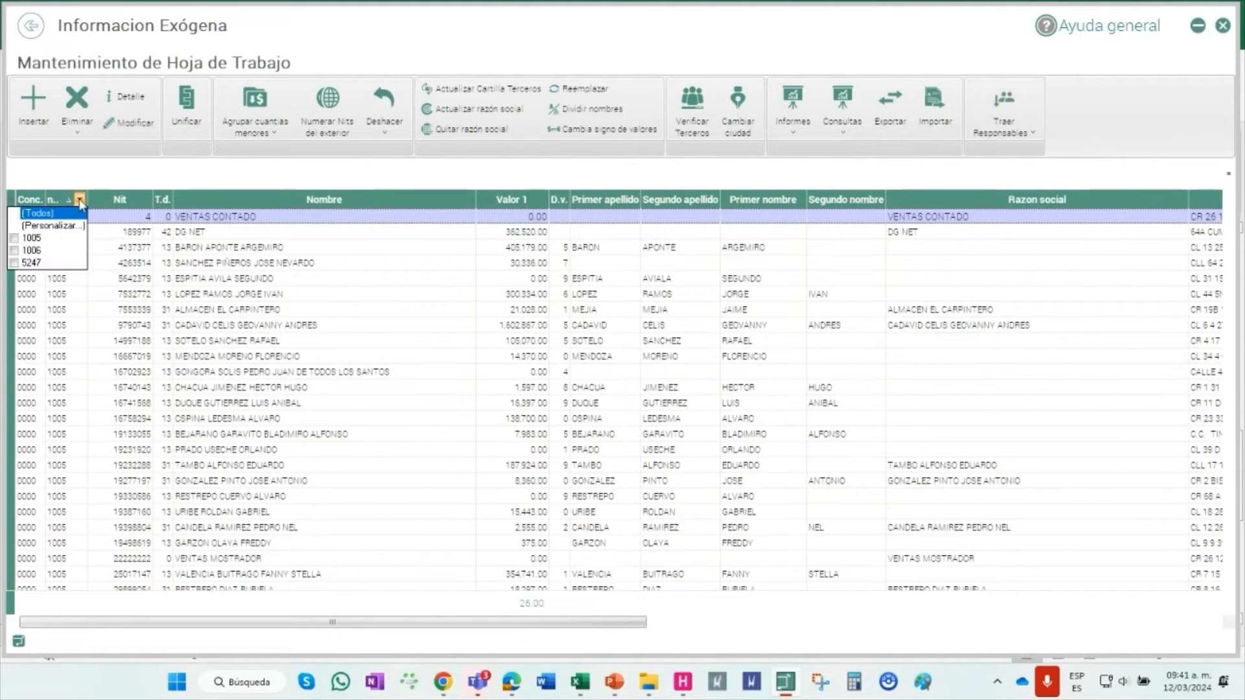
left_click(59, 238)
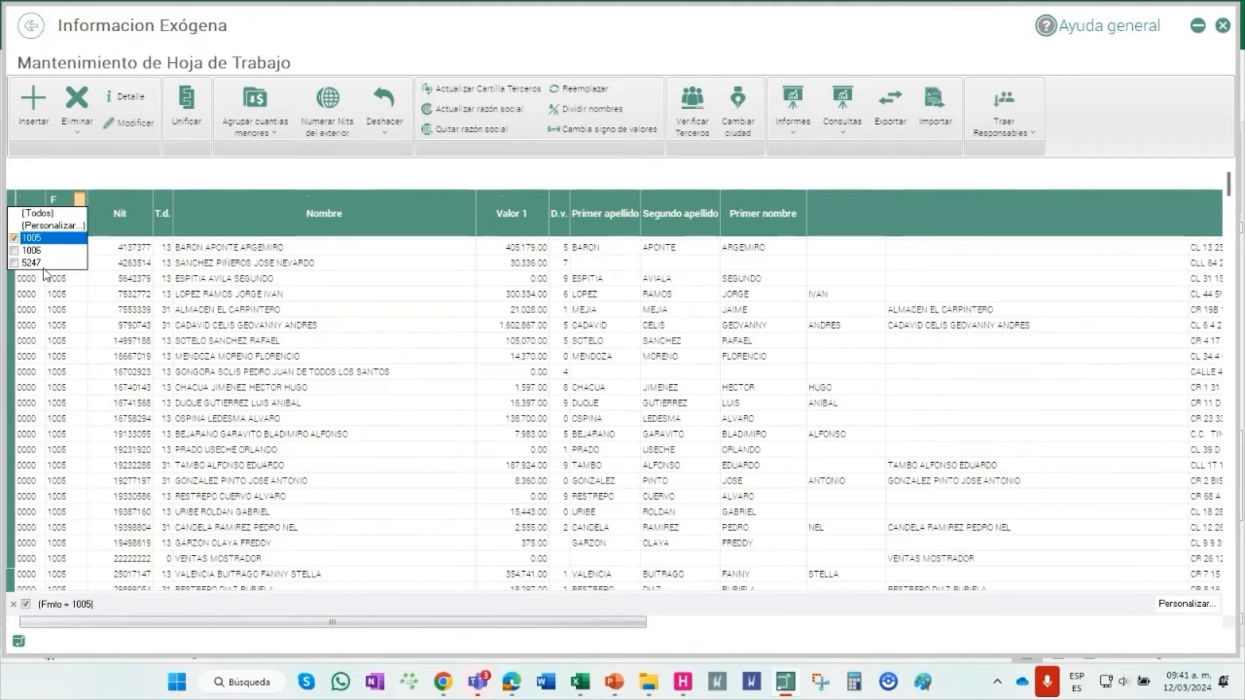
left_click(39, 262)
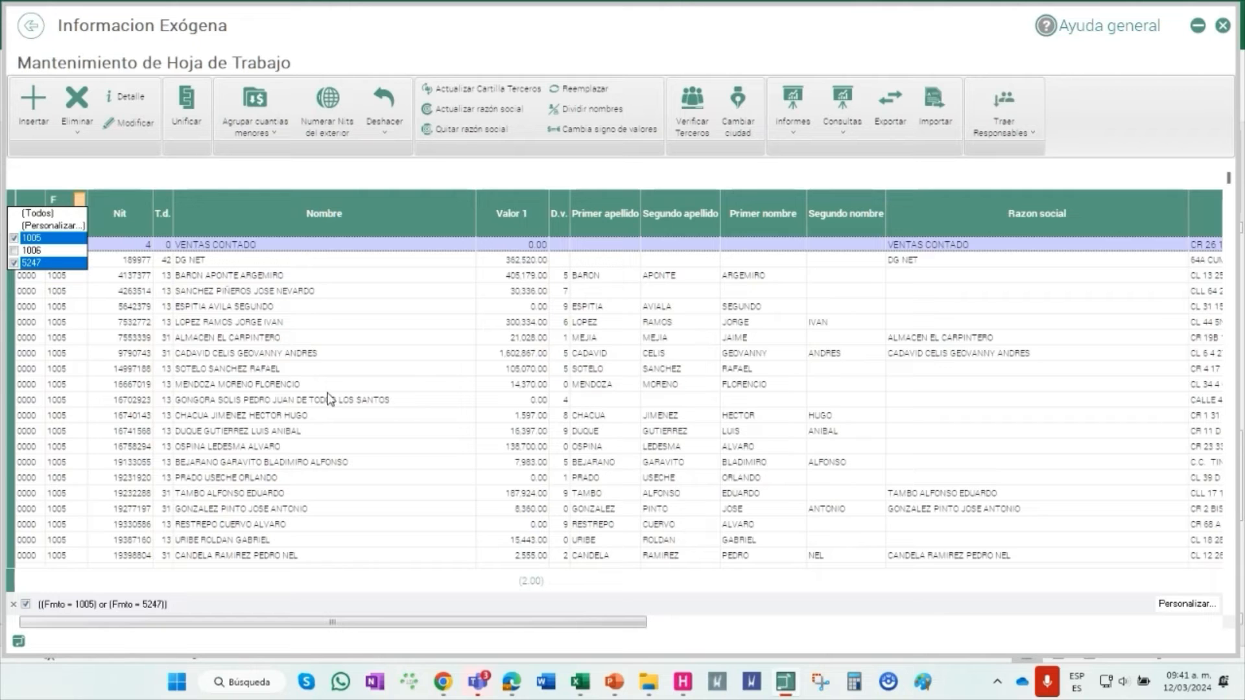
Clear the format filter and try filtering the worksheet by the name DISTRIBUIDORA DE ALUMINIO , SOCIEDAD POR ACCIONES SIMPLIFI
left_click(26, 238)
left_click(25, 251)
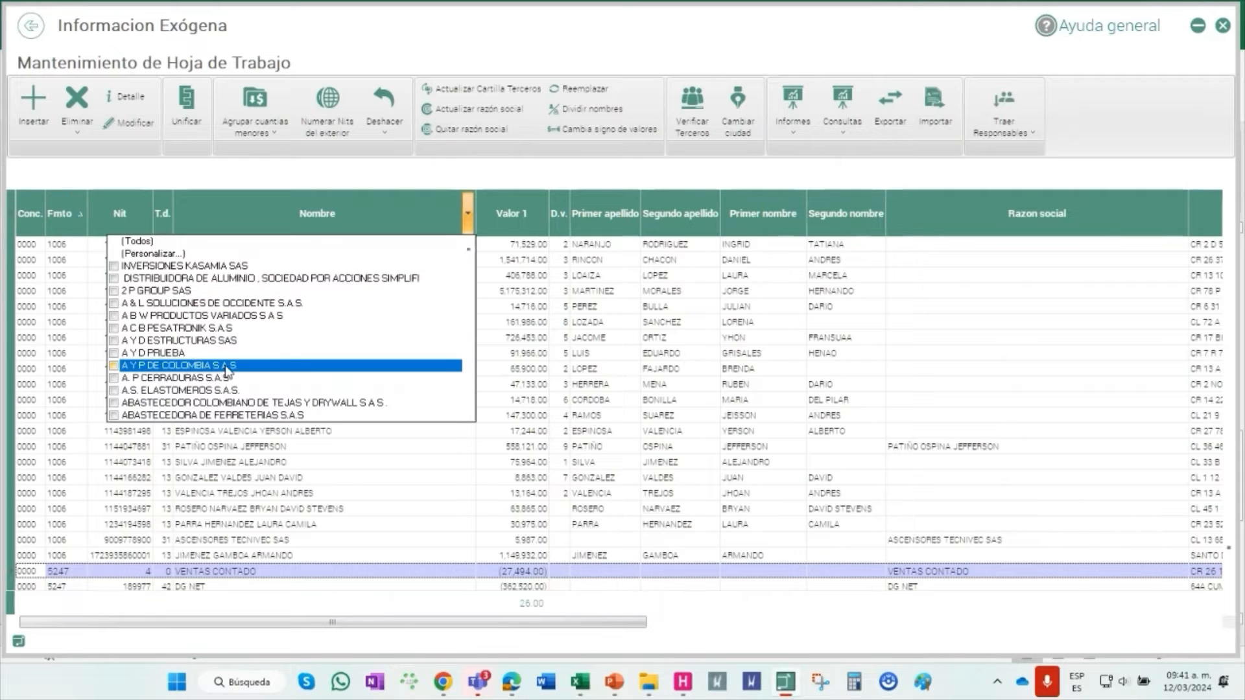
left_click(232, 280)
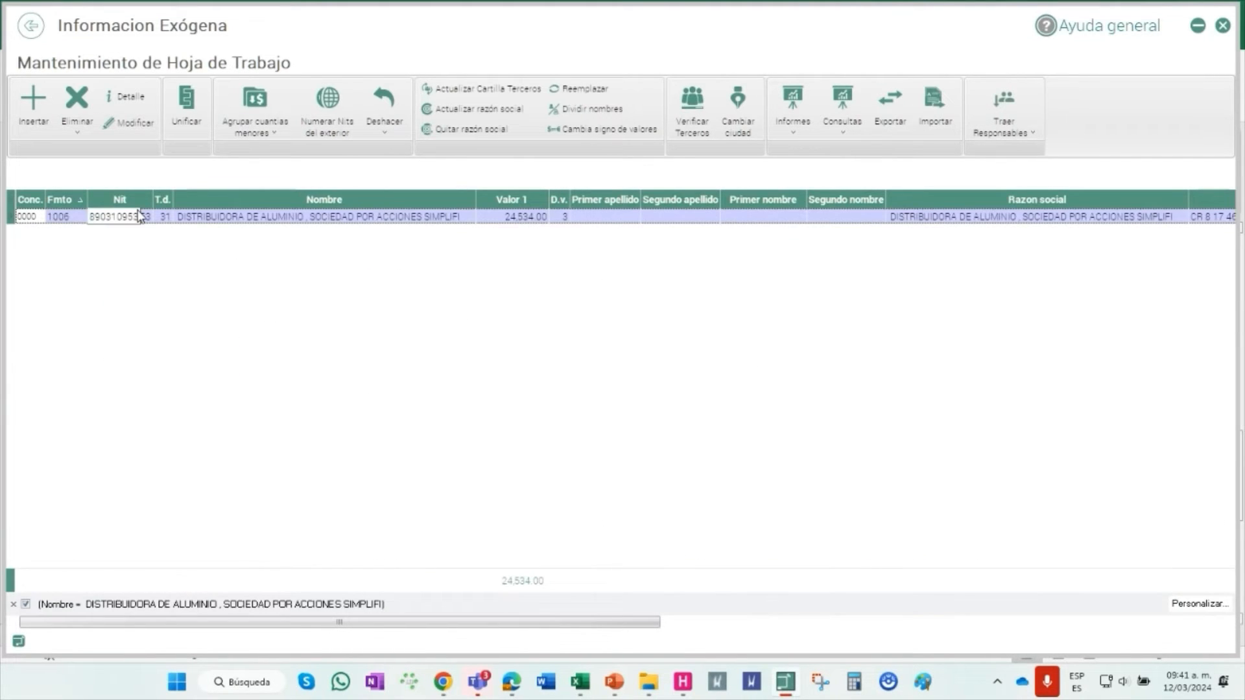
Filter the worksheet to formats 1005 and 5247 and remove the name filter so all third parties are included
left_click(79, 199)
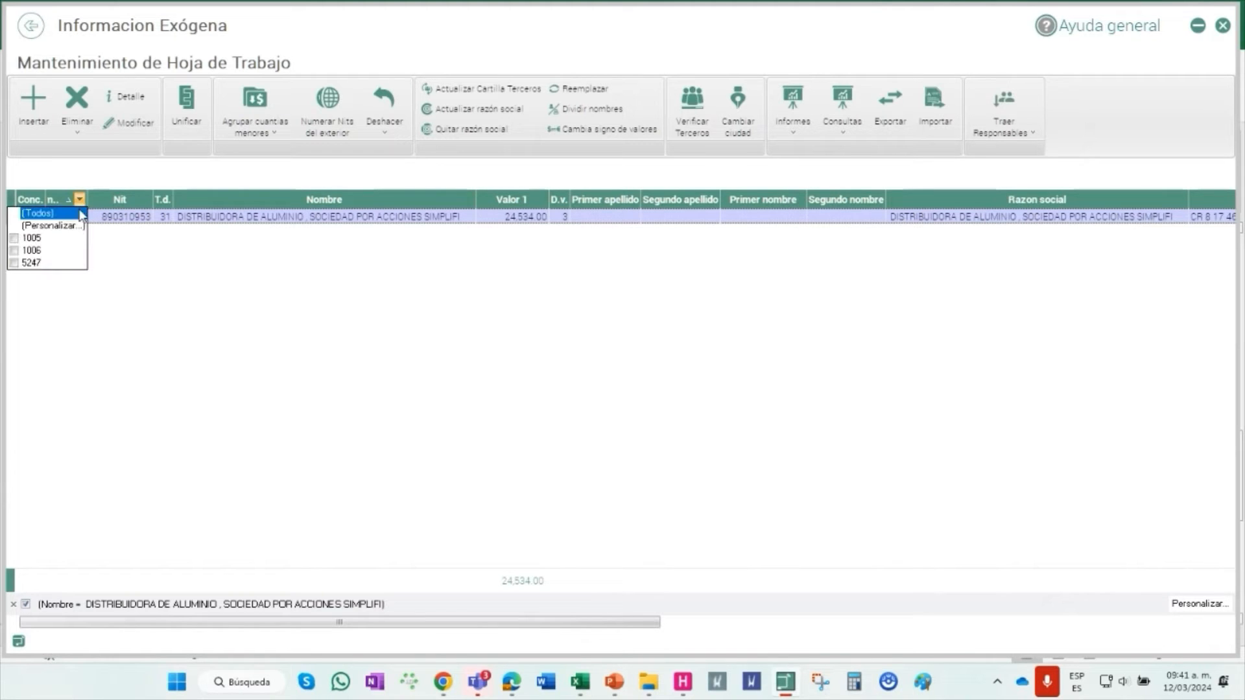
left_click(52, 238)
left_click(57, 263)
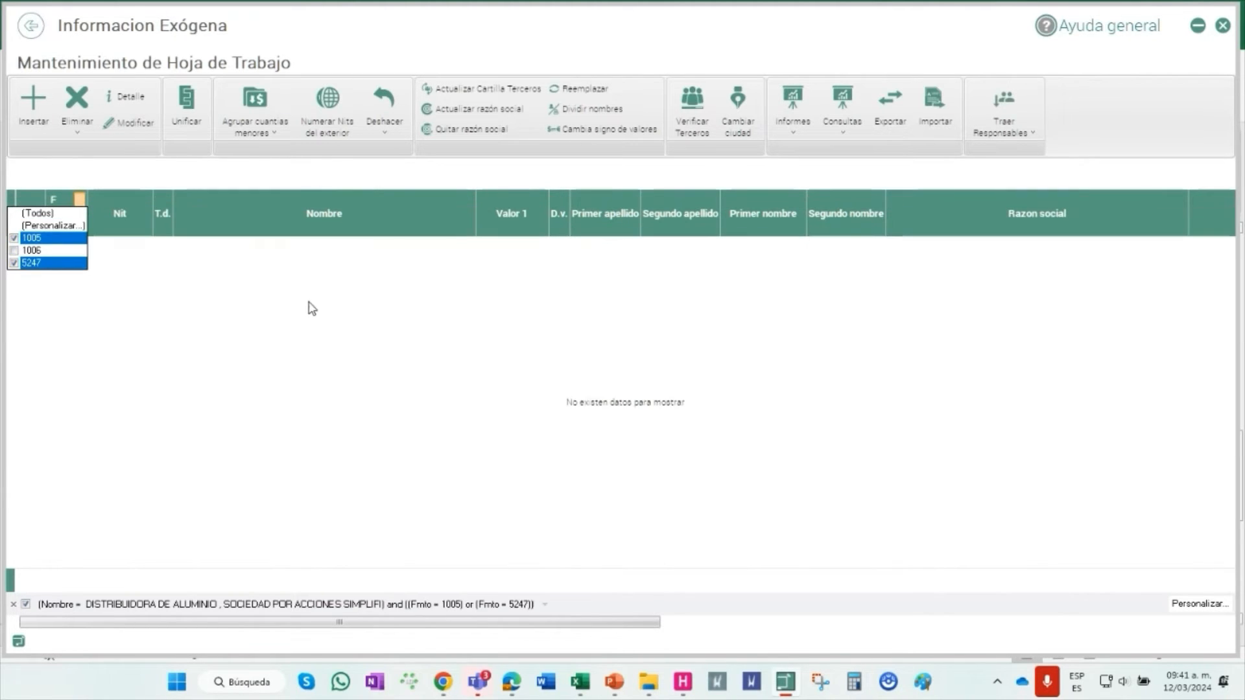
left_click(442, 211)
left_click(468, 199)
left_click(445, 223)
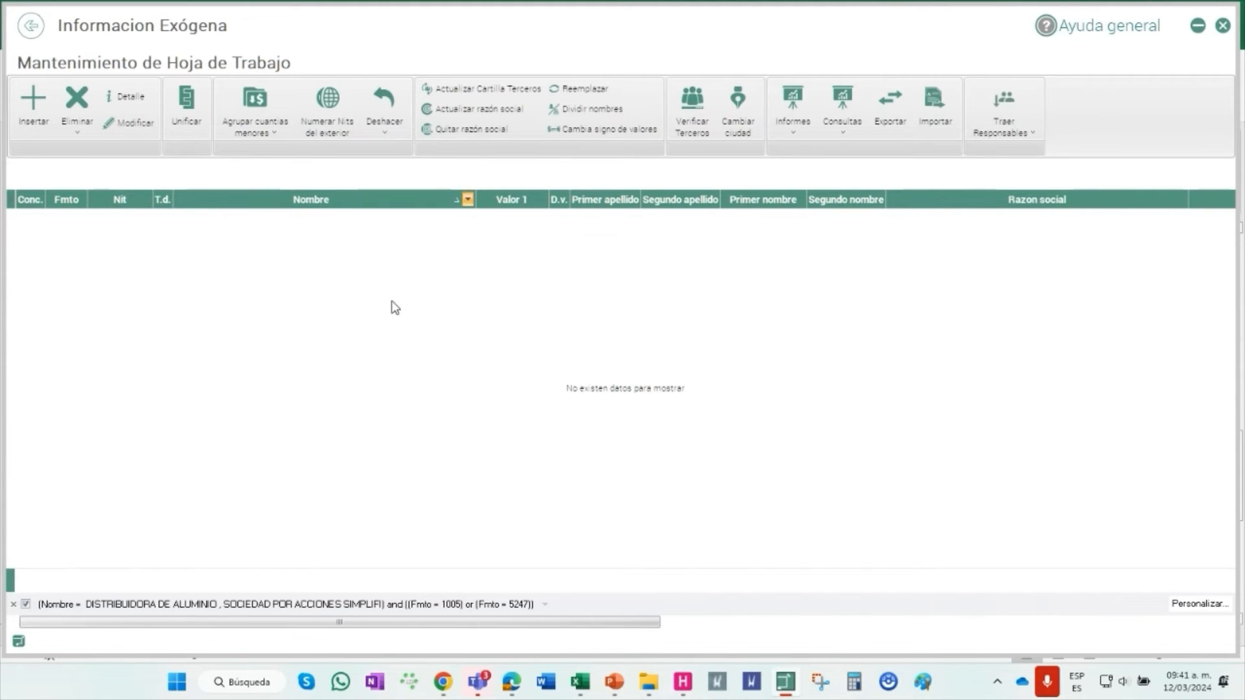
left_click(356, 255)
Look through the third parties in the worksheet and filter the name column to BANCOLOMBIA S.A
scroll(344, 279, "down", 10)
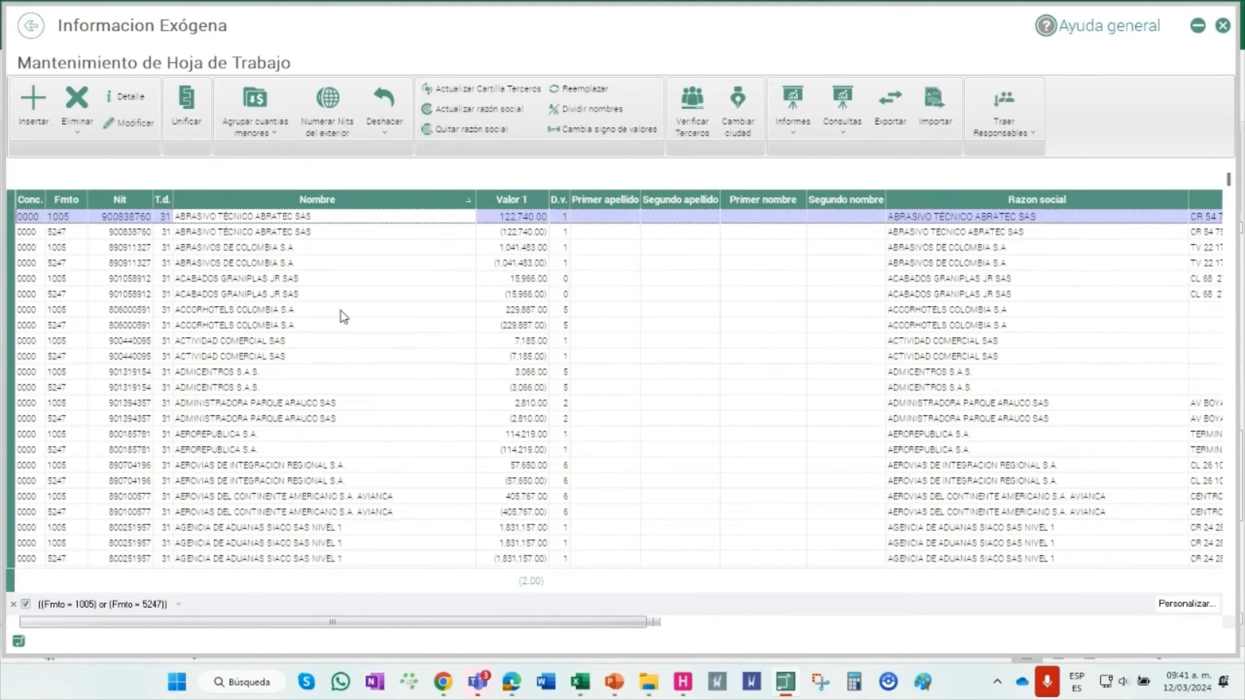
scroll(298, 437, "down", 15)
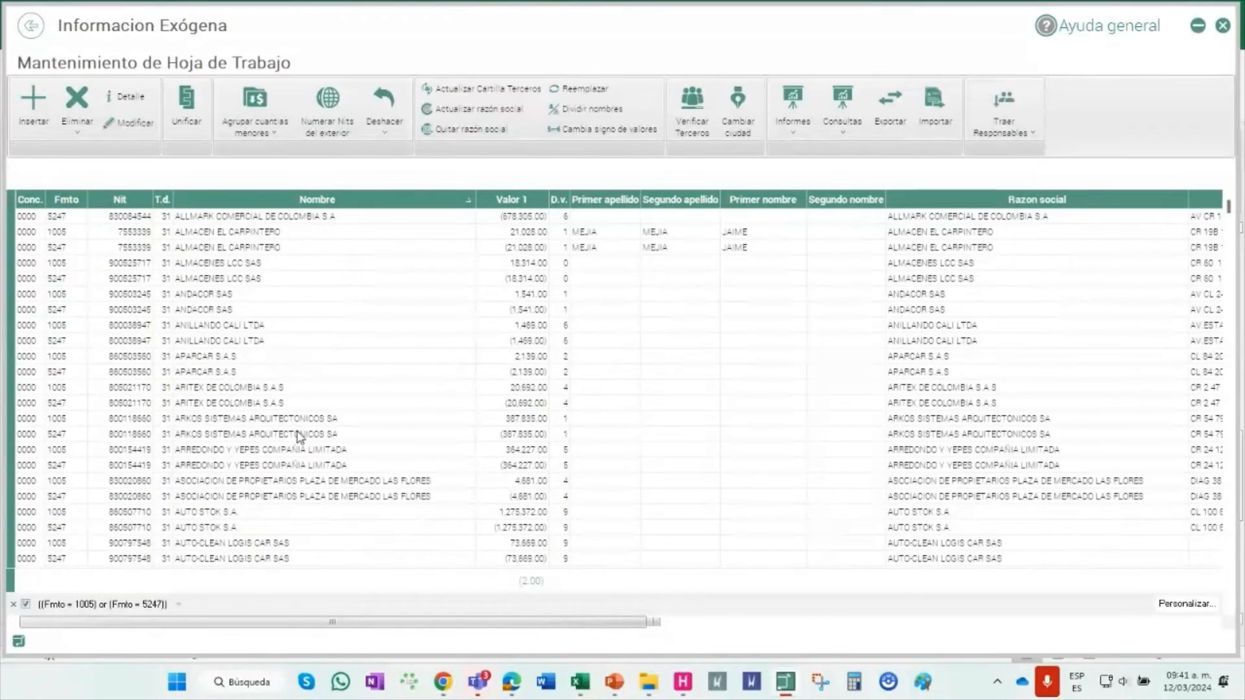
scroll(295, 440, "down", 2)
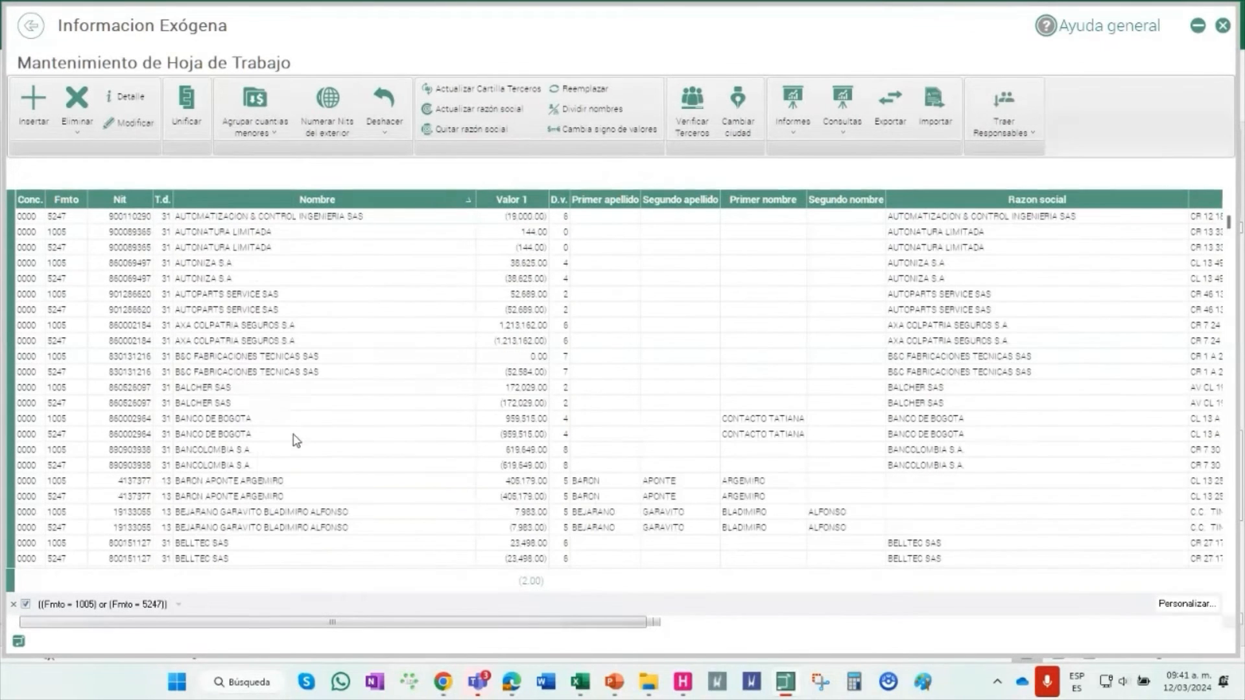
left_click(219, 451)
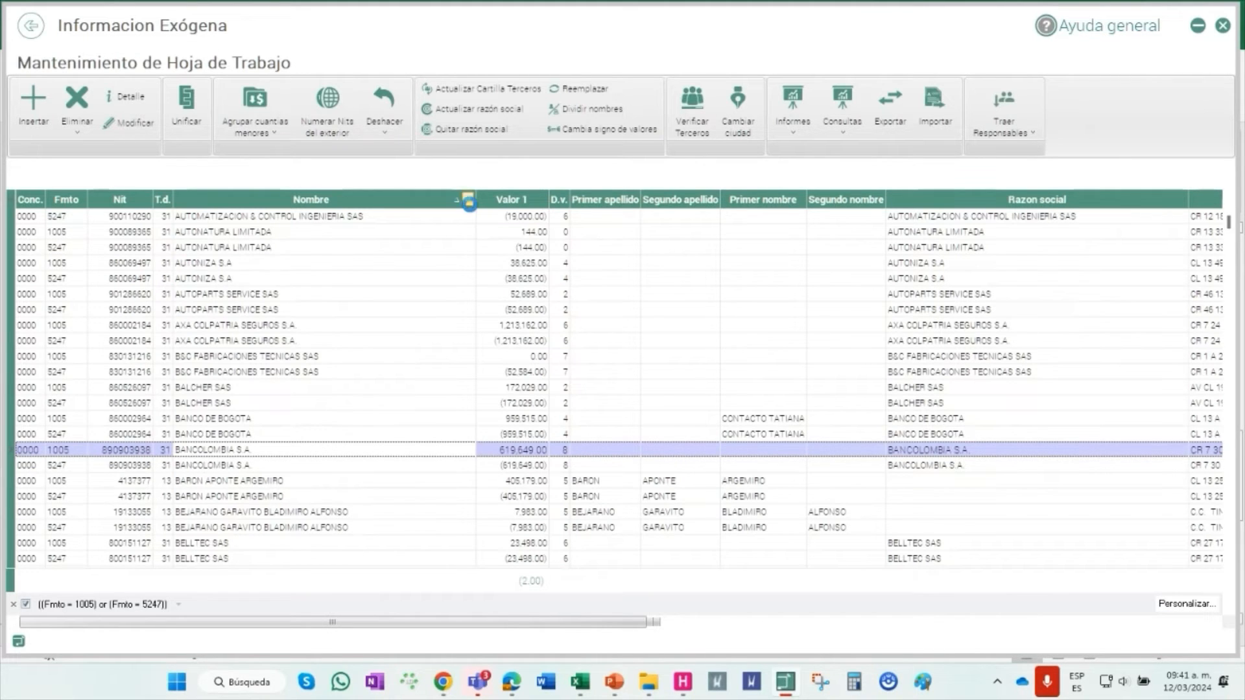
left_click(468, 201)
type("bancol")
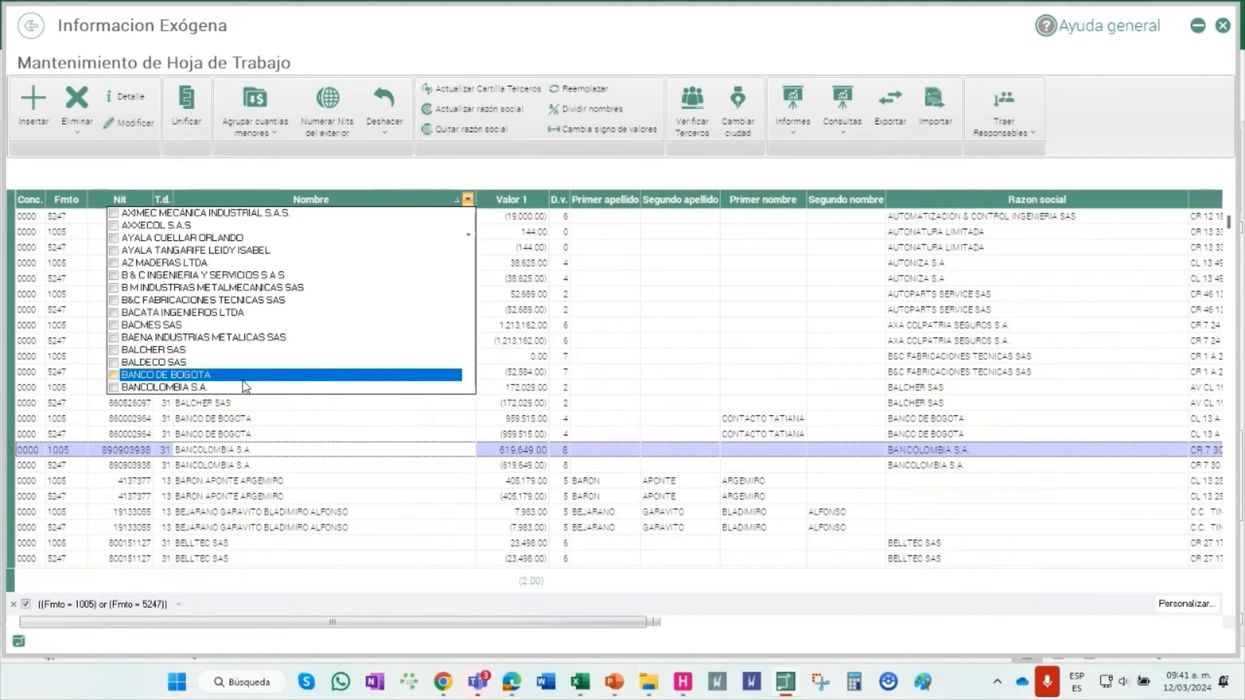
left_click(245, 387)
left_click(626, 292)
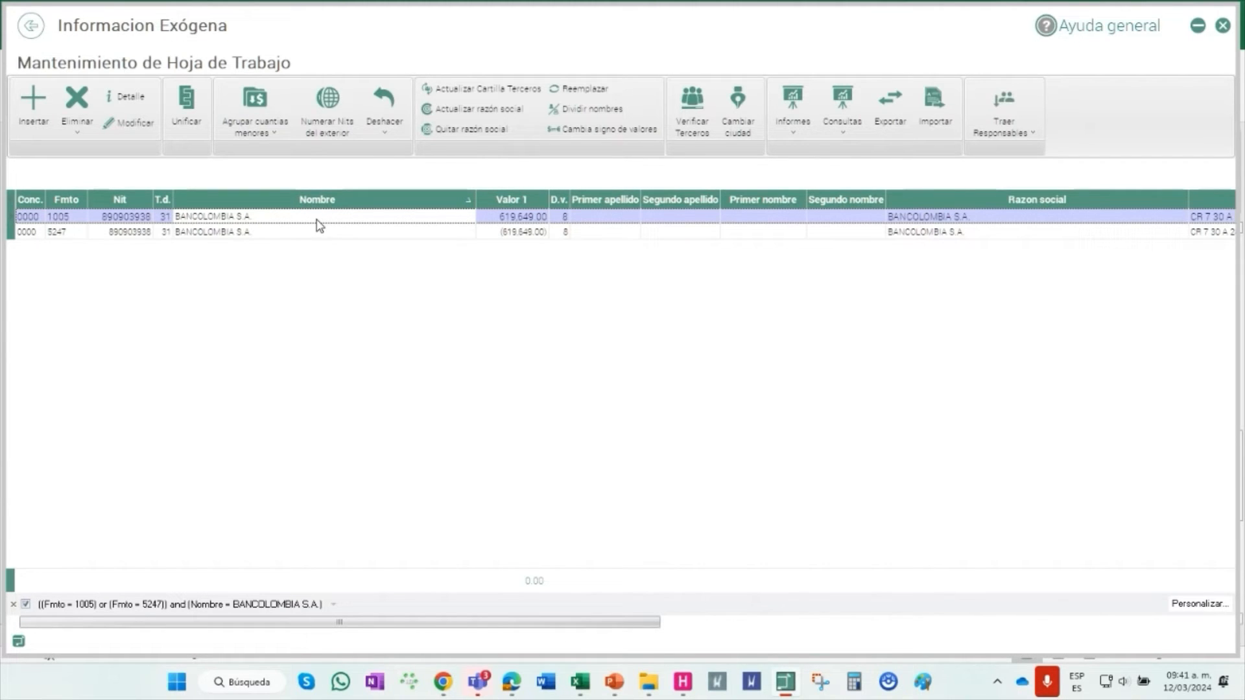
Compare the Valor 1 amounts of BANCOLOMBIA S.A. in formats 1005 and 5247
left_click(503, 216)
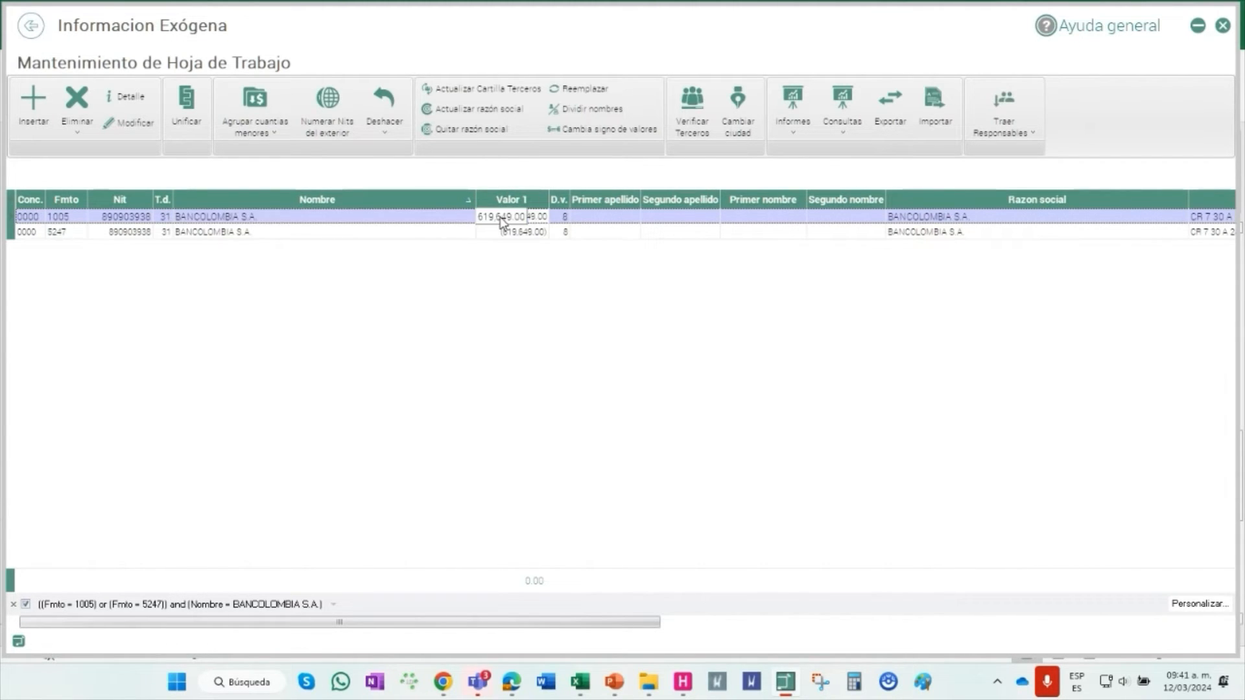
left_click(458, 234)
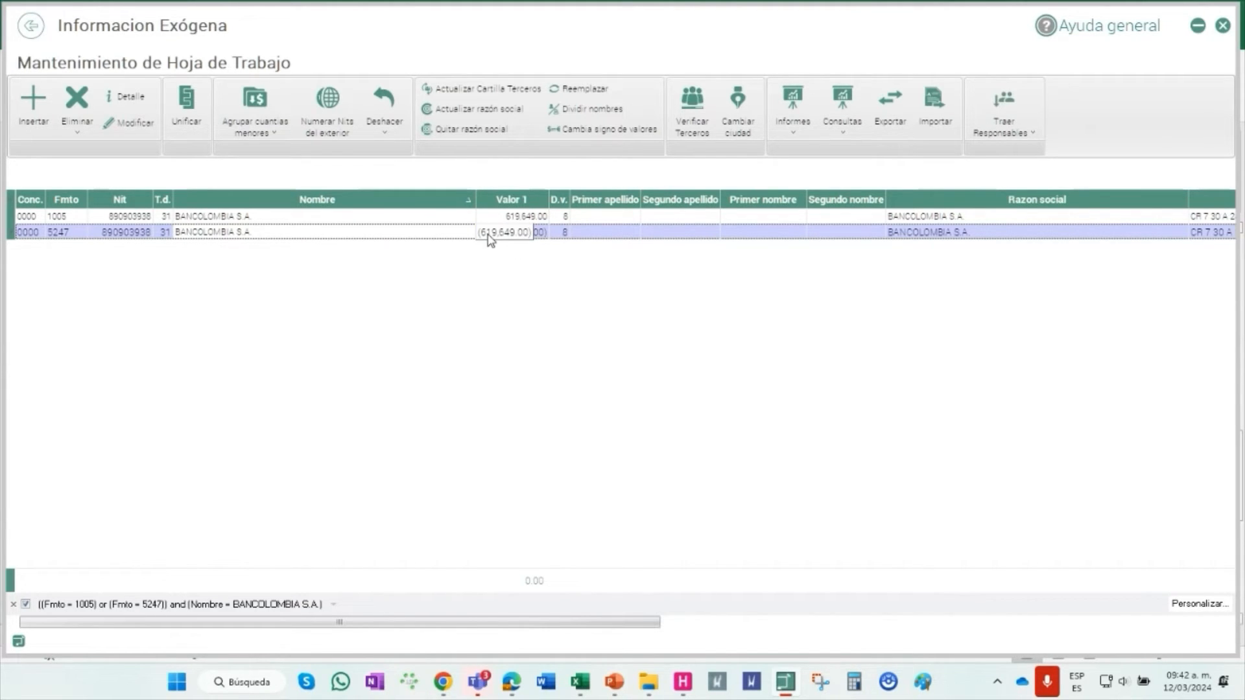
left_click(433, 221)
left_click(441, 232)
left_click(440, 220)
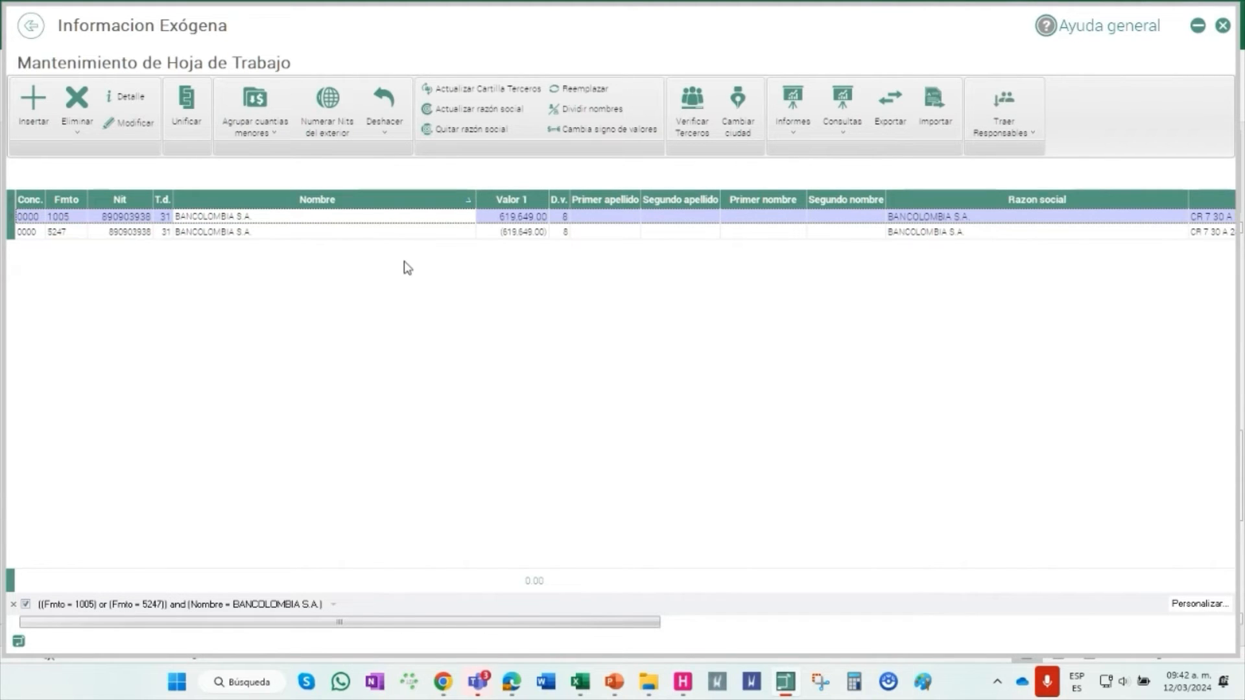
Switch to the Excel workbook, review the accumulation types in the Tipos de acumulados sheet, and return to the Información Exógena worksheet
left_click(582, 681)
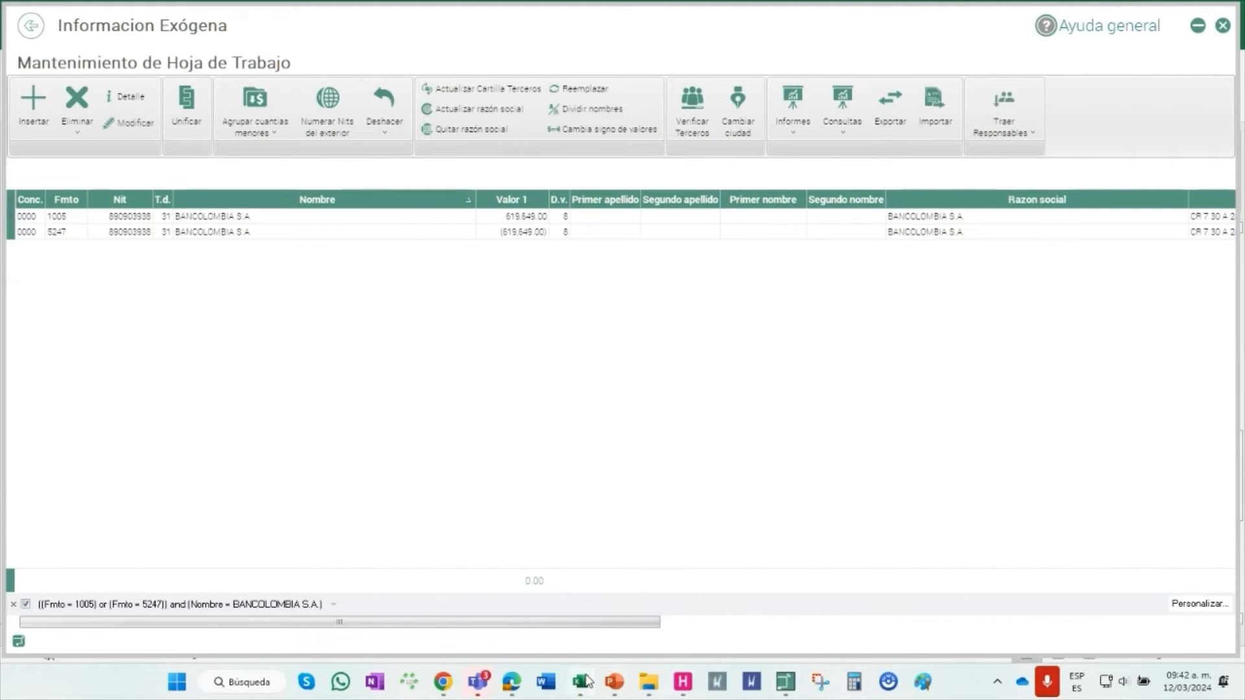
scroll(257, 529, "up", 5)
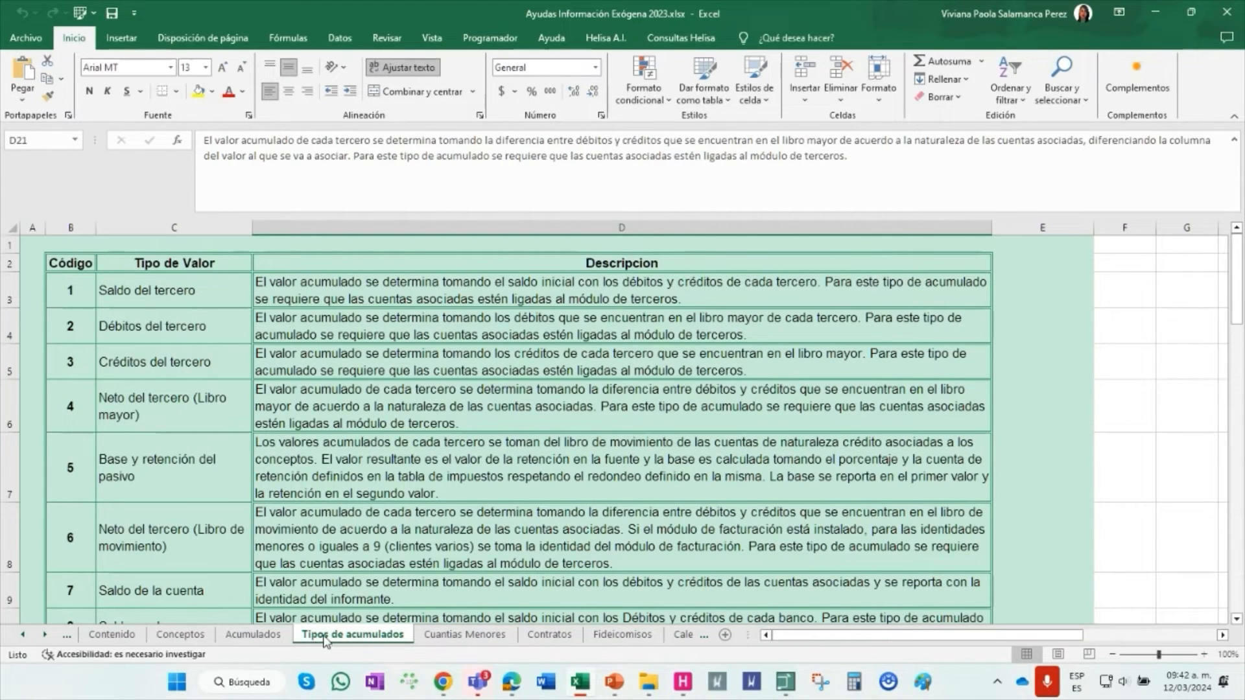
scroll(353, 519, "down", 11)
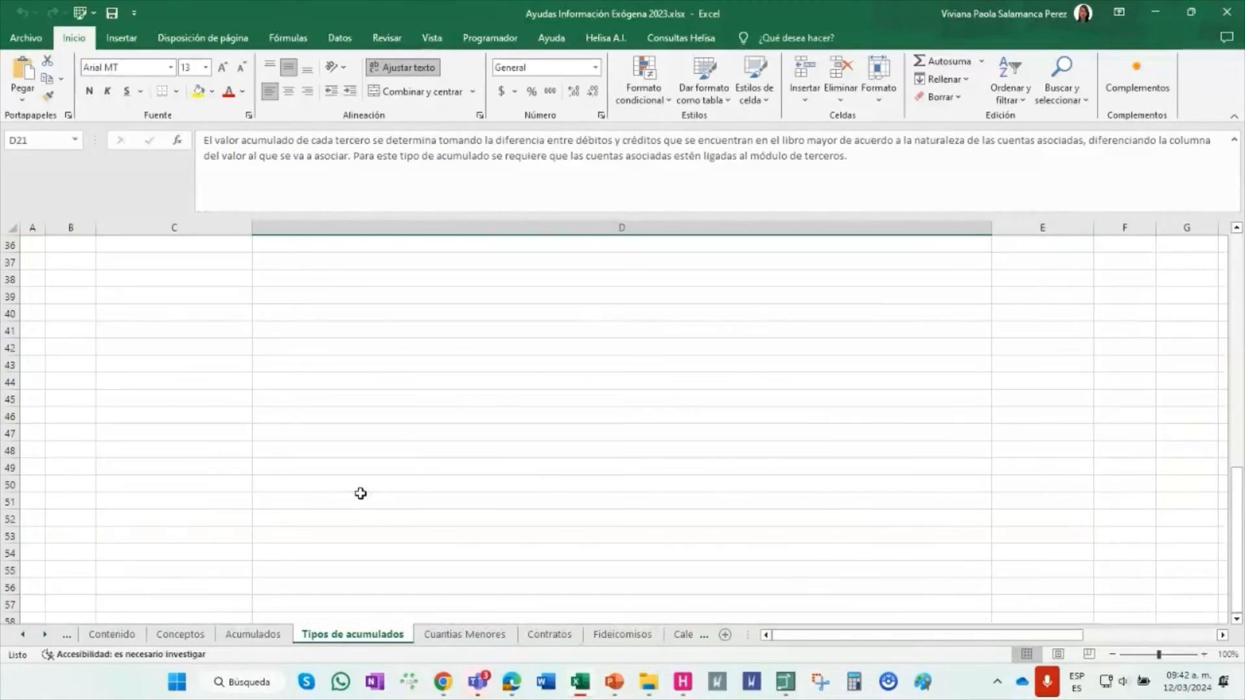
scroll(361, 494, "up", 4)
scroll(361, 493, "up", 7)
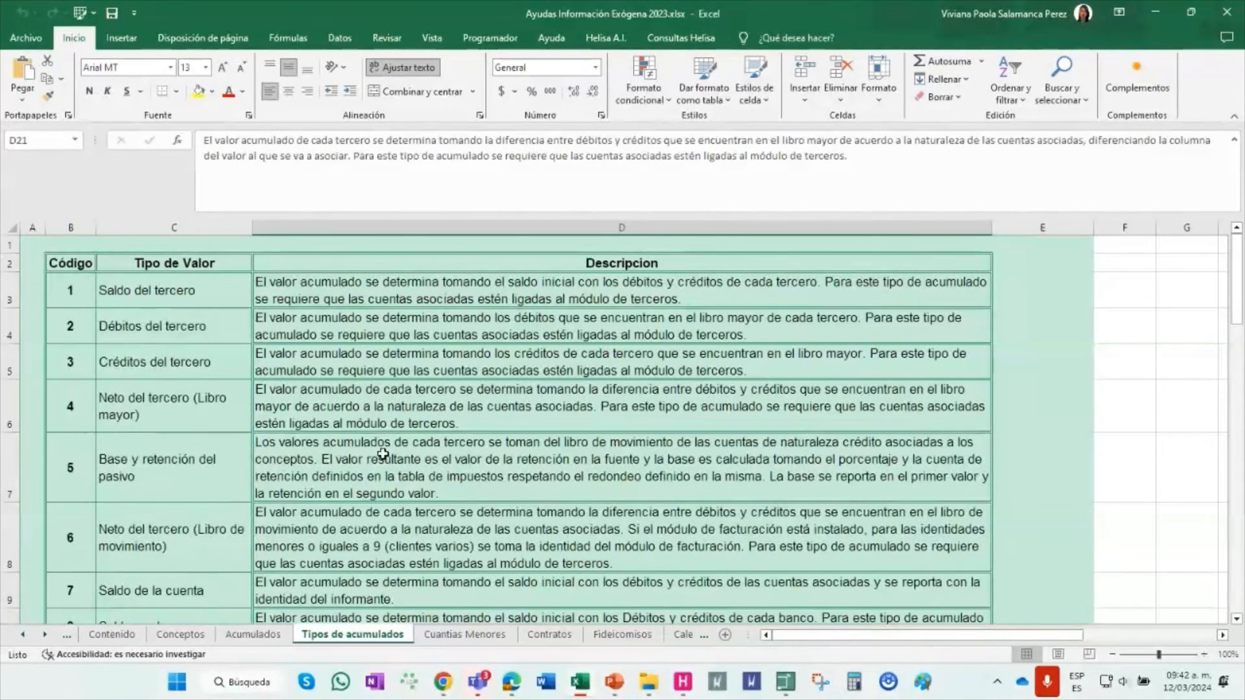
left_click(382, 454)
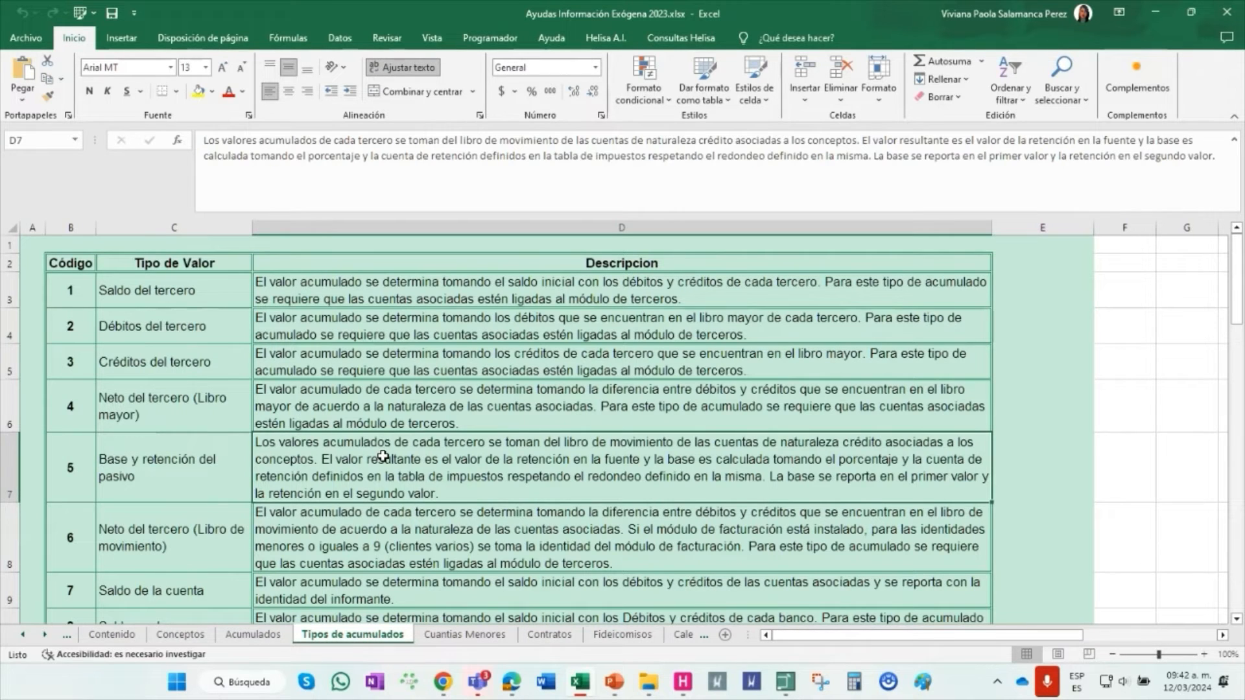
key("alt+Tab")
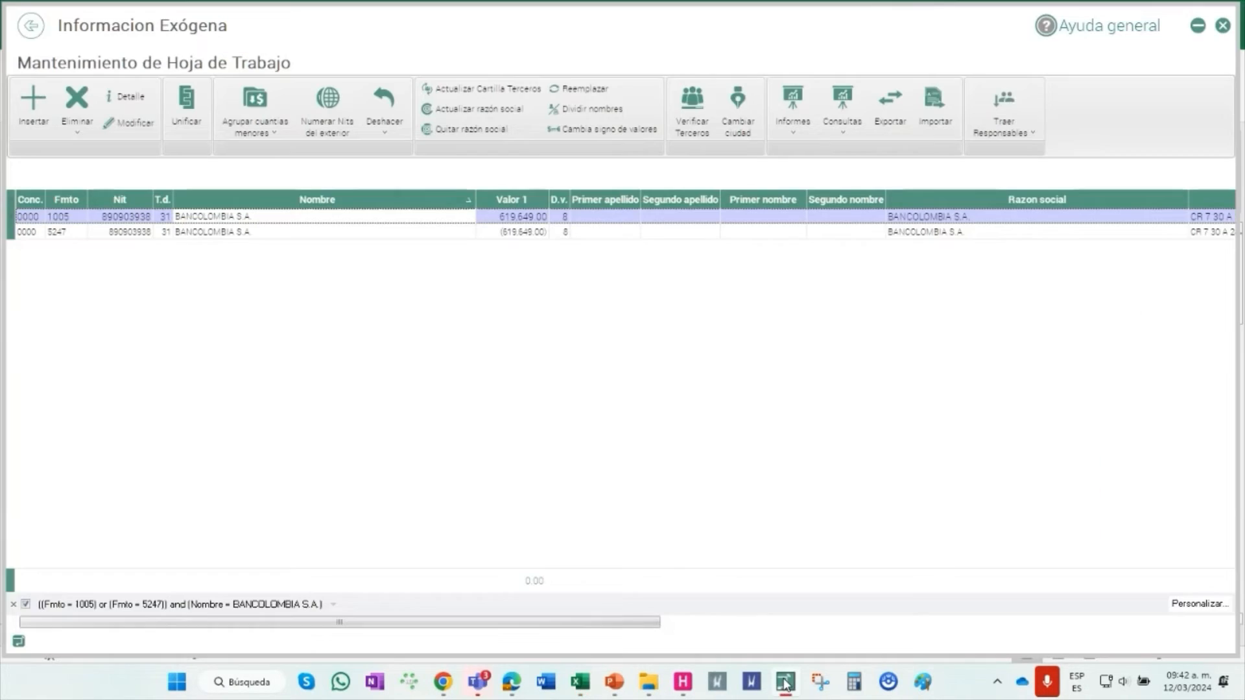
Leave the worksheet, open the configuration of concept 0000, format 1005, to check its accumulation type, and close it
left_click(39, 38)
left_click(828, 158)
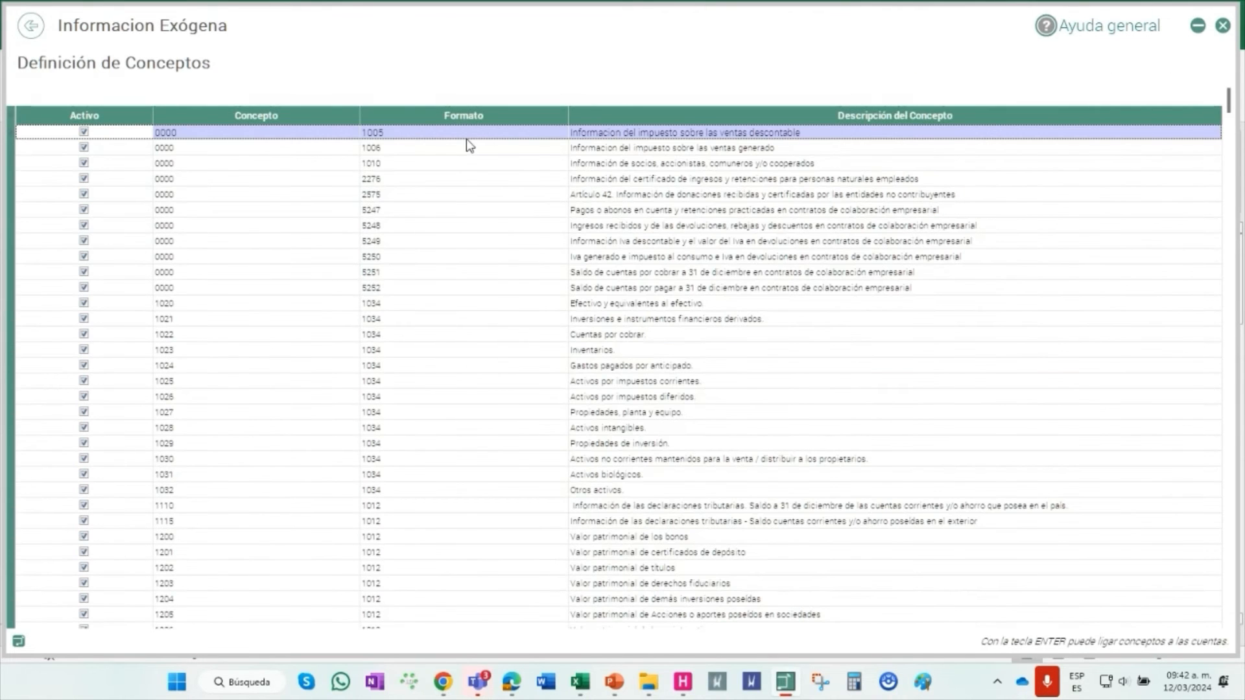
right_click(465, 139)
left_click(505, 158)
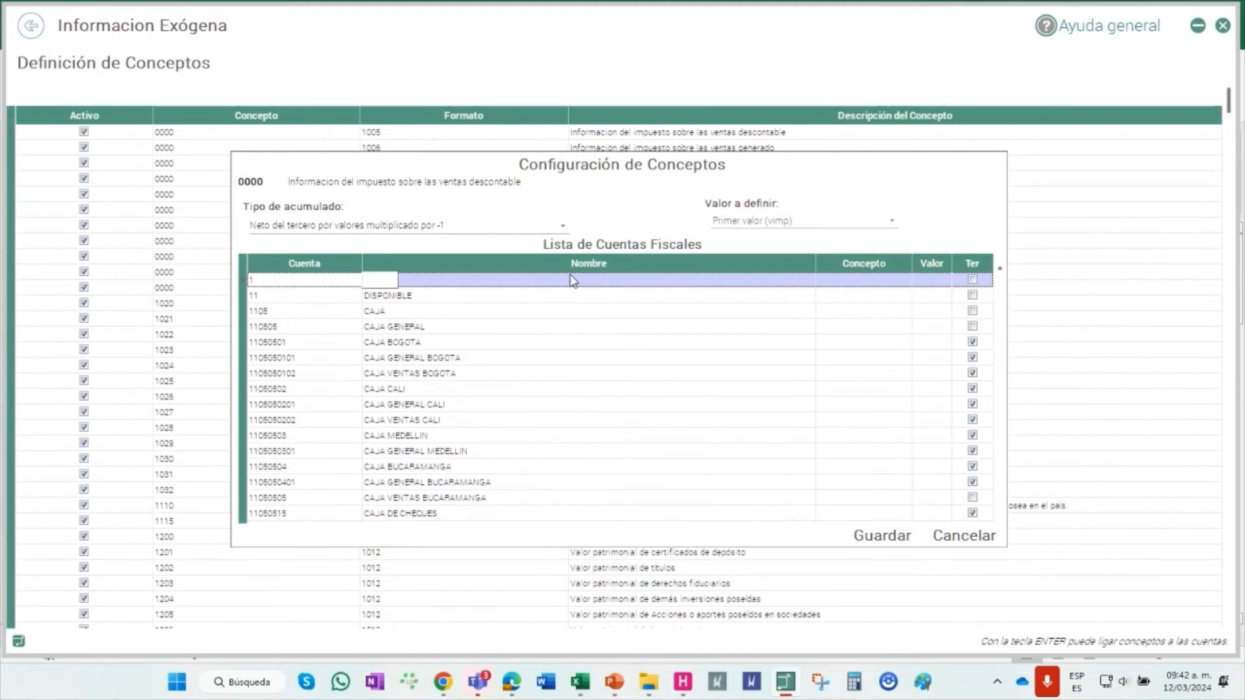
left_click(557, 227)
left_click(931, 539)
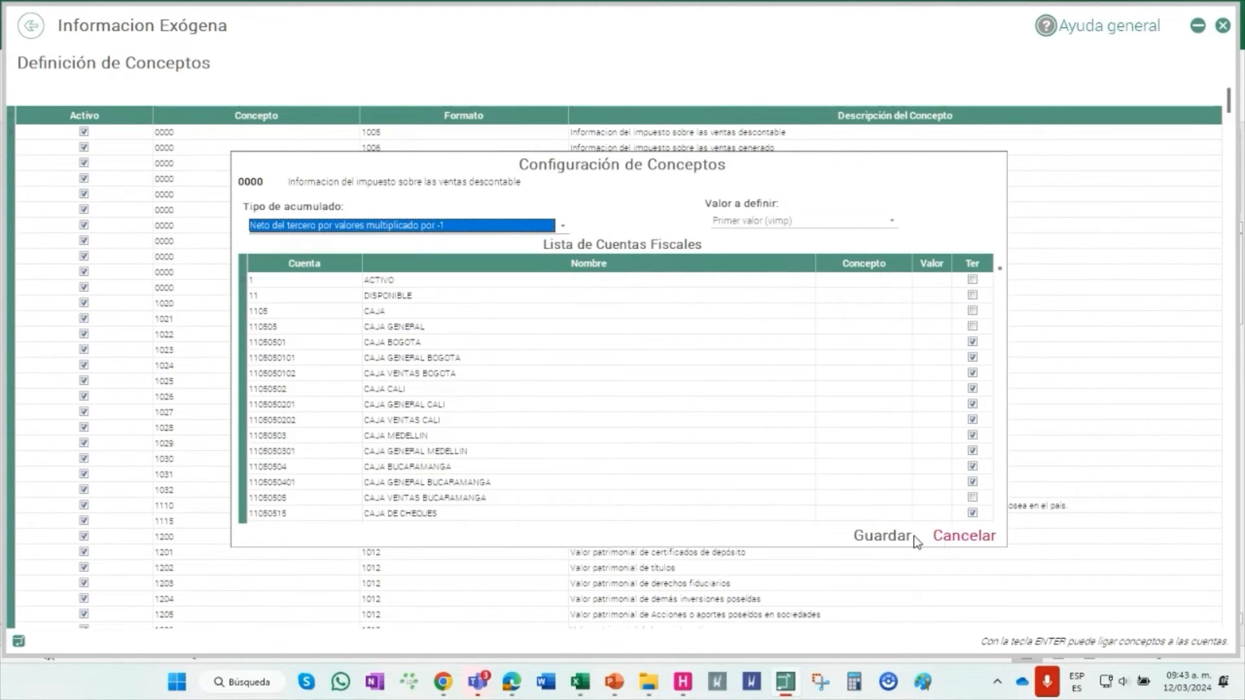
left_click(912, 537)
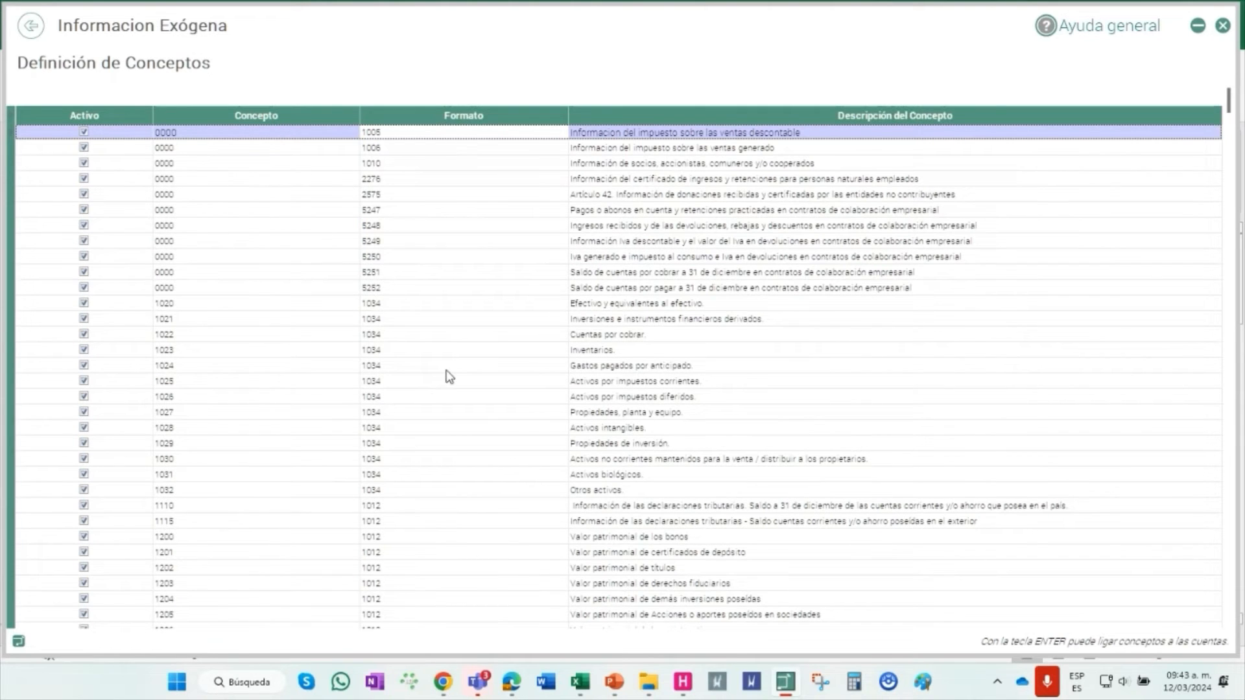
Open the fiscal account linking of concept 0000, format 5247, and reduce the list to its linked accounts
left_click_drag(478, 260, 458, 214)
right_click(512, 205)
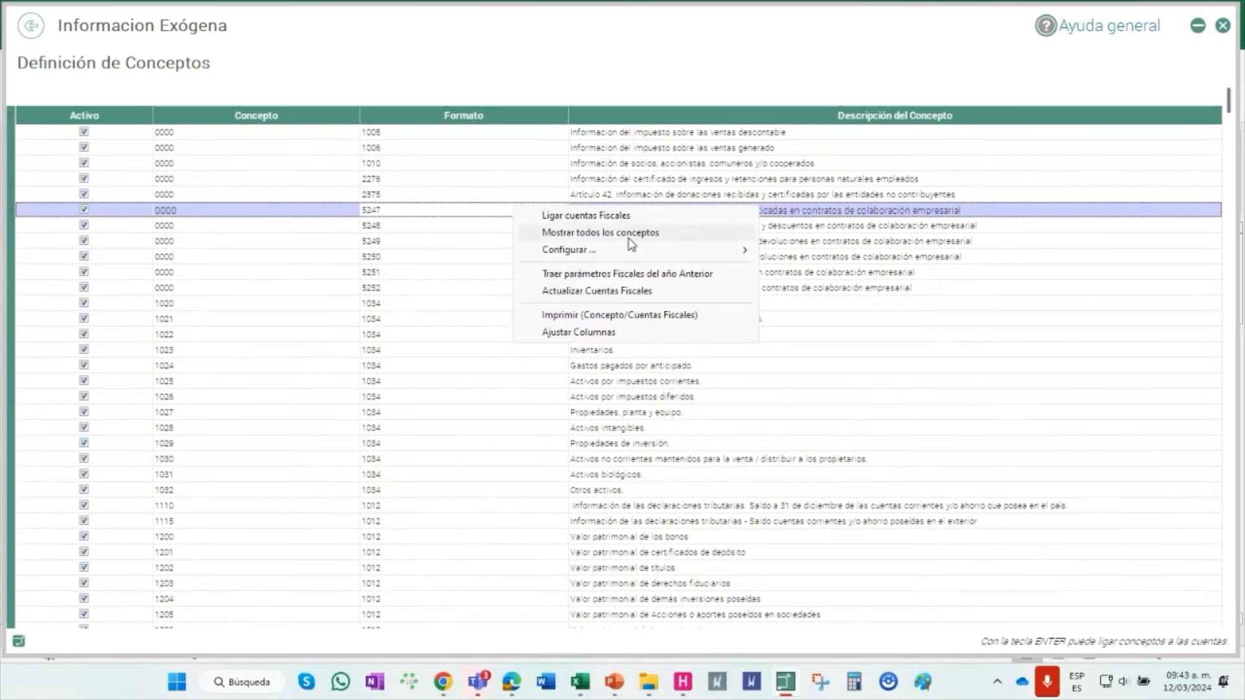
left_click(664, 215)
scroll(807, 415, "down", 4)
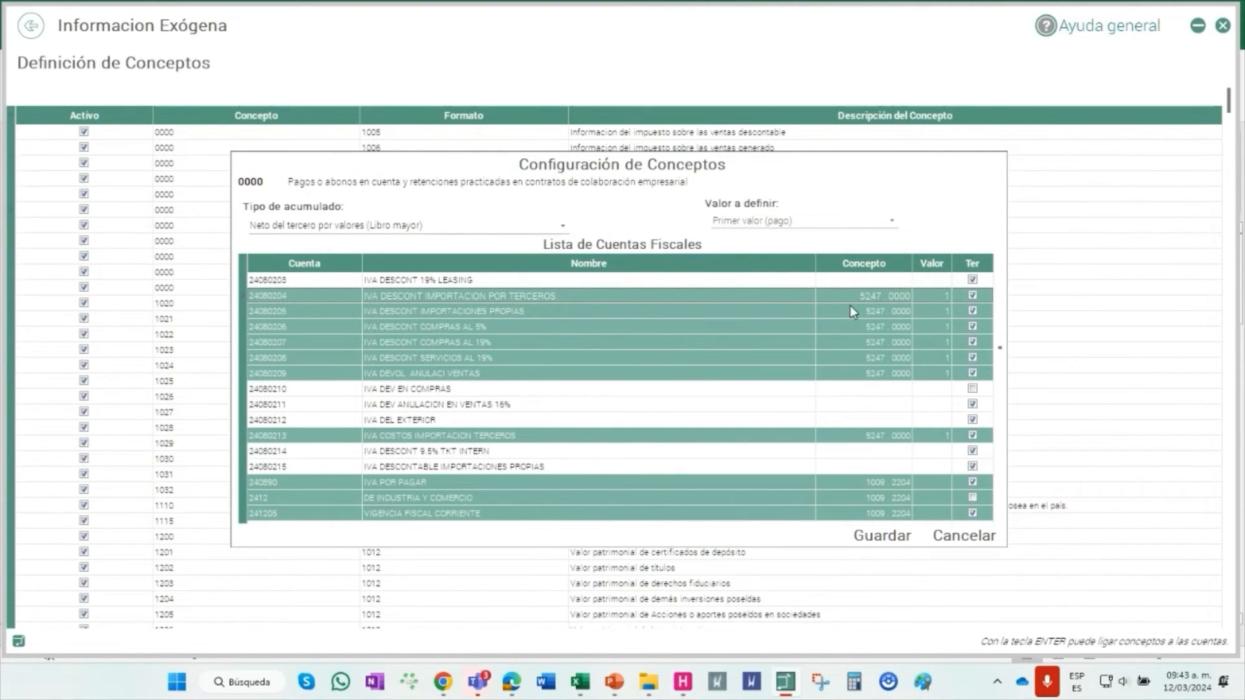
right_click(855, 295)
left_click(889, 342)
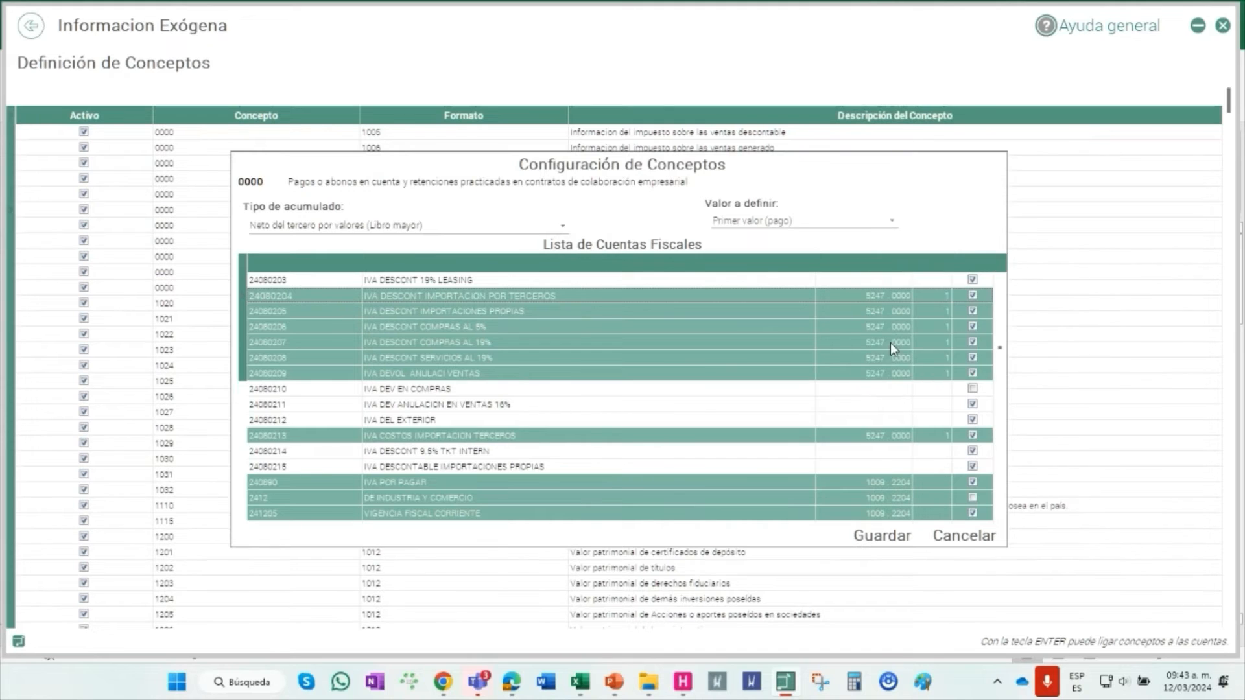
Unlink accounts 24080204, 24080205, 24080206, 24080207 and 24080208 from concept 0000, format 5247
right_click(865, 287)
left_click(882, 306)
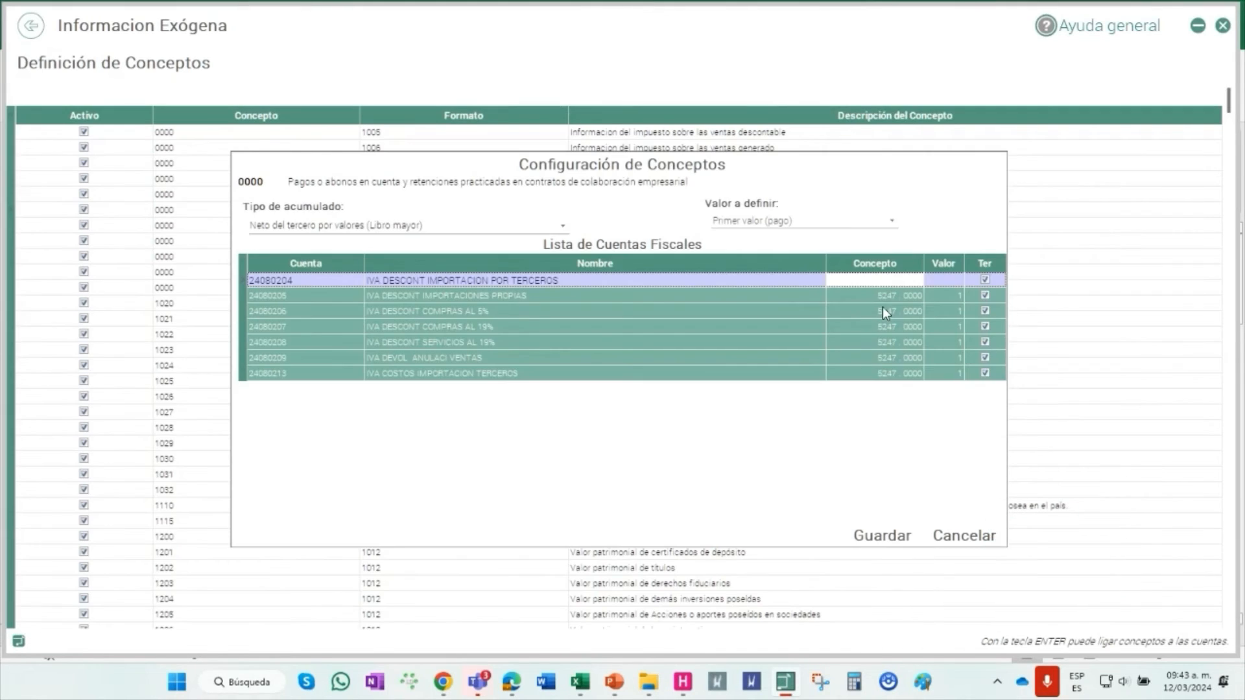
right_click(877, 290)
left_click(898, 322)
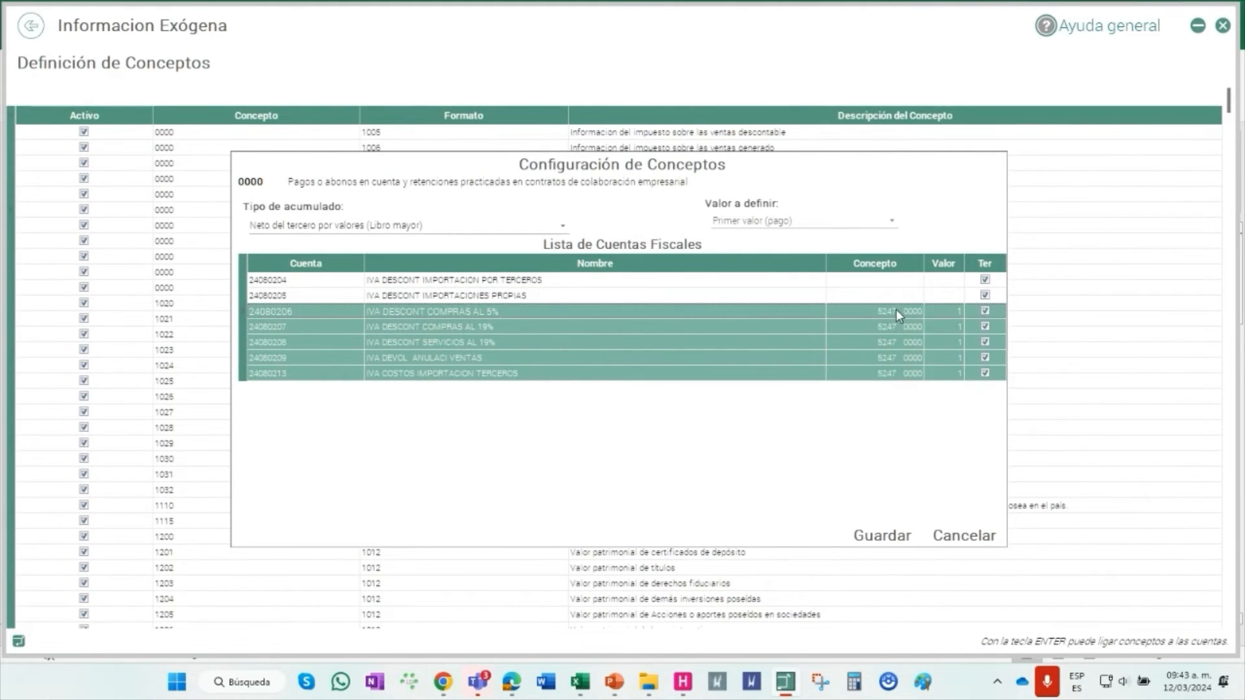
right_click(896, 311)
left_click(908, 337)
right_click(905, 324)
left_click(908, 343)
right_click(904, 340)
left_click(908, 360)
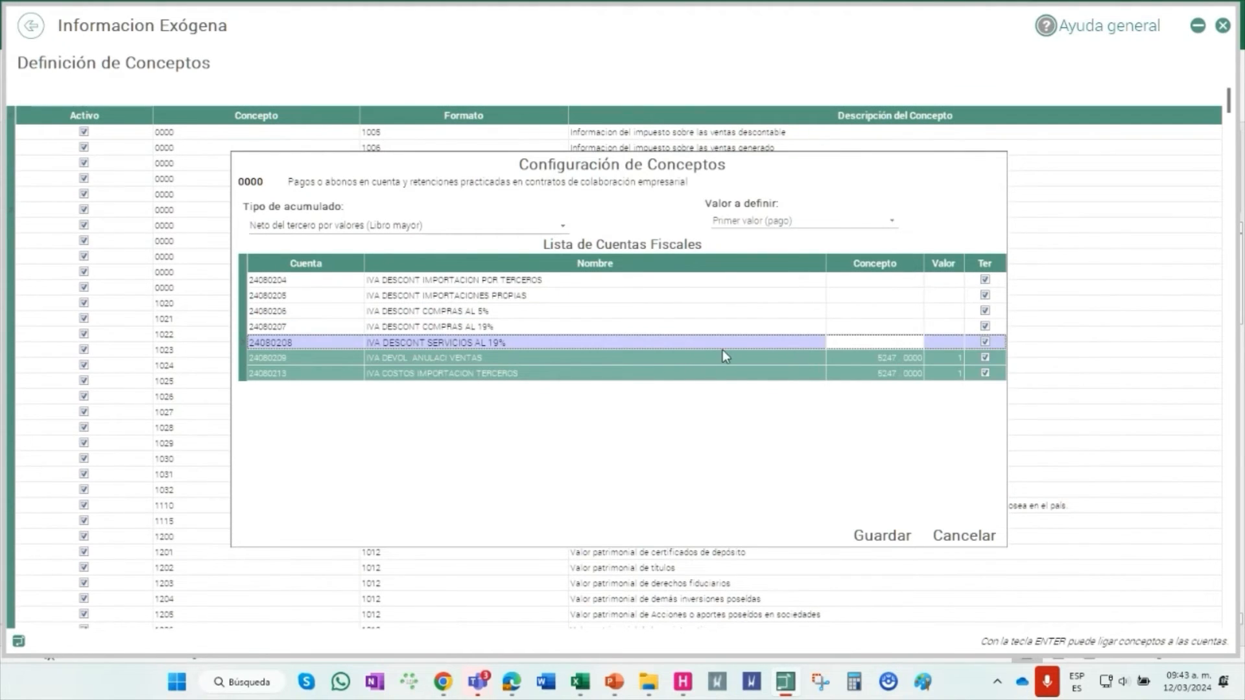
Unlink accounts 24080209 and 24080213 from concept 0000, format 5247, and save the configuration
right_click(858, 360)
left_click(891, 389)
right_click(870, 368)
left_click(911, 396)
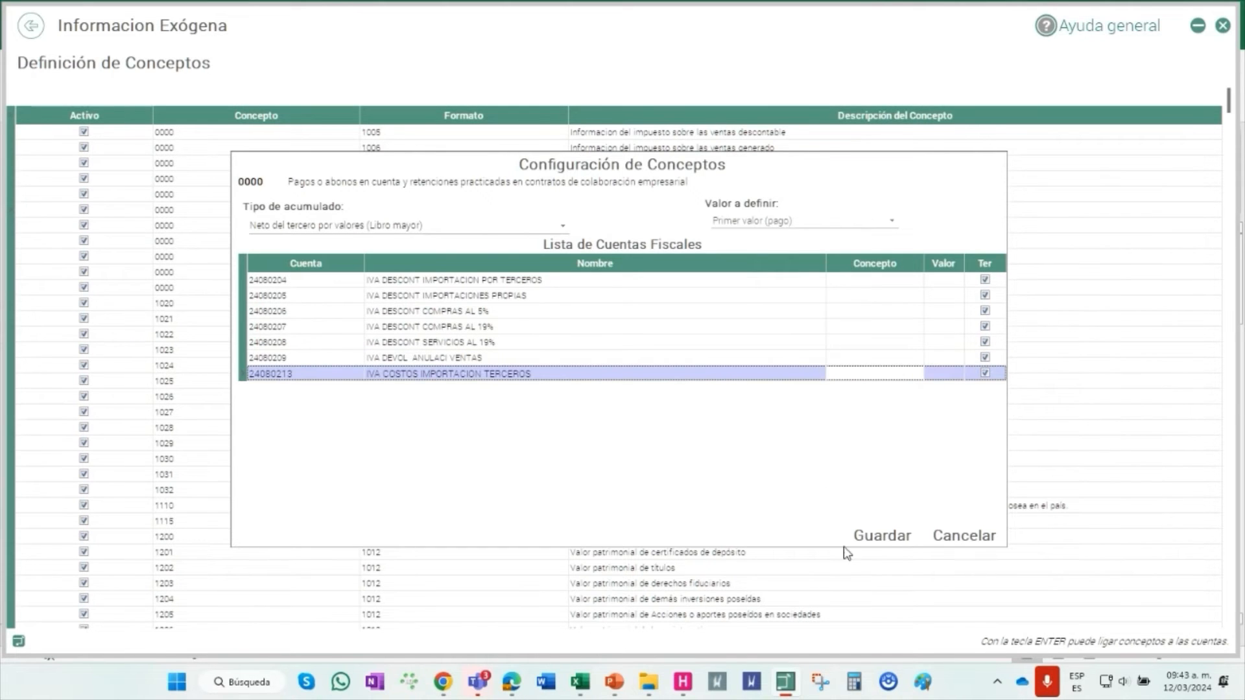
left_click(894, 536)
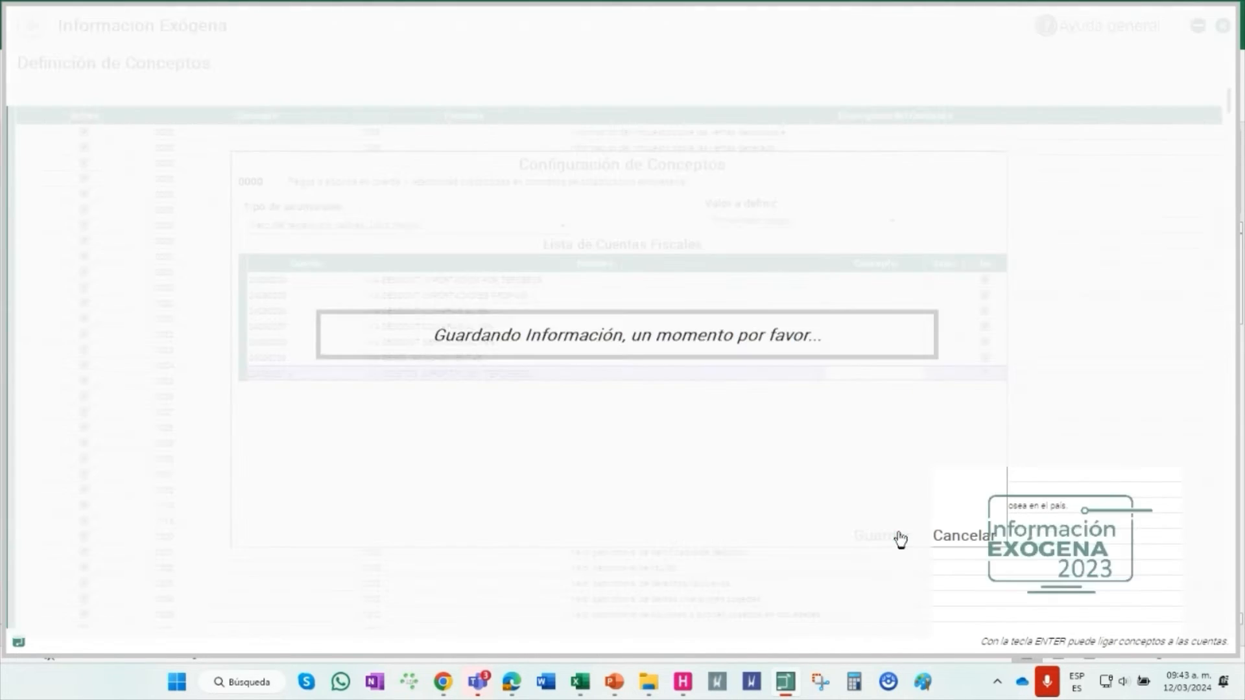
Open the fiscal account linking of concept 1020, format 1034, and expand it to the full account list
left_click(459, 401)
left_click(469, 364)
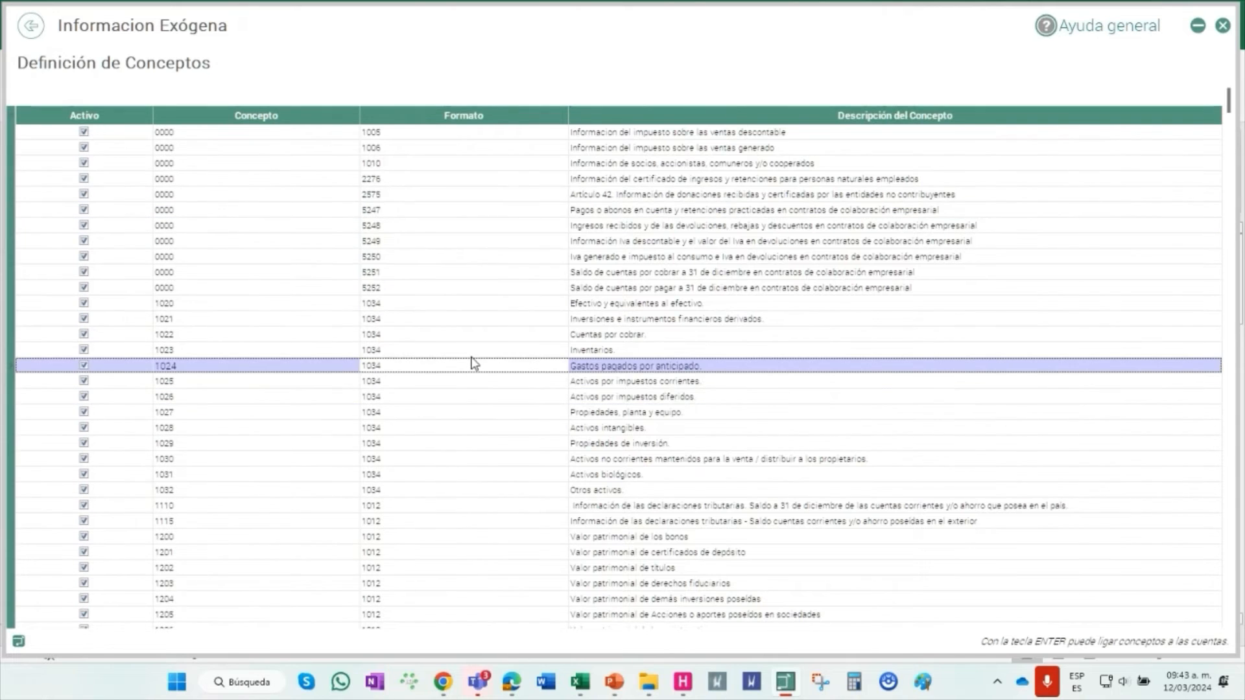
left_click(475, 353)
left_click(499, 336)
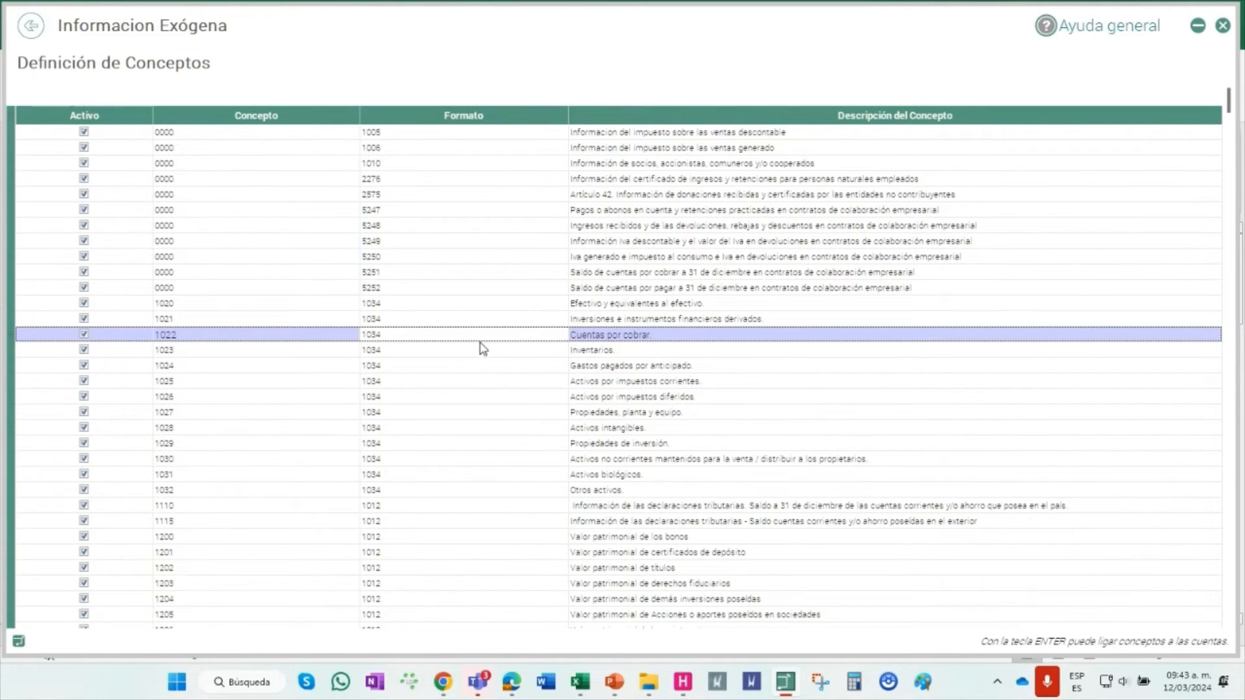
left_click(481, 319)
right_click(509, 324)
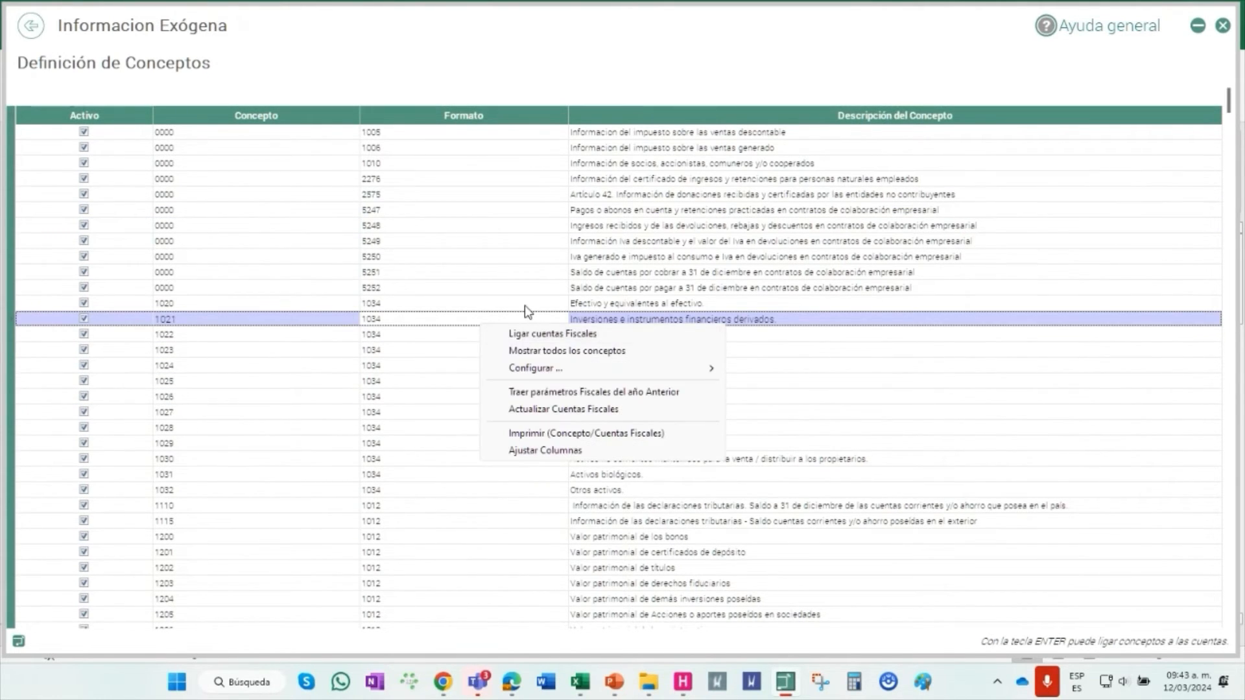
right_click(526, 305)
left_click(557, 316)
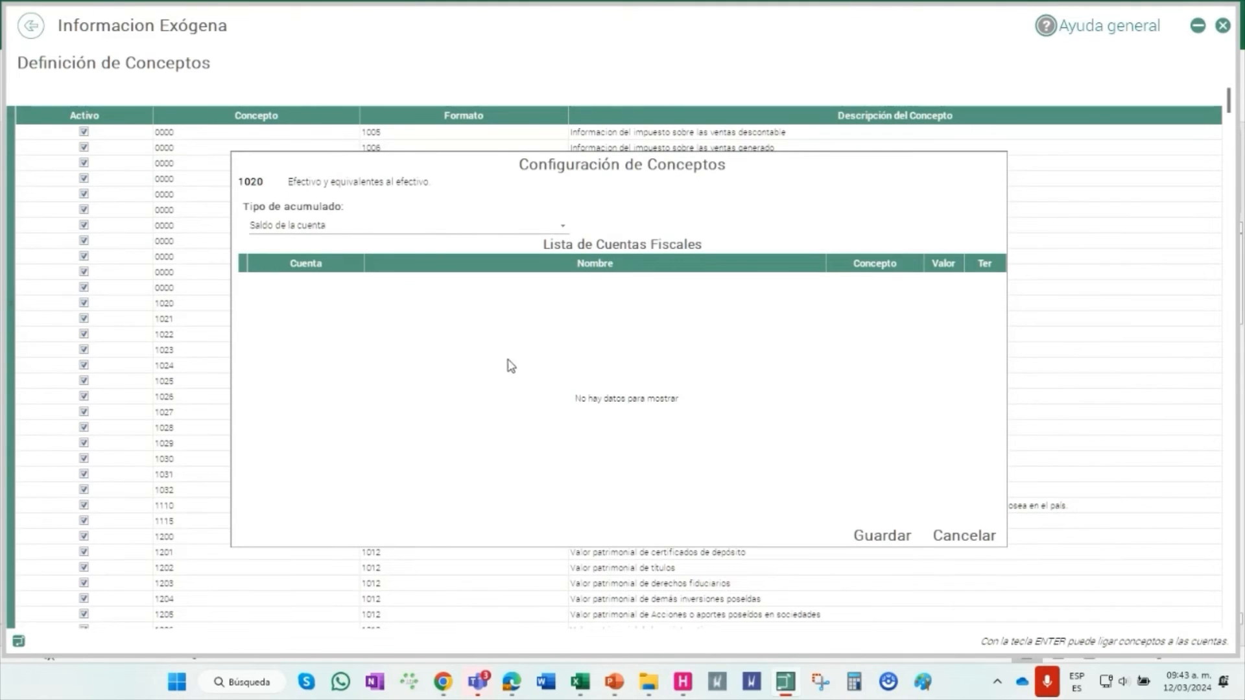
right_click(572, 411)
left_click(605, 444)
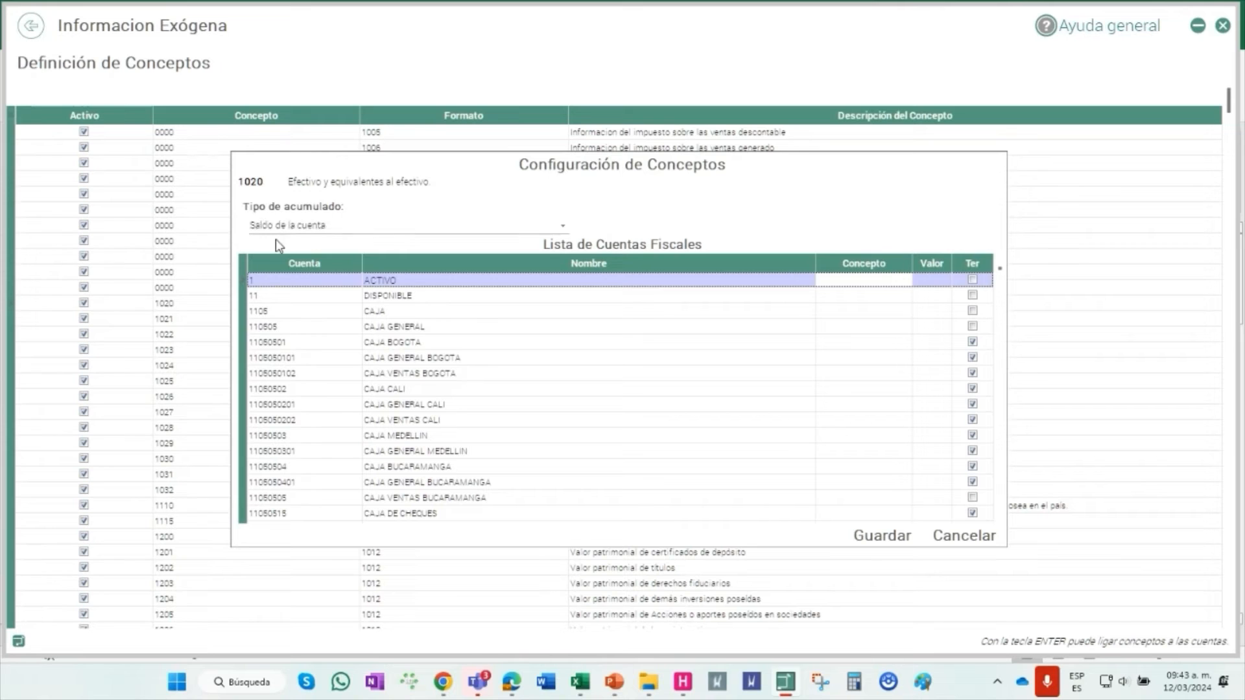
Locate account 24080204, IVA DESCONT IMPORTACION POR TERCEROS, and link it to concept 1020
left_click(276, 357)
type("2408")
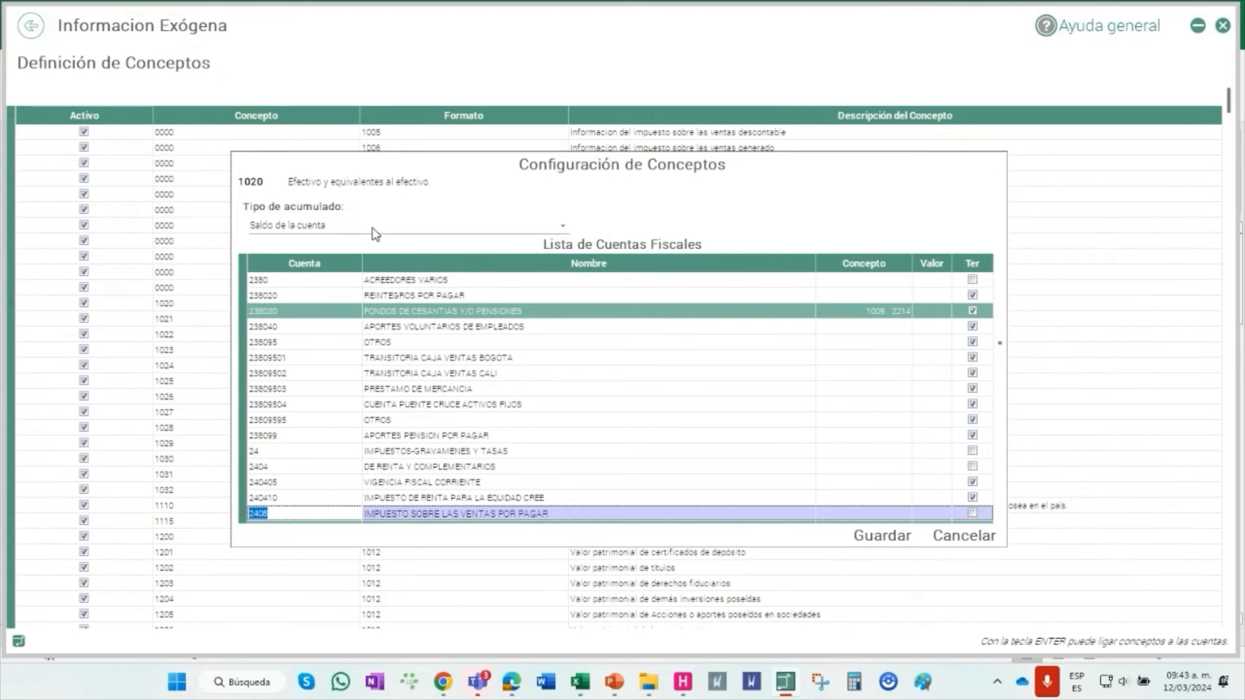
type("0204")
scroll(879, 460, "down", 1)
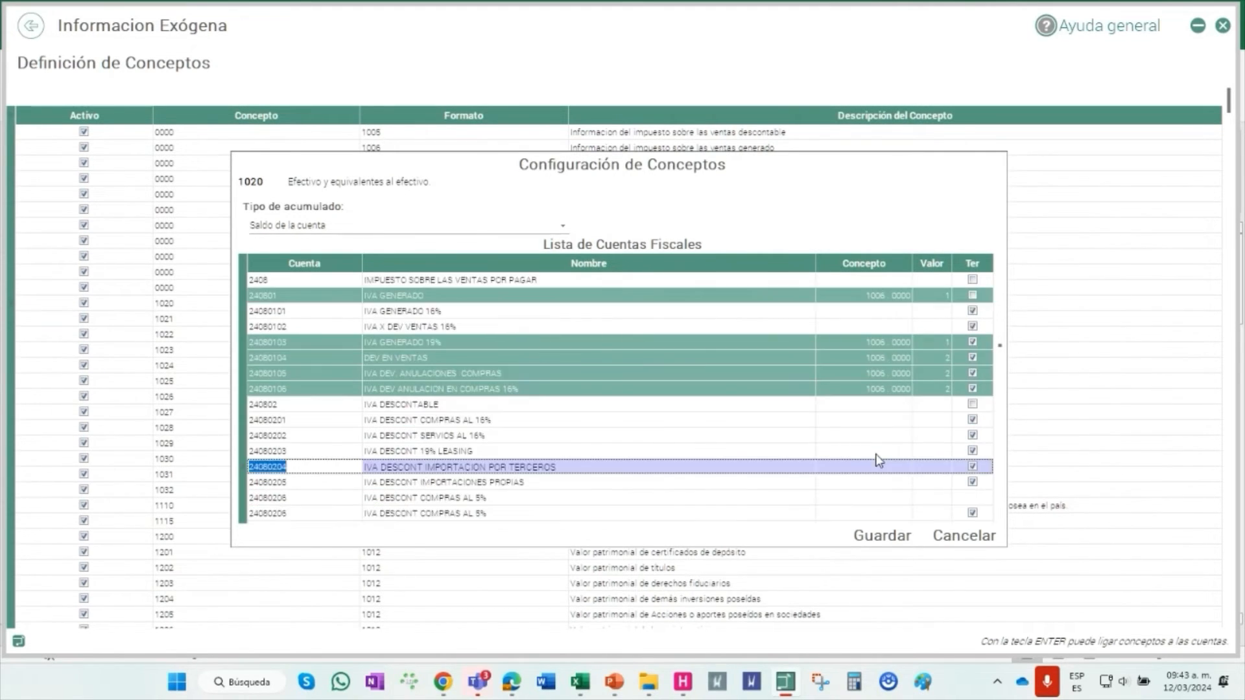
scroll(879, 461, "down", 1)
right_click(862, 408)
left_click(875, 415)
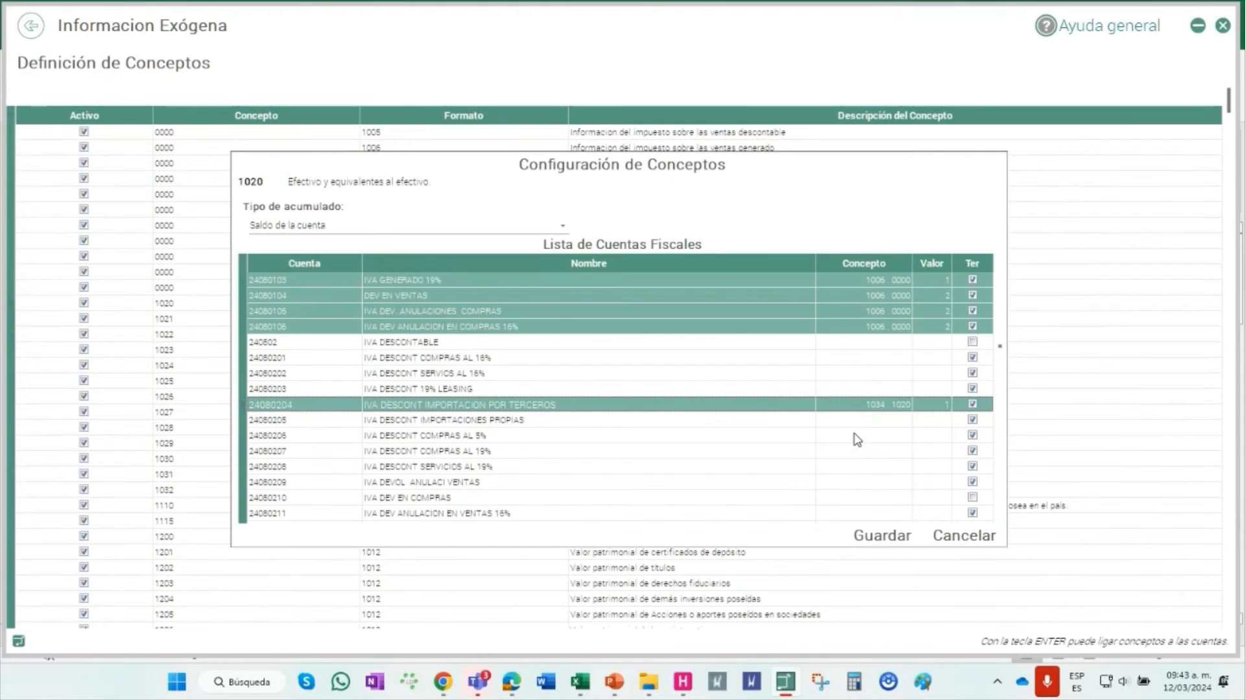
Link accounts 24080205, 24080206, 24080207, 24080208 and 24080209 to concept 1020
left_click(850, 436)
left_click(856, 422)
right_click(855, 424)
left_click(854, 446)
right_click(847, 441)
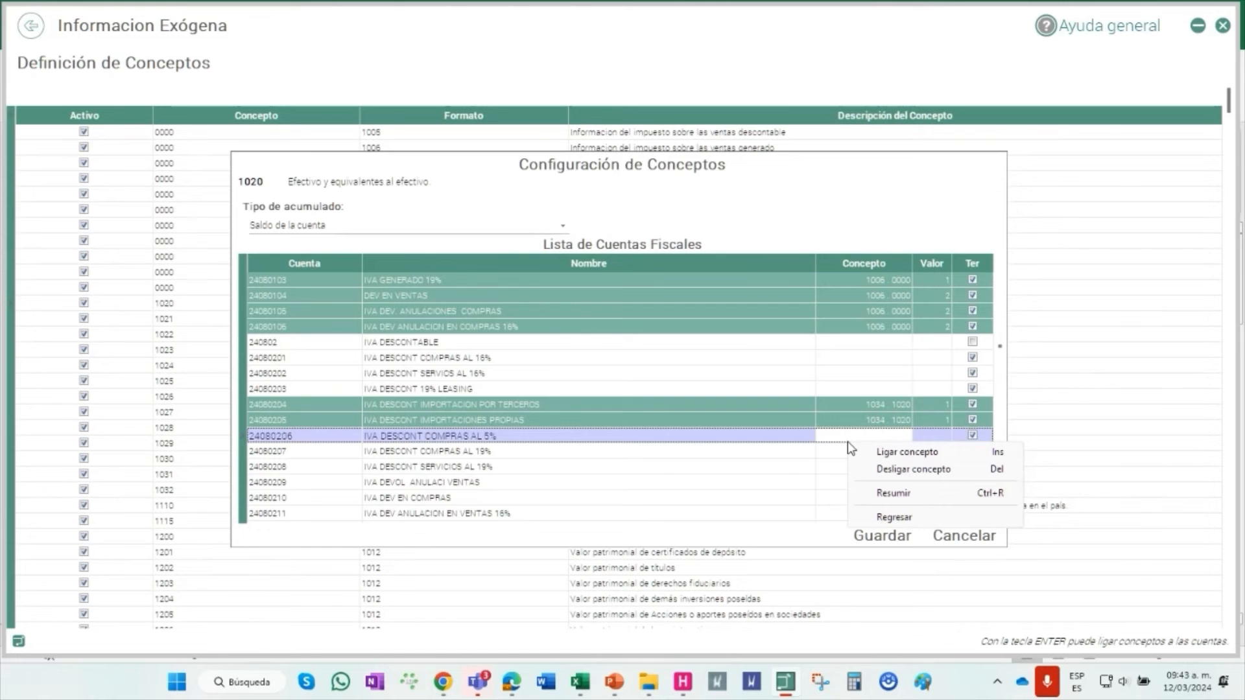
left_click(871, 452)
right_click(870, 451)
left_click(877, 463)
right_click(877, 473)
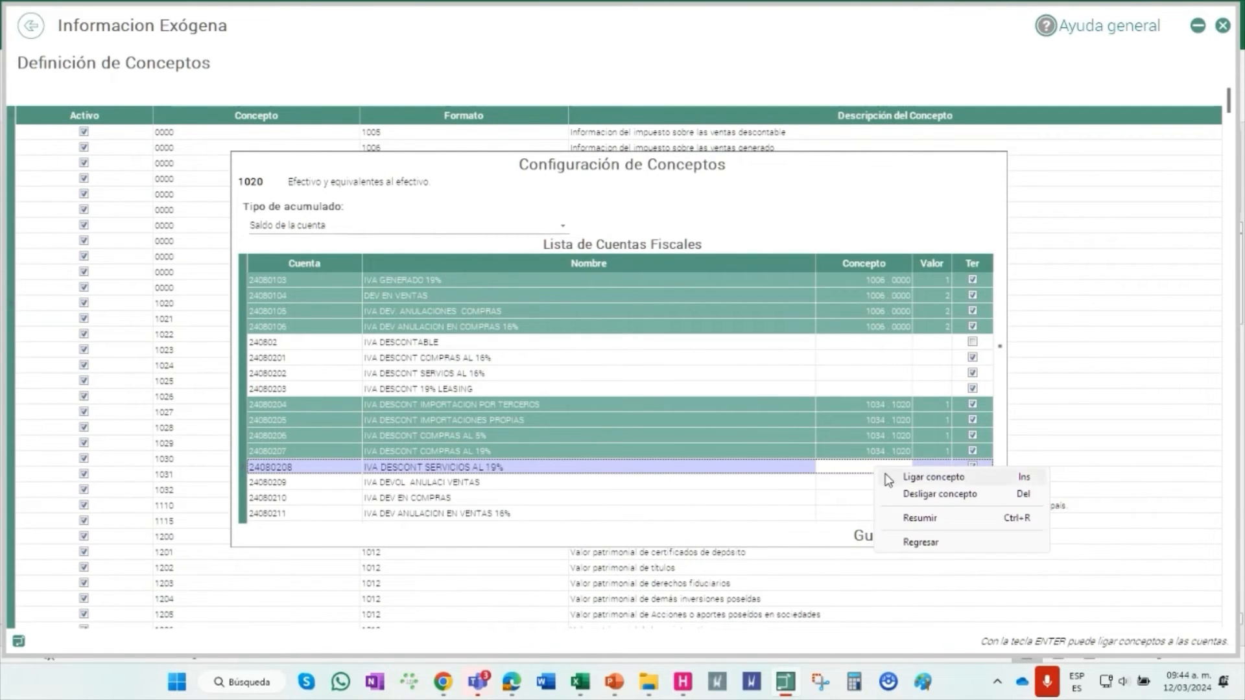
left_click(890, 474)
right_click(874, 481)
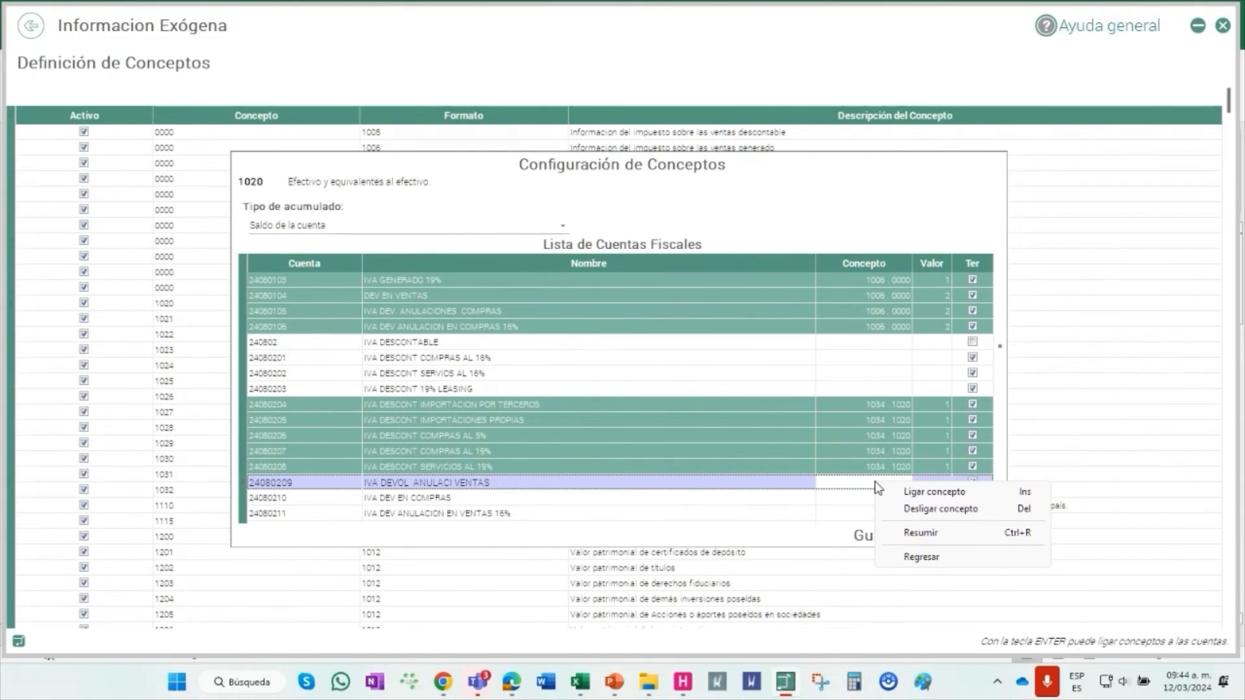
left_click(889, 491)
Link account 24080213, IVA COSTOS IMPORTACION TERCEROS, to concept 1020 and save the configuration
scroll(888, 510, "down", 3)
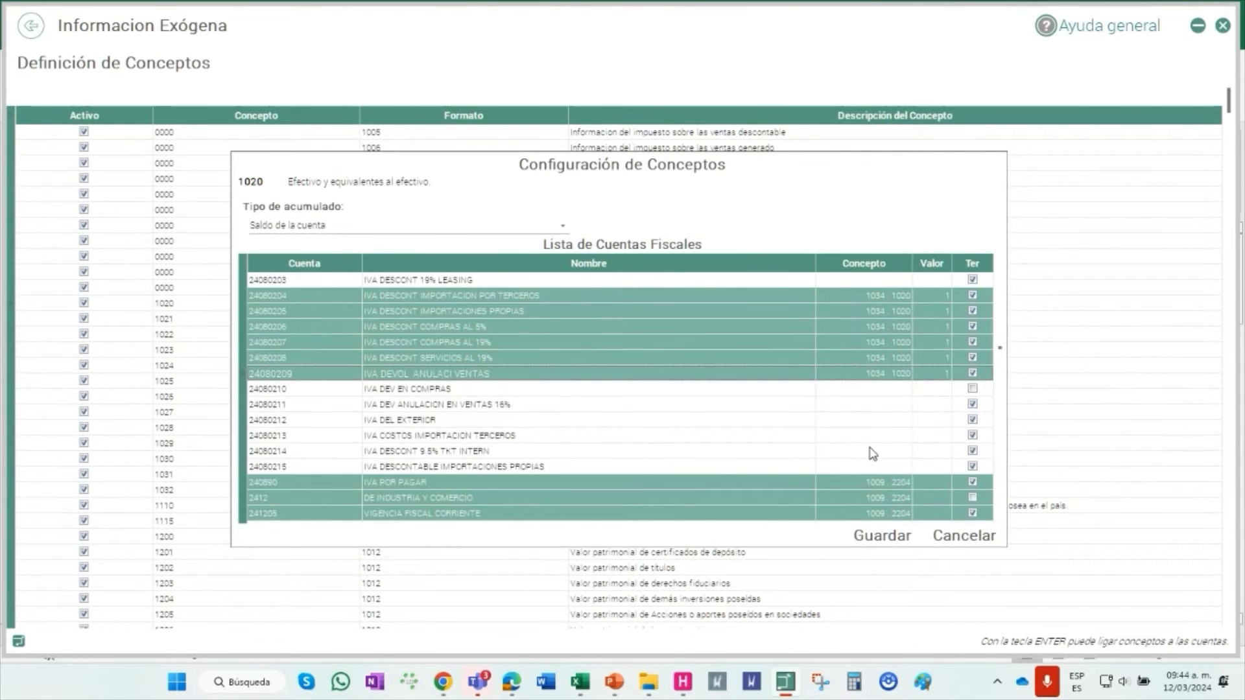
right_click(873, 439)
left_click(889, 448)
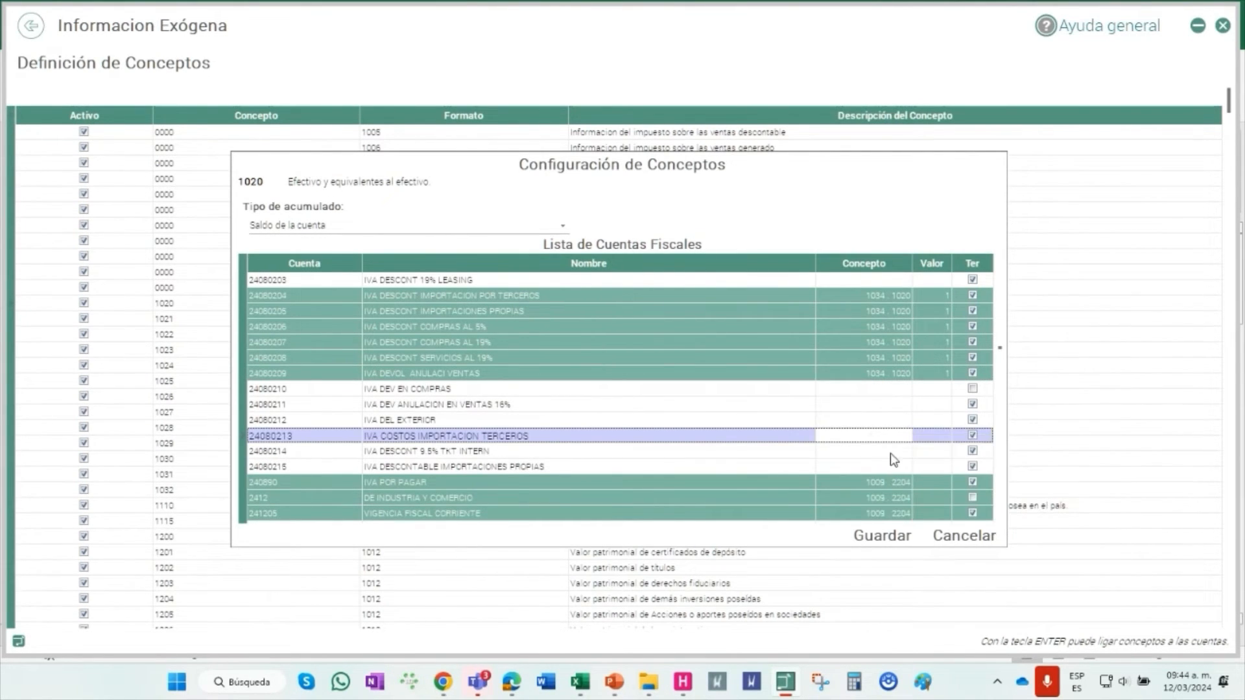
left_click(884, 534)
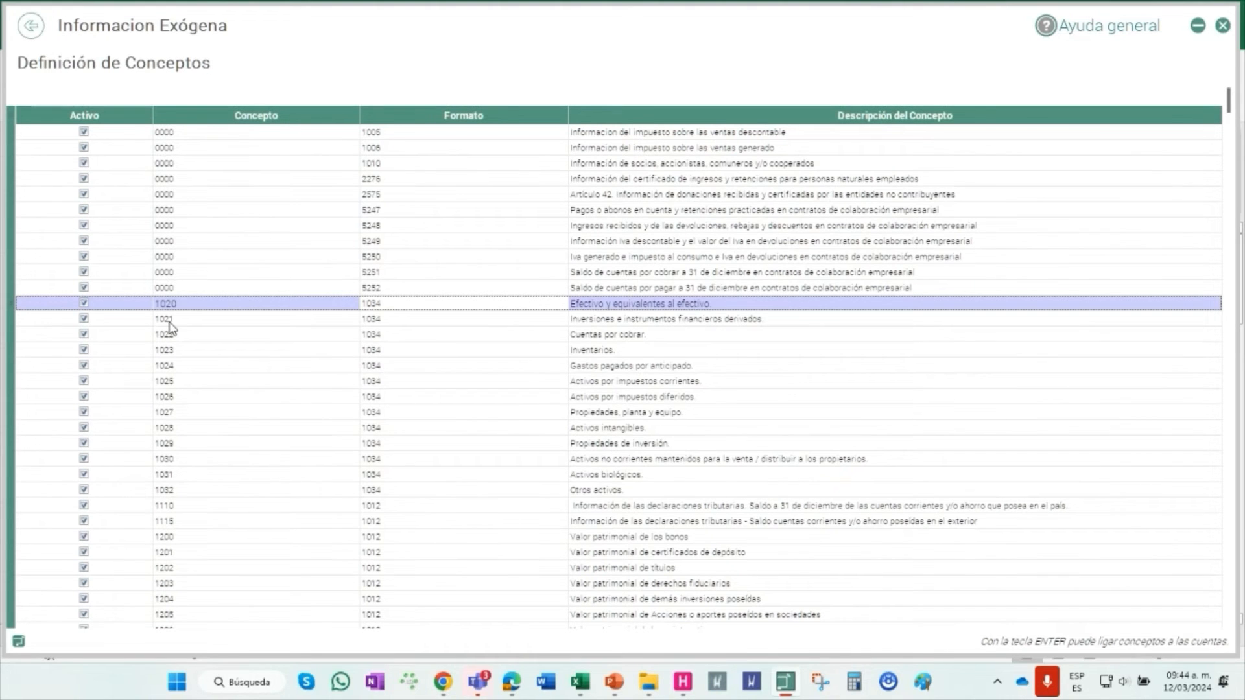
Leave the concept definitions and accumulate concept 1020, format 1034, in Toma de Información
key("Escape")
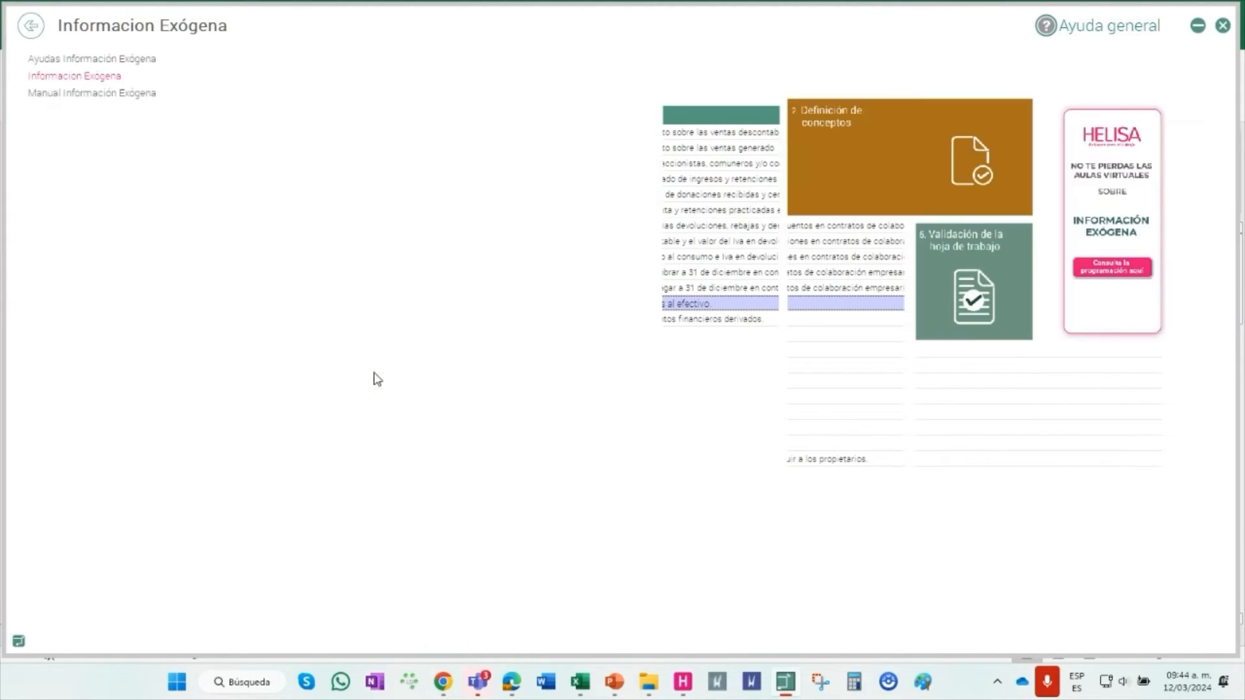
left_click(685, 319)
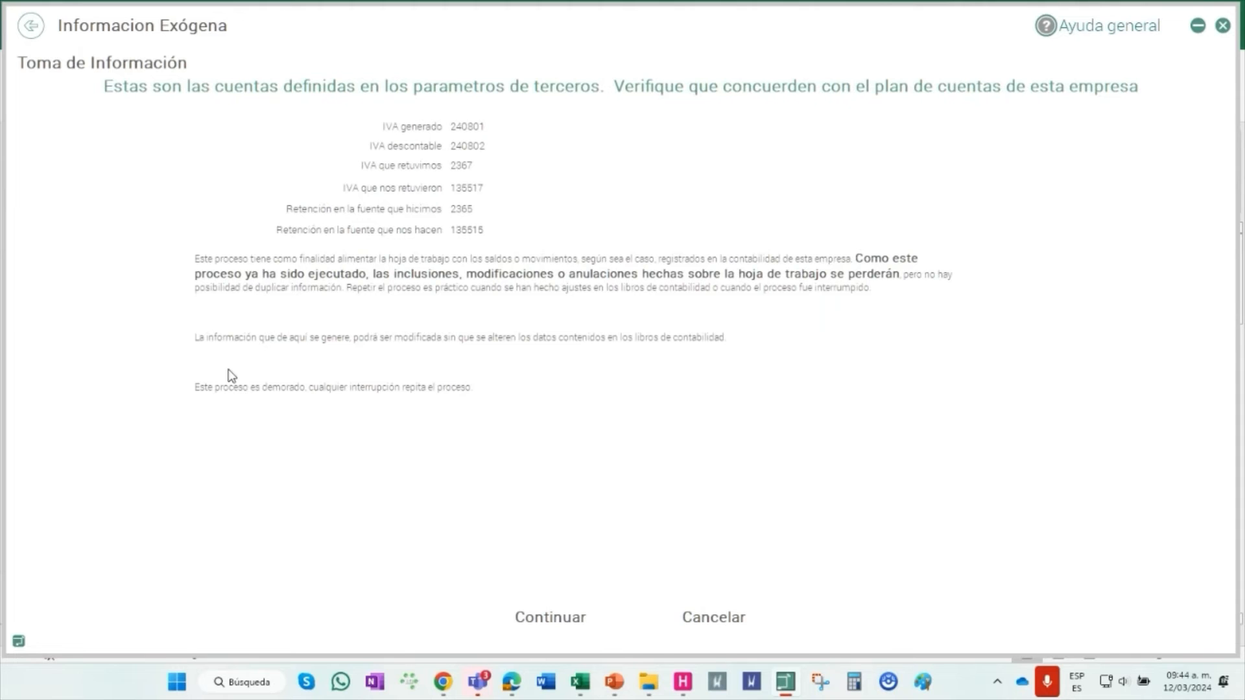
left_click(540, 619)
left_click(116, 430)
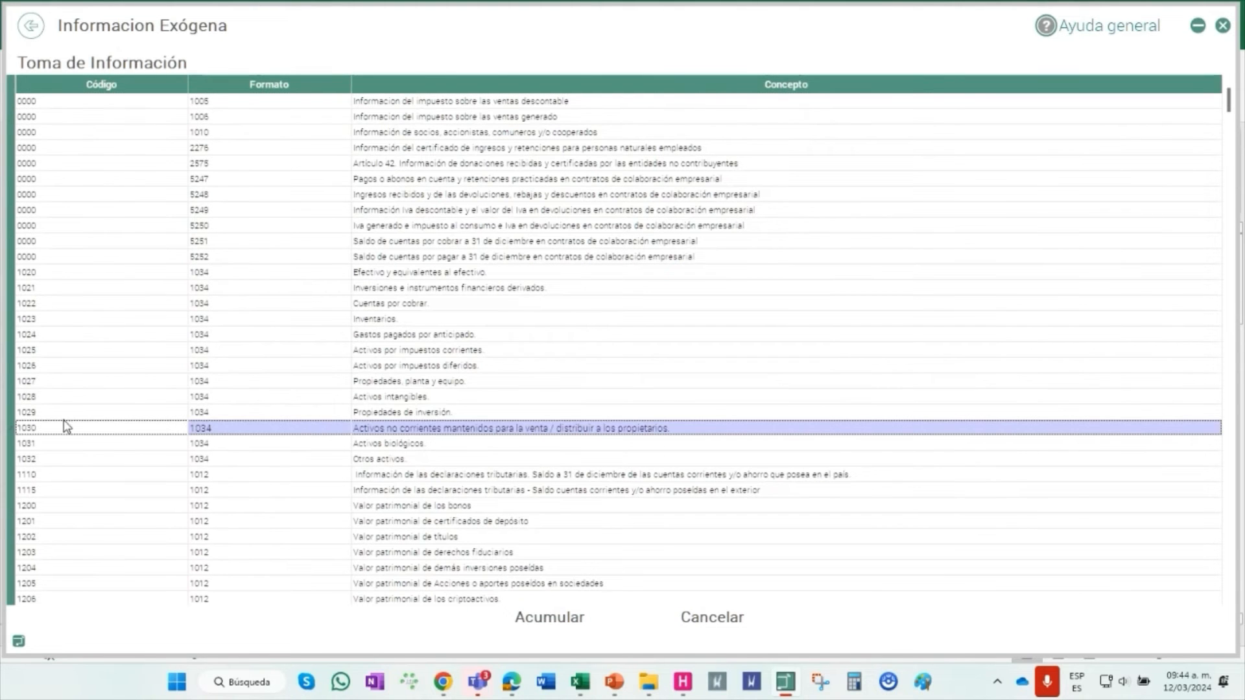
left_click(142, 273)
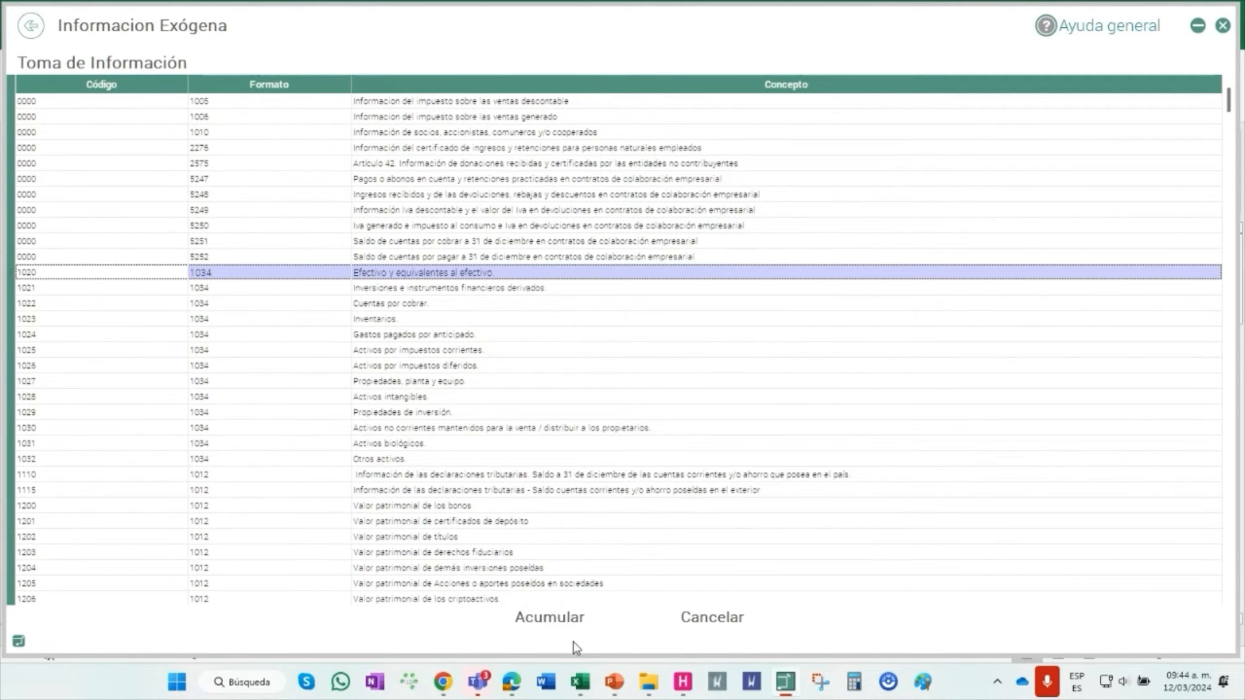
left_click(569, 621)
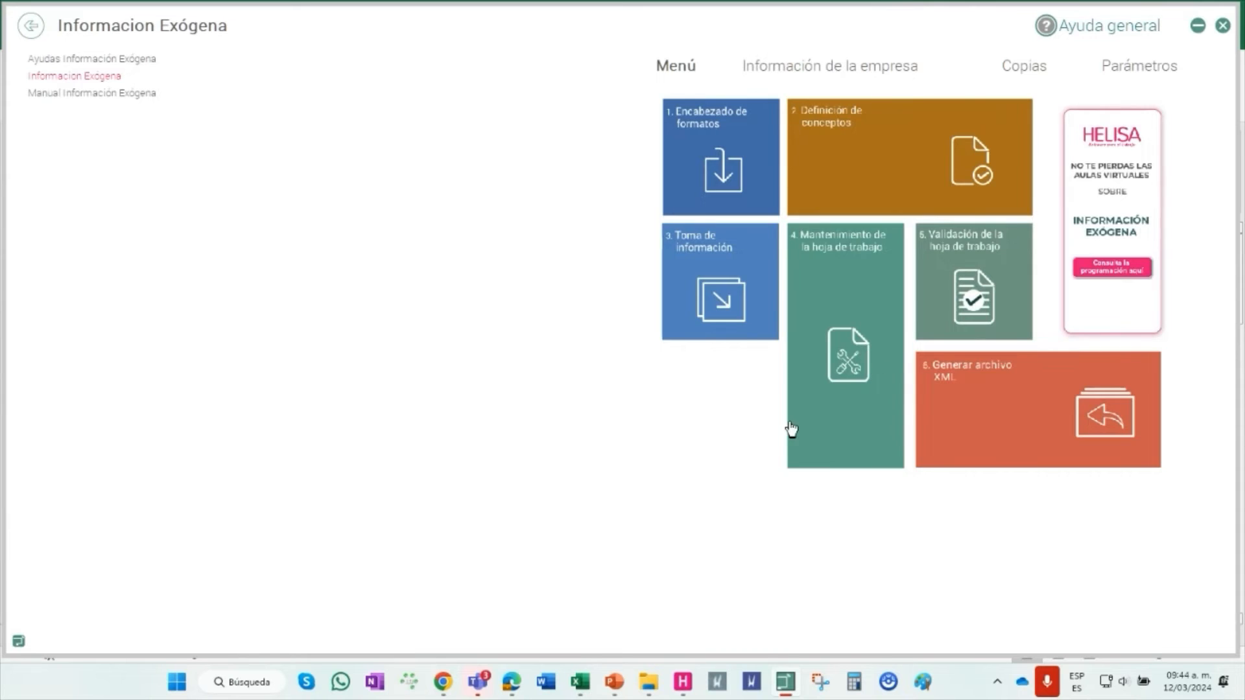
Open the worksheet maintenance, check which formats the format column filter offers, and leave the worksheet
left_click(791, 428)
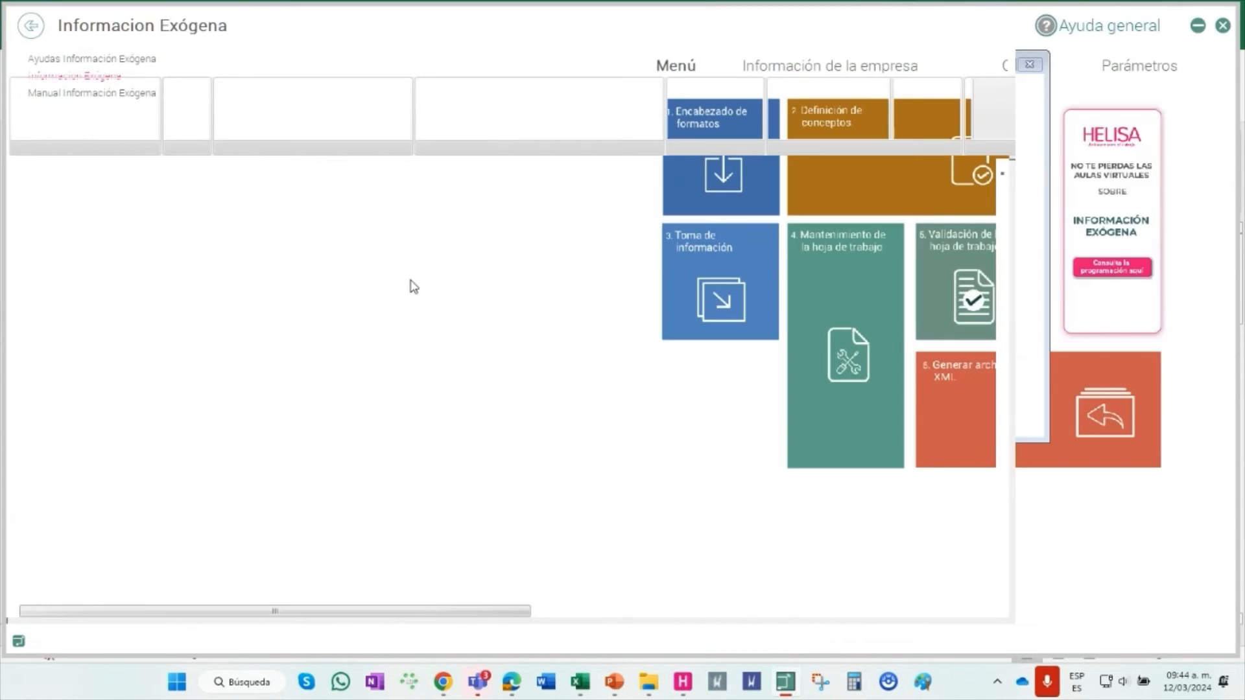
left_click(66, 200)
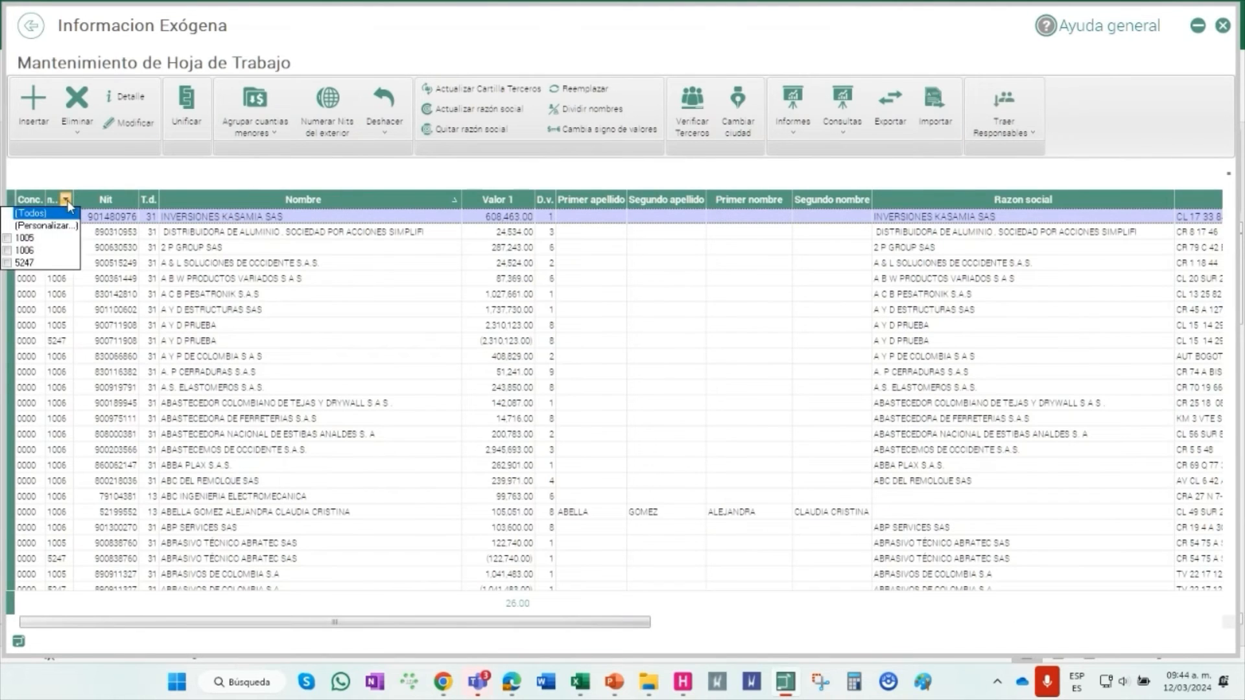
left_click(112, 281)
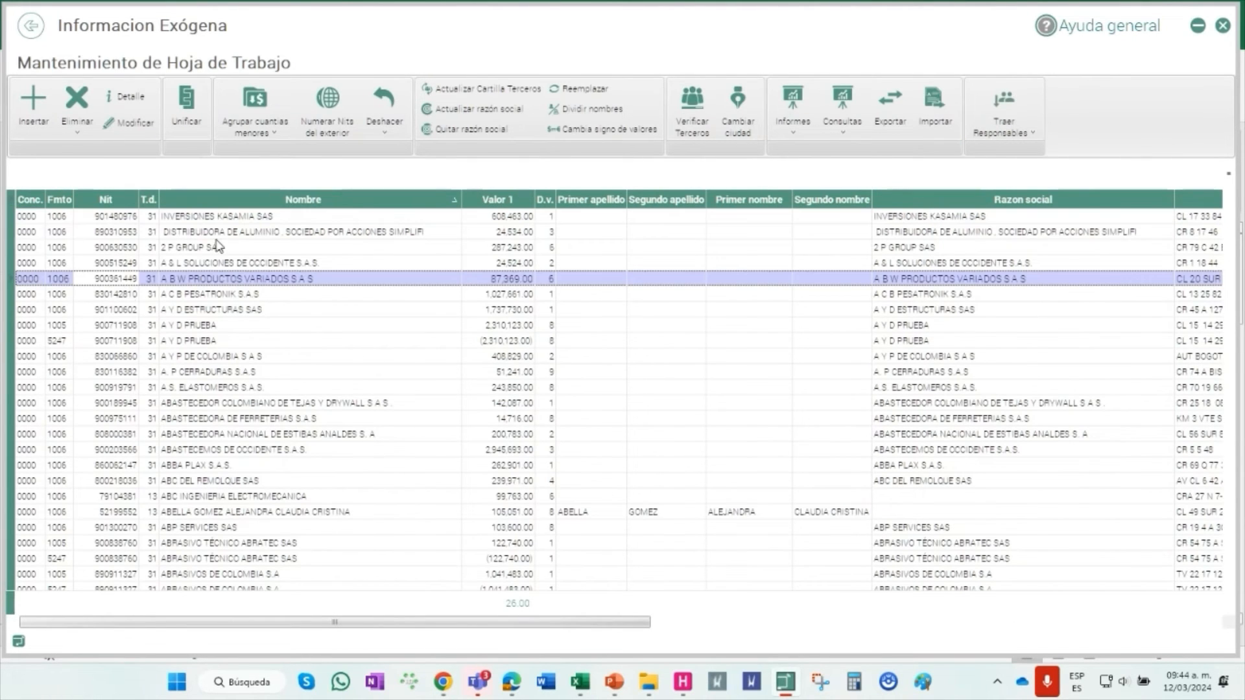
key("Escape")
Switch to the Excel workbook, review the Tipos de acumulados descriptions, and return to Información Exógena
left_click(579, 682)
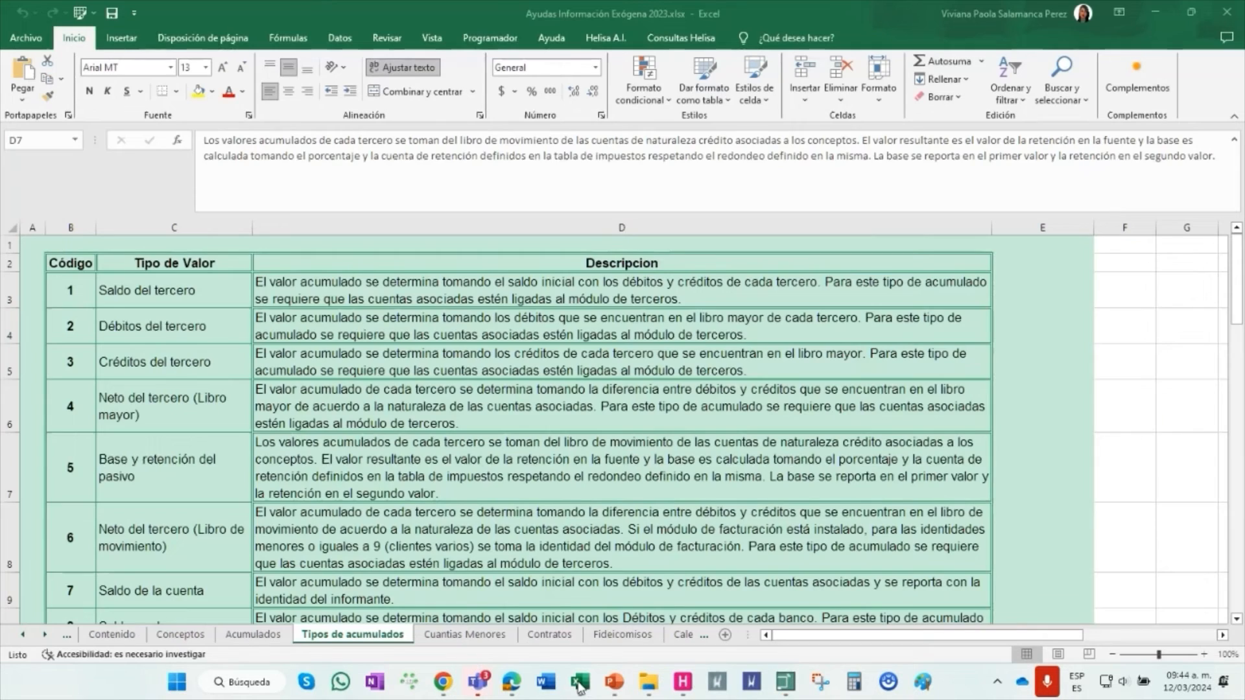
scroll(130, 428, "down", 3)
scroll(131, 421, "up", 3)
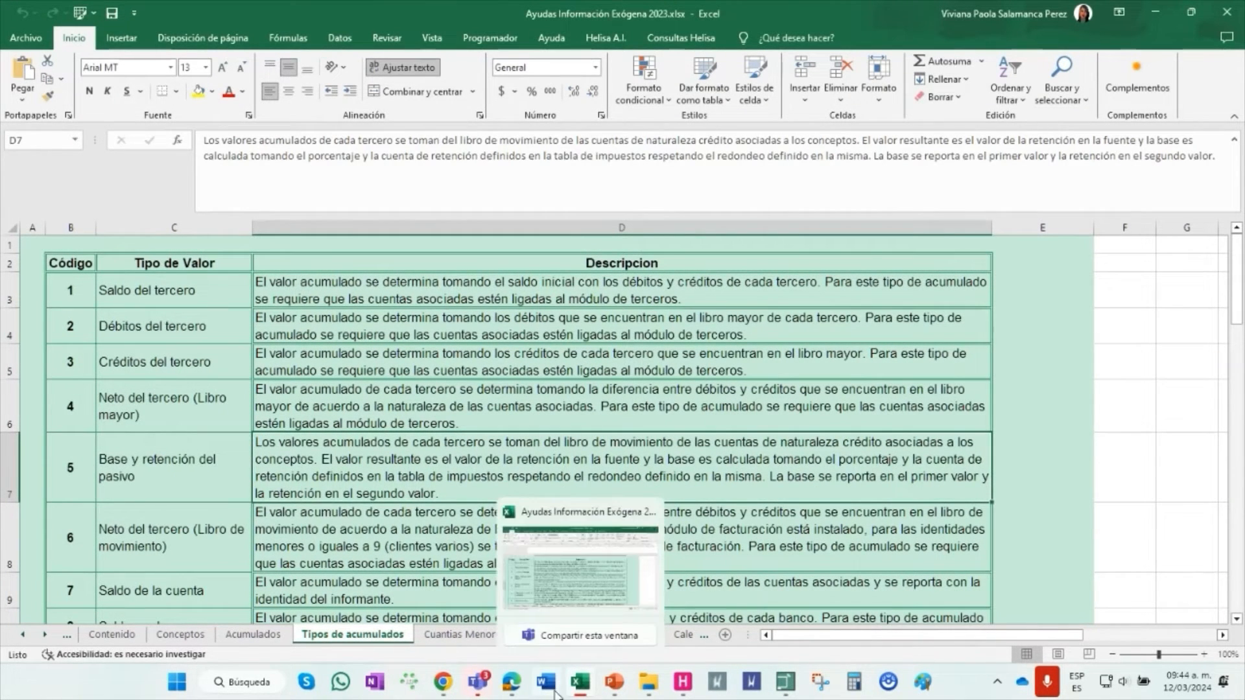
left_click(780, 686)
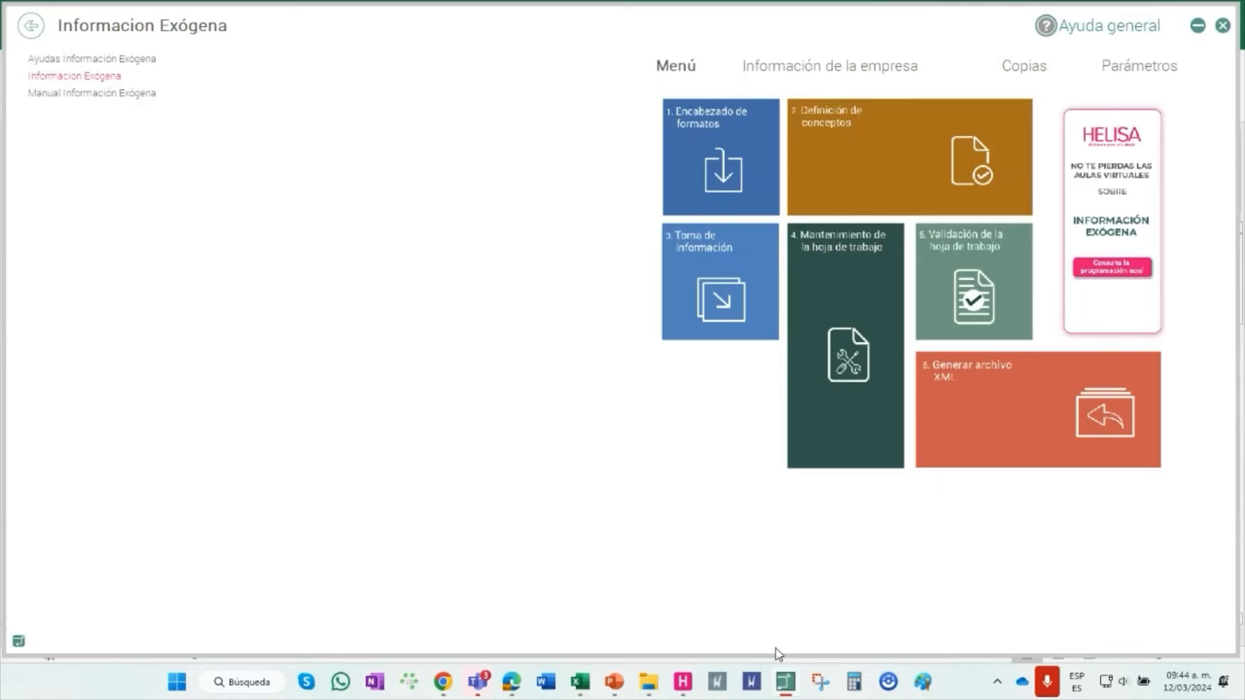
Open the fiscal account linking configuration of concept 1020, format 1034, from the concept definitions
left_click(864, 130)
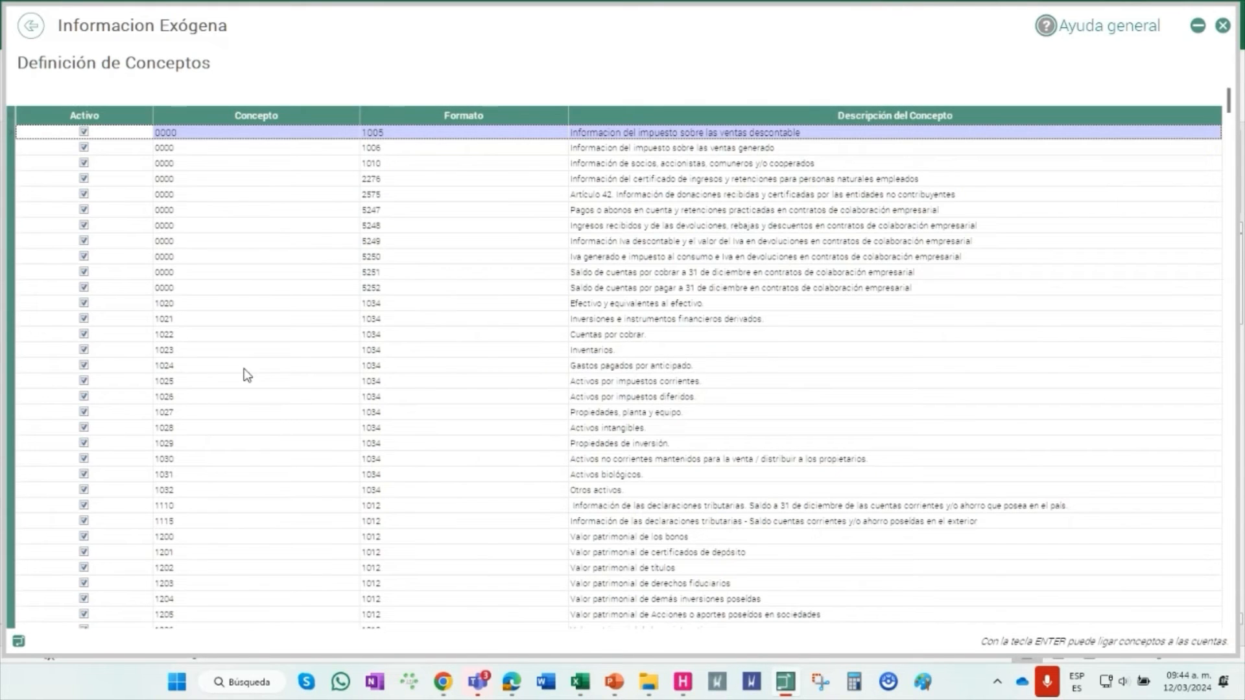
left_click(254, 313)
right_click(656, 314)
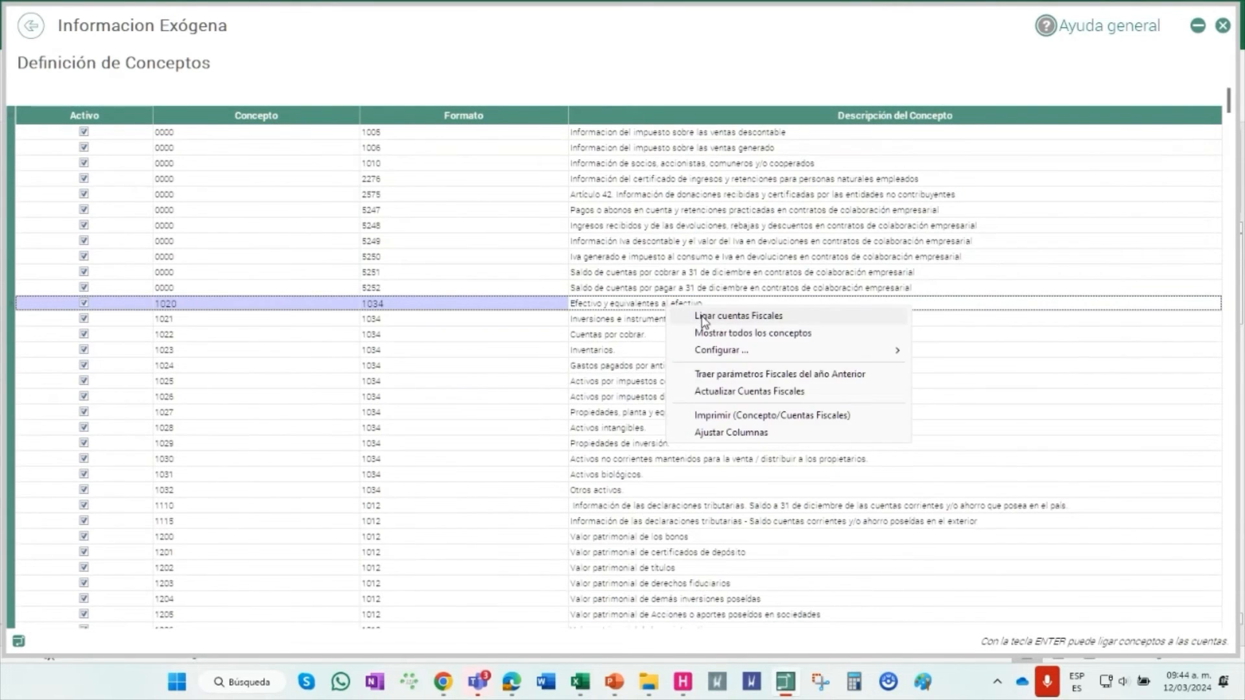
left_click(681, 321)
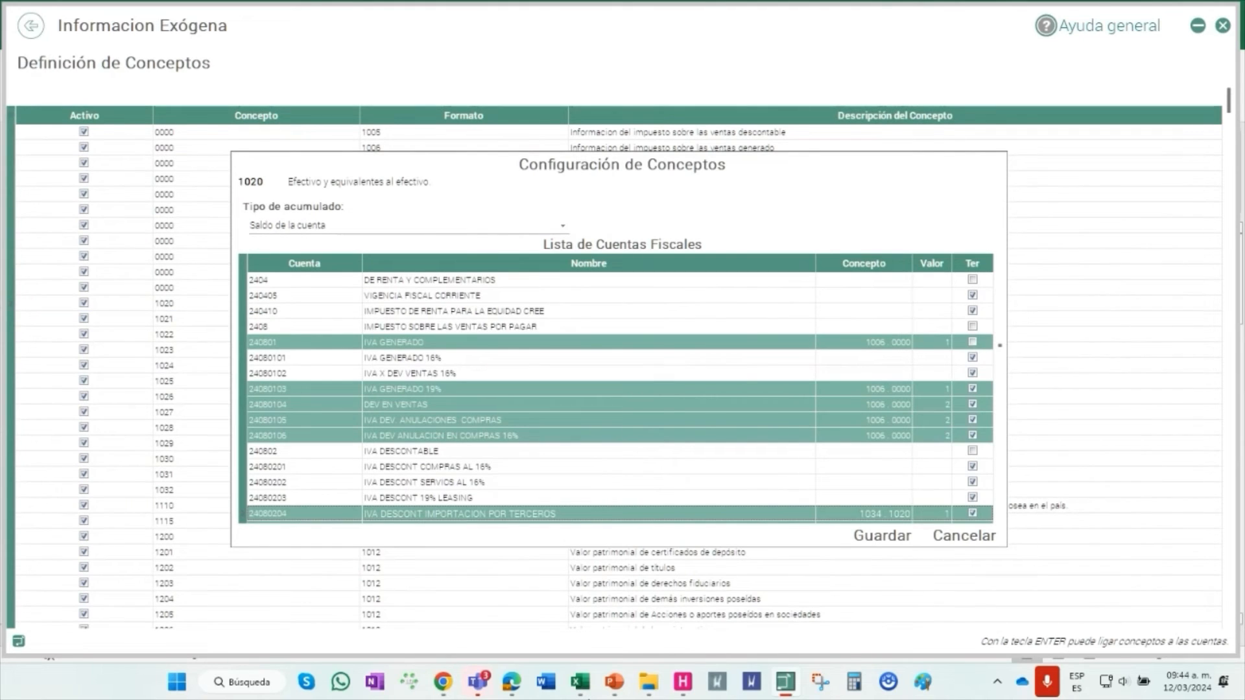
Switch to the Excel workbook, review the description of the Saldo de la cuenta accumulation type, and return to Información Exógena
left_click(592, 691)
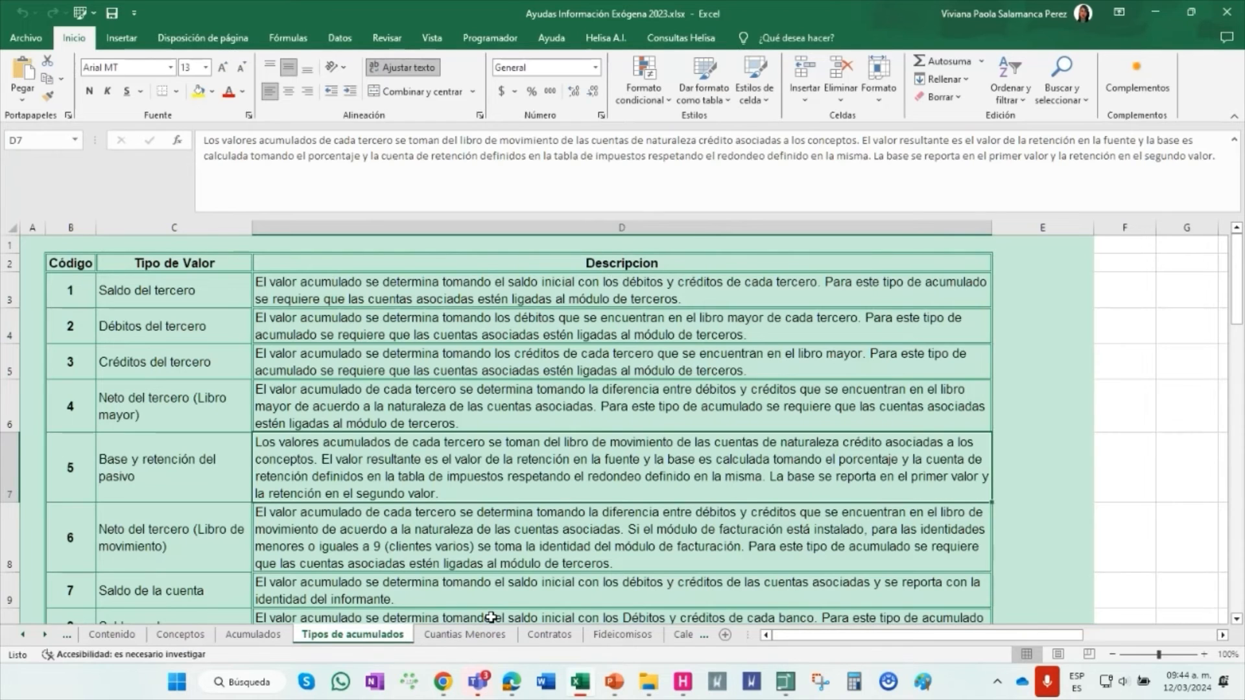
left_click(332, 597)
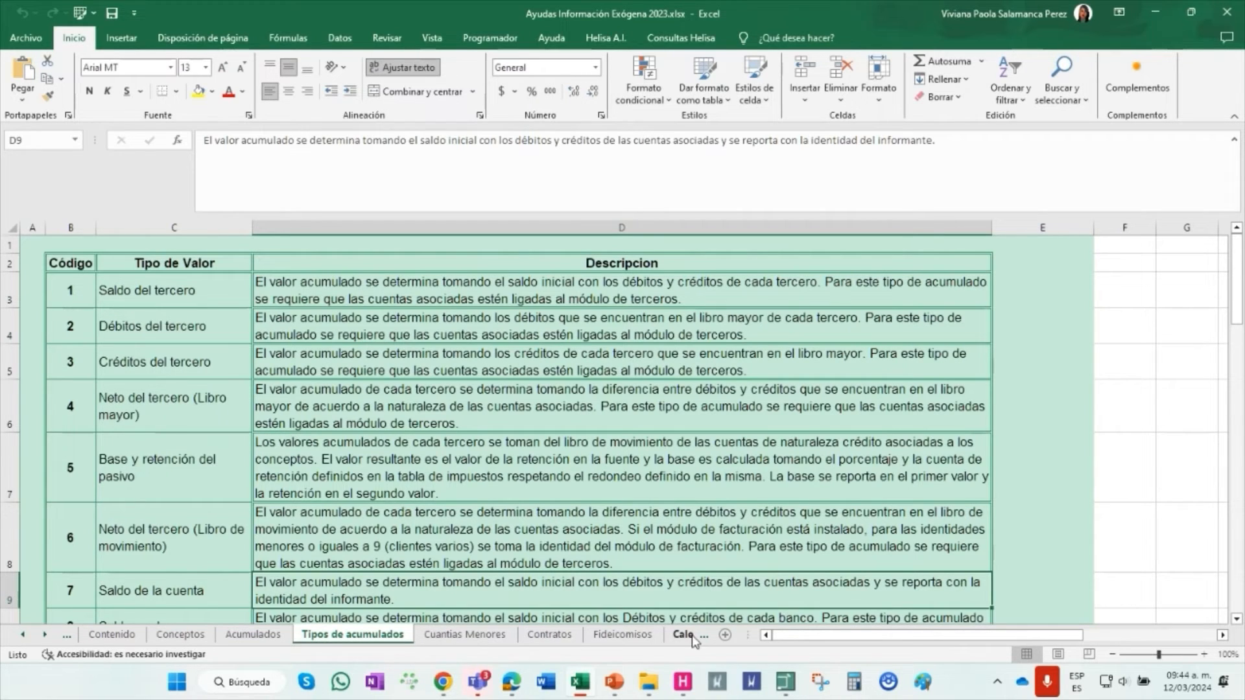
left_click(785, 682)
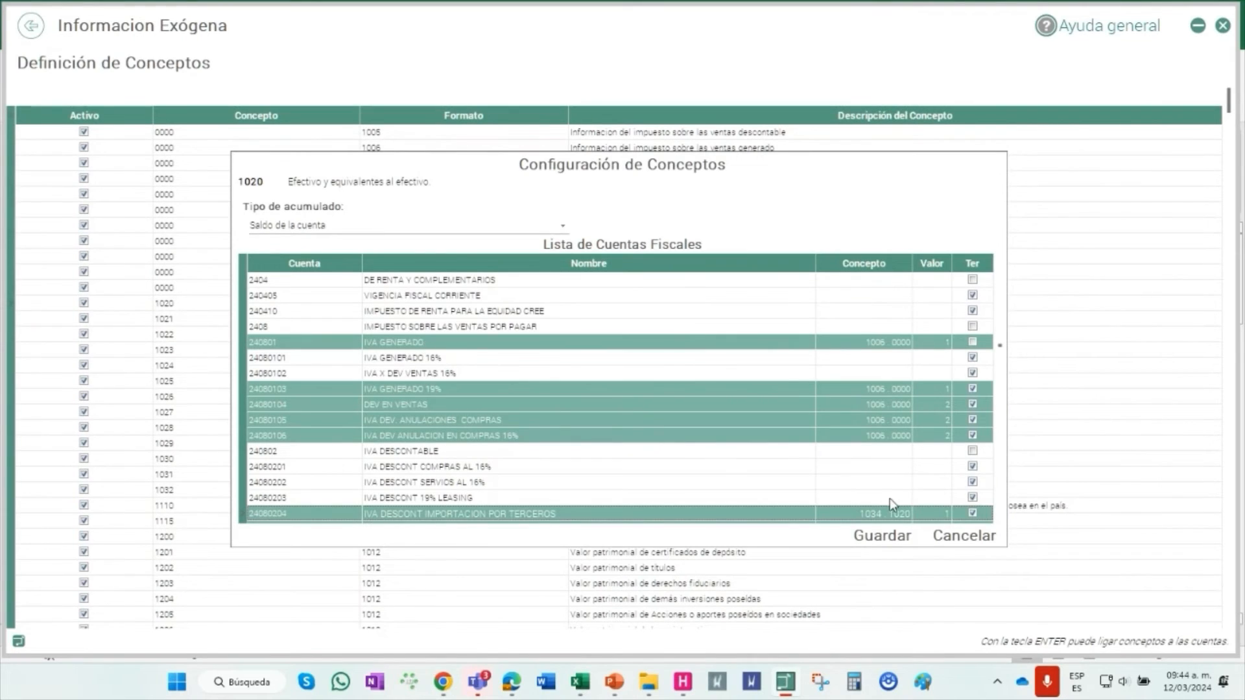
Check the IVA descontable accounts linked to concept 1020, save the configuration, and leave the concept definitions
scroll(882, 467, "down", 3)
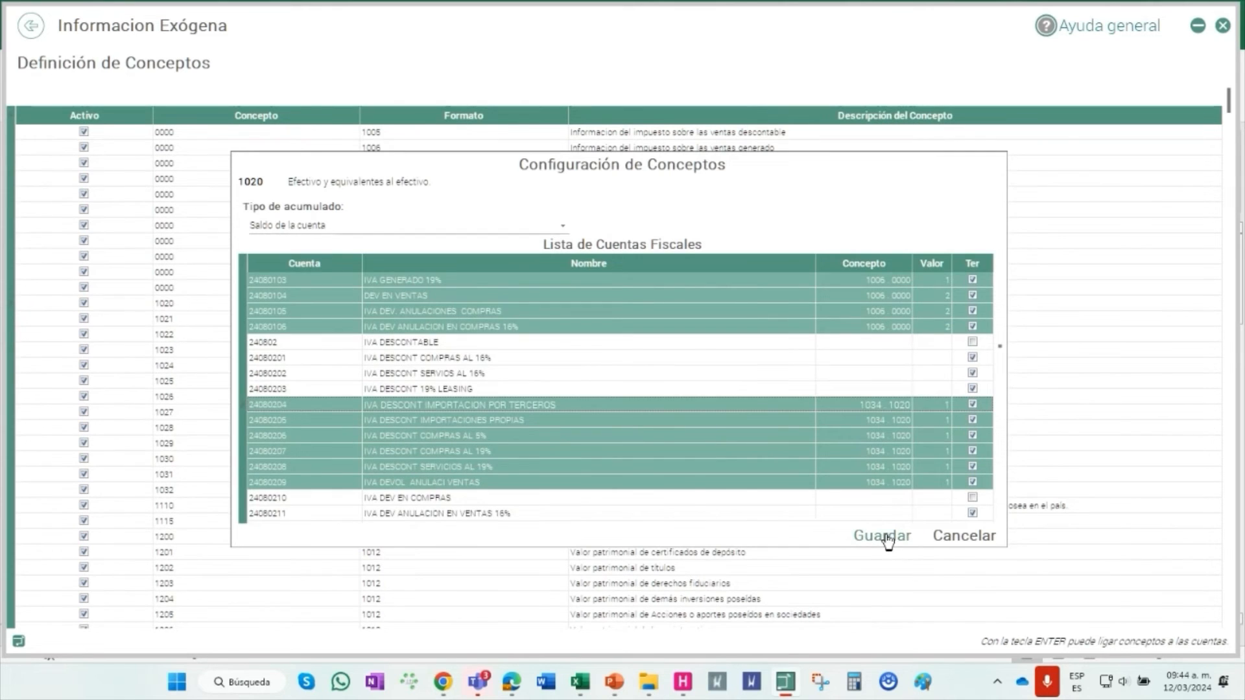
left_click(887, 539)
left_click(31, 26)
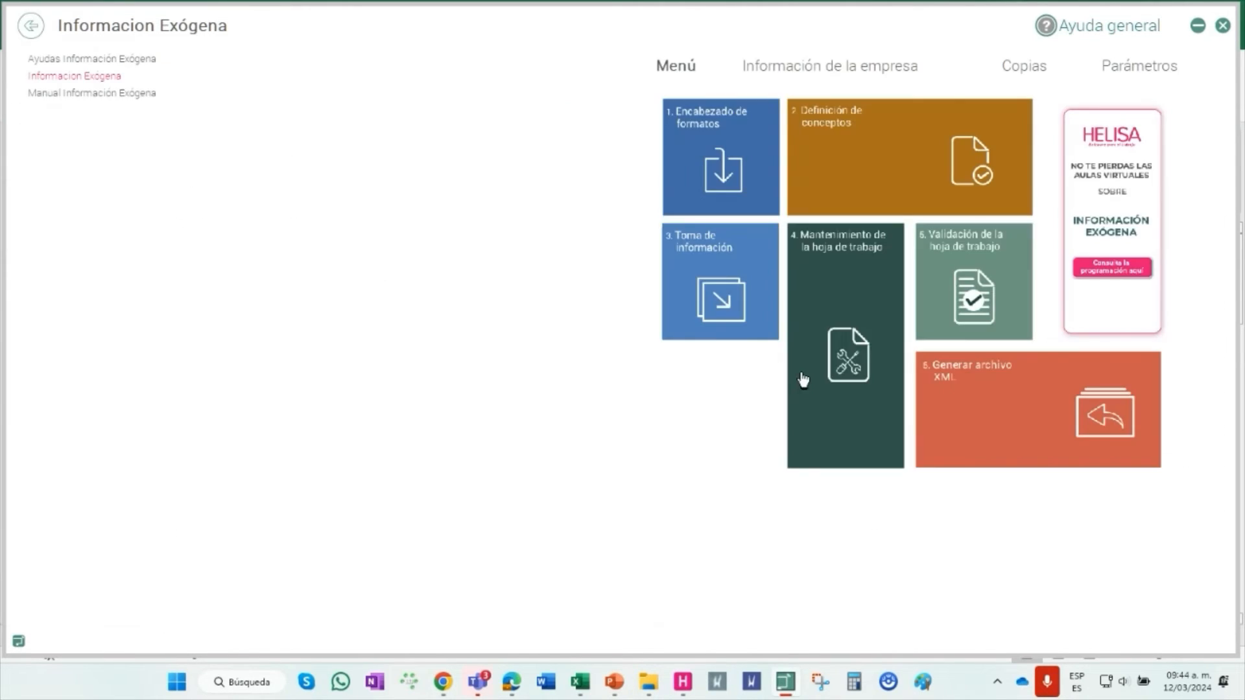
Accumulate concept 1027, Propiedades, planta y equipo, of format 1034 in Toma de Información
left_click(740, 313)
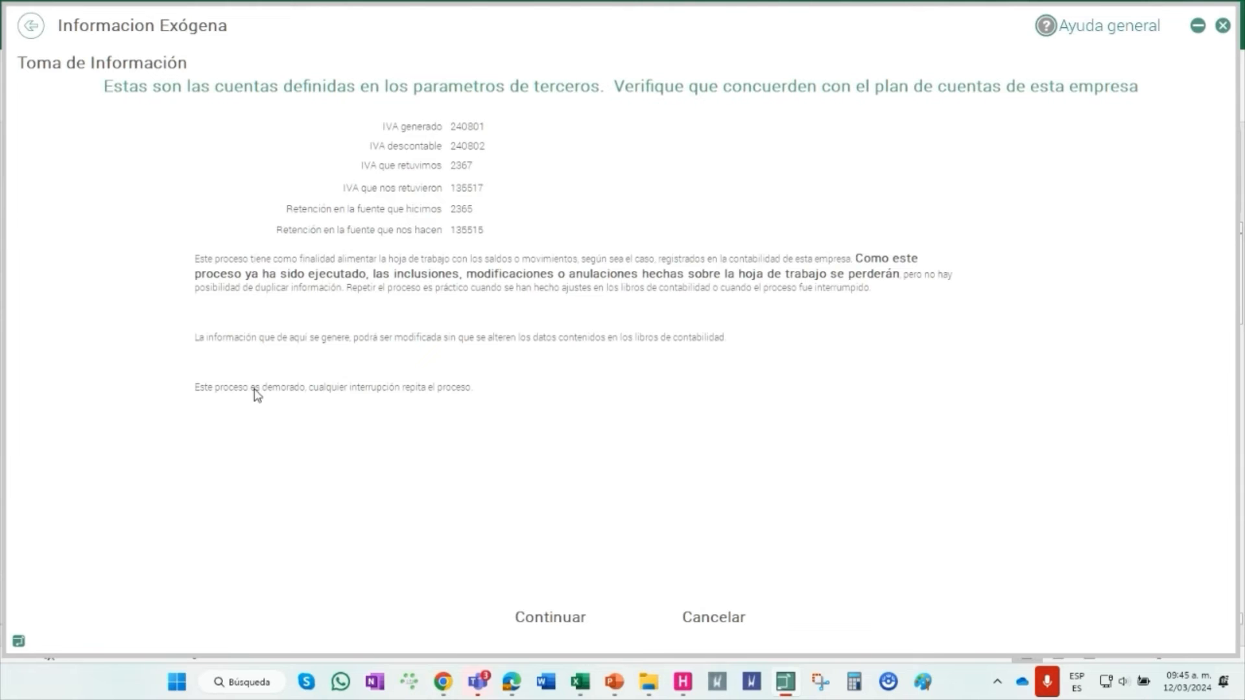
left_click(531, 622)
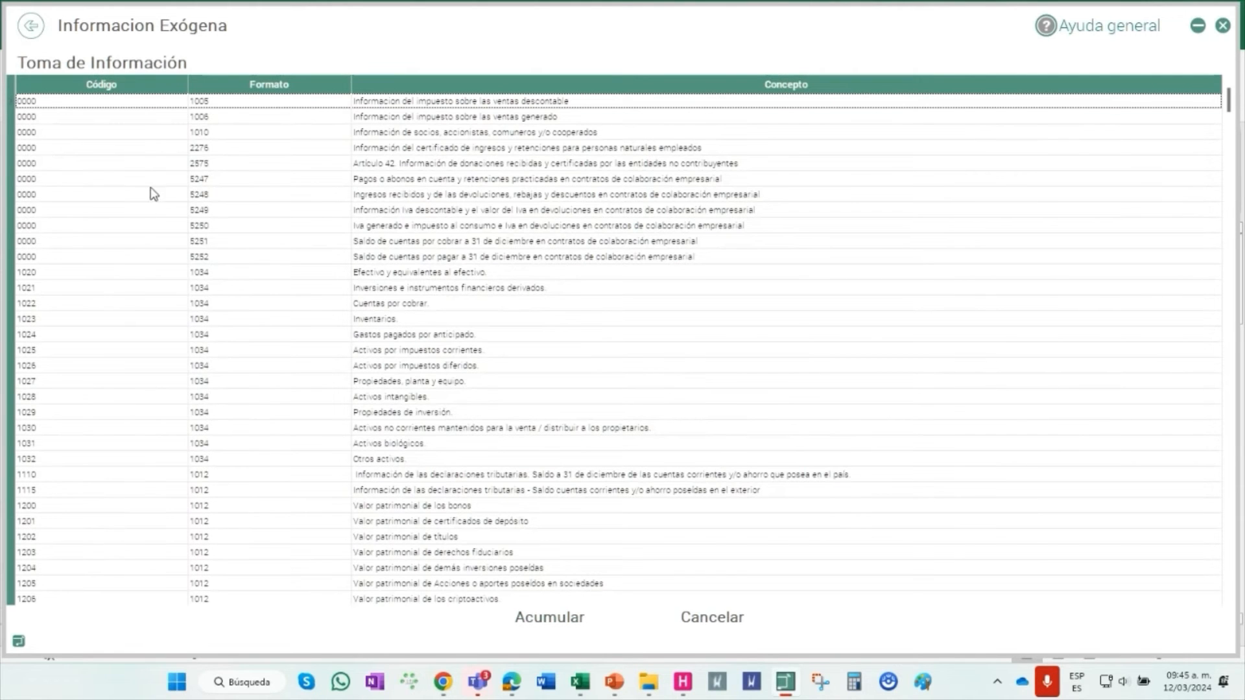
left_click(157, 271)
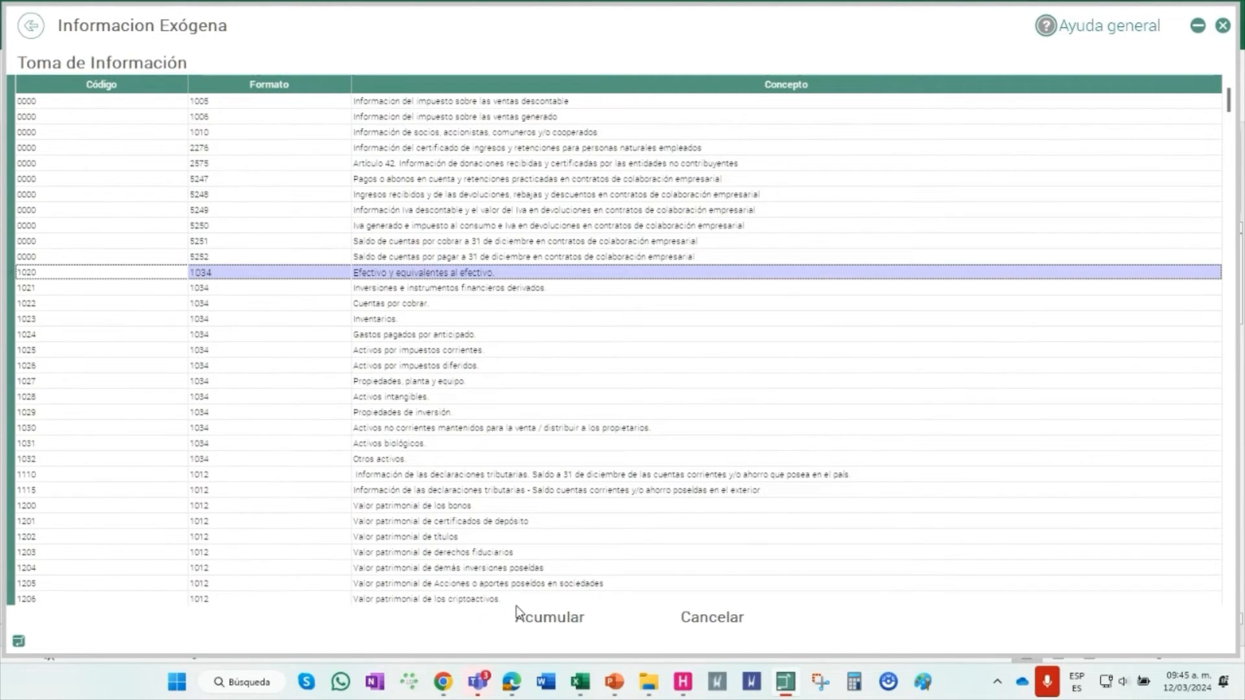
scroll(517, 597, "down", 1)
left_click(113, 365)
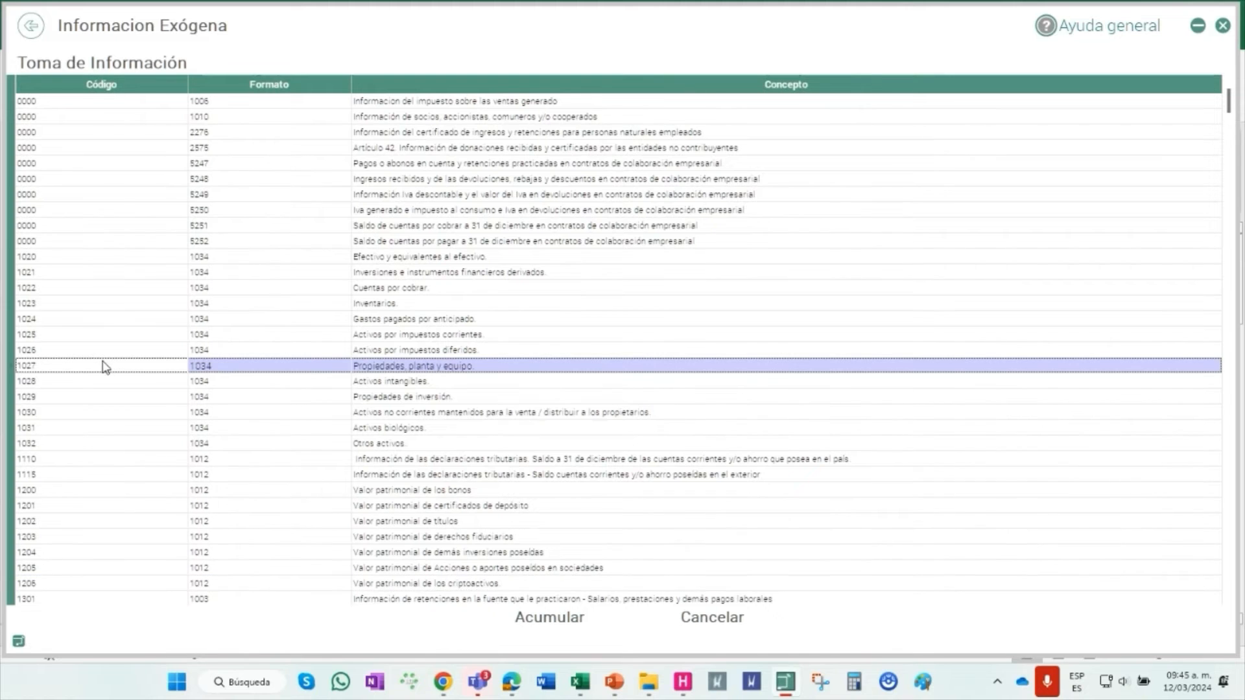
left_click(545, 619)
Open the worksheet maintenance, look for format 1034 in the records and the format column filter, and leave the worksheet
left_click(834, 300)
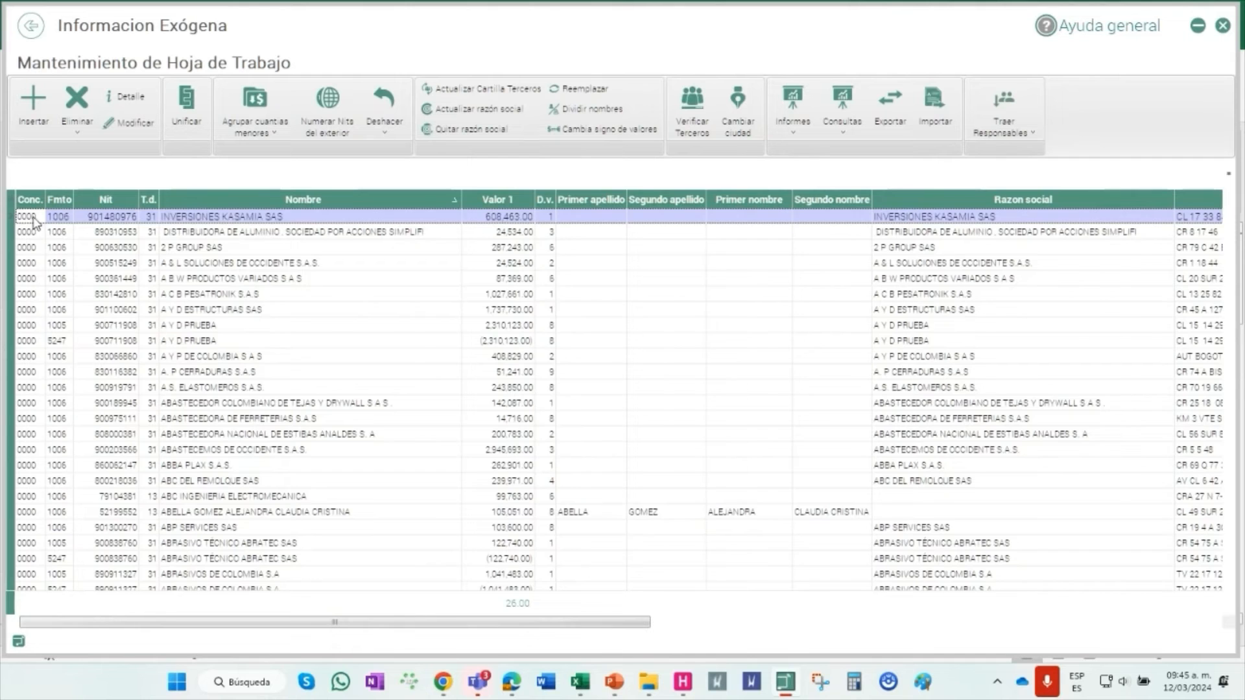
scroll(39, 428, "down", 8)
scroll(40, 428, "down", 12)
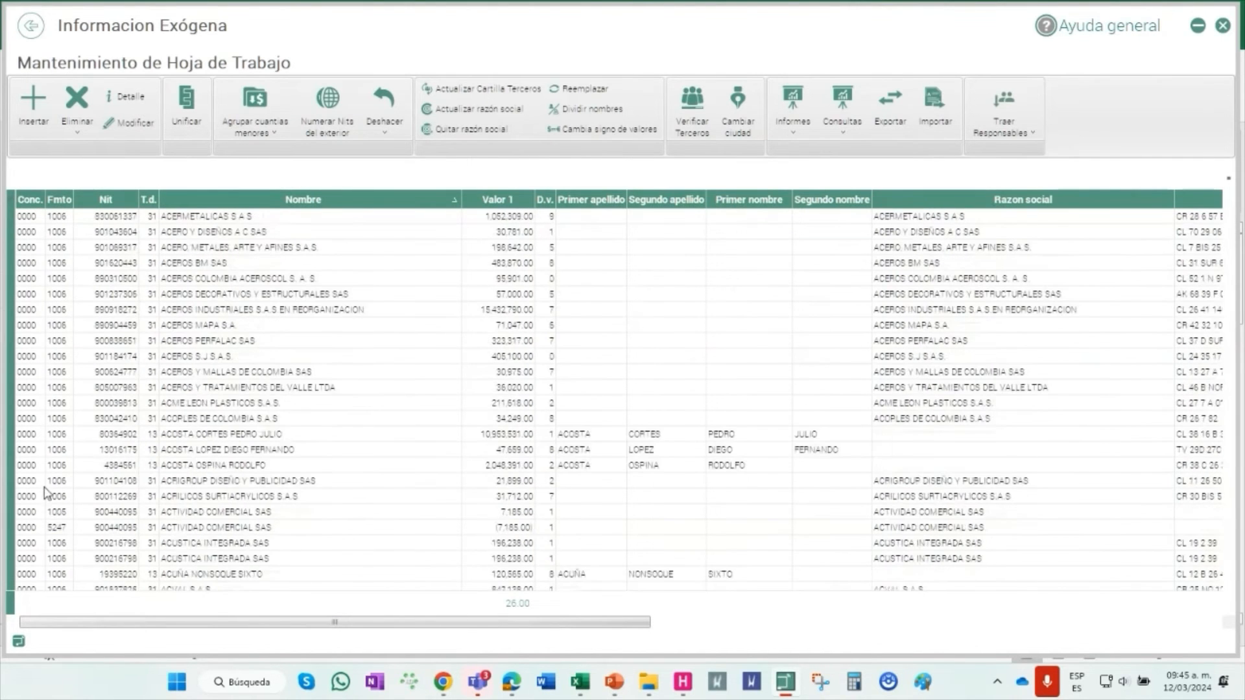
left_click(65, 196)
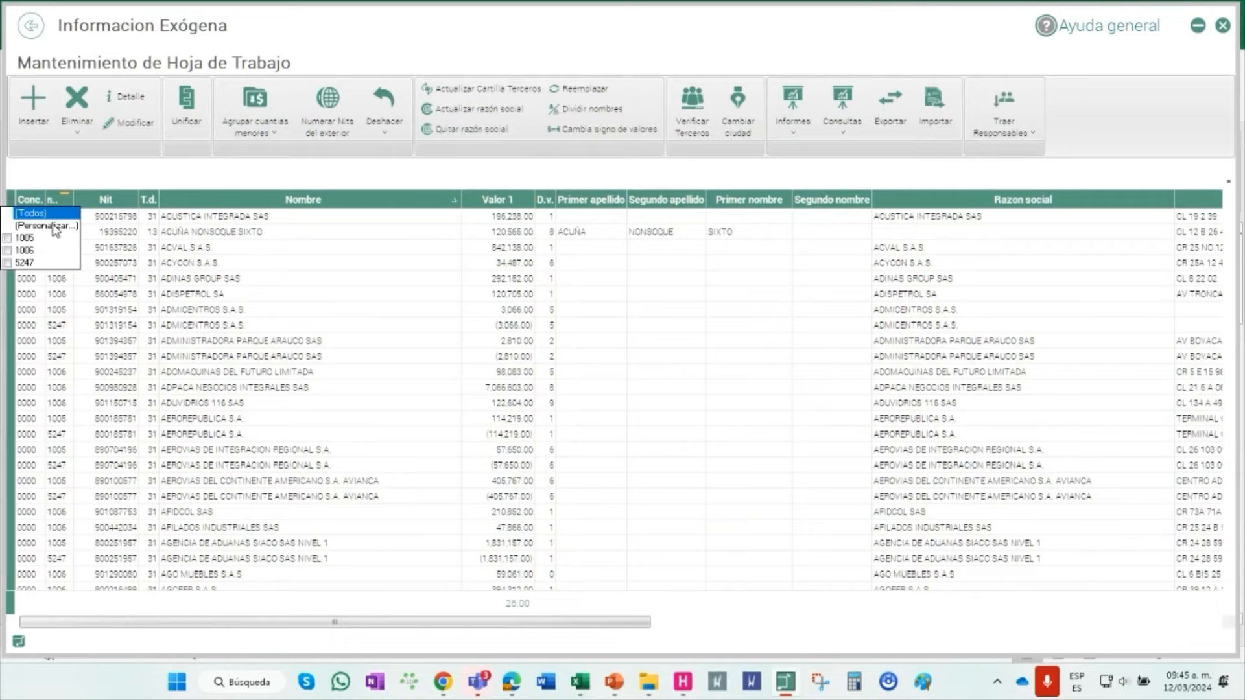
left_click(41, 280)
scroll(51, 298, "down", 12)
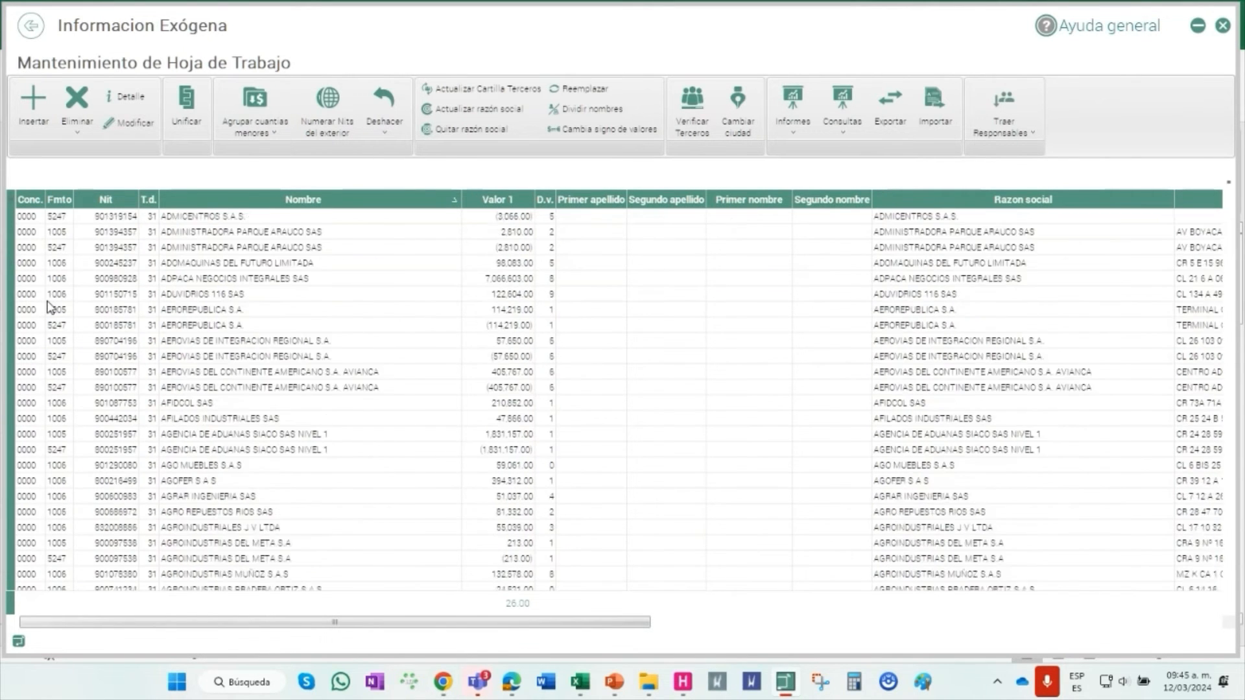
scroll(273, 550, "down", 4)
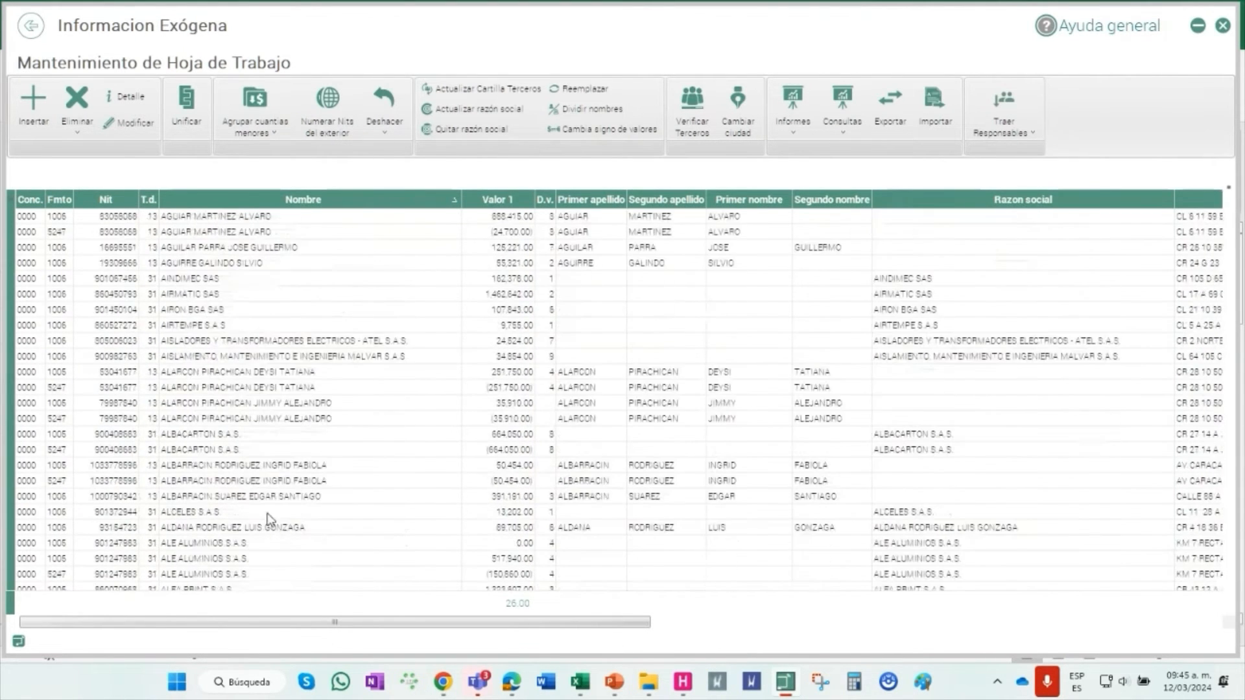
scroll(271, 519, "down", 8)
left_click(30, 25)
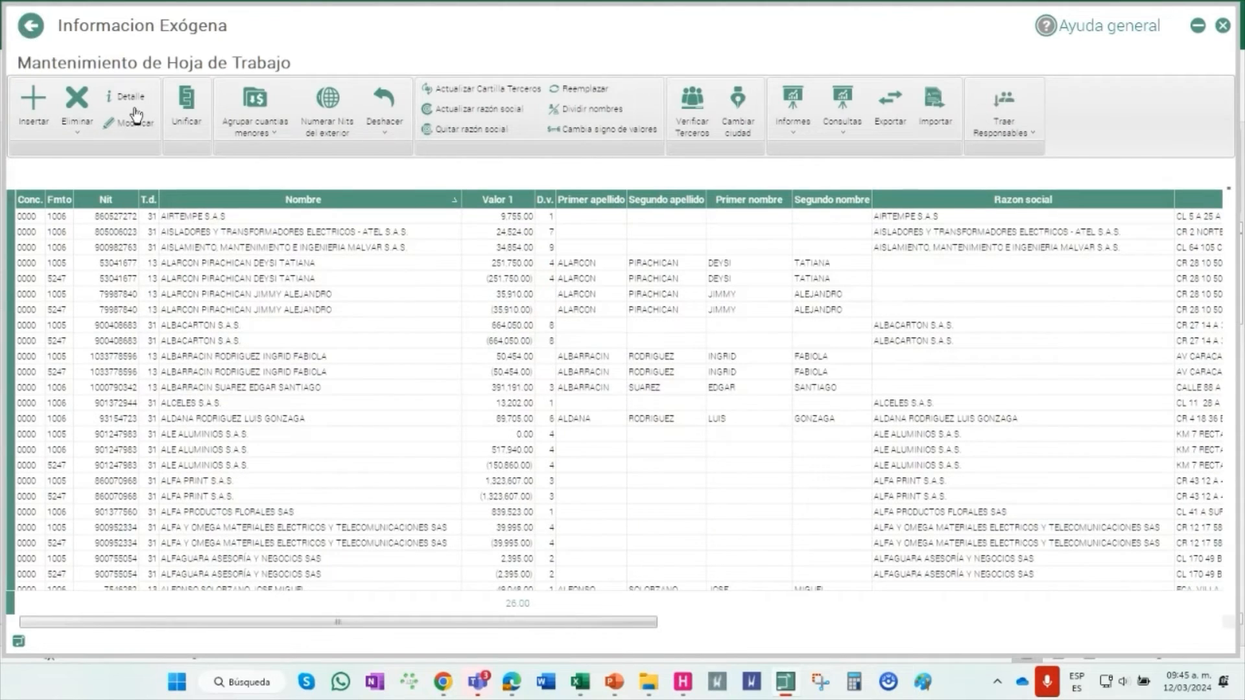
Set the accumulation type of concept 1020, format 1034, to Débitos del tercero and save the configuration
left_click(861, 153)
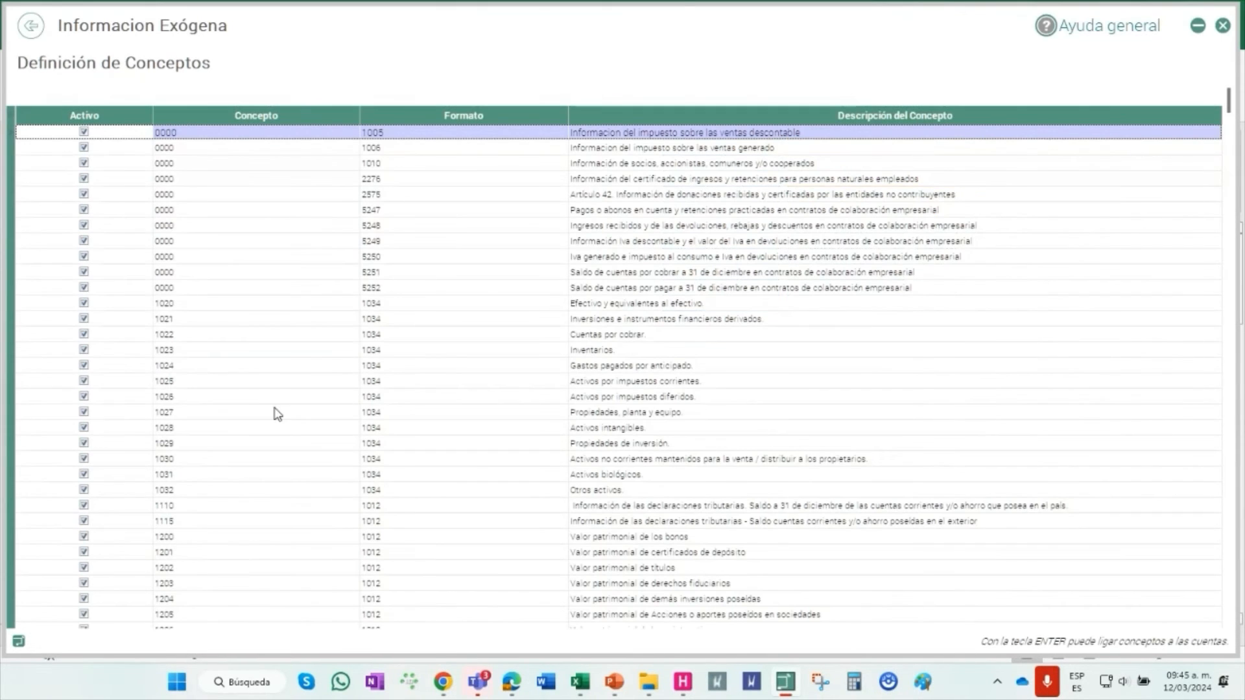
left_click(313, 304)
right_click(315, 306)
left_click(356, 327)
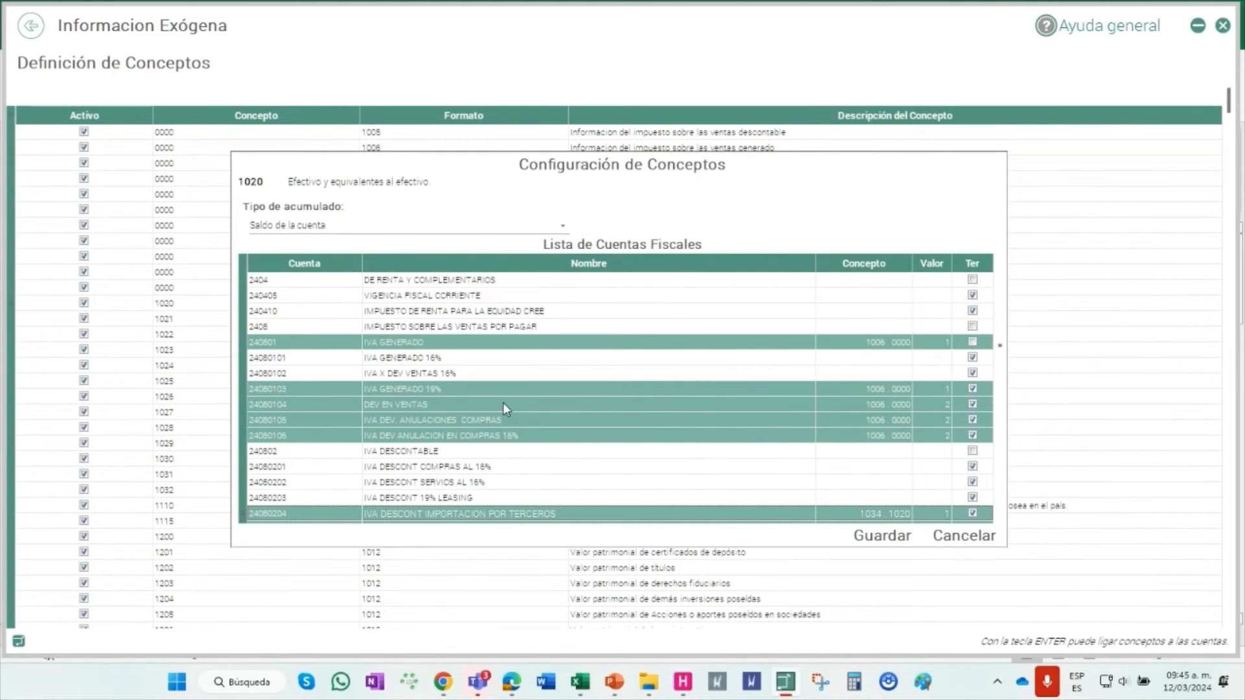
left_click(561, 225)
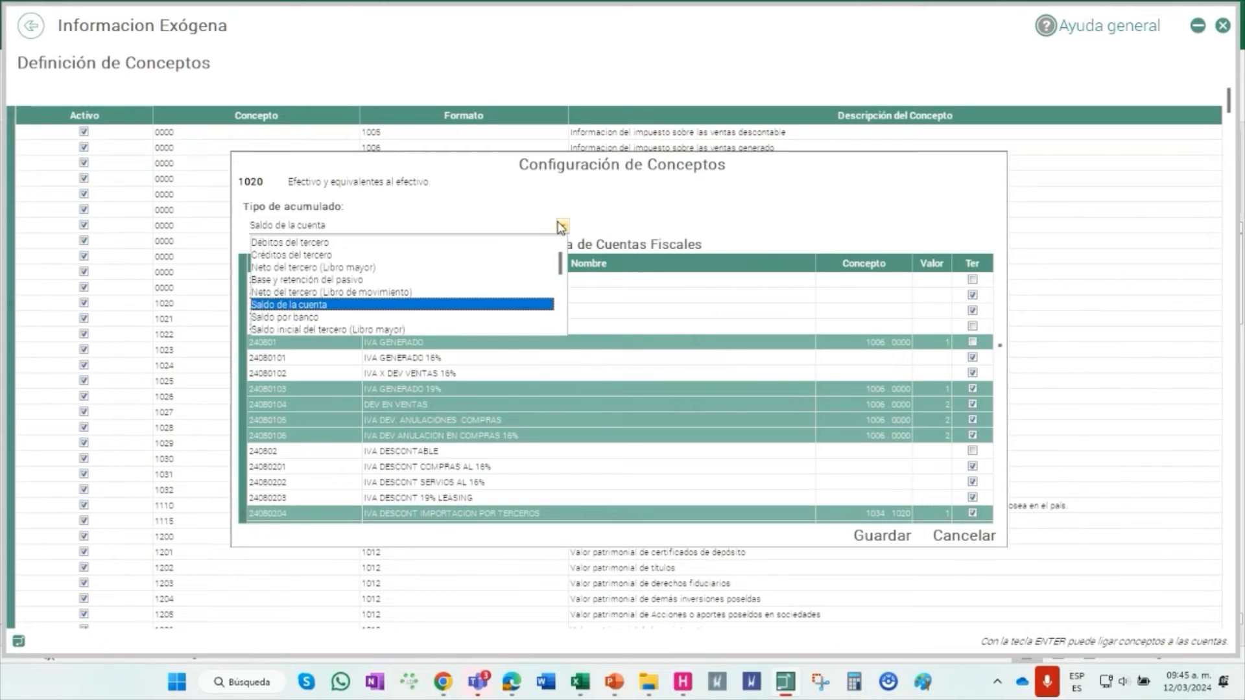
left_click(435, 245)
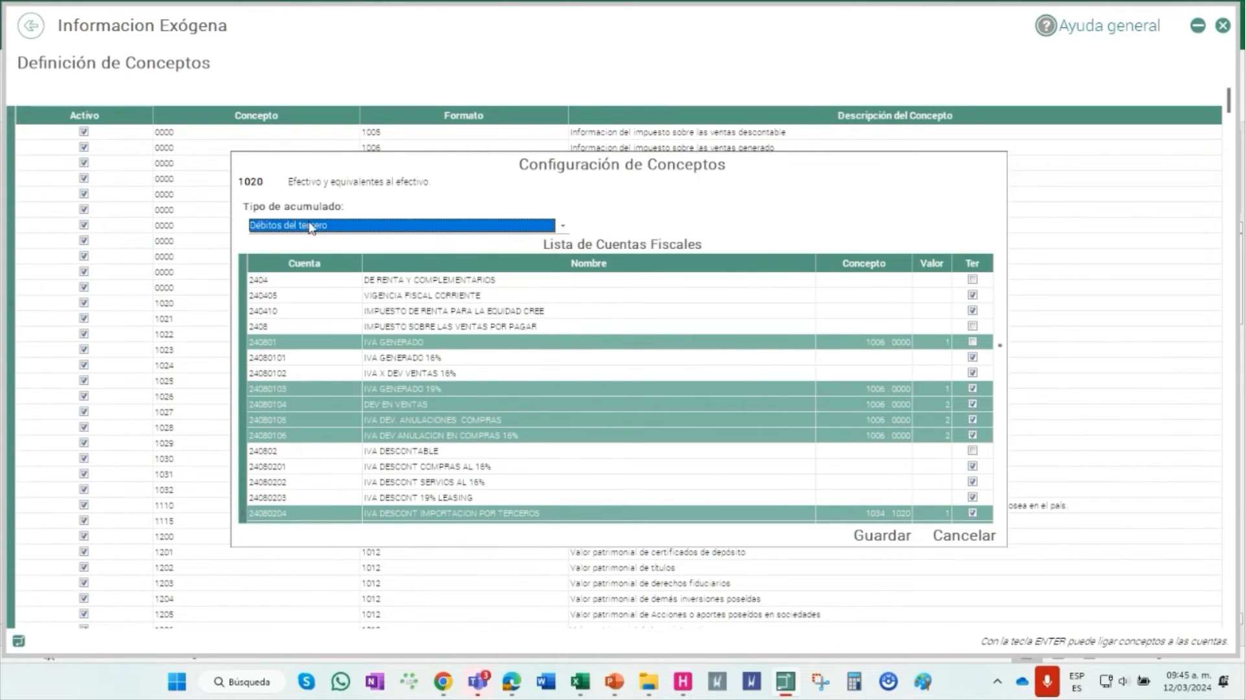
left_click(876, 550)
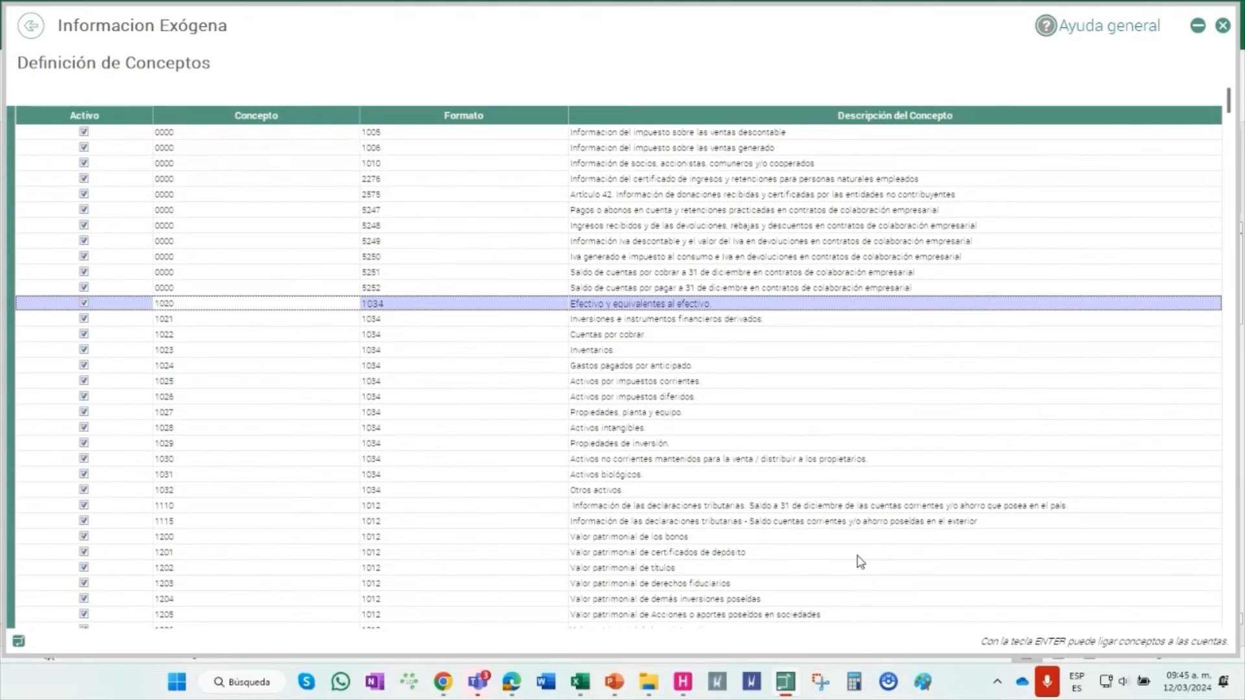
Leave the concept definitions and accumulate concept 1020, Efectivo y equivalentes al efectivo, in Toma de Información
left_click(30, 25)
left_click(718, 332)
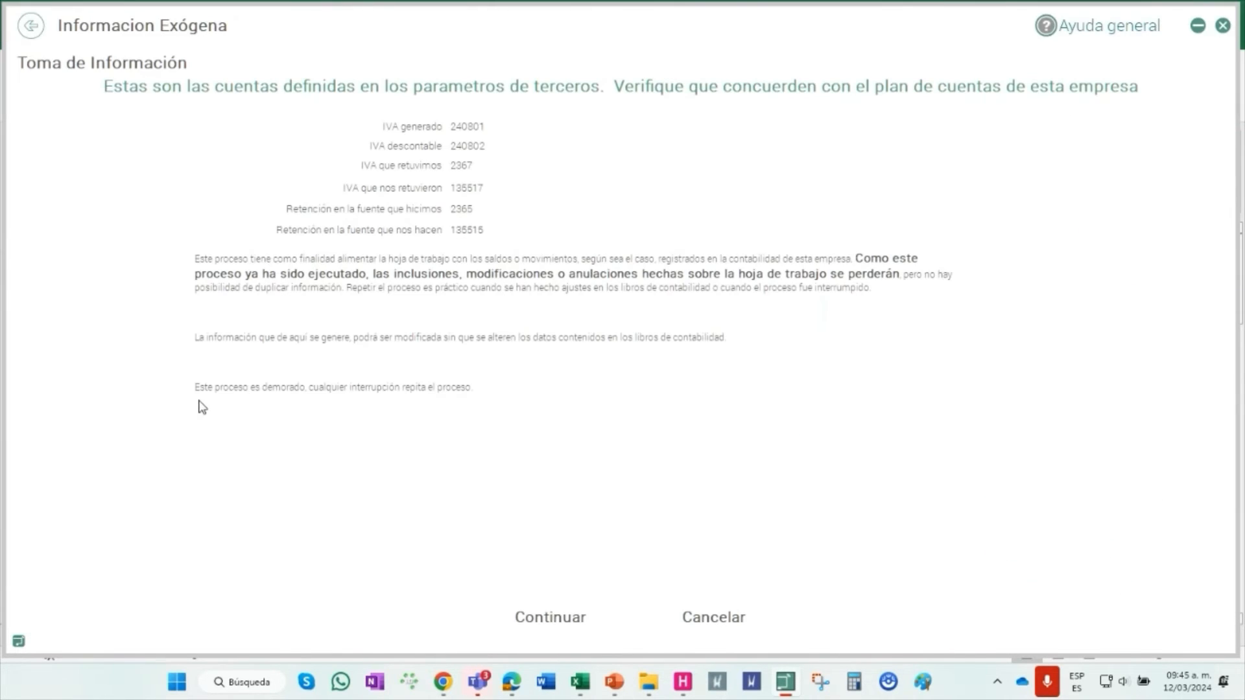
left_click(555, 626)
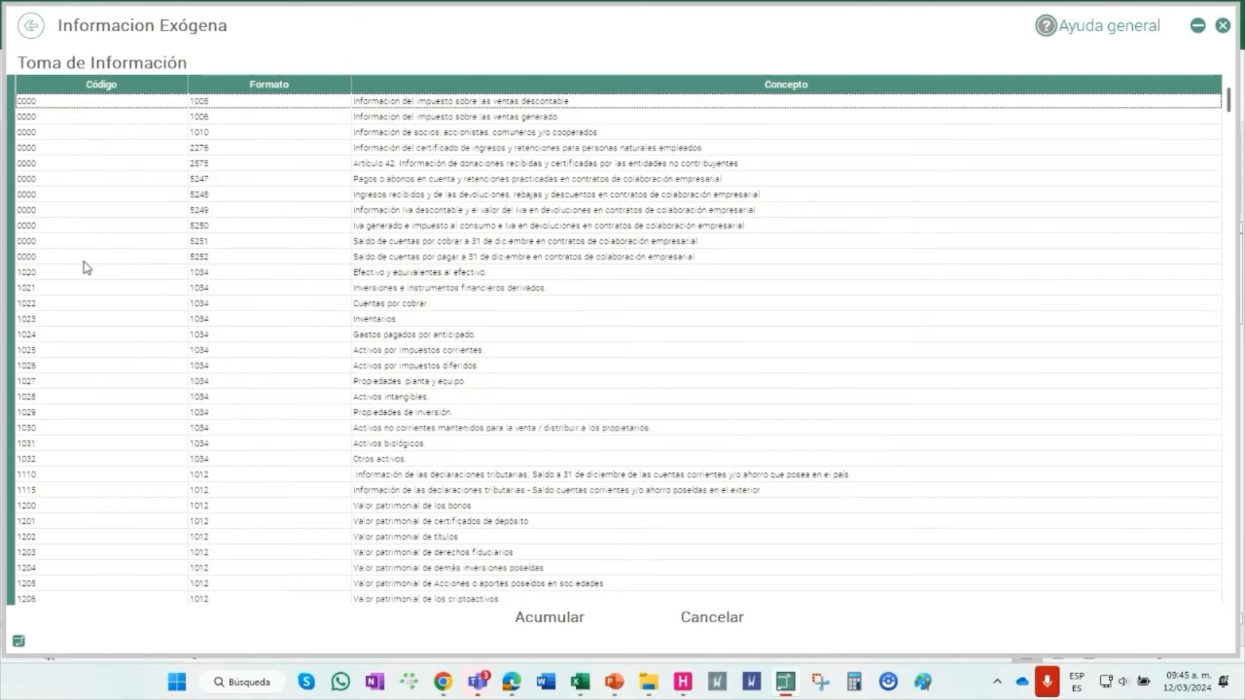
left_click(103, 273)
left_click(555, 647)
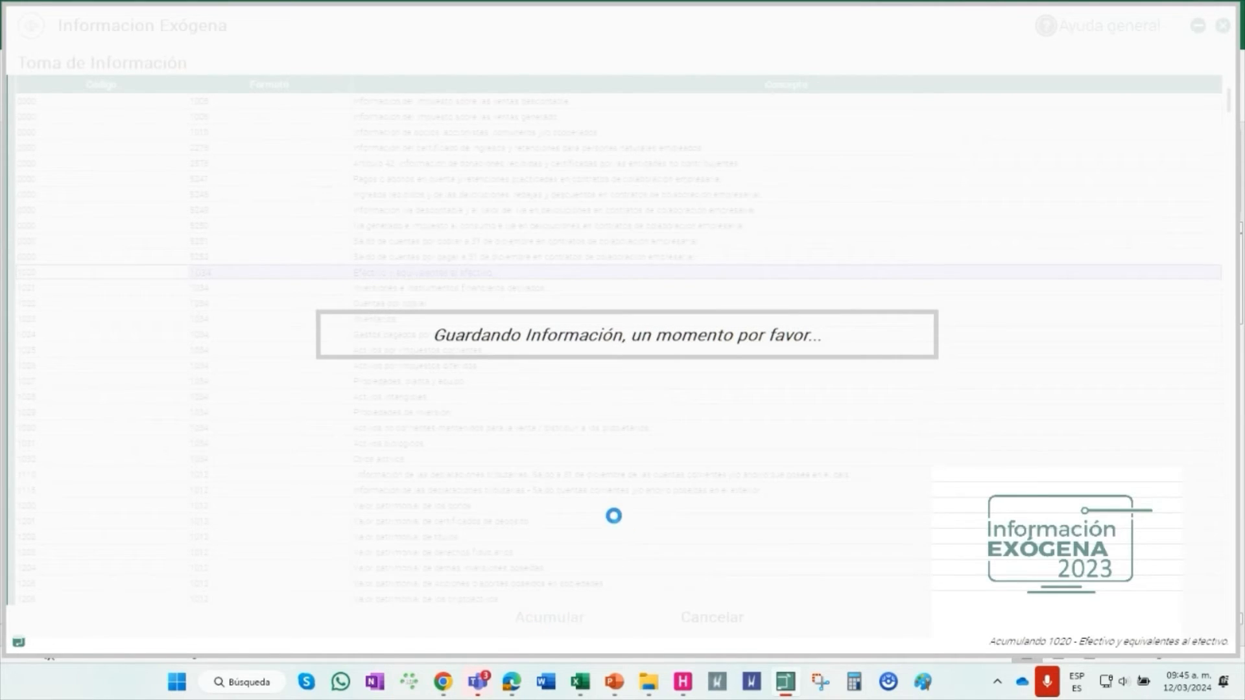
Open the worksheet maintenance, filter the records by format 1034, and select the A Y D PRUEBA record
left_click(875, 400)
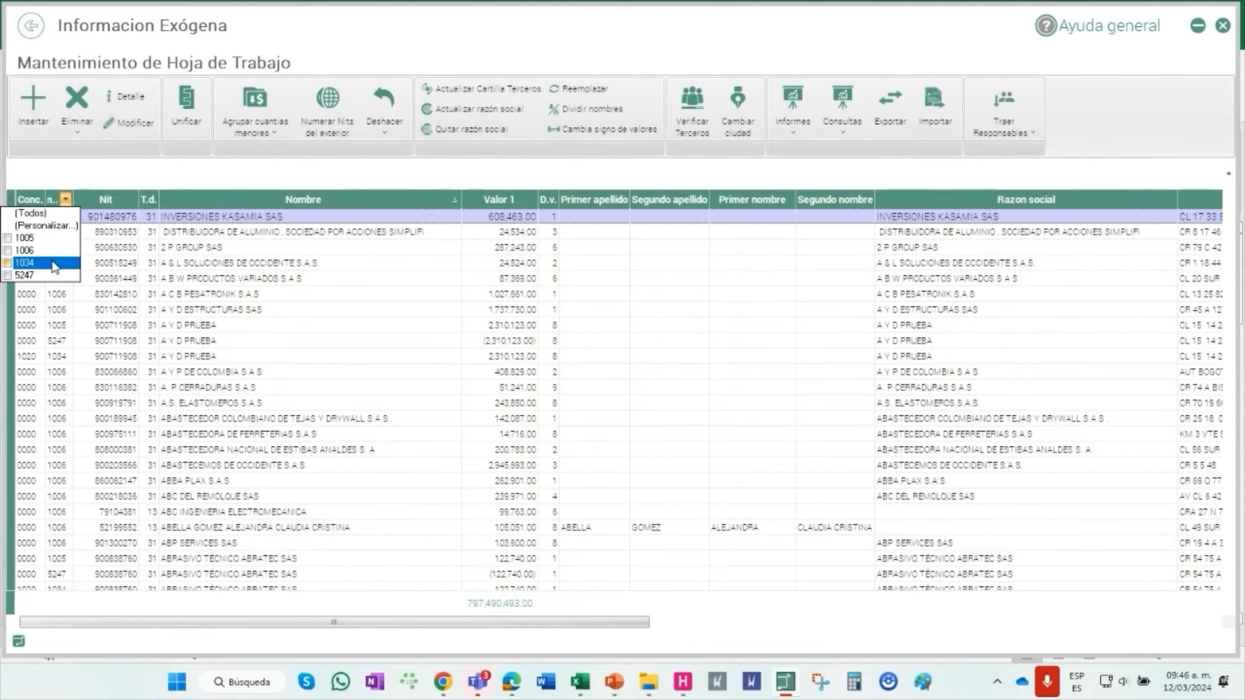
left_click(39, 263)
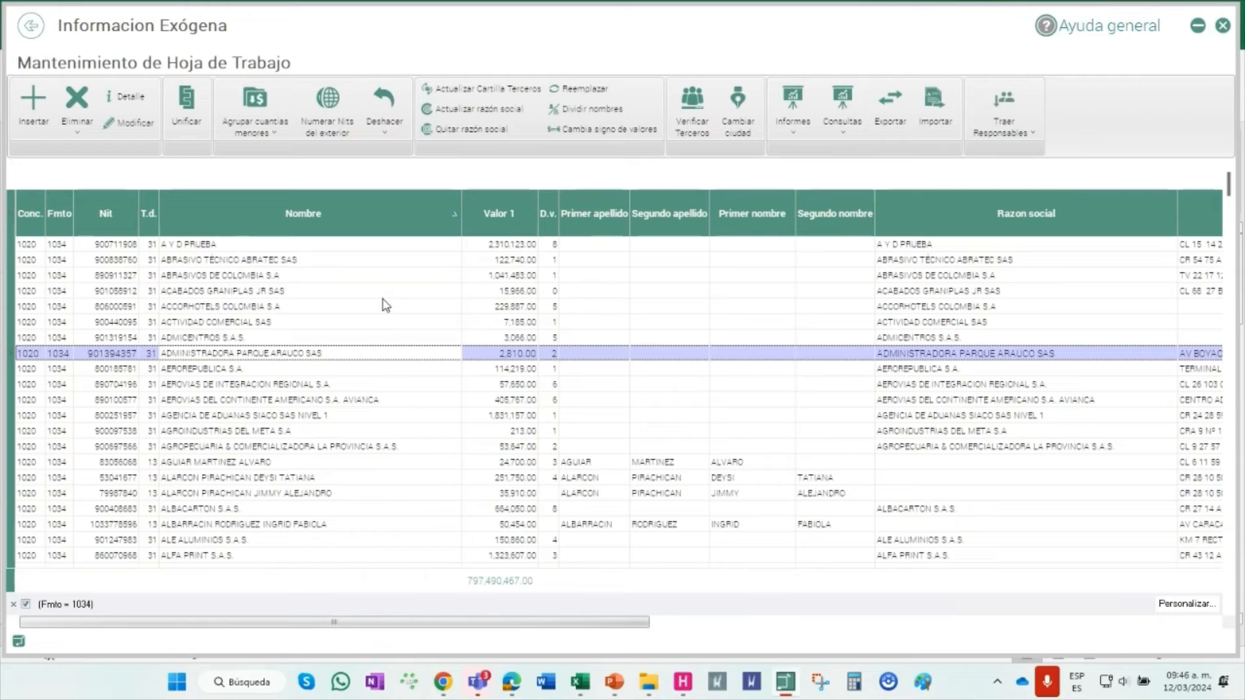
left_click(339, 247)
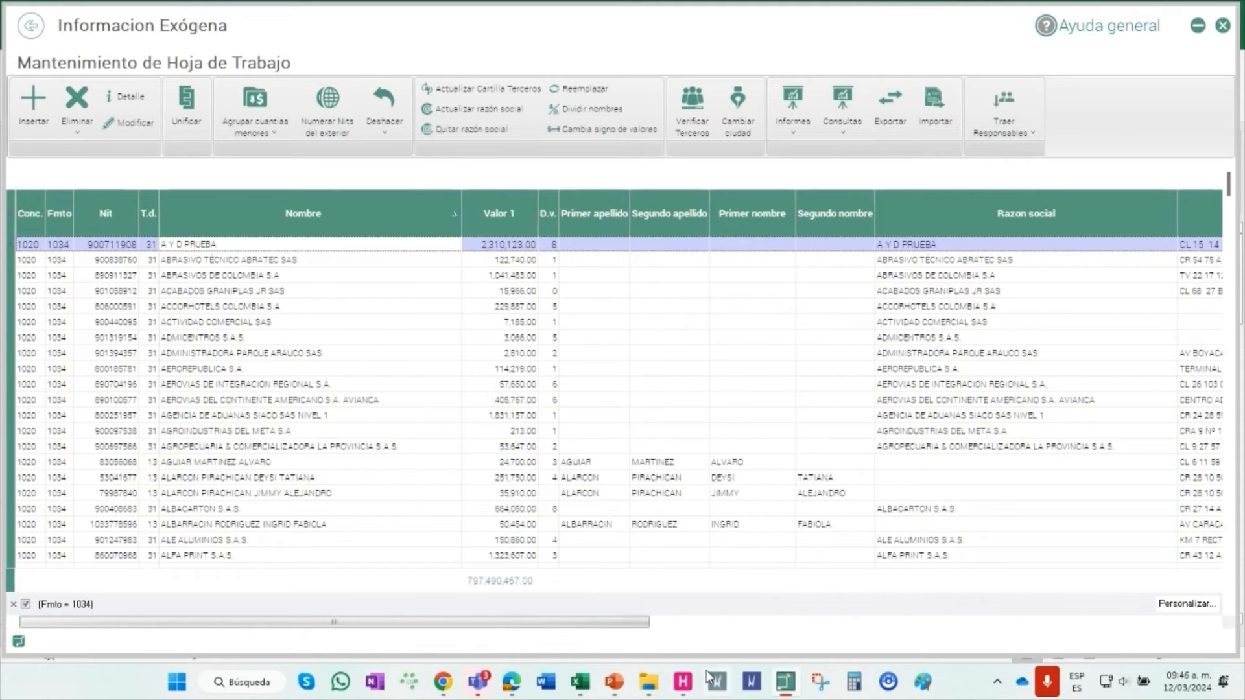
Switch to Helisa, open the account Movimientos query under Información Tributaria, and set its period to Año 2023 instead of Febrero 2024
left_click(684, 688)
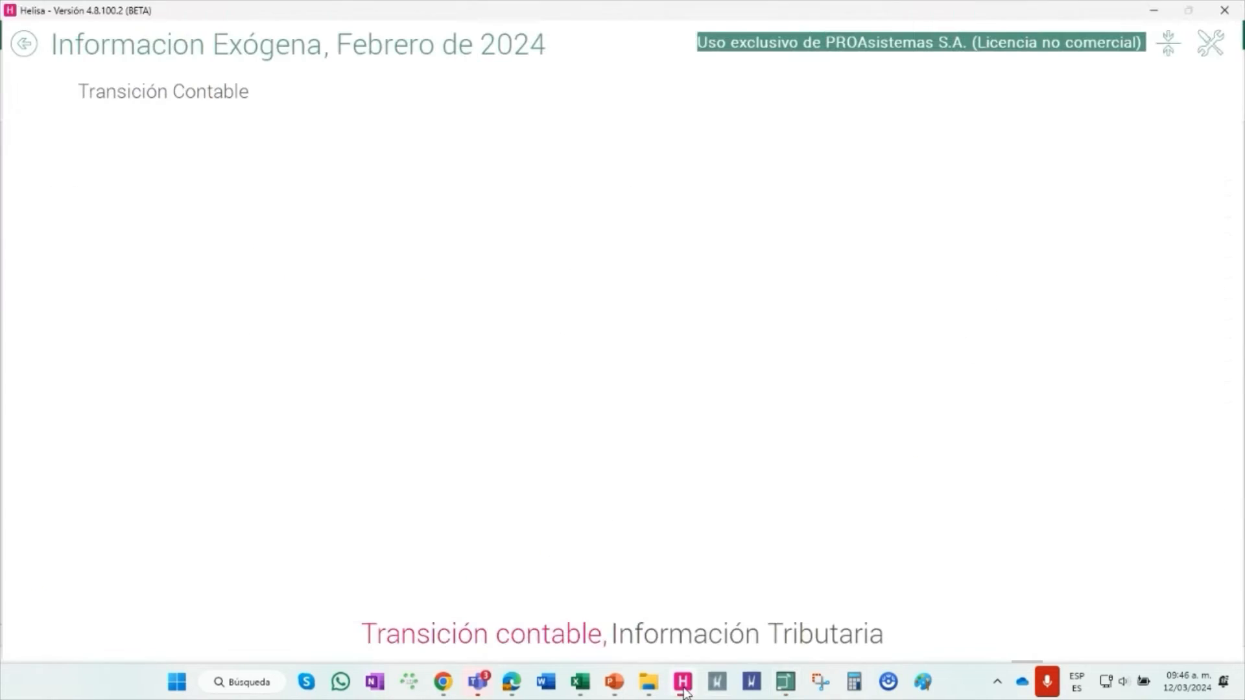
left_click(731, 637)
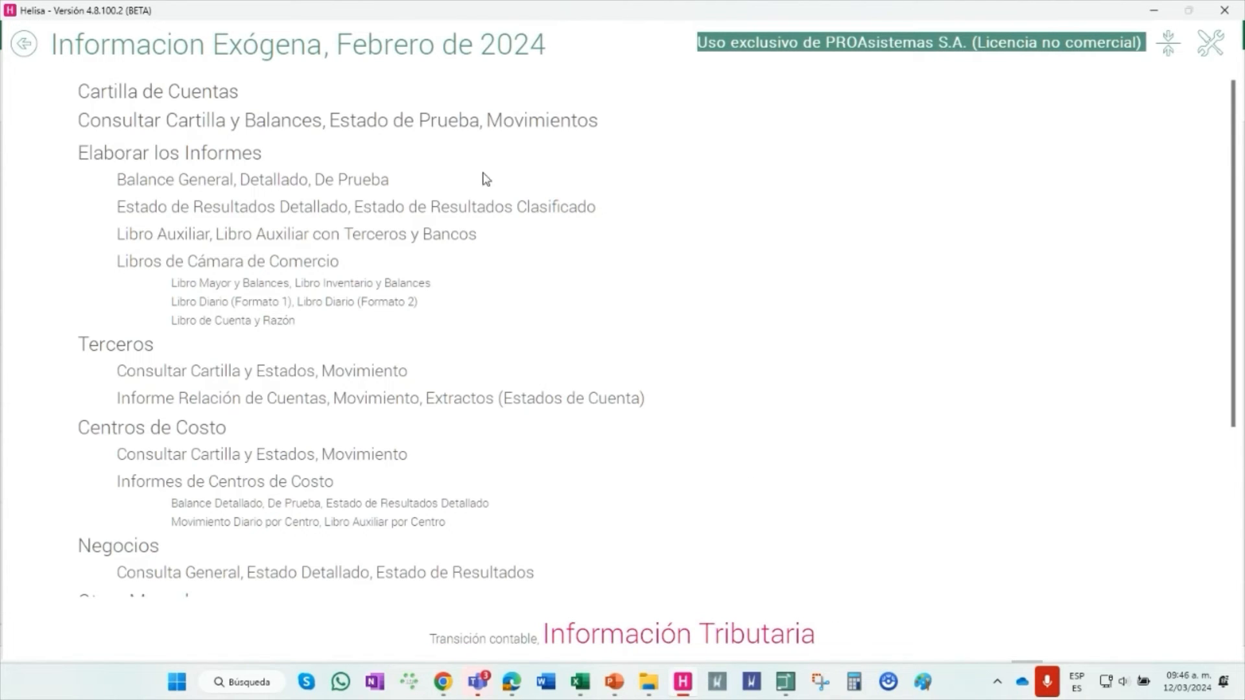
left_click(543, 123)
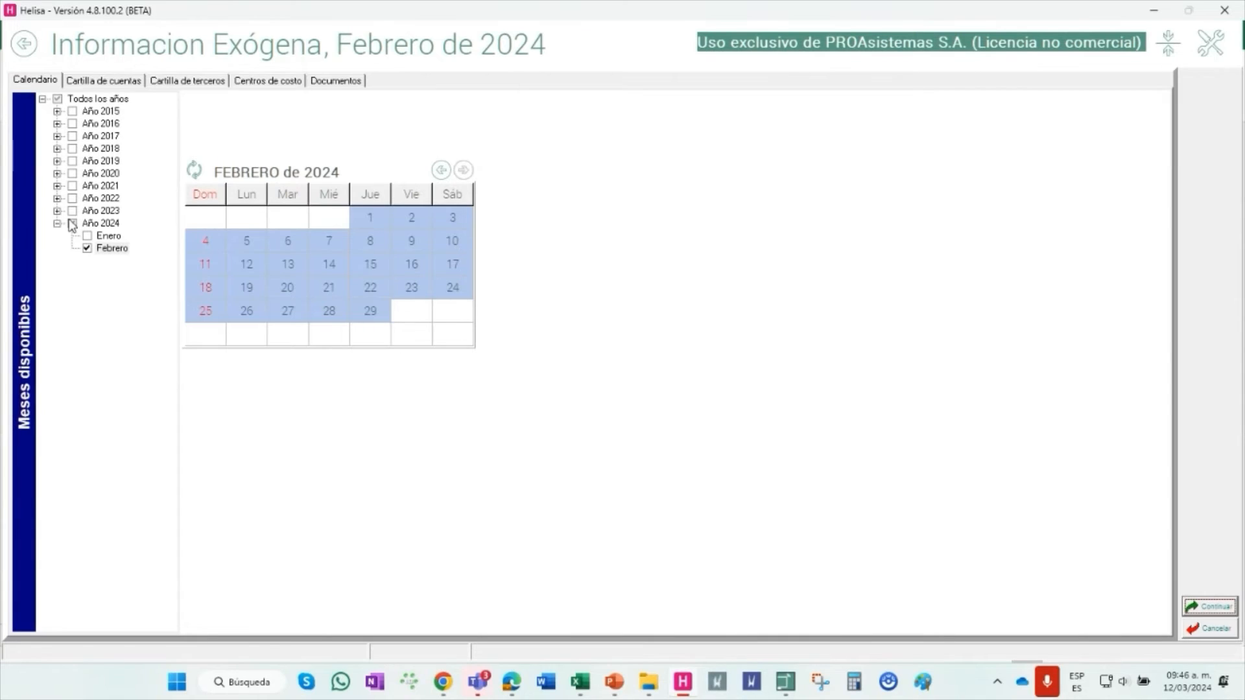
left_click(87, 247)
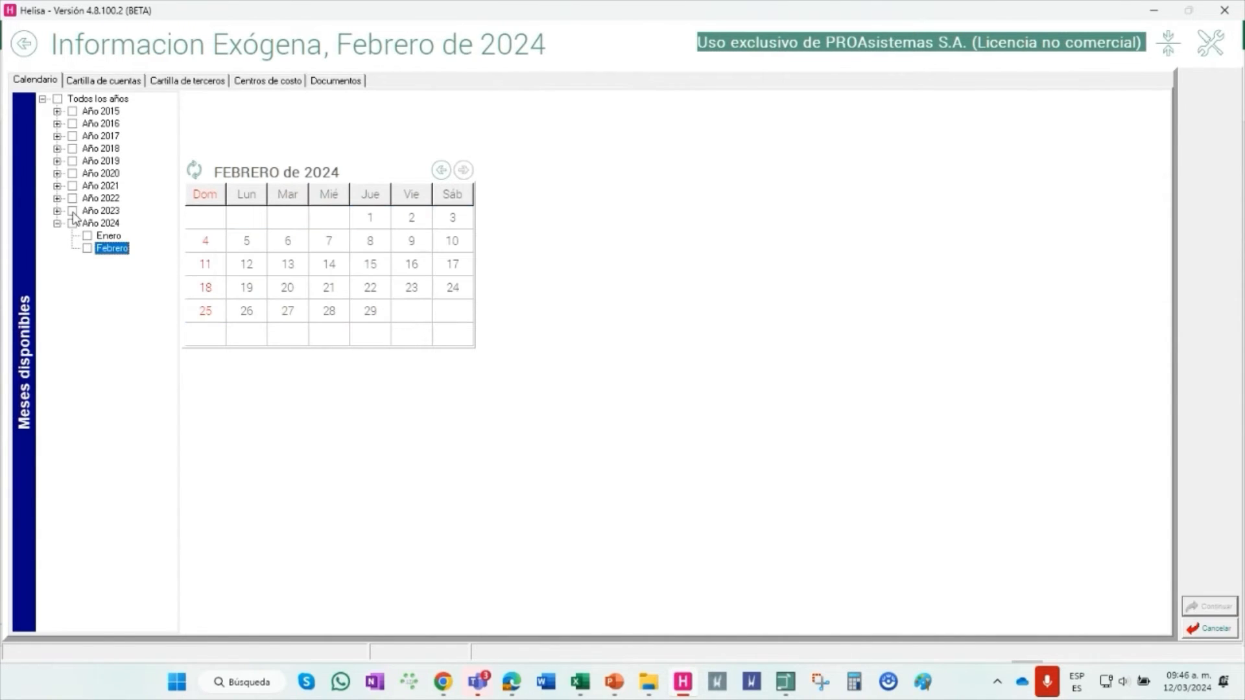
left_click(72, 211)
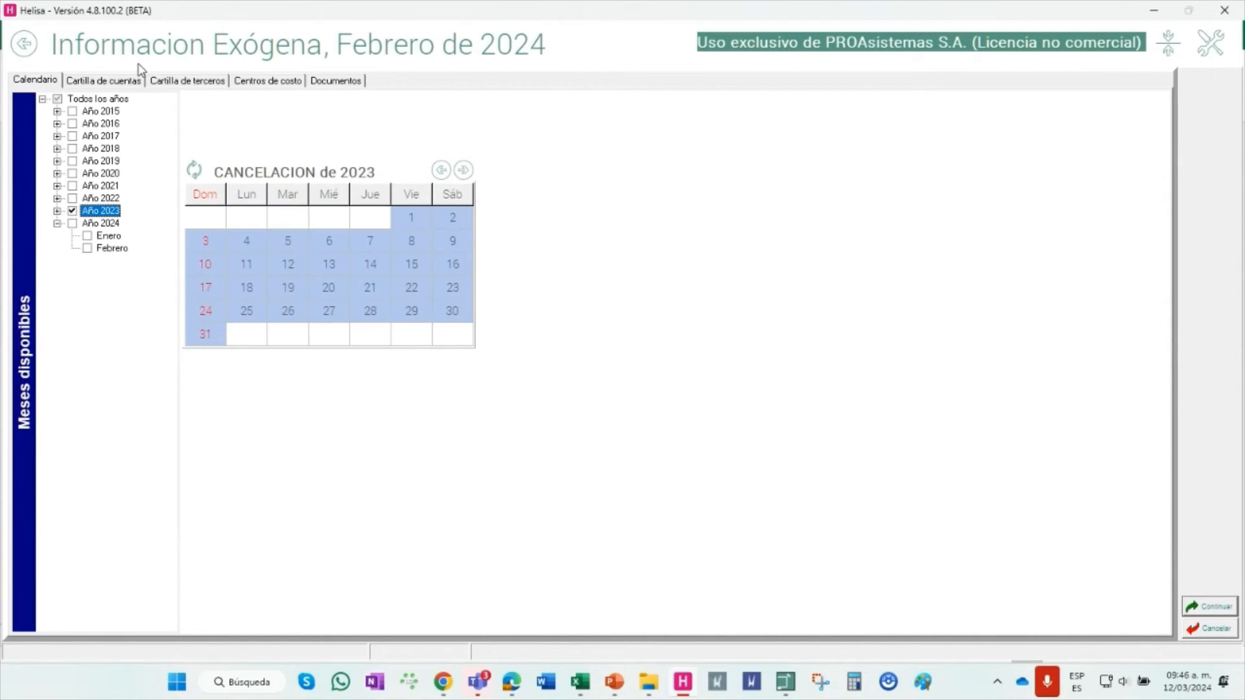
Open the chart of accounts for the query and go to the IVA descontable subaccounts under account 2408
left_click(202, 82)
left_click(109, 77)
left_click(72, 407)
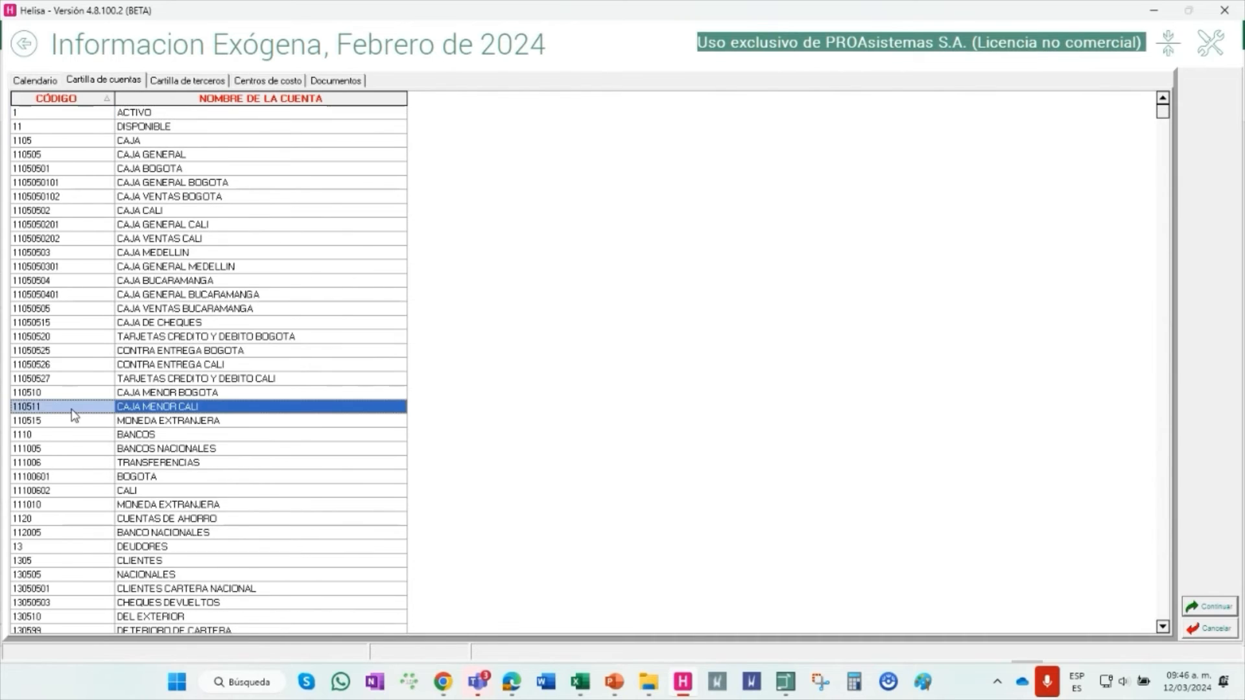
type("2408")
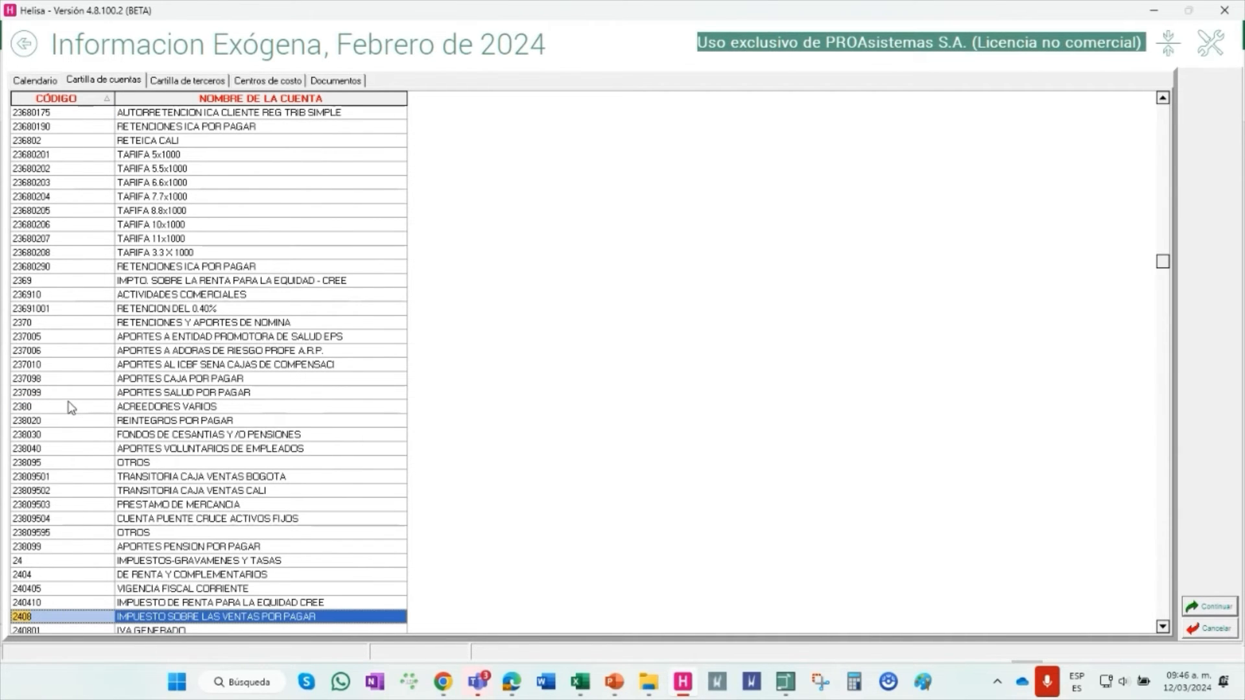
key("Down")
key("Down")
key("Down")
key("Down")
key("Down")
key("Down")
key("Down")
key("Down")
key("Down")
key("Down")
key("Down")
key("Down")
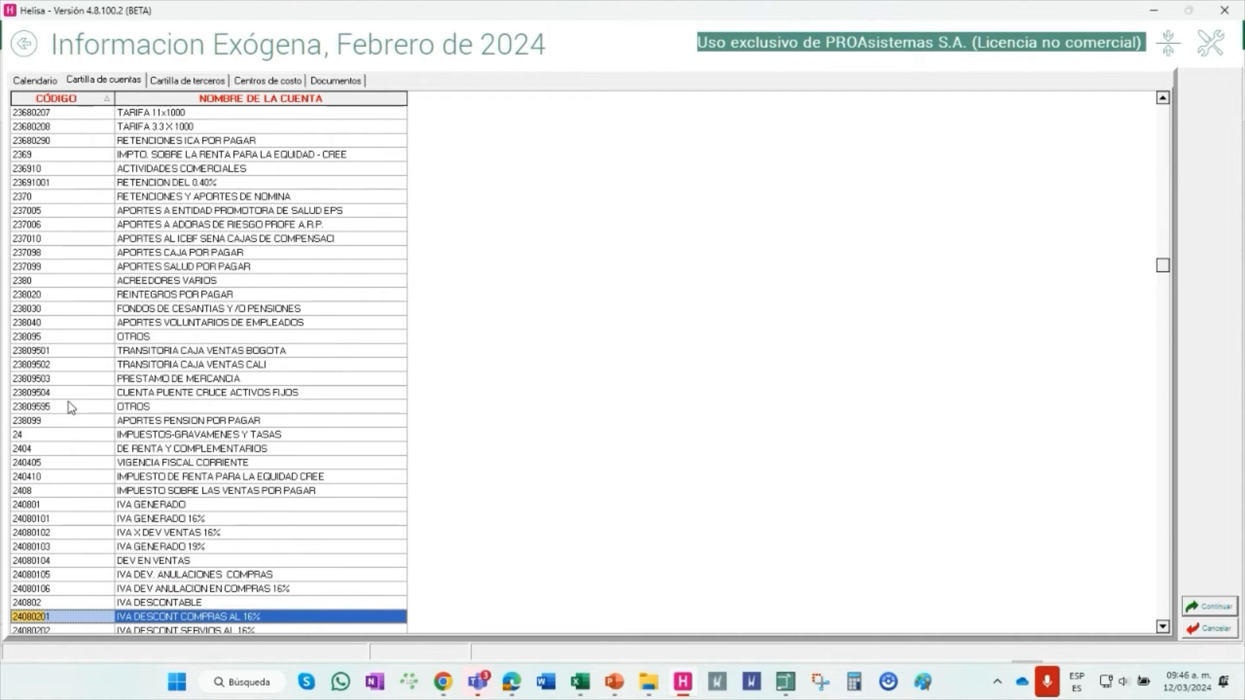
Select accounts 24080204 through 24080209 plus 24080213 and run the movements query
scroll(139, 562, "down", 5)
left_click(188, 436, "ctrl")
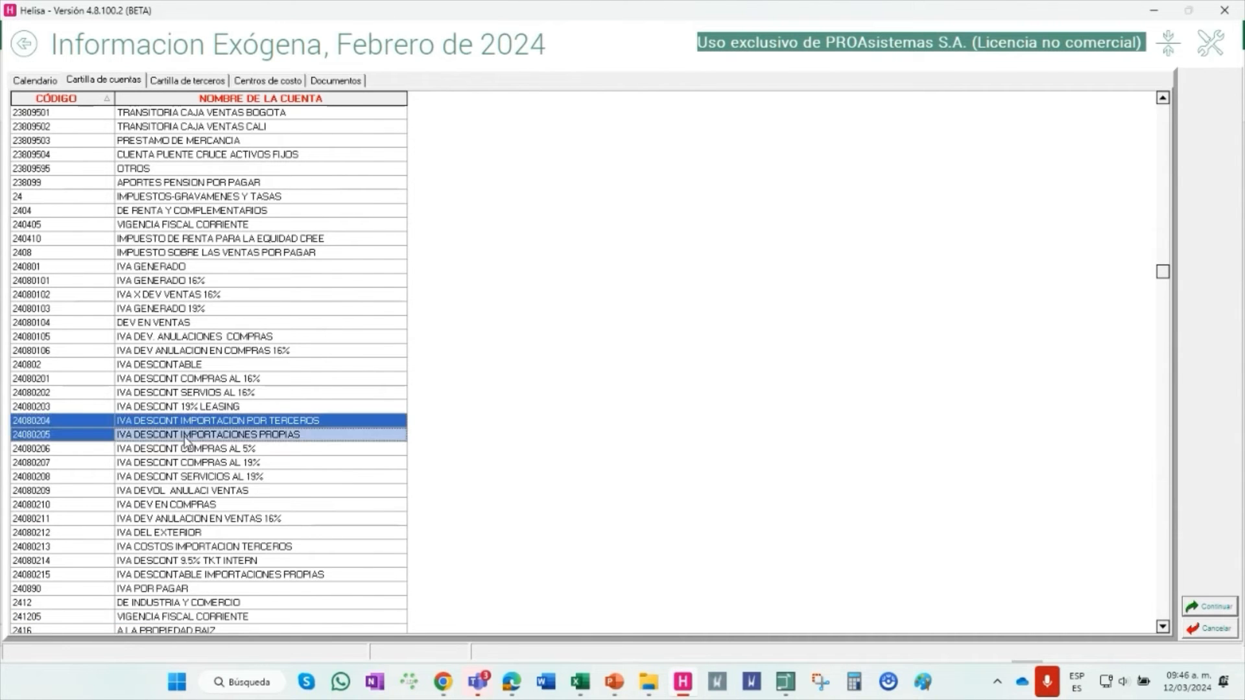
left_click(177, 453, "ctrl")
left_click(171, 492, "shift")
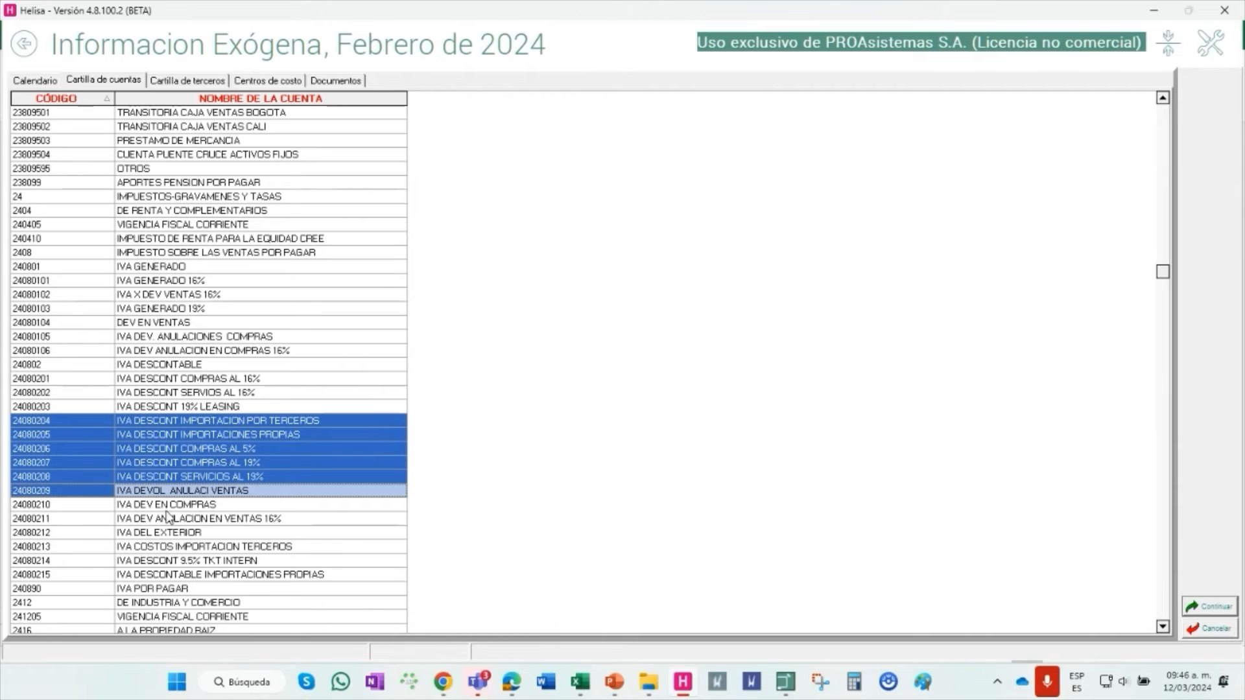
left_click(160, 548, "ctrl")
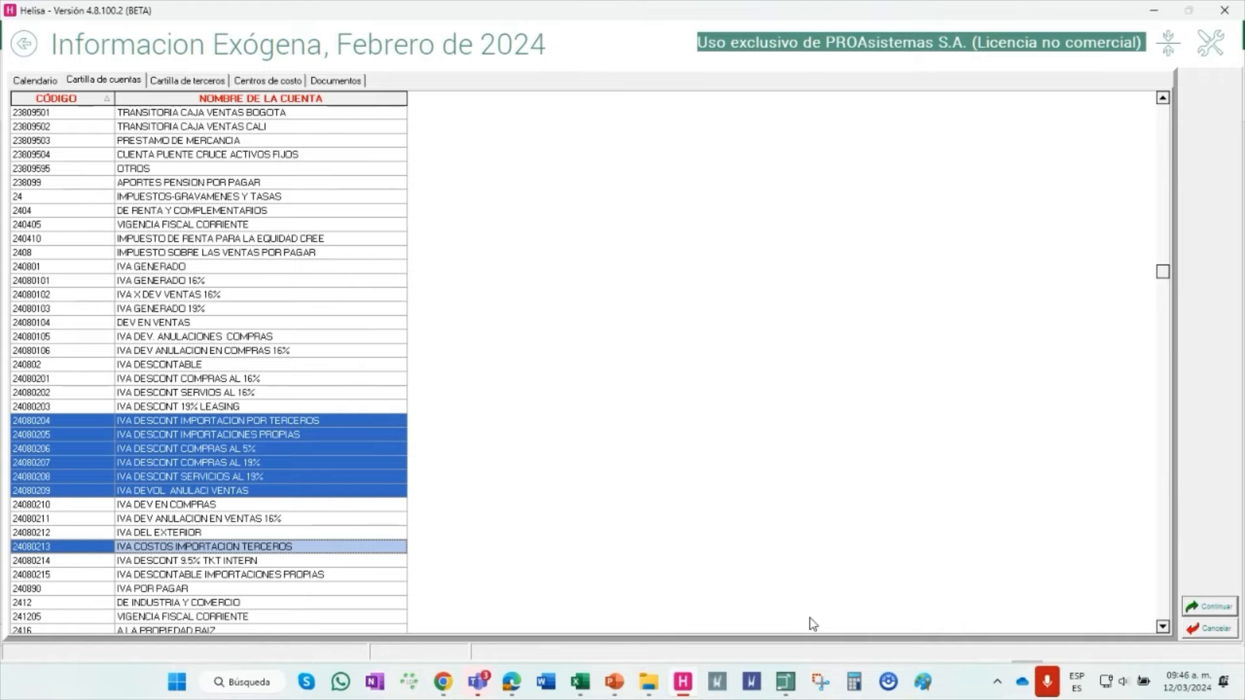
left_click(1228, 609)
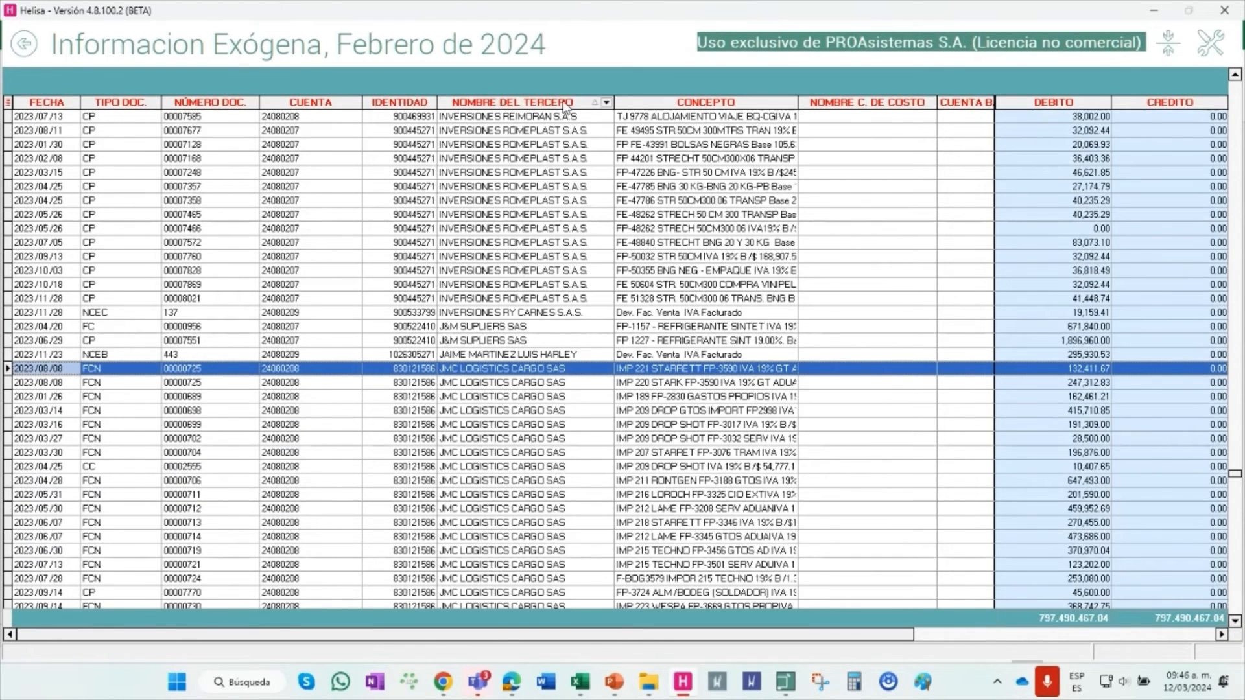
Filter the account movements by the third party A Y D SAS
left_click(606, 103)
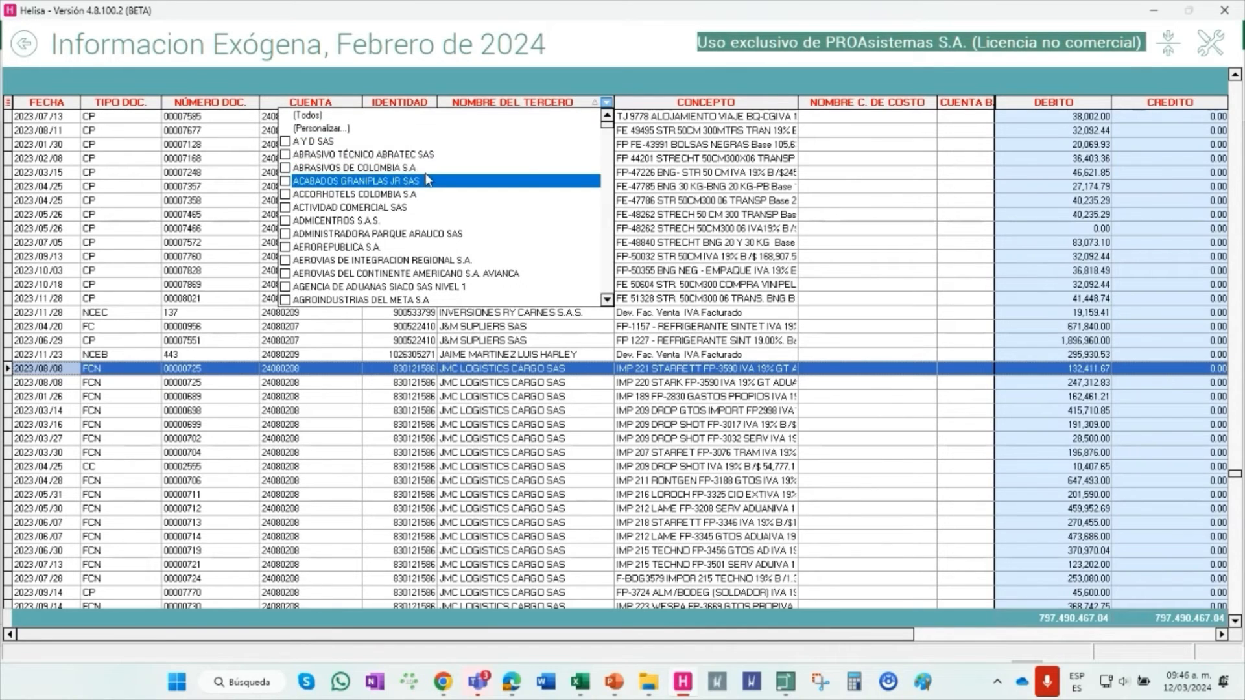
left_click(419, 141)
left_click(592, 425)
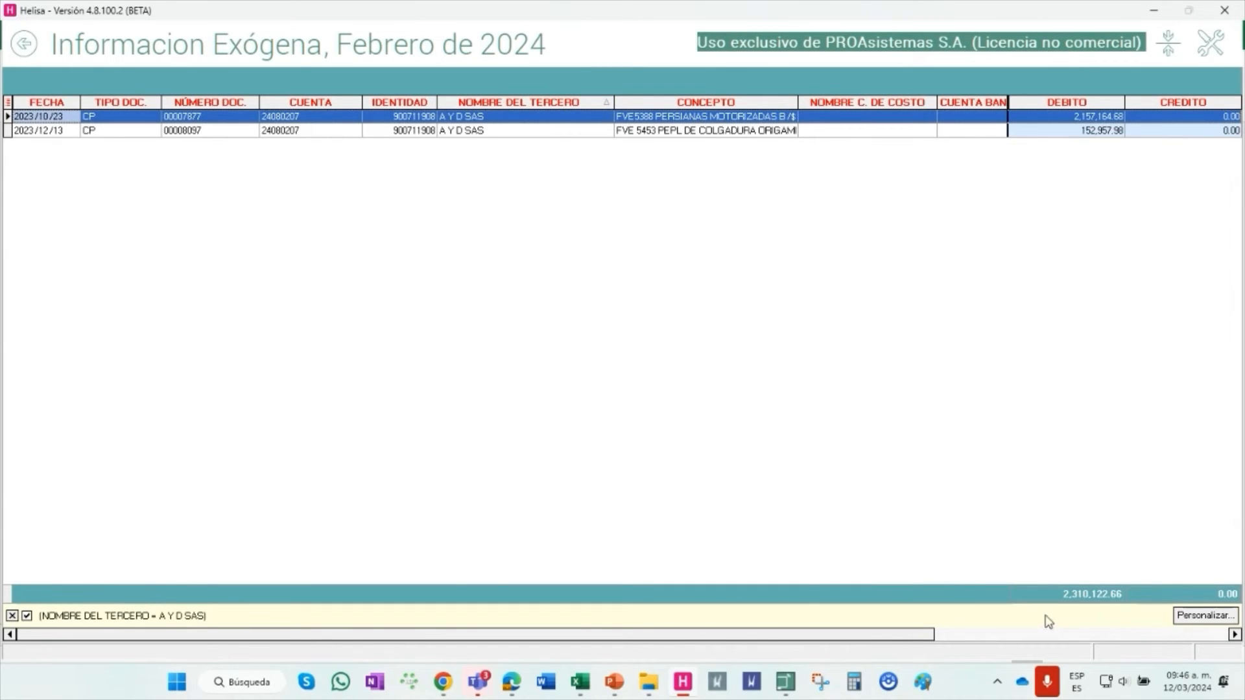
Compare the Valor 1 of A Y D PRUEBA in the Información Exógena worksheet with the debit total of its movements in Helisa
key("Escape")
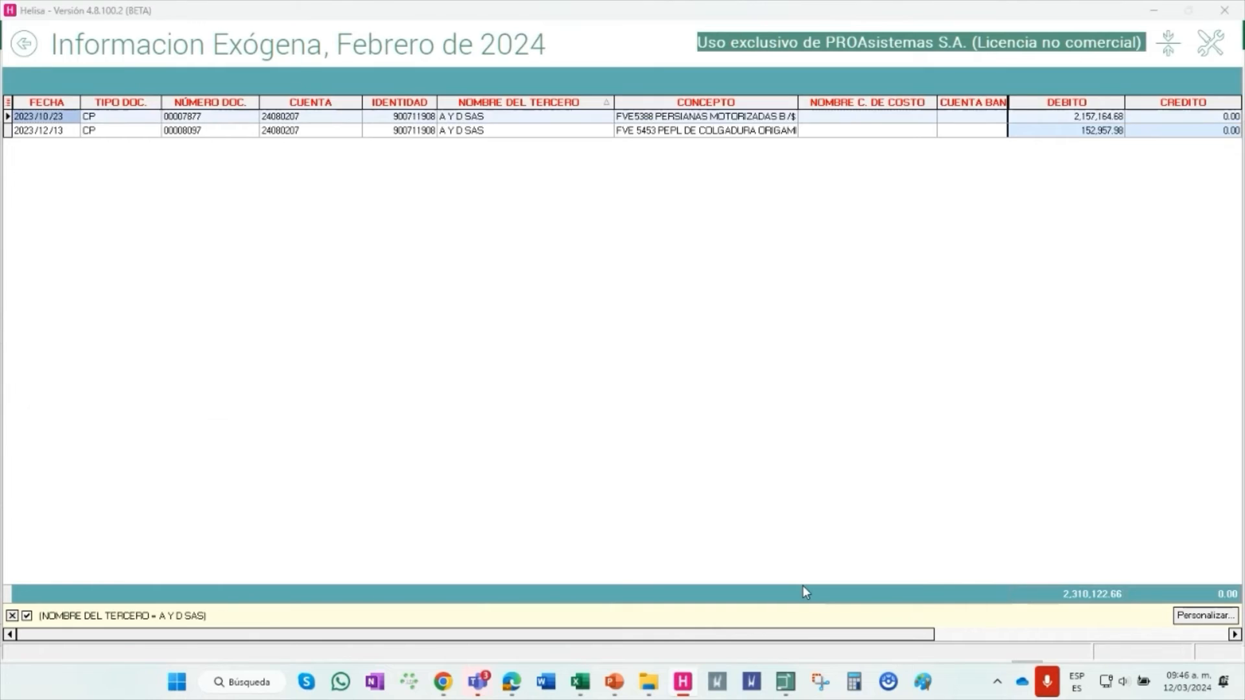
left_click(498, 244)
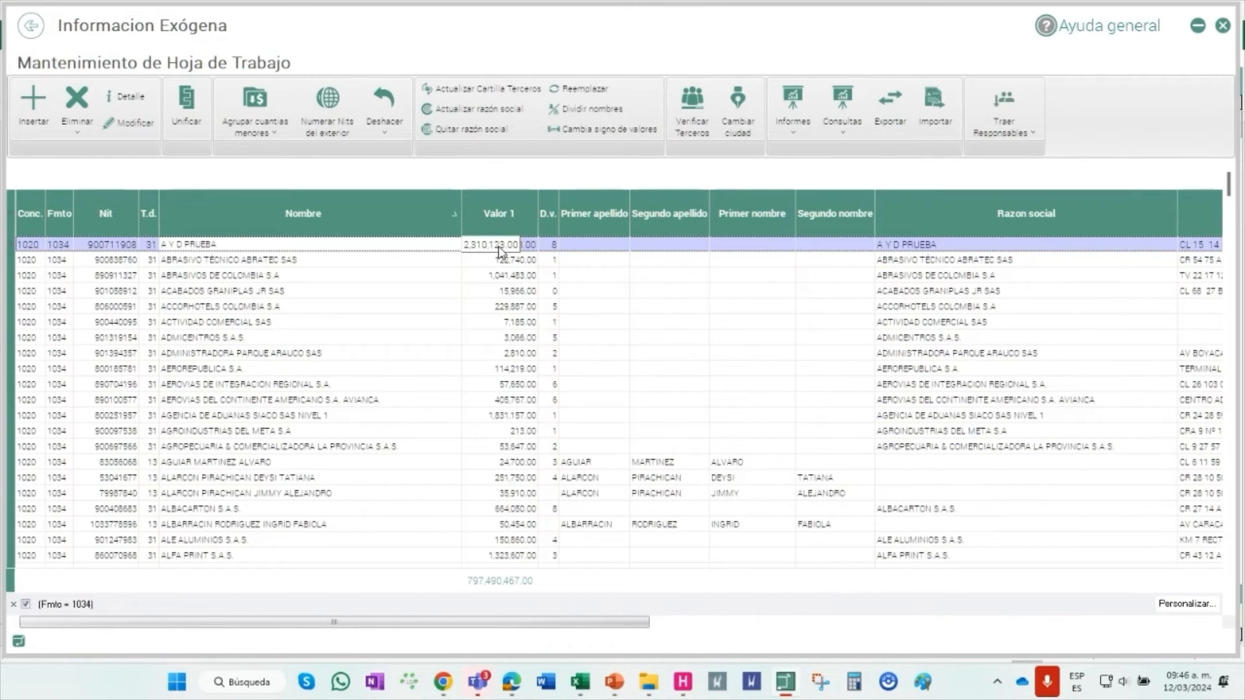
key("alt+Tab")
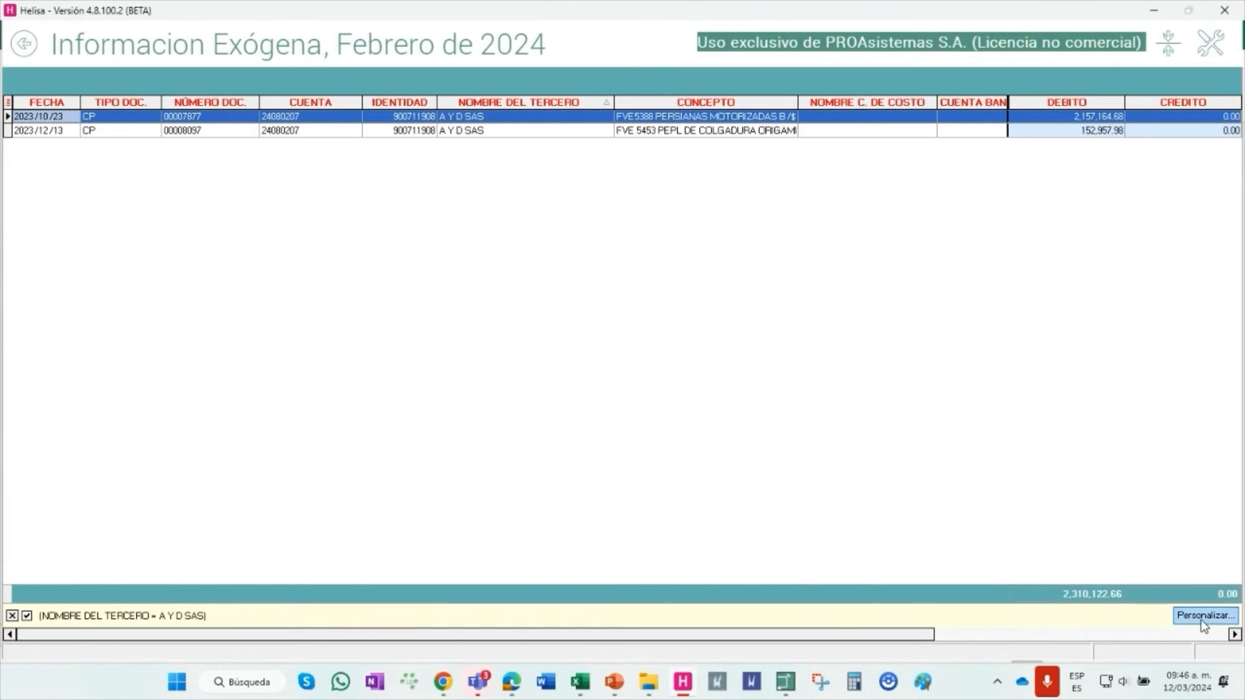
key("alt+Tab")
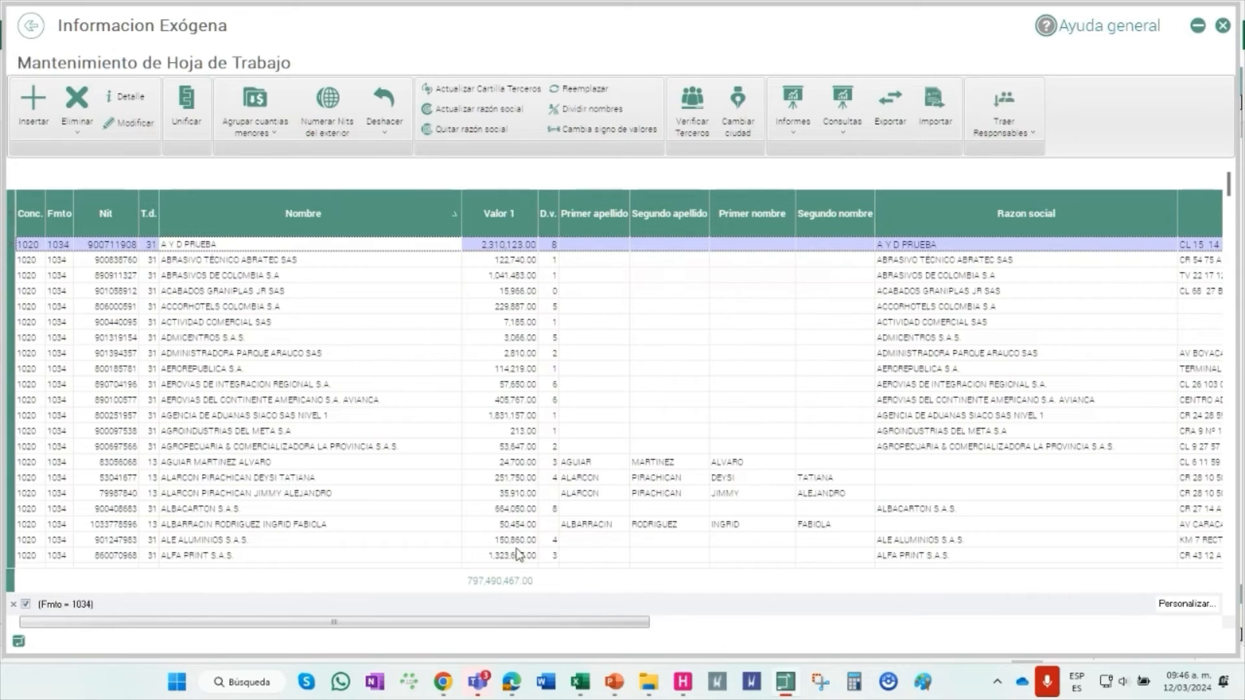
left_click(503, 248)
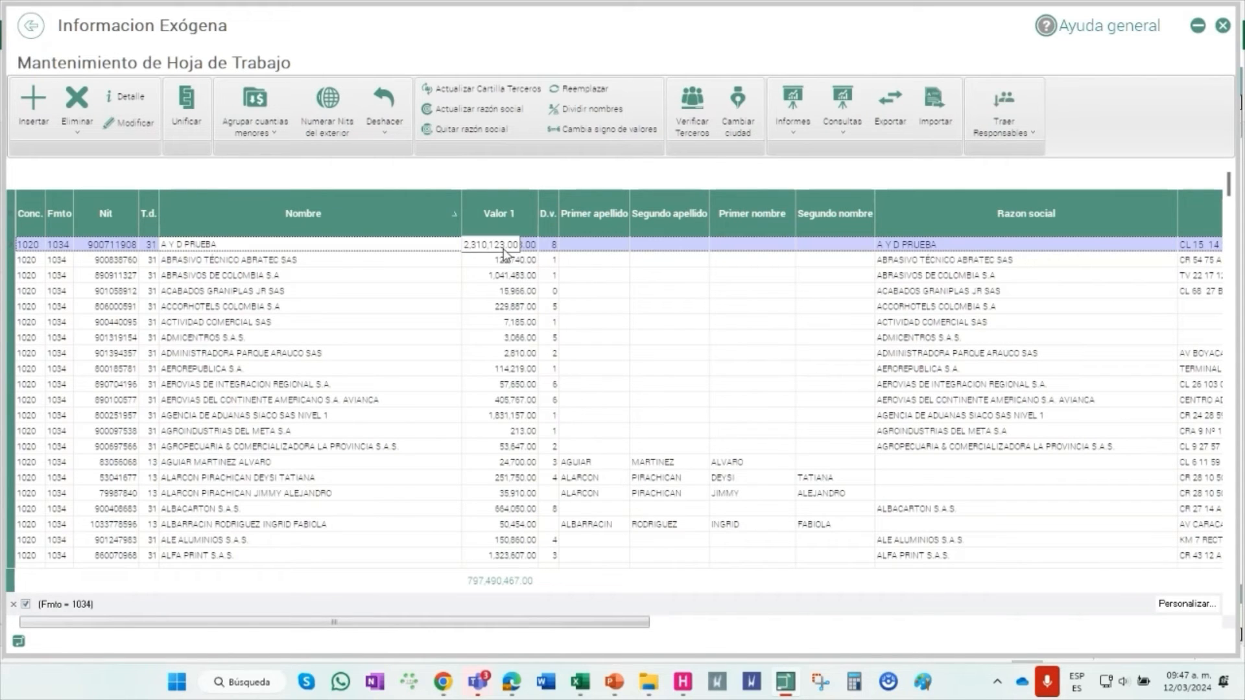
key("alt+Tab")
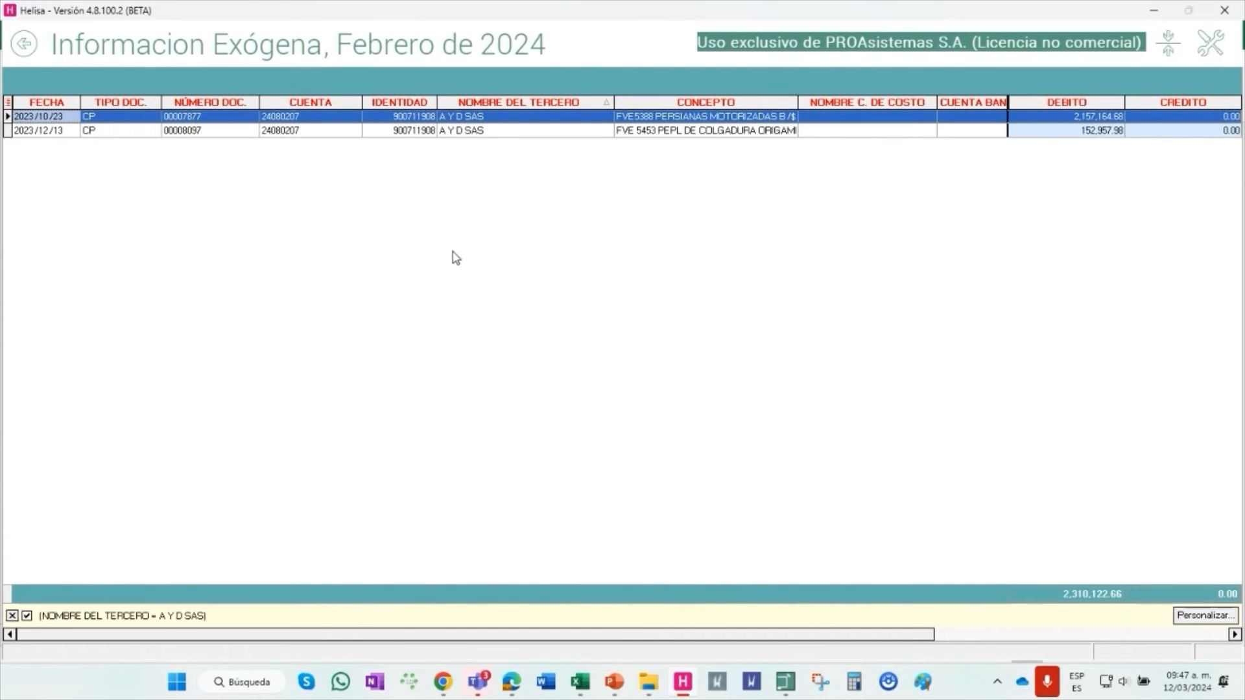
key("alt+Tab")
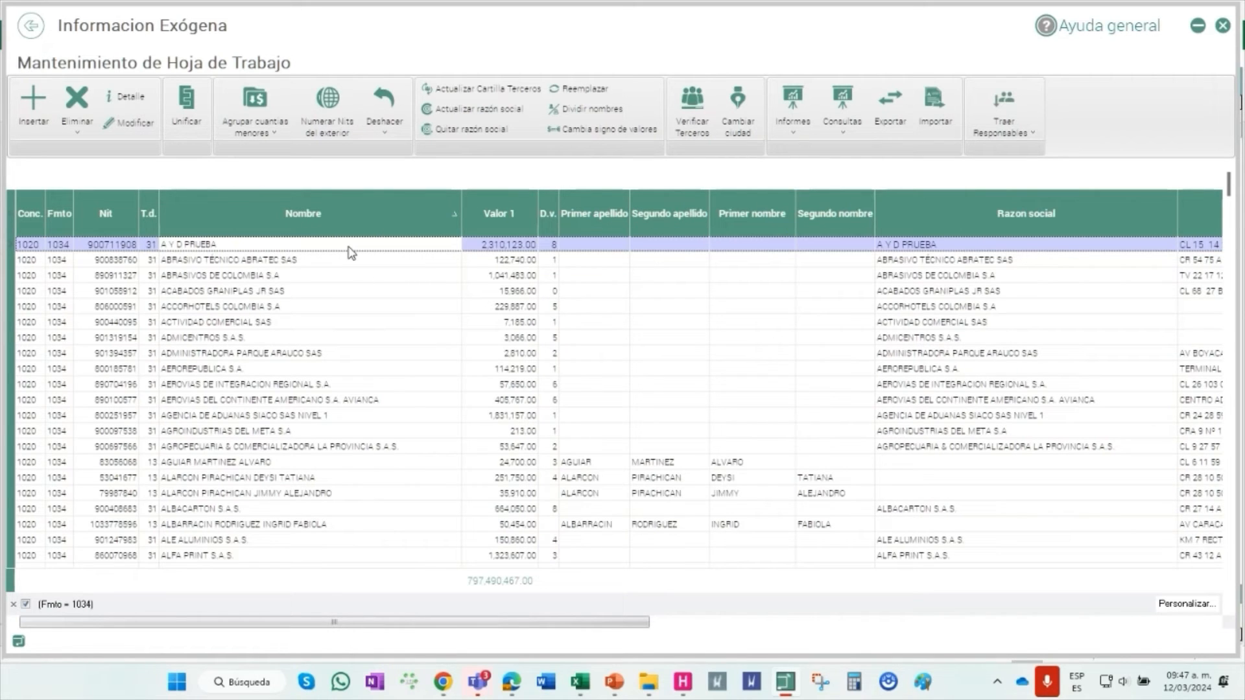
Switch to Helisa and change the third-party filter of the movements from A Y D SAS to ABRASIVO TÉCNICO ABRATEC SAS
double_click(288, 263)
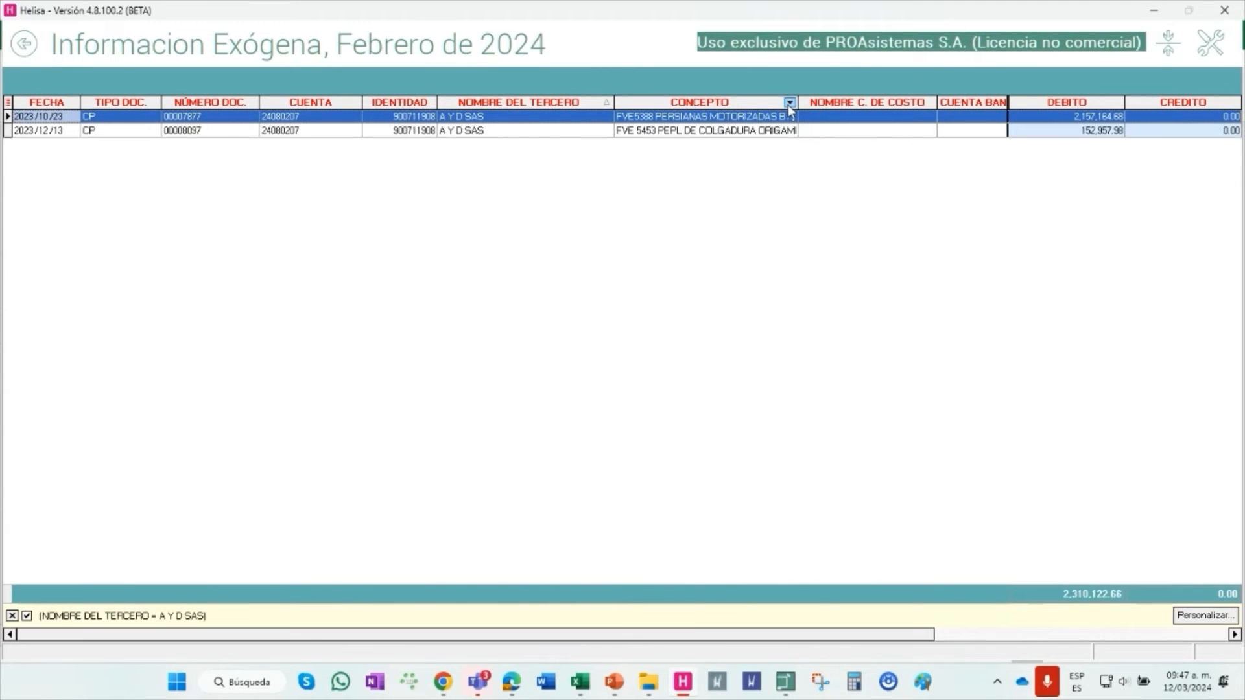
left_click(789, 103)
left_click(606, 102)
left_click(605, 102)
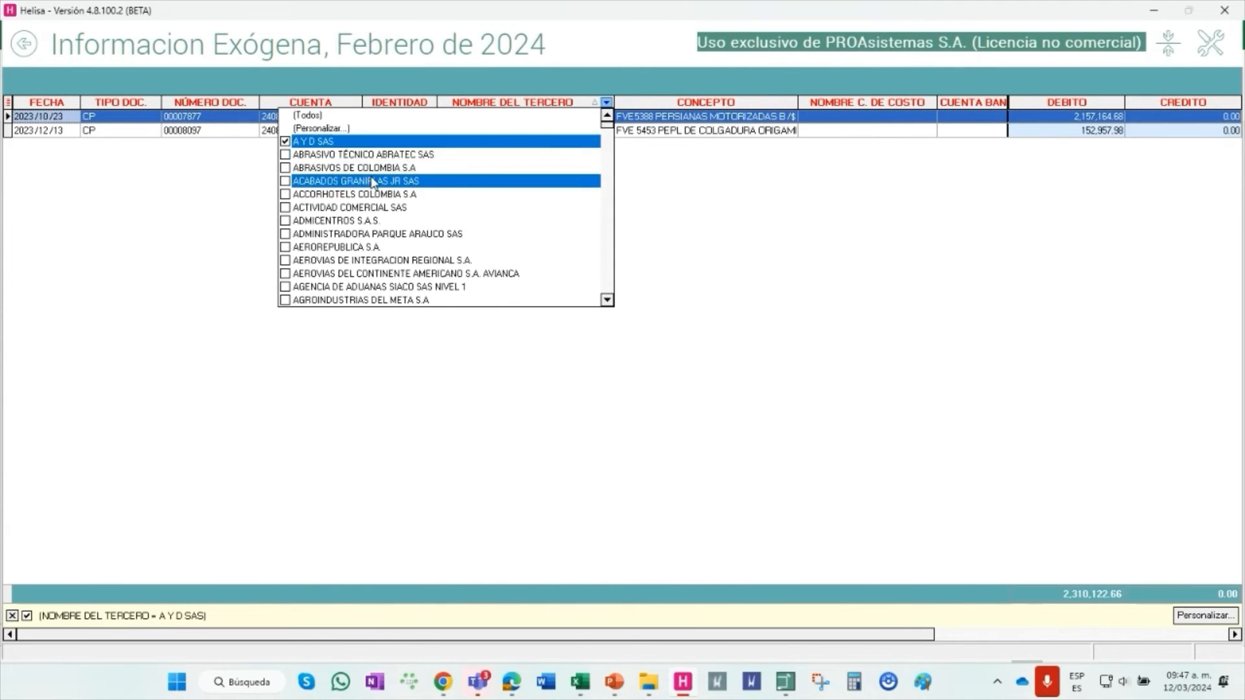
left_click(285, 141)
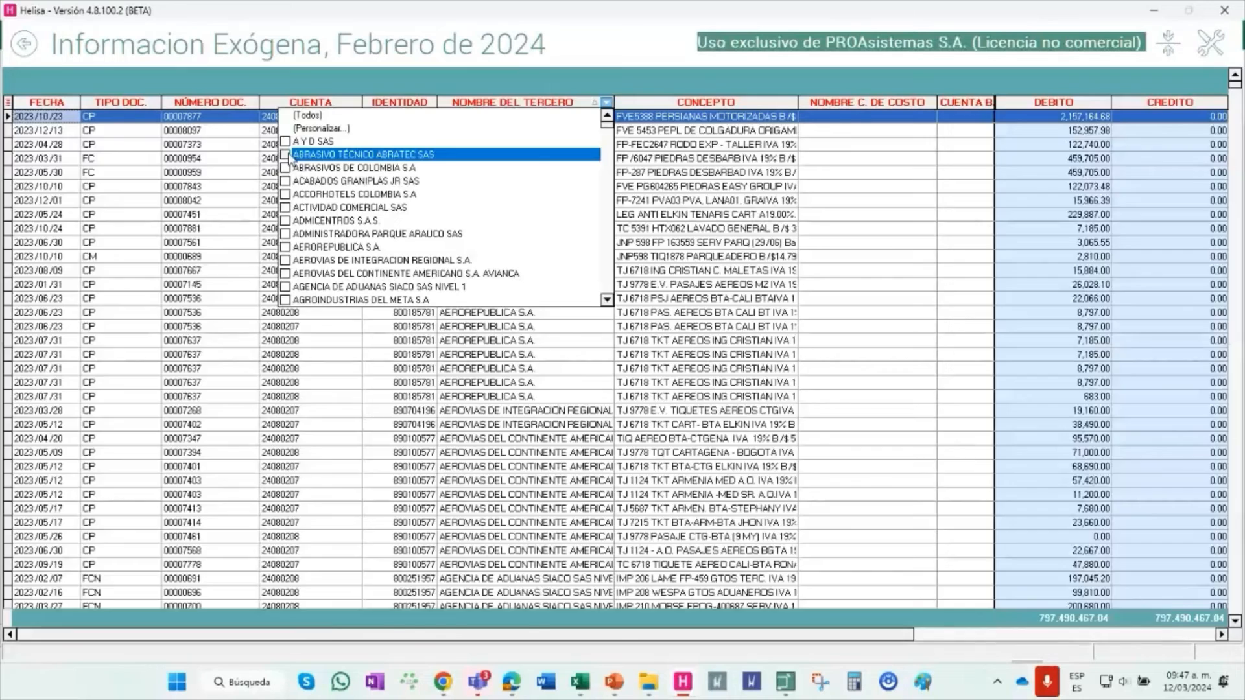
left_click(285, 155)
left_click(881, 356)
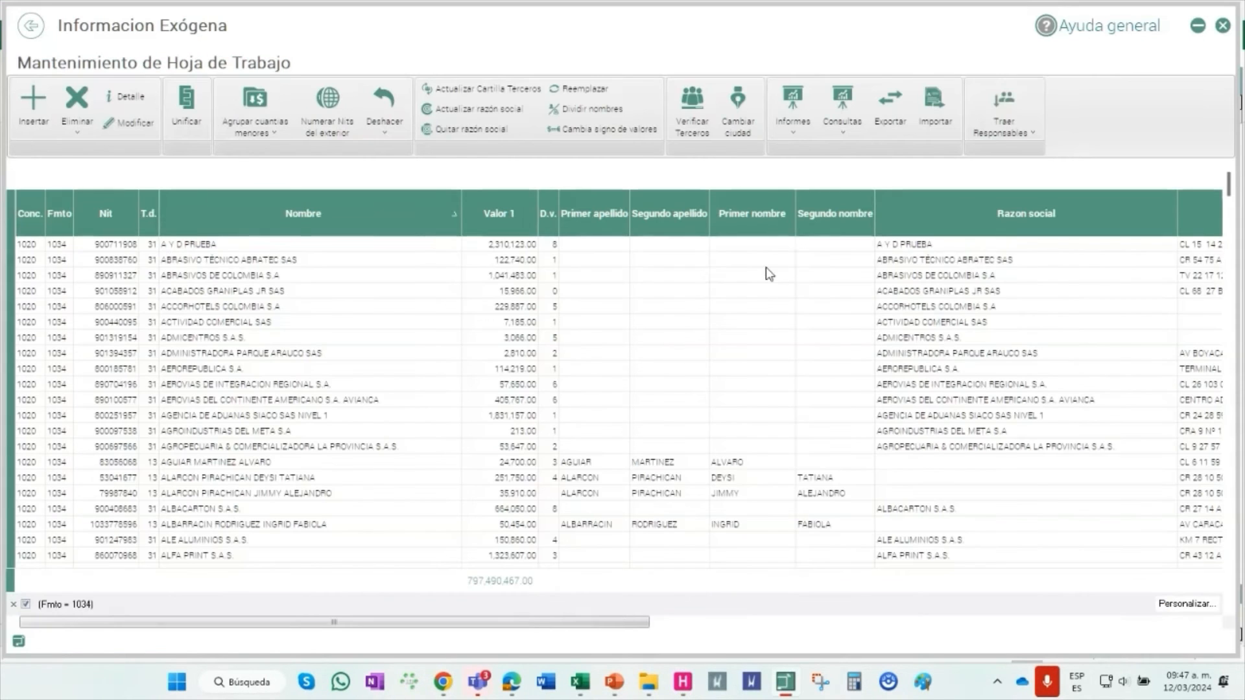
Select the ABRASIVO TÉCNICO ABRATEC SAS worksheet record and compare its Valor 1 with the filtered debit movement in Helisa
left_click(766, 263)
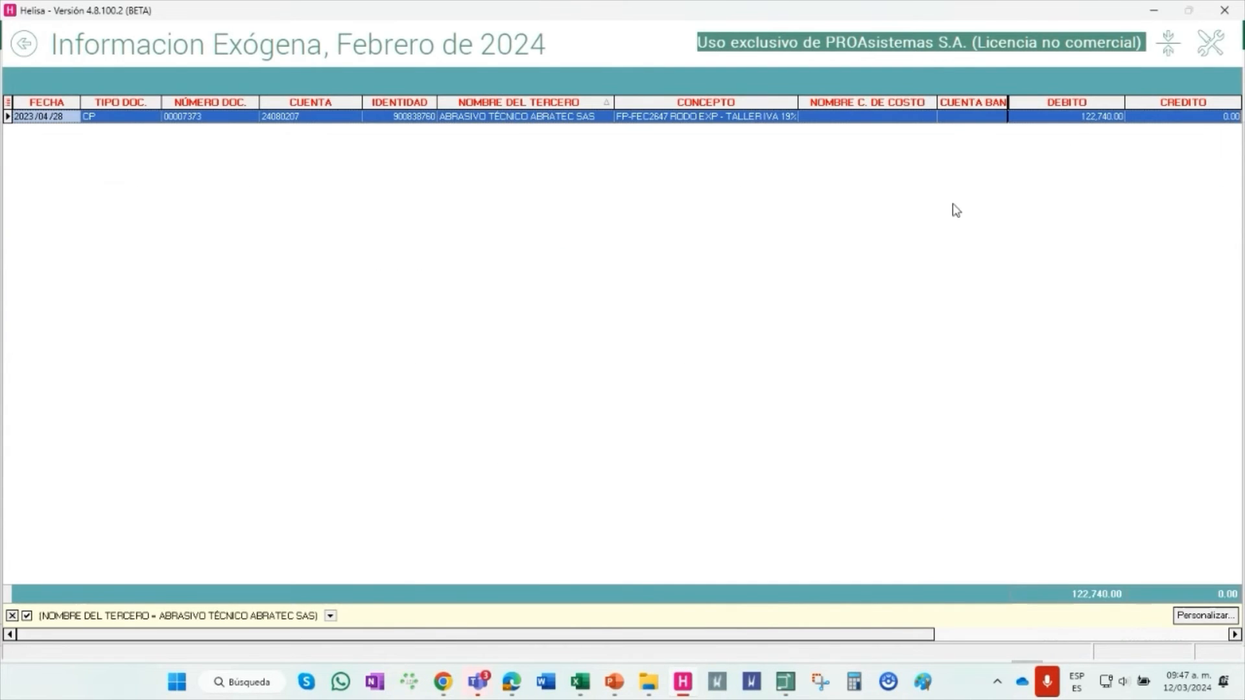
key("alt+Tab")
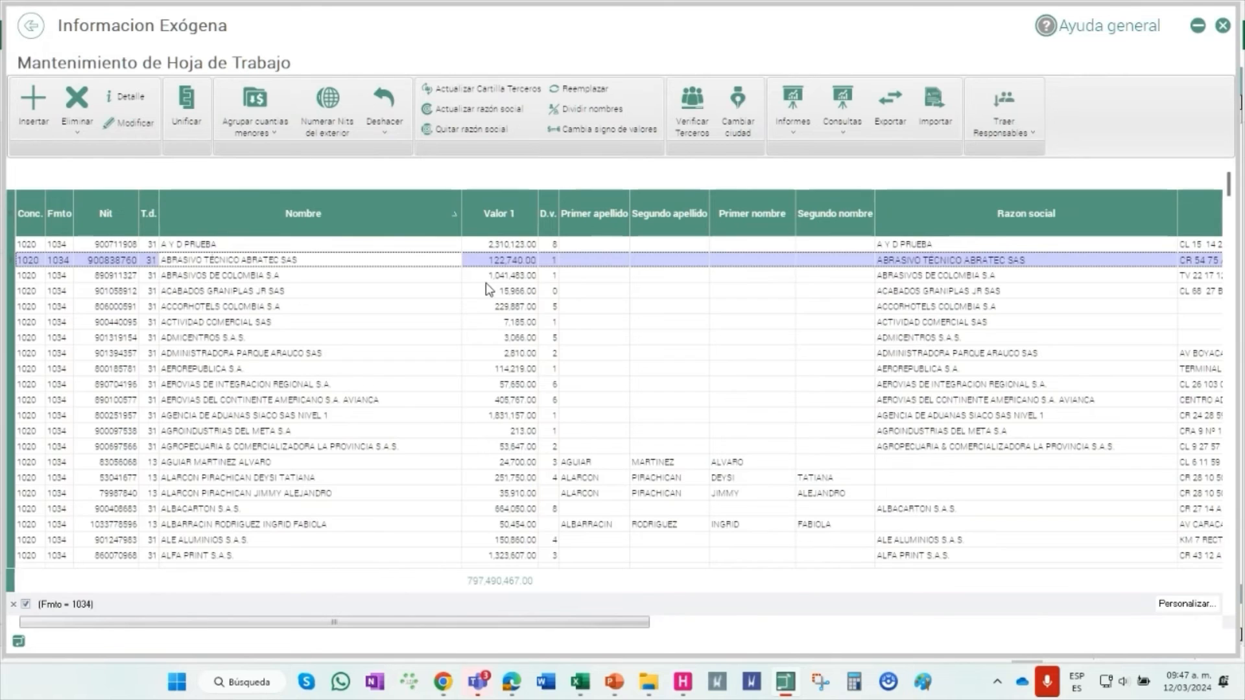
key("alt+Tab")
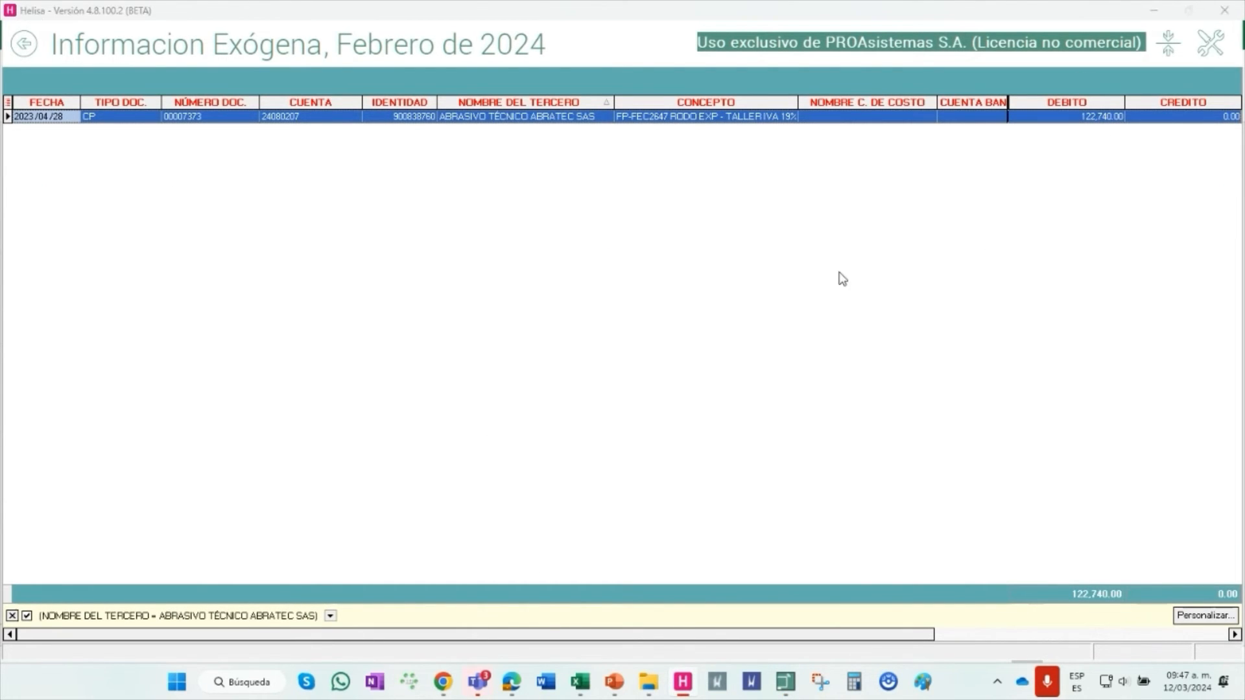
key("alt+Tab")
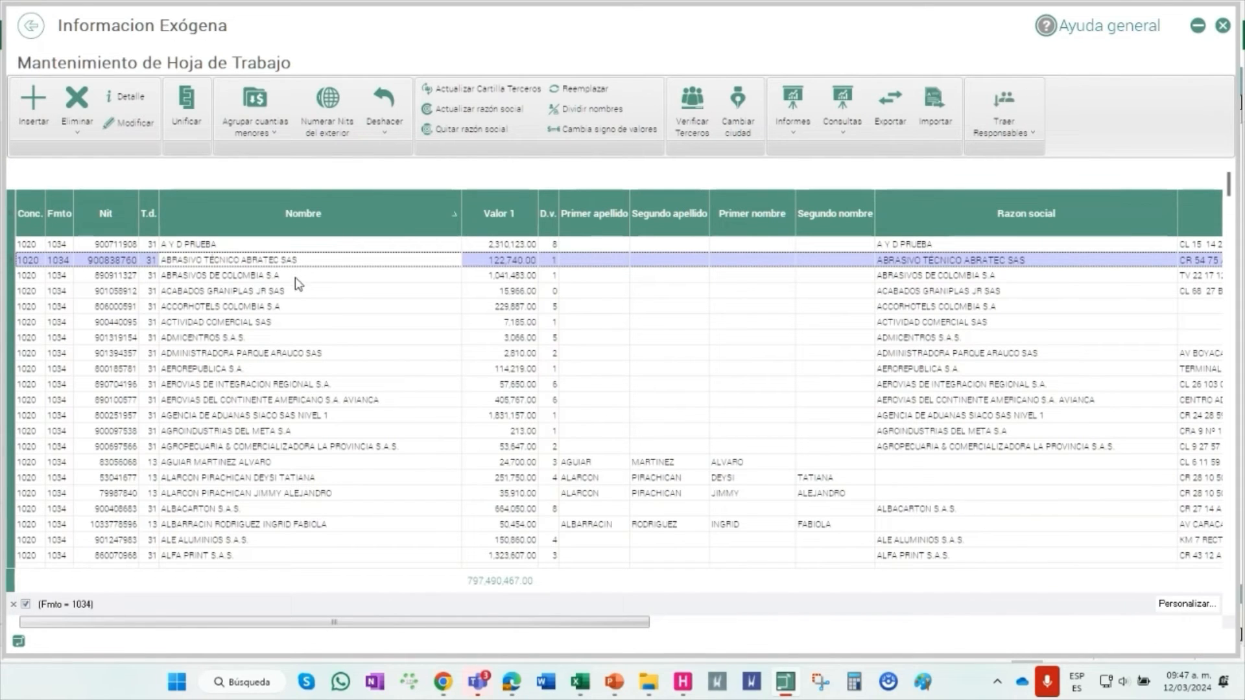
Look through the other format 1034 worksheet records and recheck the filtered movement in Helisa before returning to the worksheet
scroll(355, 350, "down", 15)
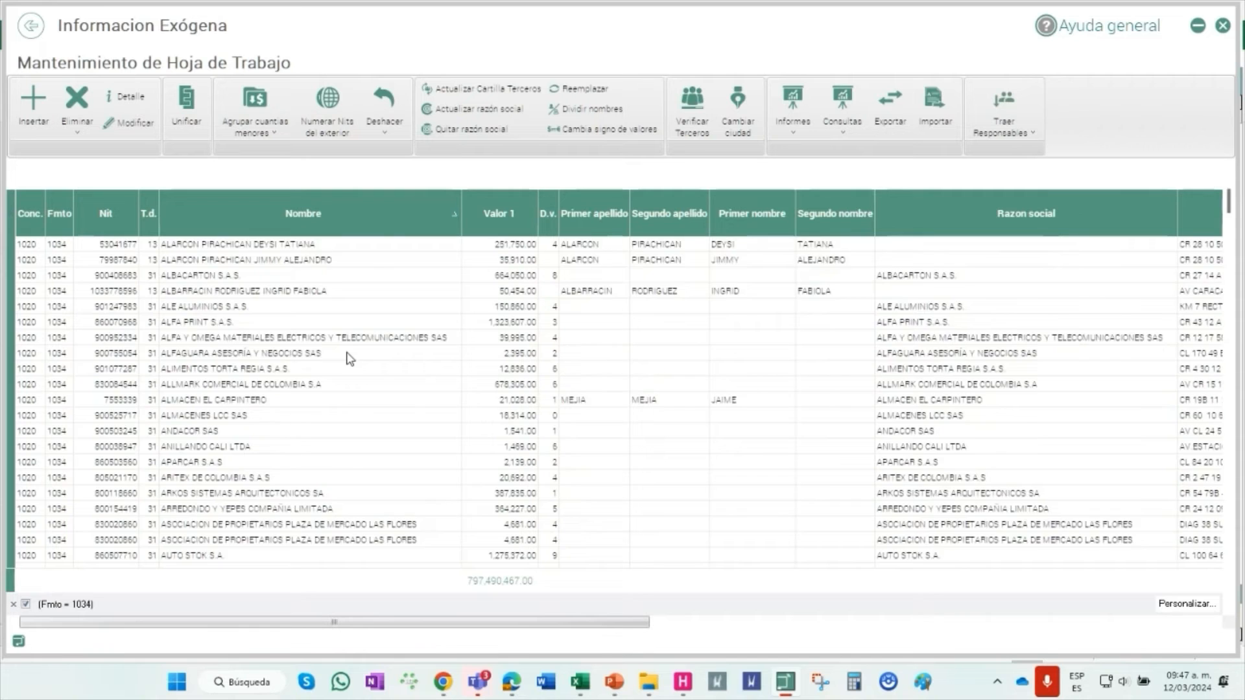
left_click(351, 342)
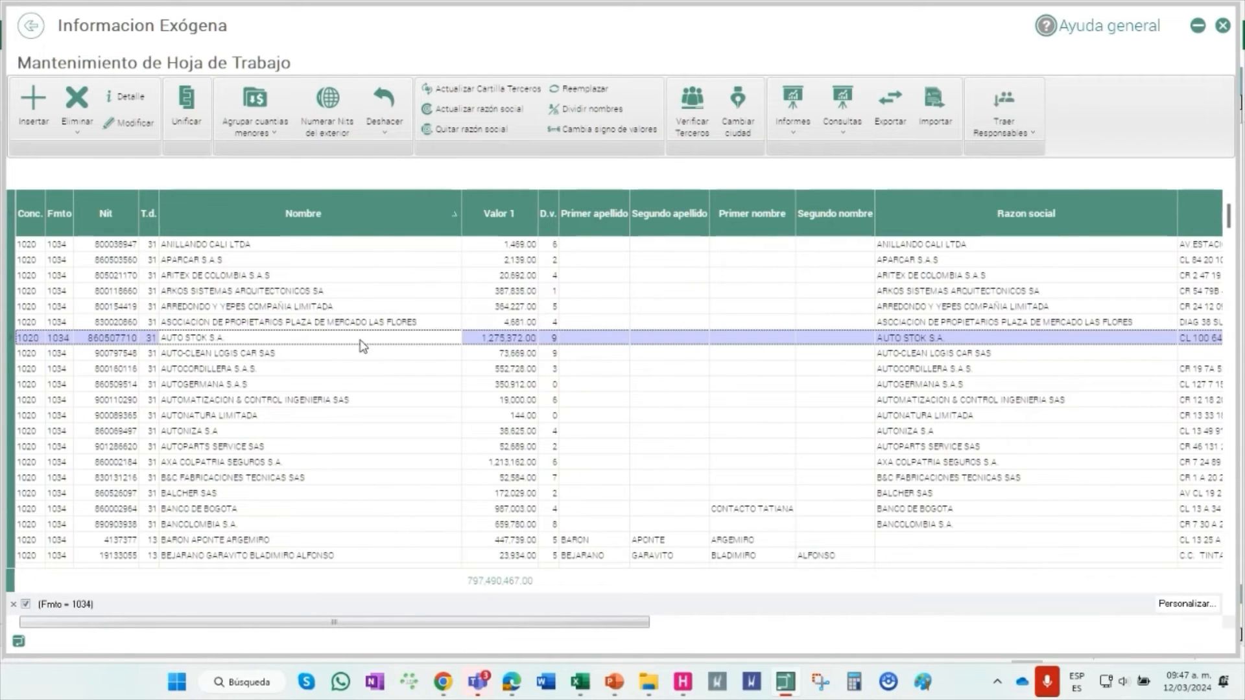
scroll(335, 358, "up", 15)
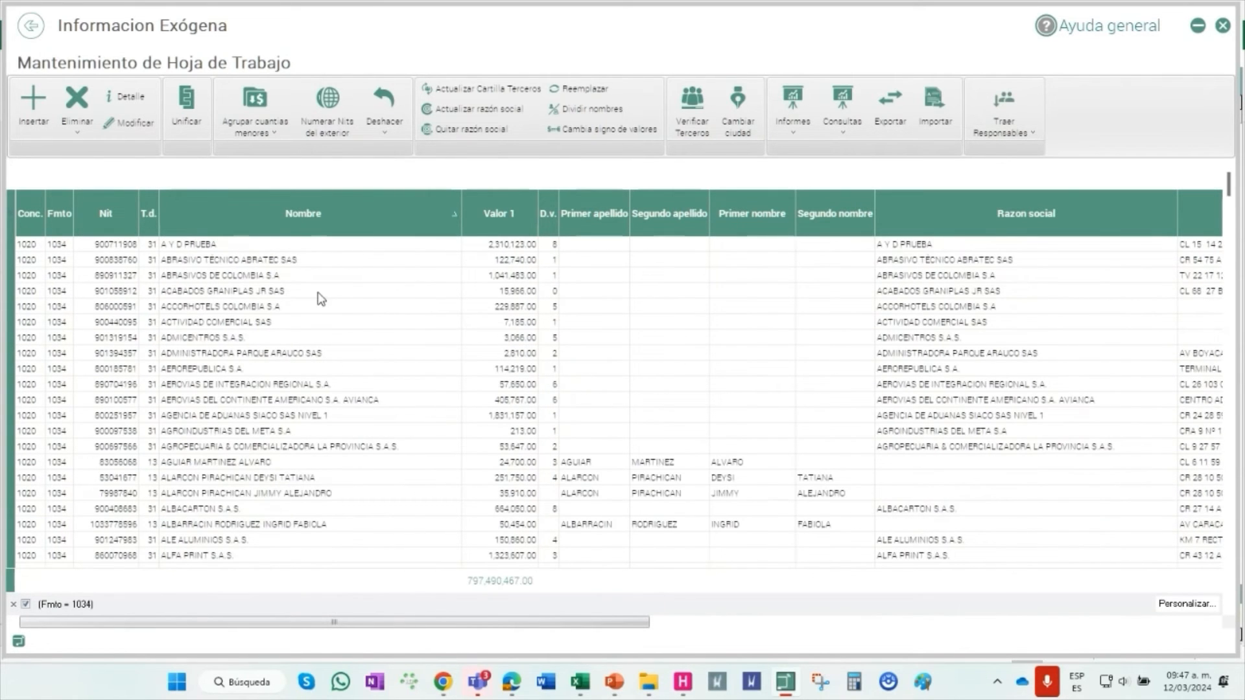
left_click(469, 264)
key("alt+Tab")
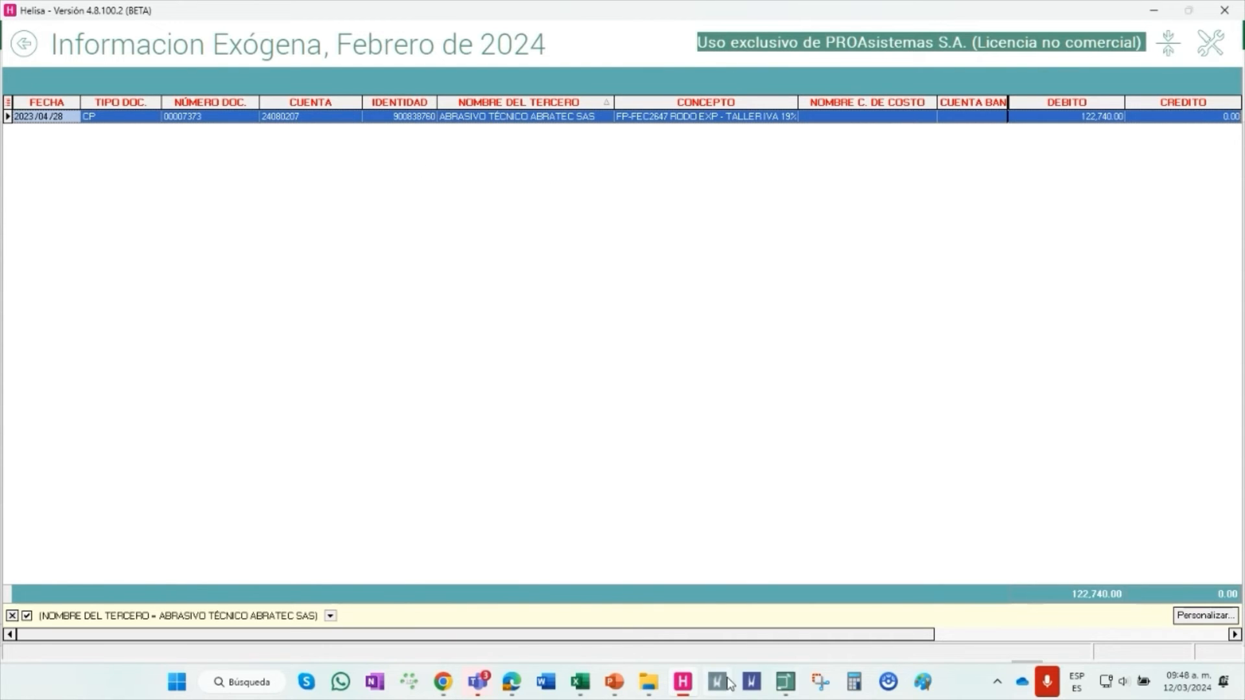
left_click(784, 682)
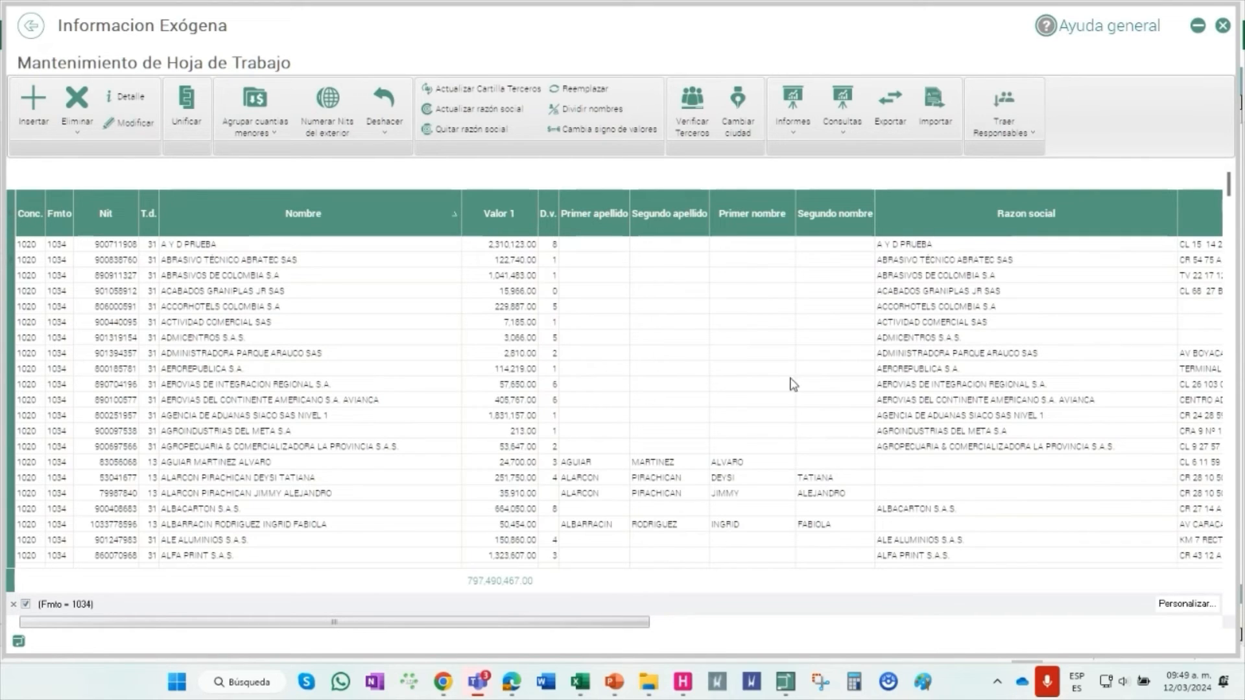
Leave the worksheet maintenance, review the concept list in Definición de Conceptos, and return to the main menu
left_click(30, 25)
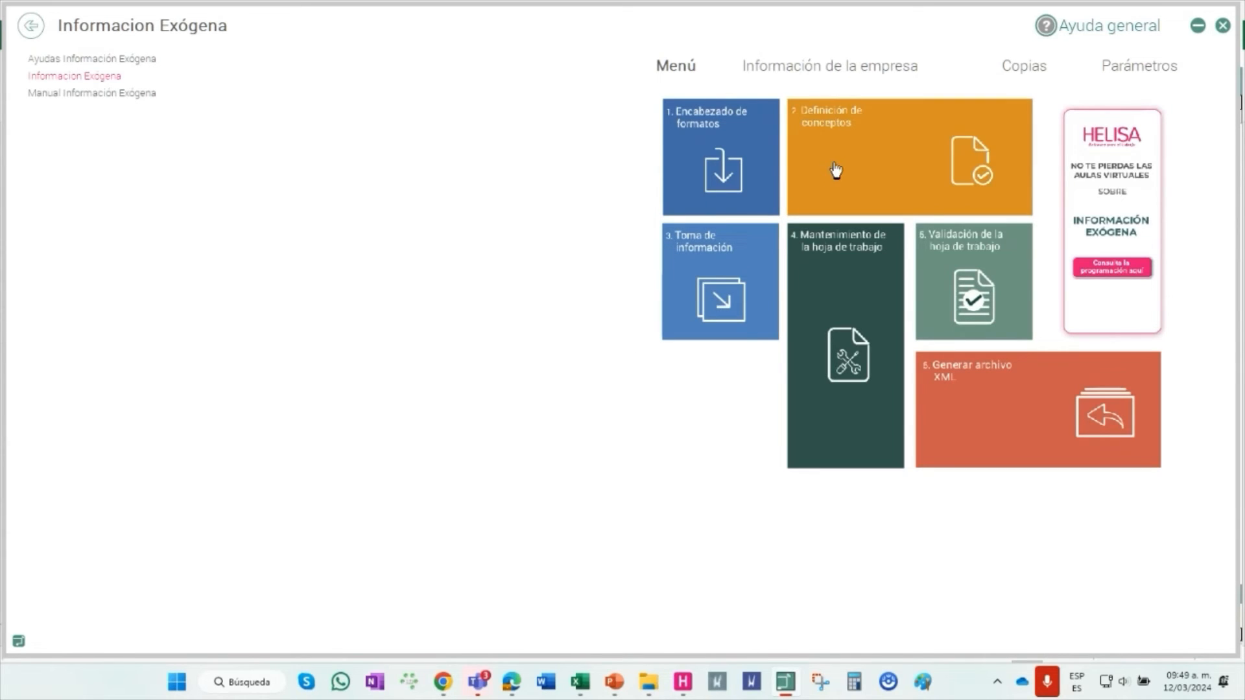
left_click(911, 164)
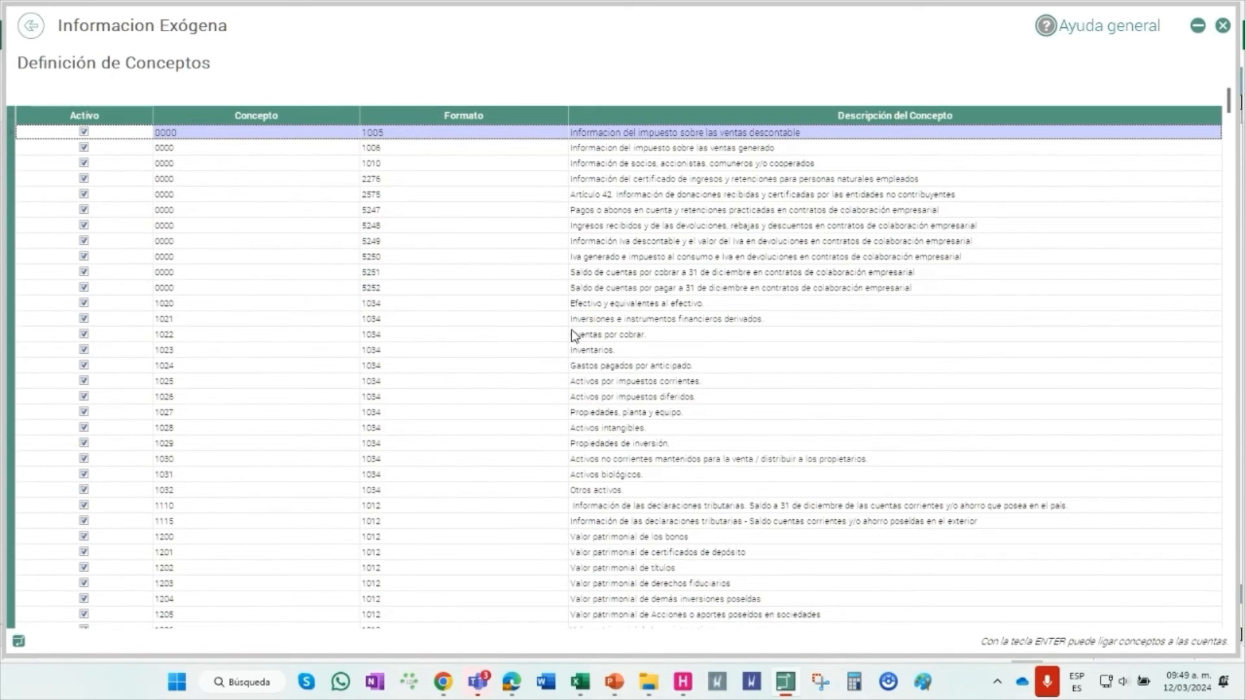
scroll(539, 315, "down", 5)
left_click(31, 26)
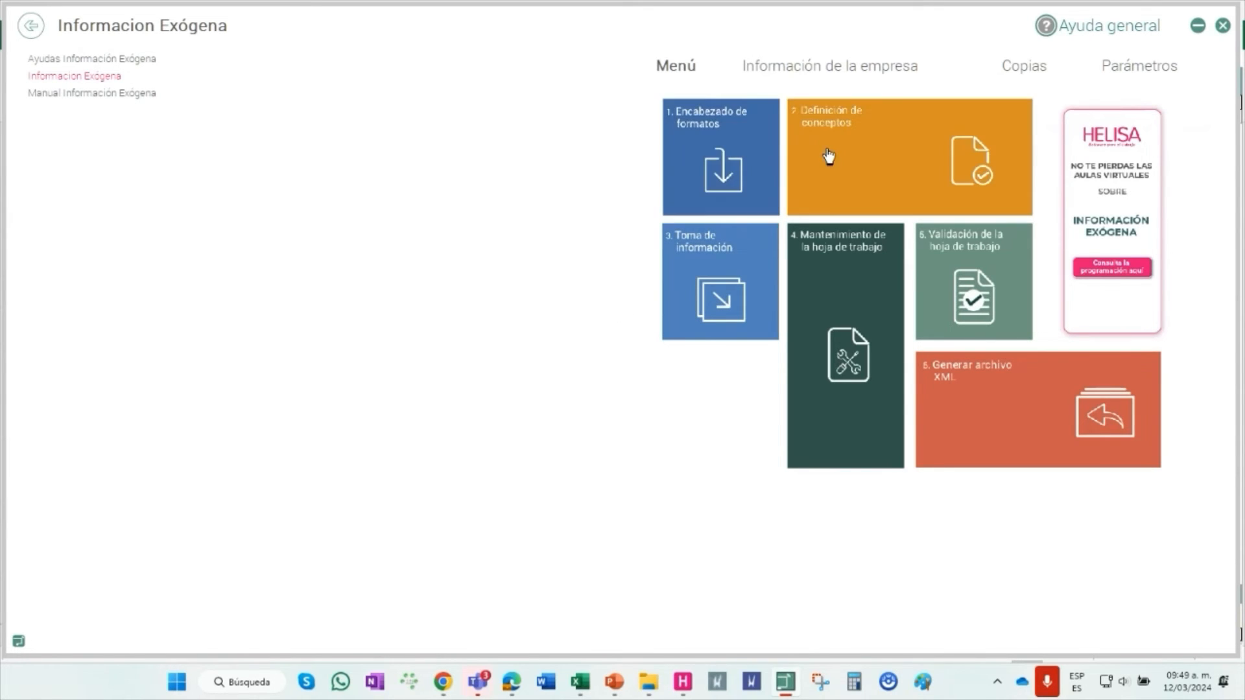
Visit Toma de Información, return to the main menu, and reopen the worksheet maintenance
left_click(699, 305)
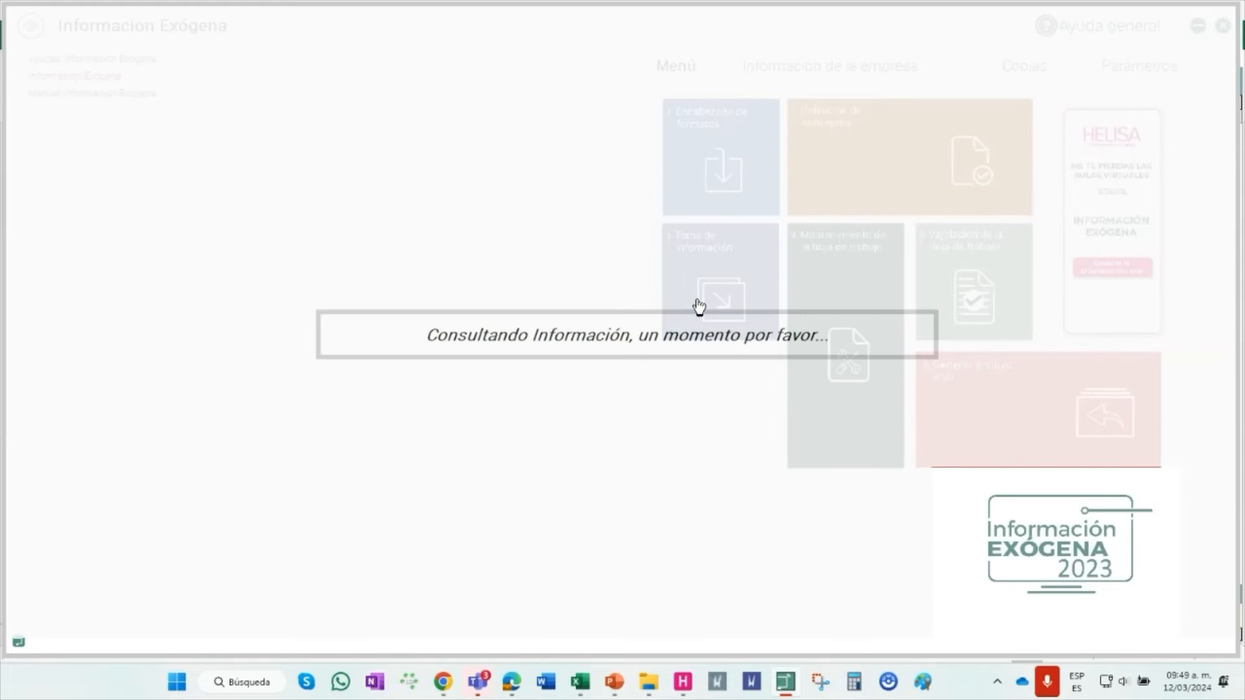
left_click(38, 31)
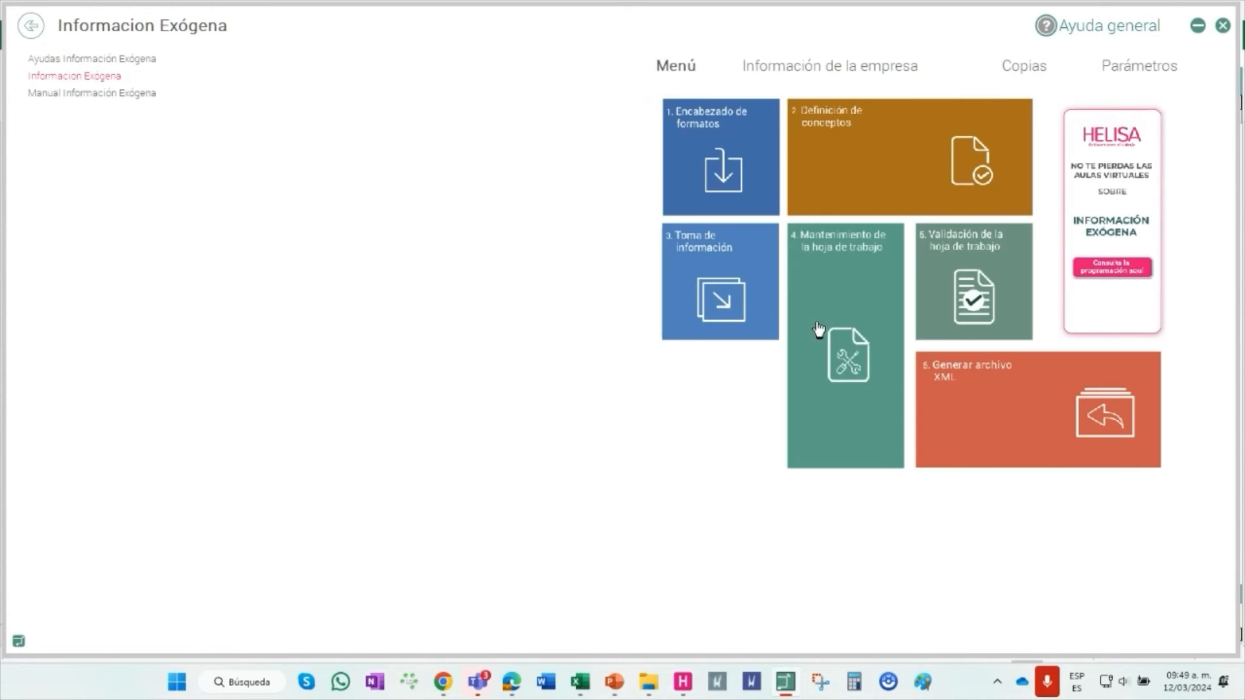
left_click(834, 312)
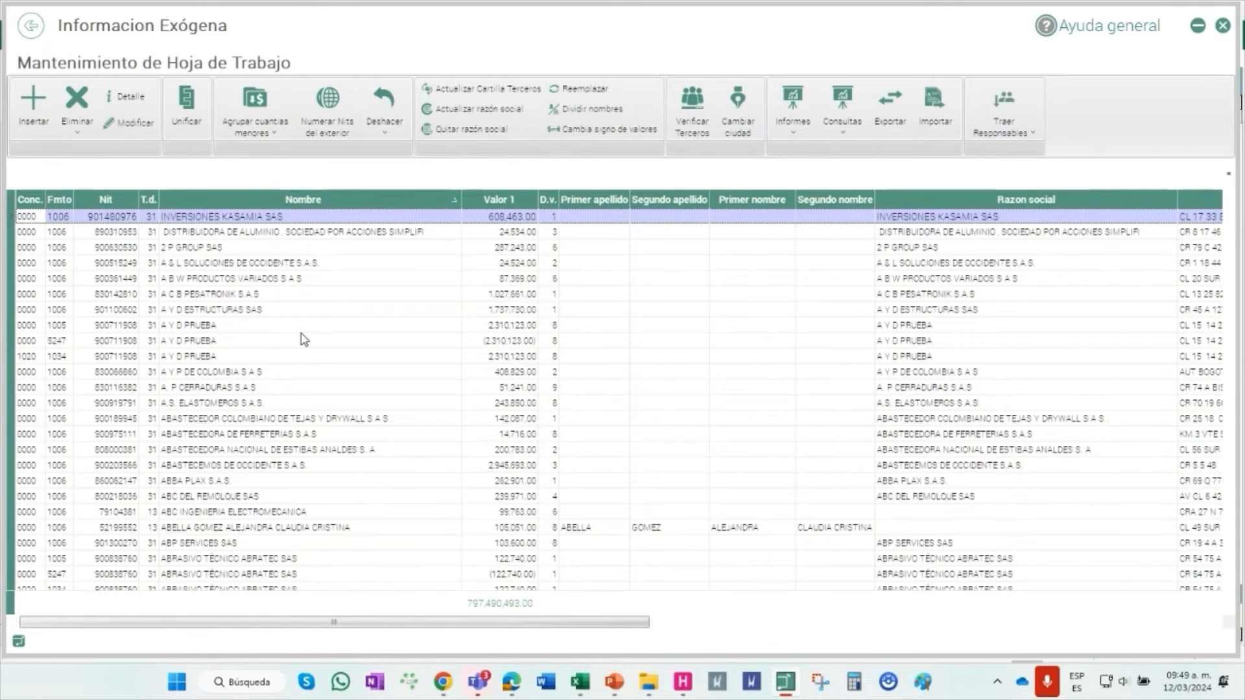
Look through the worksheet records and select the format 1005 record of A Y D PRUEBA
scroll(300, 364, "down", 5)
scroll(295, 488, "down", 10)
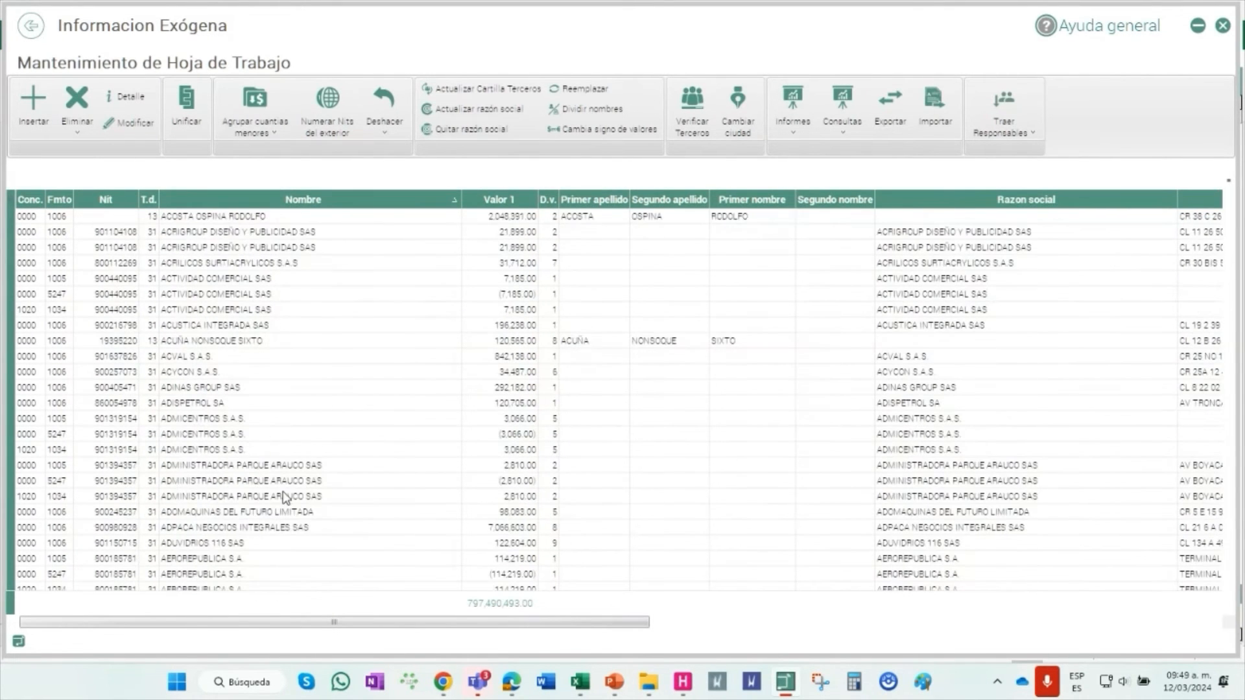
scroll(277, 514, "up", 15)
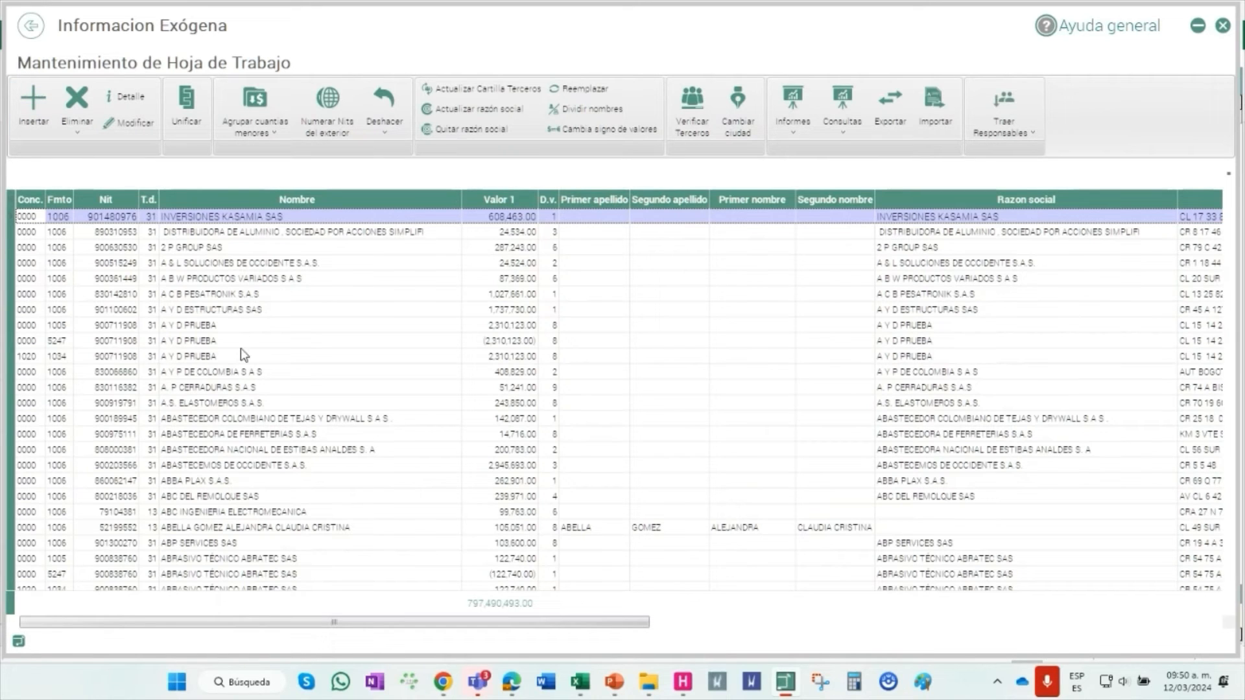
left_click(236, 328)
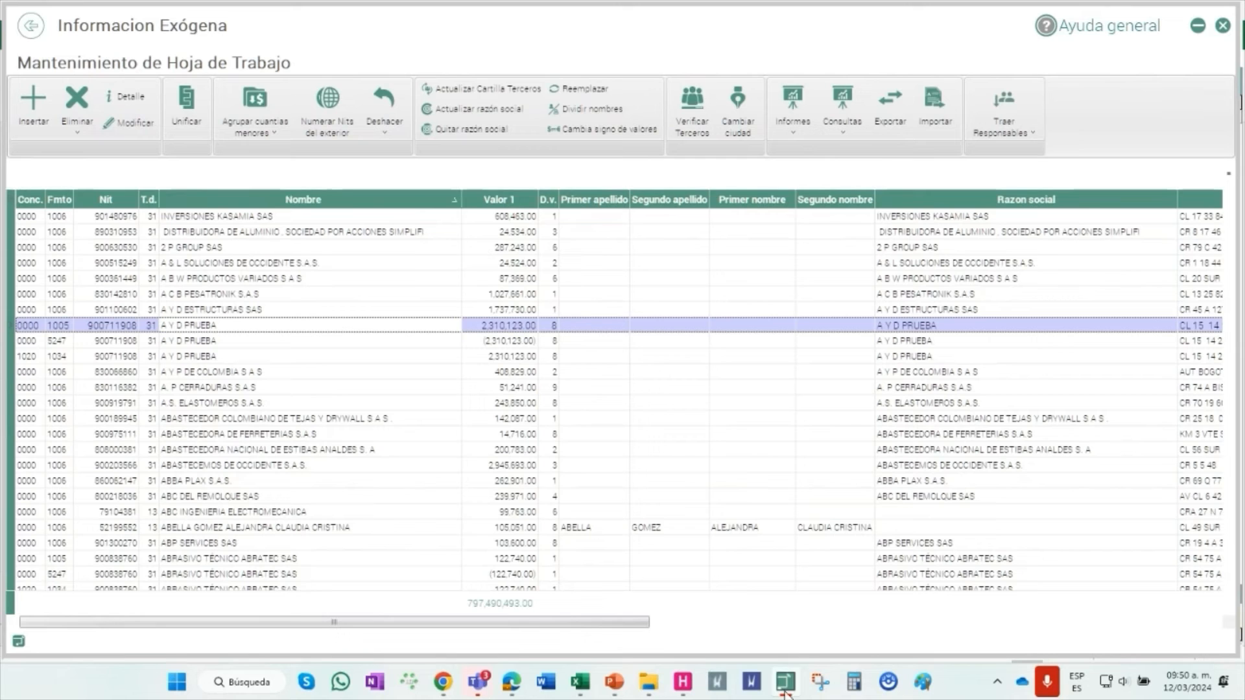
Switch to Helisa, close the filtered ABRASIVO TÉCNICO ABRATEC SAS movement query, and return to the Información Exógena worksheet
left_click(683, 681)
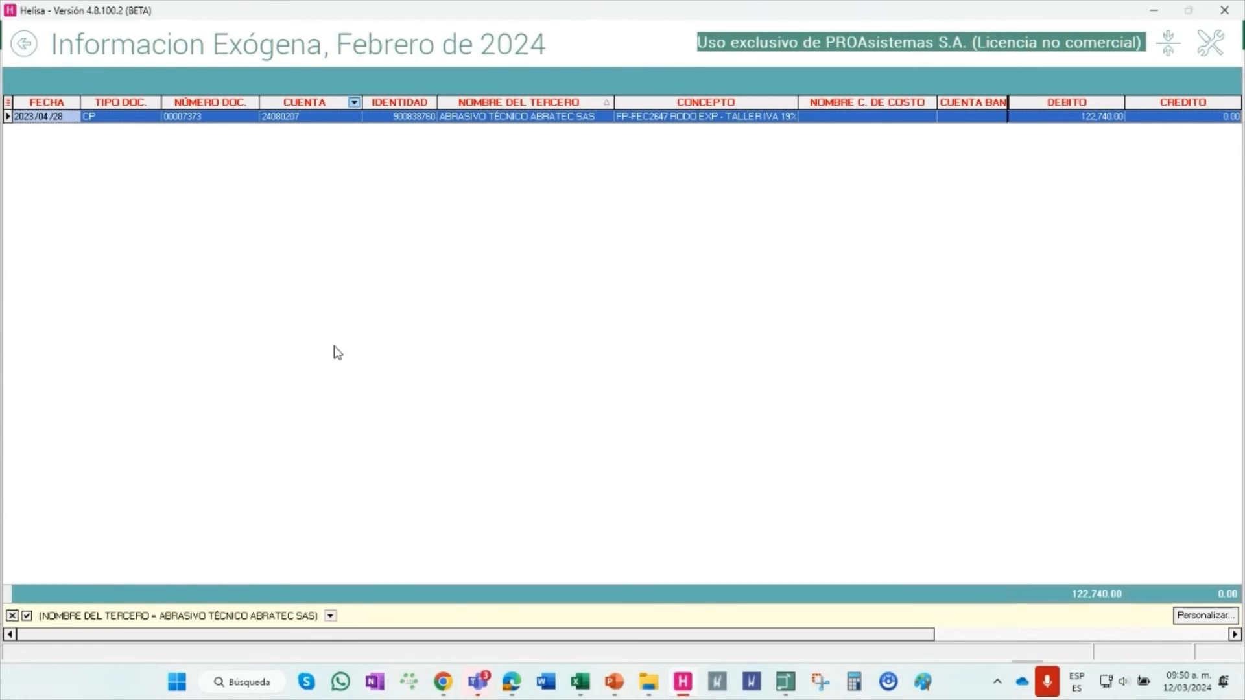
left_click(23, 43)
left_click(1165, 11)
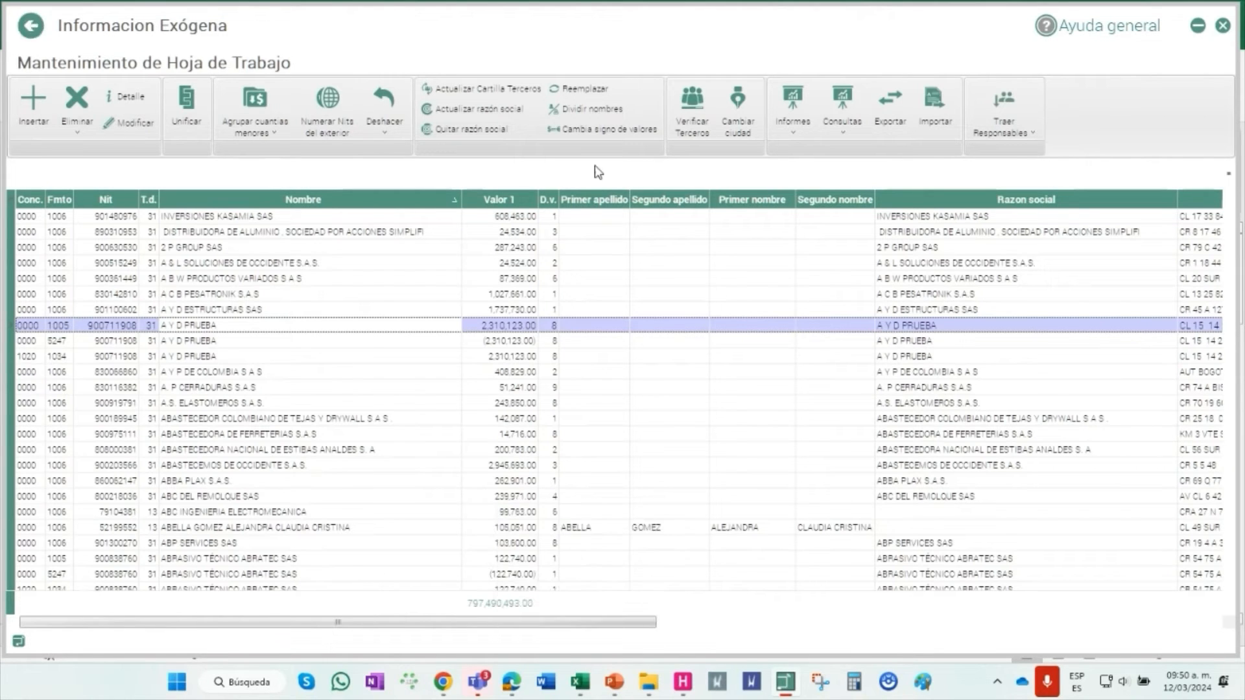
Leave the worksheet maintenance, view the concept list in Toma de Información, and cancel back to the main menu
left_click(44, 31)
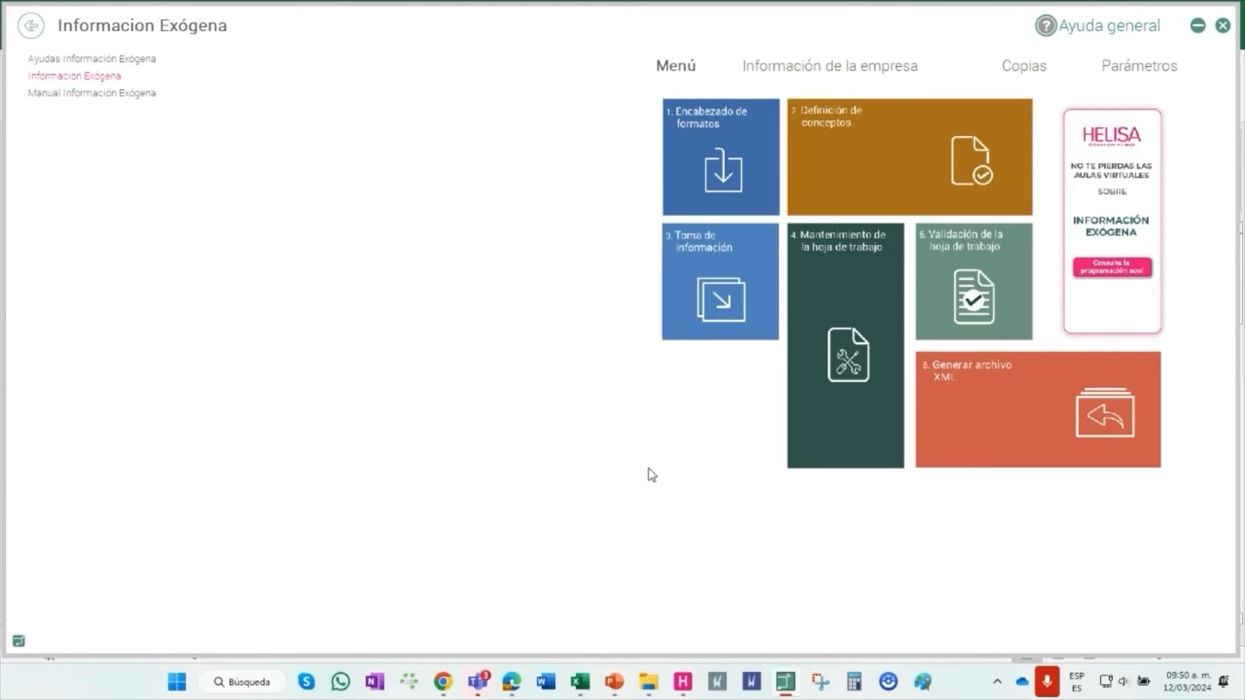
left_click(734, 277)
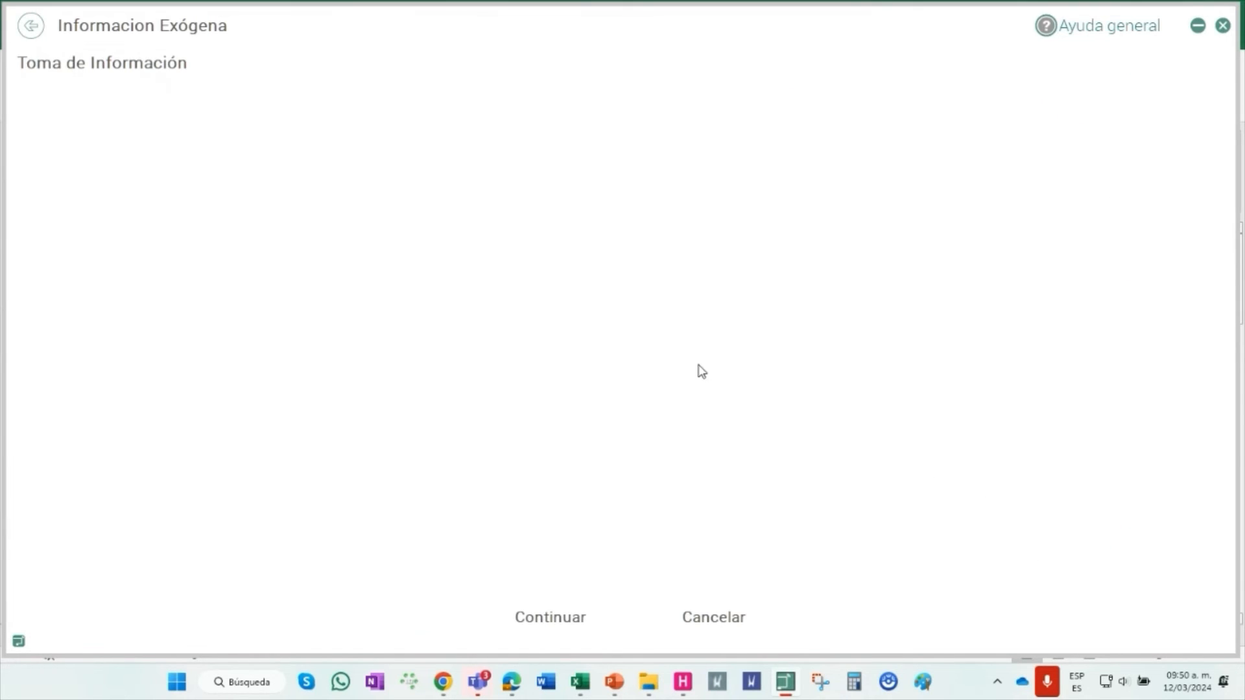
left_click(574, 621)
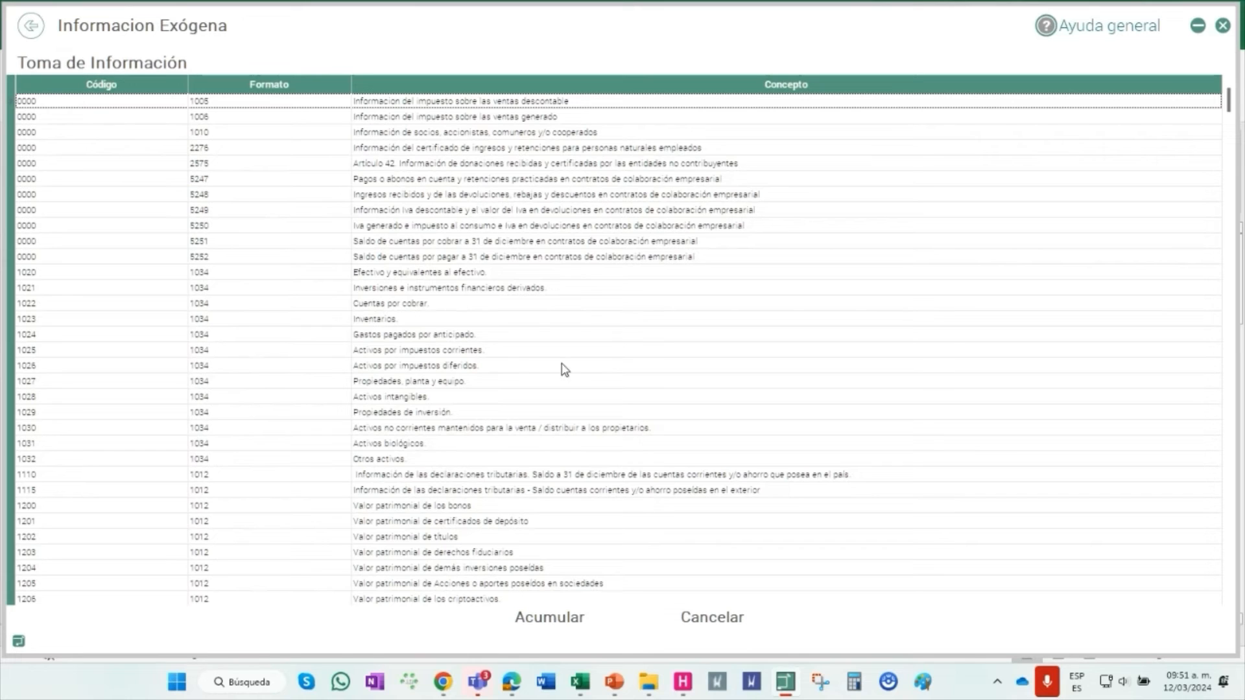
left_click(713, 618)
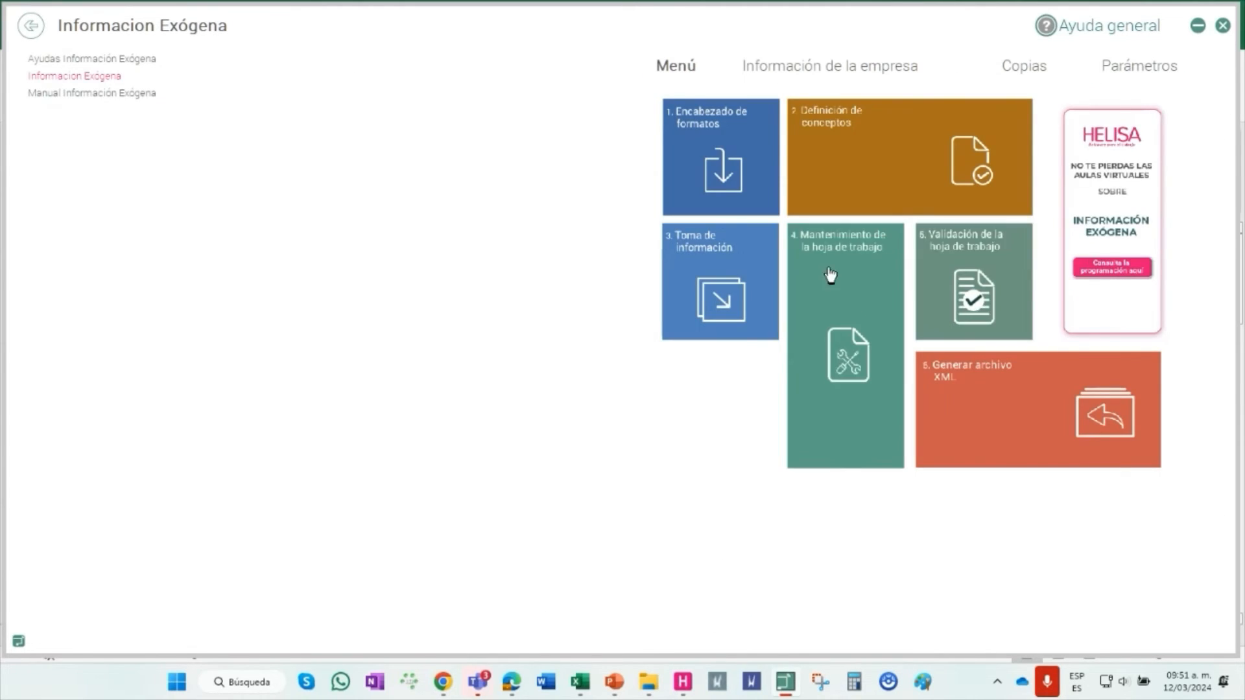
Start a backup copy that includes all three companies and the Directorio de Empresas
left_click(1017, 70)
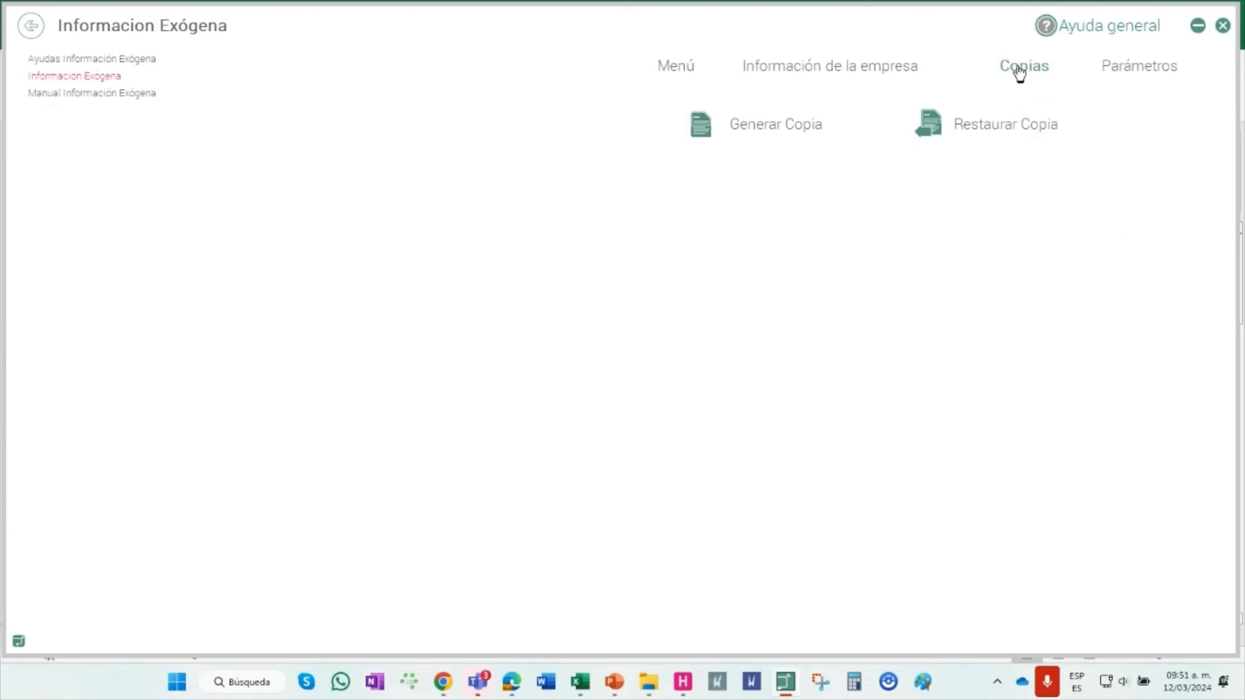
left_click(744, 135)
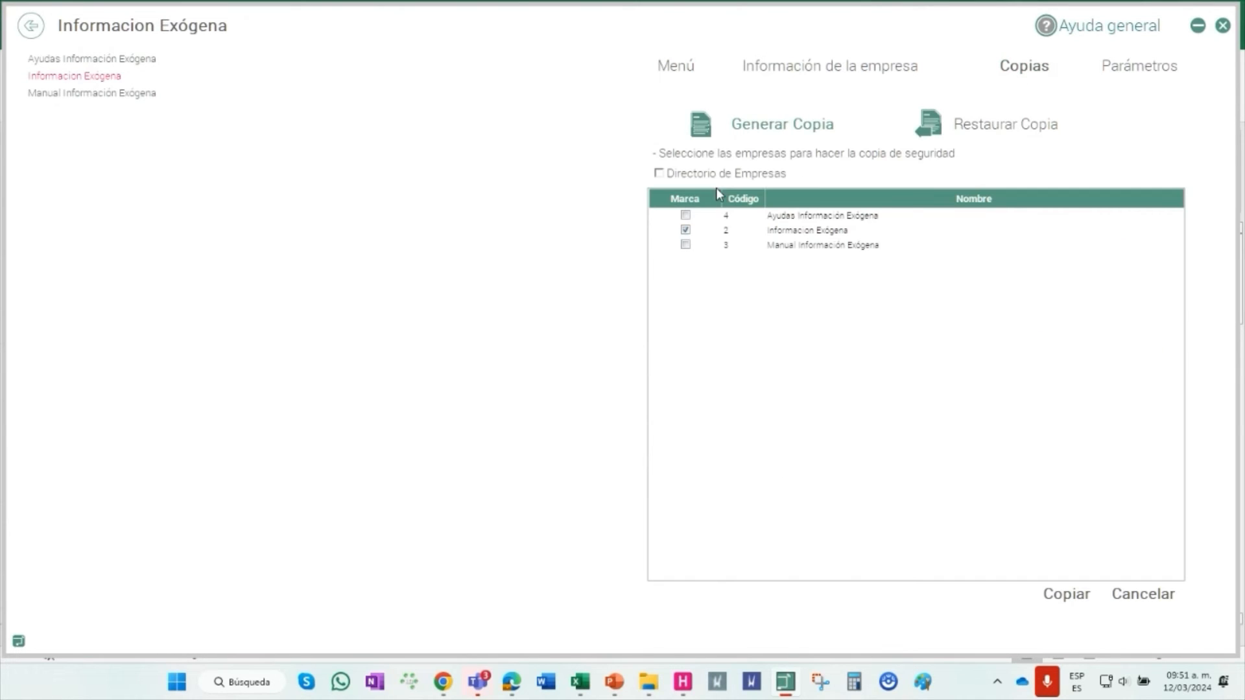
left_click(686, 214)
left_click(685, 229)
left_click(685, 245)
left_click(761, 175)
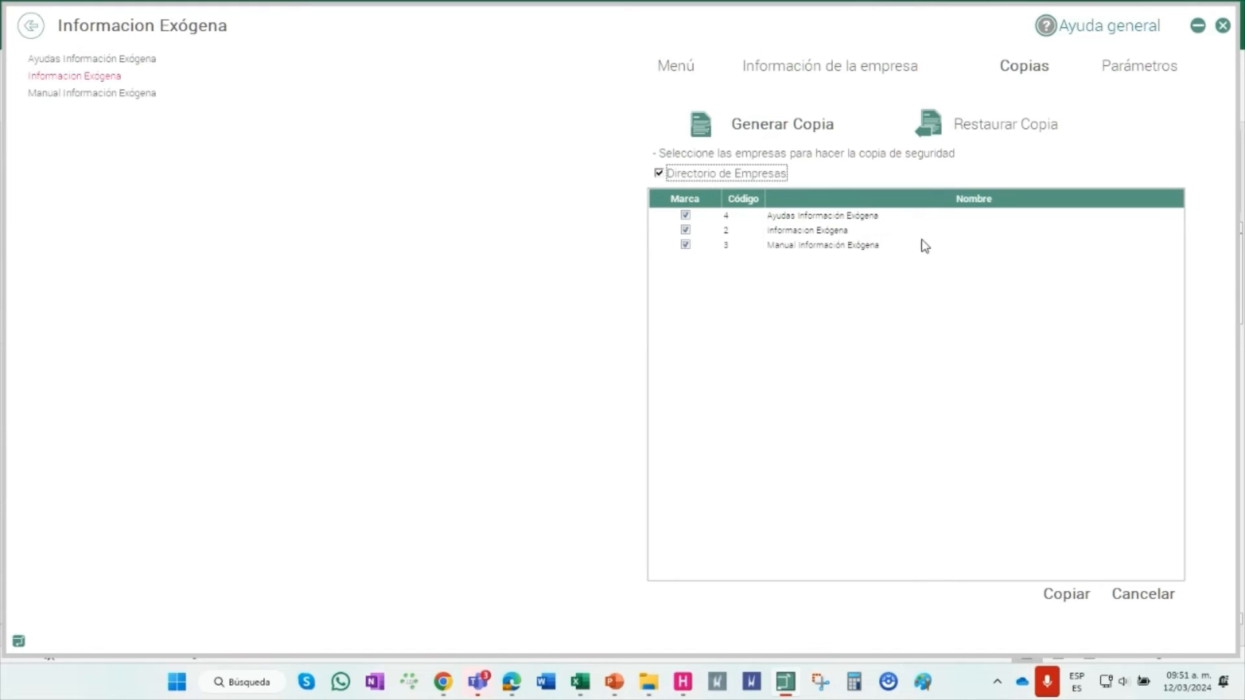
Generate the backup copy in the Descargas folder and acknowledge its completion
left_click(1066, 595)
double_click(562, 332)
left_click(641, 457)
left_click(575, 381)
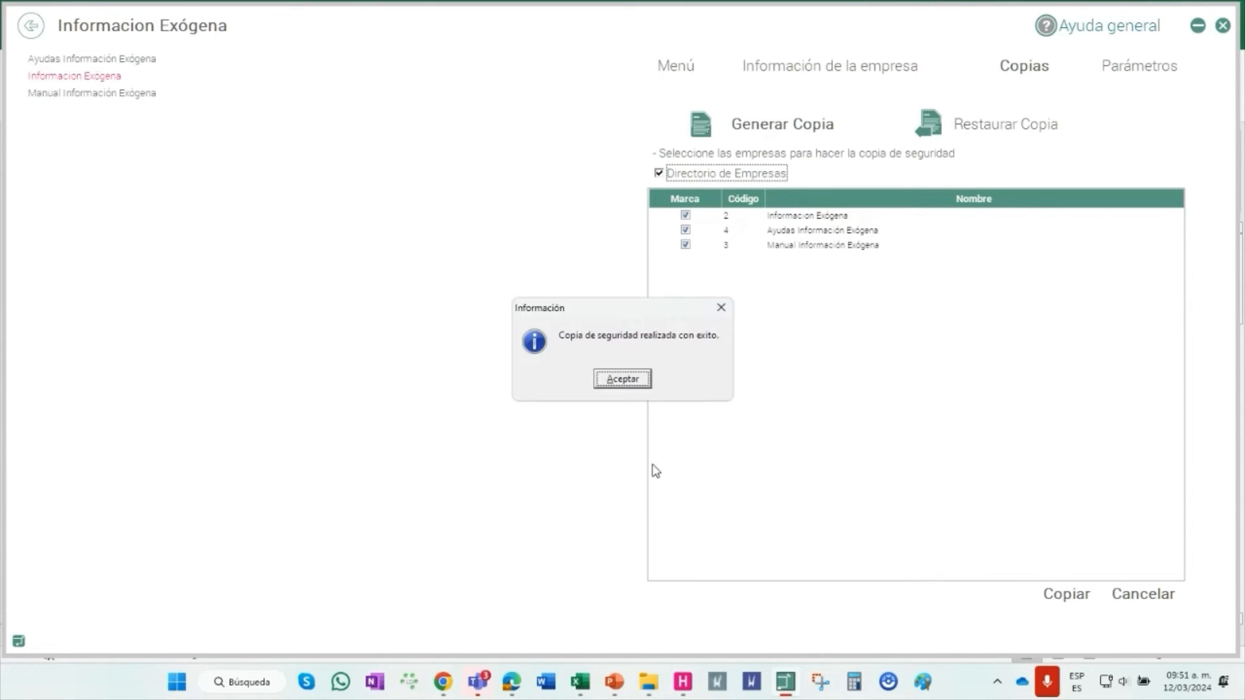
left_click(615, 381)
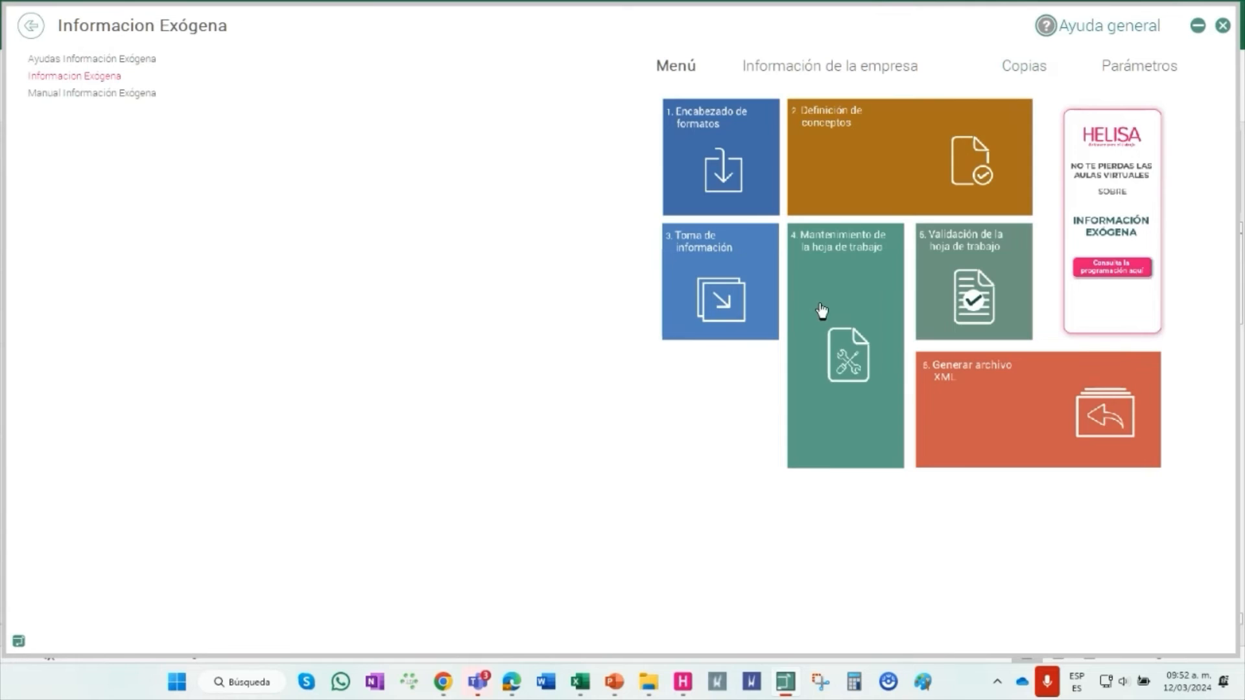
Start restoring a copy and load the backup file BKHELISAMM.HCG from the Descargas folder
left_click(1023, 74)
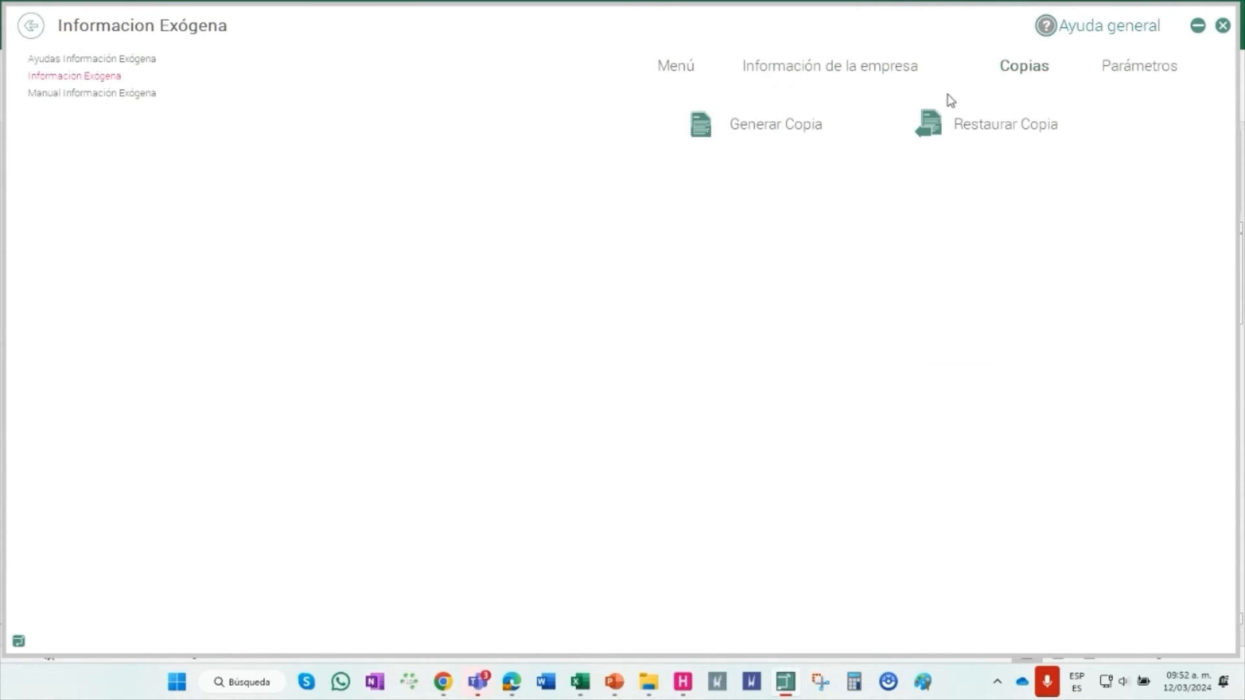
left_click(961, 126)
left_click(660, 176)
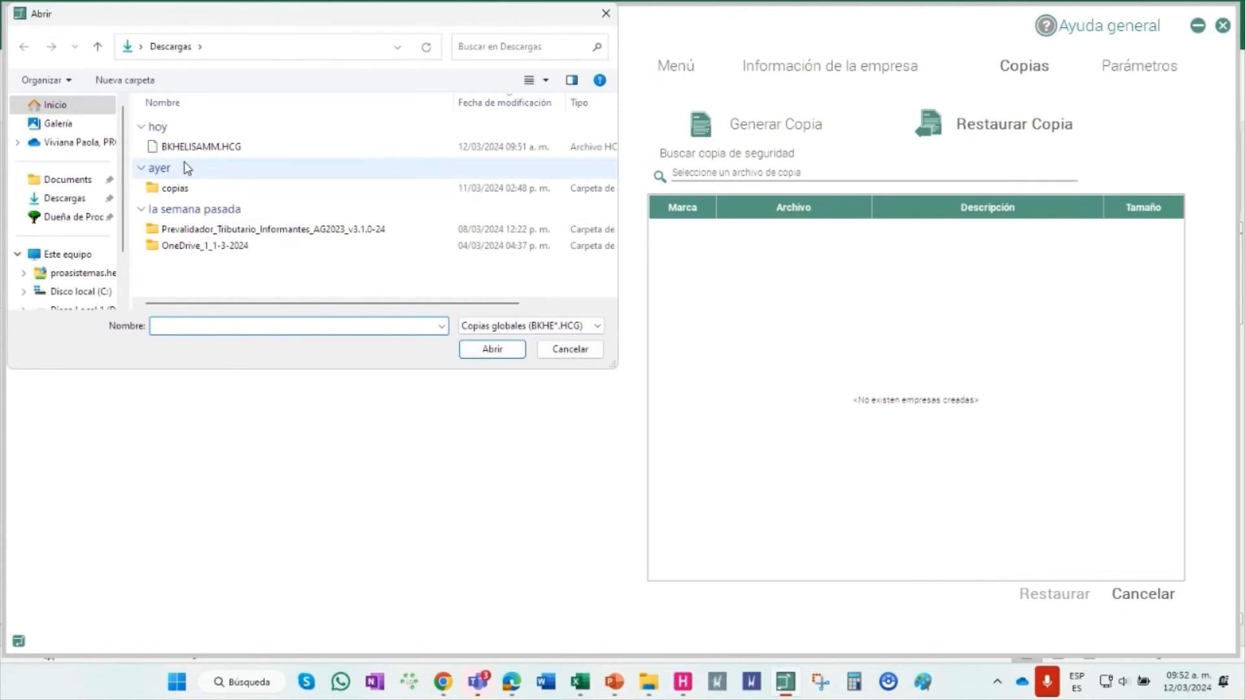
left_click(194, 147)
left_click(465, 355)
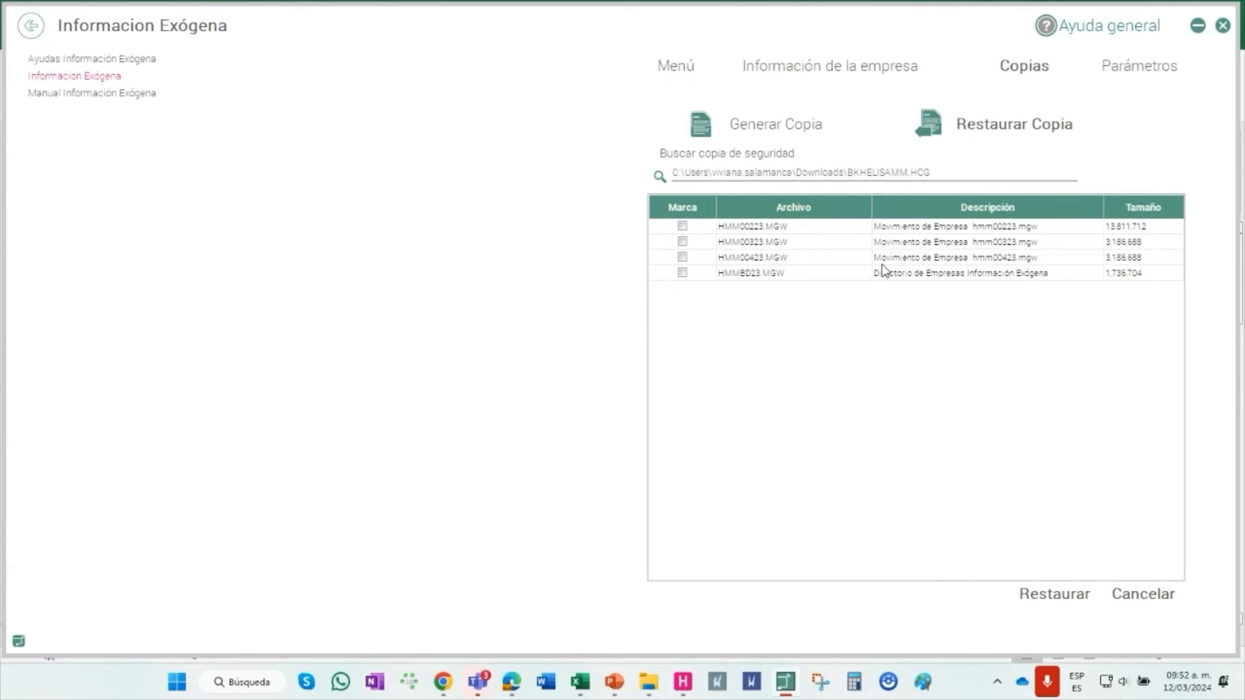
Review the files in the backup and mark the company movements HMM00223.MGW, HMM00323.MGW and HMM00423.MGW, leaving the company directory unmarked
left_click(905, 279)
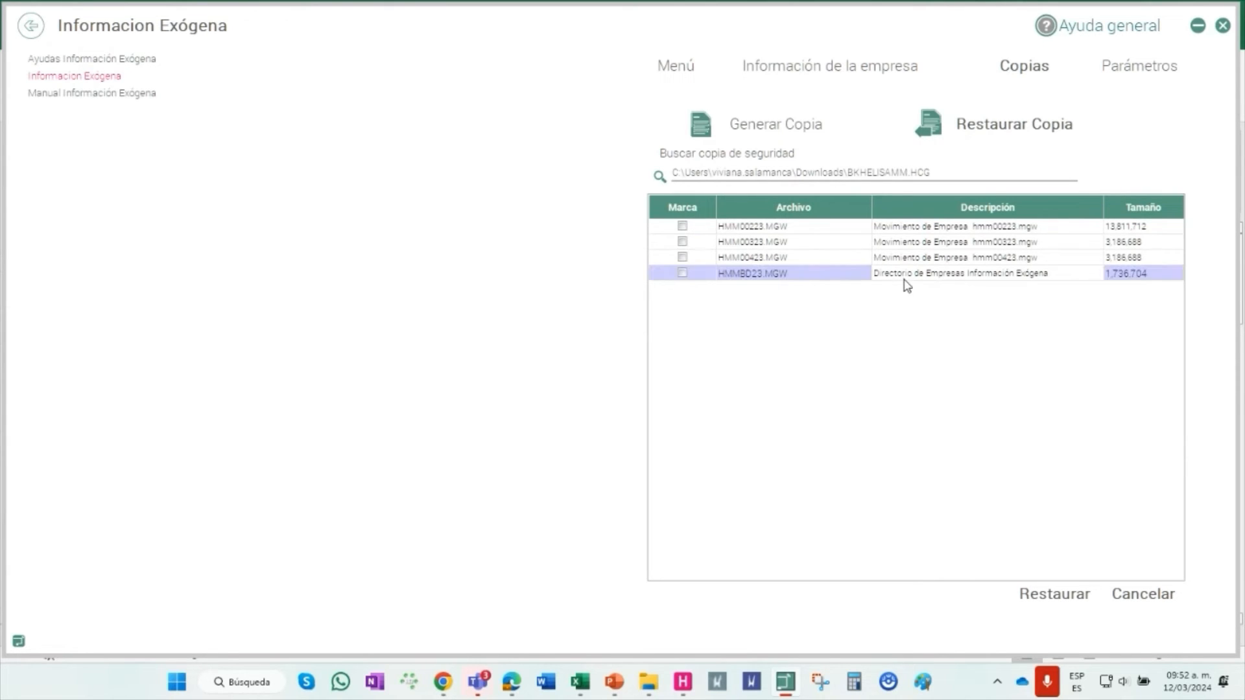
left_click(940, 257)
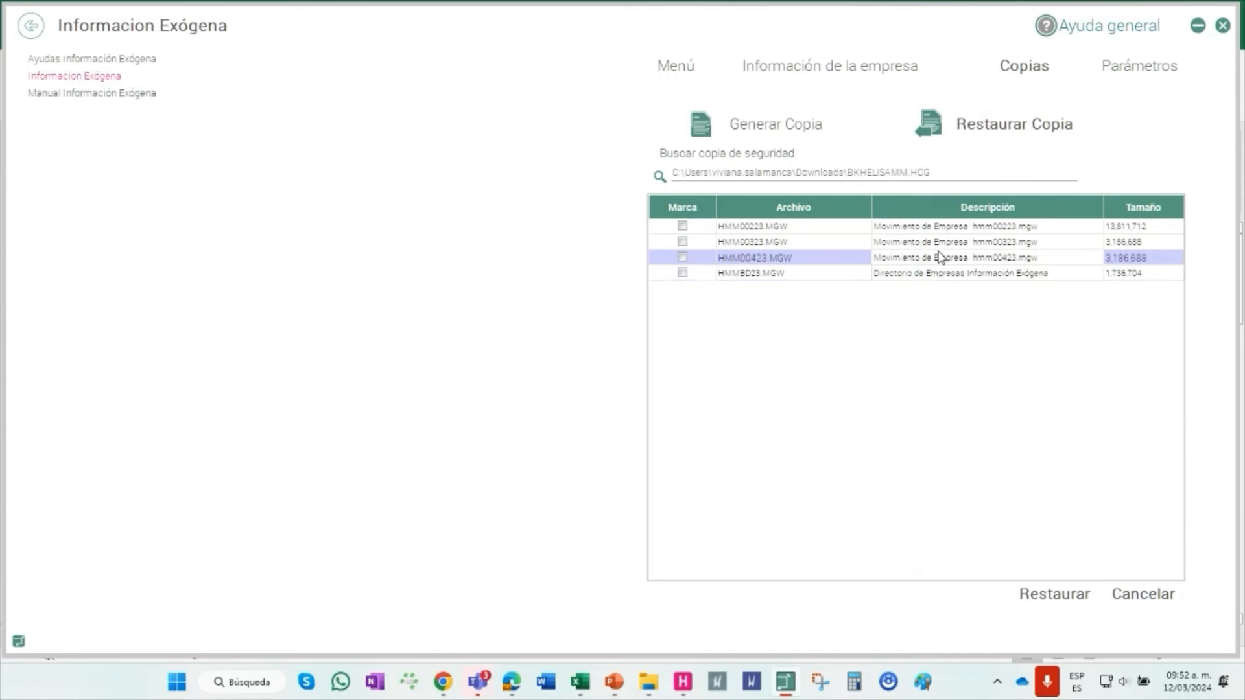
left_click(810, 244)
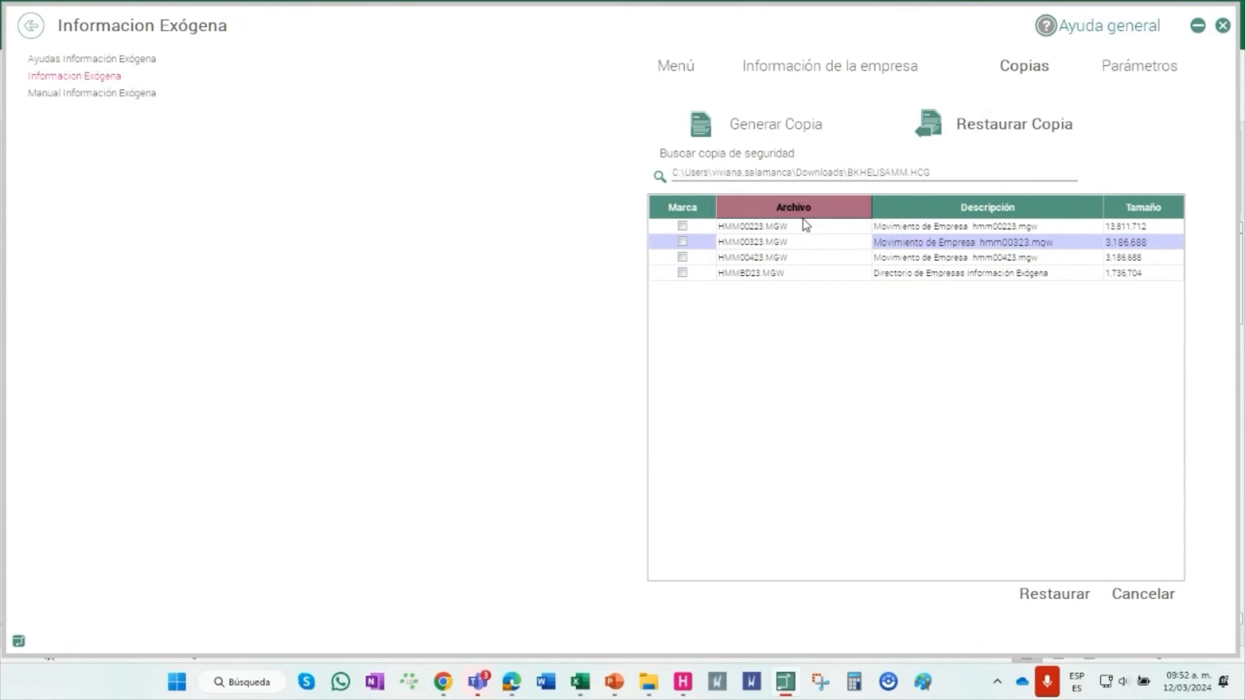
left_click(808, 264)
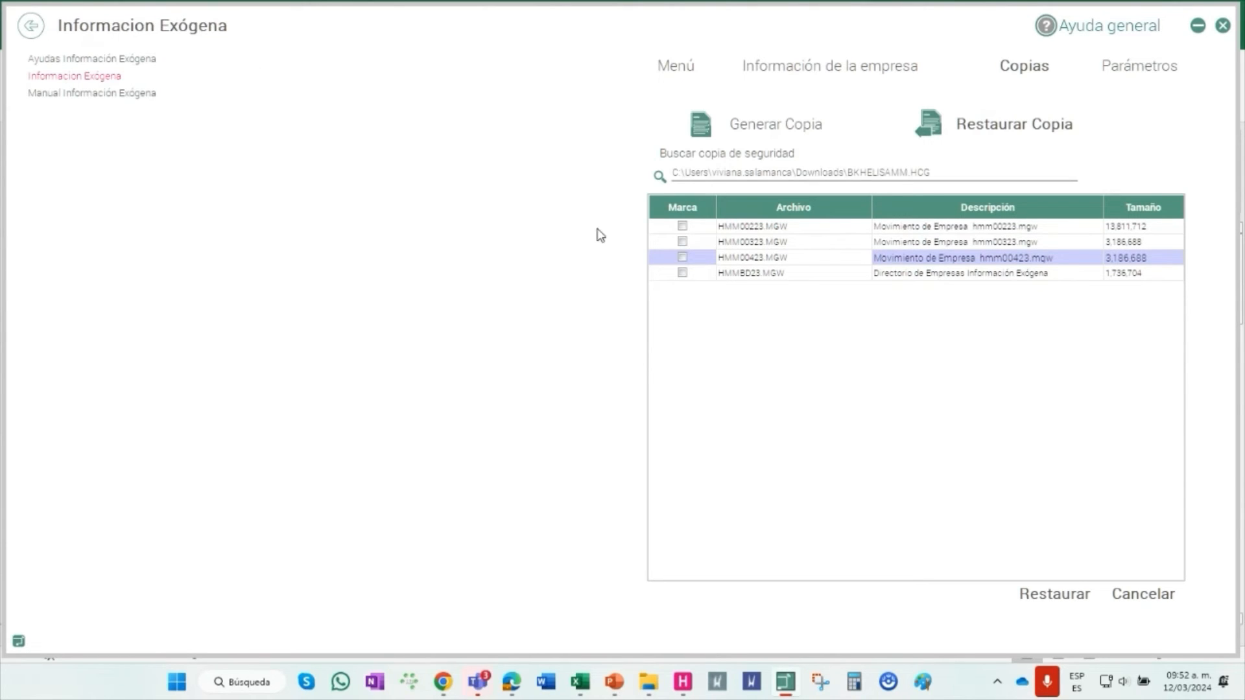
left_click(683, 243)
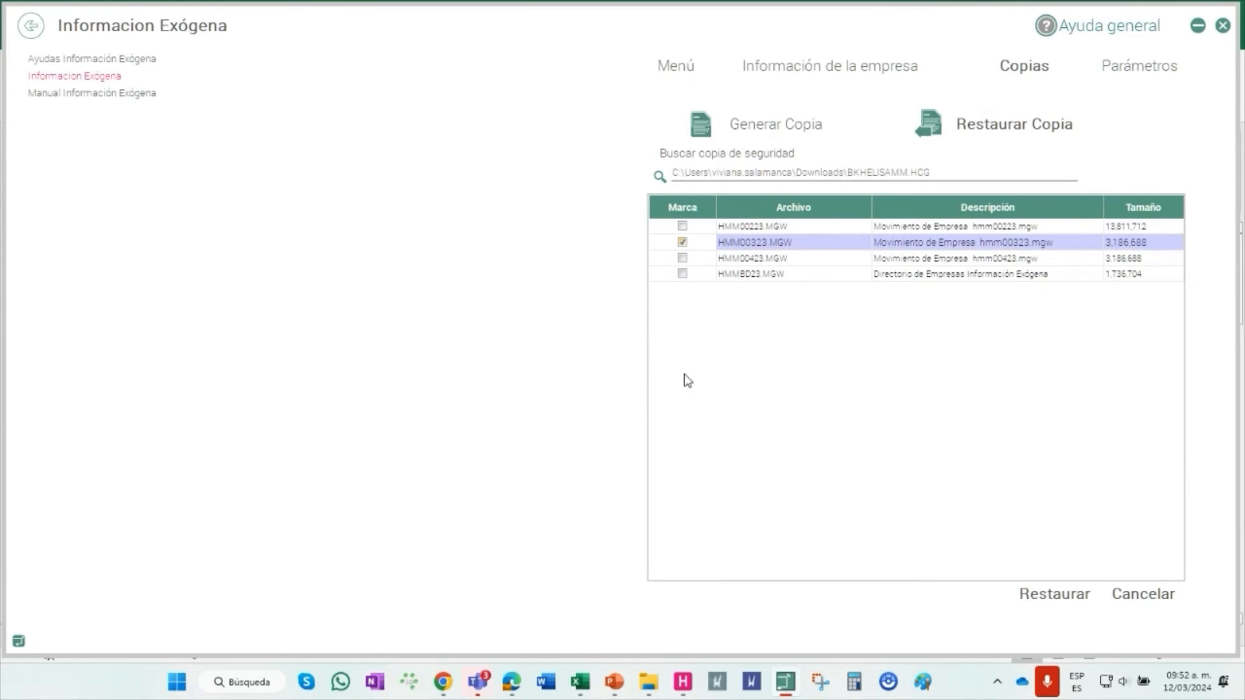
left_click(682, 227)
left_click(682, 273)
left_click(682, 258)
left_click(682, 274)
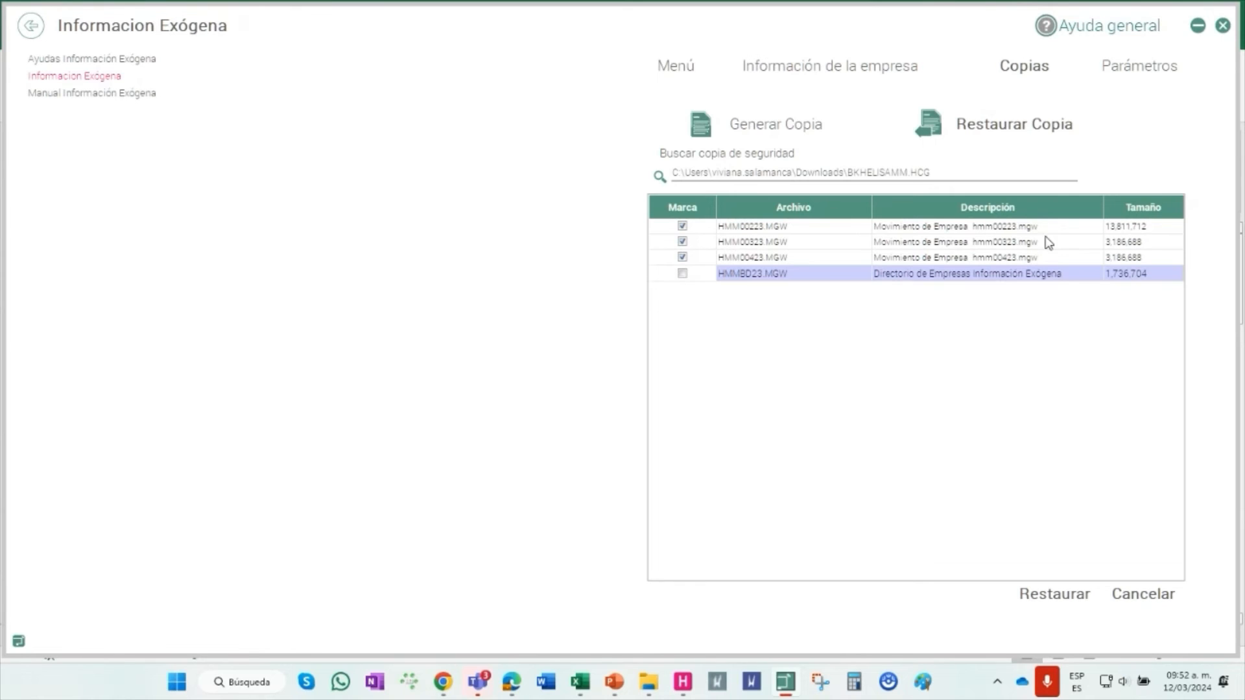
Reduce the restore selection to a single company movement file, trying HMM00323.MGW and HMM00223.MGW in turn
mouse_move(70, 29)
left_click(686, 261)
left_click(684, 259)
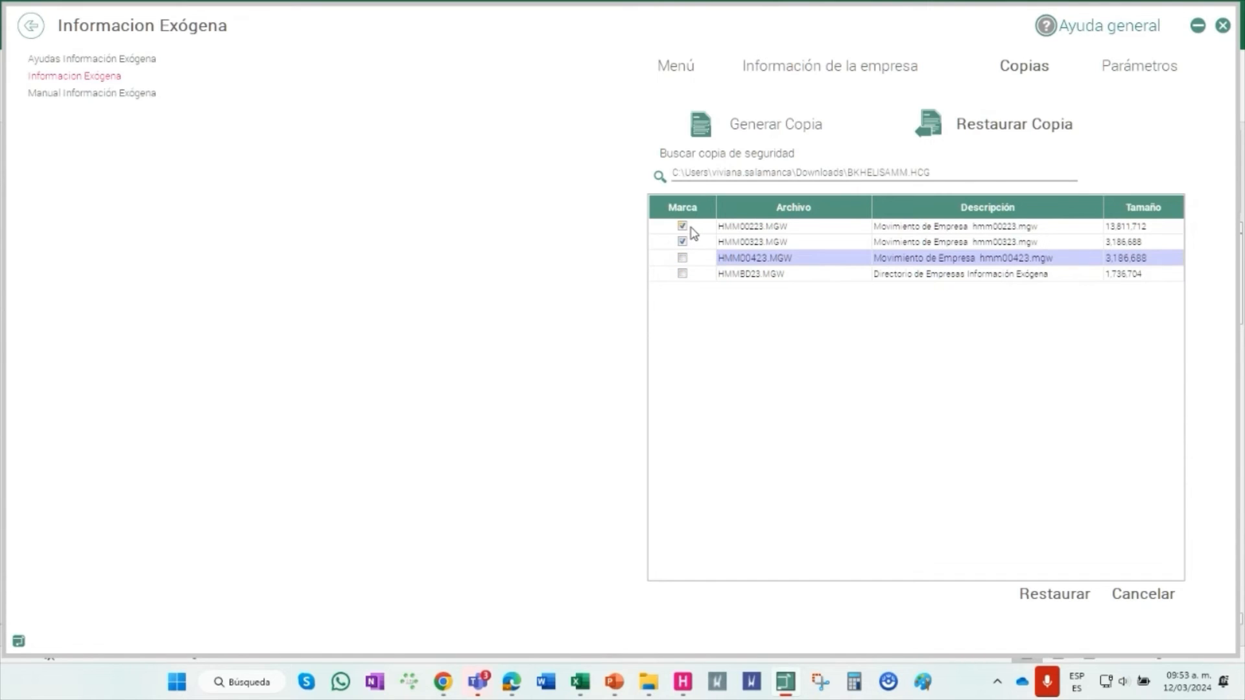
left_click(685, 226)
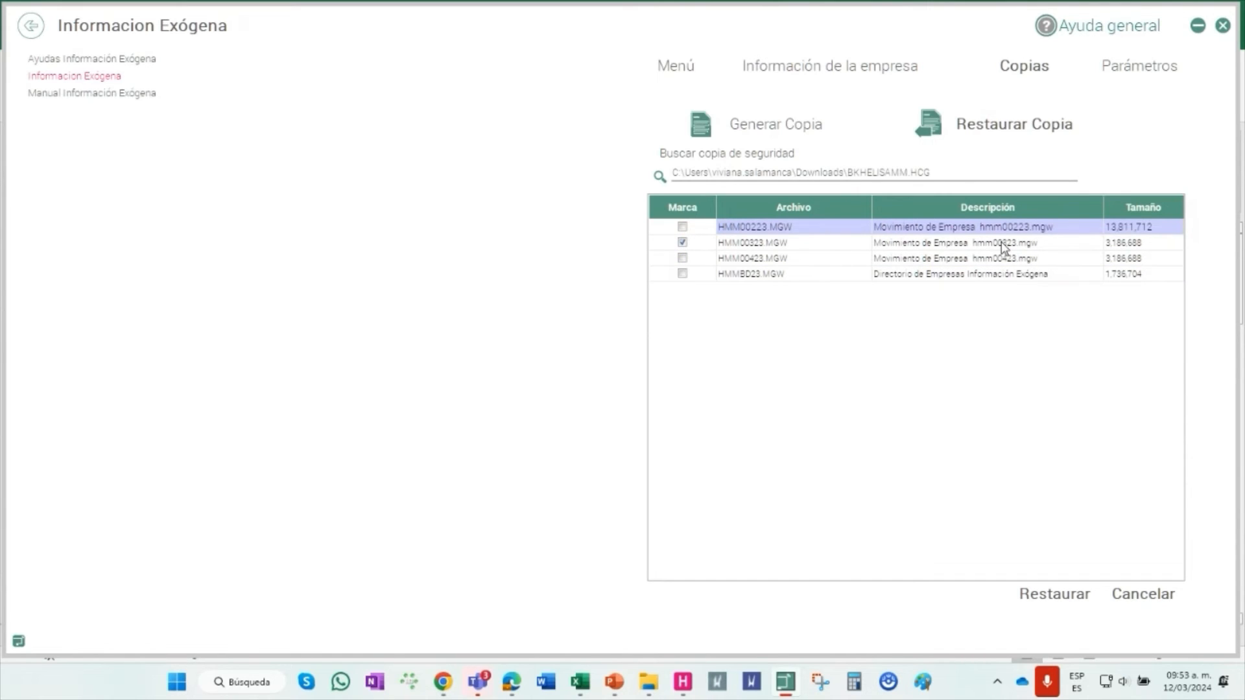
left_click(812, 243)
left_click(684, 243)
left_click(682, 227)
Switch to Helisa, open the restore of the global backup copy, and load BKHELISA.HCG from the Mis Bases folder
left_click(686, 691)
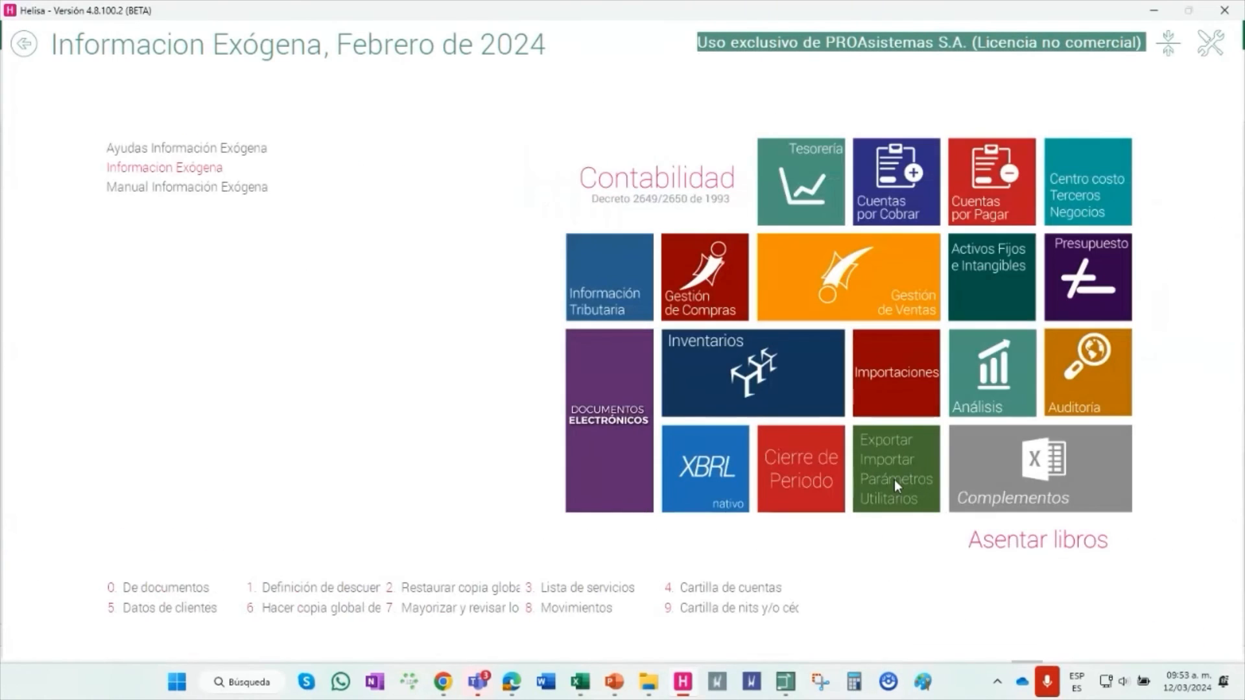
left_click(897, 484)
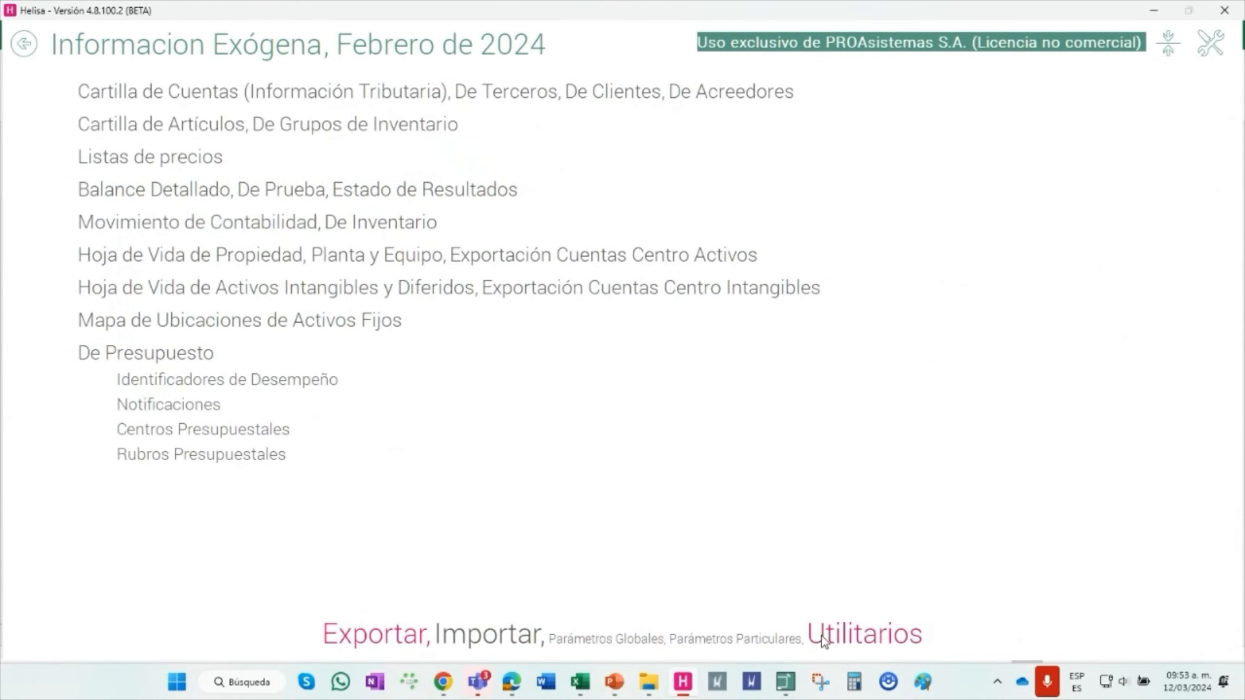
left_click(824, 641)
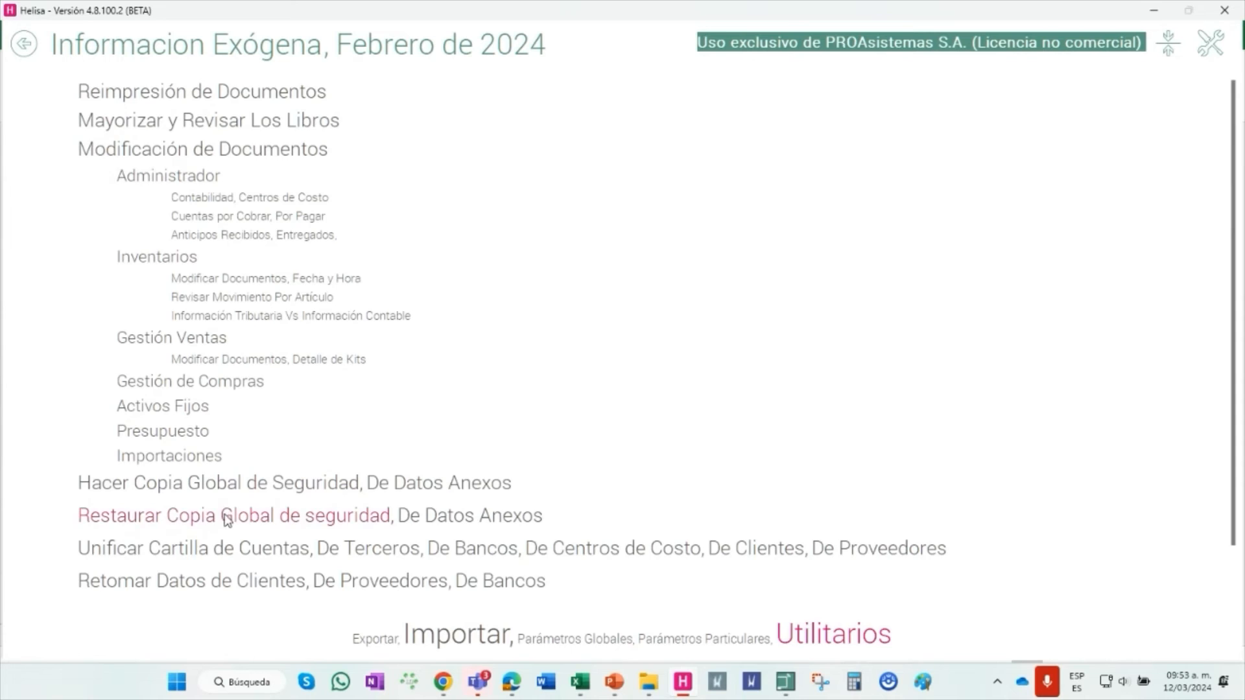
left_click(225, 513)
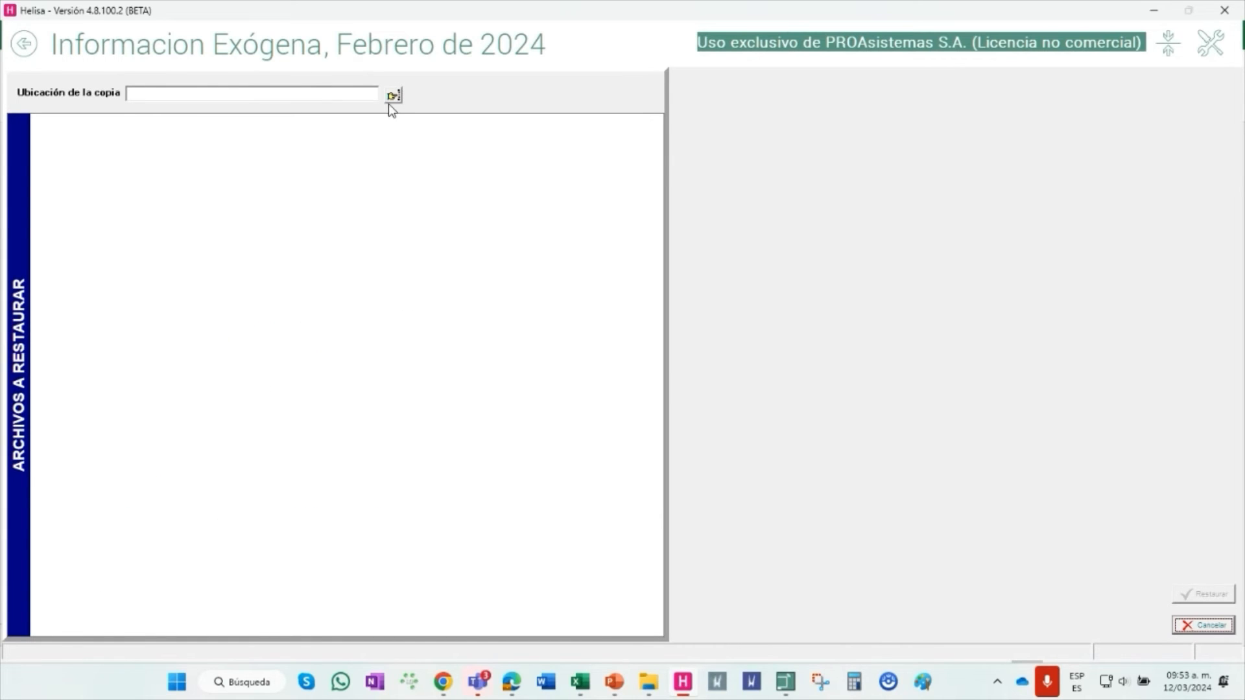
left_click(393, 97)
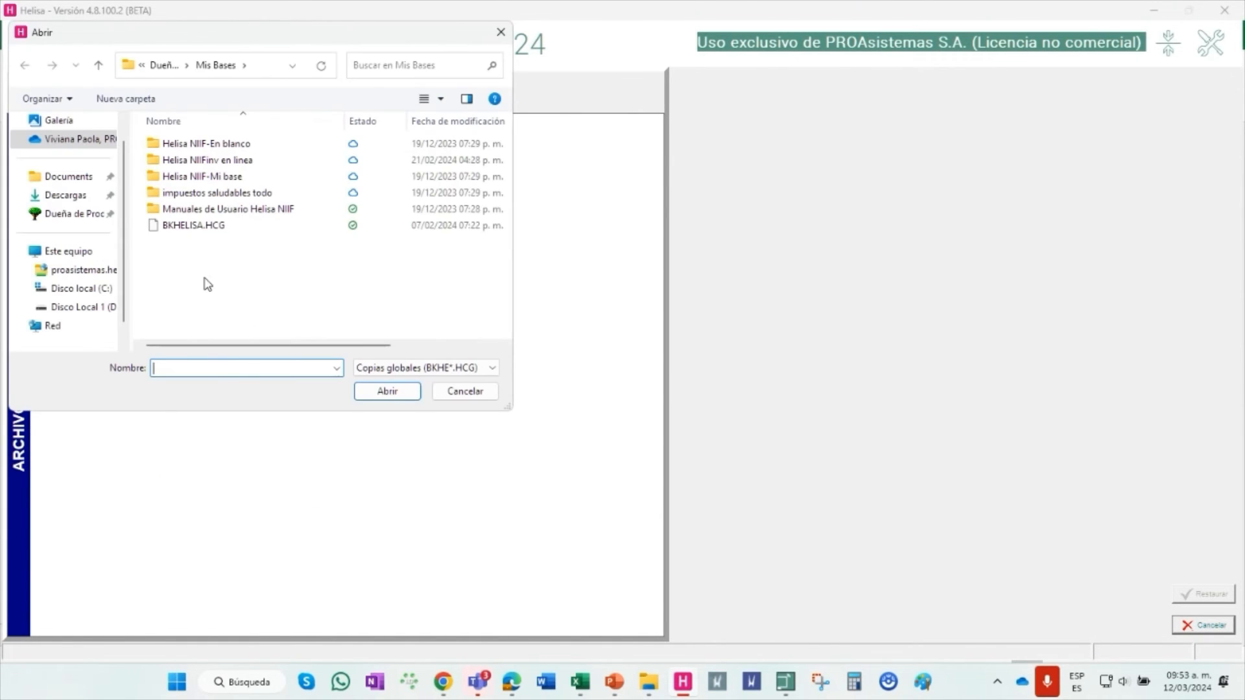
left_click(193, 225)
left_click(387, 391)
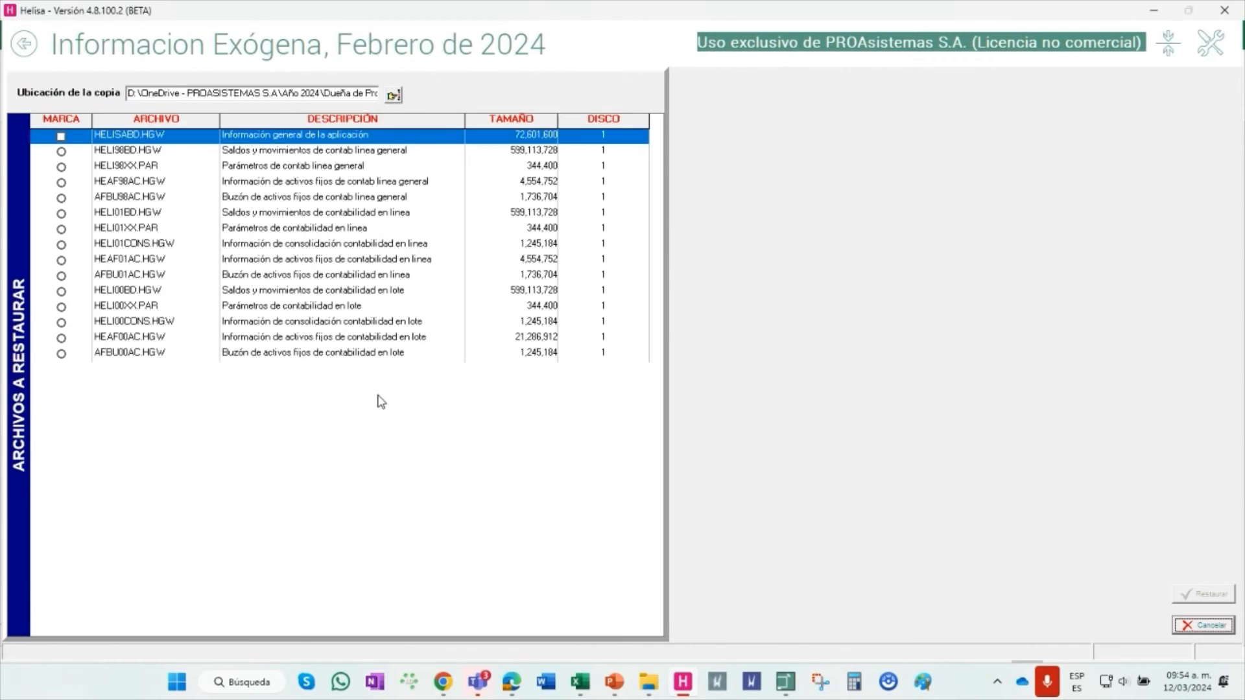
Compare marking HELI01BD.HGW and HELI98BD.HGW for restoring, ending with only HELI98BD.HGW, the general line balances and movements, marked
left_click(61, 138)
left_click(62, 215)
left_click(62, 214)
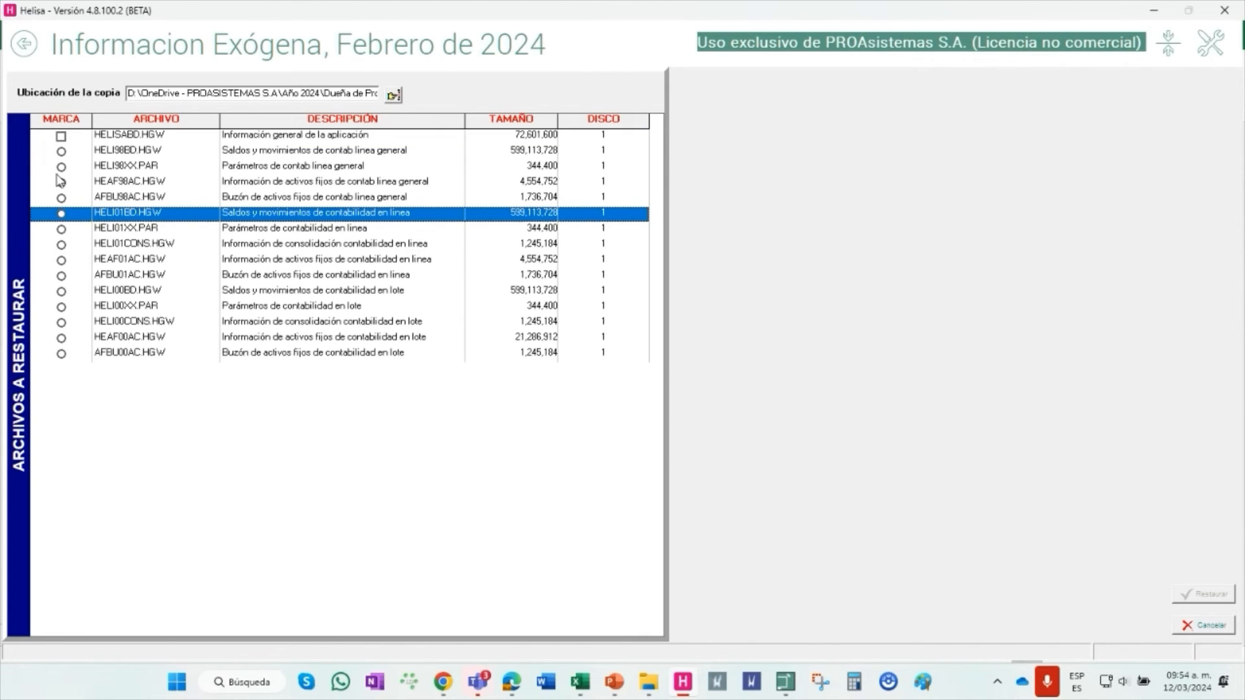
left_click(62, 153)
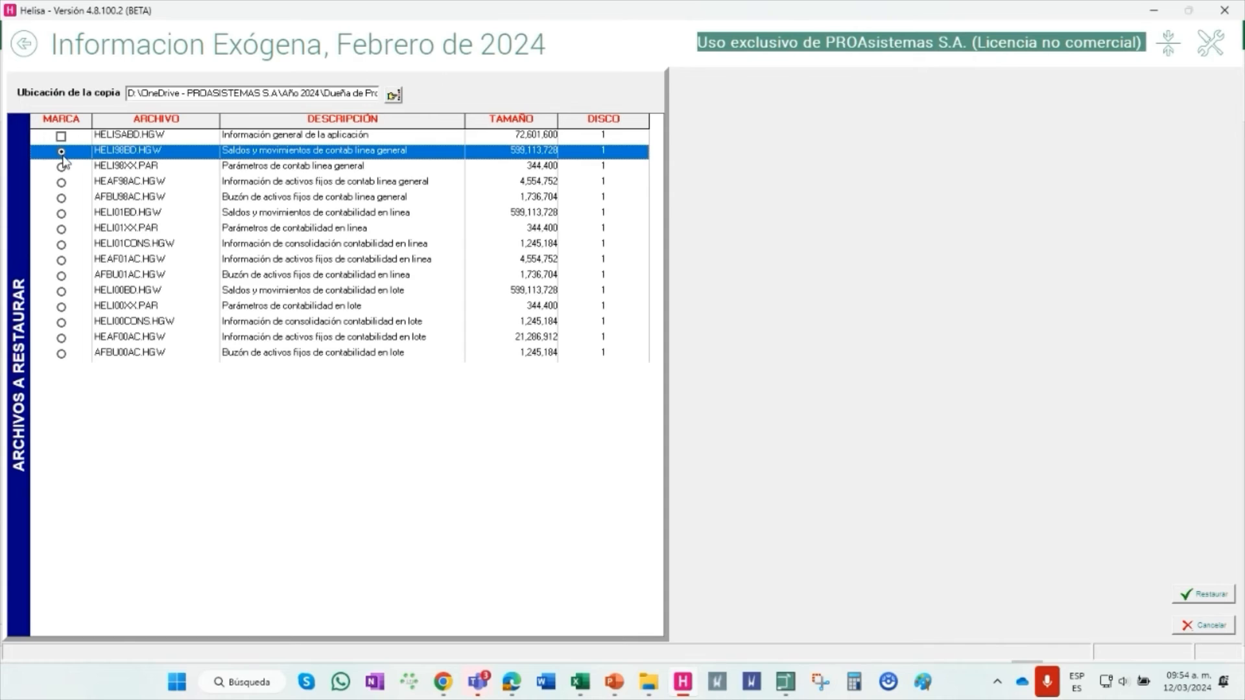
left_click(61, 214)
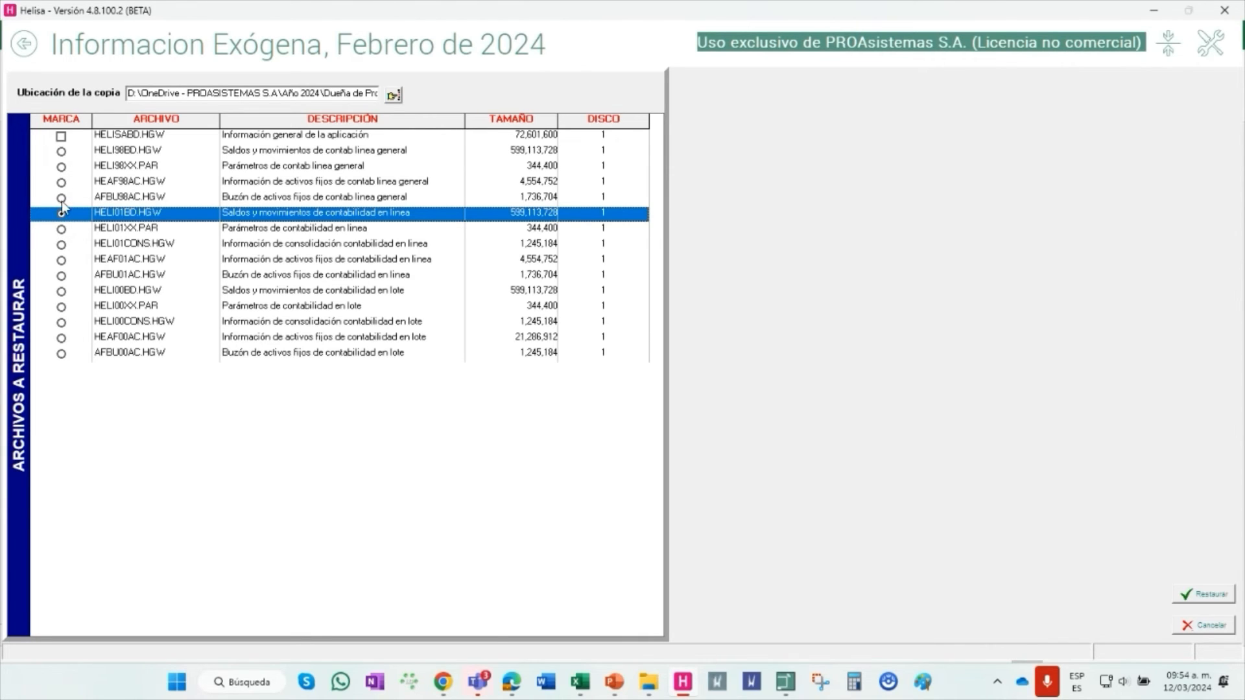
left_click(61, 154)
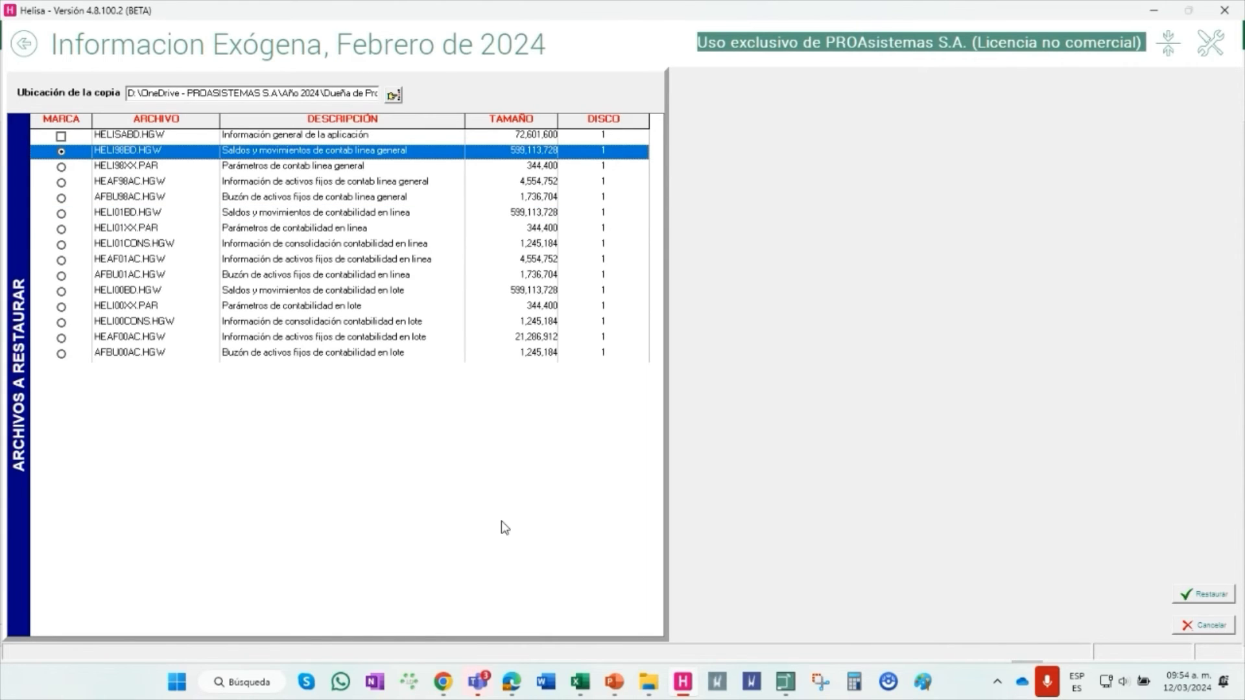
Switch to Información Exógena and restore company movements HMM00223.MGW, HMM00323.MGW and HMM00423.MGW without the directory, replacing the existing files
left_click(786, 680)
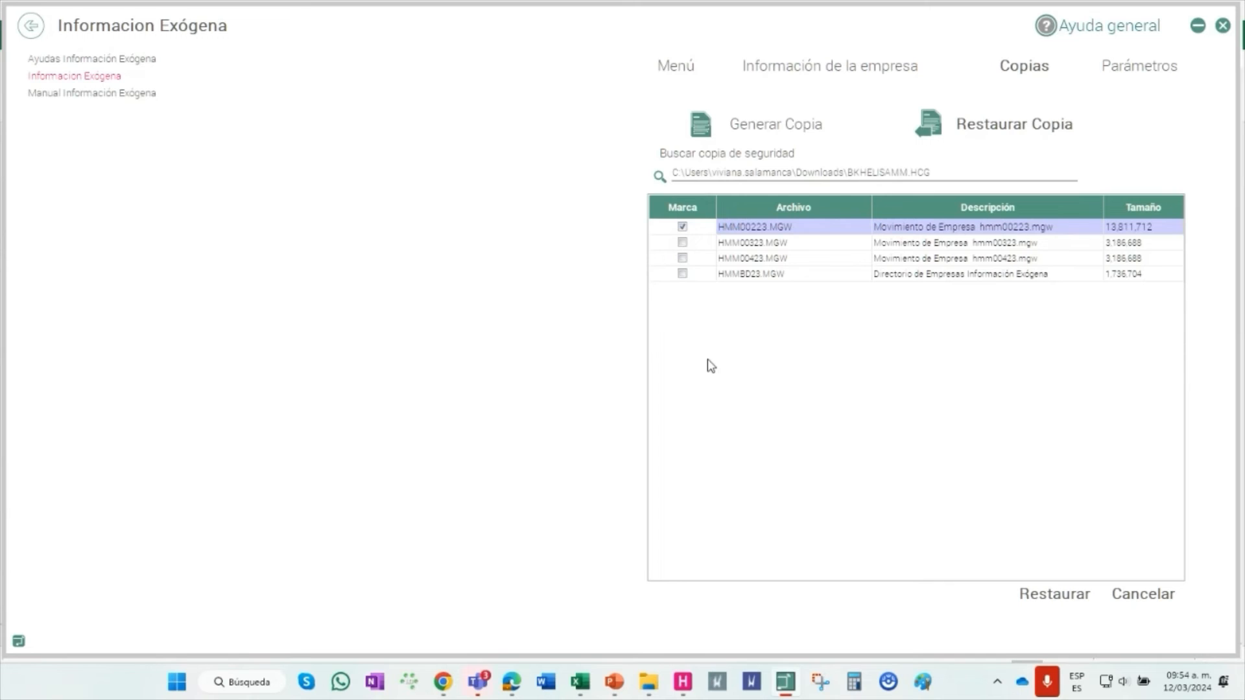
left_click(682, 243)
left_click(683, 258)
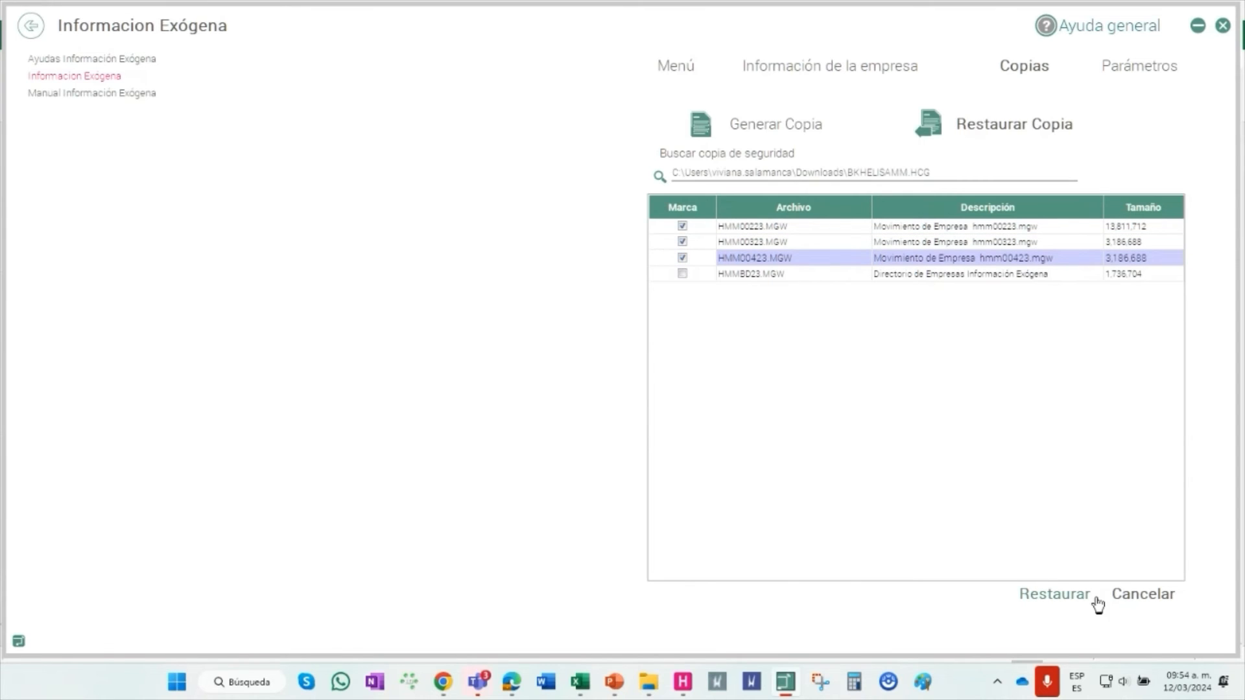
left_click(1073, 602)
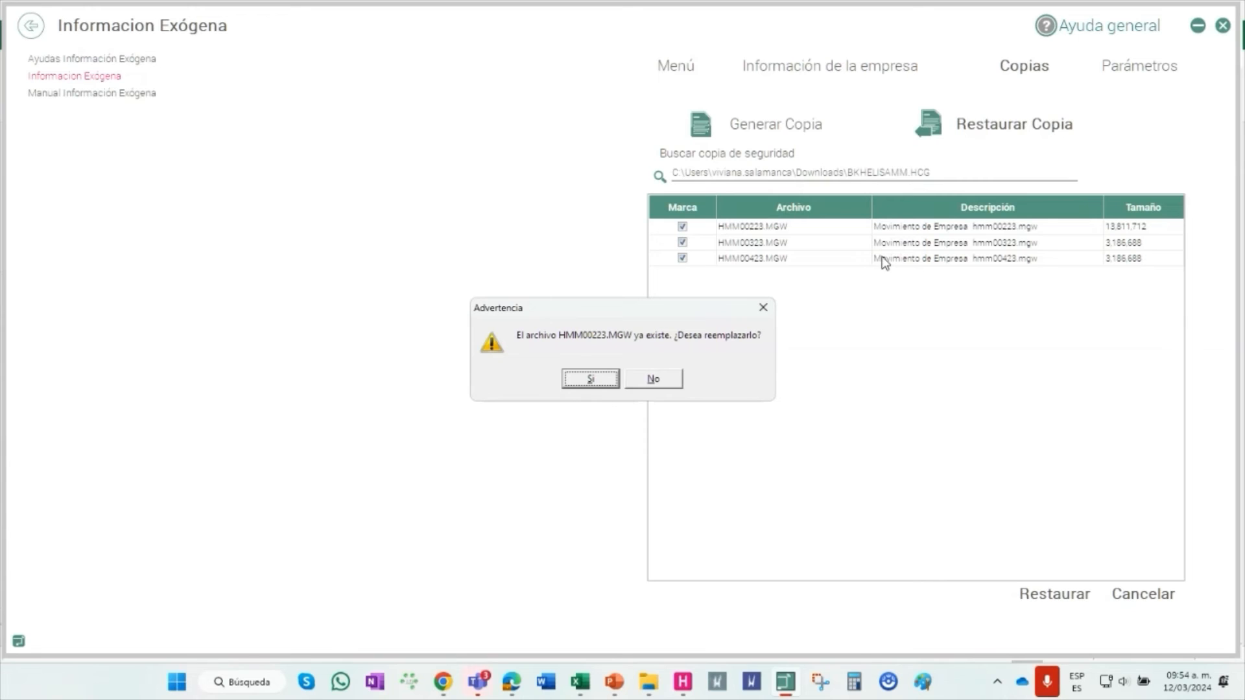
left_click(602, 381)
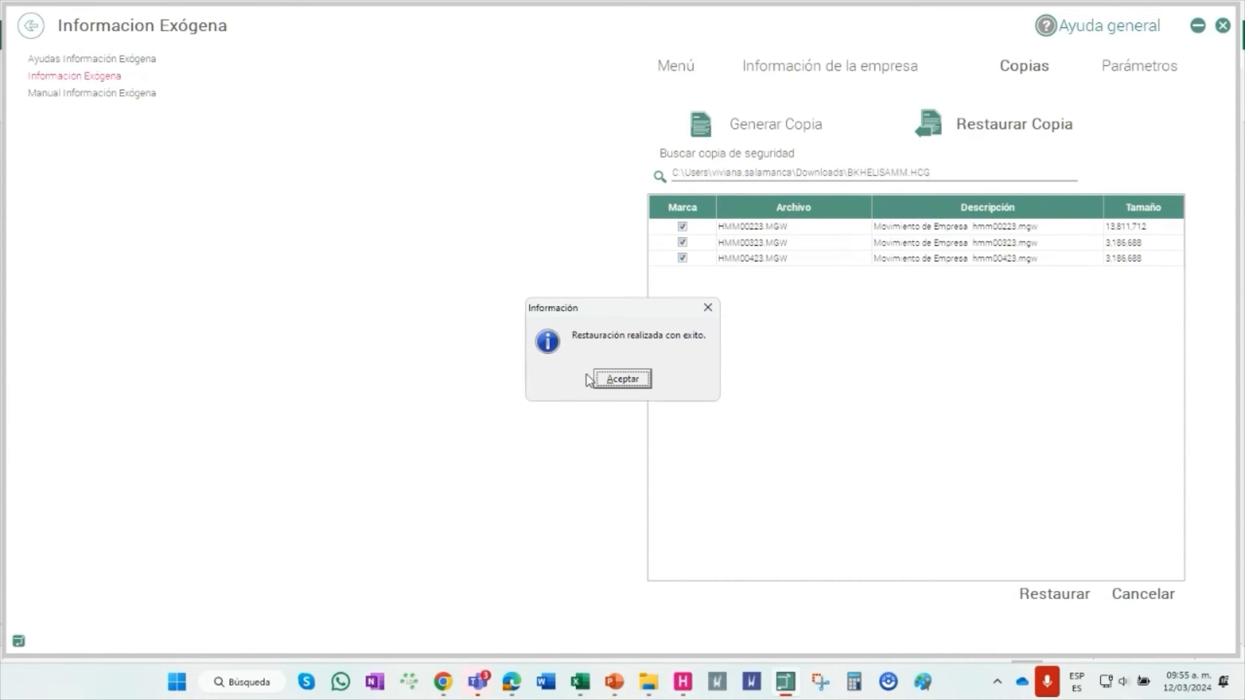
left_click(626, 381)
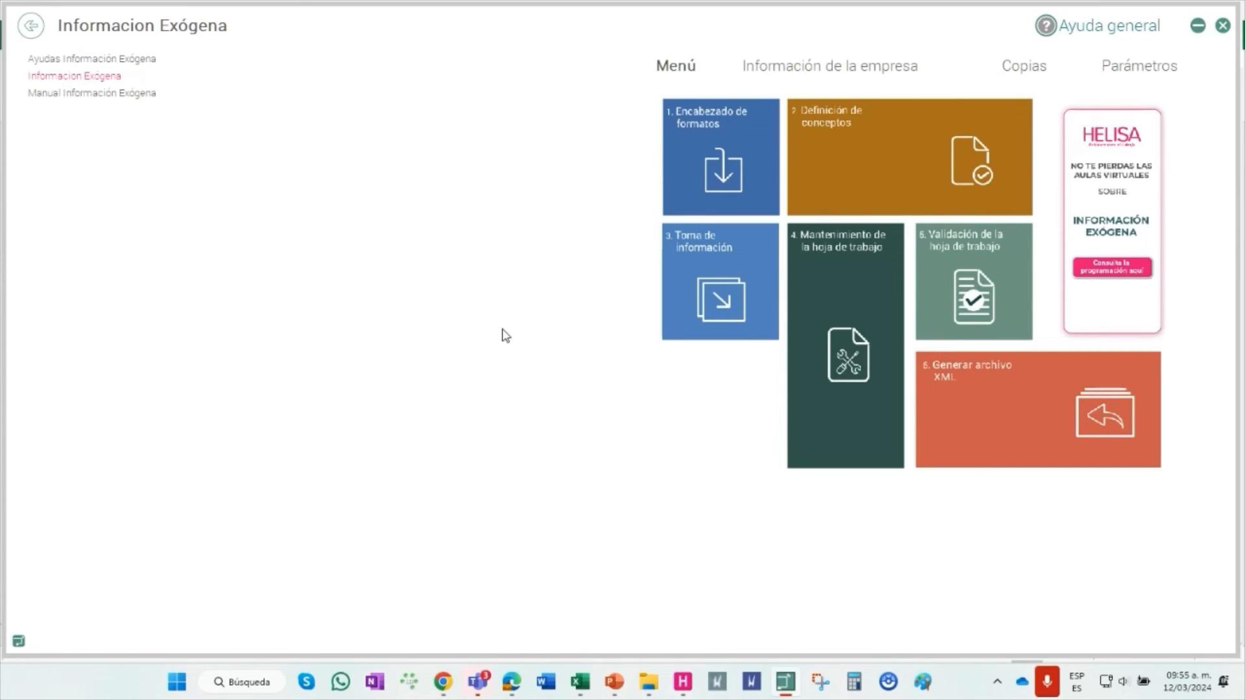
Open the worksheet maintenance and check which formats the restored worksheet contains, leaving it unfiltered
left_click(820, 331)
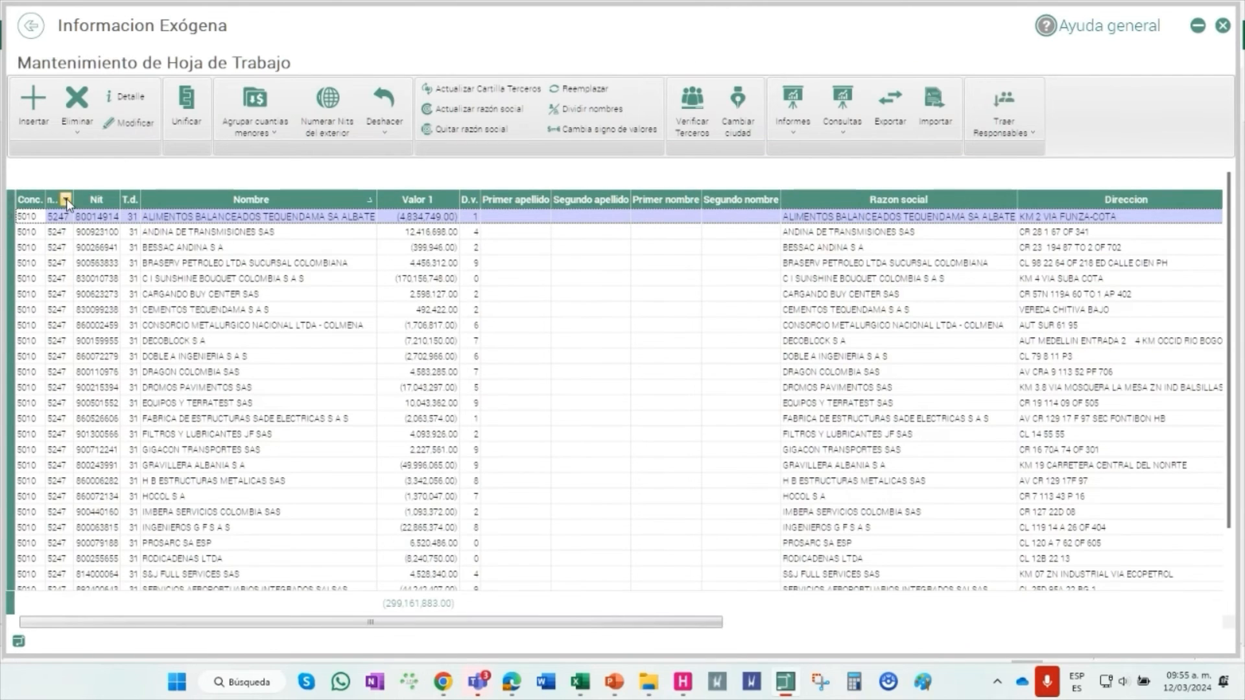
left_click(66, 198)
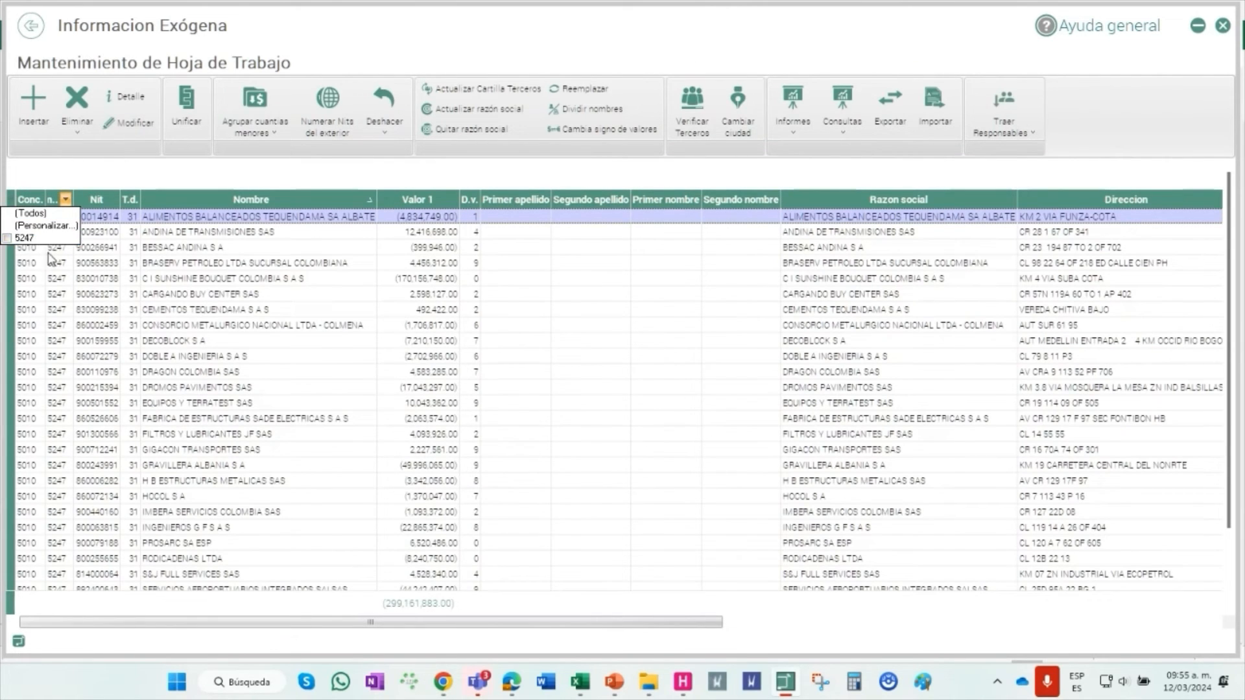
left_click(69, 282)
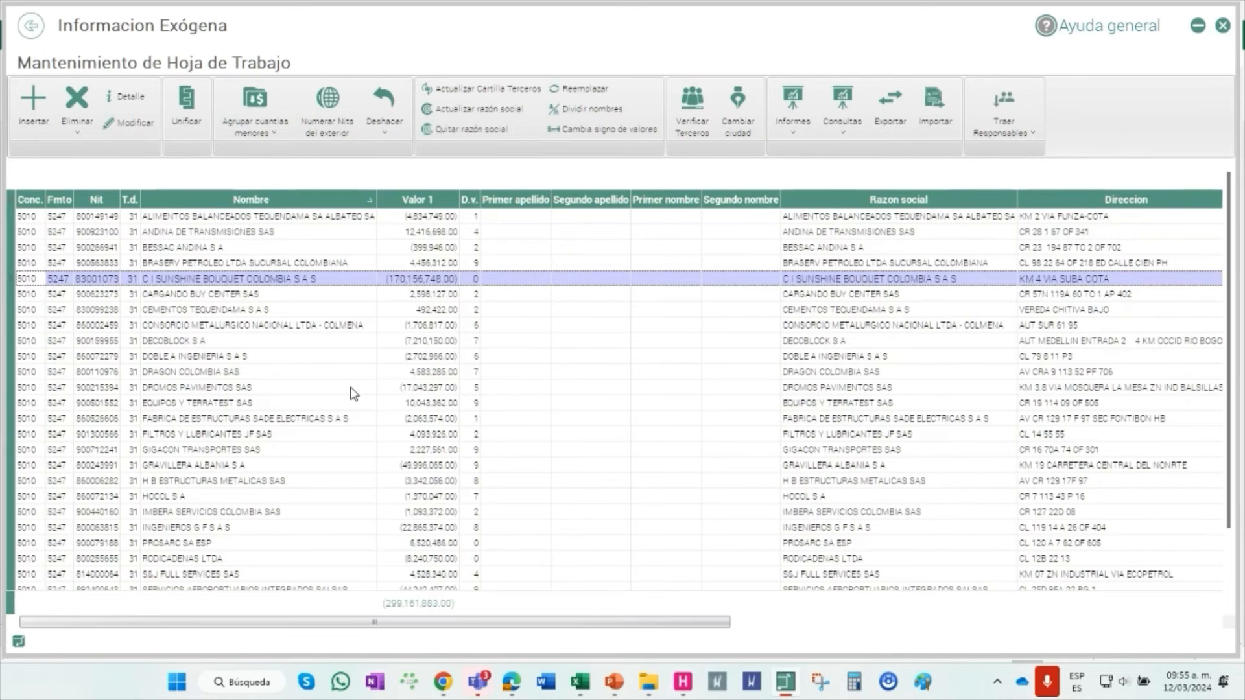
key("Escape")
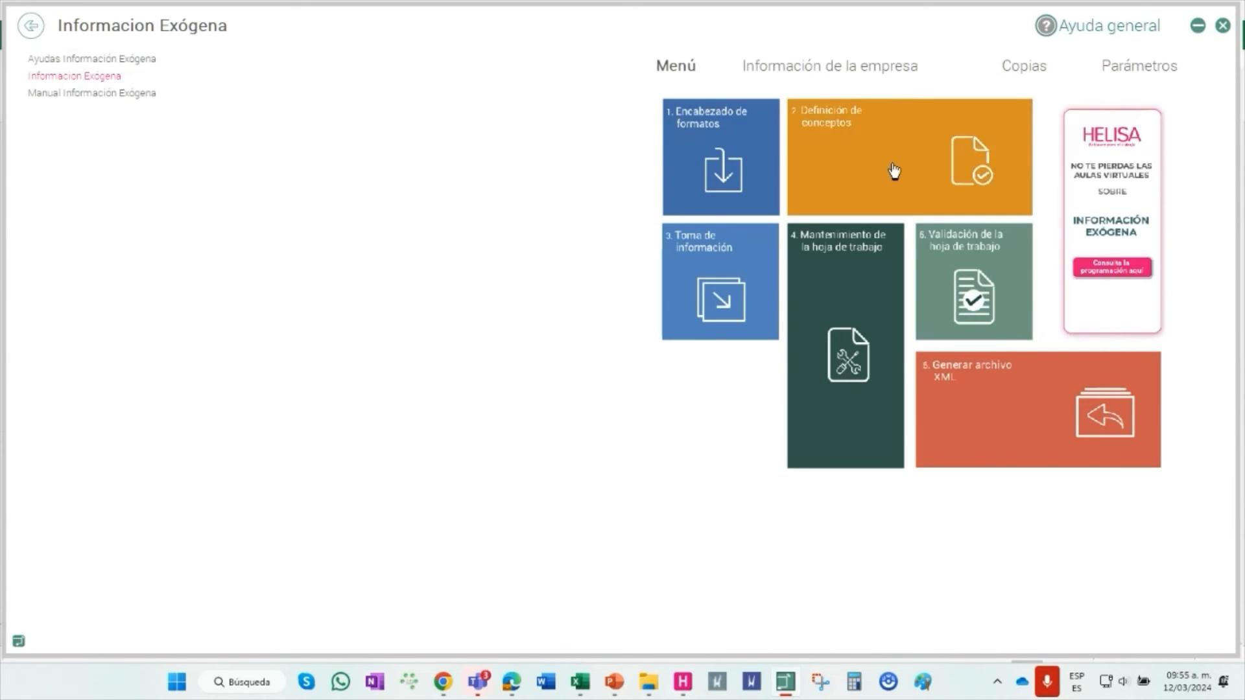
Open the restore of a backup copy again and load BKHELISAMM.HCG from the Downloads folder
left_click(1030, 70)
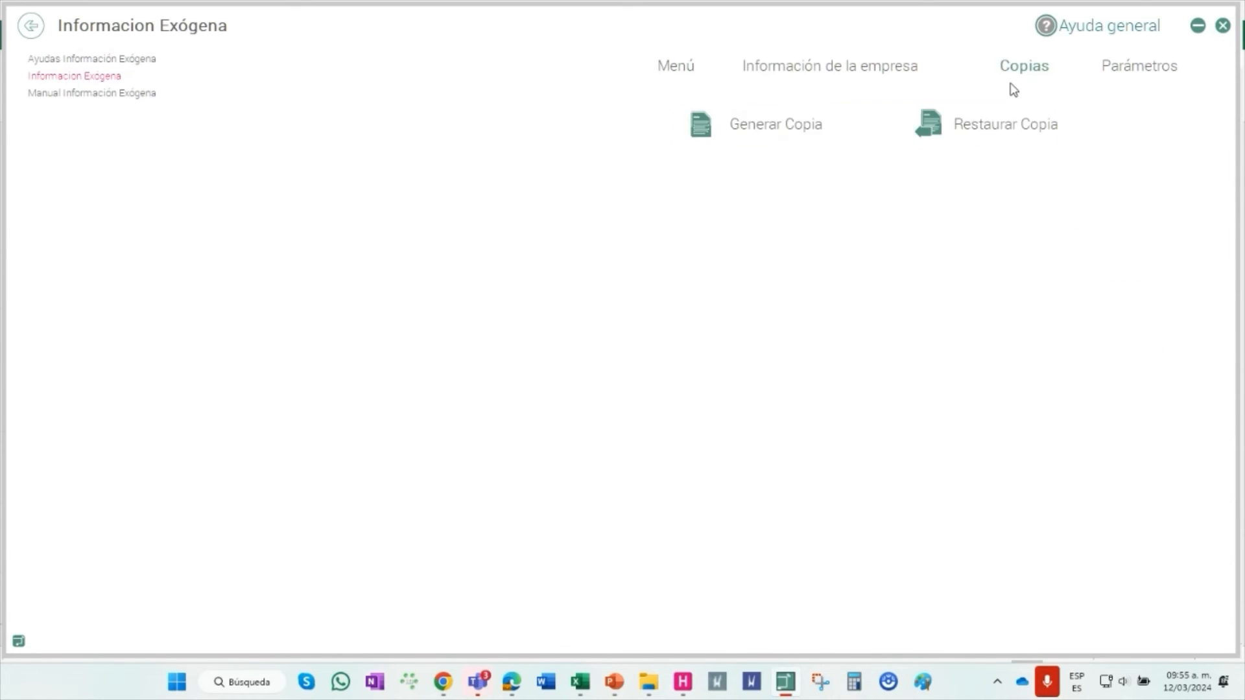
left_click(993, 119)
left_click(660, 176)
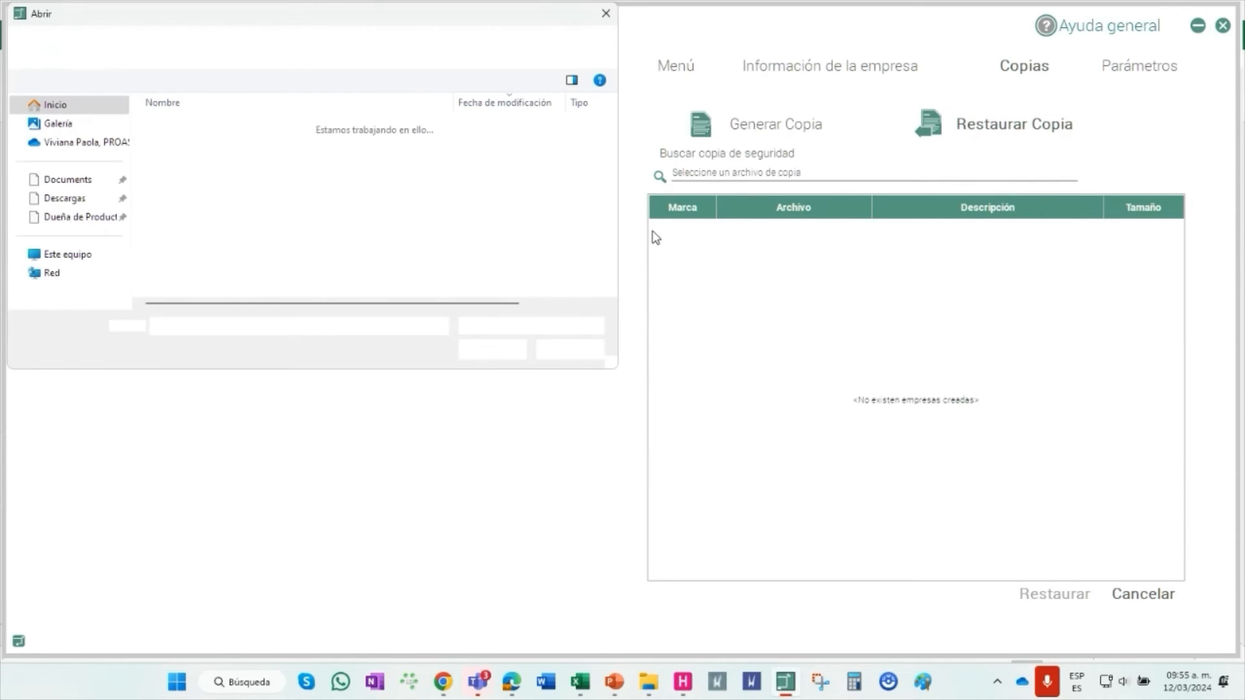
left_click(159, 147)
left_click(462, 354)
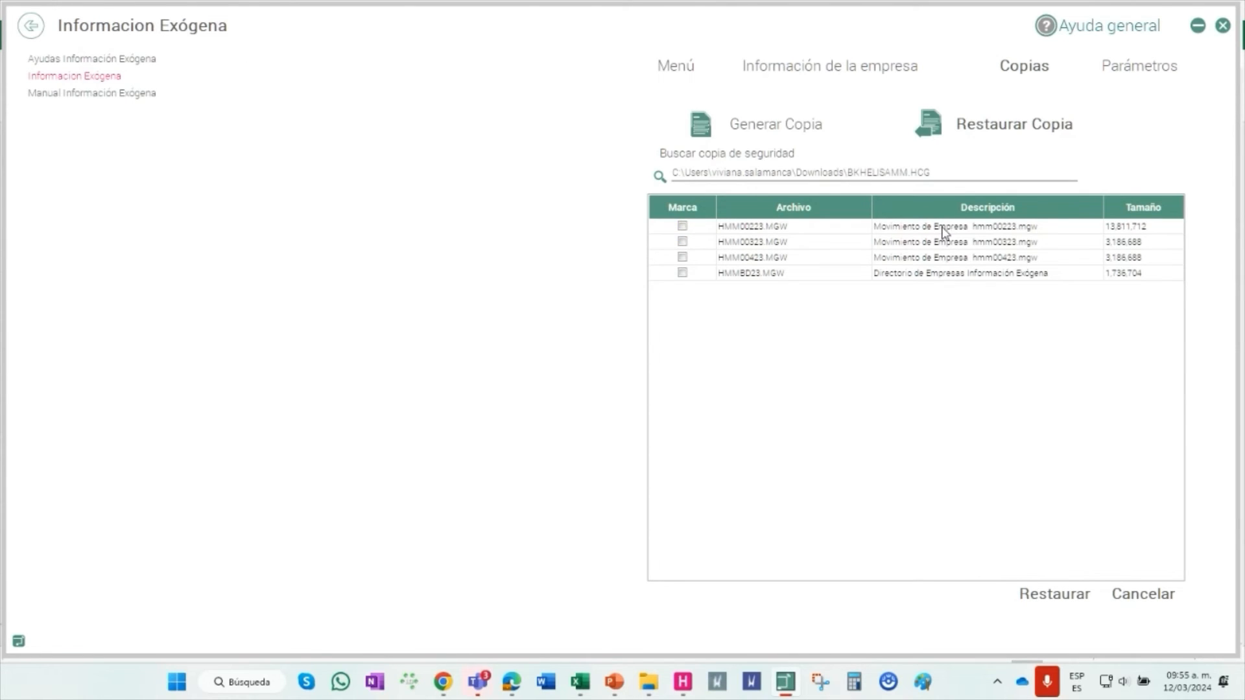
Restore HMM00223.MGW together with the company directory HMMBD23.MGW, replacing the existing files
left_click(682, 227)
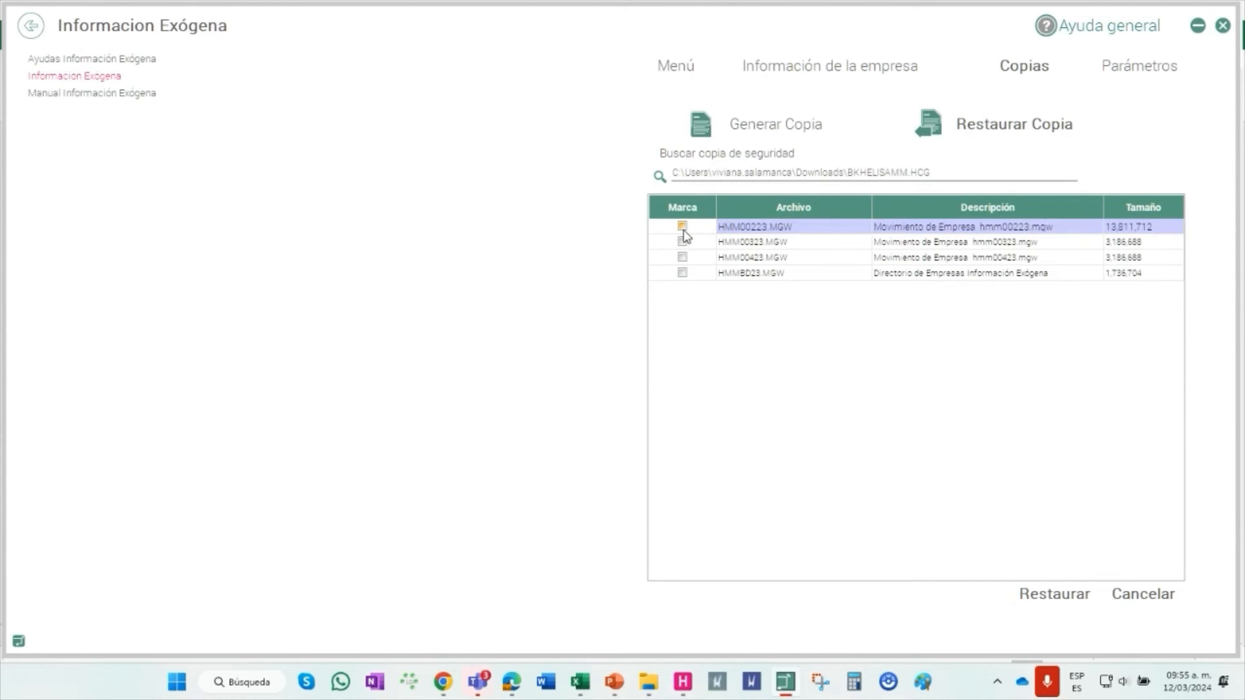
left_click(682, 274)
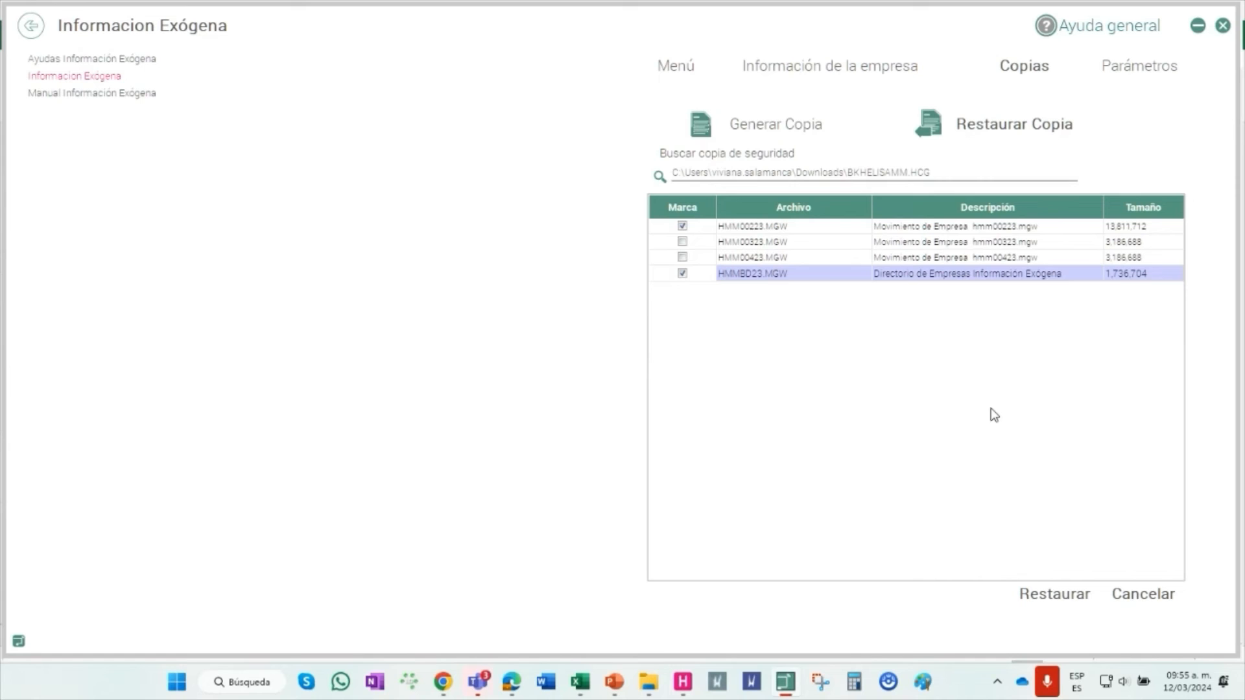
left_click(1045, 598)
left_click(584, 382)
left_click(583, 375)
left_click(606, 385)
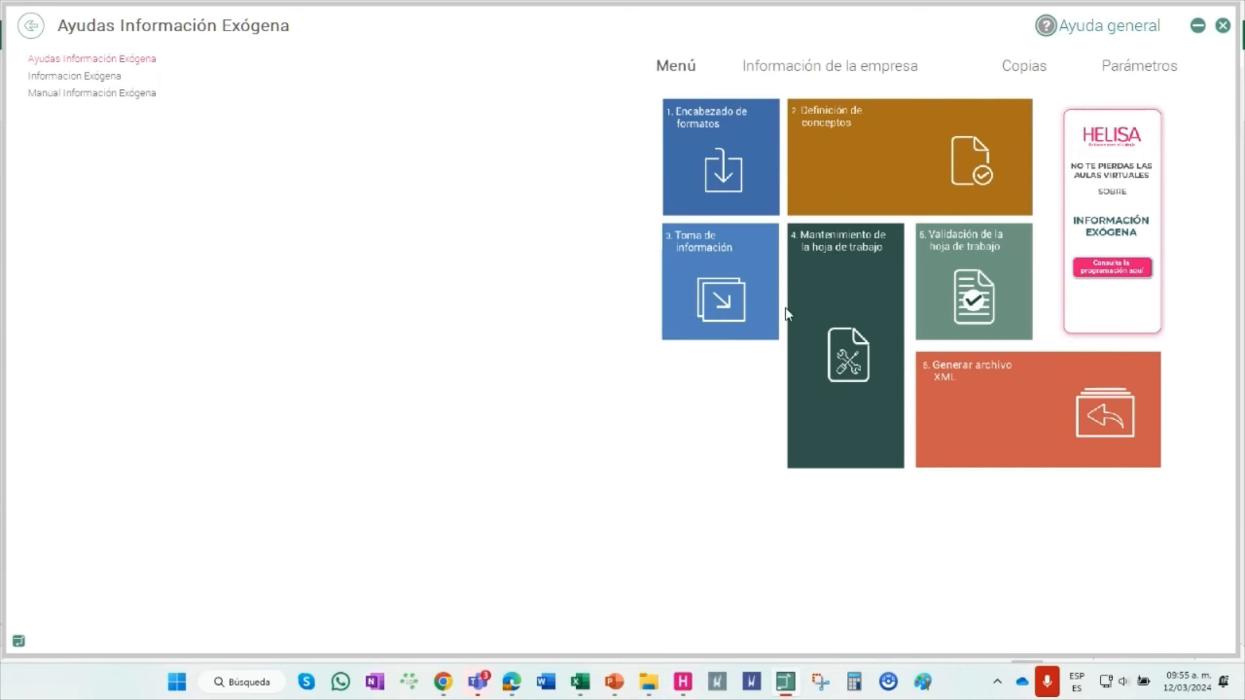
Open the worksheet of the company Informacion Exogena and filter it by formats 5247, 1034, 1006 and 1005 in turn, ending unfiltered
left_click(100, 76)
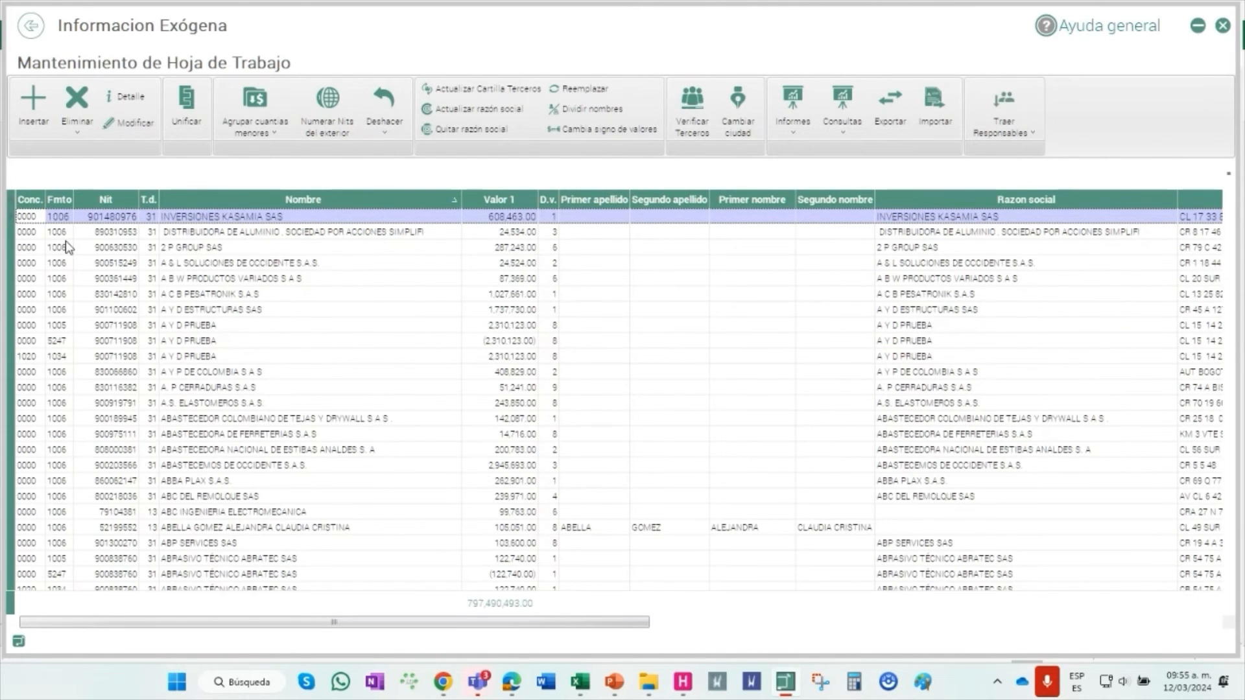
left_click(65, 199)
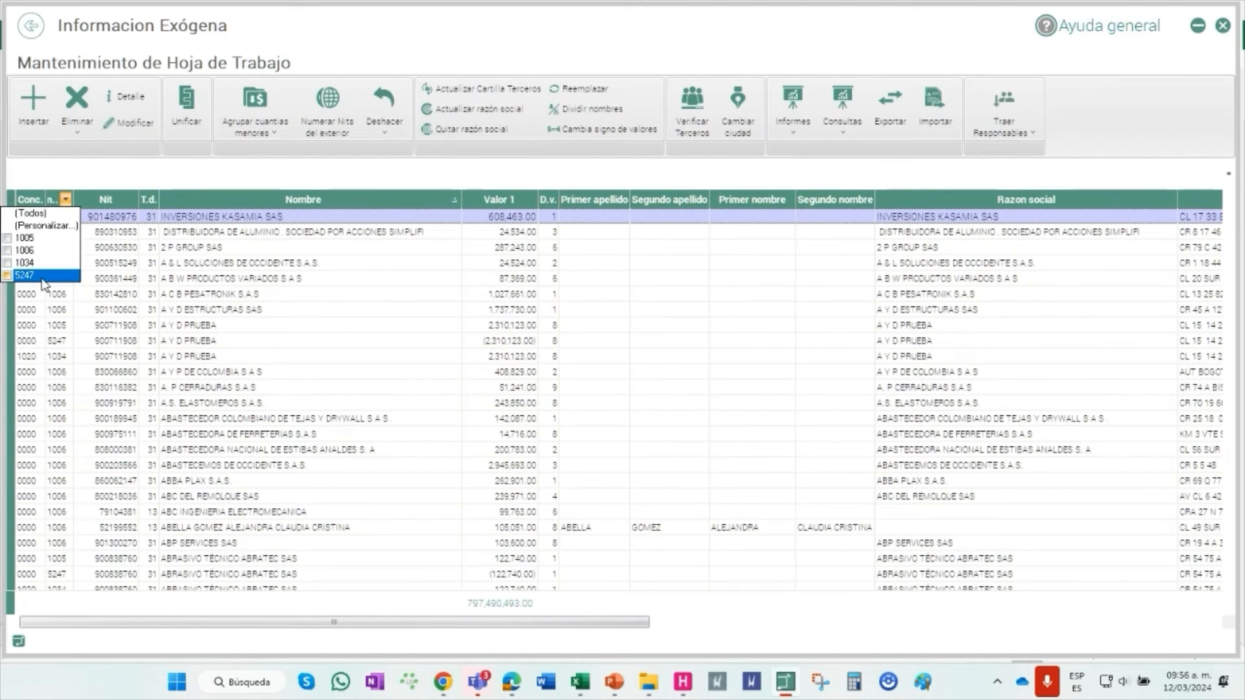
left_click(41, 277)
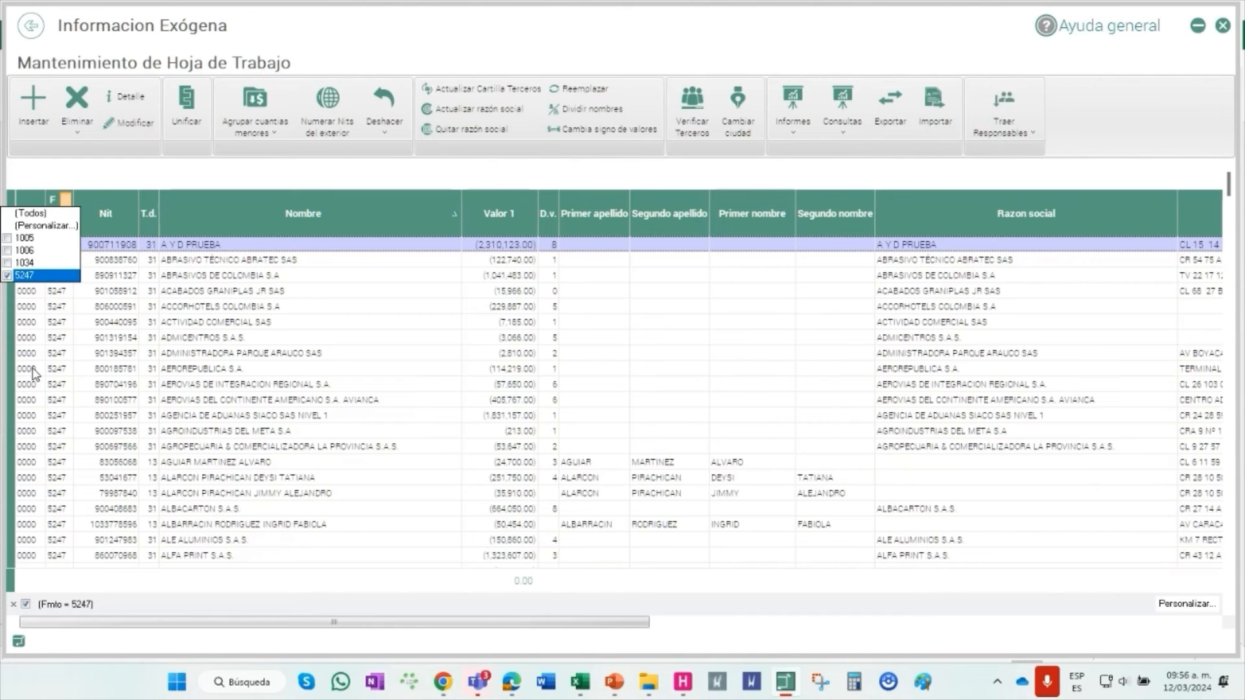
left_click(23, 275)
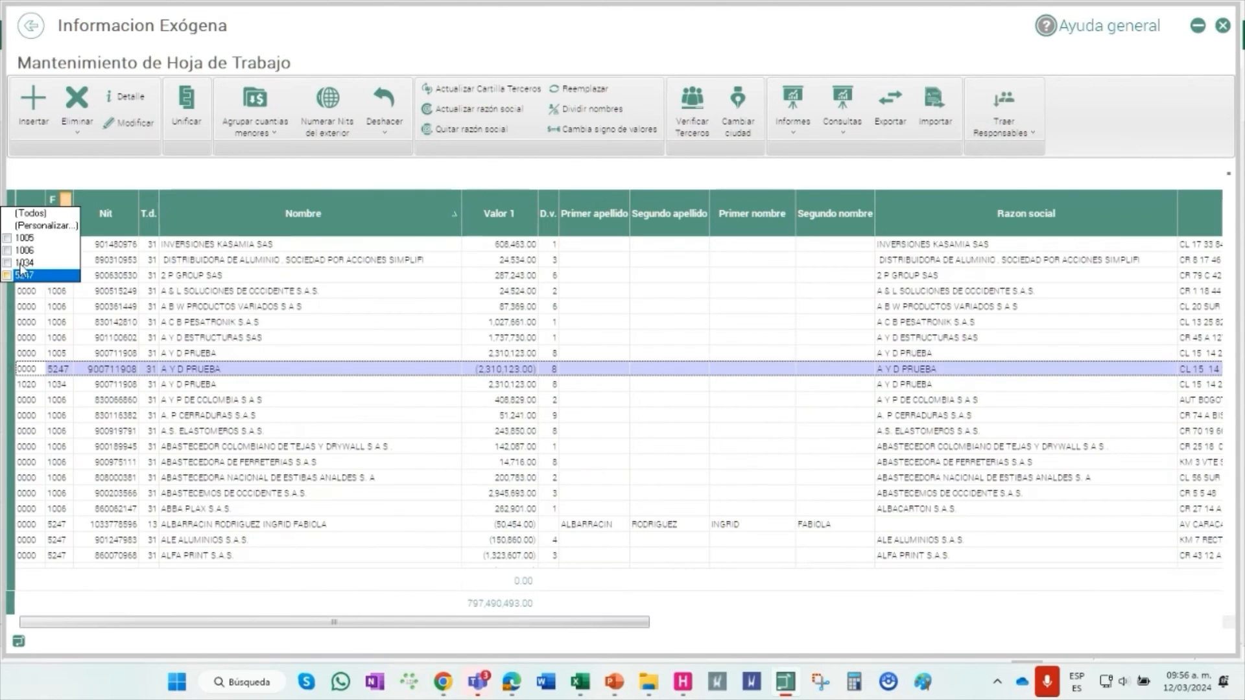
left_click(24, 263)
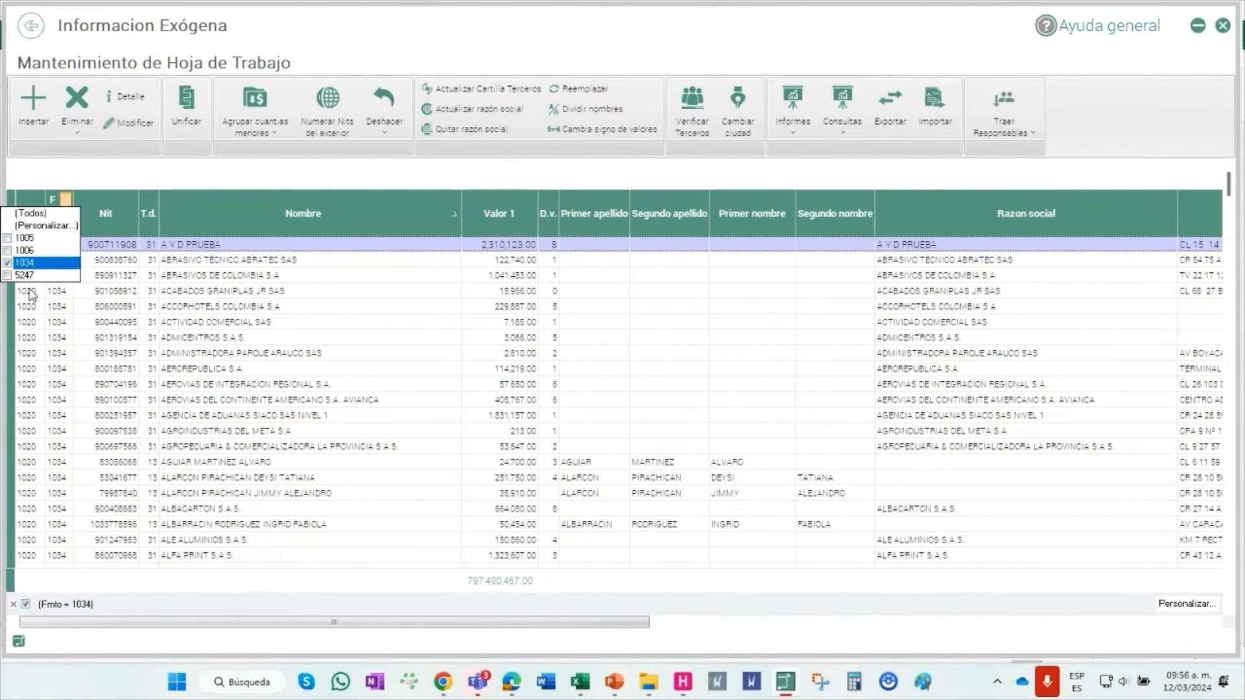
left_click(24, 262)
left_click(23, 251)
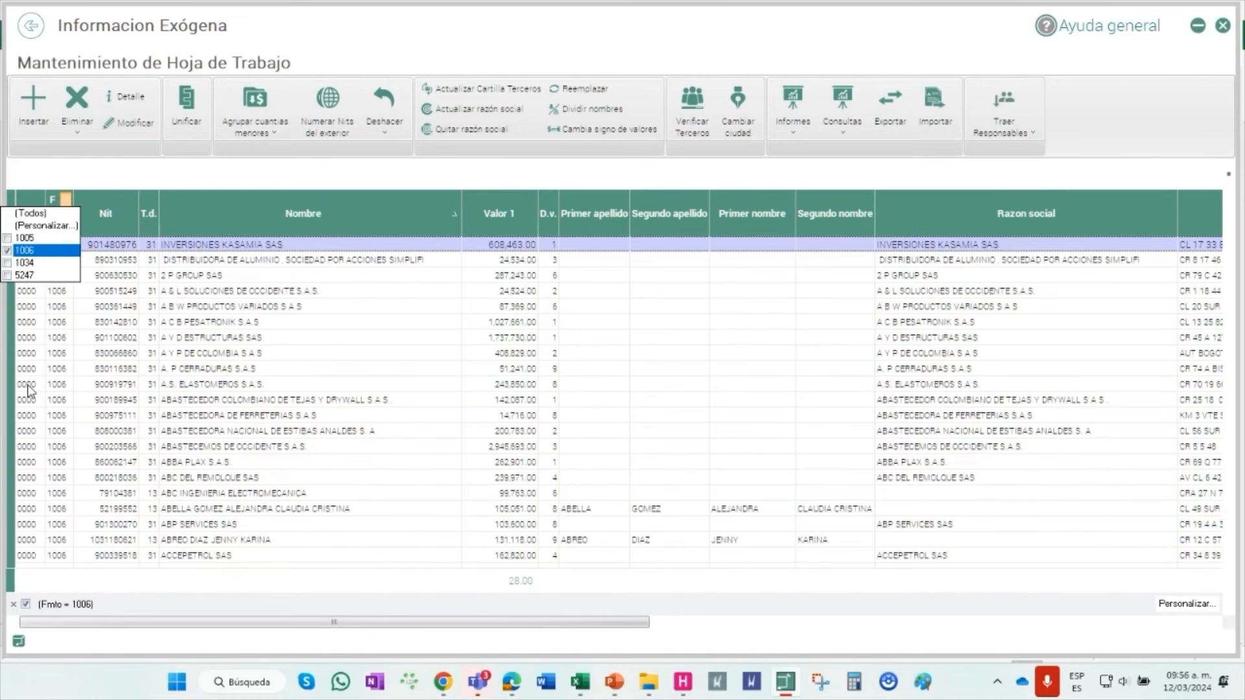
left_click(29, 252)
left_click(24, 238)
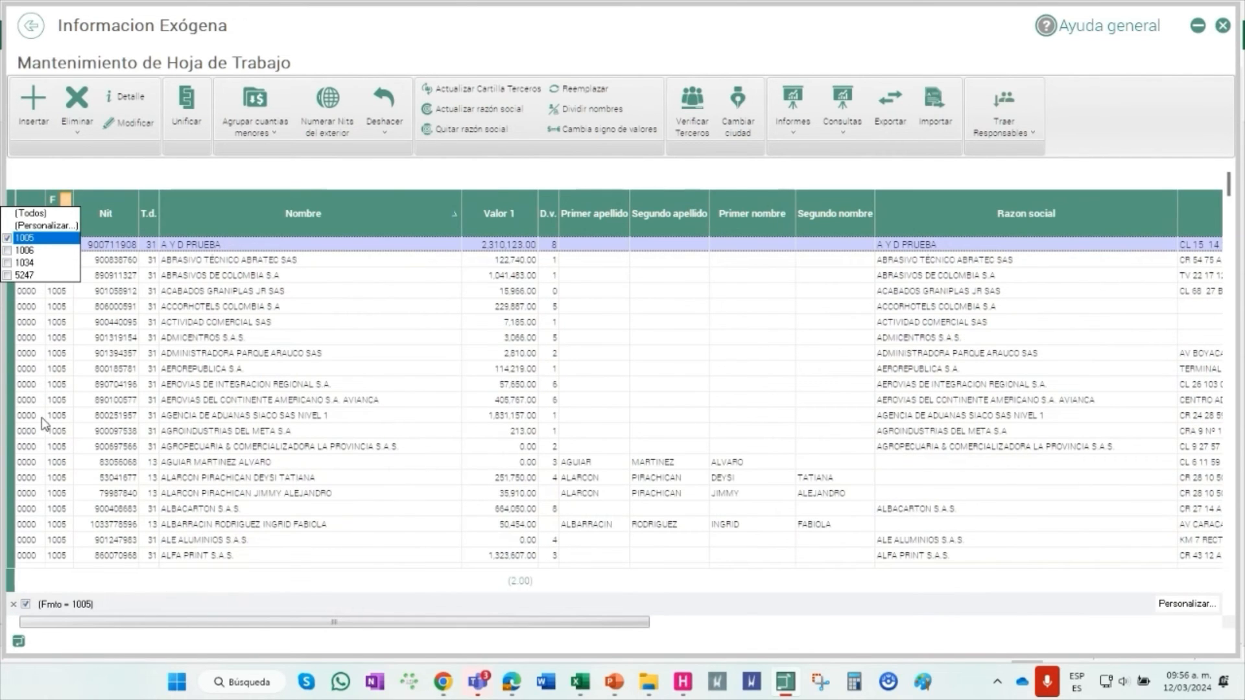
left_click(22, 239)
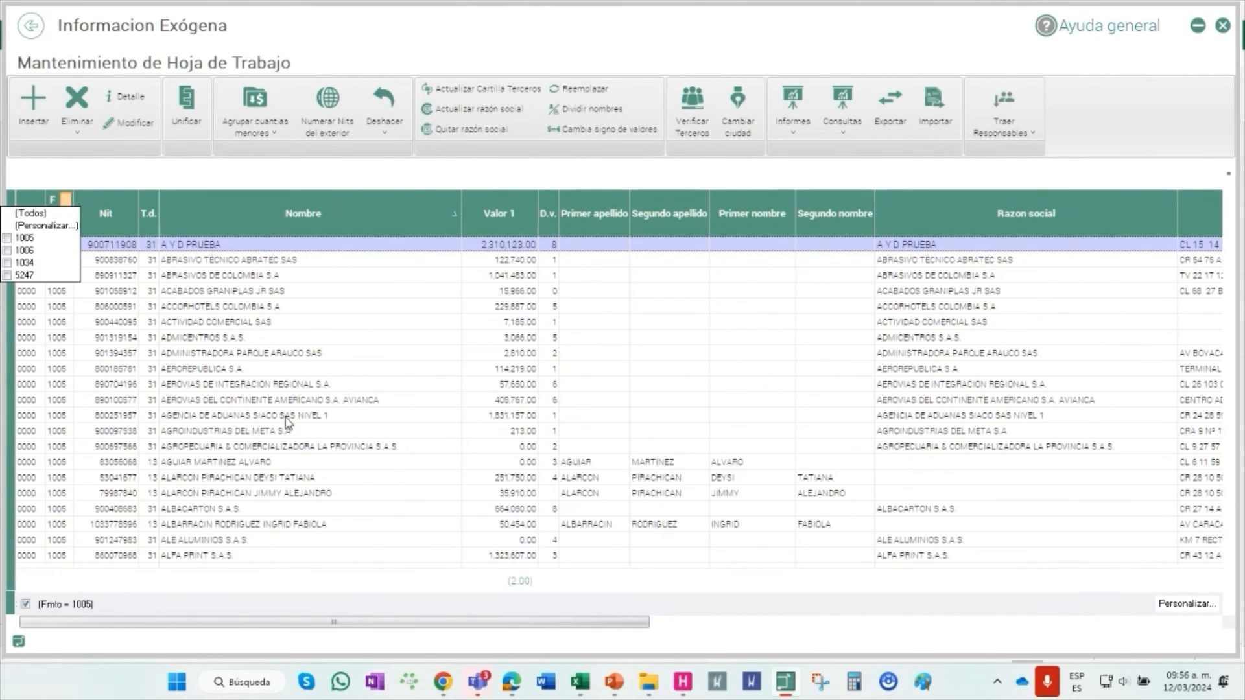
left_click(281, 421)
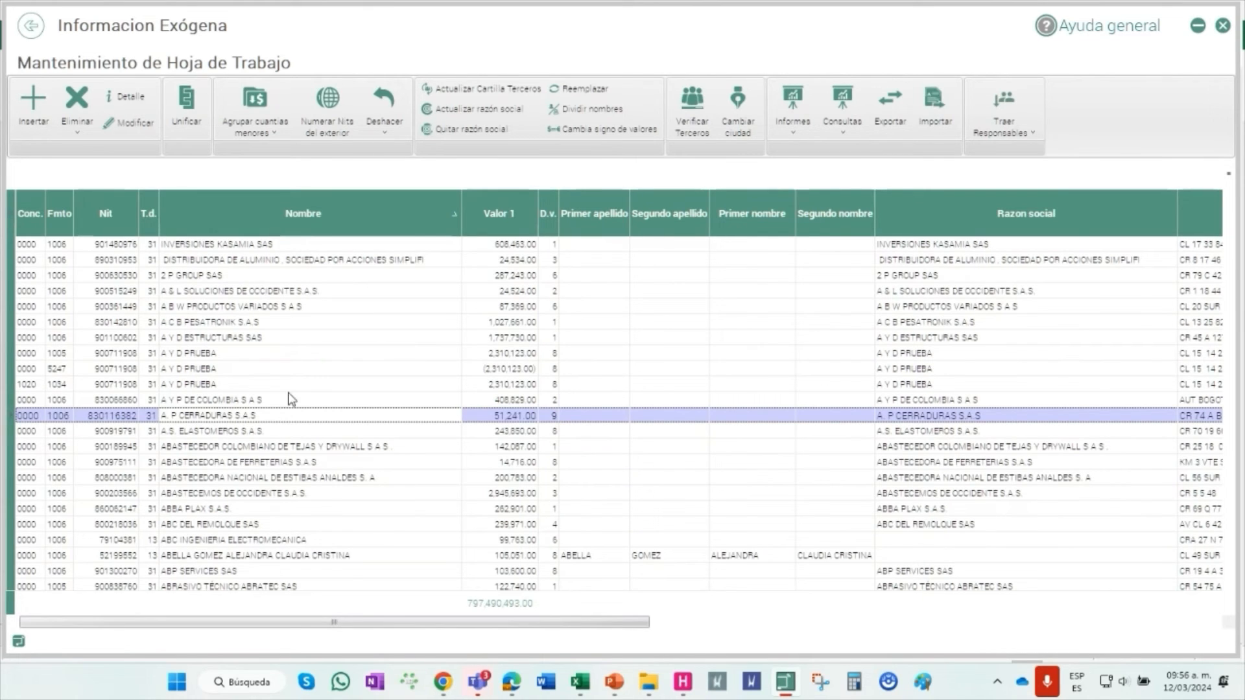
left_click(79, 98)
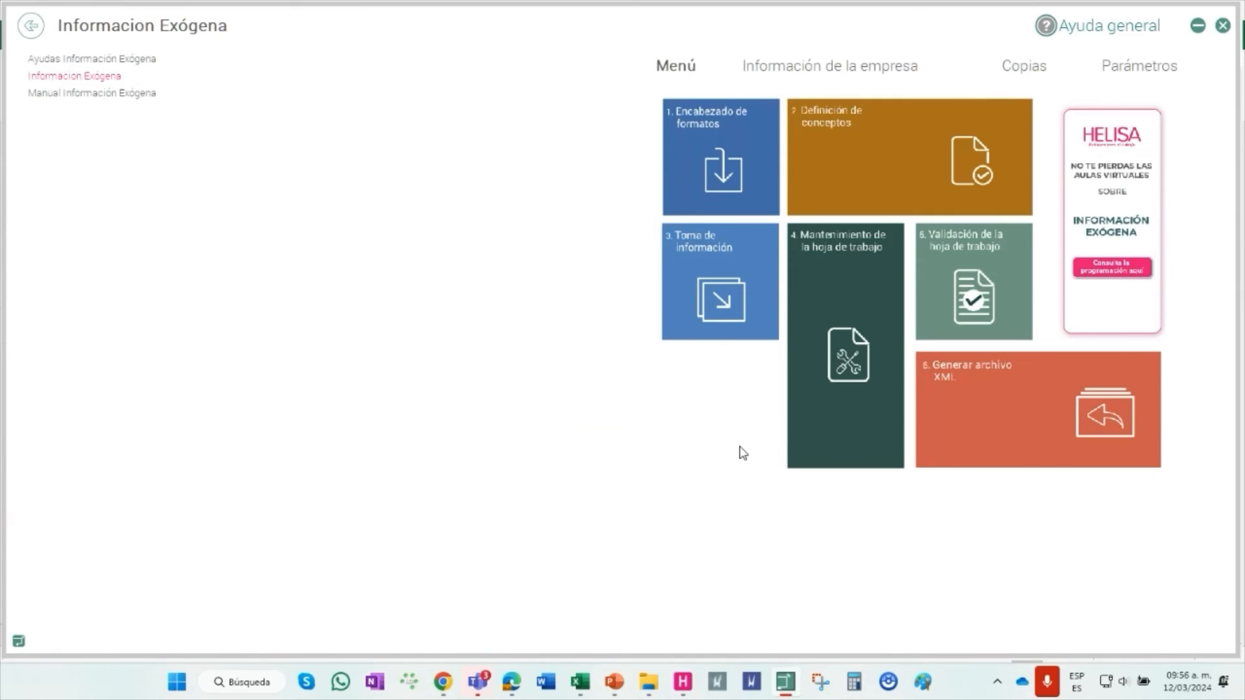
left_click(1031, 67)
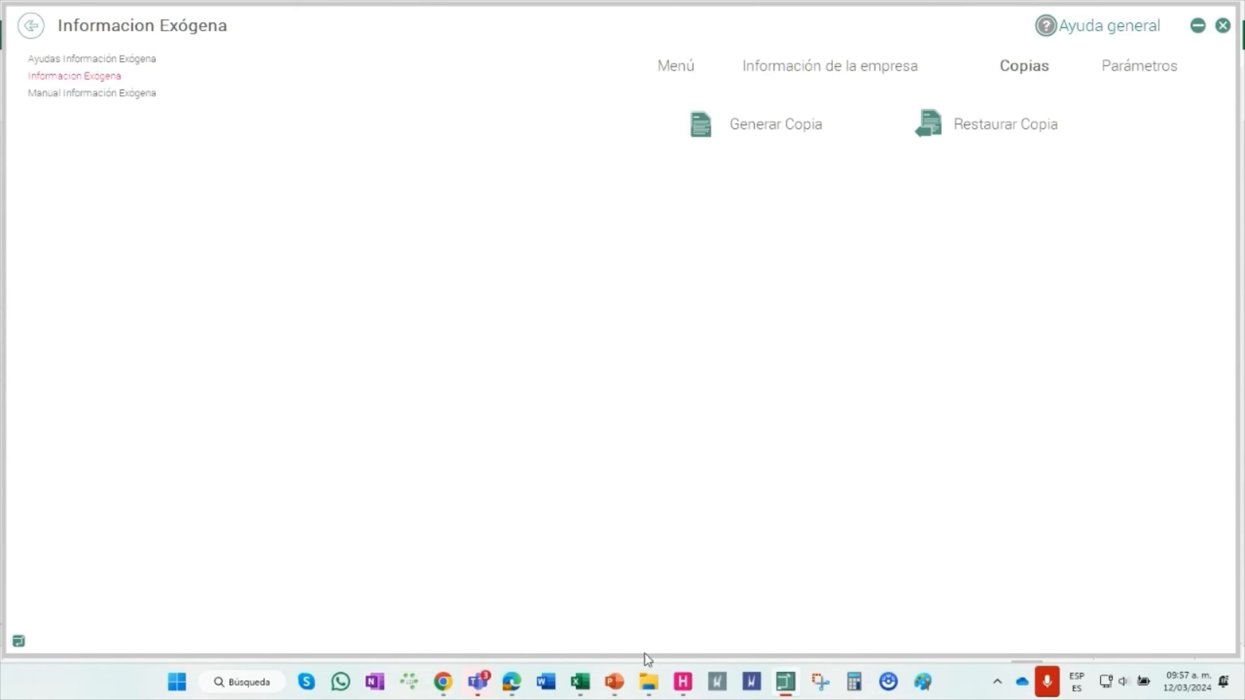
left_click(445, 686)
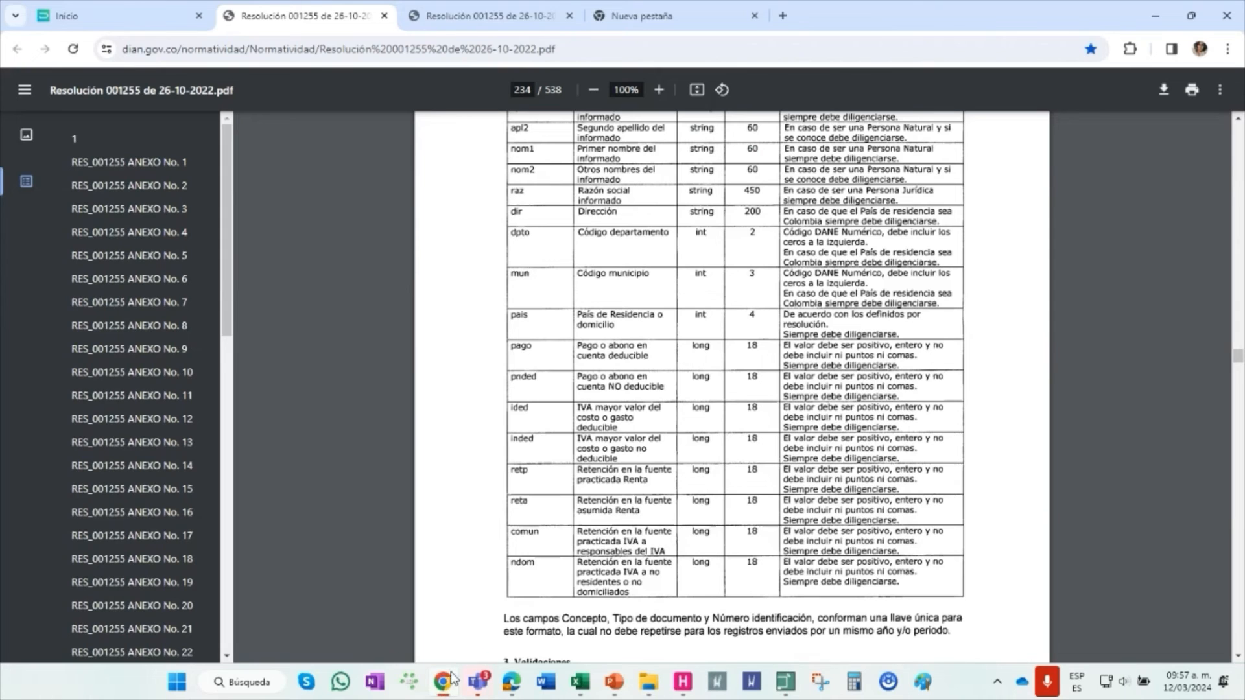
left_click(514, 691)
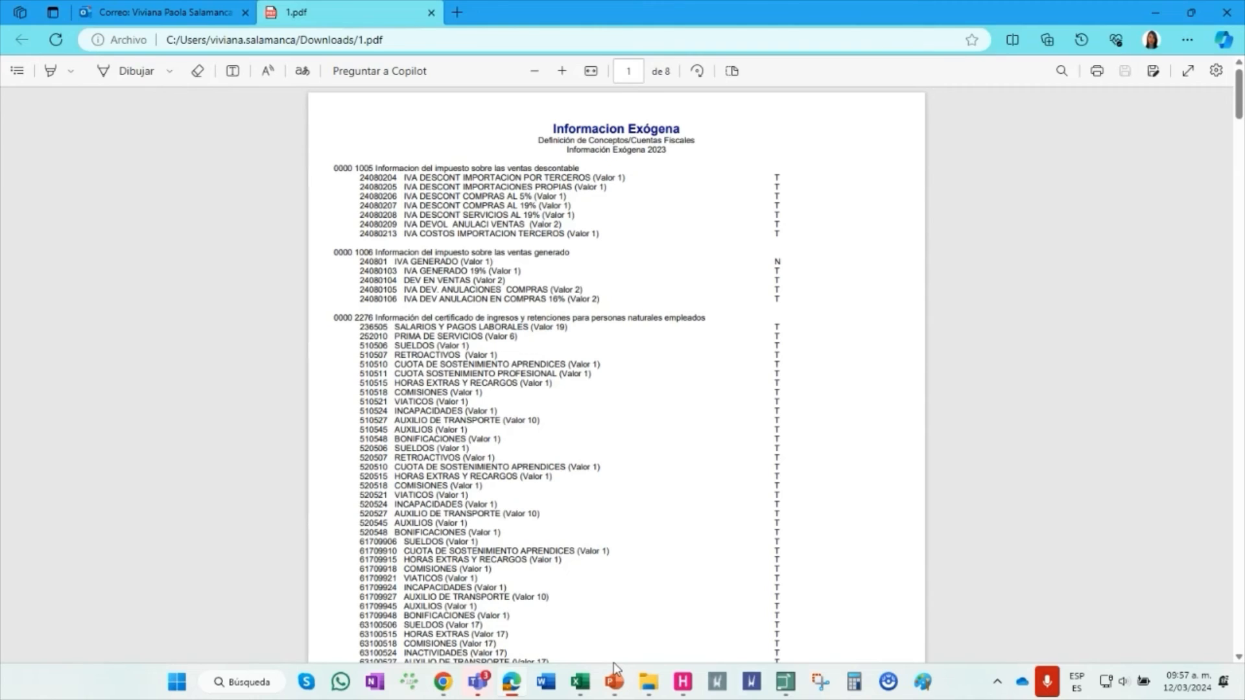
left_click(786, 686)
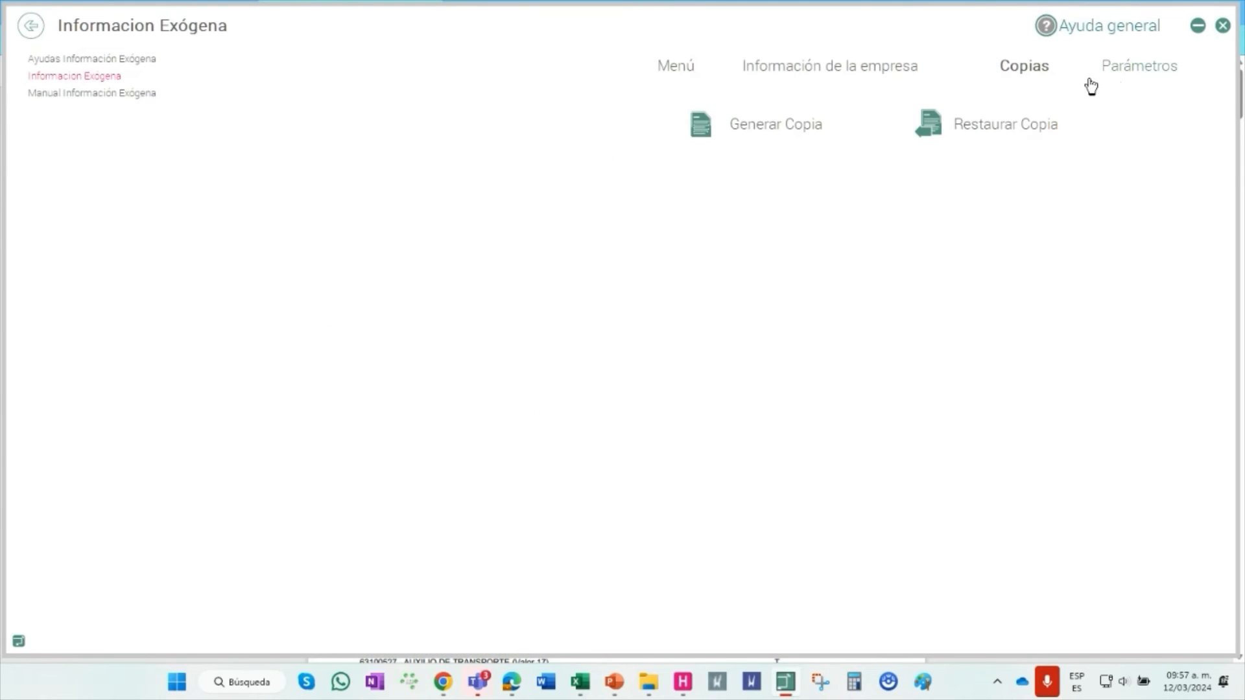
Open the Helisa website from the virtual classes banner and check the Información Exógena update page for the installer's availability
left_click(683, 66)
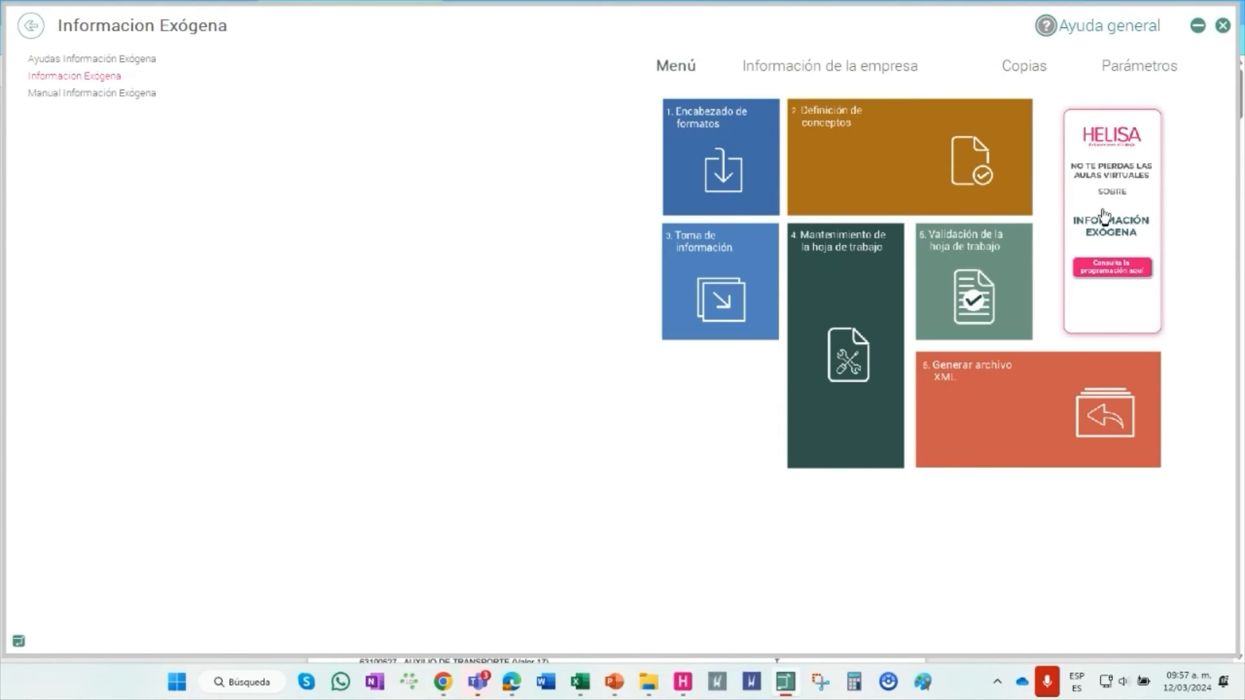
left_click(1097, 301)
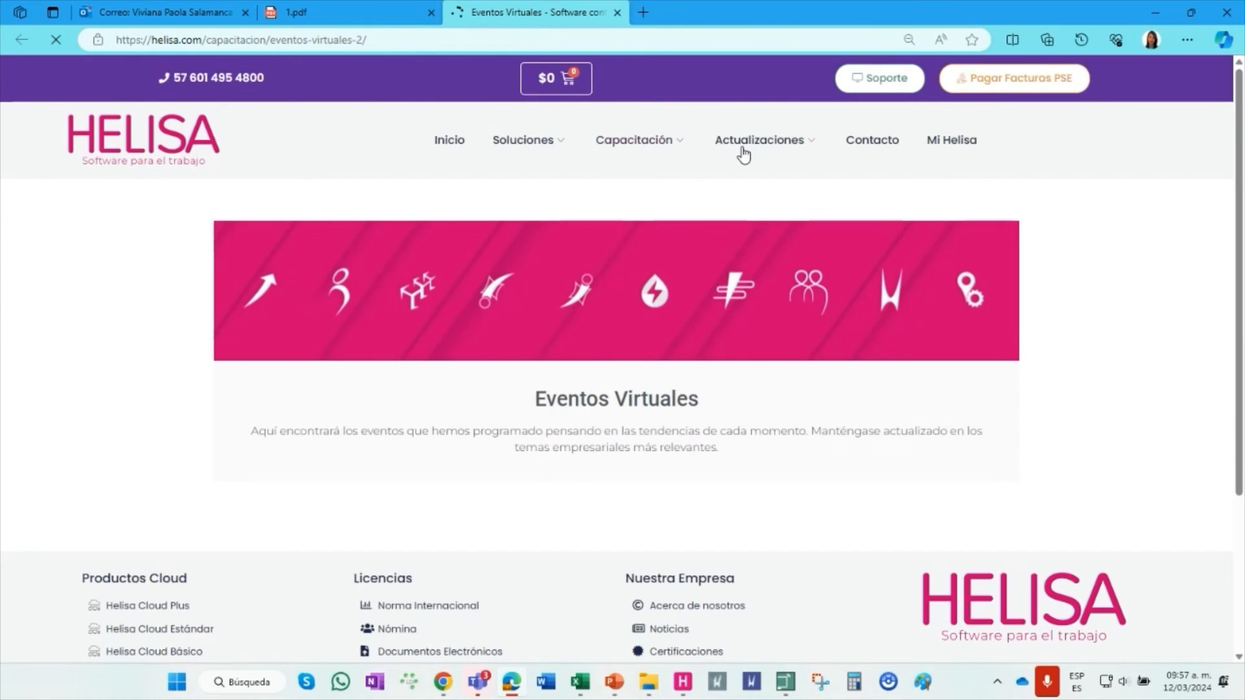
mouse_move(752, 141)
left_click(410, 341)
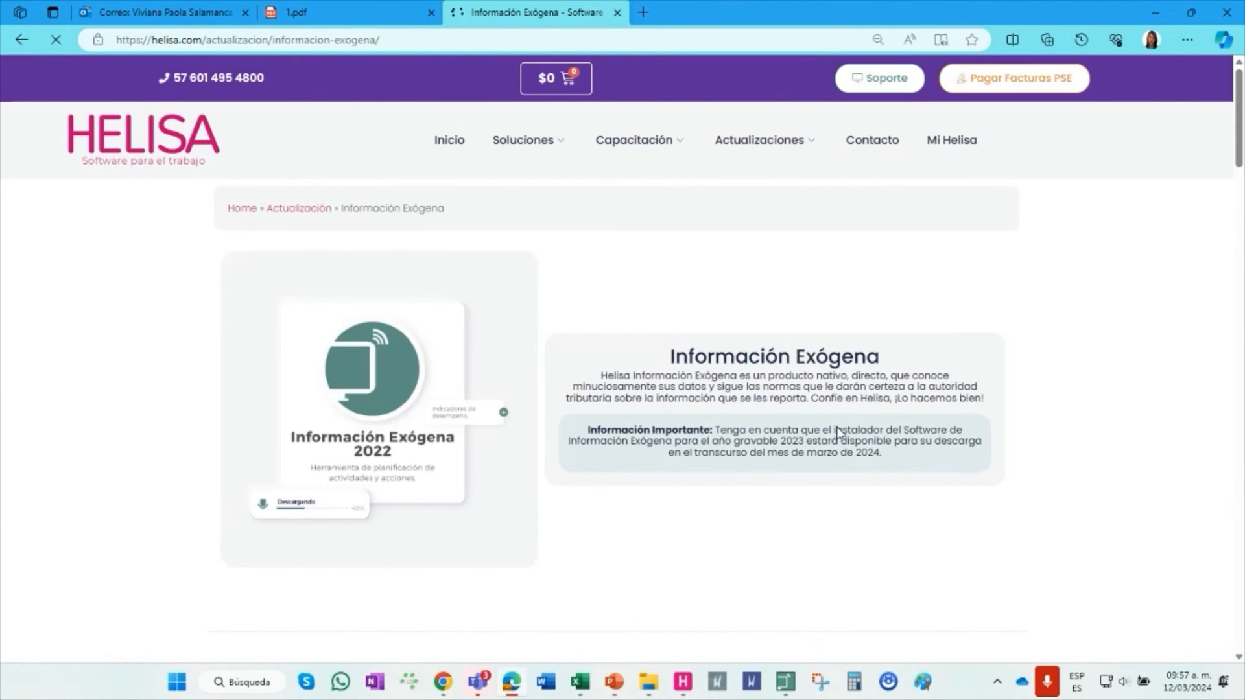
scroll(381, 248, "down", 5)
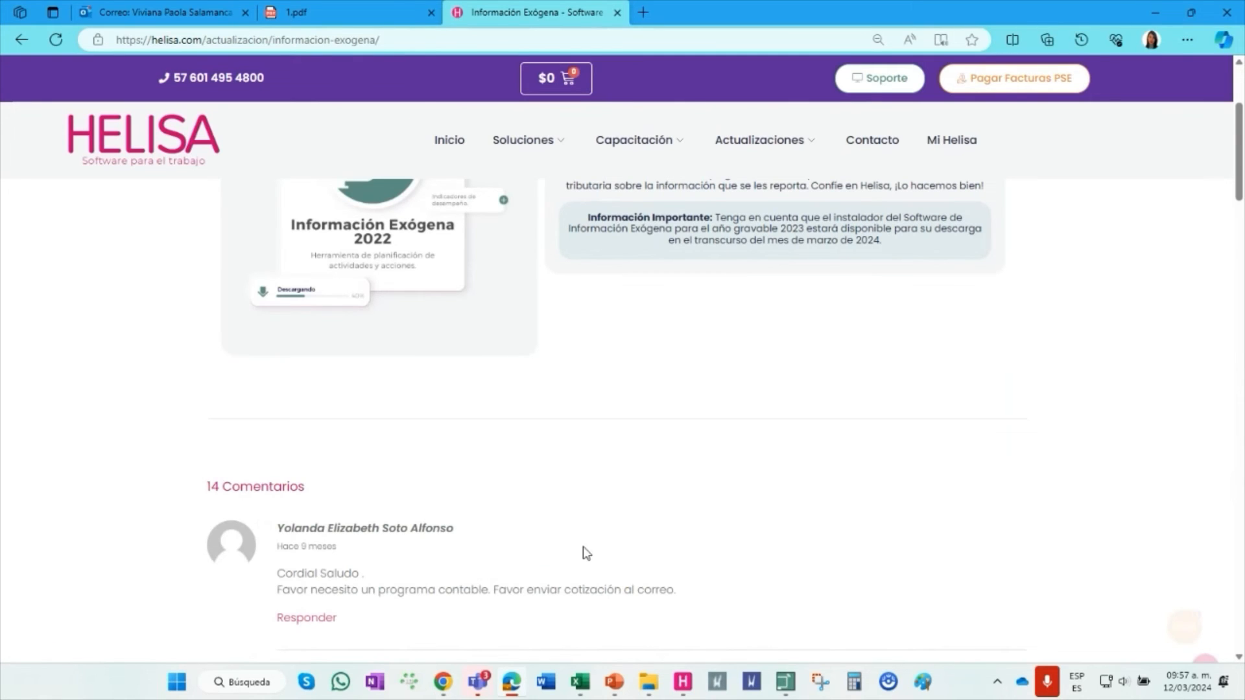
scroll(489, 443, "up", 5)
scroll(500, 347, "down", 3)
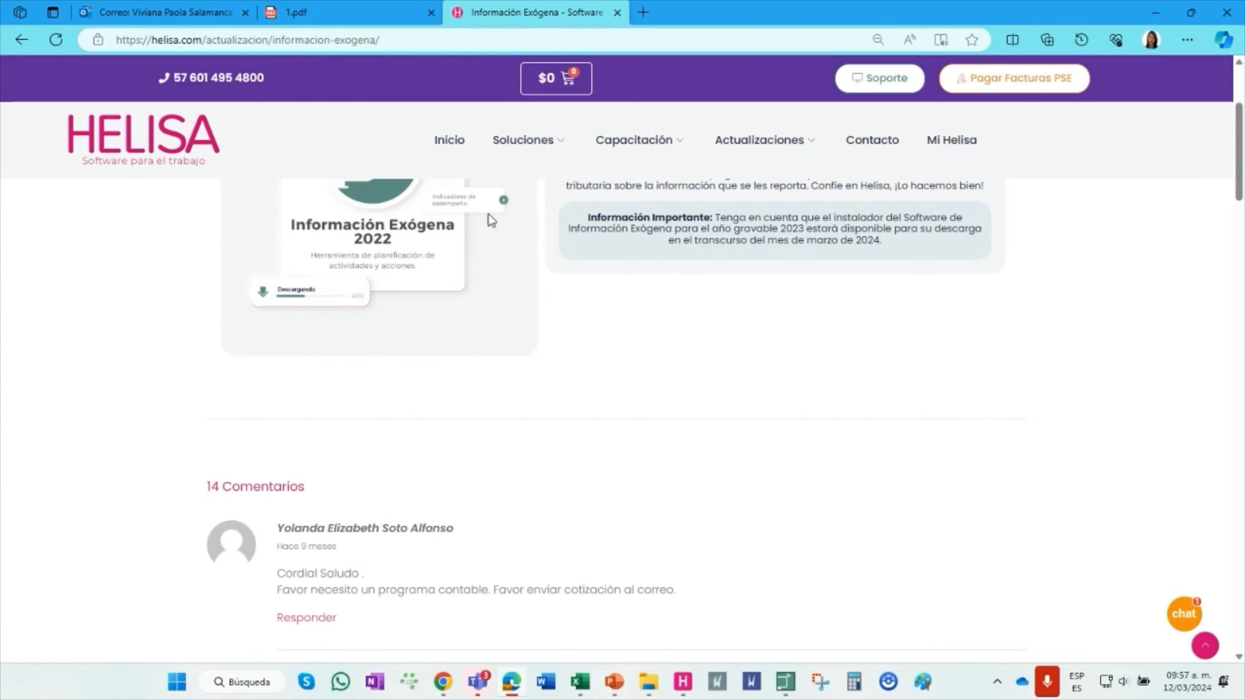
scroll(493, 220, "up", 3)
scroll(681, 436, "down", 6)
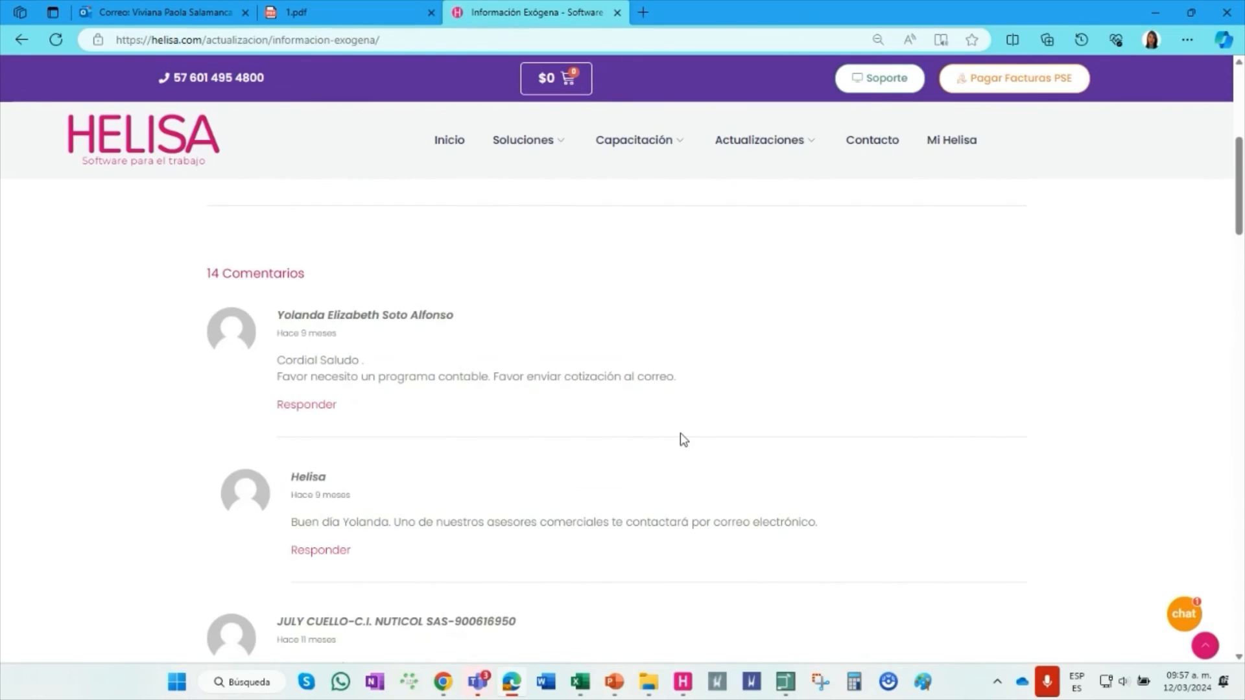
Open the Helisa website's home page, dismiss the virtual classroom announcement and look over the Información Exógena 2023 offer and contact shortcuts
scroll(682, 437, "up", 6)
left_click(783, 687)
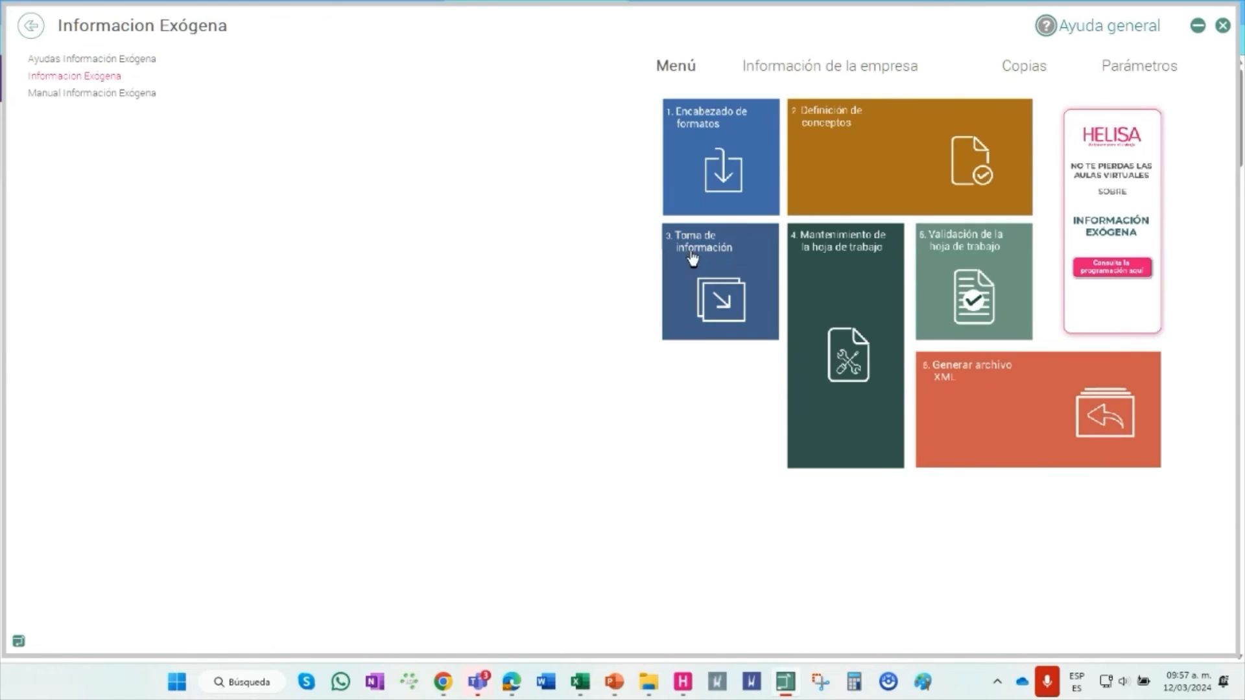
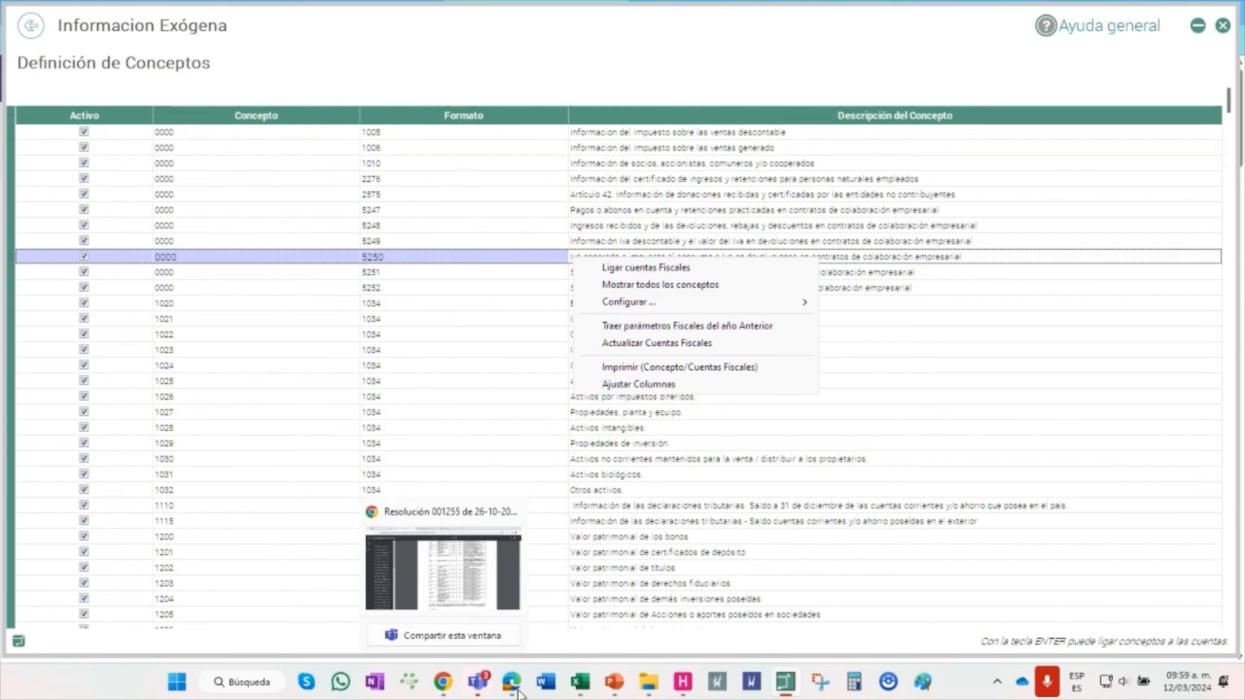
left_click(511, 681)
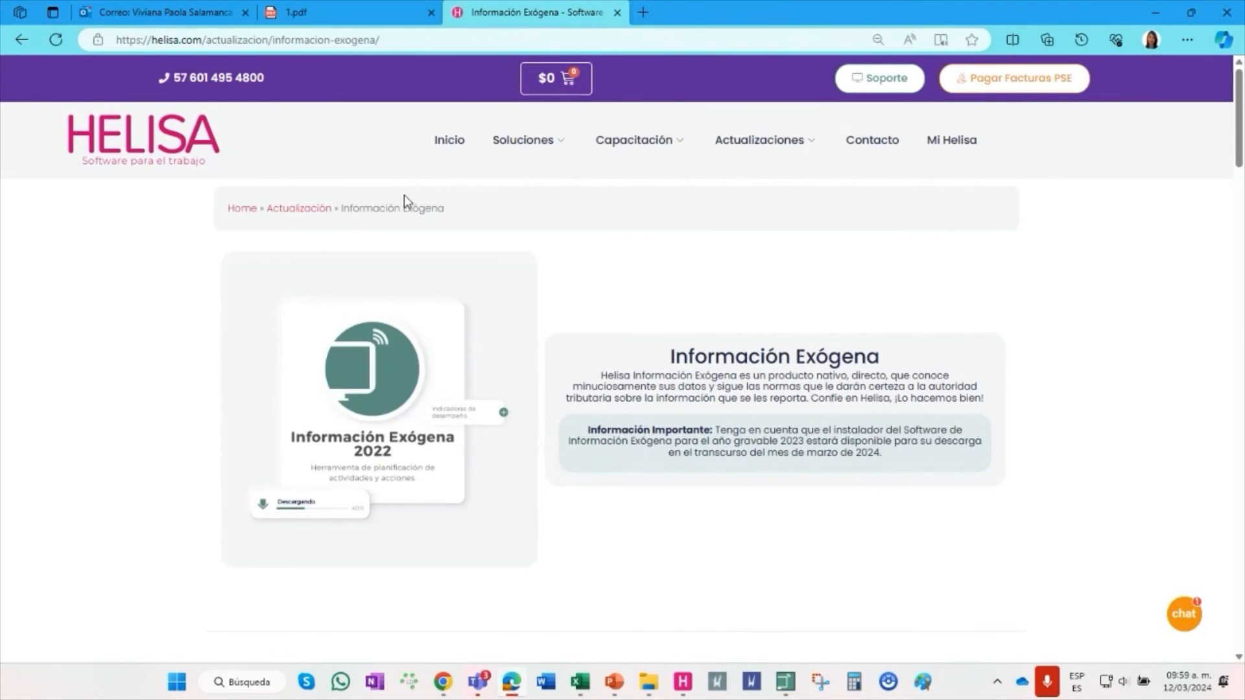
left_click(444, 148)
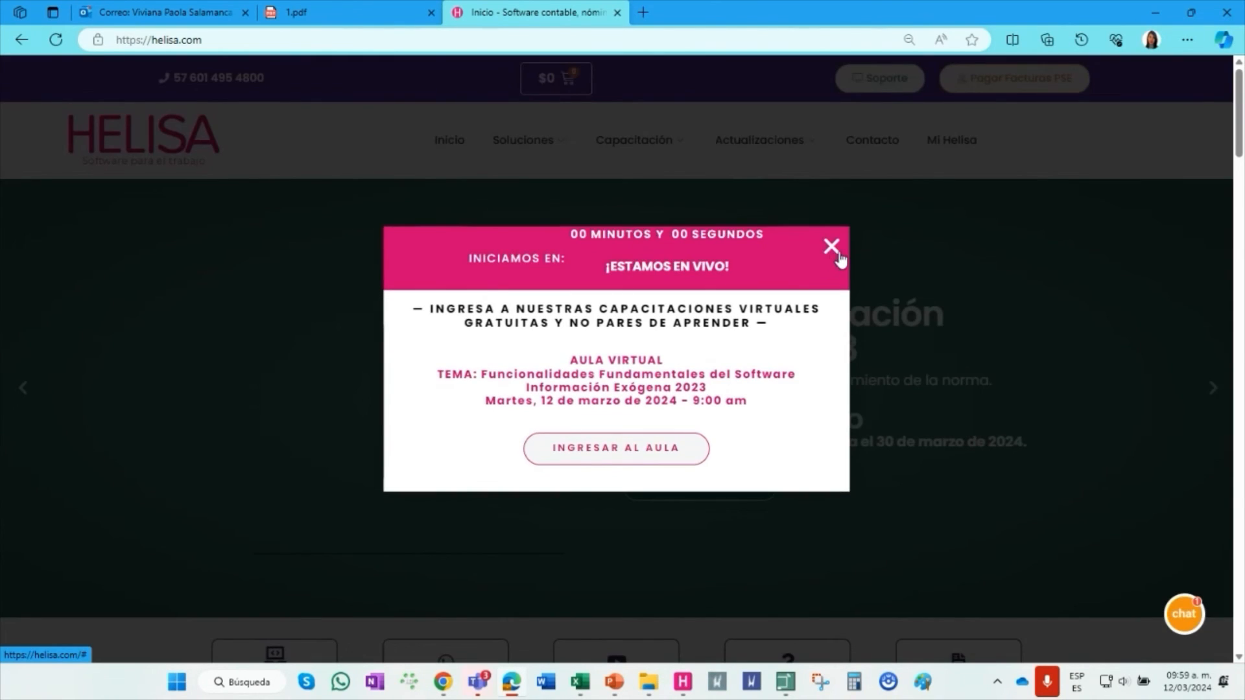
left_click(831, 247)
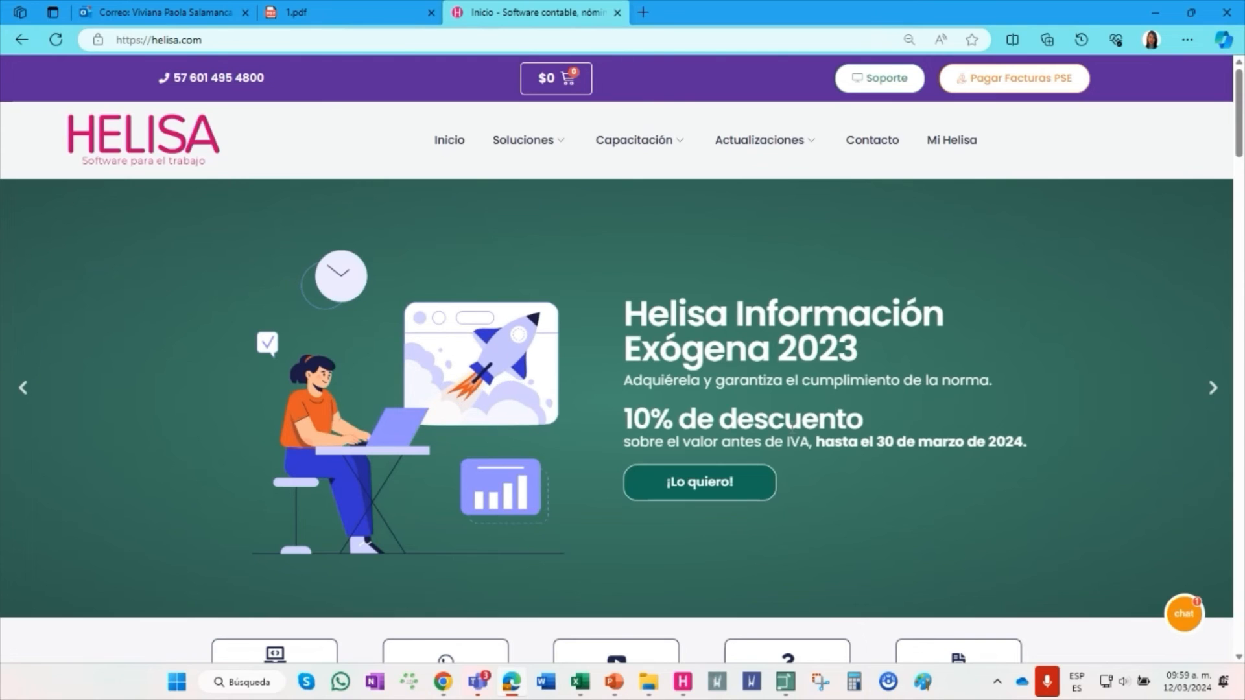
scroll(892, 480, "down", 3)
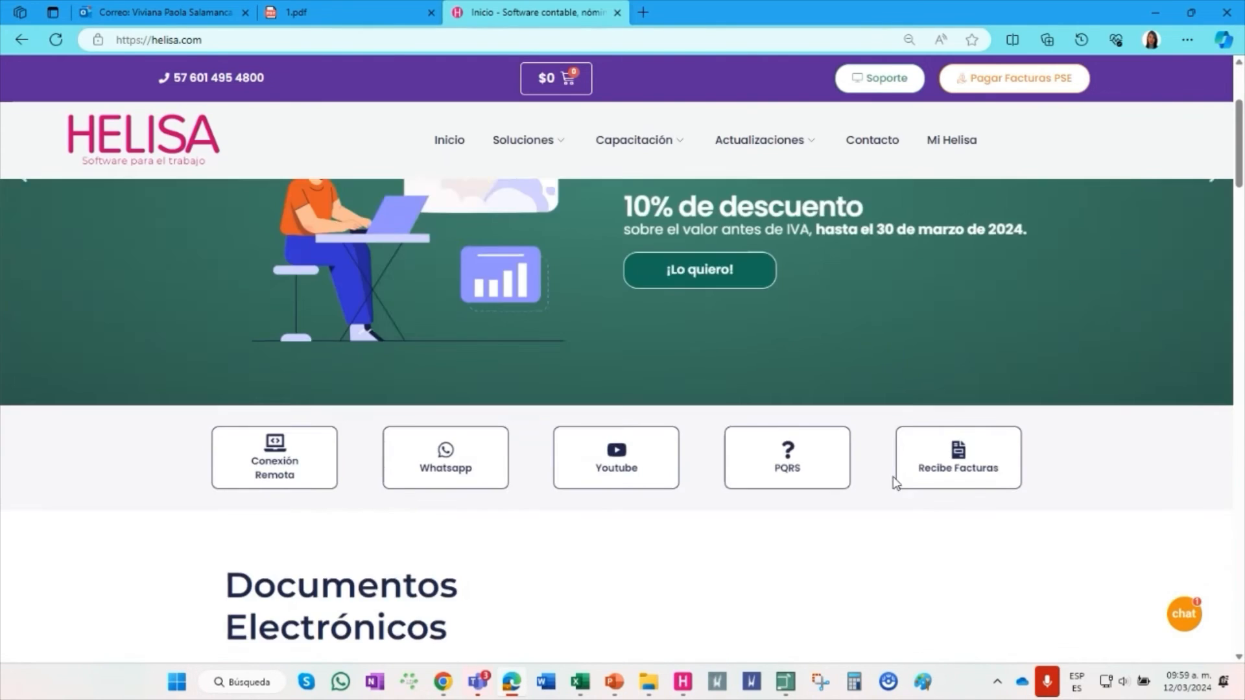
scroll(892, 478, "up", 3)
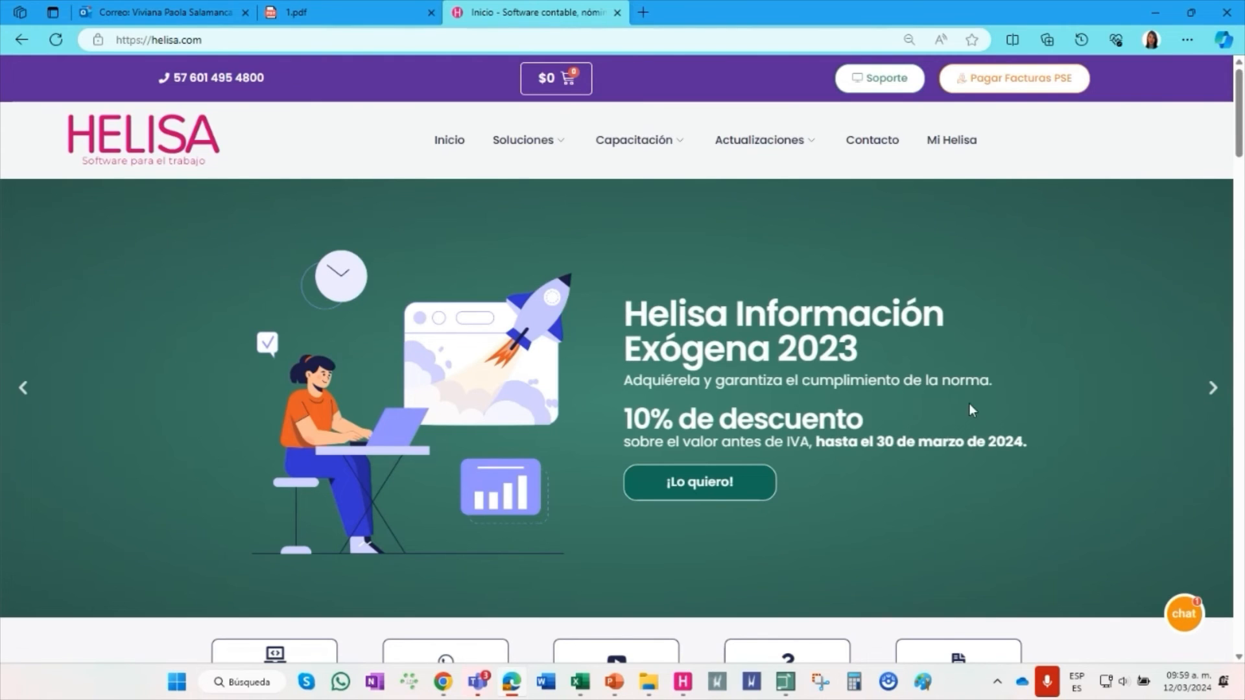
Switch back to the Información Exógena program, leave the concept definition and open the company information
left_click(683, 682)
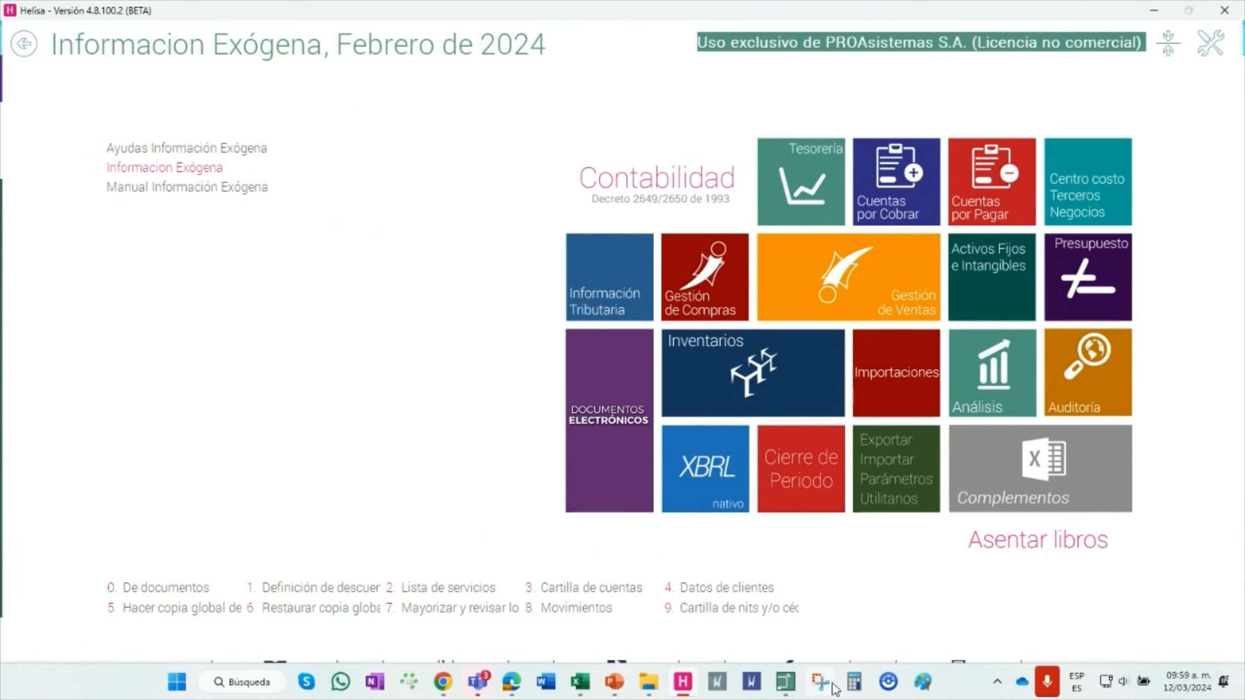
left_click(787, 683)
left_click(30, 26)
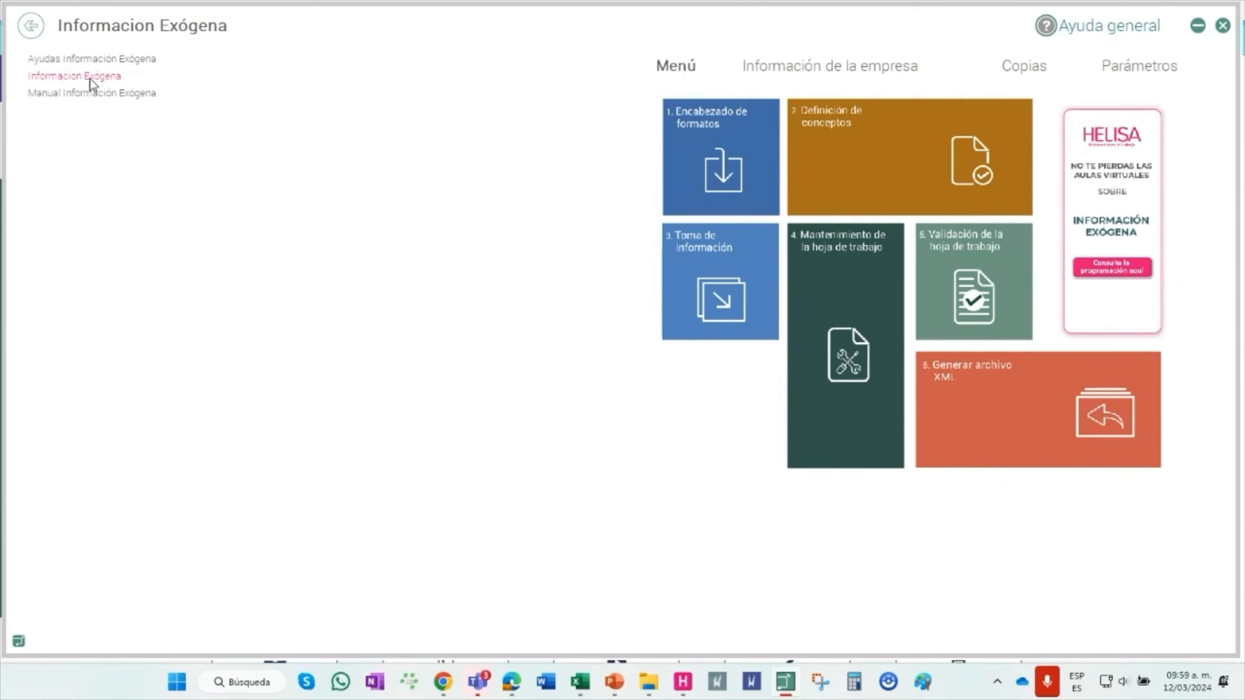
left_click(819, 79)
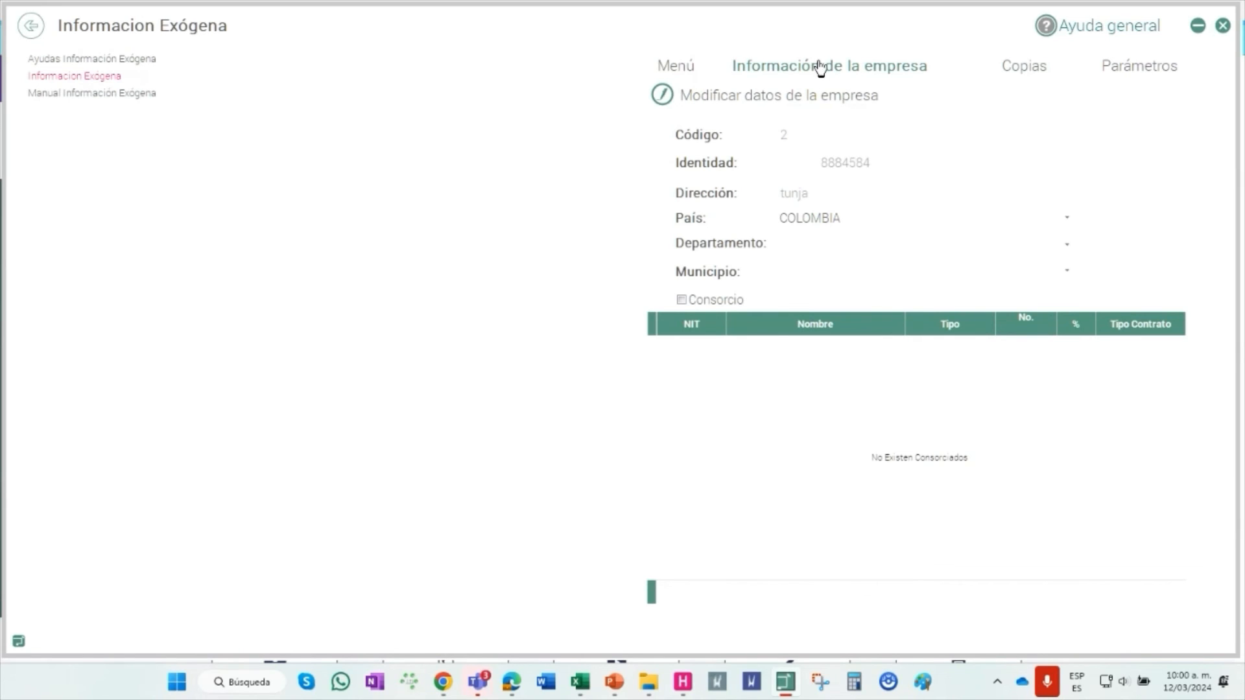
left_click(721, 101)
left_click(703, 301)
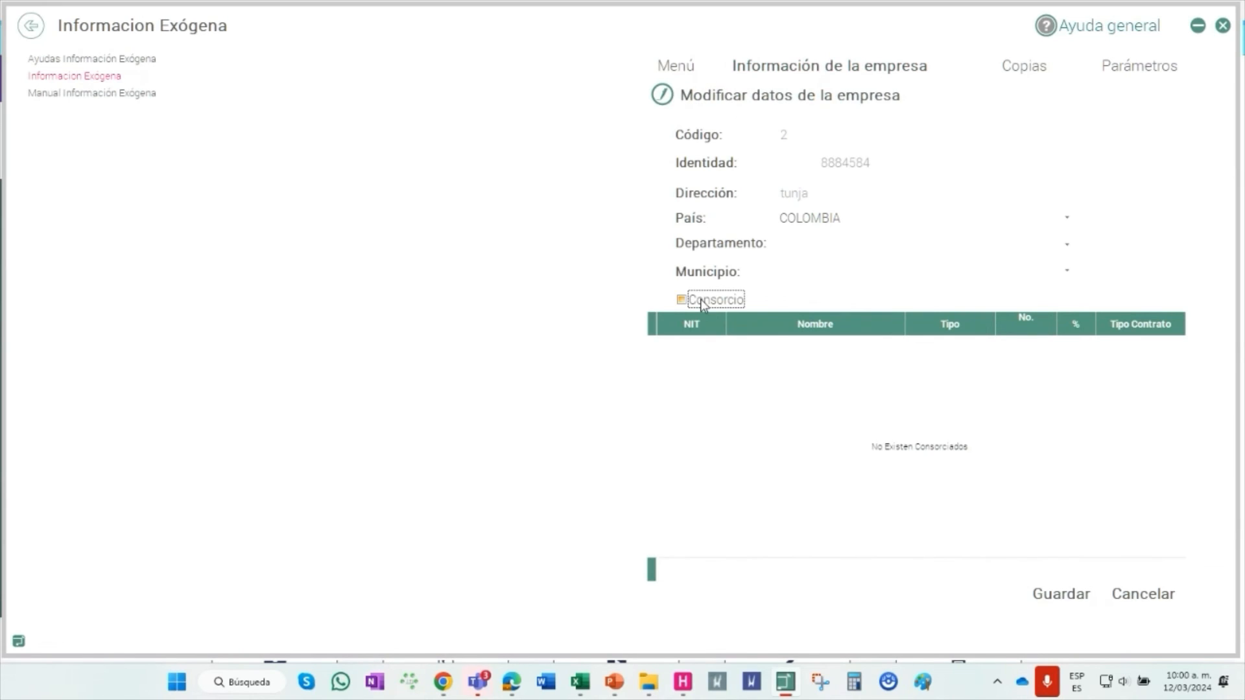
right_click(815, 379)
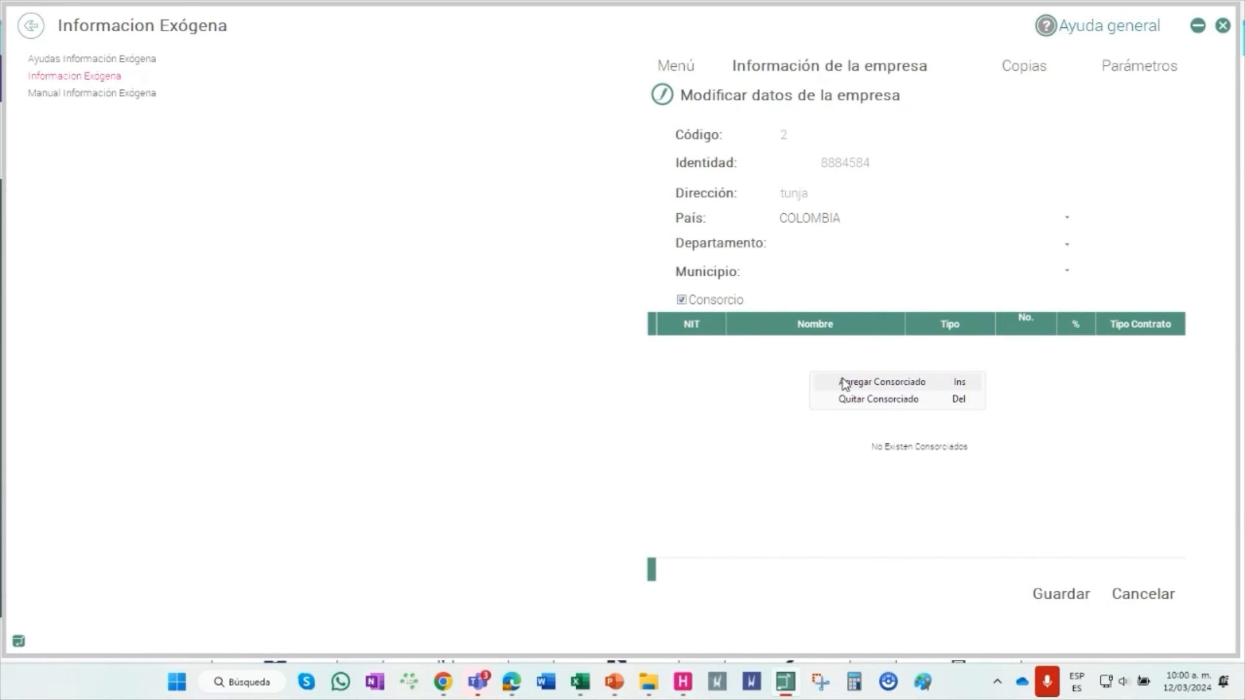
left_click(843, 380)
left_click(528, 206)
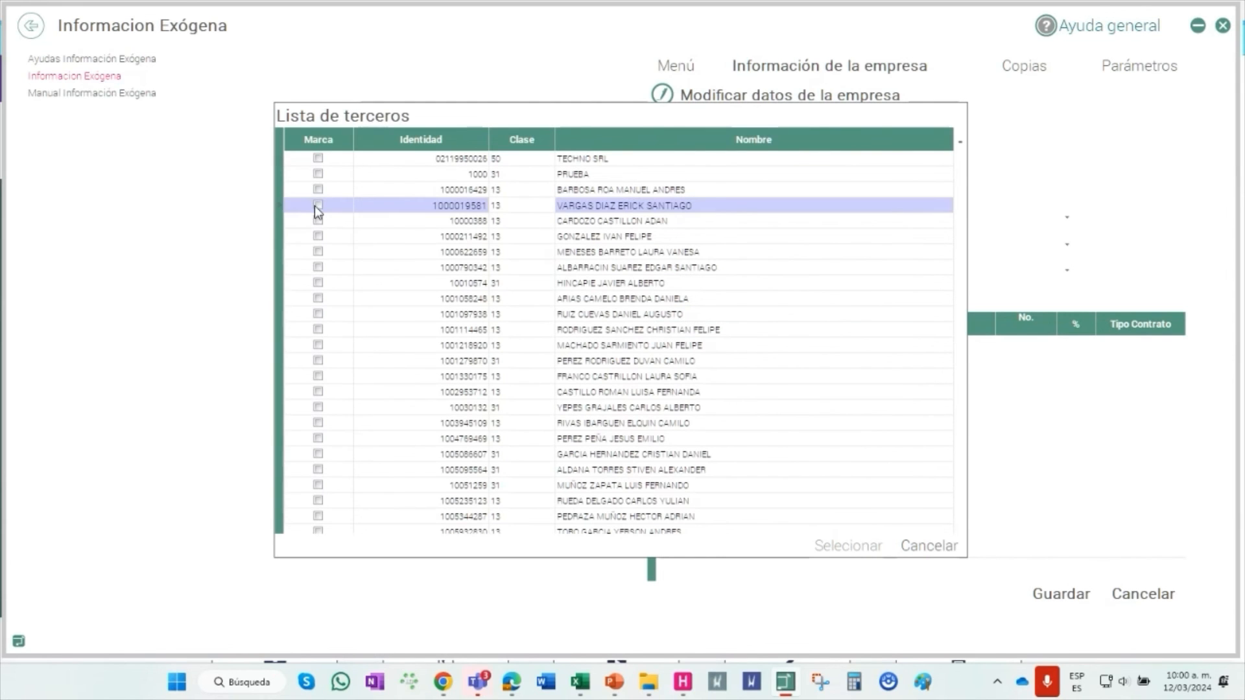
left_click(318, 205)
left_click(318, 236)
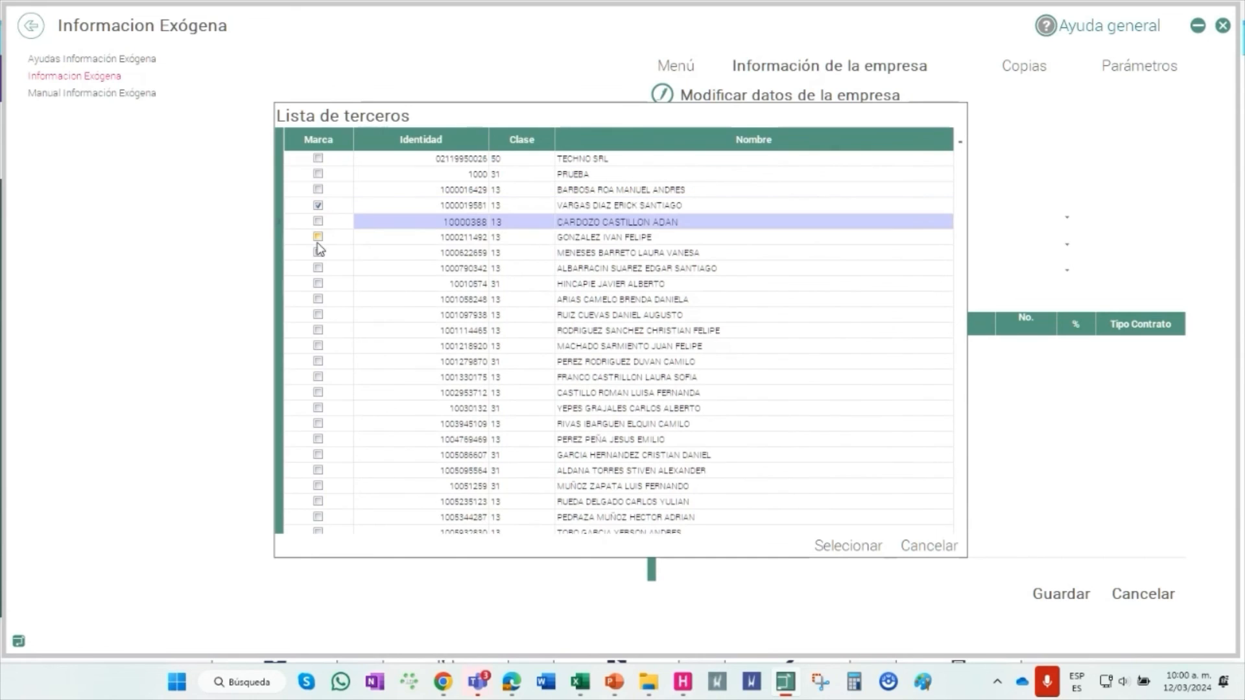
left_click(317, 221)
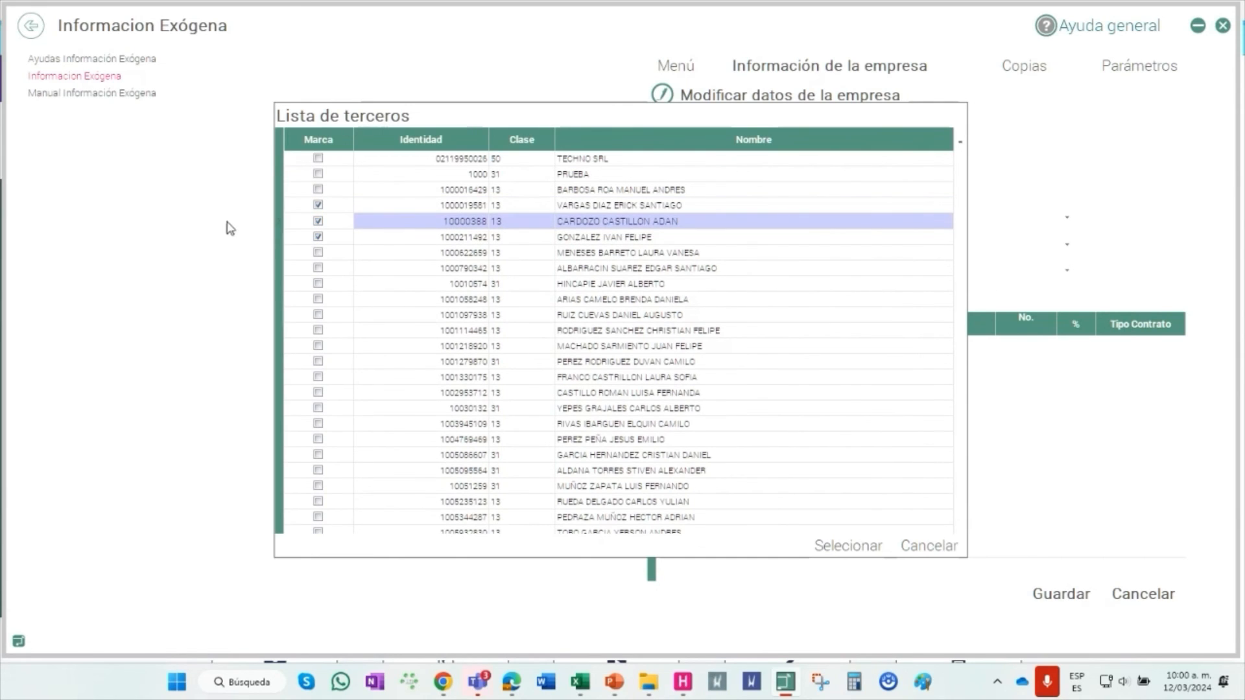
left_click(837, 546)
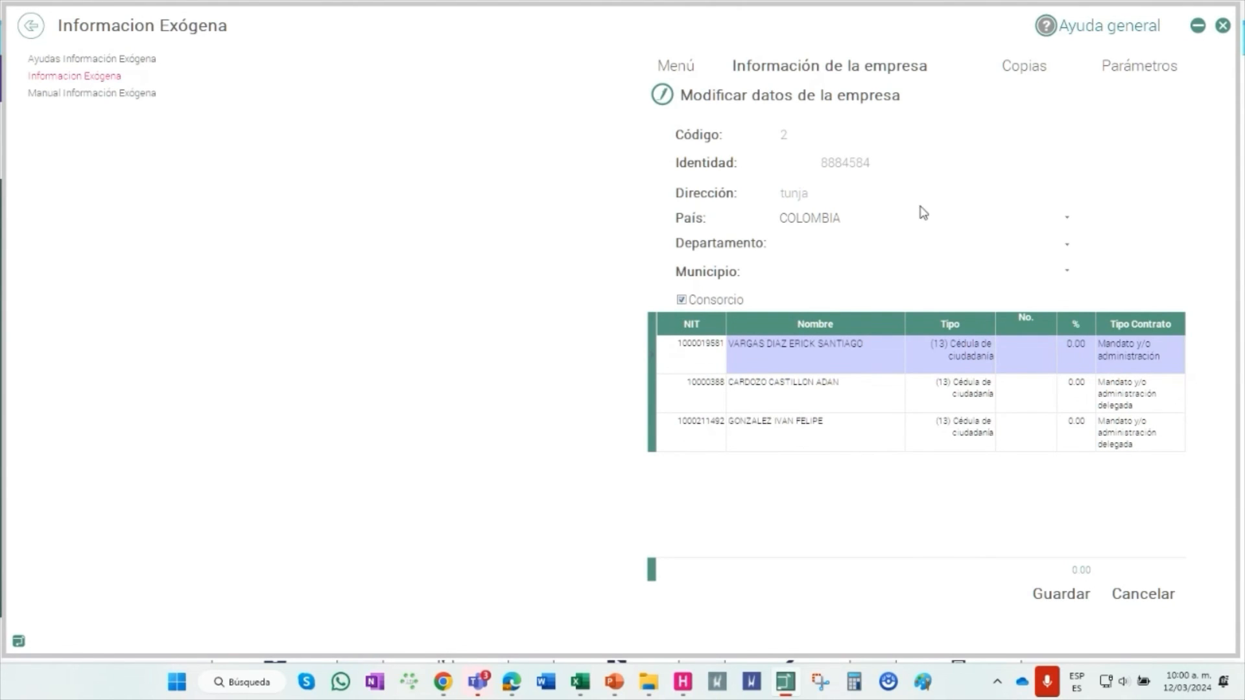
left_click(1128, 598)
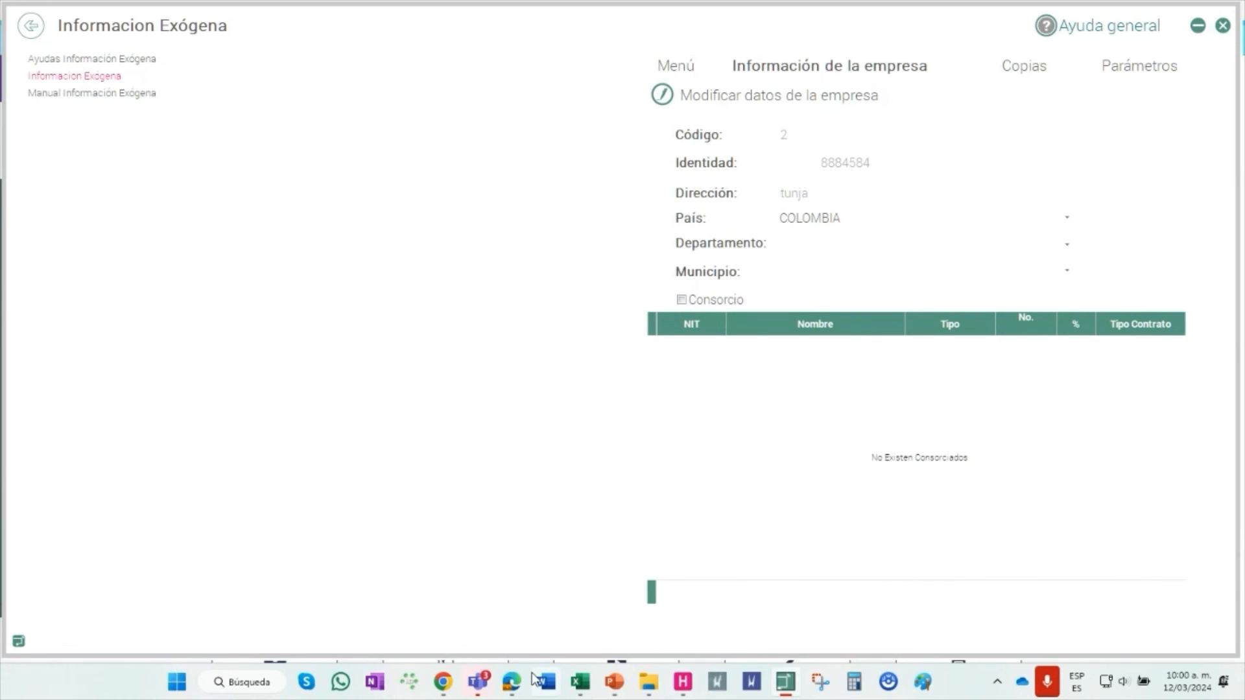
Switch to the PowerPoint presentation and present slide 17 on the new formats for the year 2023
mouse_move(502, 686)
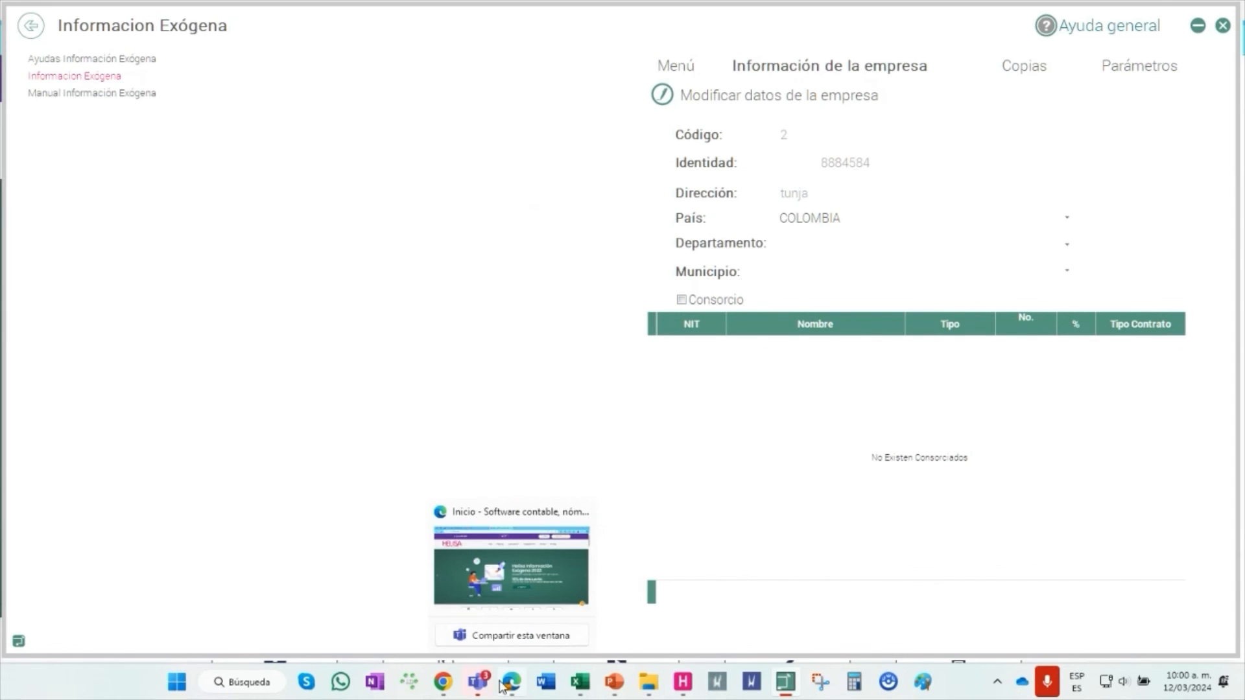
left_click(613, 684)
scroll(71, 634, "down", 3)
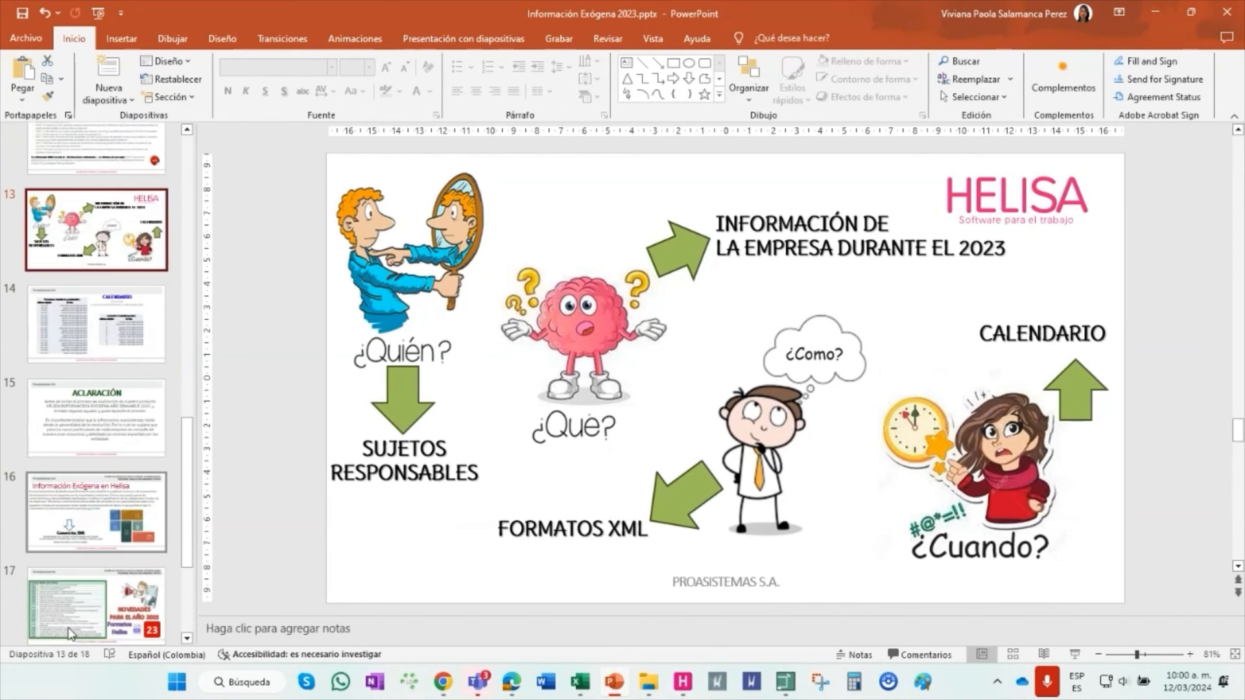
left_click(70, 632)
left_click(1075, 655)
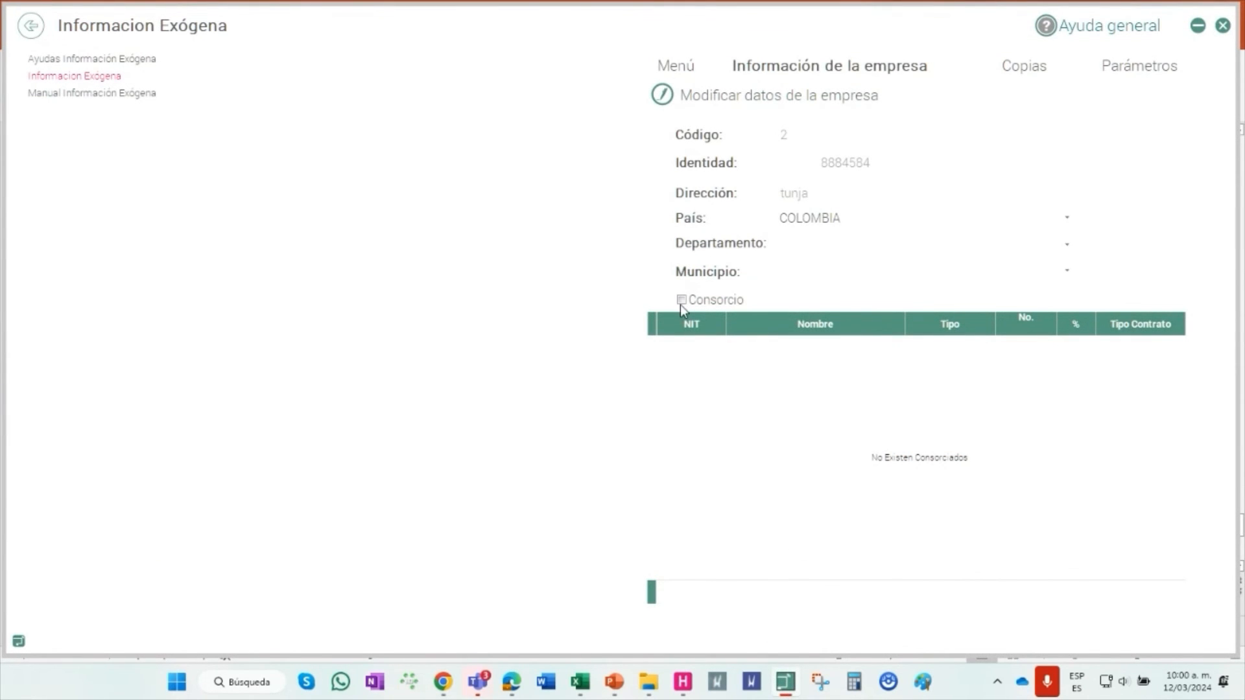
Edit the company data in Información Exógena to mark it as Consorcio and add three third parties from the list as consortium members
left_click(708, 97)
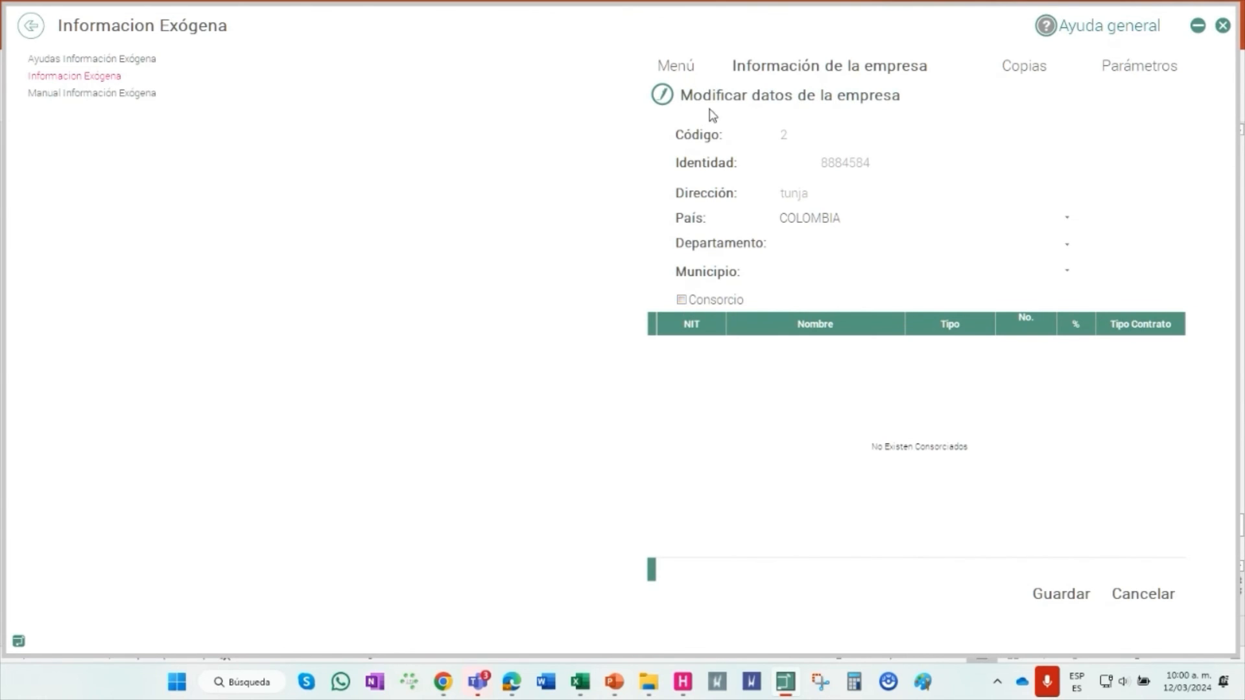
left_click(707, 302)
right_click(829, 384)
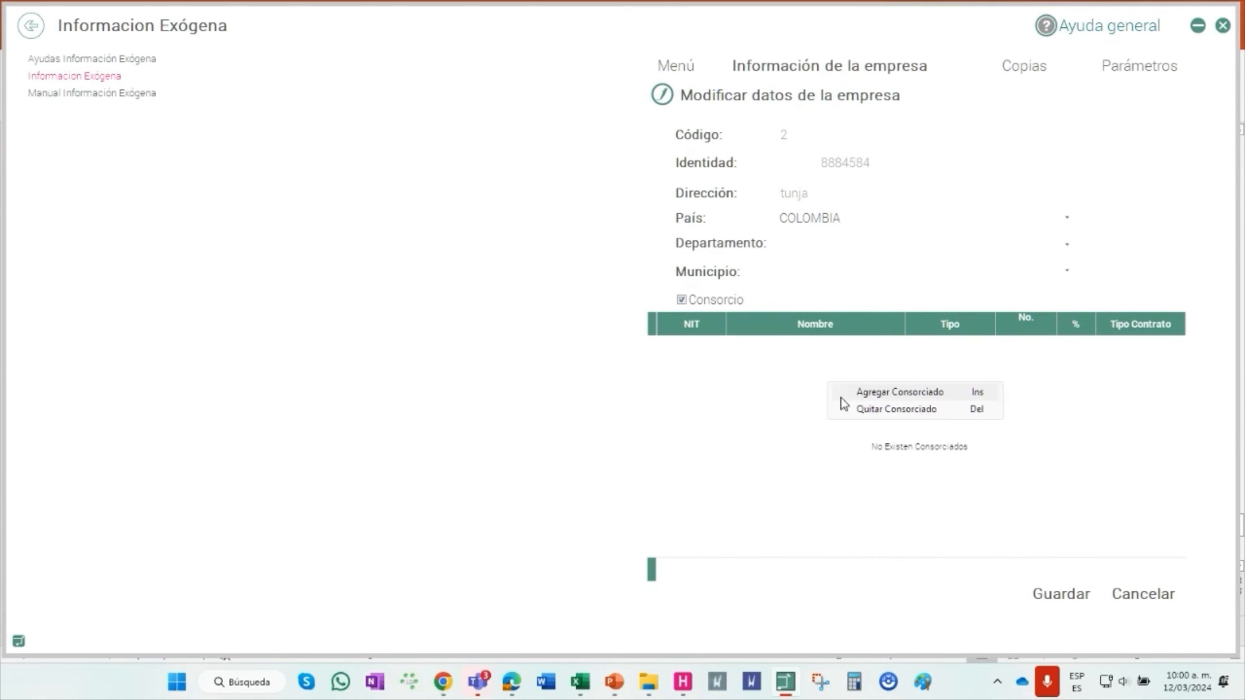
left_click(924, 393)
left_click(317, 189)
left_click(318, 221)
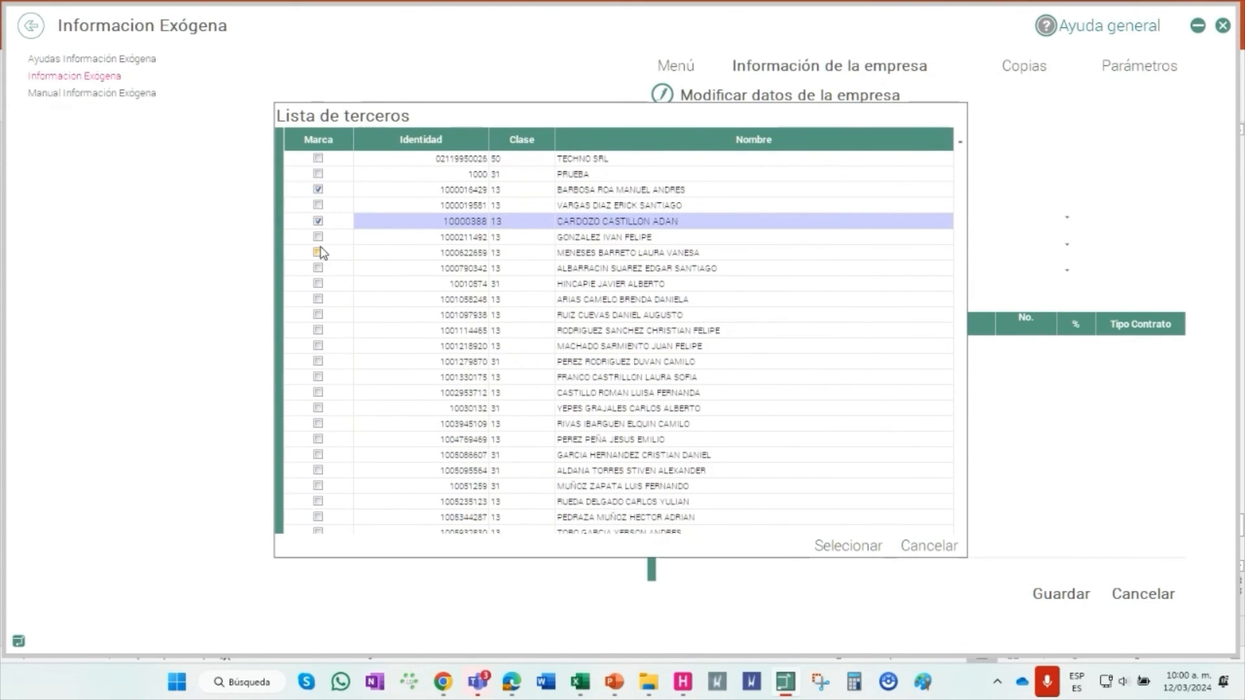
key("Down")
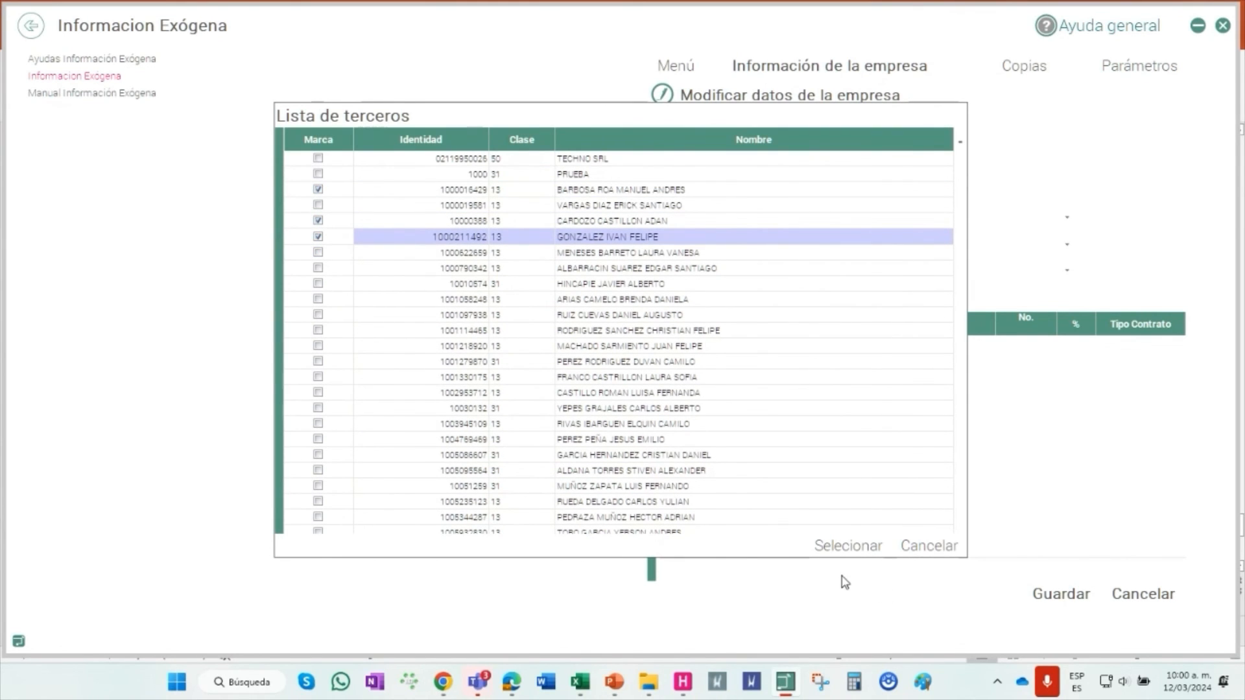
left_click(834, 544)
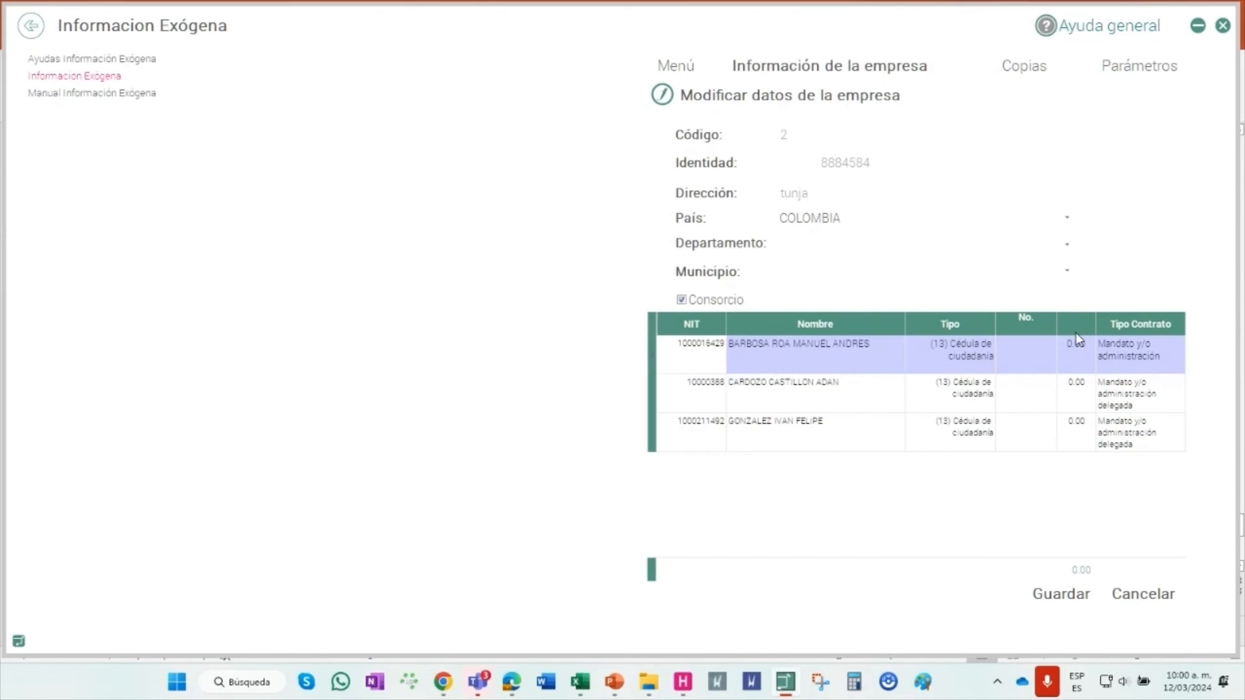
Assign participation percentages of 20, 30 and 50 to the three consortium members in order and save the company data
left_click(1076, 348)
type("20")
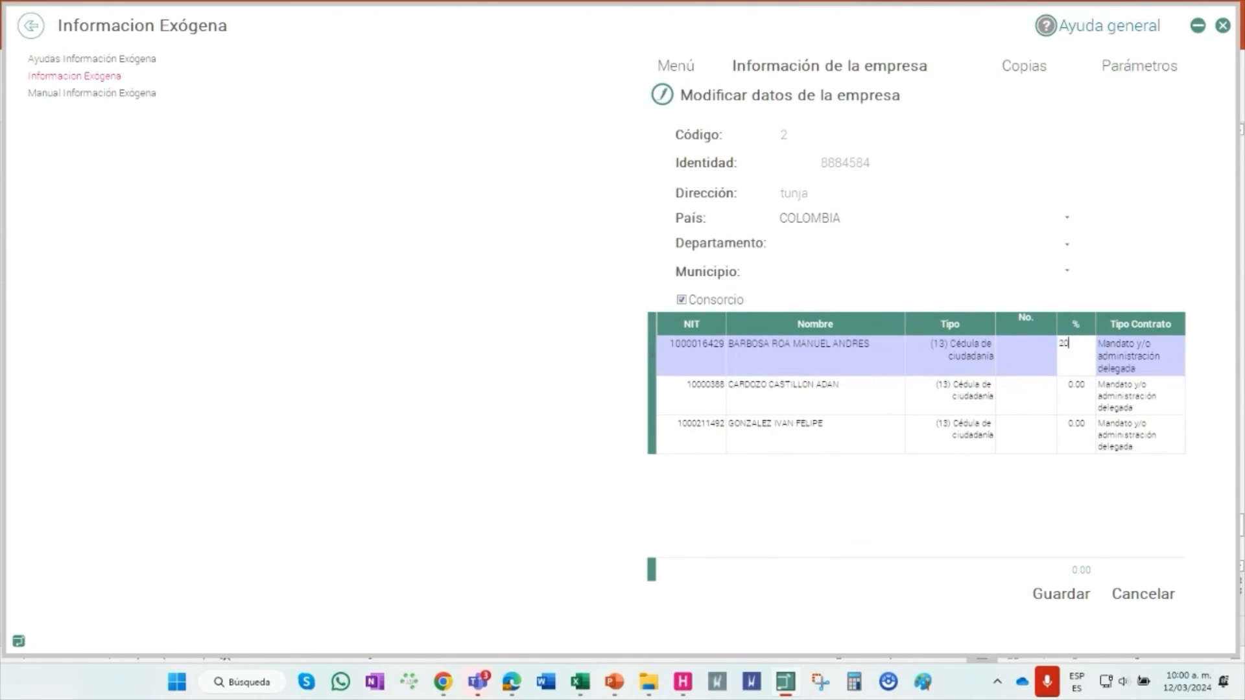
left_click(1077, 407)
type("30")
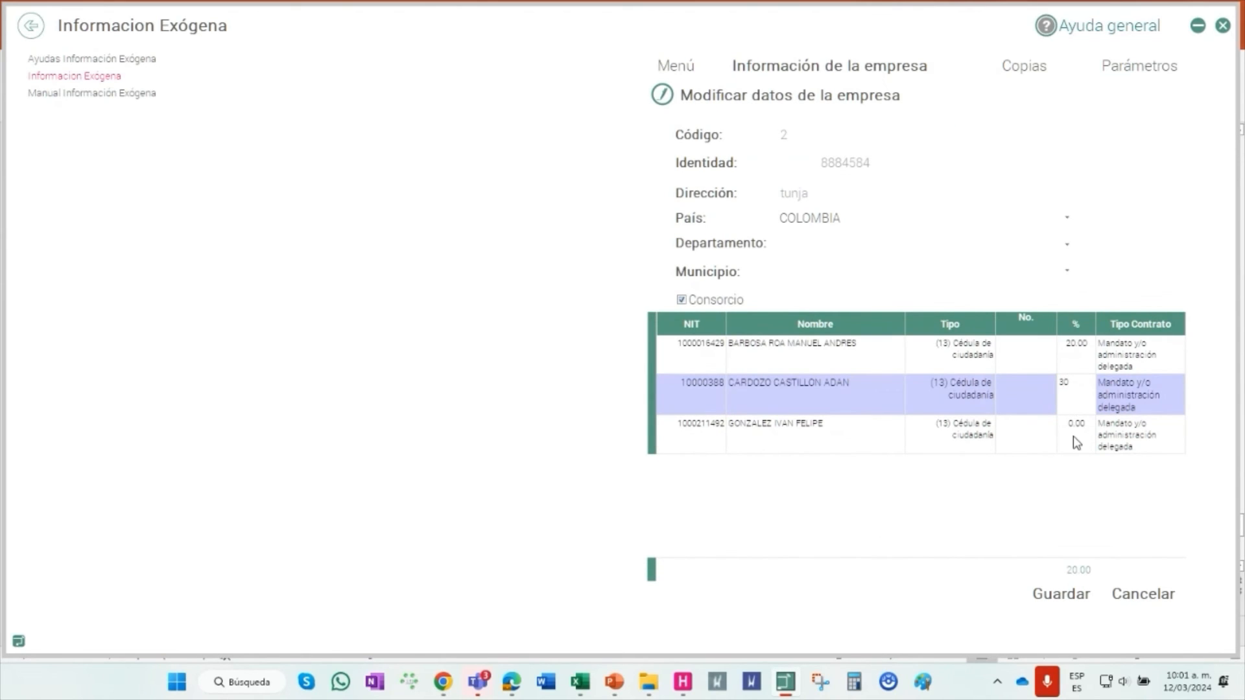
left_click(1076, 441)
type("50")
left_click(1063, 592)
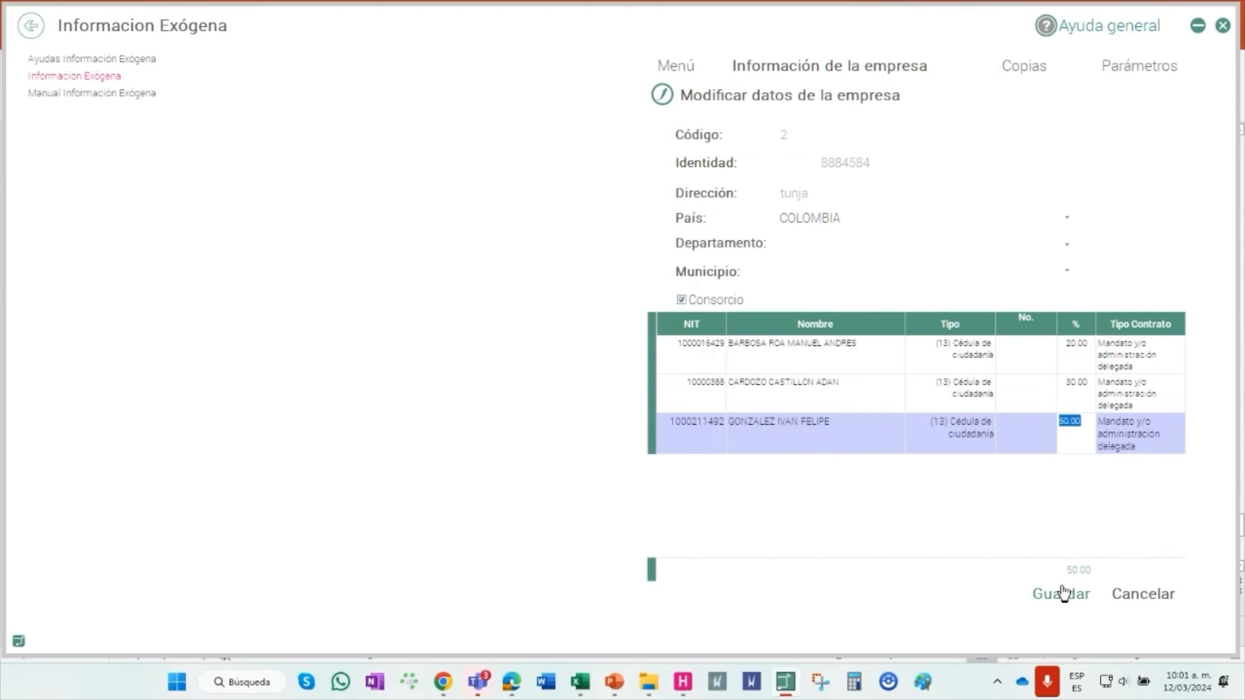
left_click(619, 380)
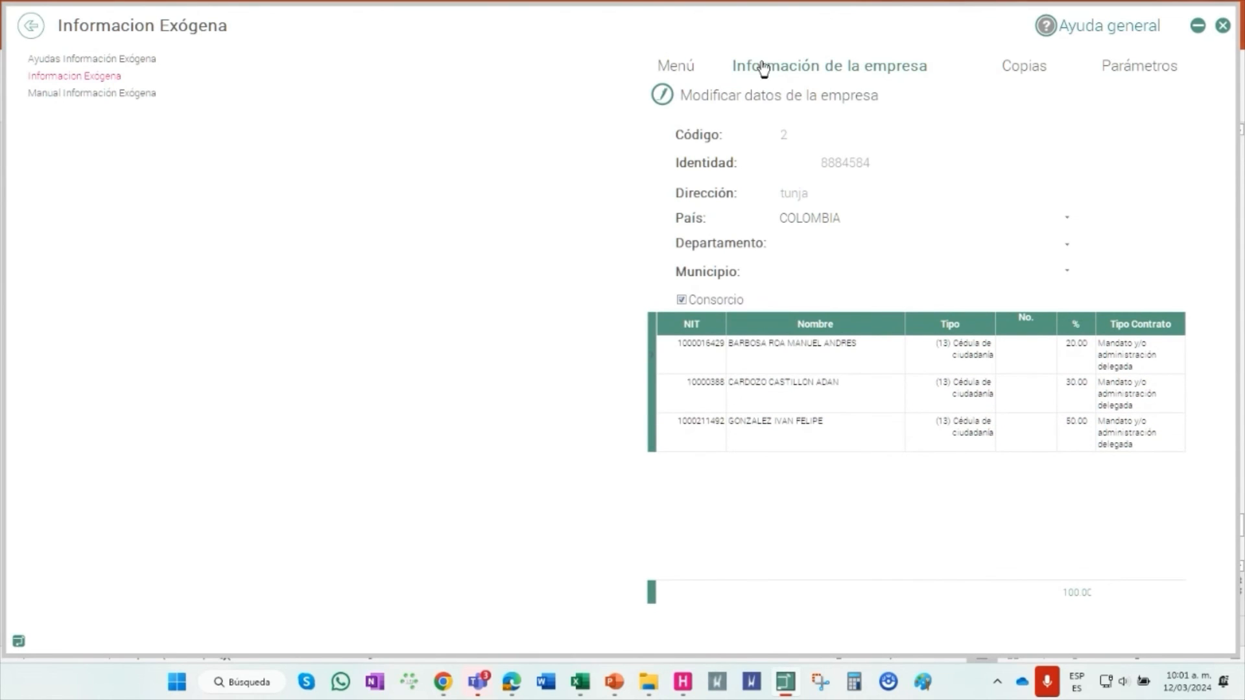
Open the concept definition, view the fiscal account configuration of the format 5247 concept and close it by saving
left_click(674, 66)
left_click(871, 156)
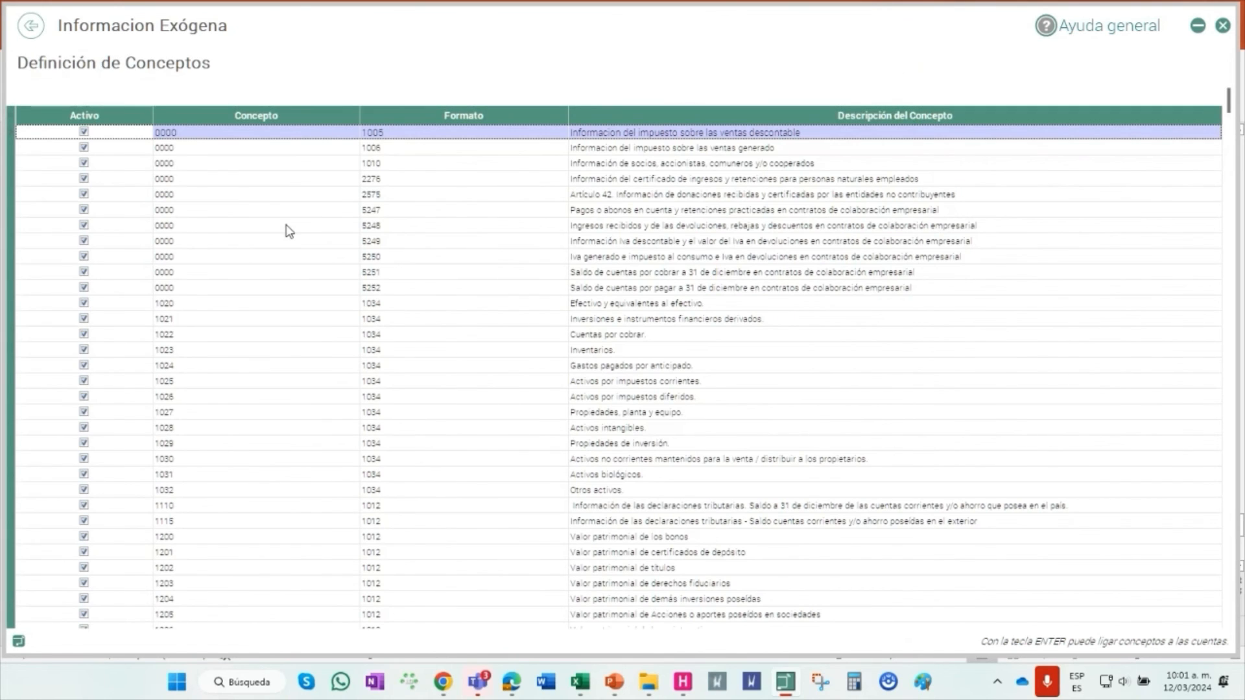
right_click(420, 207)
left_click(483, 229)
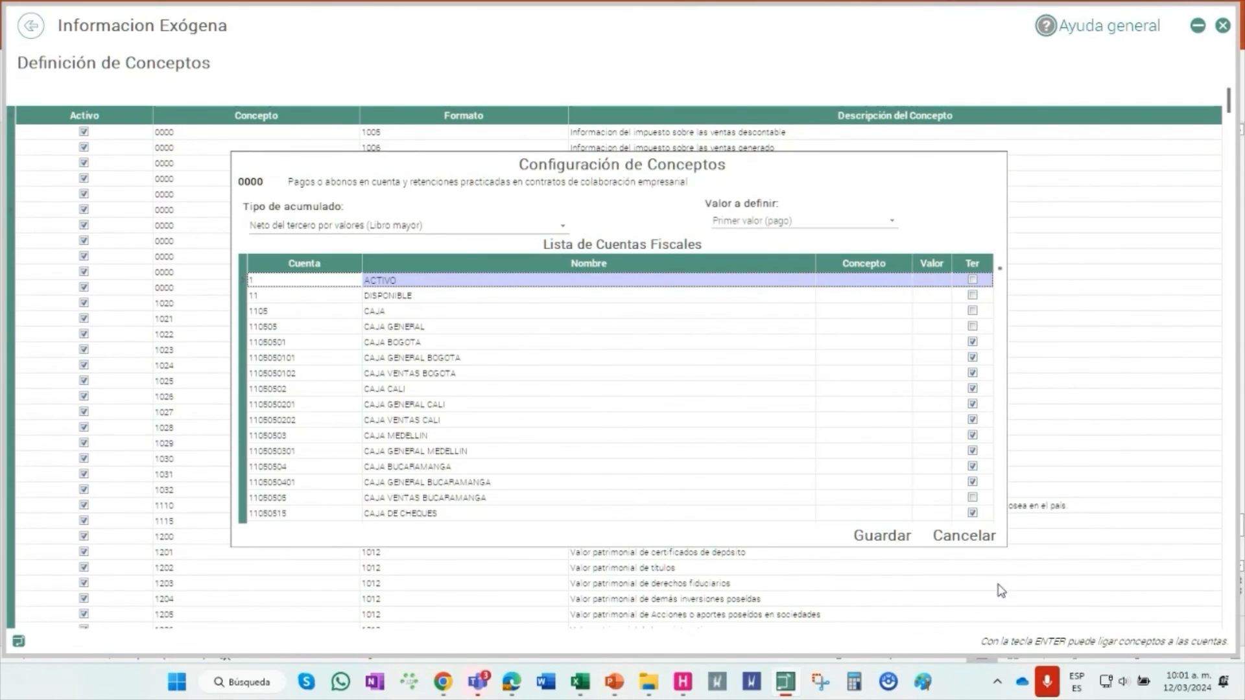
left_click(890, 535)
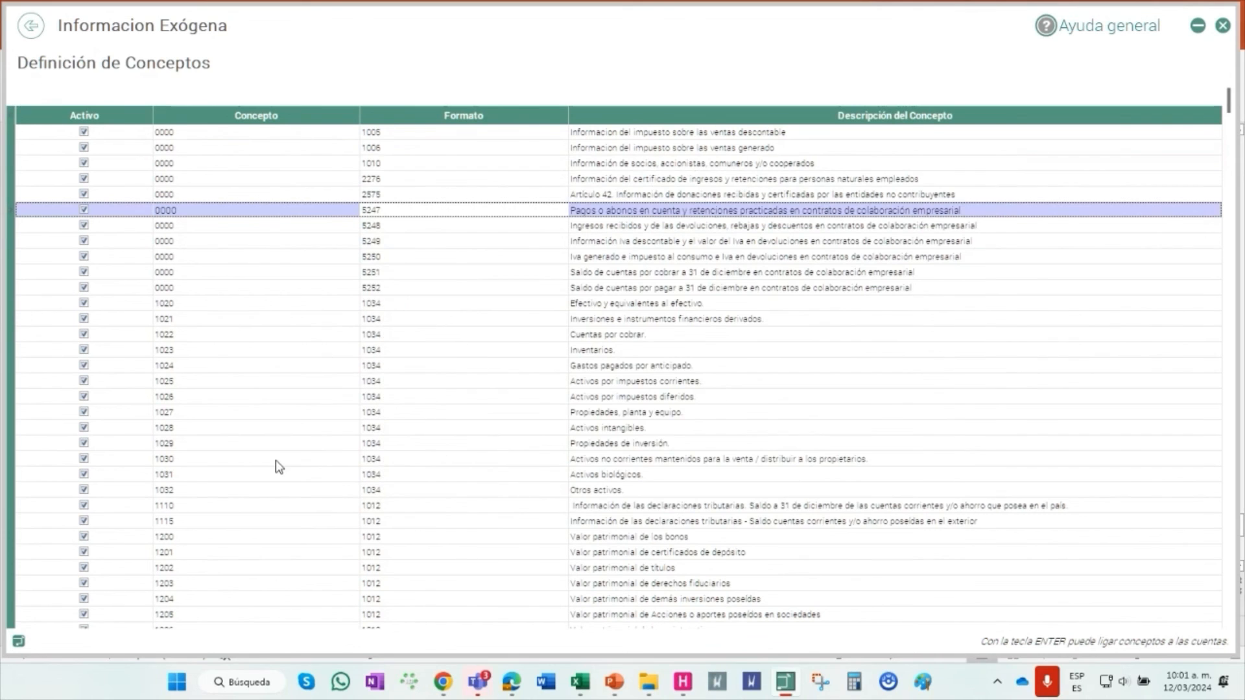
Open the fiscal account configuration of concept 1020 and unlink accounts 24080204, 24080205 and 24080206
left_click(275, 460)
type("102")
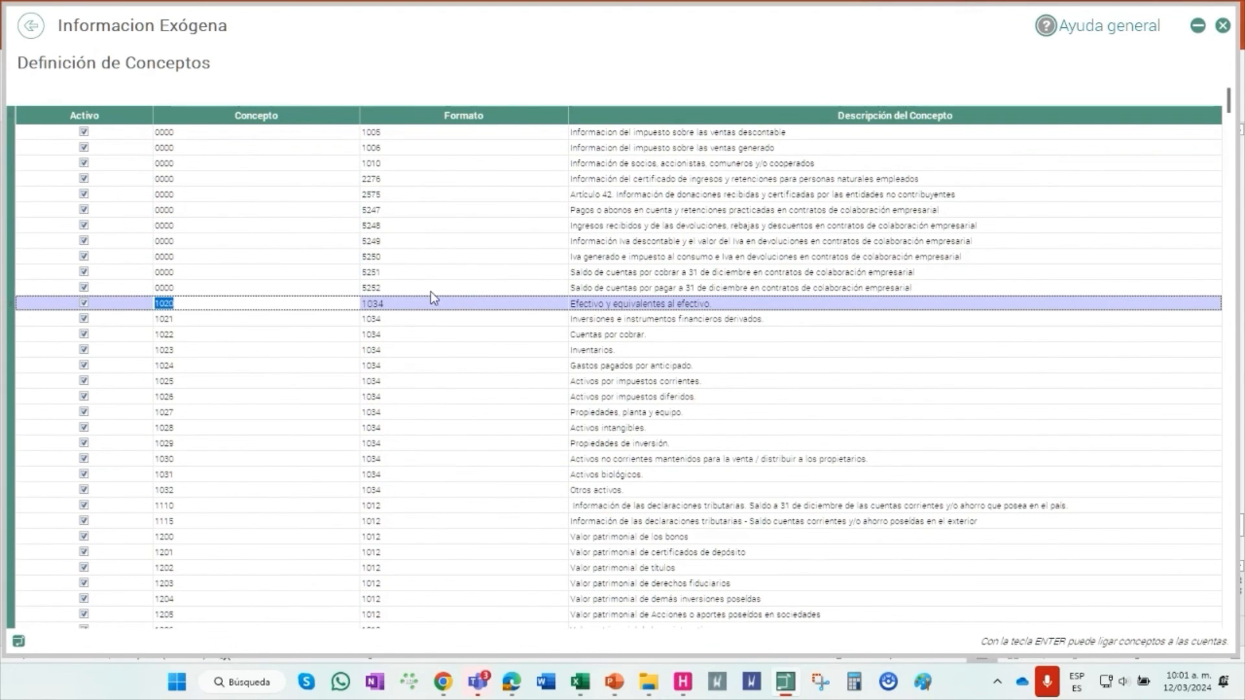
right_click(439, 309)
left_click(478, 318)
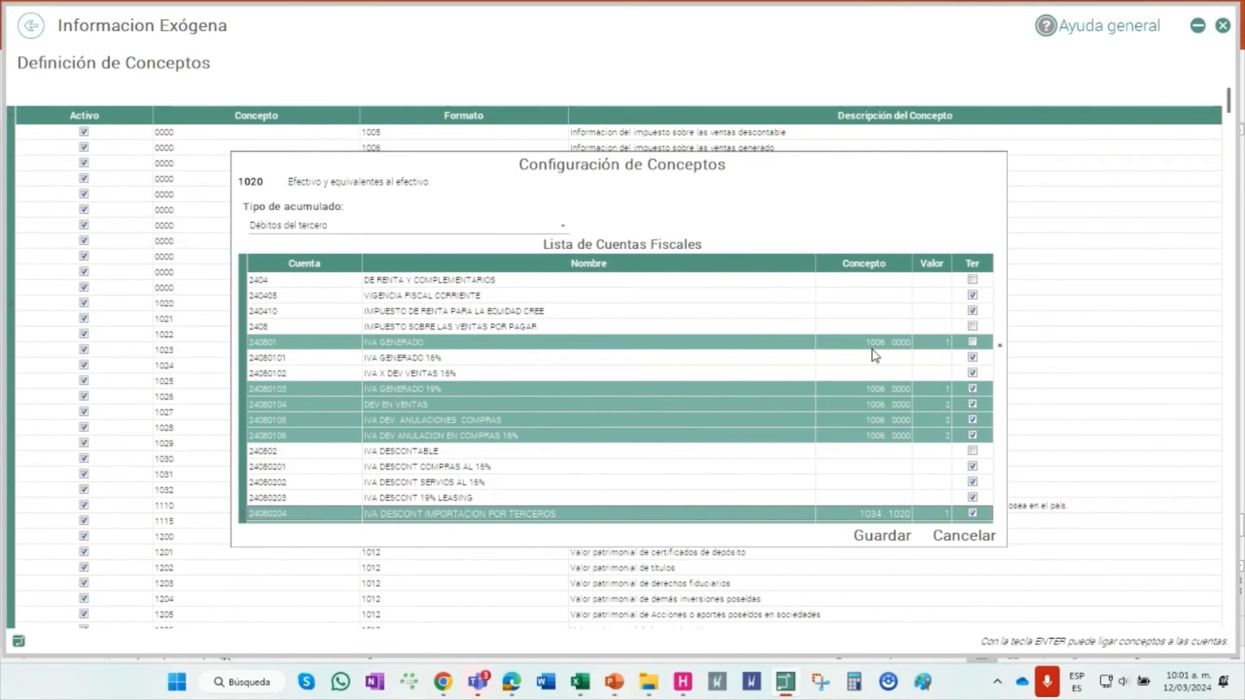
scroll(862, 392, "down", 3)
right_click(869, 407)
left_click(892, 434)
right_click(877, 421)
left_click(880, 450)
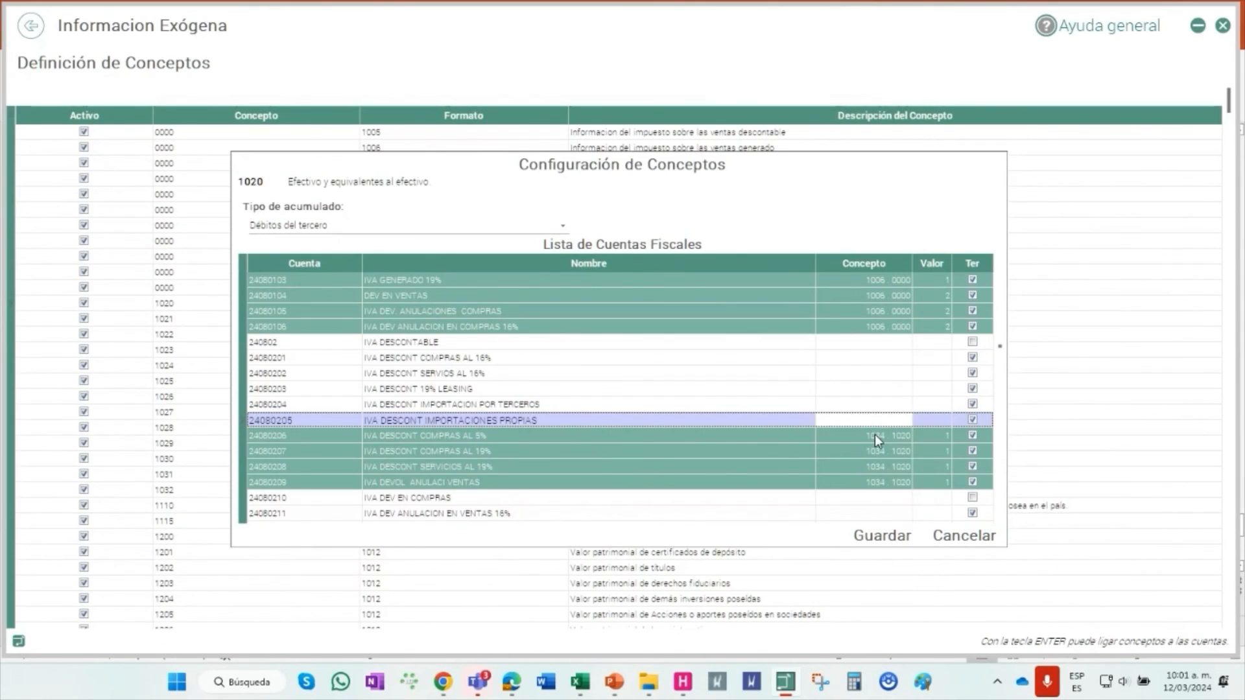
right_click(876, 433)
left_click(890, 462)
Unlink fiscal accounts 24080207, 24080208 and 24080209 from concept 1020 and save the configuration
right_click(891, 458)
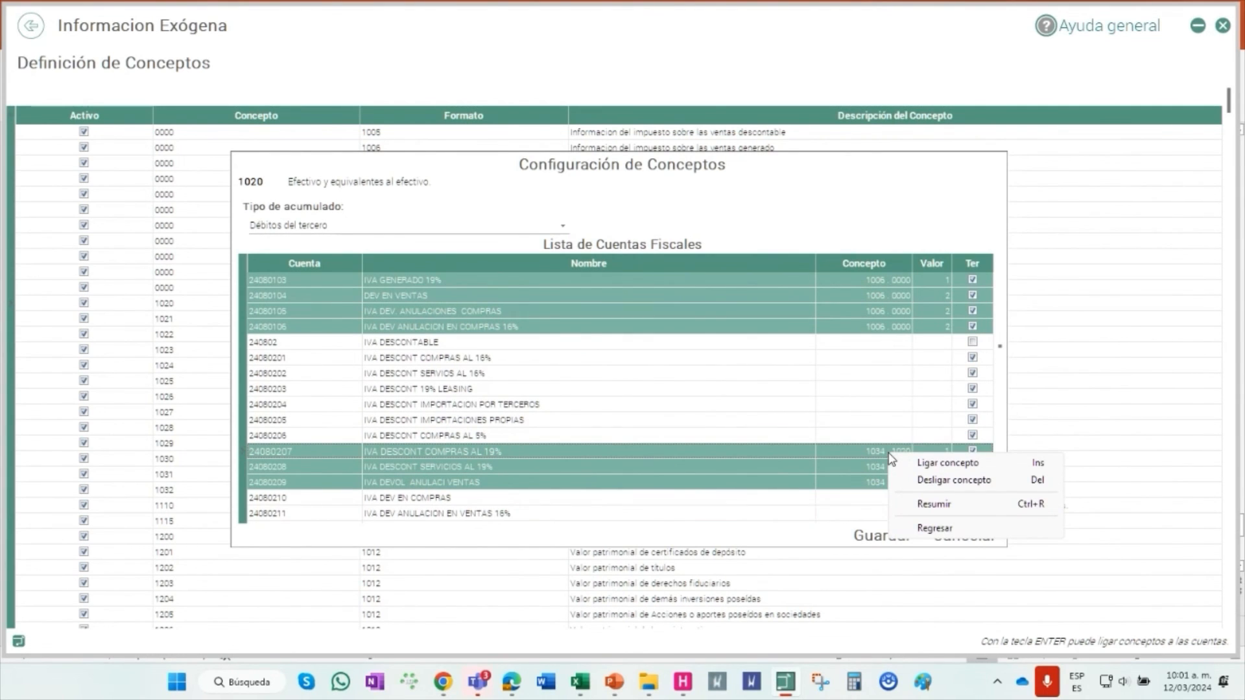
left_click(912, 485)
right_click(850, 469)
left_click(901, 505)
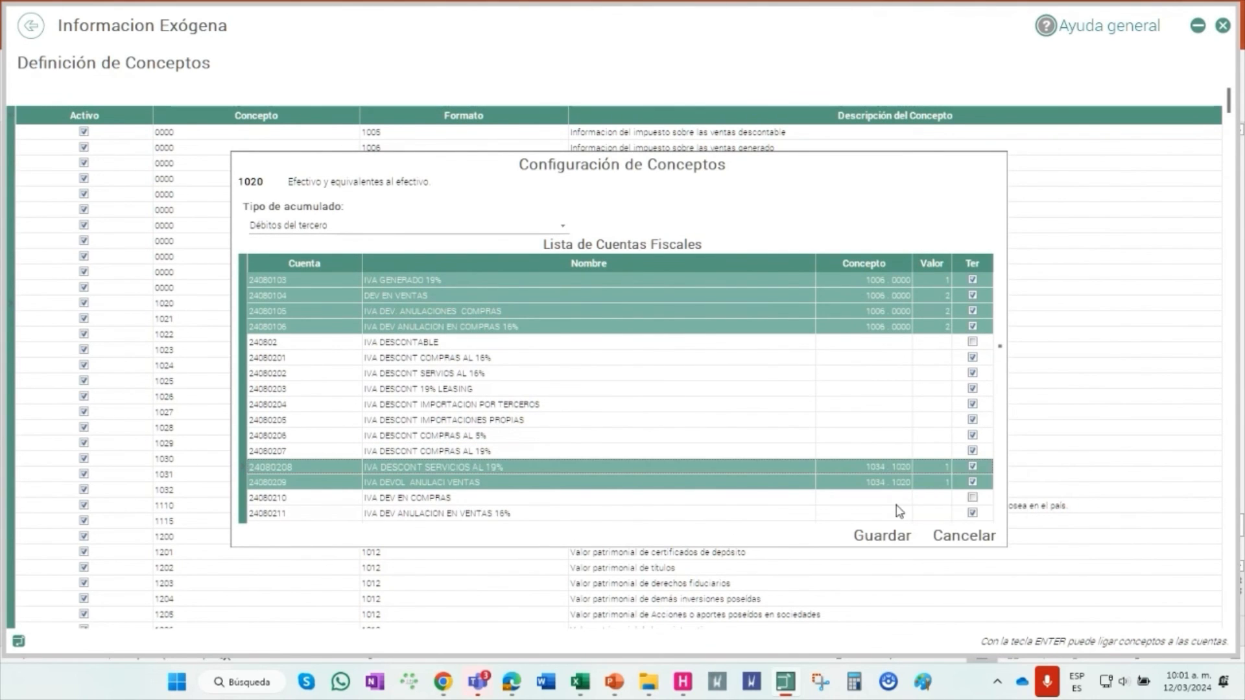
right_click(903, 480)
left_click(901, 505)
left_click(878, 536)
Link fiscal account 240802 IVA DESCONTABLE to the format 5247 concept, save the configuration and return to the main menu
left_click(265, 287)
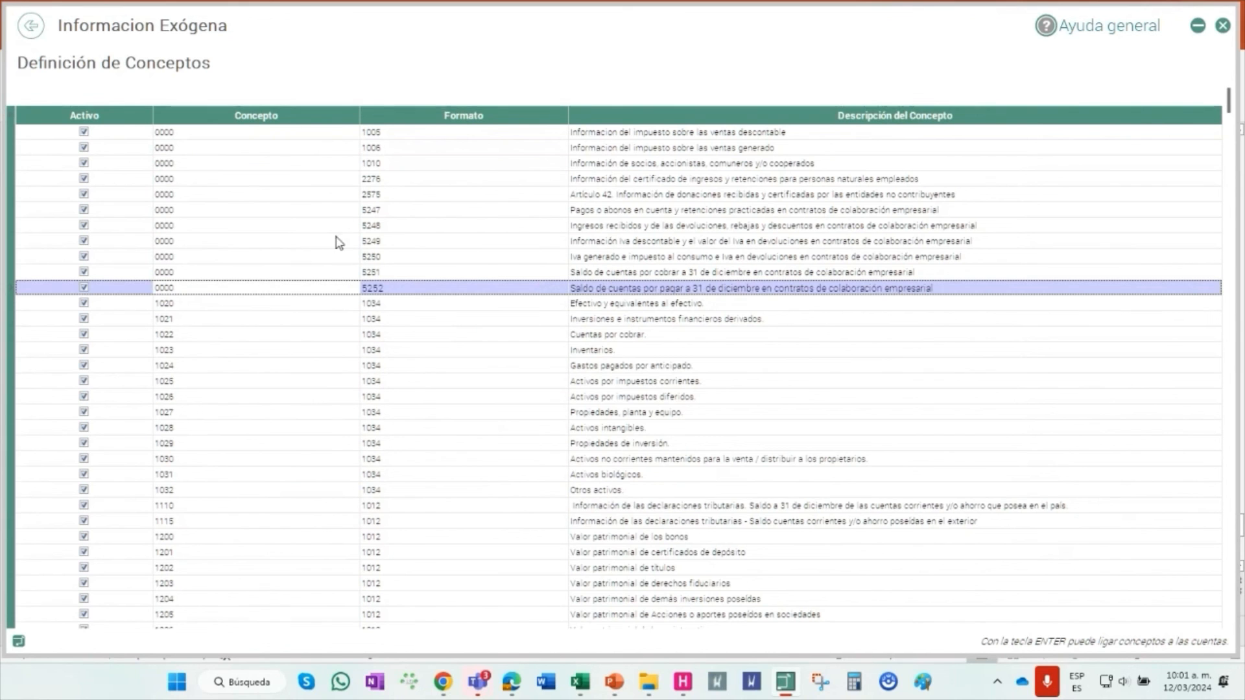
left_click(388, 209)
right_click(407, 216)
left_click(492, 229)
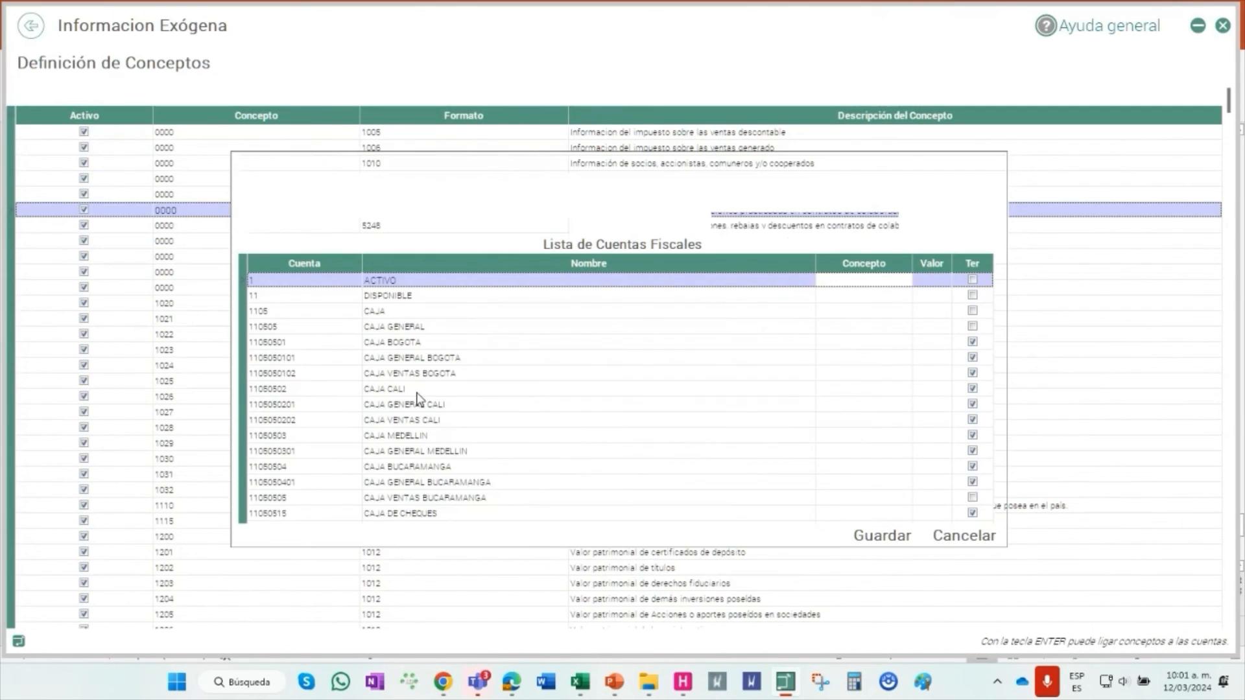
left_click(319, 423)
key("Down")
key("Down")
key("Down")
key("Down")
key("Down")
key("Down")
key("Down")
key("Down")
key("Down")
key("Down")
key("Down")
key("Down")
key("Down")
key("Down")
key("Down")
key("Down")
key("Down")
key("Down")
key("Down")
key("Down")
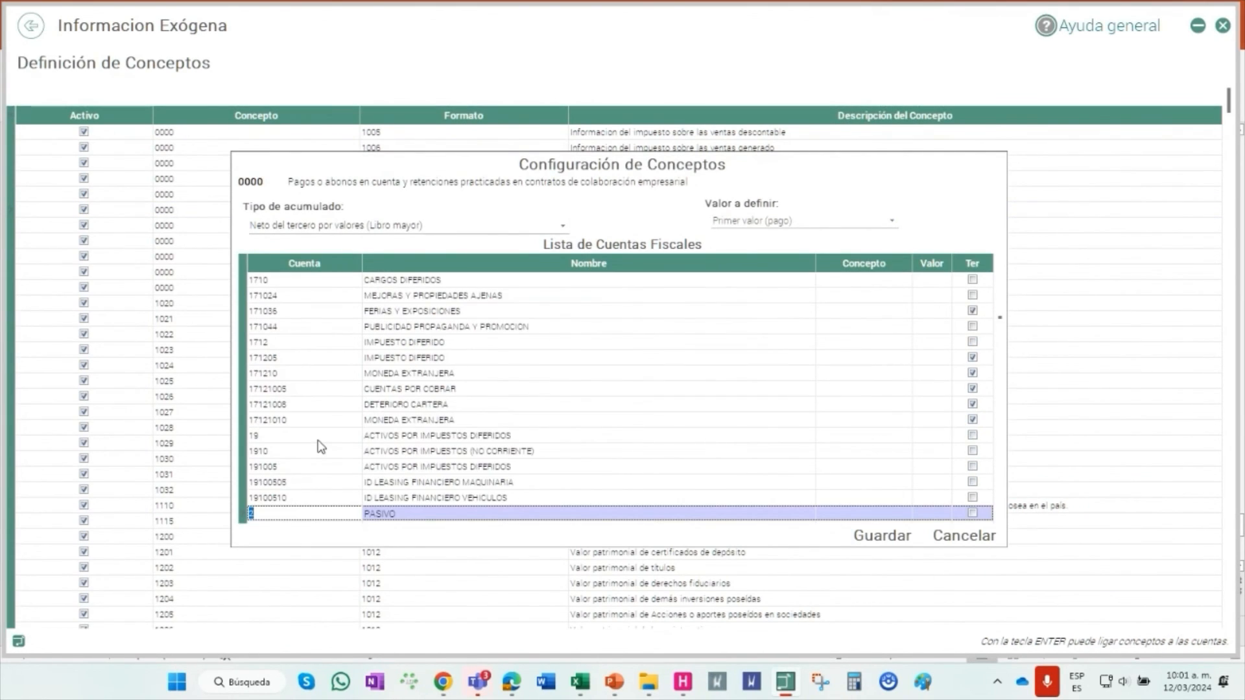
key("Down")
key("Down")
key("Down")
key("Down")
key("Down")
key("Down")
key("Down")
key("Down")
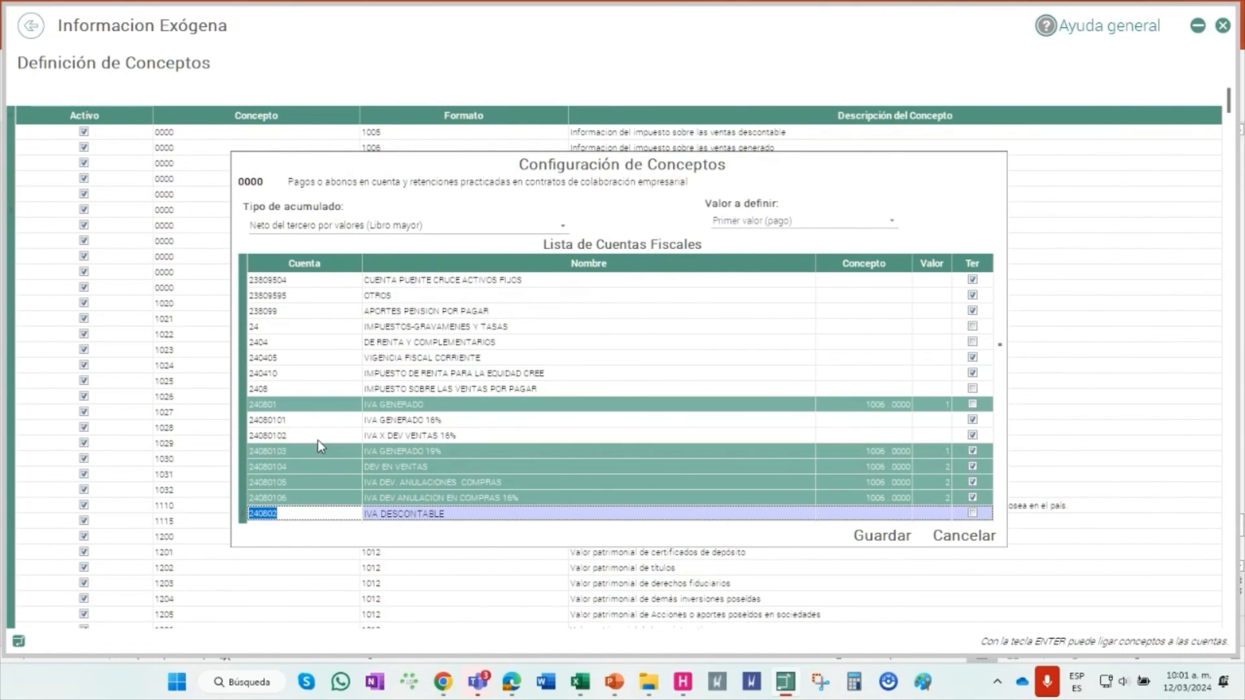
scroll(527, 472, "down", 3)
right_click(896, 406)
left_click(907, 422)
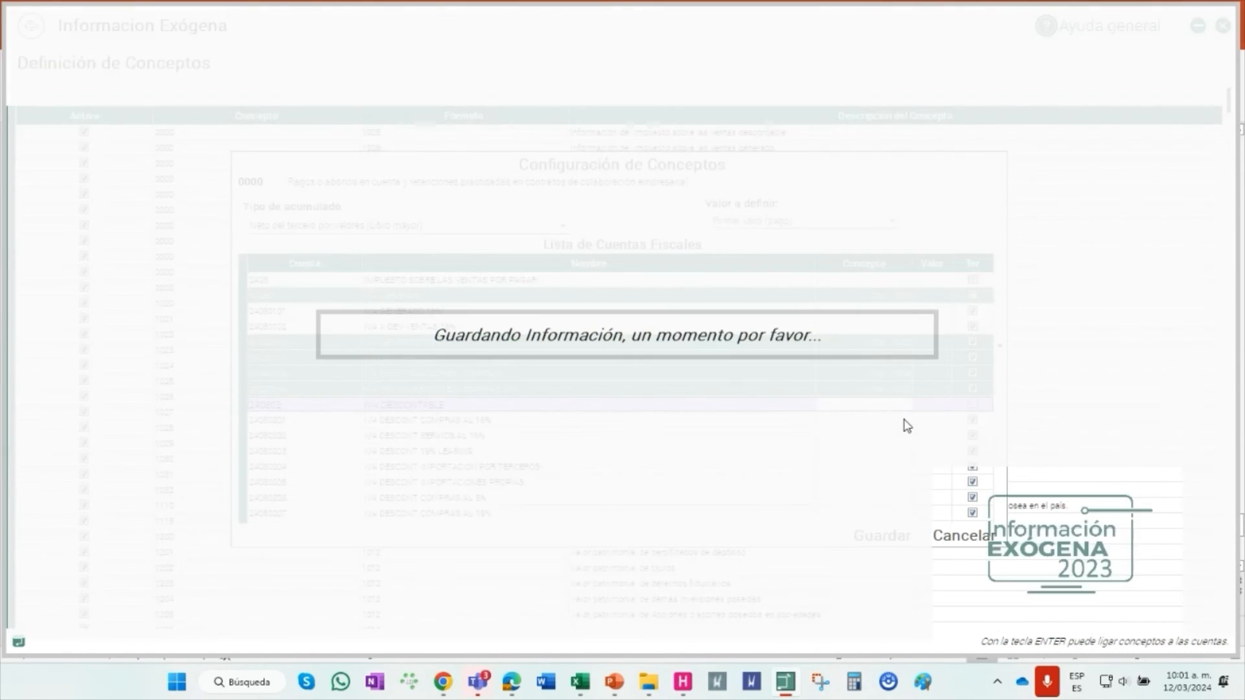
right_click(889, 419)
left_click(882, 536)
left_click(33, 30)
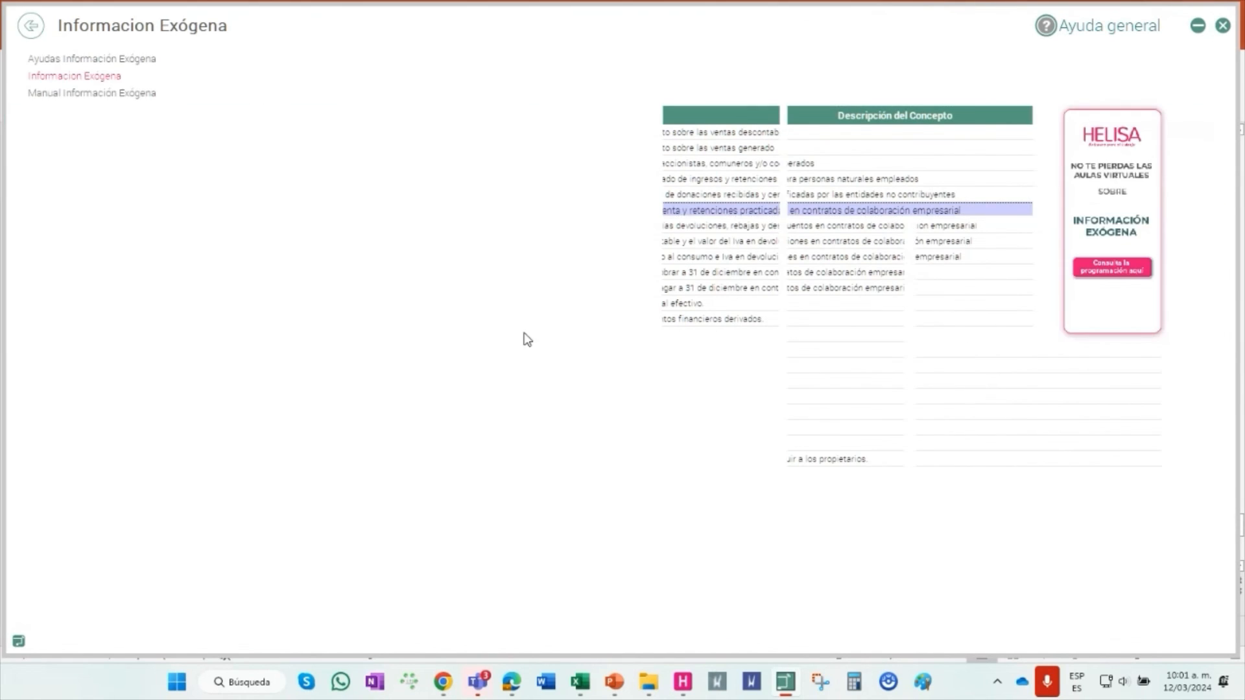
Run Toma de Información for the format 5247 concept on payments and withholdings in collaboration contracts and accumulate its data
left_click(700, 291)
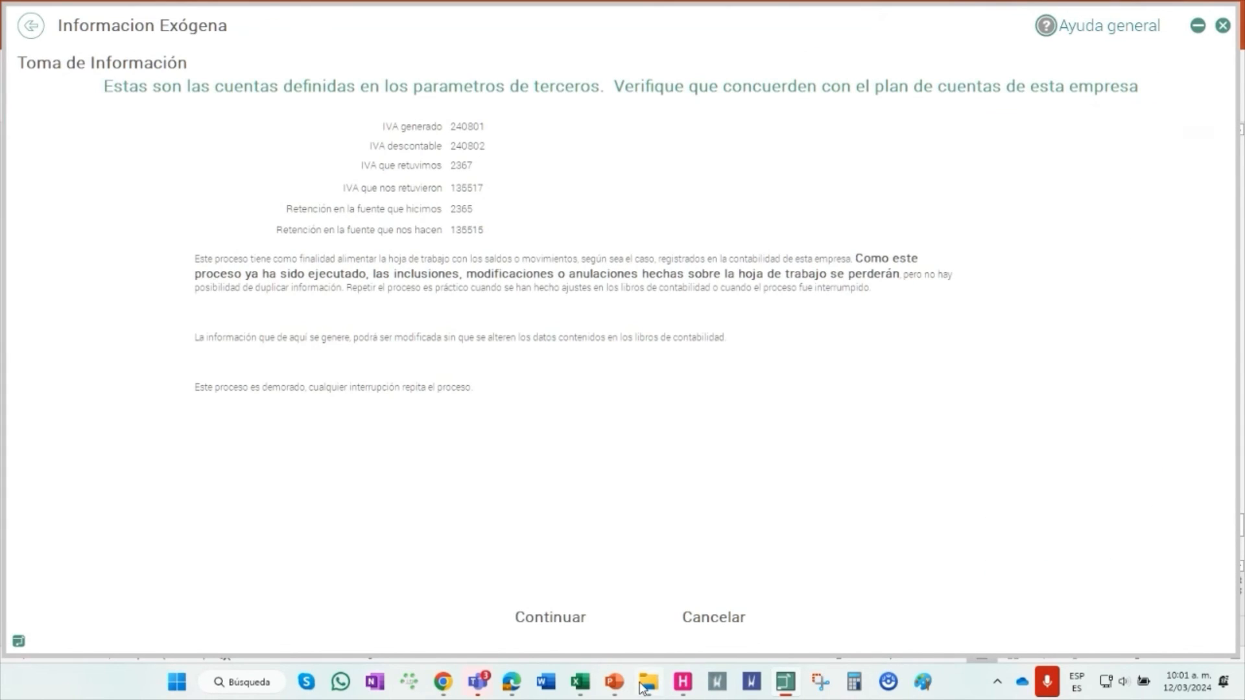
left_click(564, 623)
left_click(589, 391)
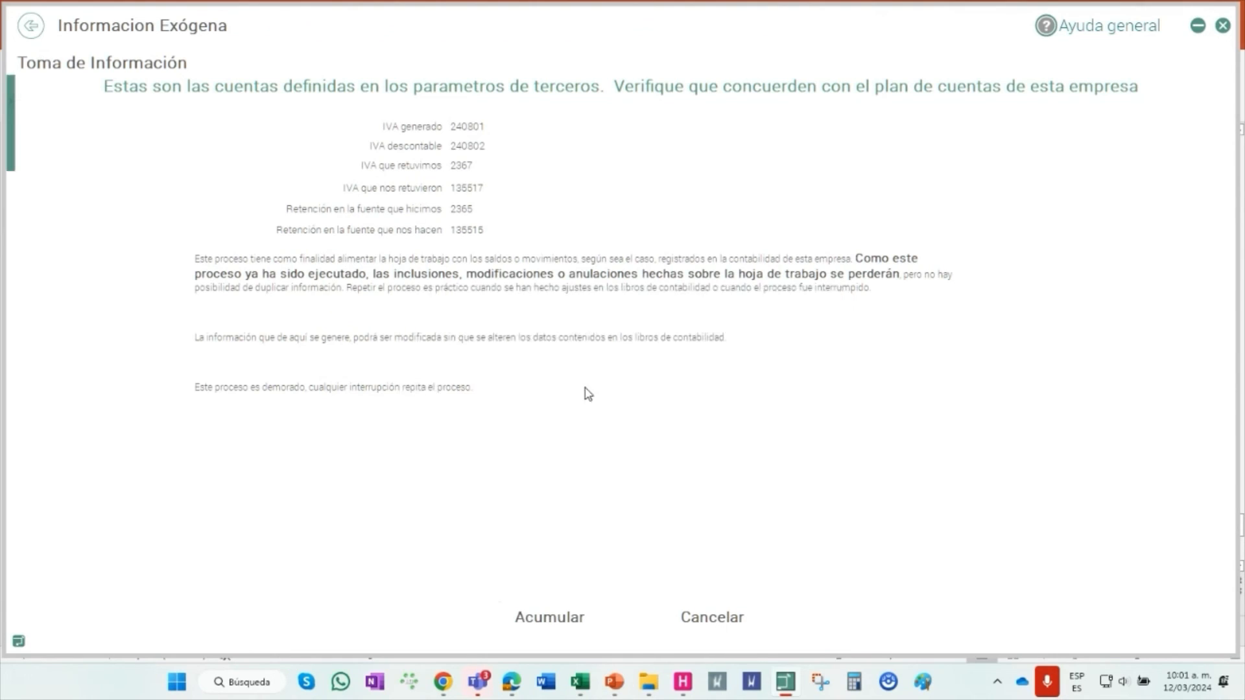
left_click(256, 180)
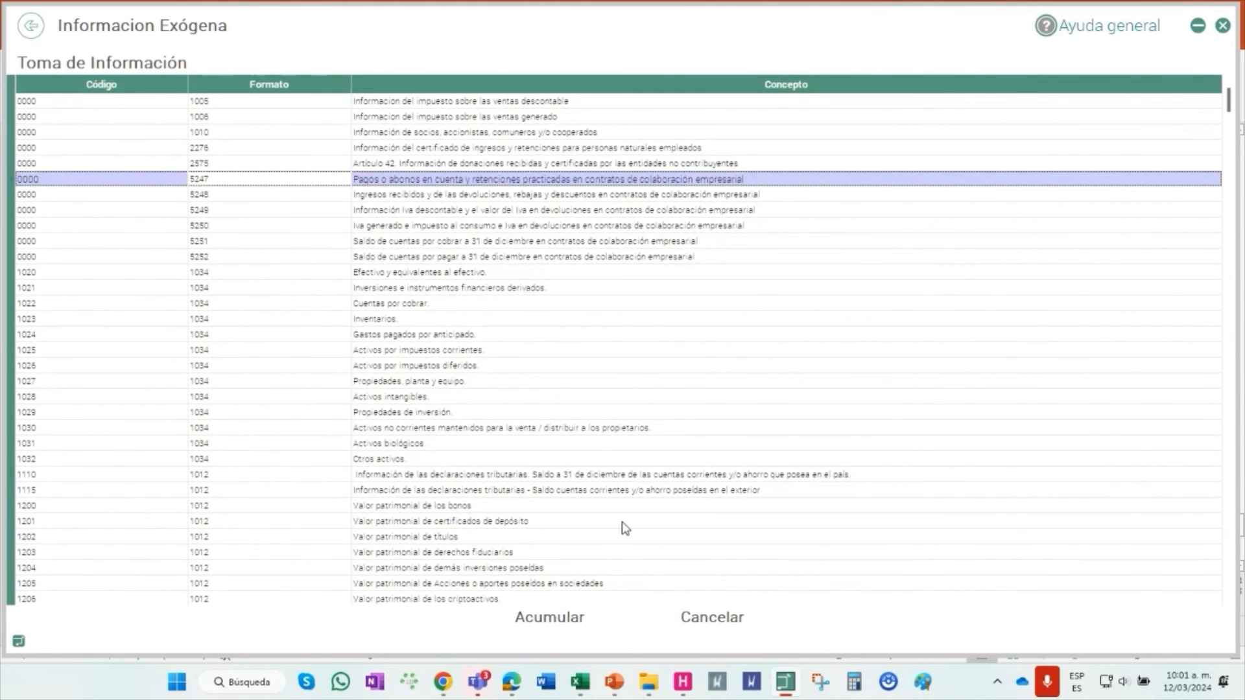
left_click(556, 621)
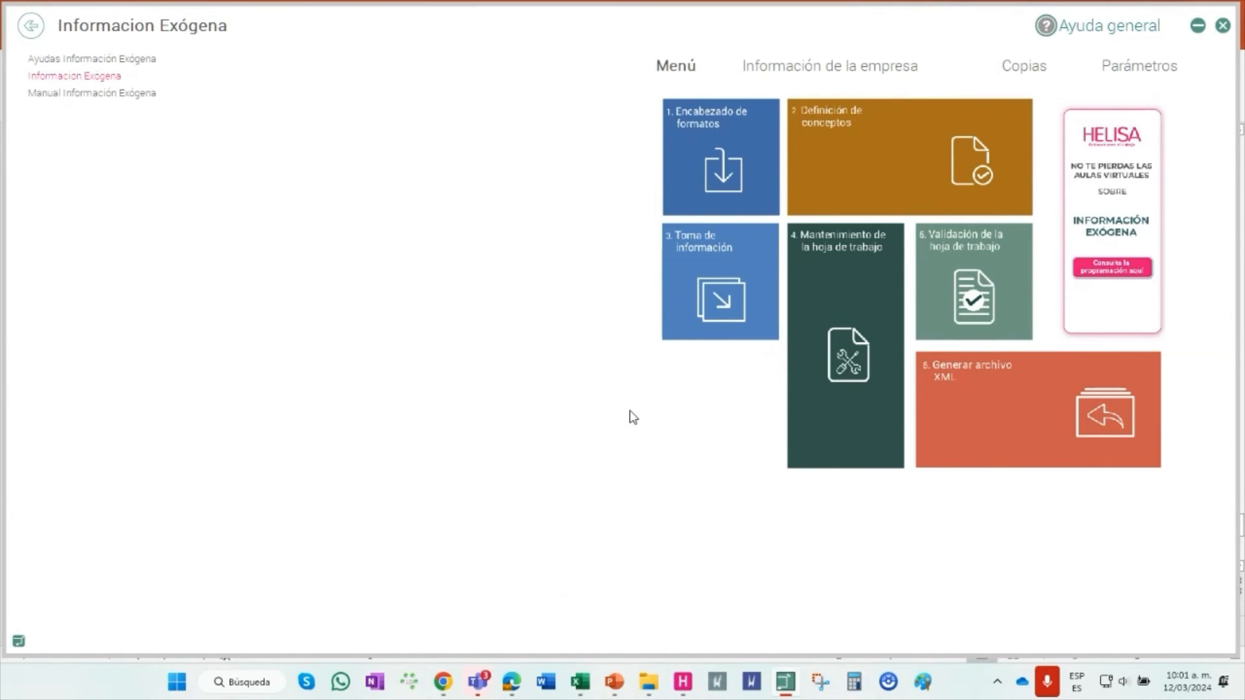
Open the worksheet maintenance and filter its records to format 5247
left_click(849, 354)
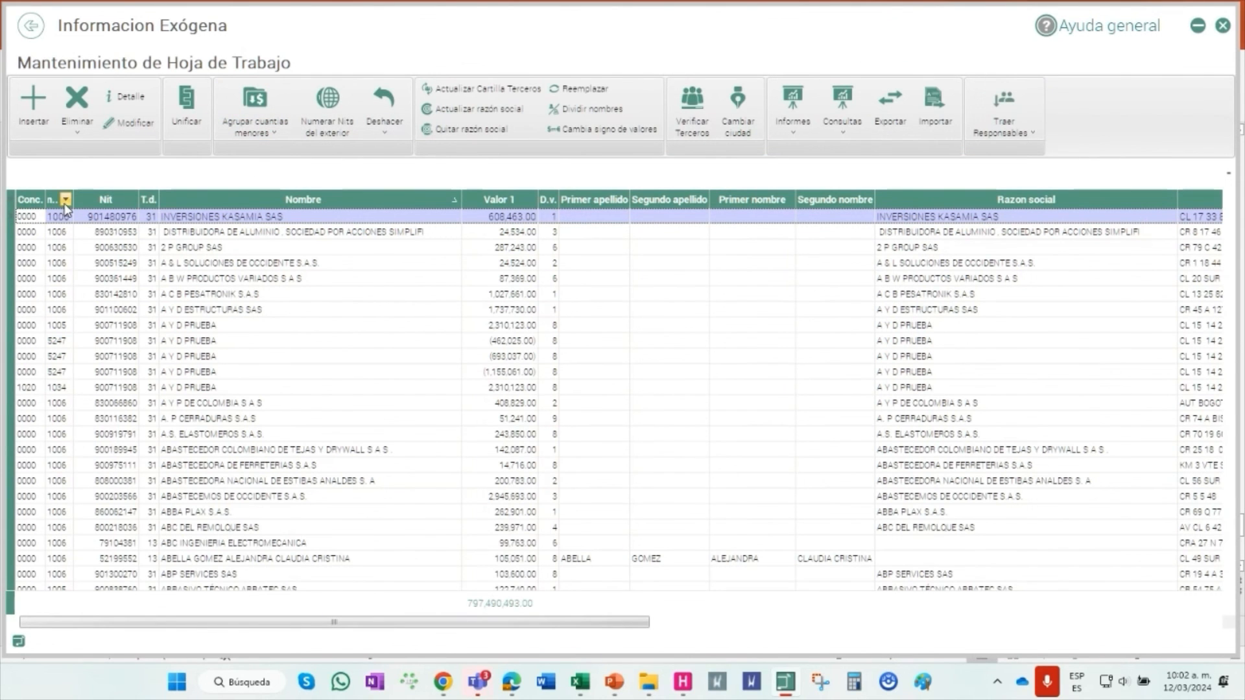
left_click(65, 203)
left_click(50, 277)
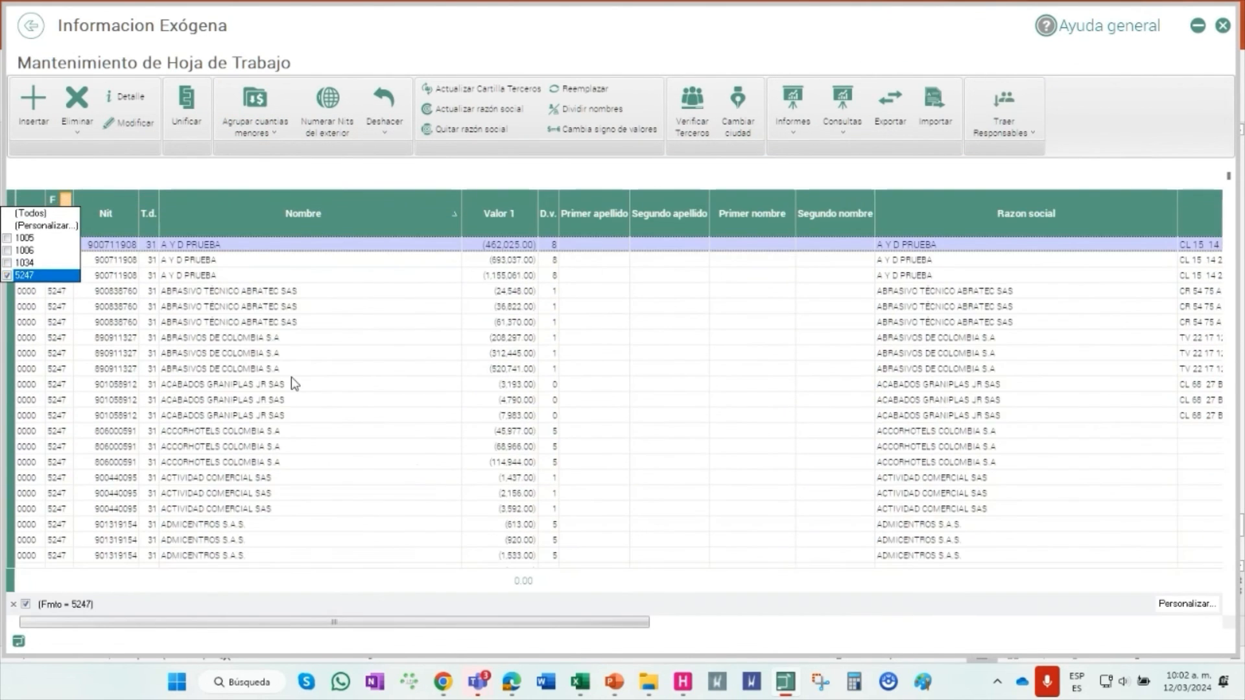
Examine the repeated format 5247 records of A Y D PRUEBA and compare their Valor 1 amounts
left_click(309, 277)
left_click(274, 248)
left_click(228, 263)
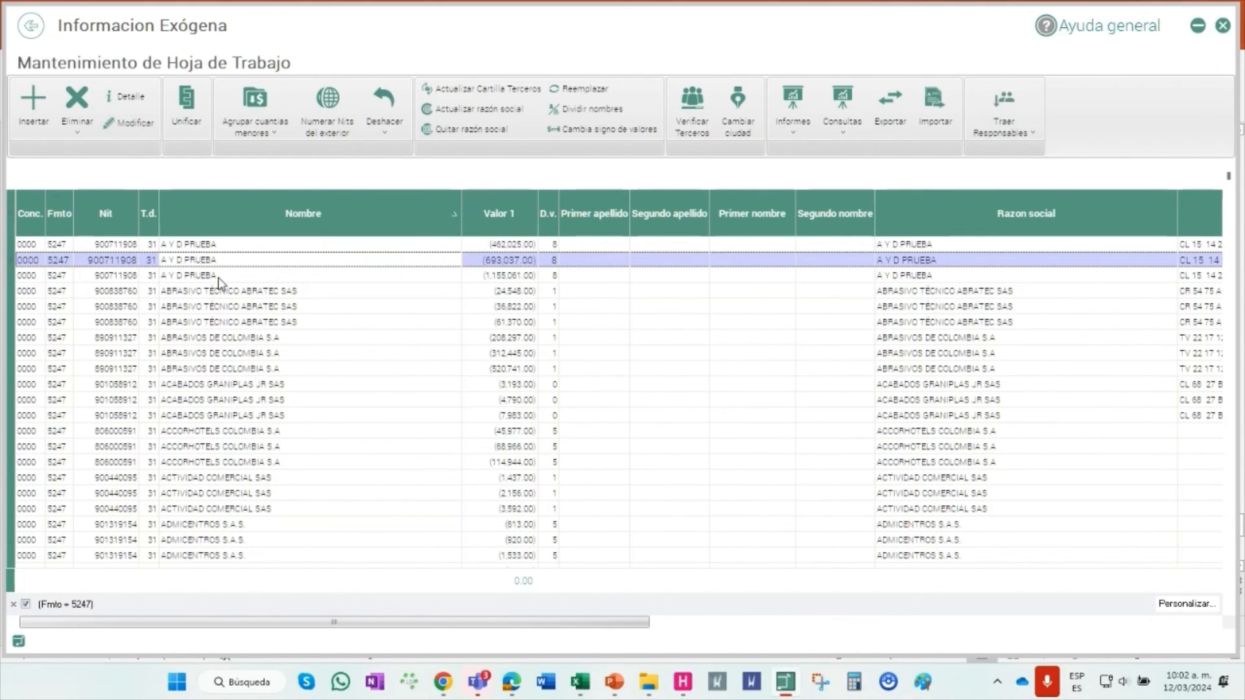
left_click(219, 277)
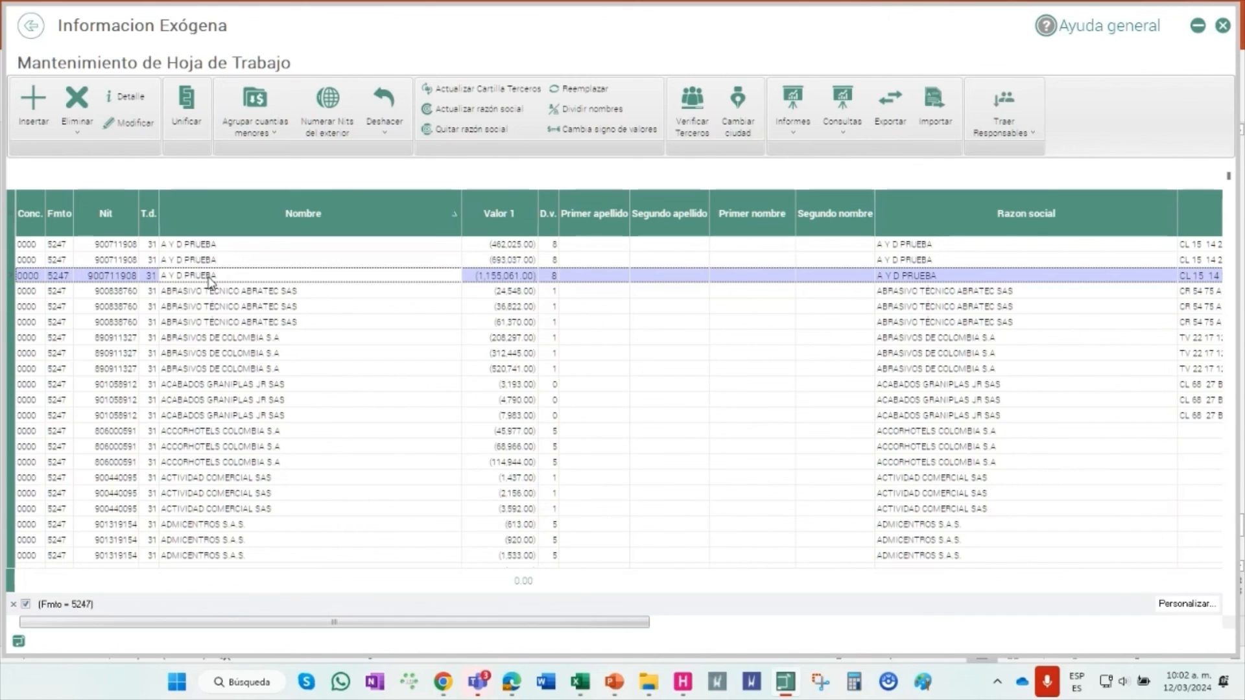
left_click(211, 250)
left_click(214, 262)
left_click(218, 276)
left_click(218, 248)
left_click(220, 262)
left_click(220, 278)
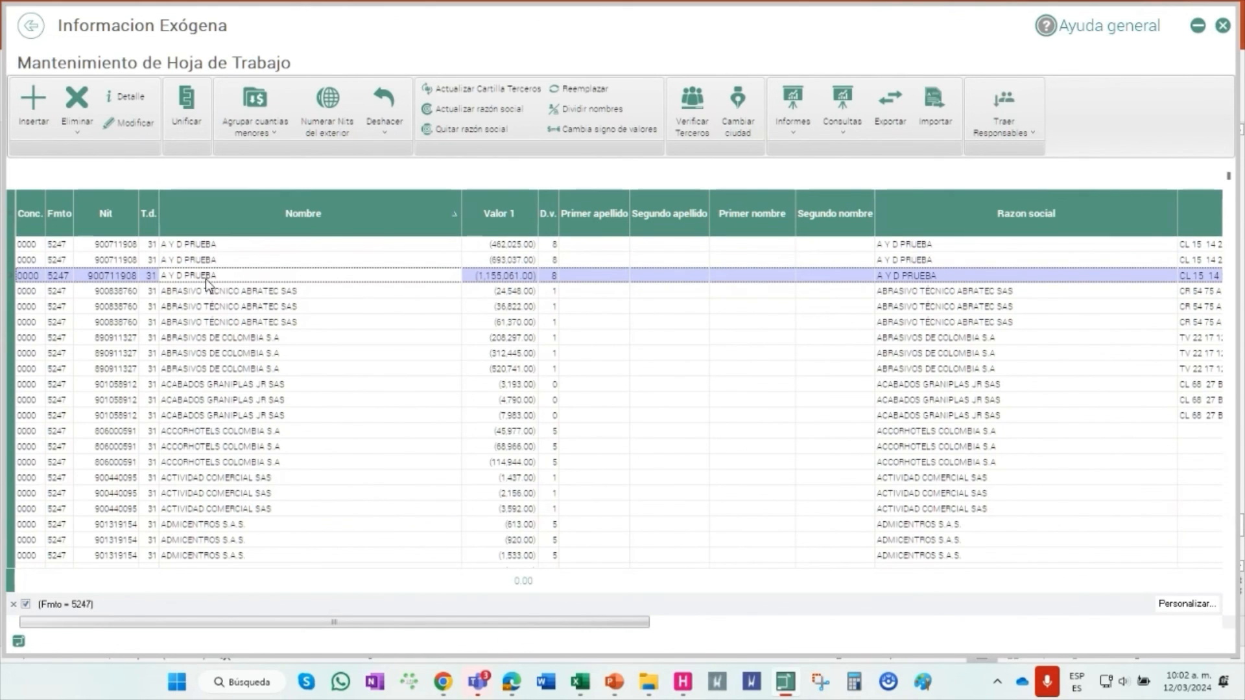
left_click(520, 247)
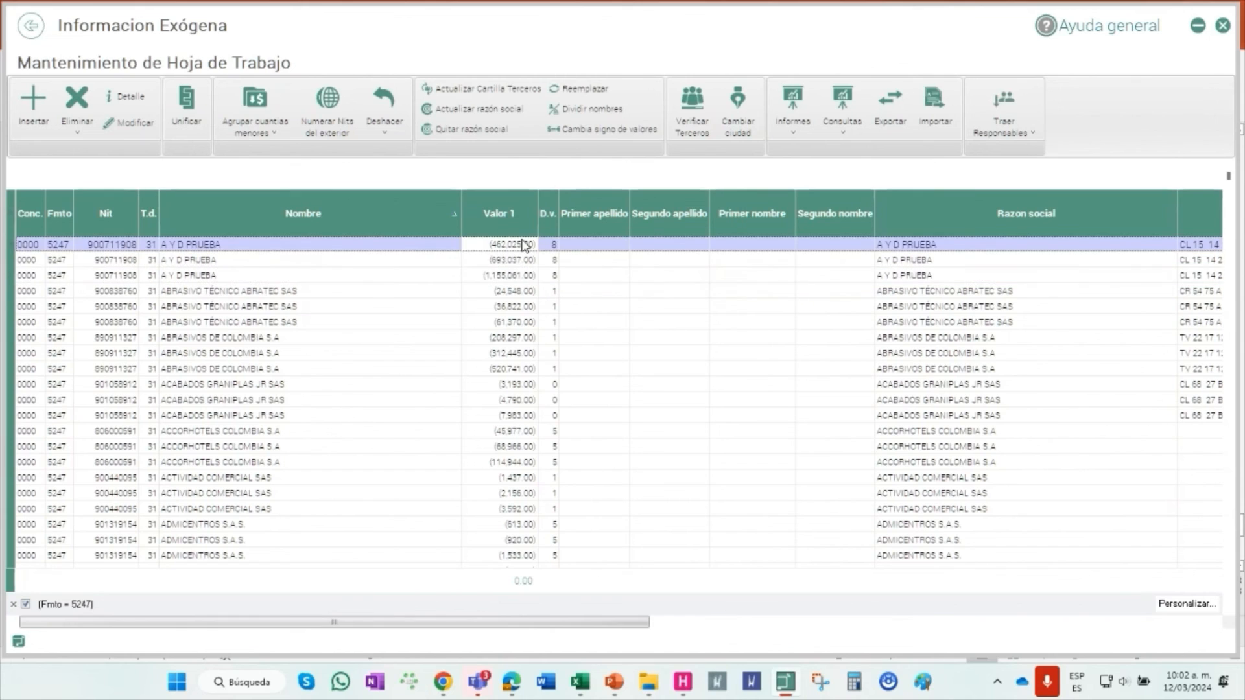
left_click(518, 262)
left_click(513, 275)
left_click(506, 262)
left_click(499, 278)
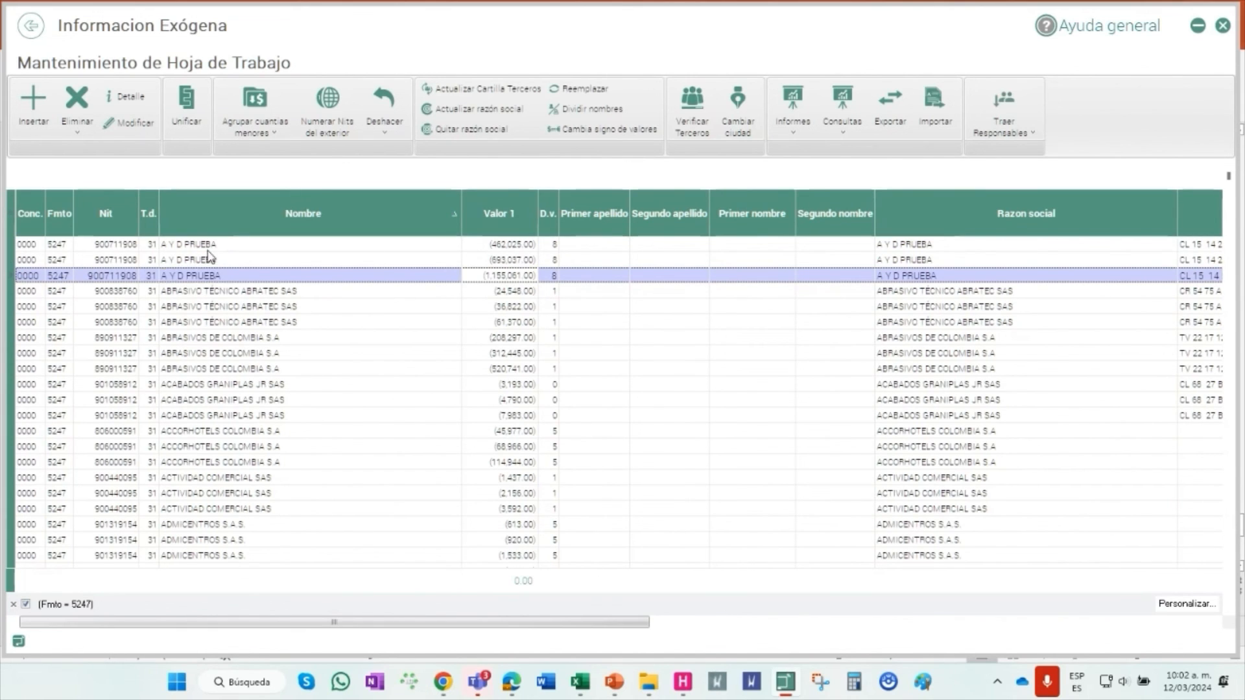
Examine the repeated format 5247 records of ABRASIVO TECNICO ABRATEC SAS and leave the worksheet
left_click(209, 292)
left_click(207, 308)
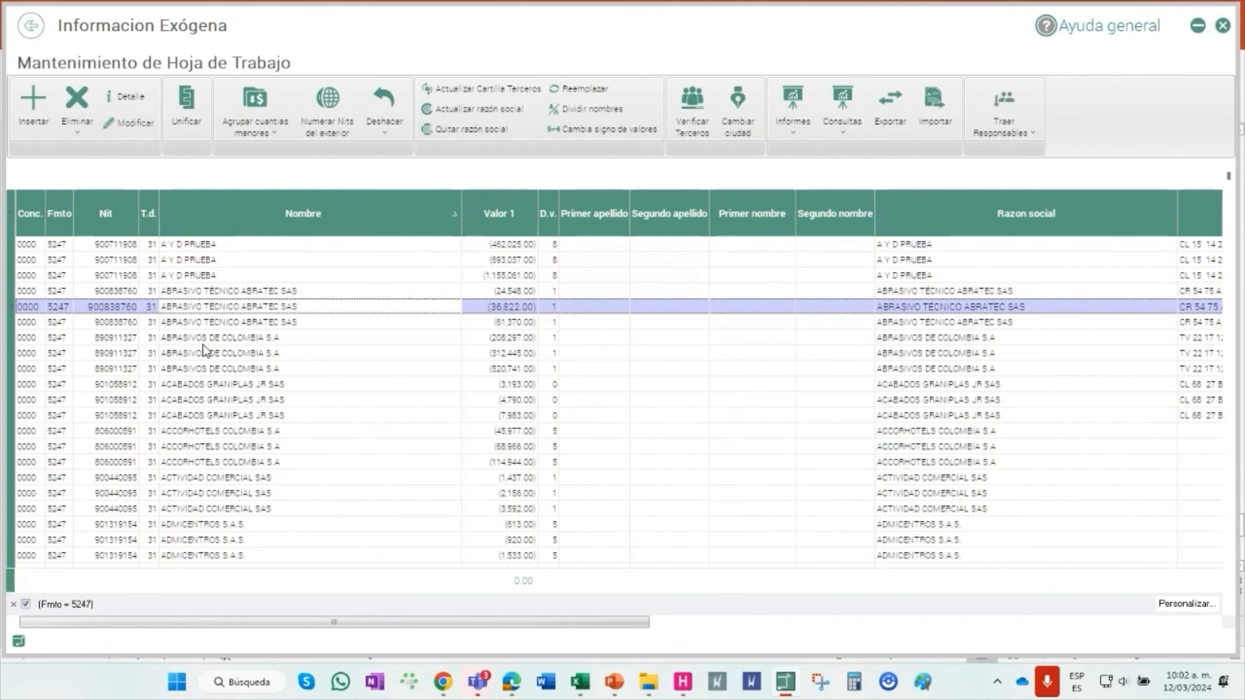
left_click(213, 318)
left_click(226, 291)
left_click(226, 311)
left_click(231, 323)
left_click(238, 294)
left_click(240, 308)
left_click(240, 320)
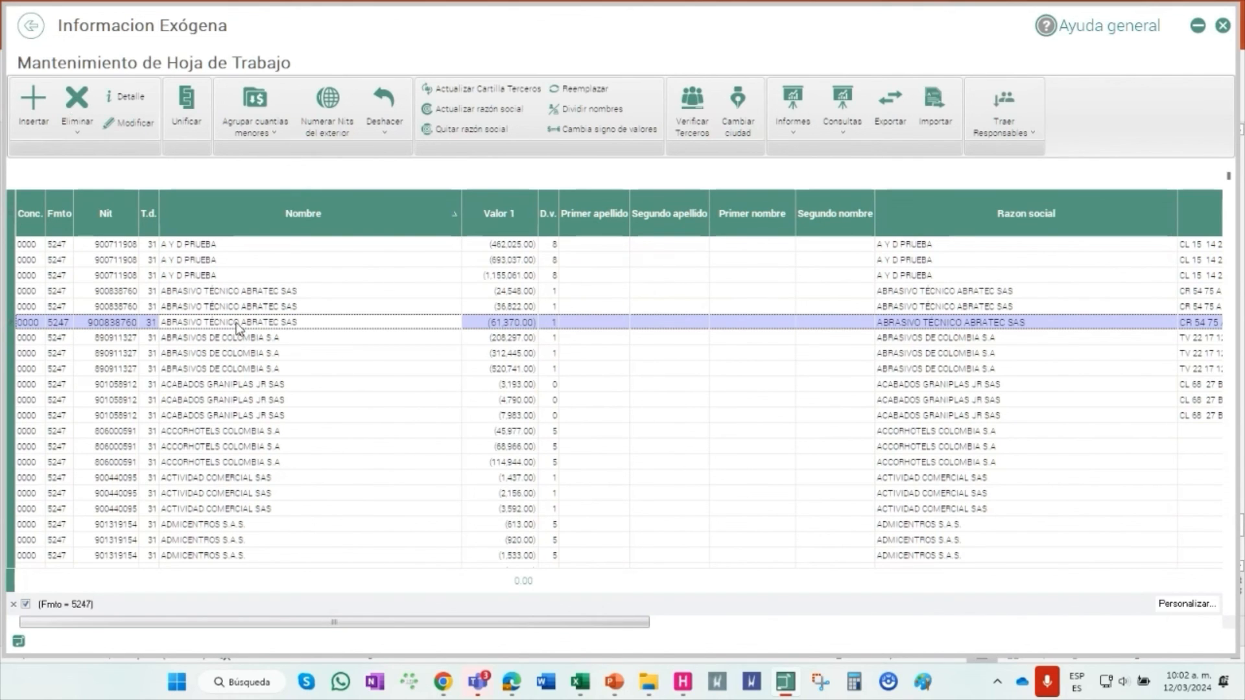
left_click(53, 29)
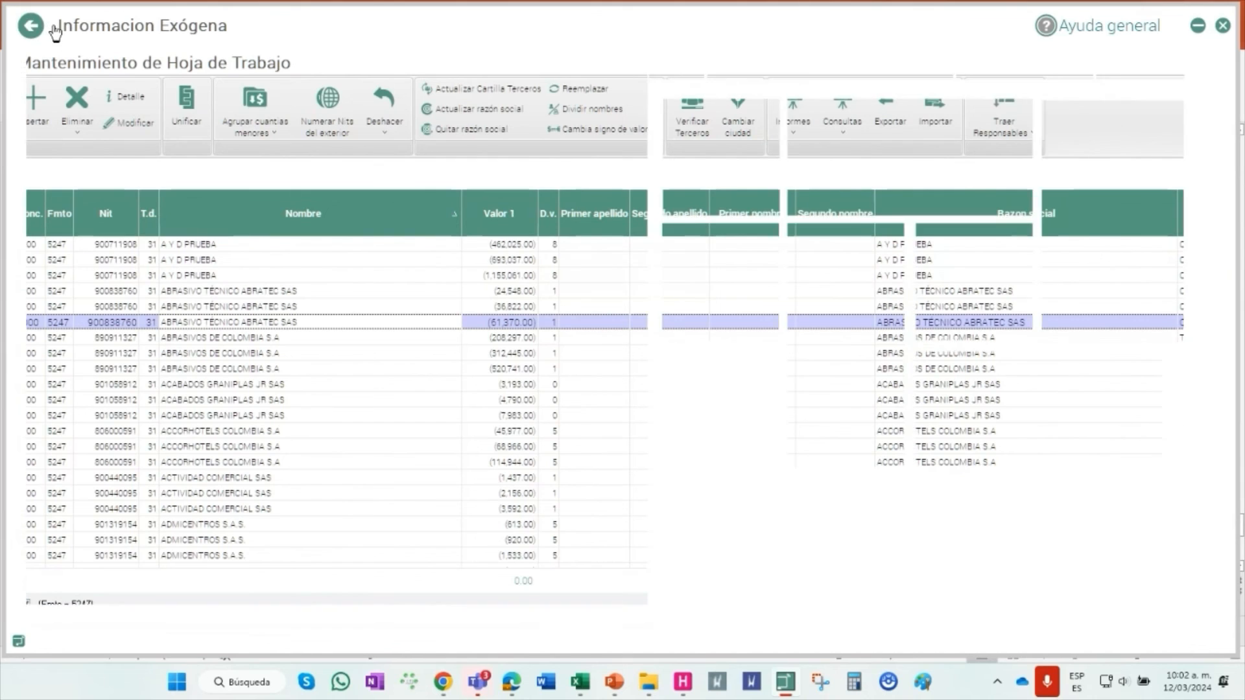
Switch to the Helisa accounting menu, return to Información Exógena and reopen the worksheet maintenance
left_click(683, 682)
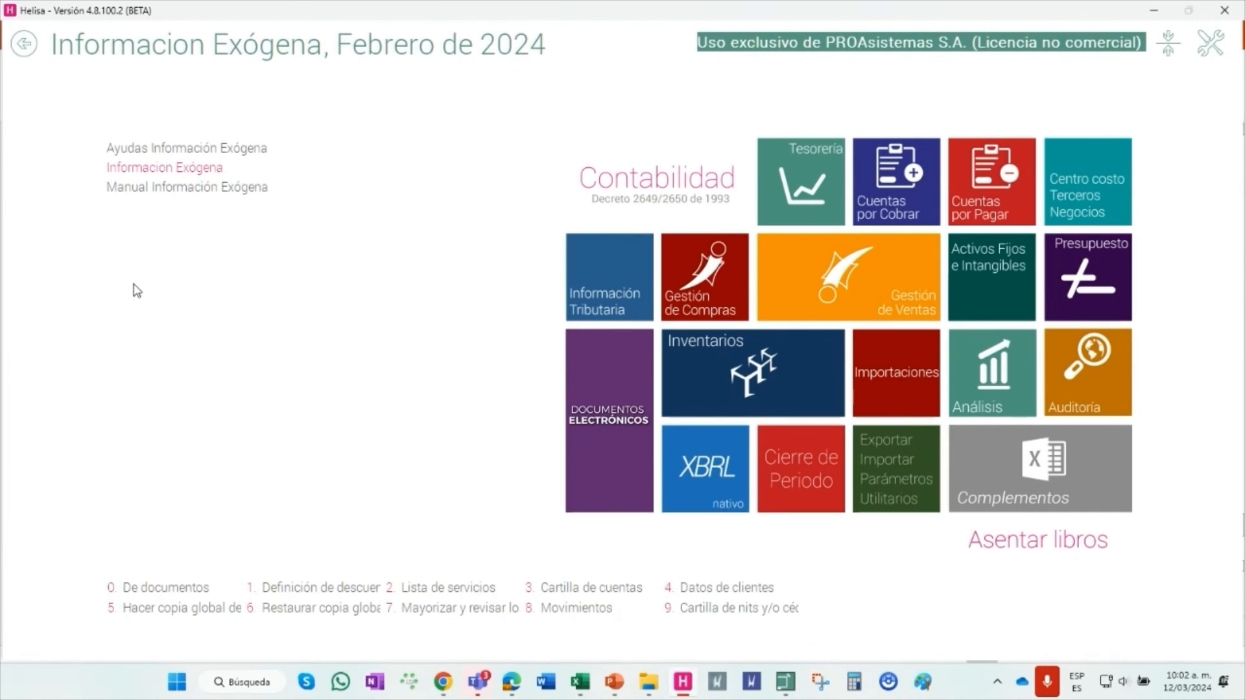
left_click(782, 686)
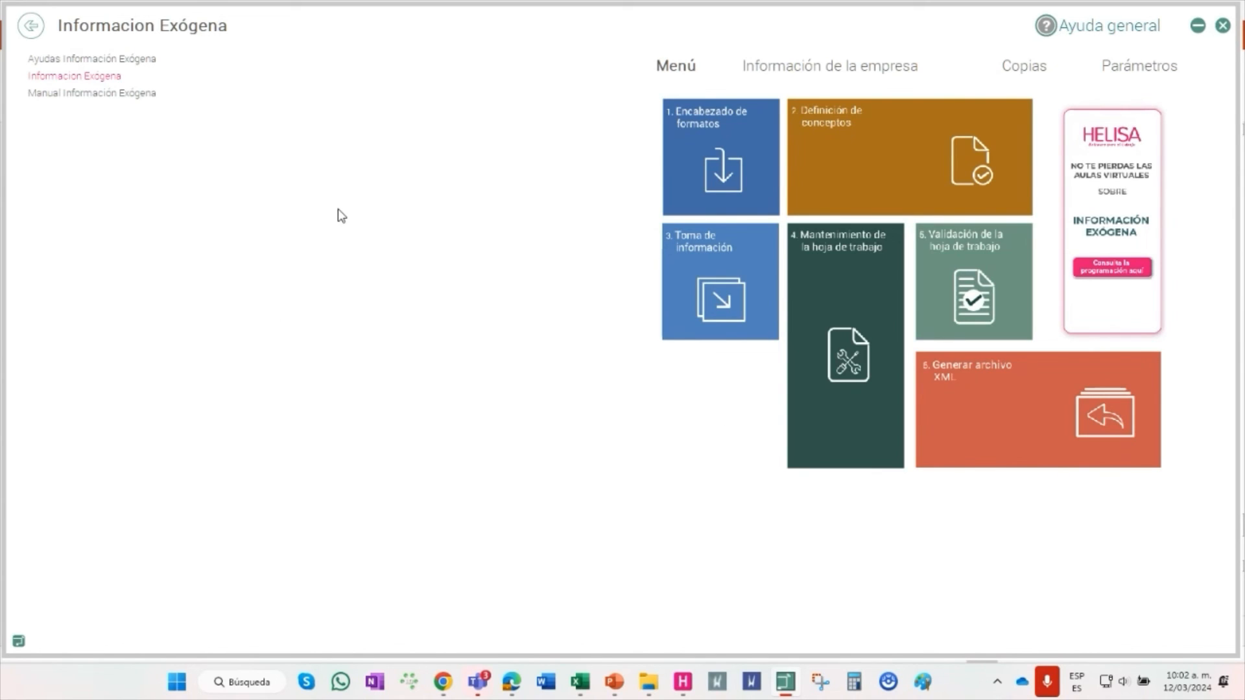
mouse_move(619, 686)
left_click(816, 346)
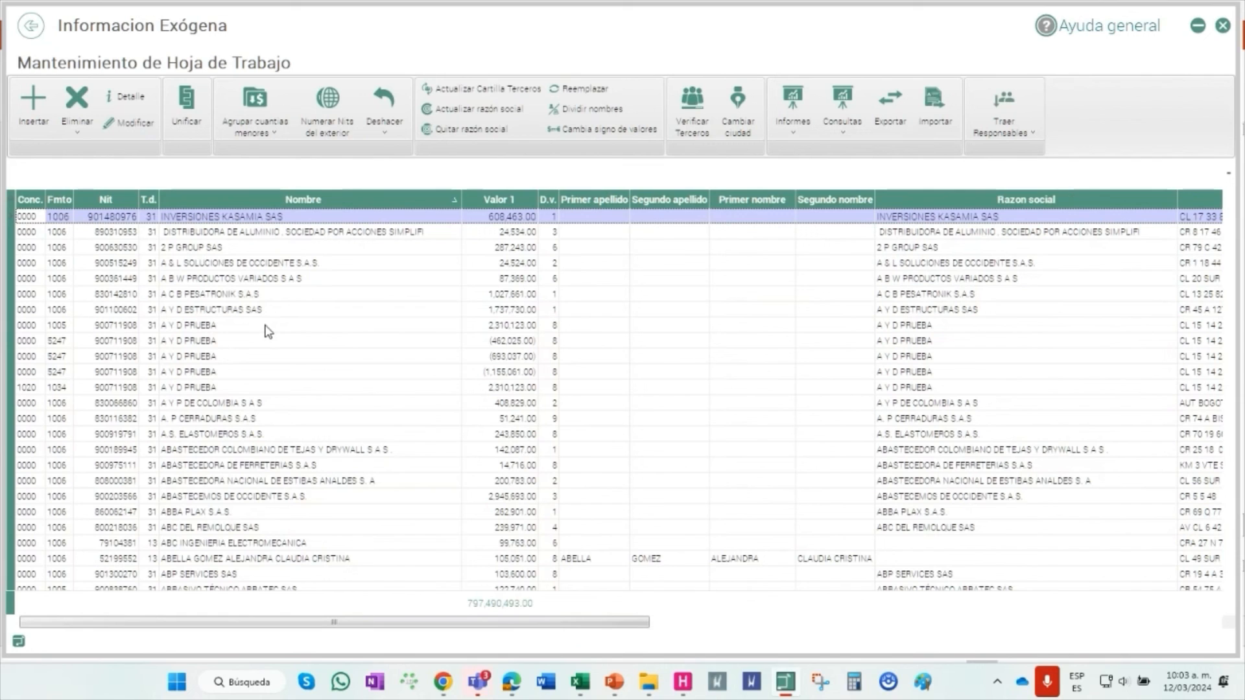
Look through the unfiltered worksheet records, from A Y D PRUEBA down to ACOPLES DE COLOMBIA
left_click(248, 338)
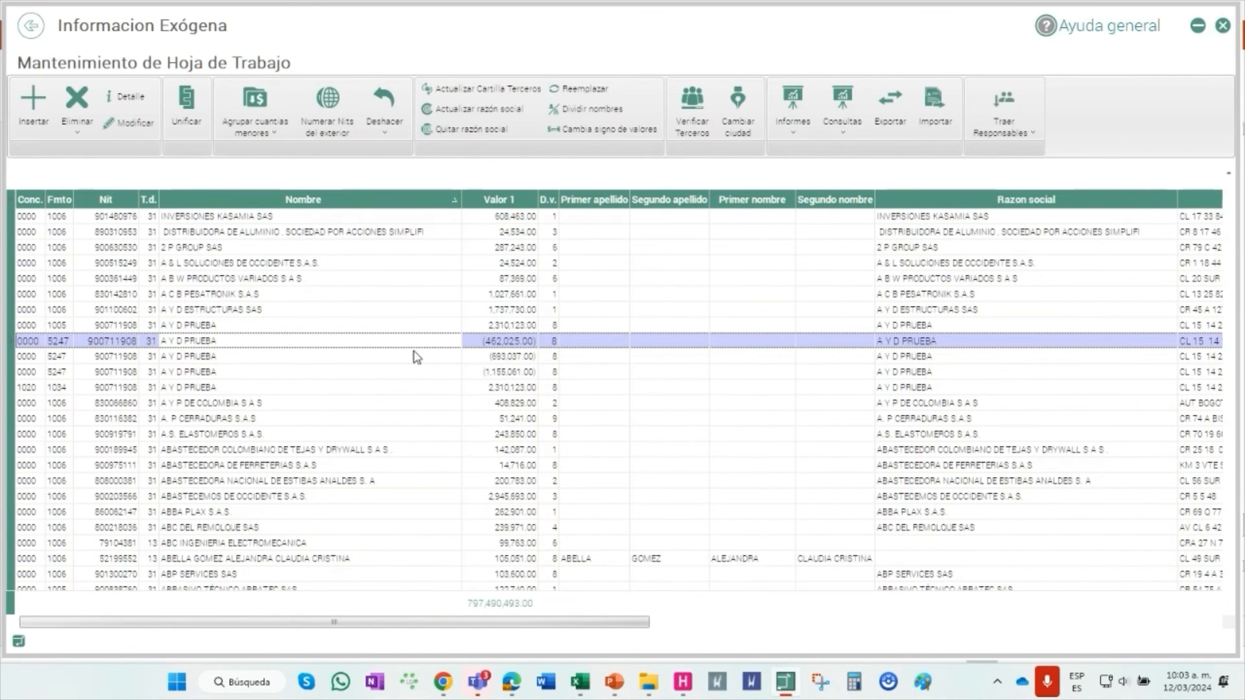
scroll(415, 355, "down", 2)
scroll(335, 420, "down", 15)
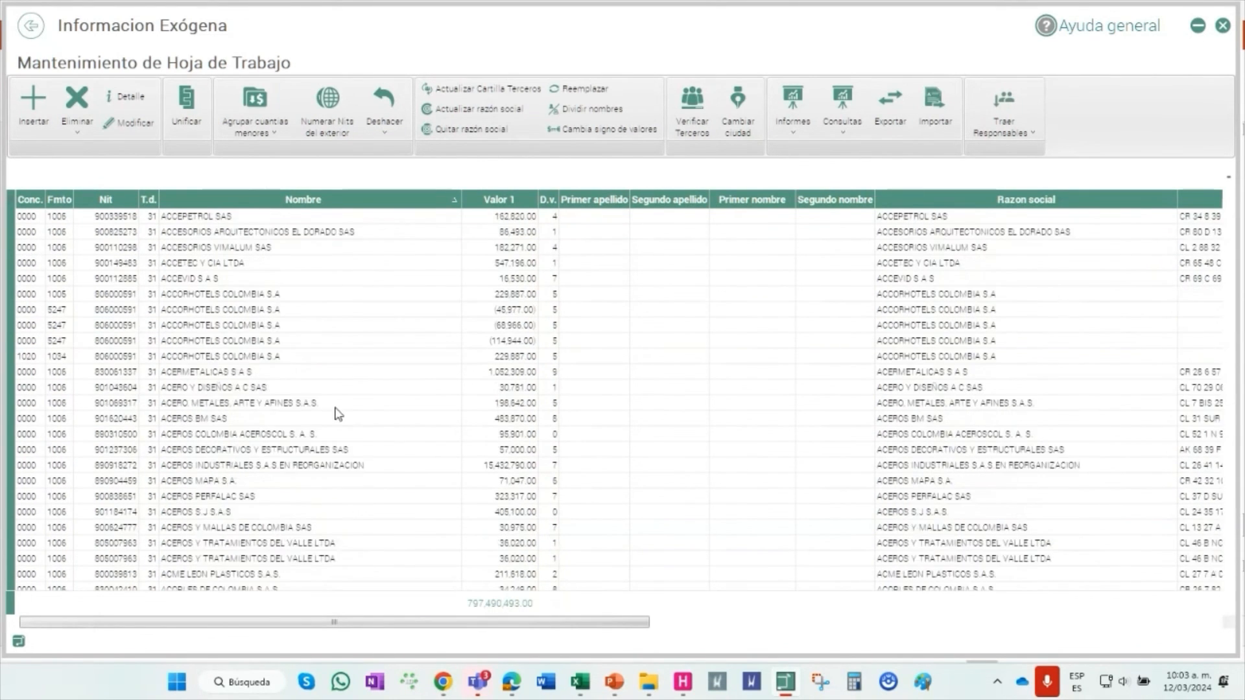
scroll(519, 465, "down", 1)
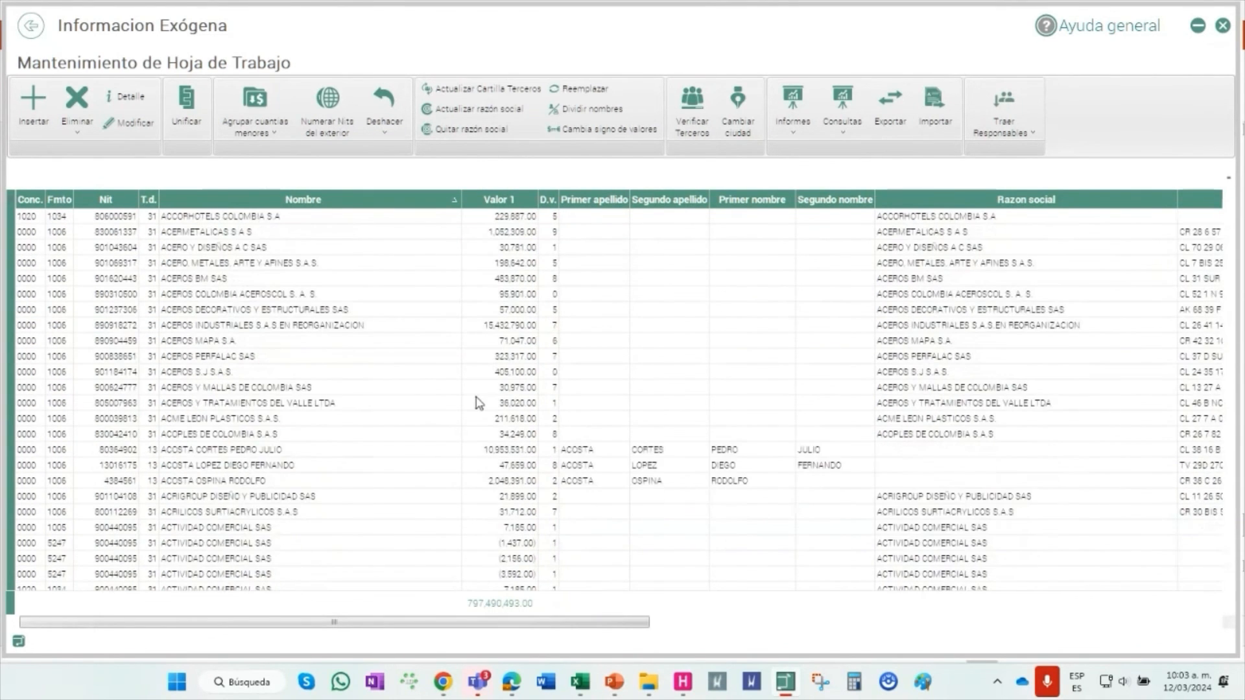
left_click(380, 328)
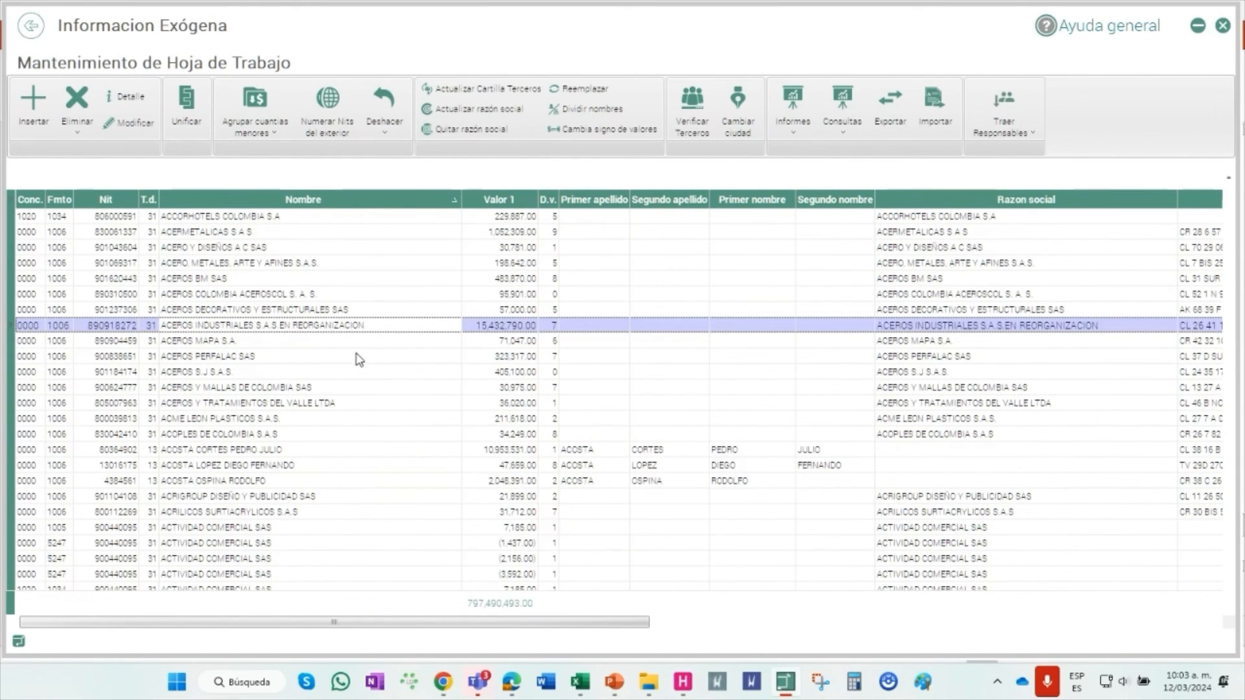
key("Down")
key("Down")
key("Down")
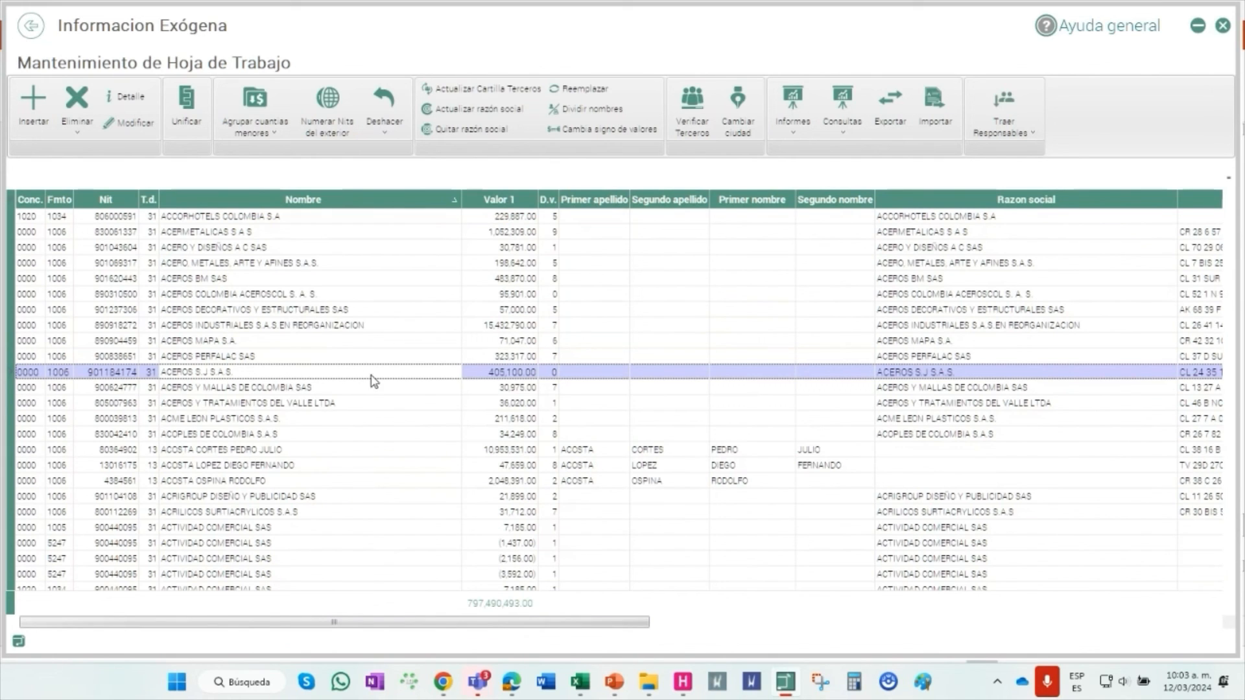
left_click(335, 405)
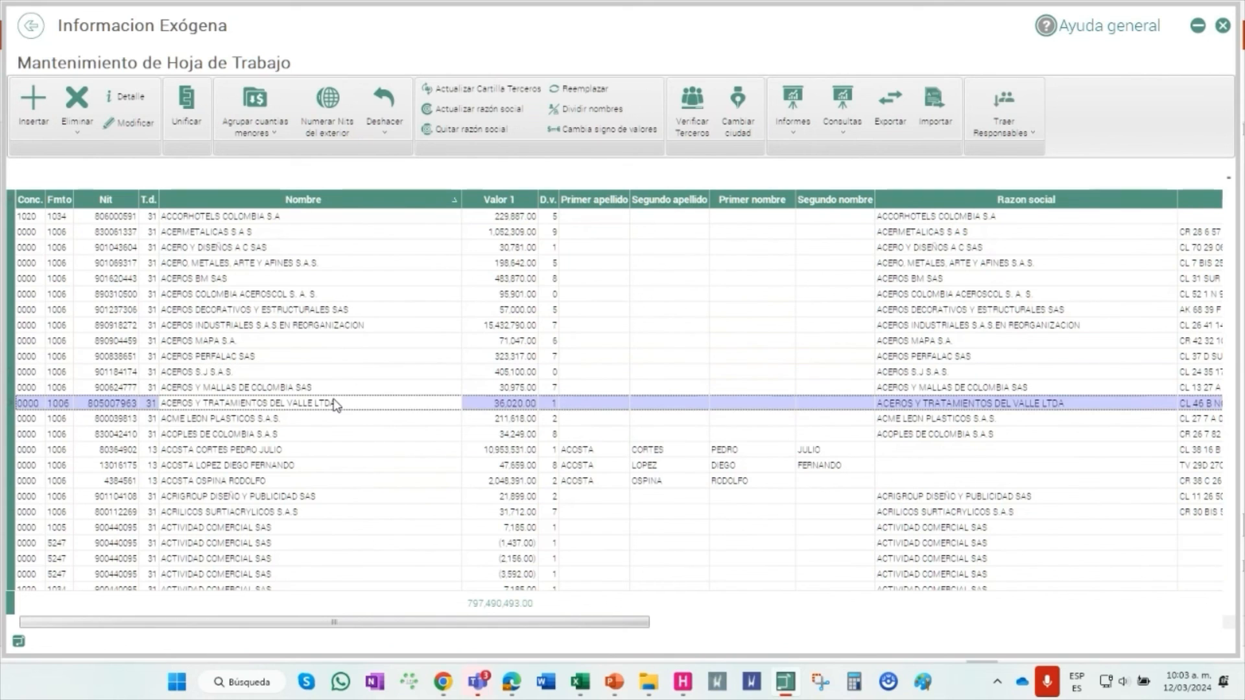
left_click(343, 434)
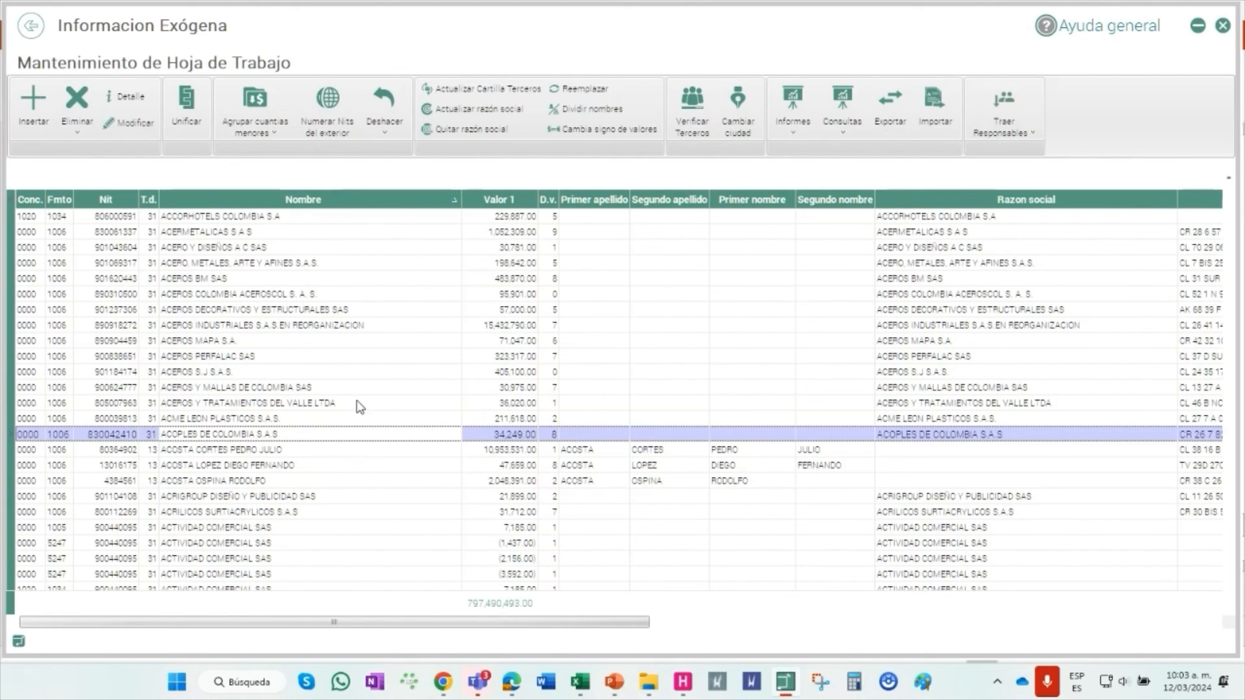
left_click(388, 357)
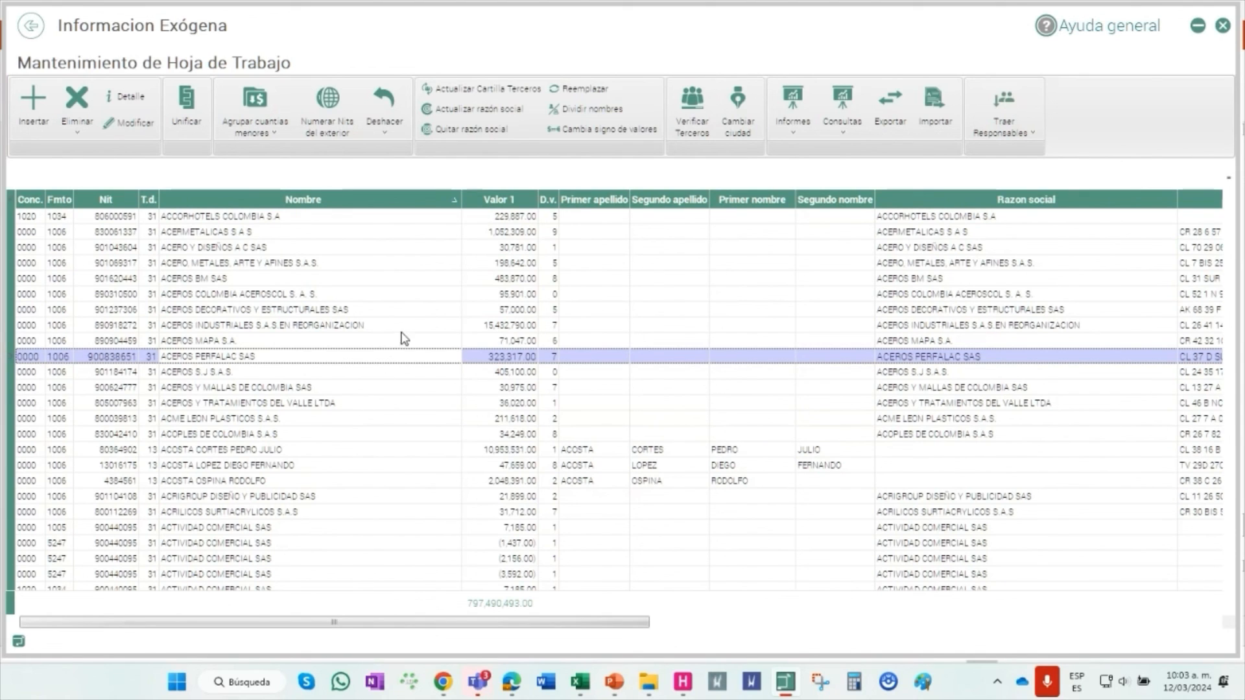
left_click(362, 252)
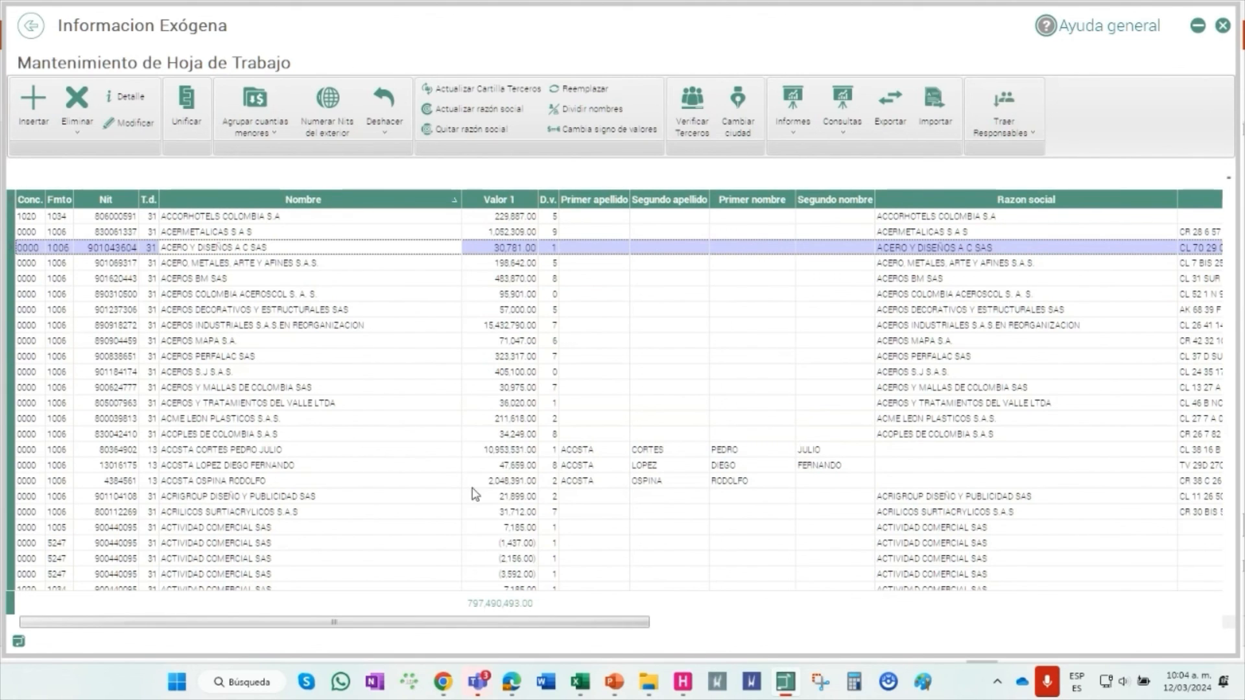
Switch to Chrome, load YouTube in the blank tab and open the subscribed Helisa Software channel
left_click(444, 688)
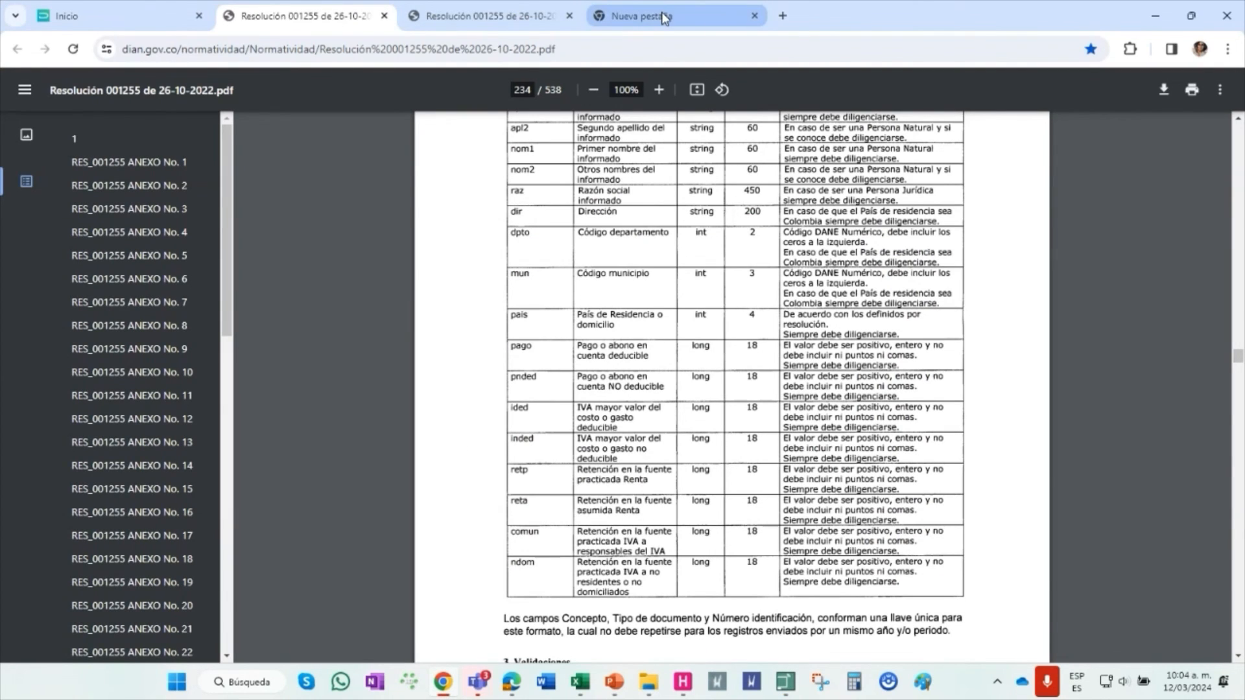
left_click(640, 37)
left_click(627, 47)
left_click(549, 420)
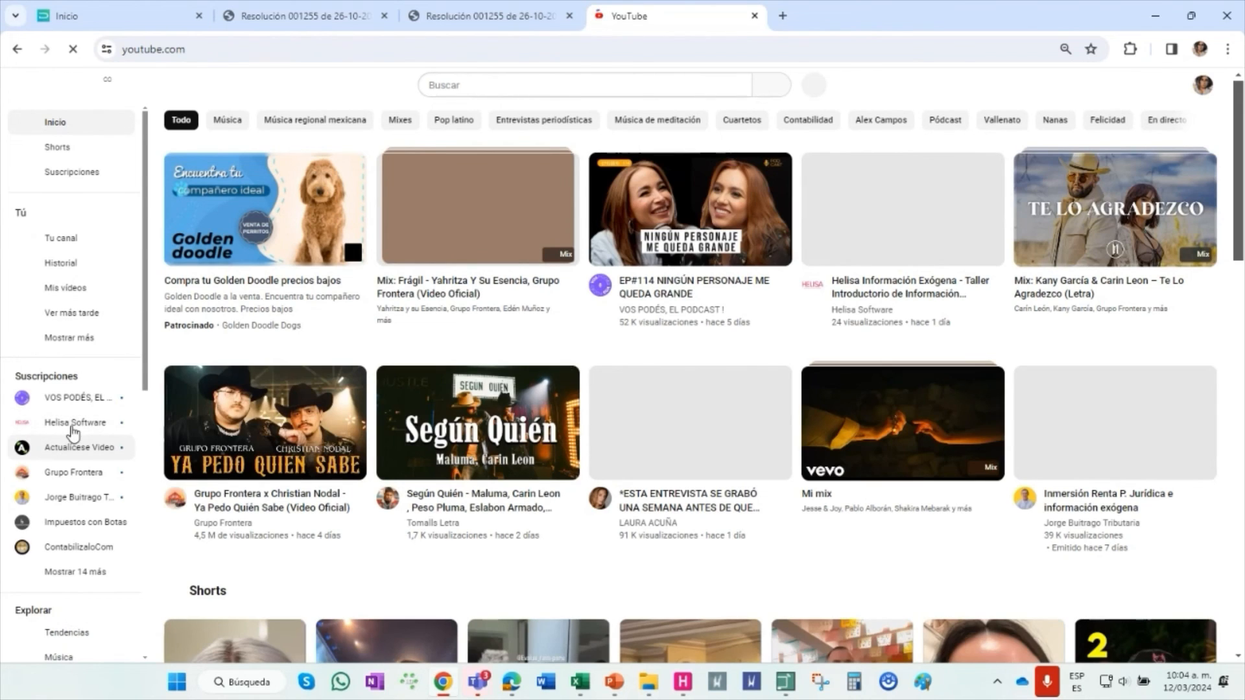
left_click(75, 425)
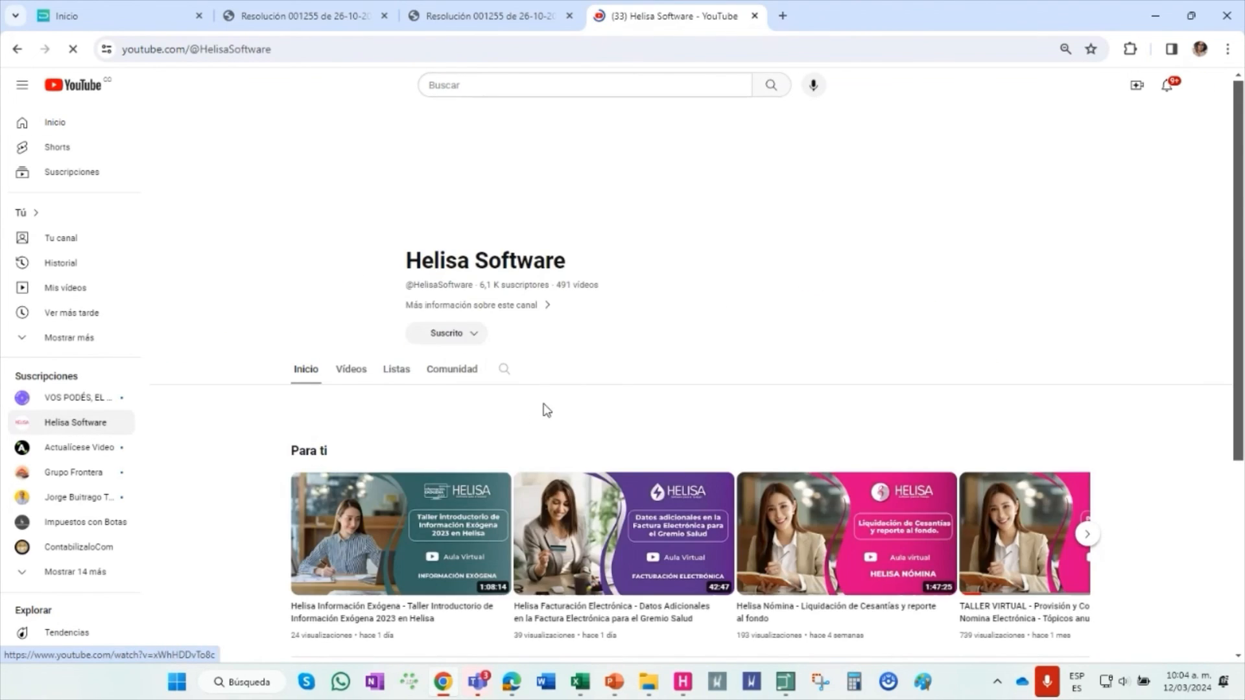
Look over the Helisa Software channel's home page and open its full list of videos
scroll(545, 409, "down", 3)
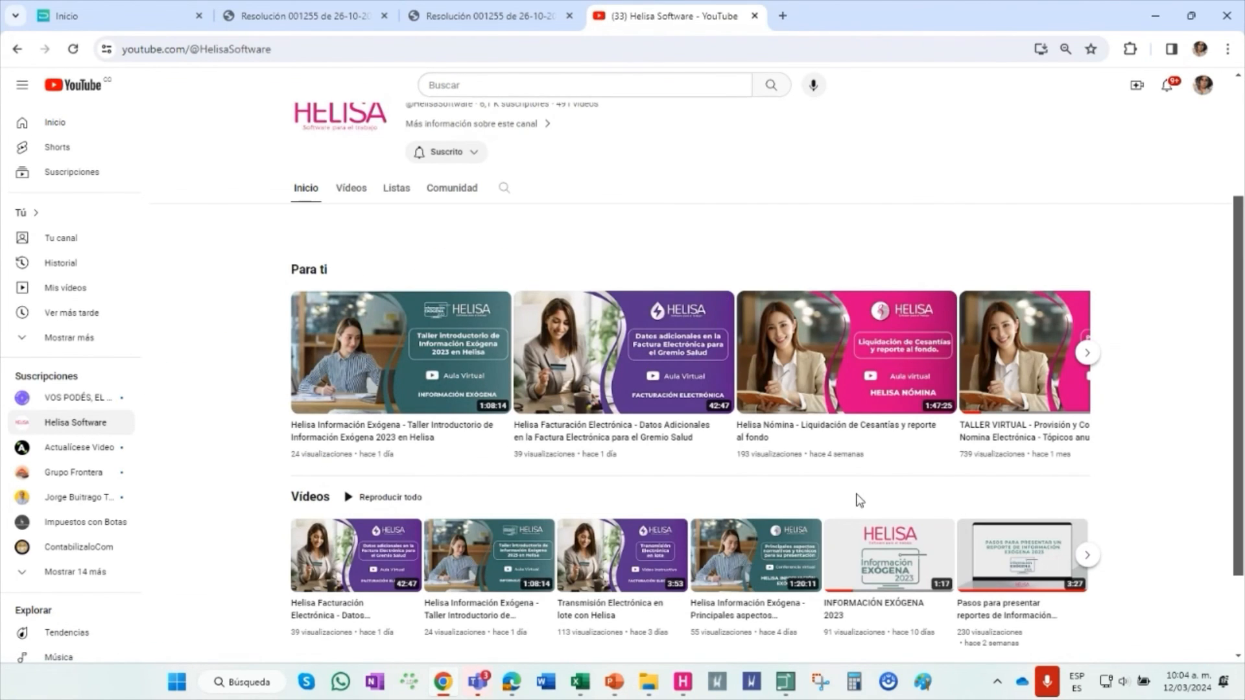
scroll(855, 502, "down", 2)
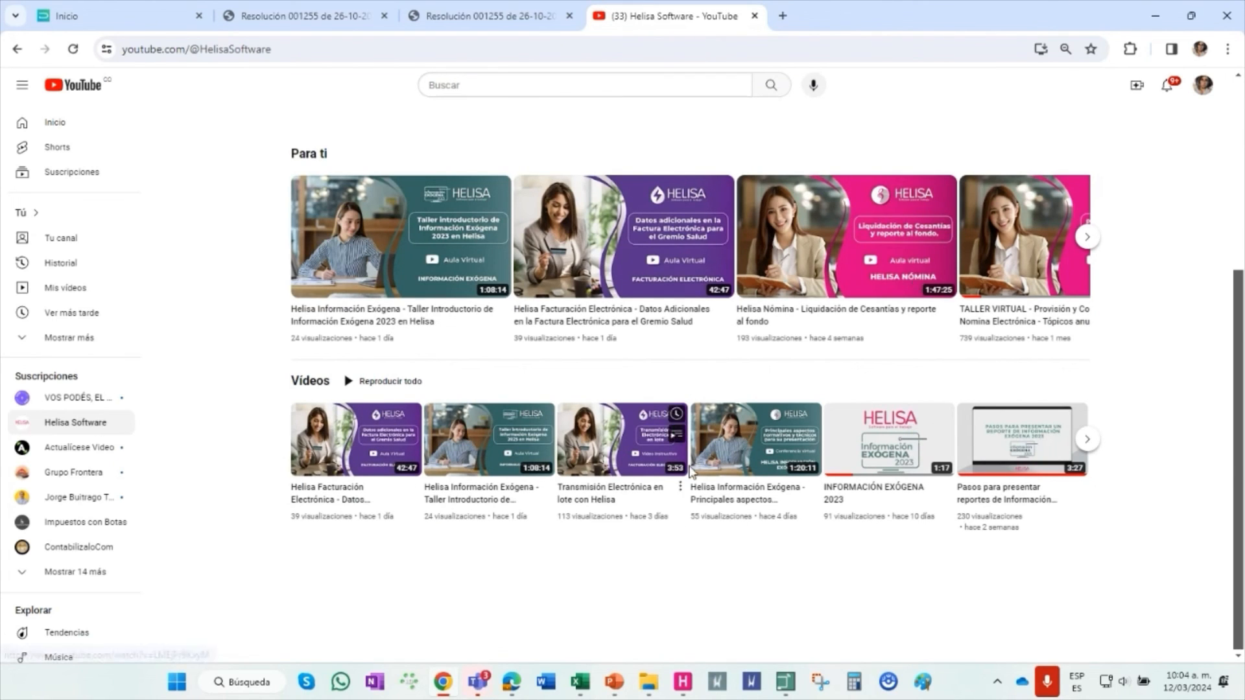
scroll(713, 506, "up", 5)
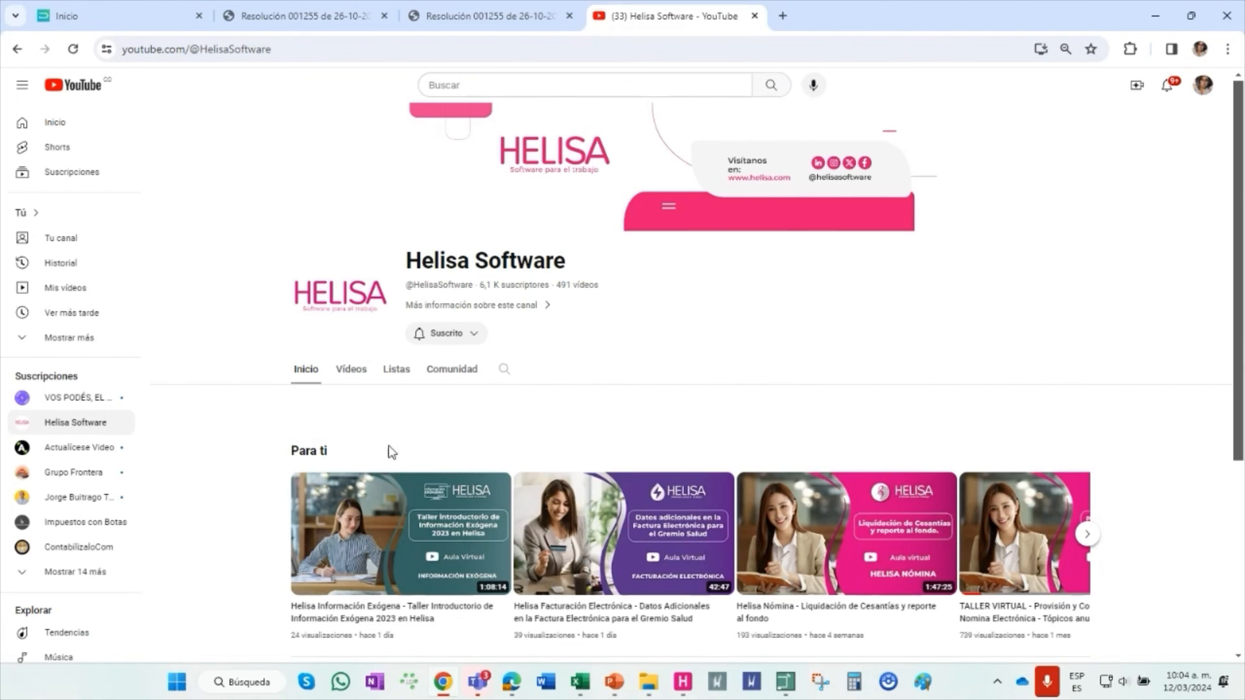
left_click(343, 374)
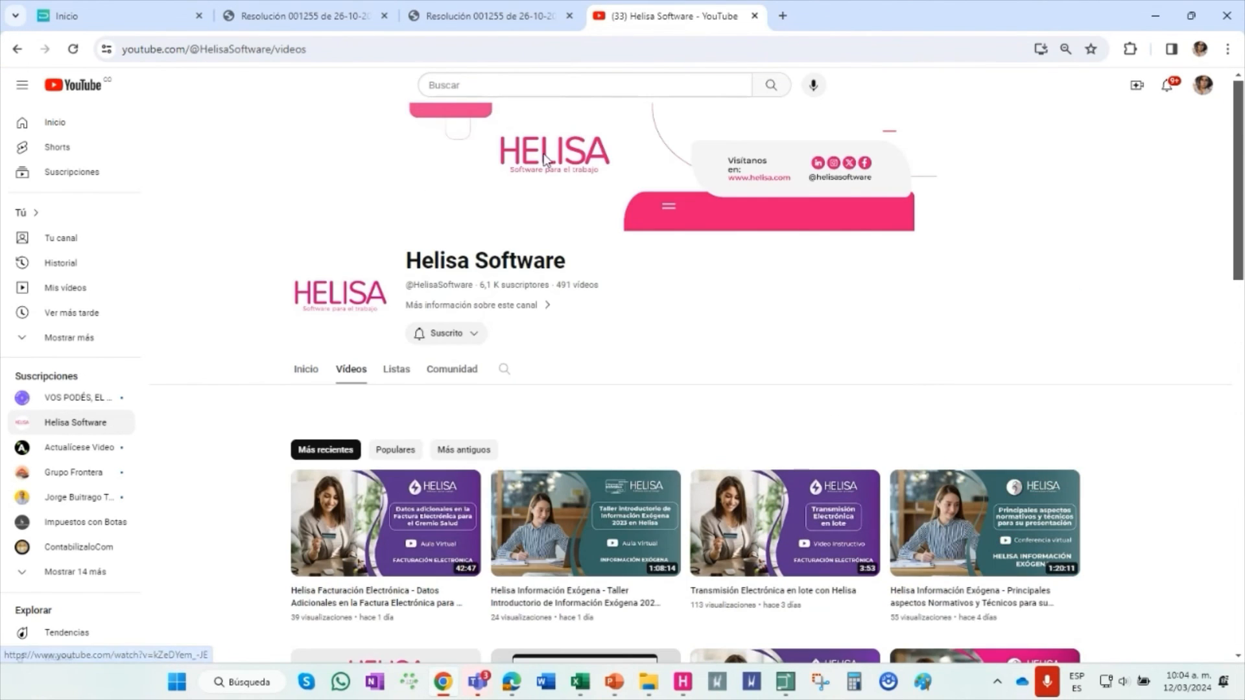
Switch to Edge, open the Información Exógena update page on helisa.com, read its notice on installer availability and minimize the browser
left_click(511, 679)
mouse_move(770, 151)
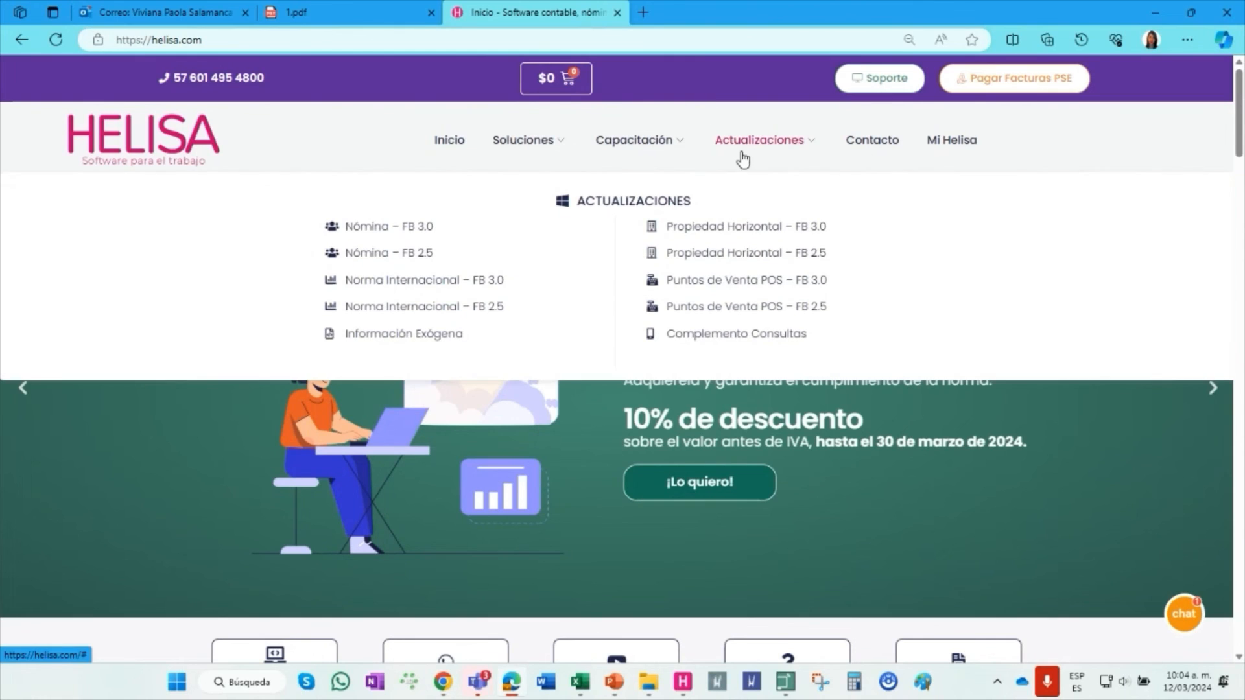
left_click(404, 344)
scroll(253, 272, "down", 6)
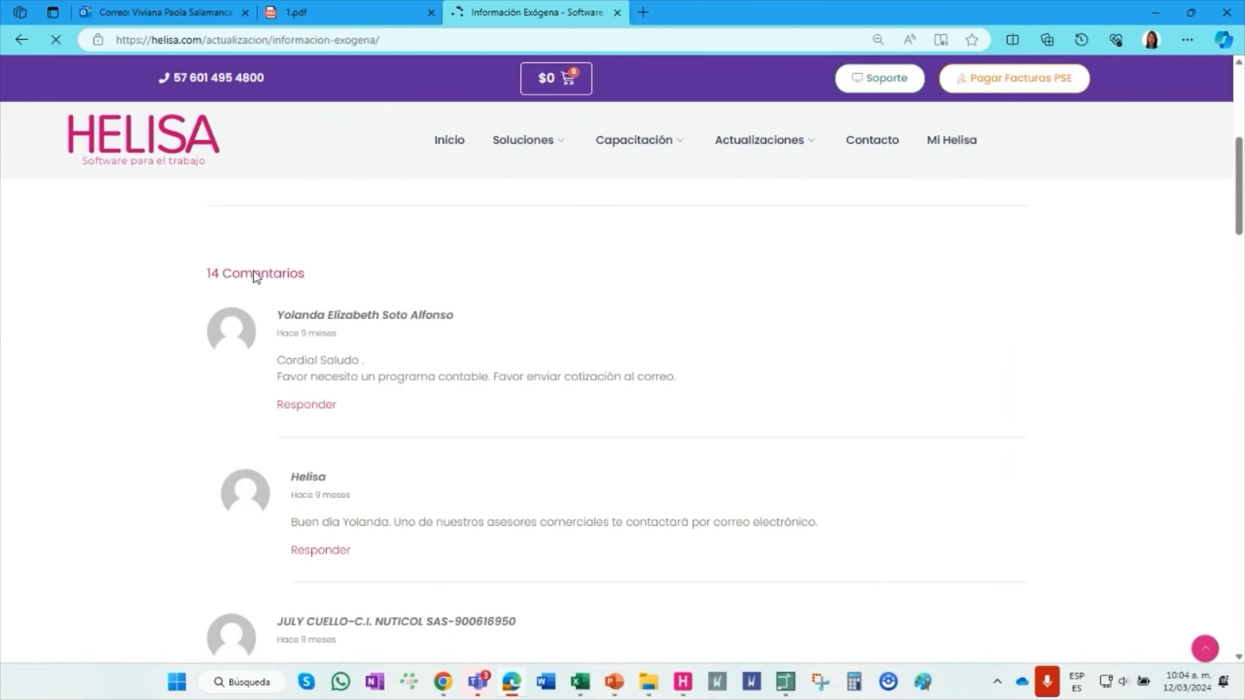
scroll(466, 357, "up", 3)
scroll(466, 356, "up", 3)
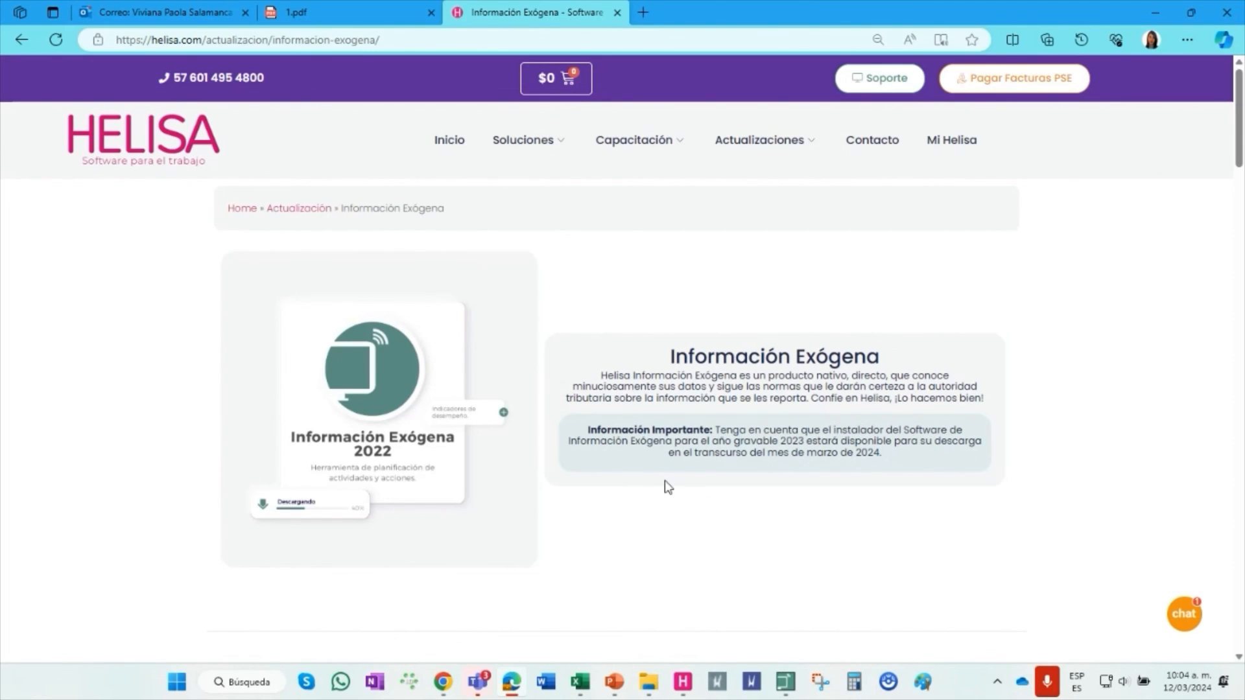
left_click(1148, 17)
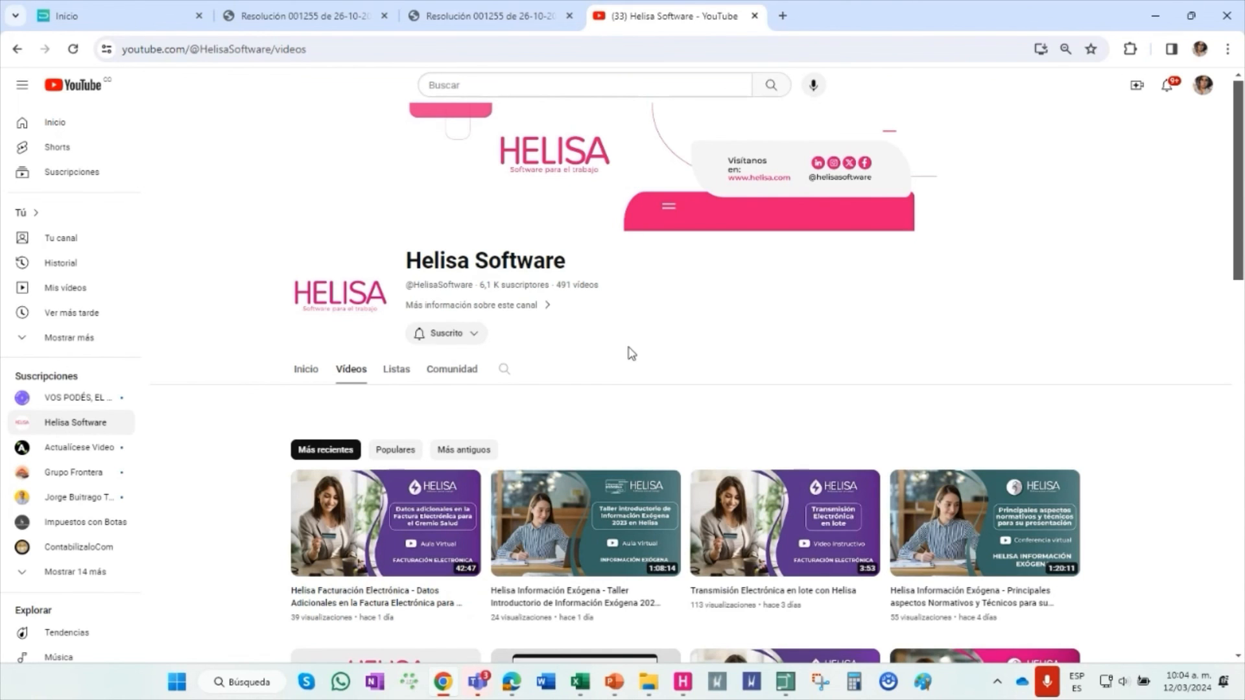
Skim the channel's recent videos, return to Información Exógena and reopen the worksheet maintenance
scroll(632, 354, "down", 5)
scroll(609, 402, "up", 5)
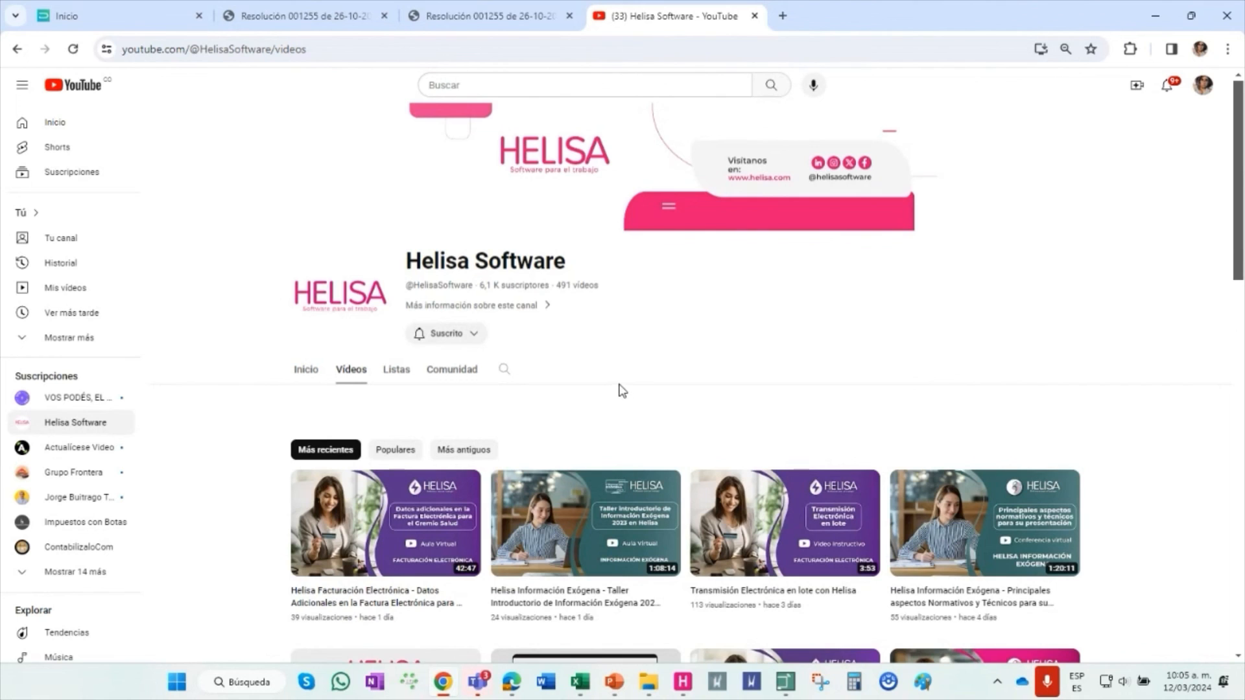
left_click(785, 682)
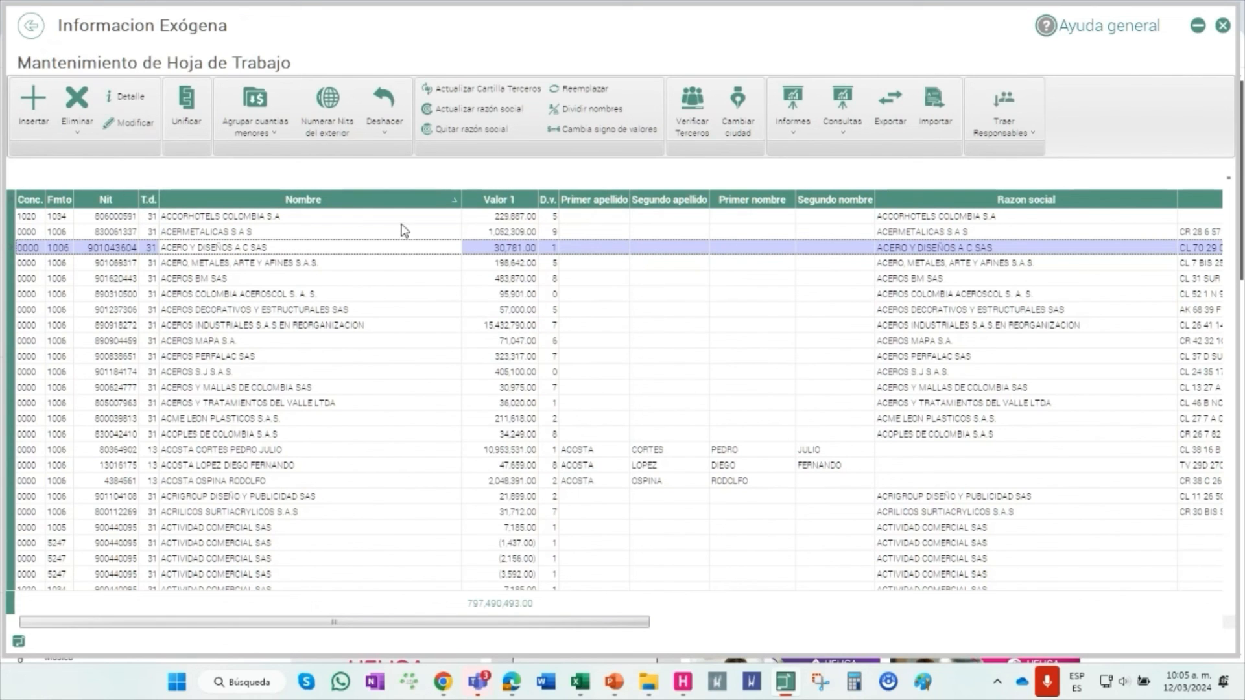
left_click(30, 26)
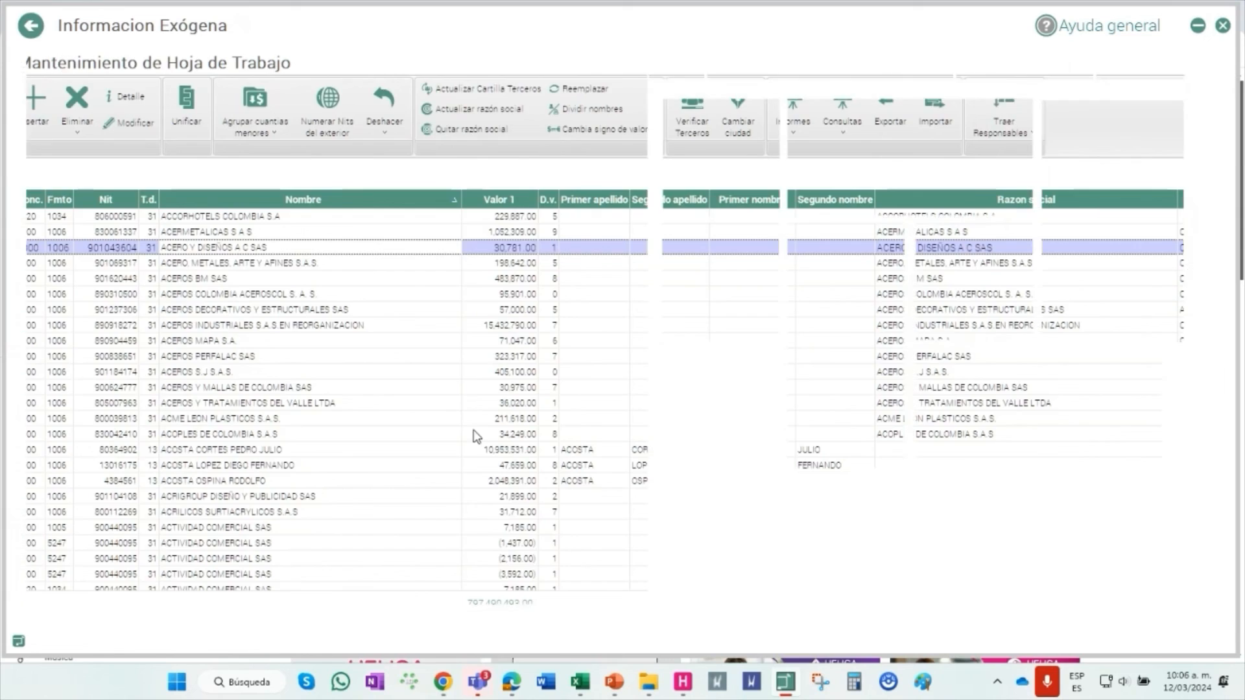
left_click(845, 329)
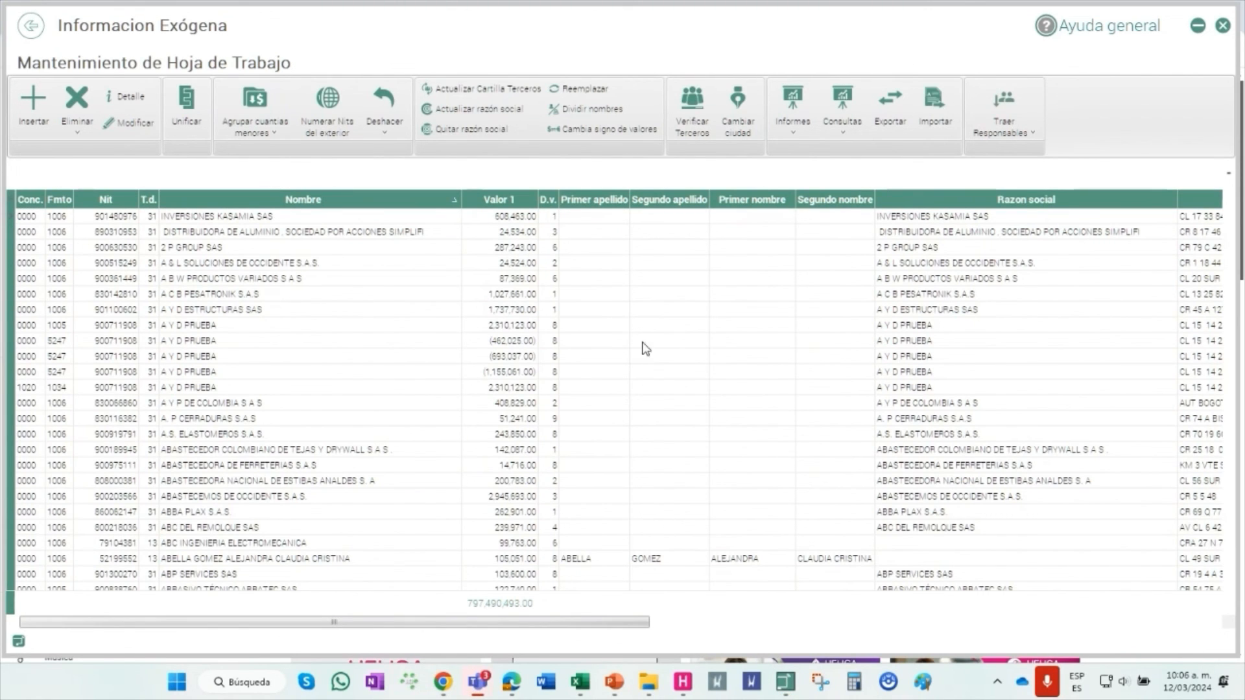
Examine the A Y D PRUEBA worksheet records in formats 1005 and 5247
left_click(913, 328)
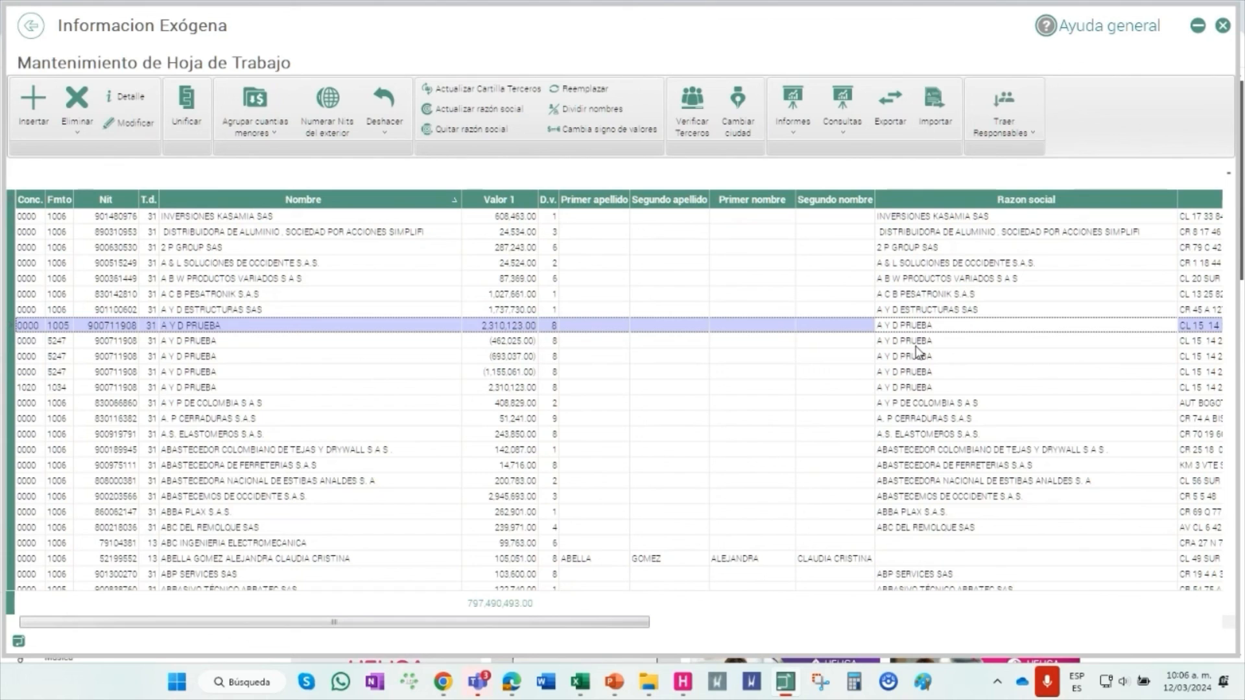
left_click(916, 344)
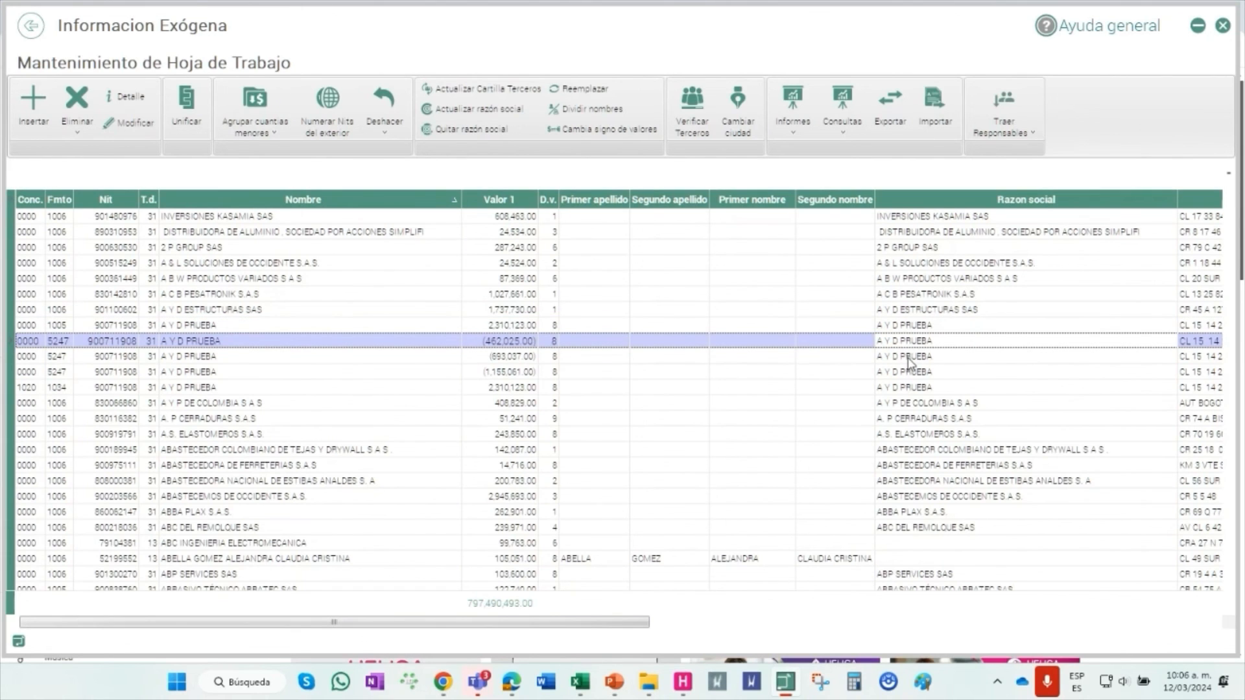
left_click(910, 358)
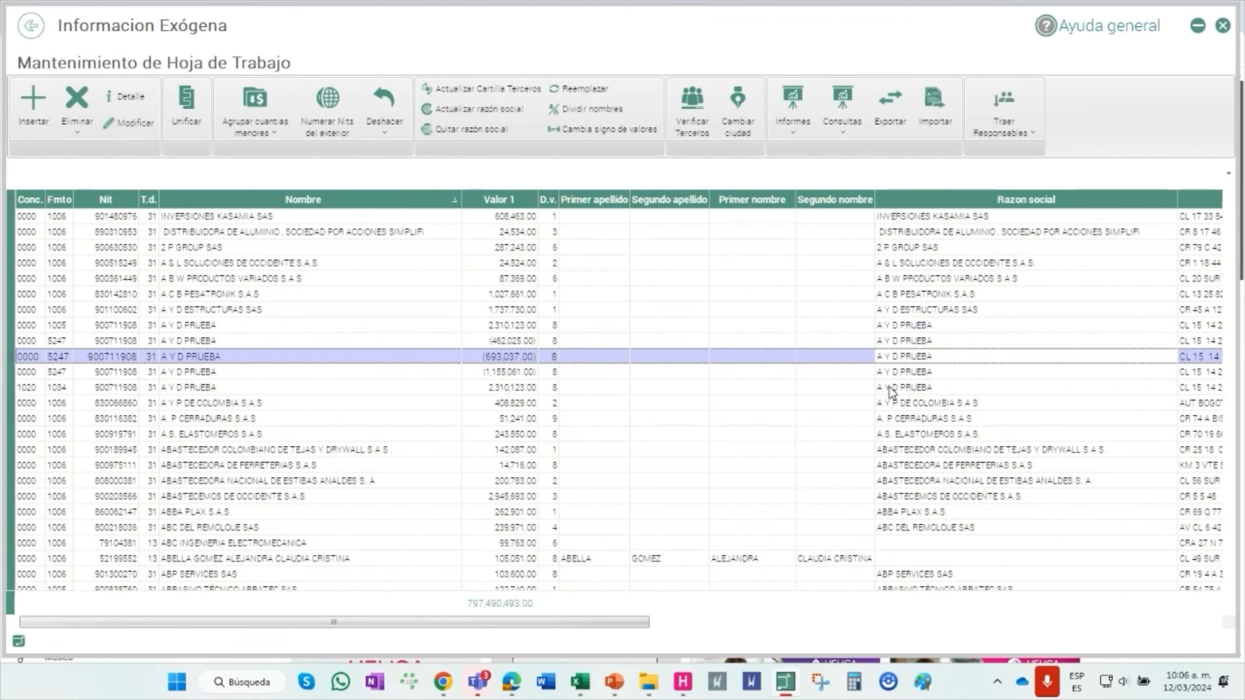